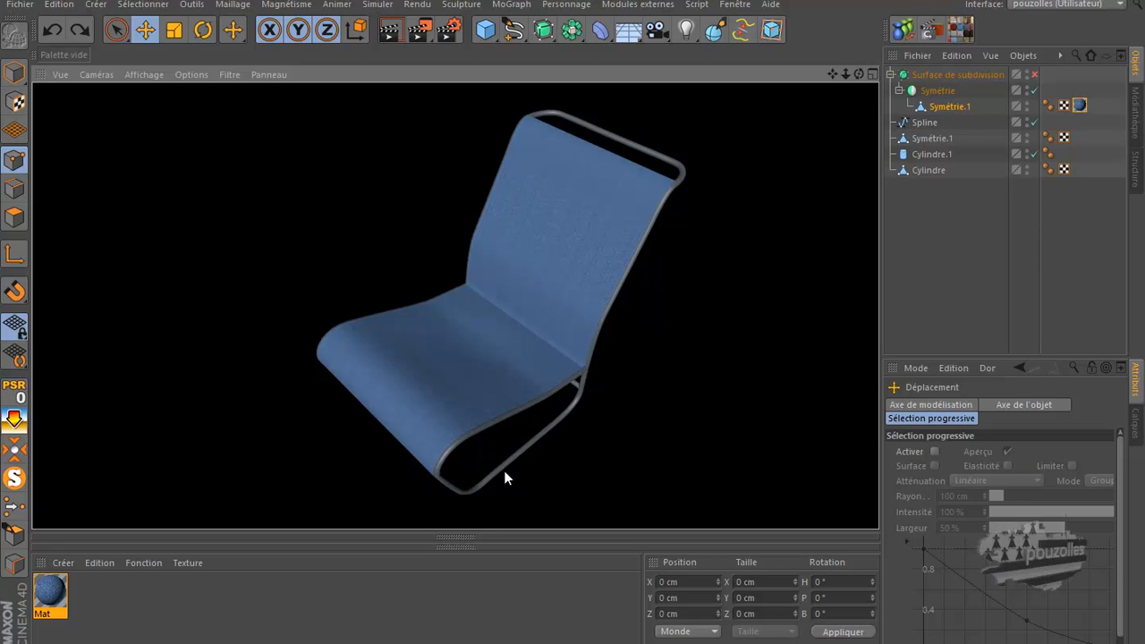
# Delete all the chair objects from the scene and remove the blue Mat material.
pyautogui.click(937, 75)
pyautogui.moveTo(939, 204); pyautogui.dragTo(949, 78)
pyautogui.press('Delete')
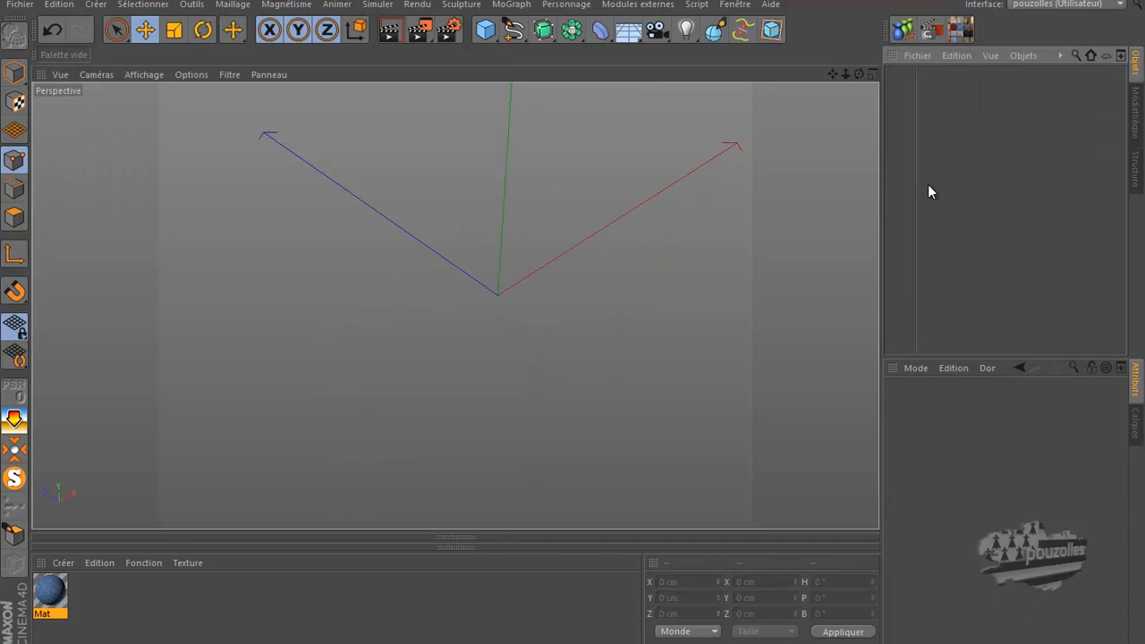
pyautogui.click(51, 595)
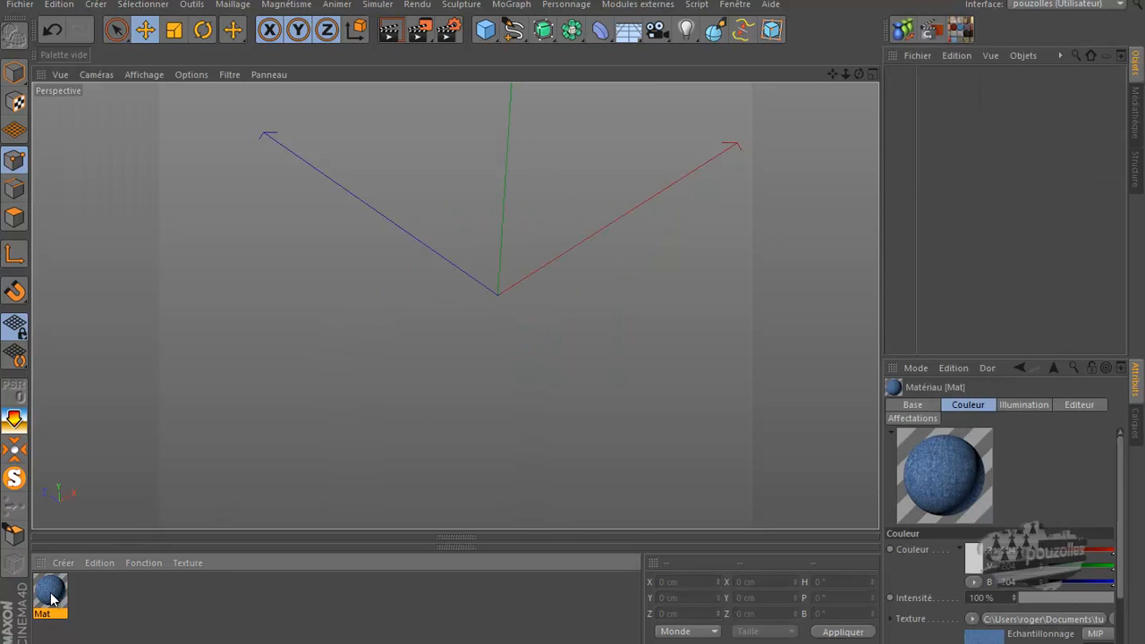
pyautogui.press('Delete')
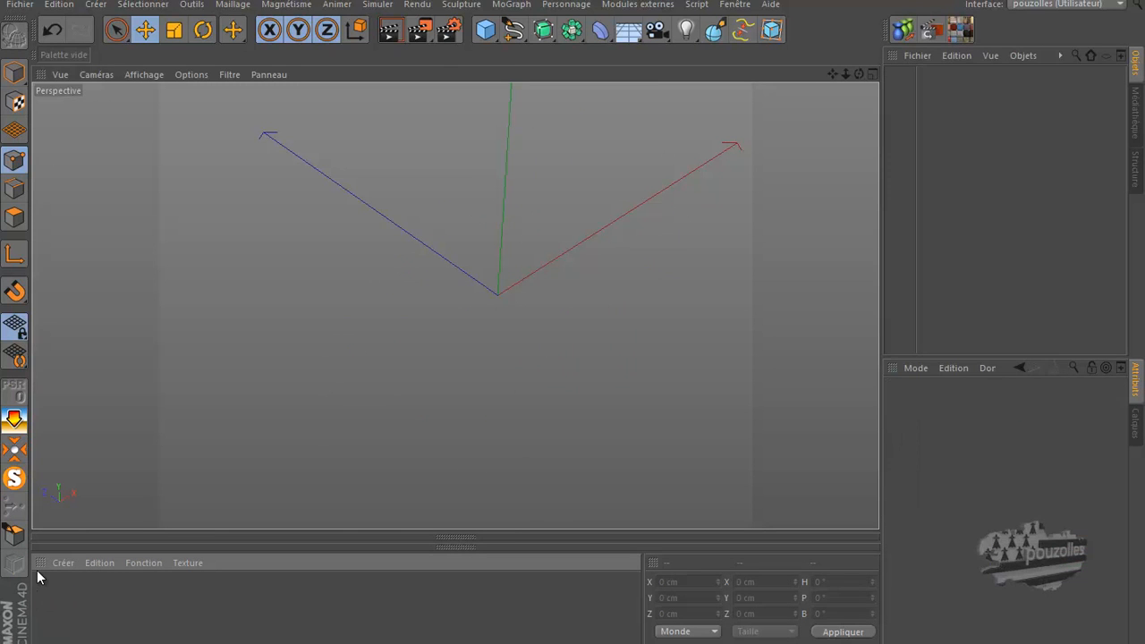
# Collapse the material and coordinate managers, and show the Haut view full size with its default framing.
pyautogui.keyDown('ctrl'); pyautogui.keyDown('shift'); pyautogui.click(43, 563); pyautogui.keyUp('shift'); pyautogui.keyUp('ctrl')
pyautogui.keyDown('ctrl'); pyautogui.keyDown('shift'); pyautogui.click(55, 563); pyautogui.keyUp('shift'); pyautogui.keyUp('ctrl')
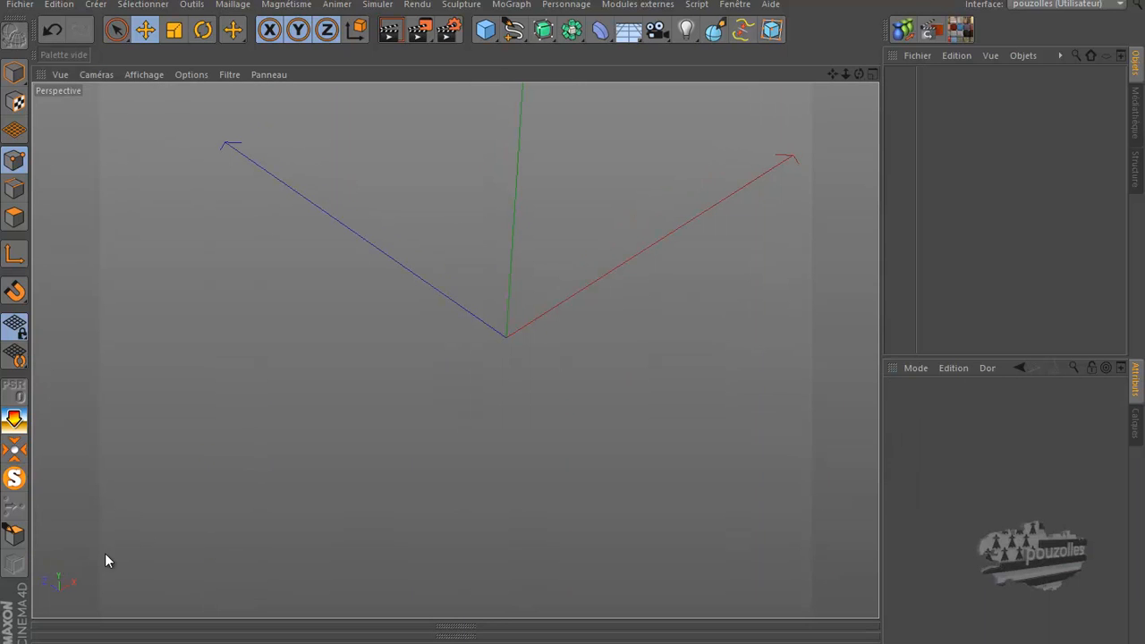
pyautogui.middleClick(452, 355)
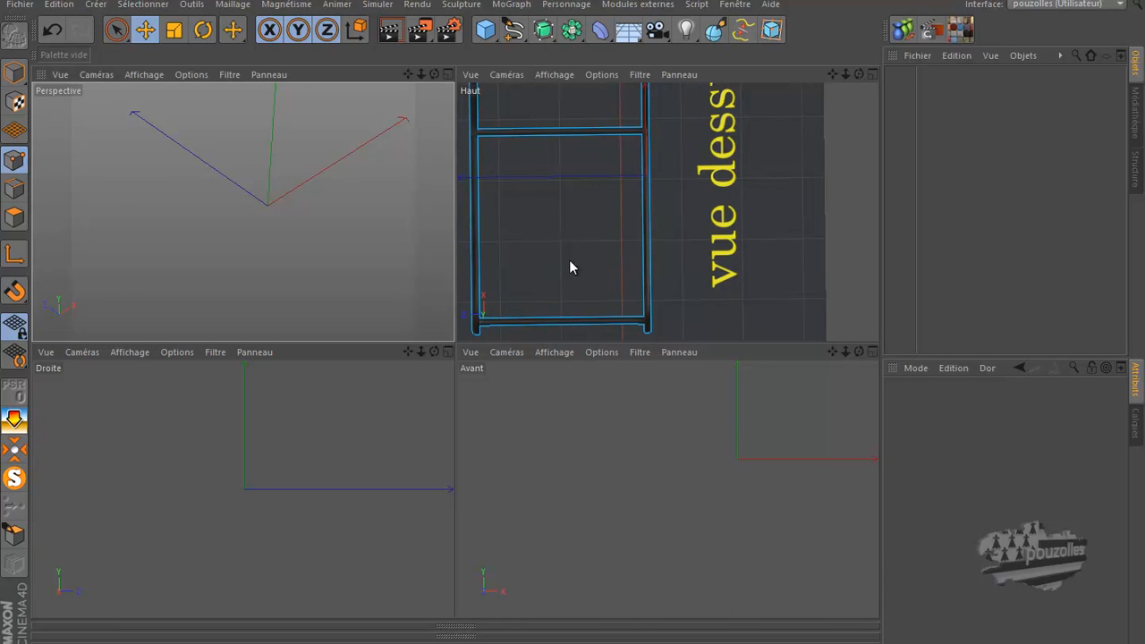
pyautogui.scroll(-3, 572, 282)
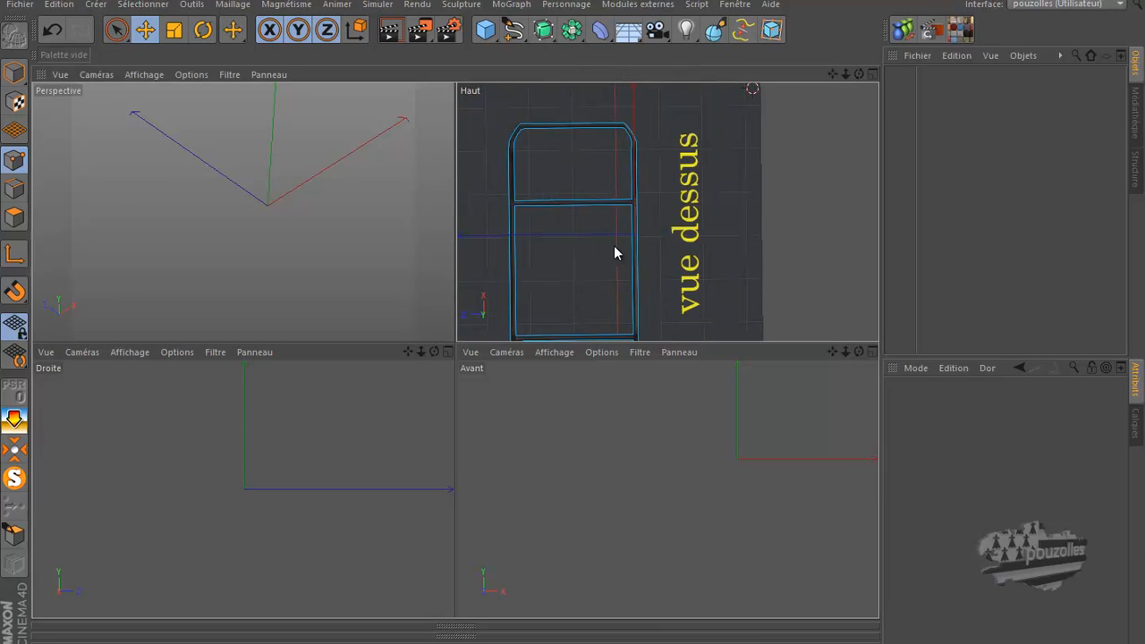
pyautogui.middleClick(602, 260)
pyautogui.scroll(-5, 631, 228)
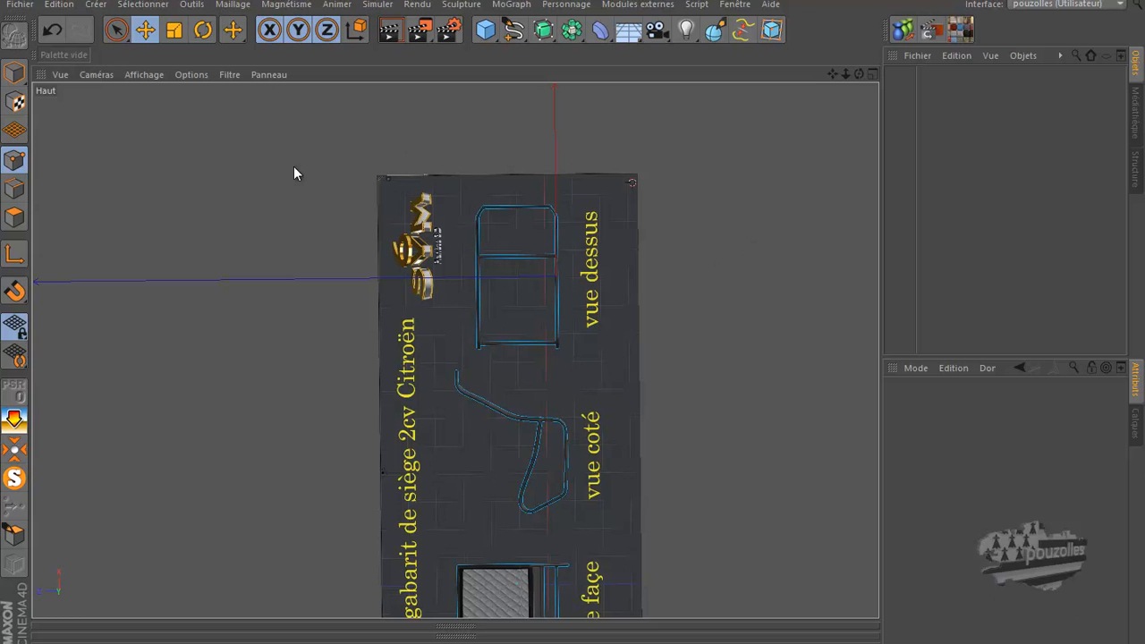
pyautogui.click(59, 75)
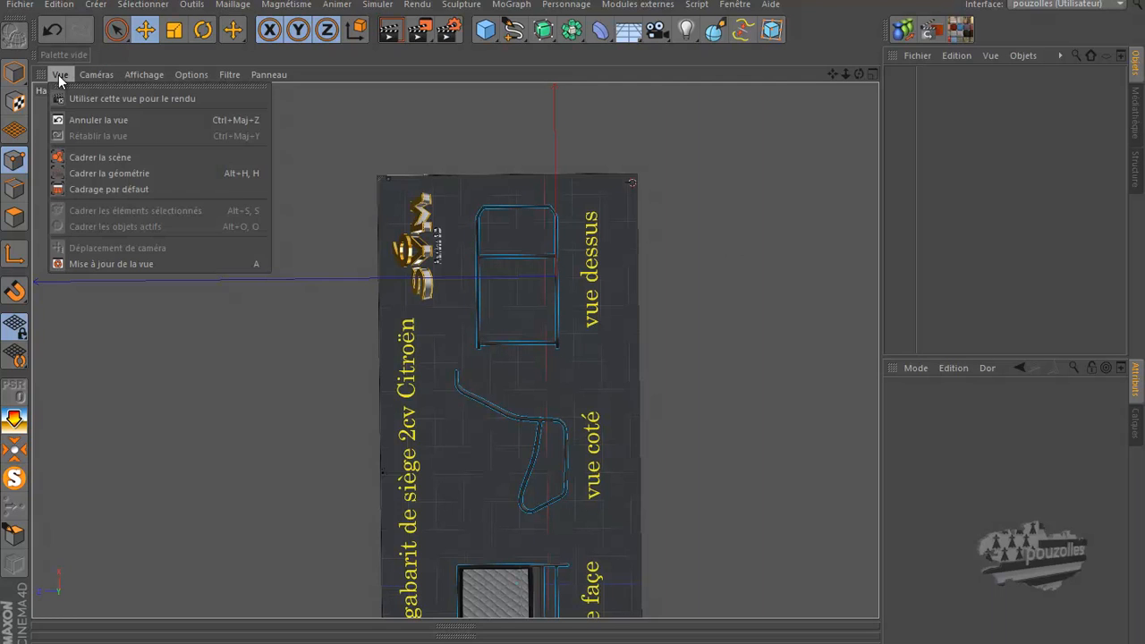
pyautogui.click(89, 188)
pyautogui.scroll(-3, 644, 268)
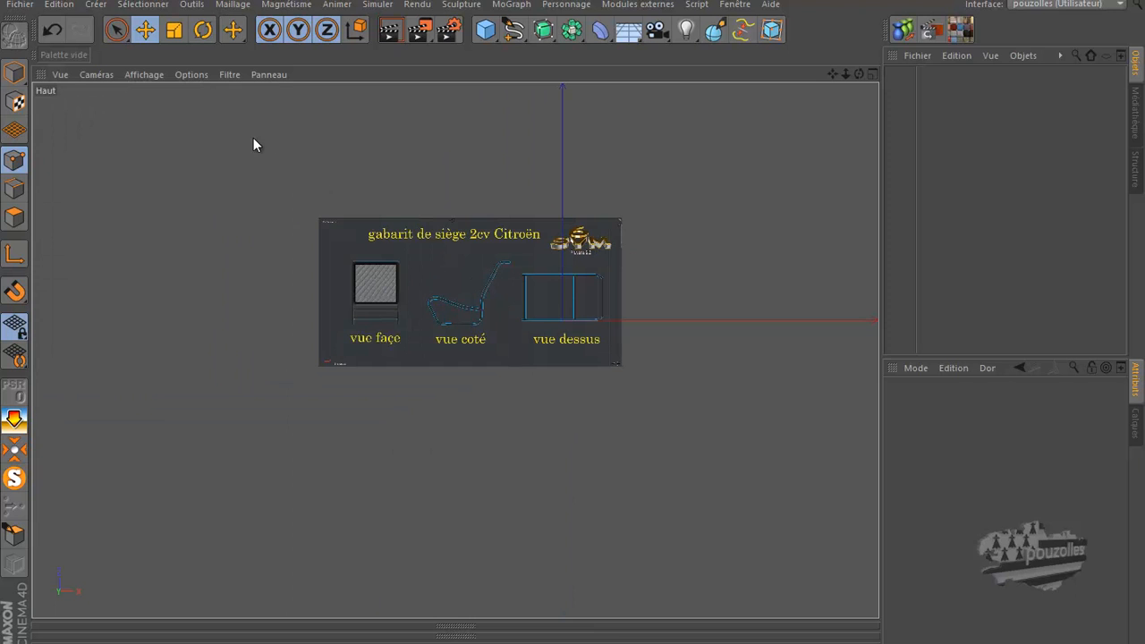
# Remove the background image from the Haut view and return to the four-view layout.
pyautogui.click(182, 74)
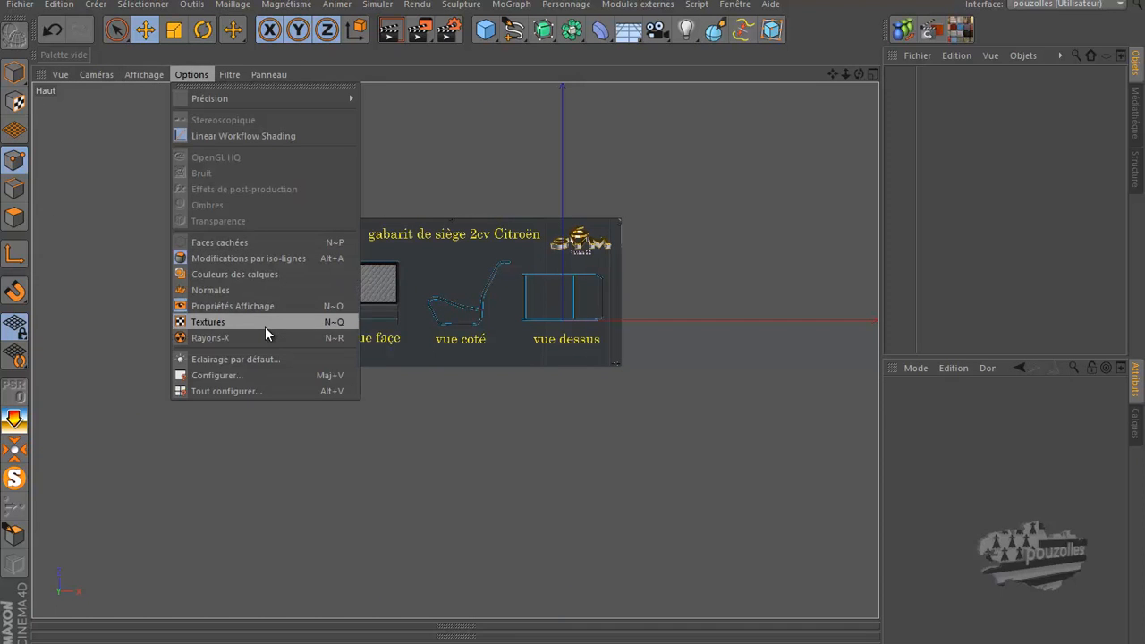
pyautogui.click(243, 373)
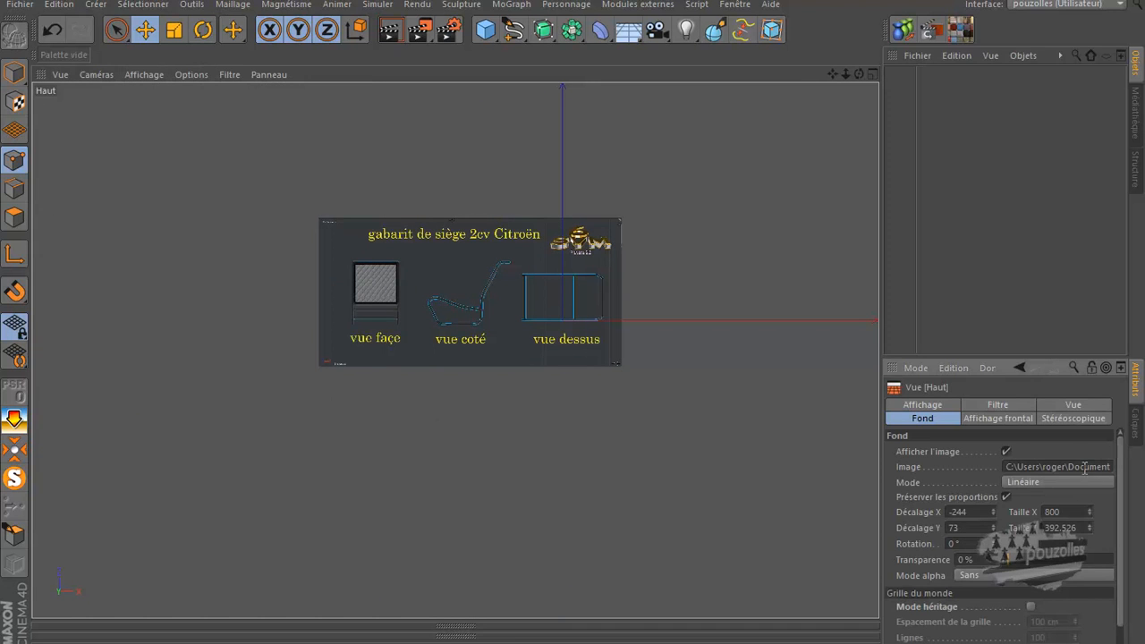
pyautogui.click(1085, 467)
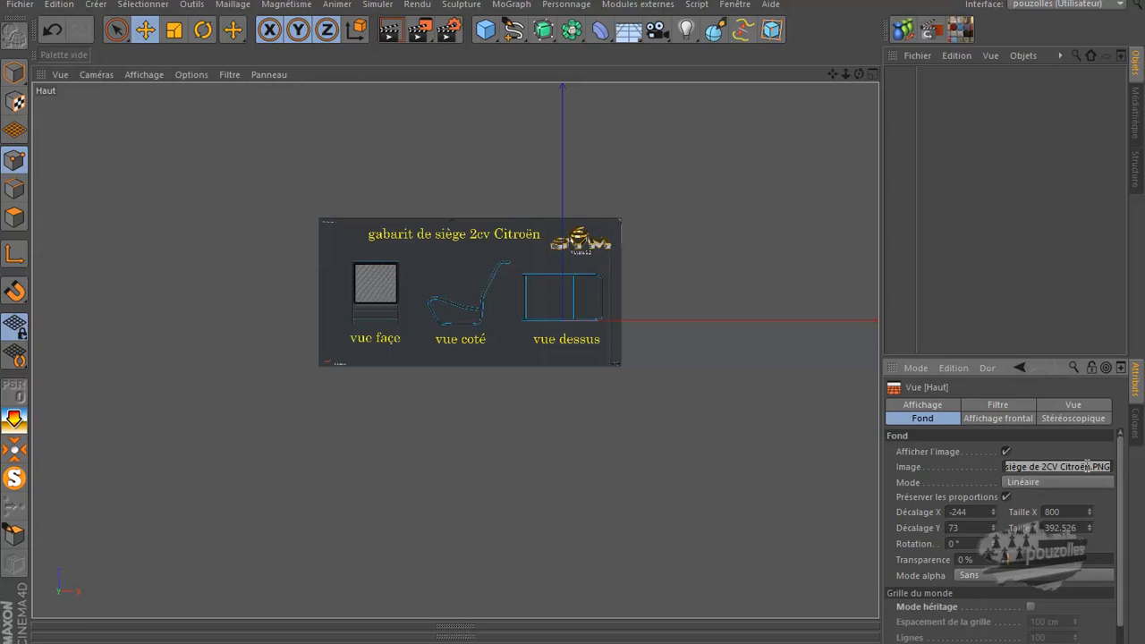
pyautogui.press('BackSpace')
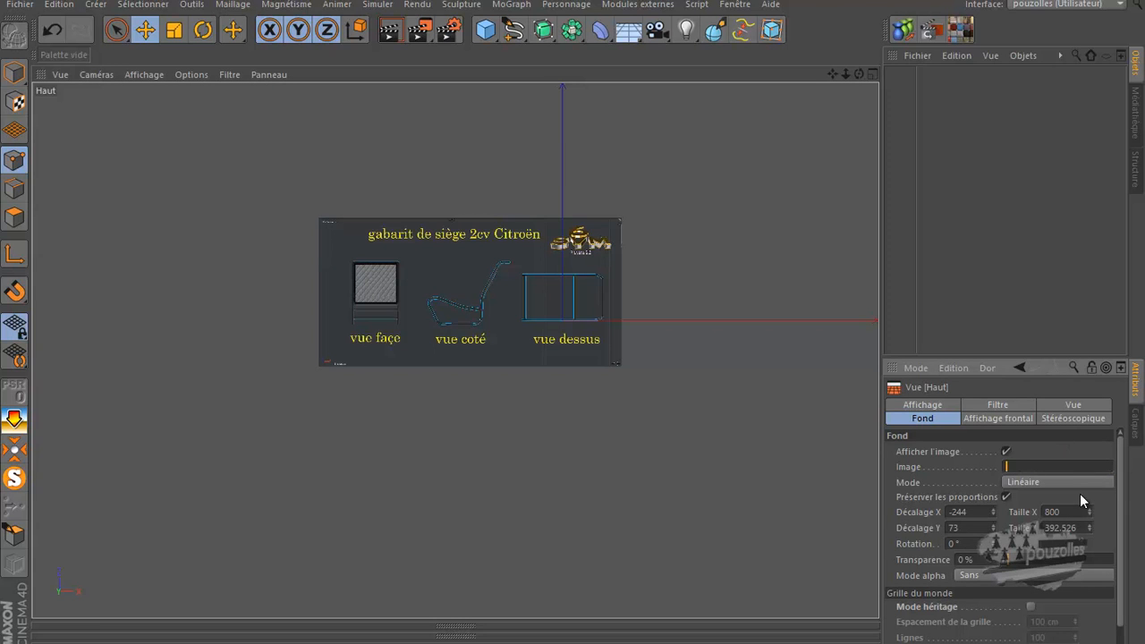
pyautogui.press('Return')
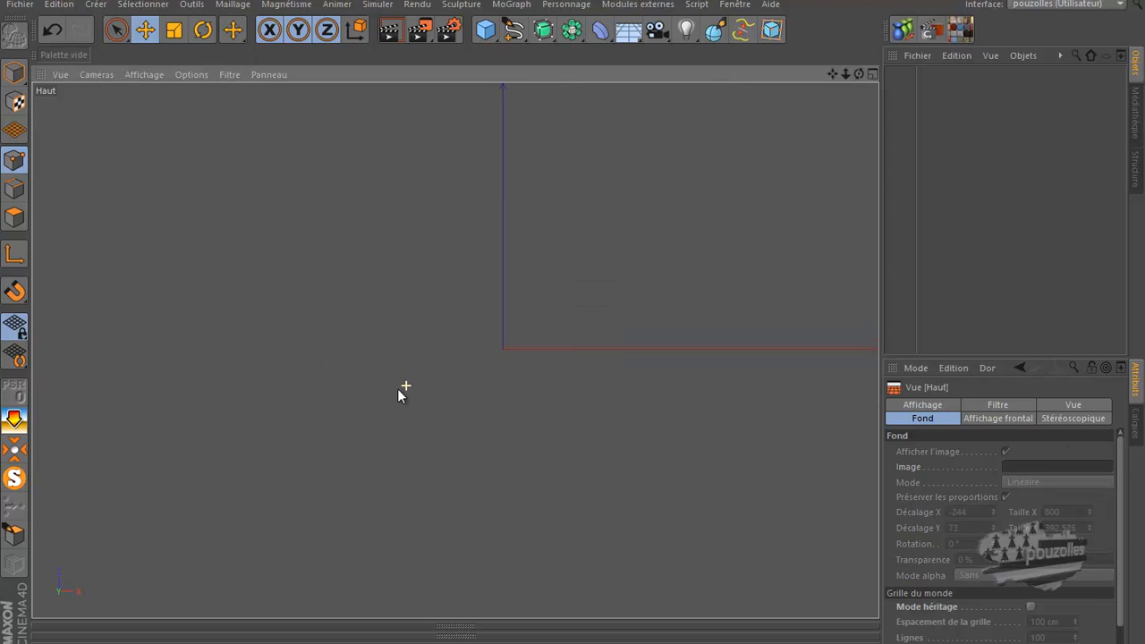
pyautogui.middleClick(398, 391)
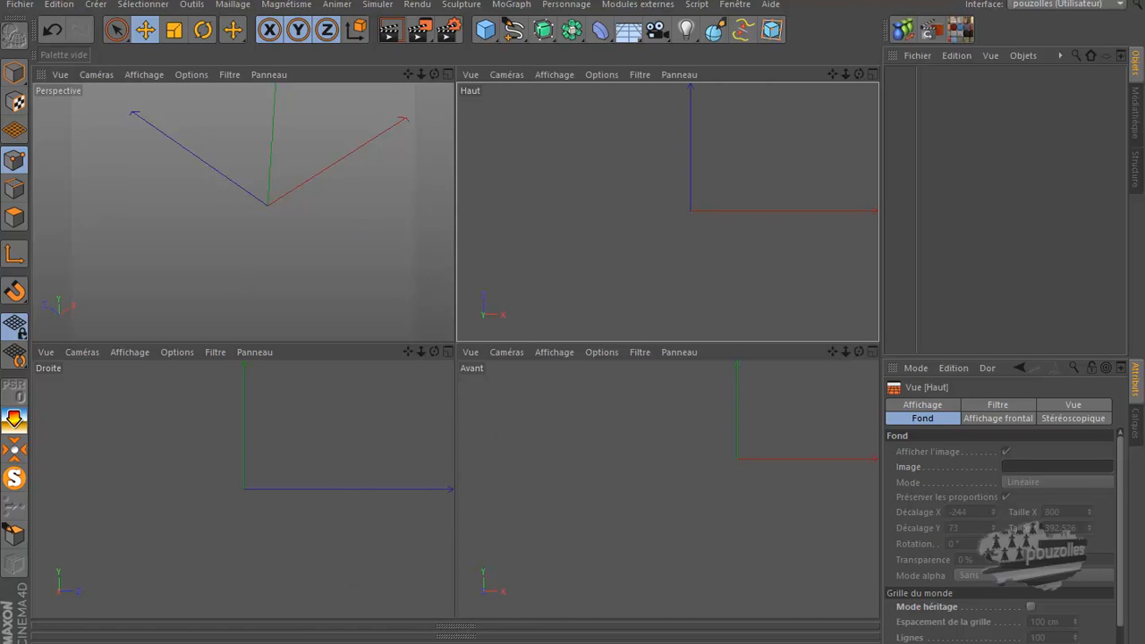
# Switch to File Explorer and view the reference image Gabarit de siège de 2CV Citroën.PNG.
pyautogui.click(291, 643)
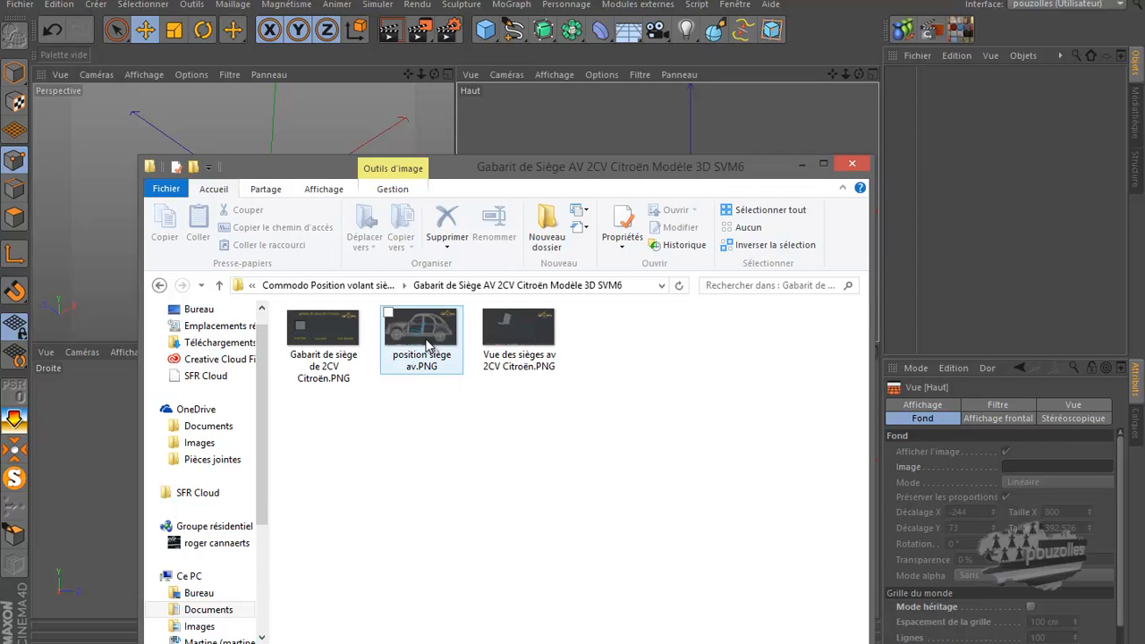
pyautogui.doubleClick(336, 335)
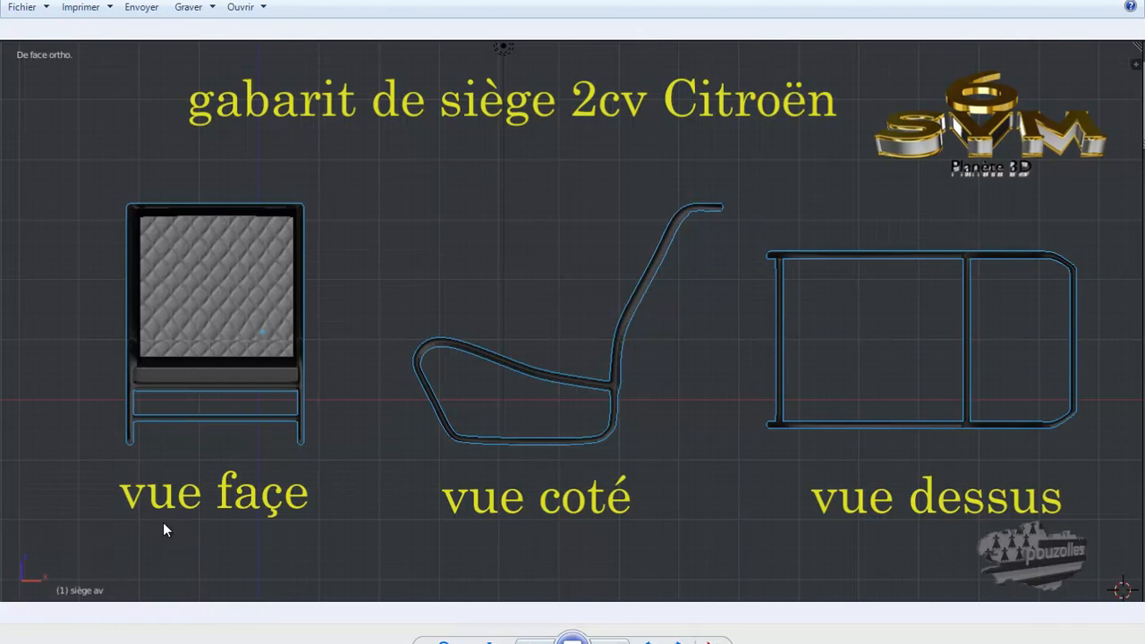
# Switch to Chrome, open the pouzolles textures blog in a new tab and look over its home page.
pyautogui.click(102, 626)
pyautogui.hotkey('ctrl', 't')
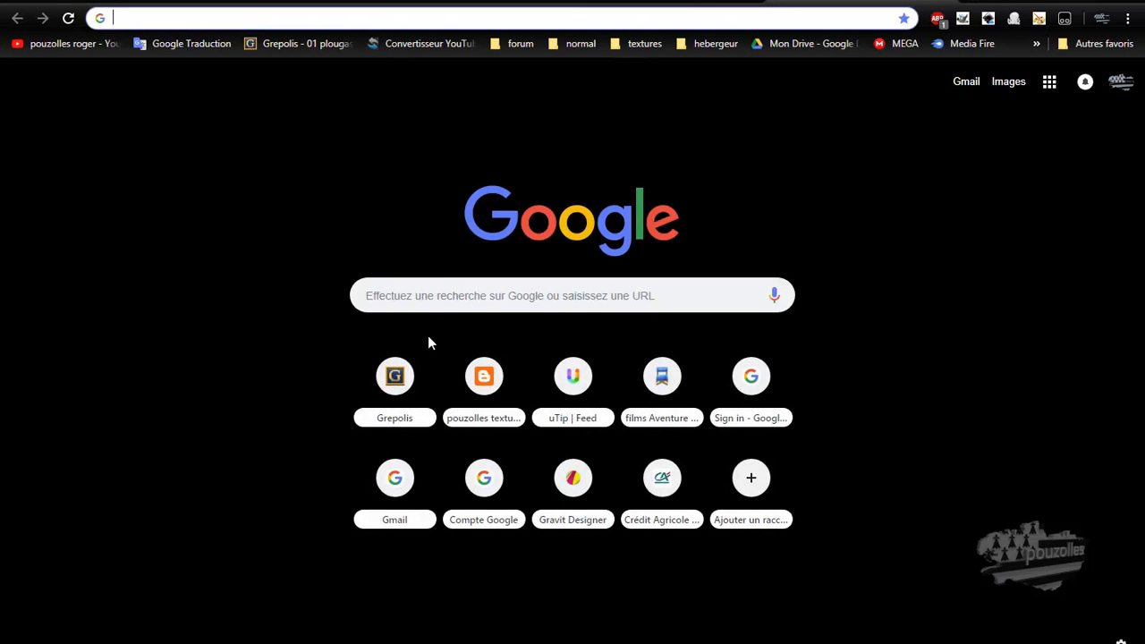
pyautogui.click(486, 377)
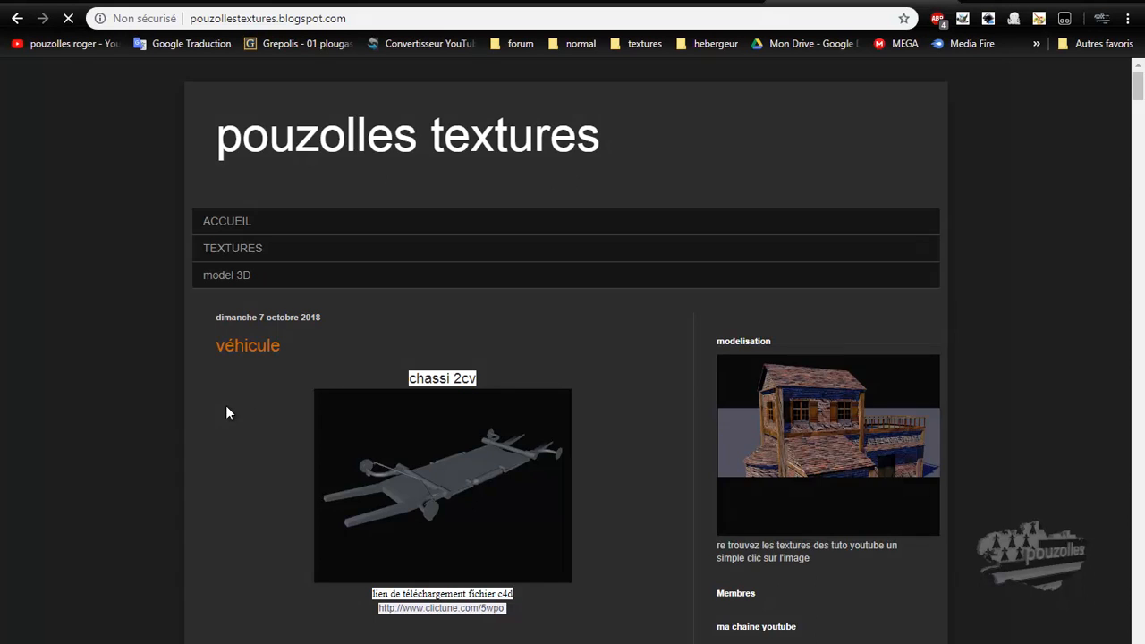
pyautogui.scroll(-6, 228, 405)
pyautogui.scroll(6, 236, 399)
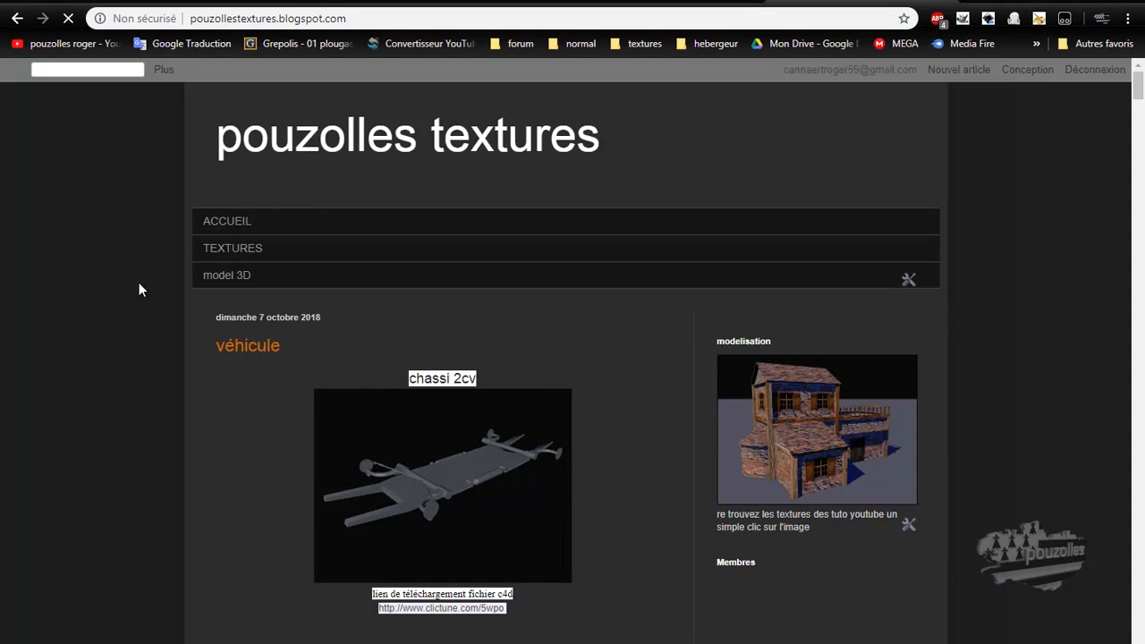
pyautogui.scroll(-5, 204, 380)
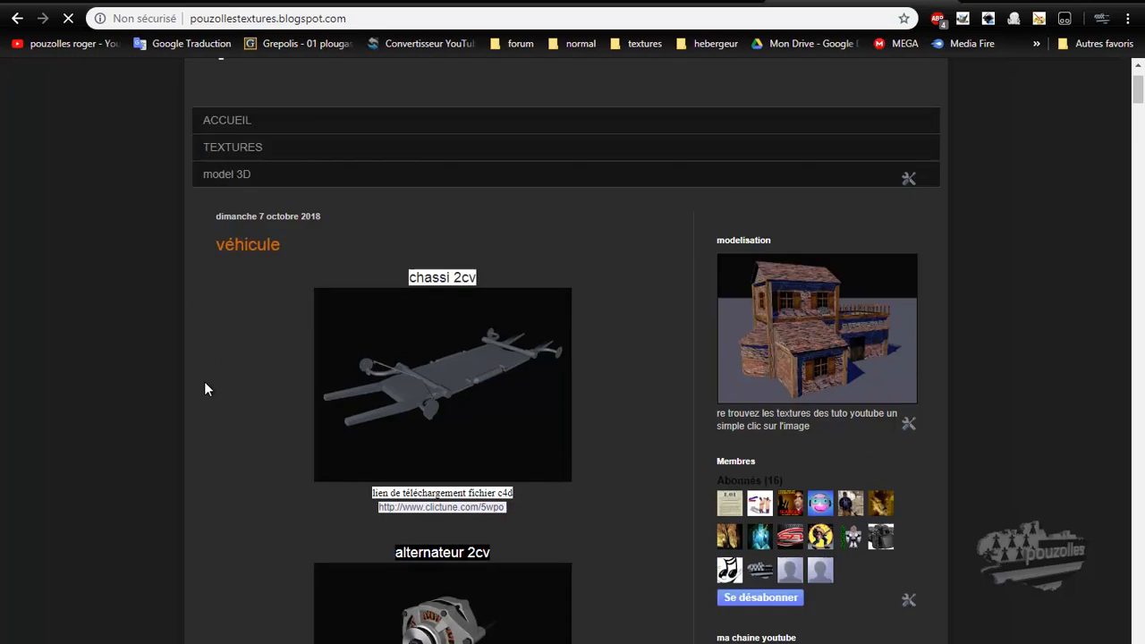
pyautogui.scroll(5, 203, 358)
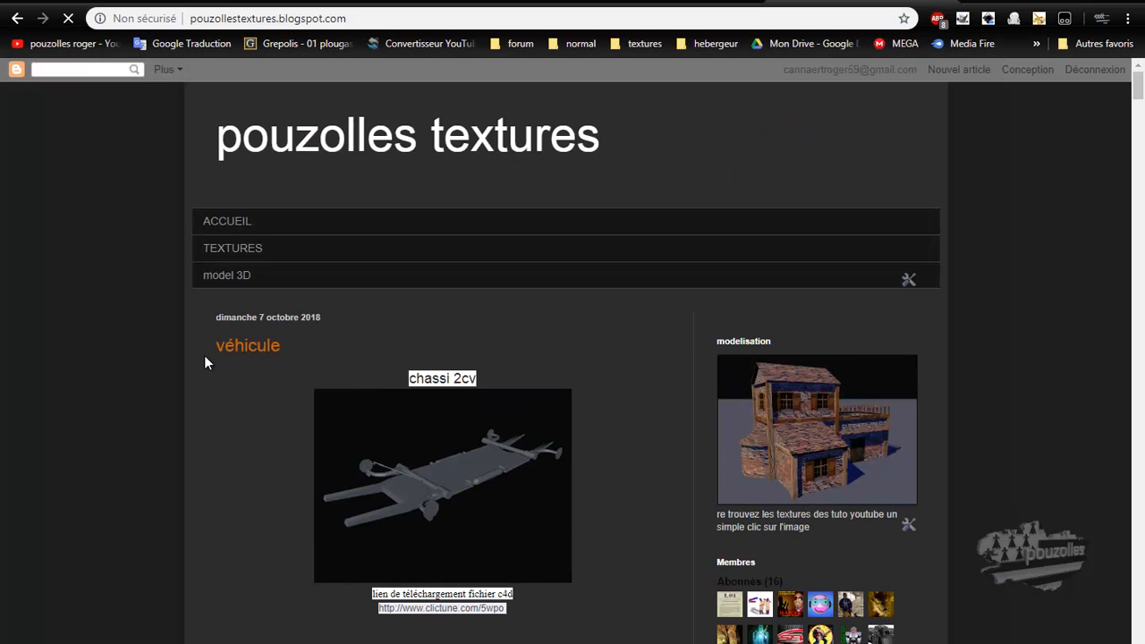
# Go to the blog's TEXTURES page and open its tuto 2cv image gallery.
pyautogui.click(235, 254)
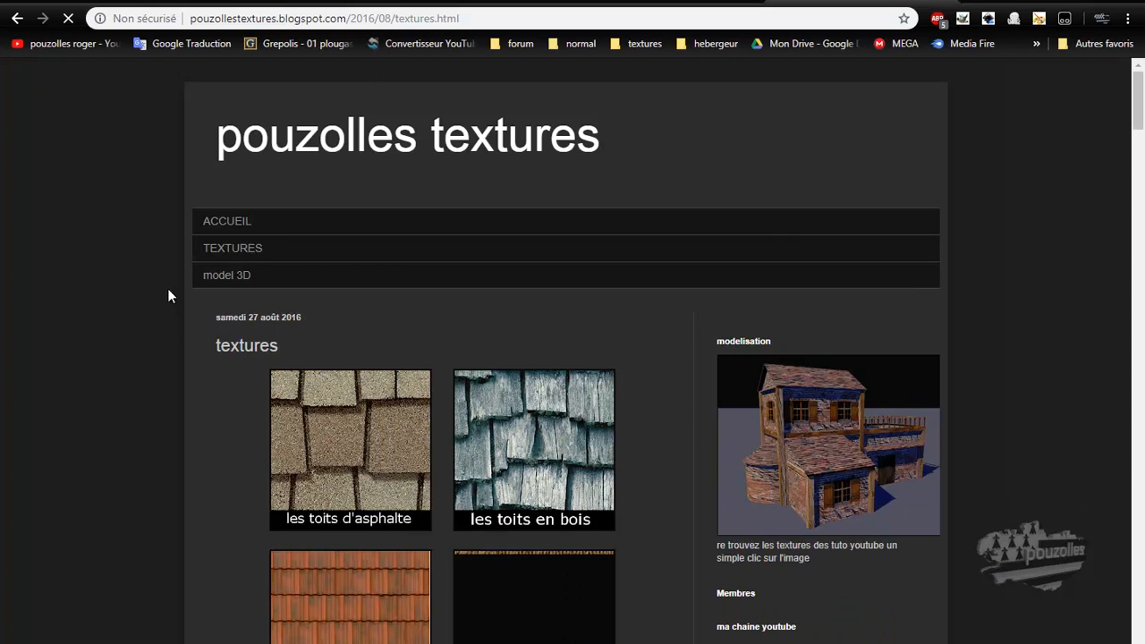
pyautogui.scroll(-15, 172, 312)
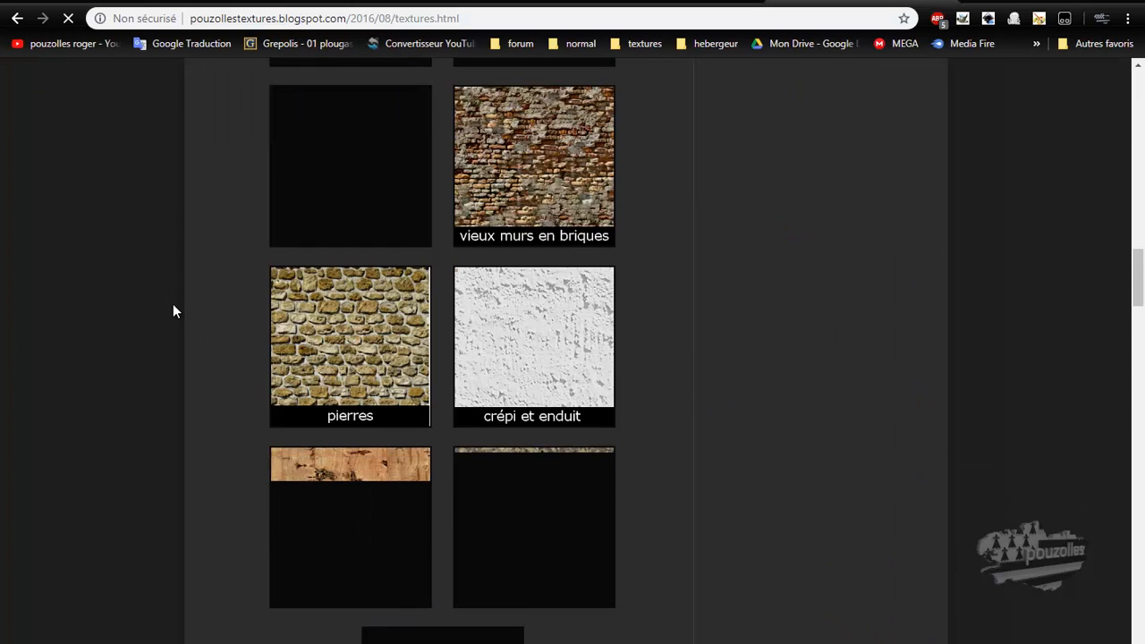
pyautogui.scroll(-15, 172, 310)
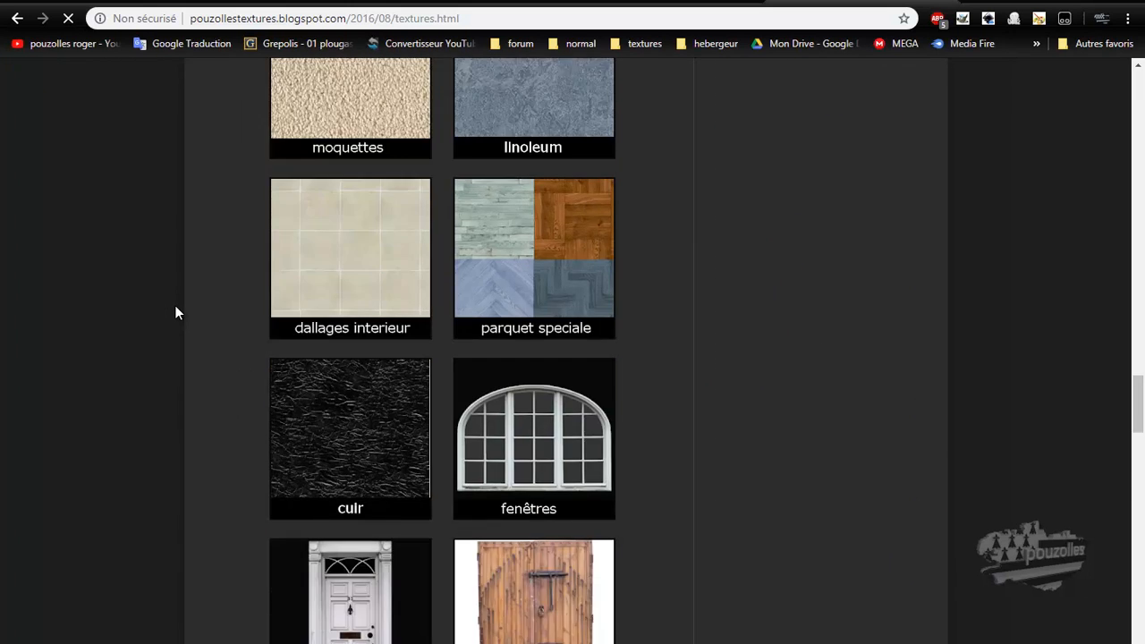
pyautogui.scroll(-15, 175, 307)
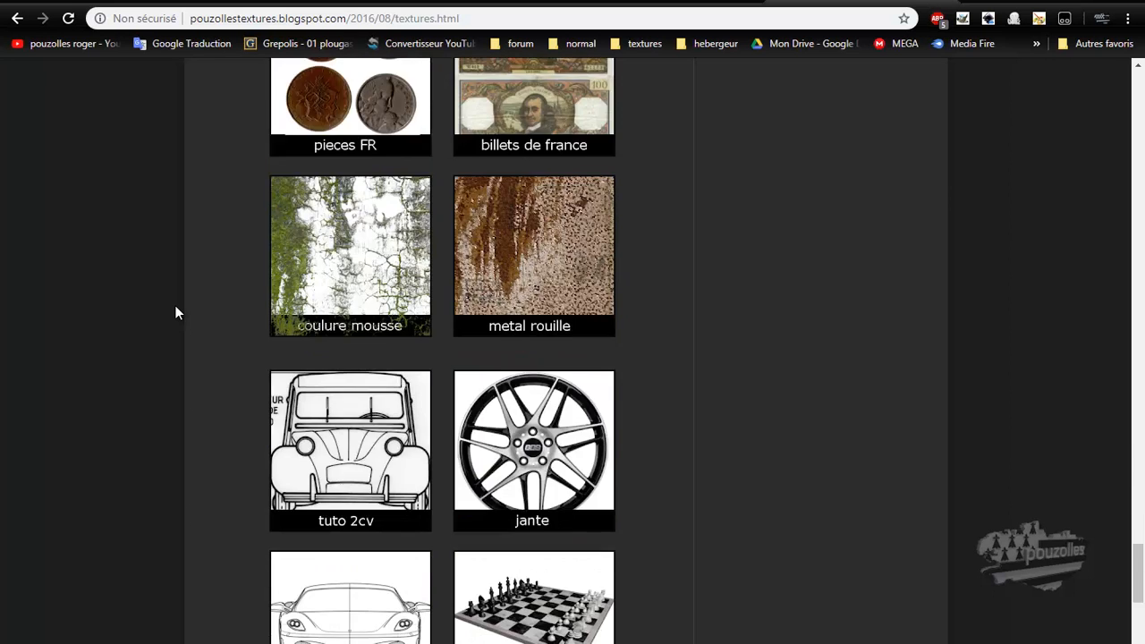
pyautogui.scroll(-1, 175, 312)
pyautogui.click(372, 166)
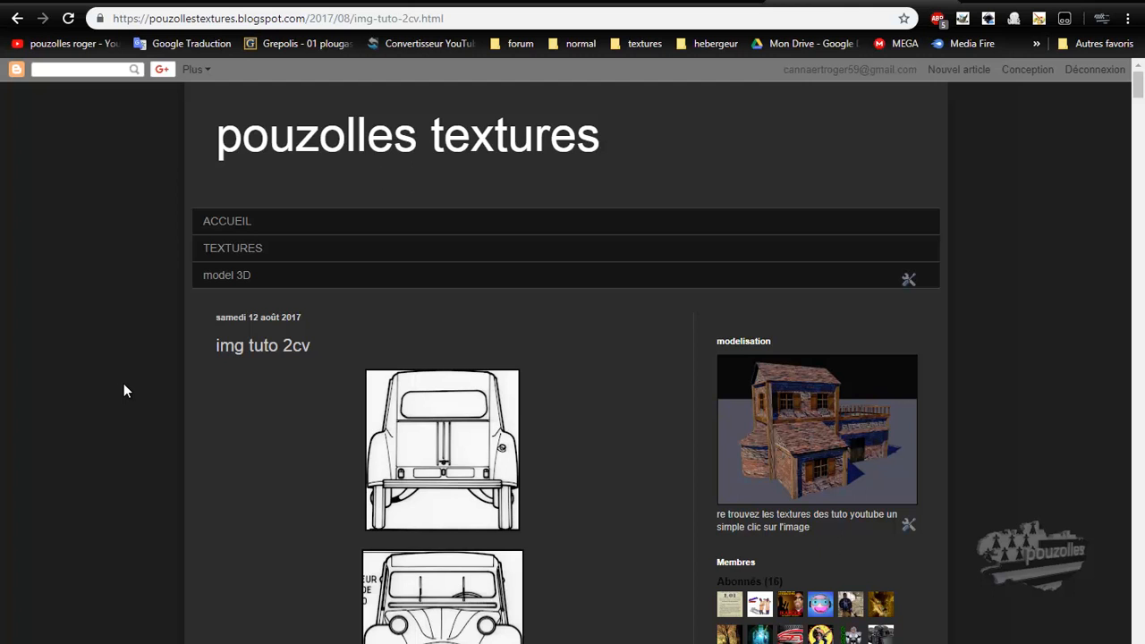
# Look through the img tuto 2cv gallery for the front seat template and the seat position image.
pyautogui.scroll(-10, 125, 390)
pyautogui.scroll(-15, 123, 383)
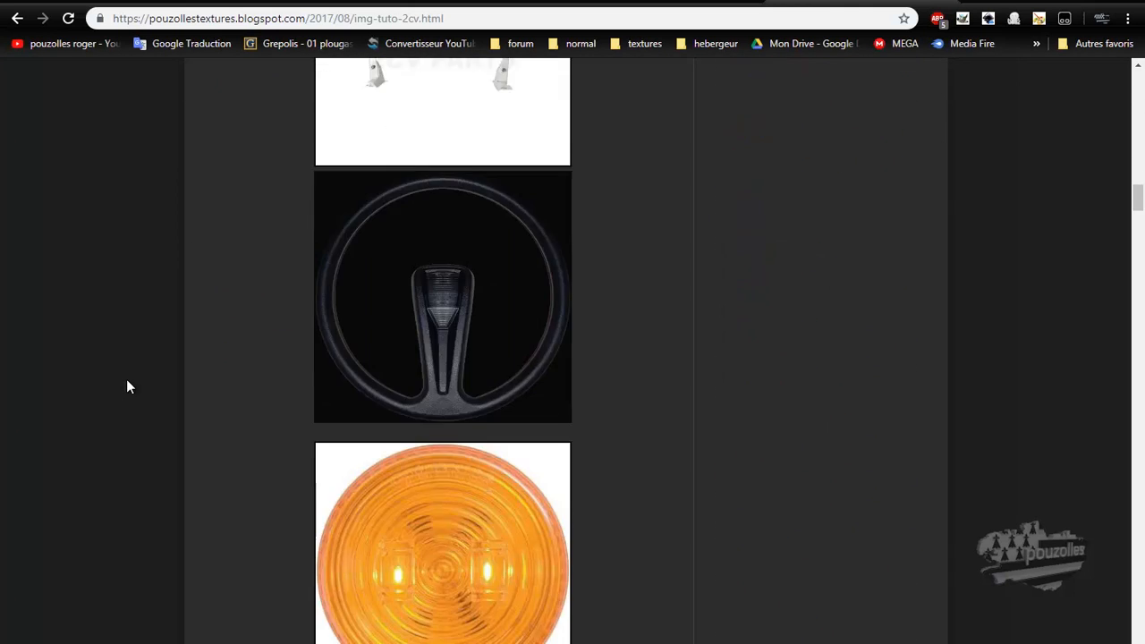
pyautogui.scroll(-18, 127, 386)
pyautogui.scroll(-18, 127, 386)
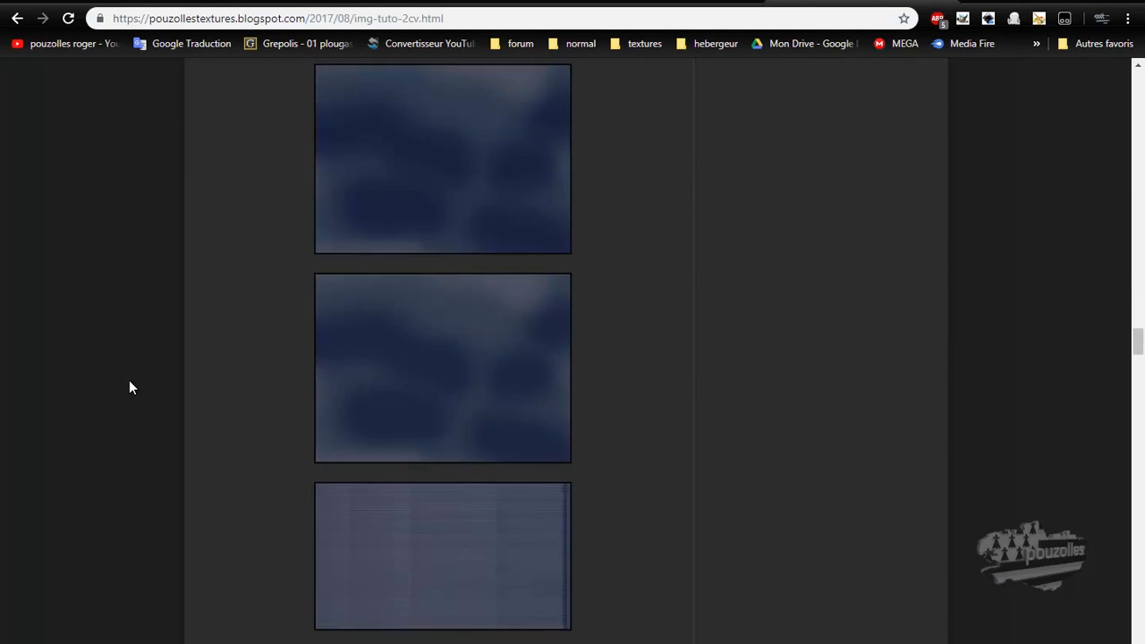
pyautogui.scroll(-18, 129, 388)
pyautogui.scroll(-15, 129, 387)
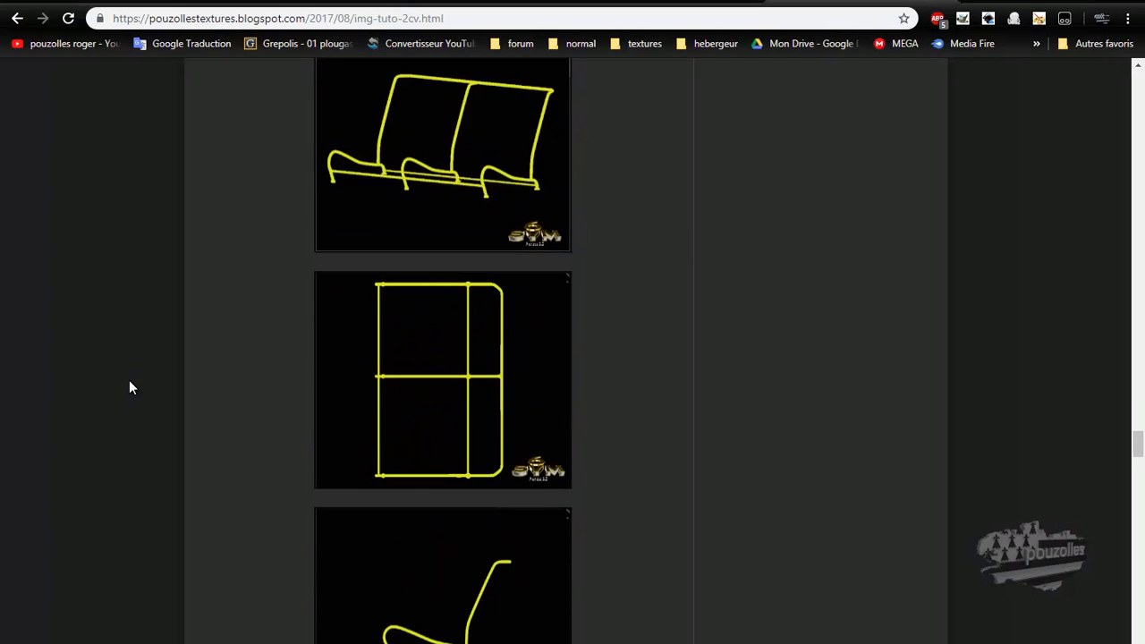
pyautogui.scroll(-8, 143, 358)
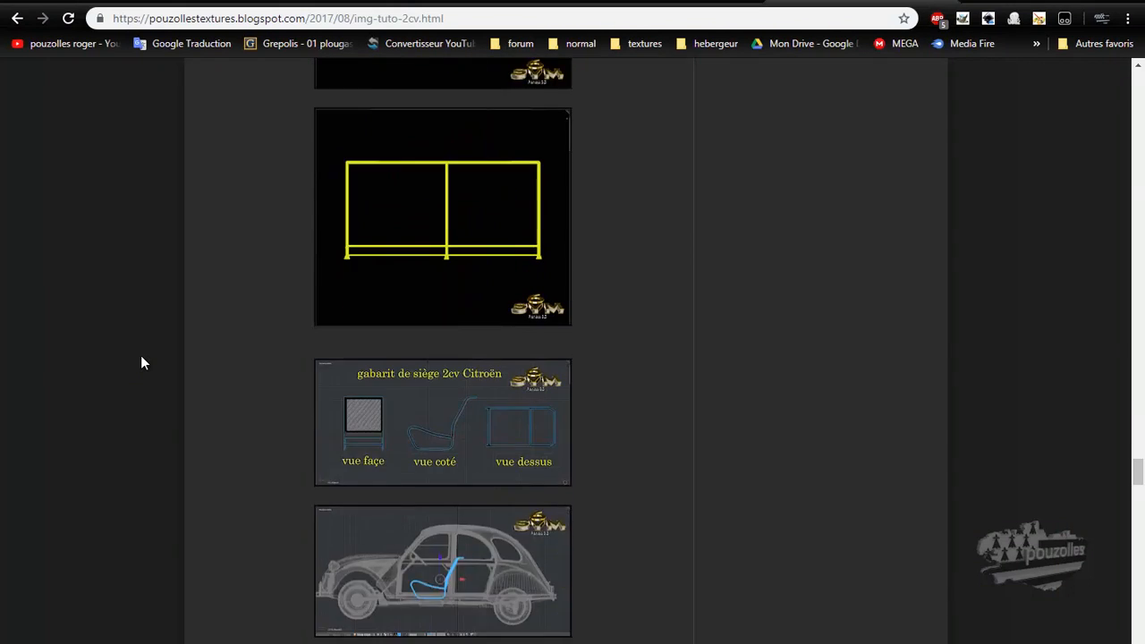
pyautogui.scroll(-2, 141, 362)
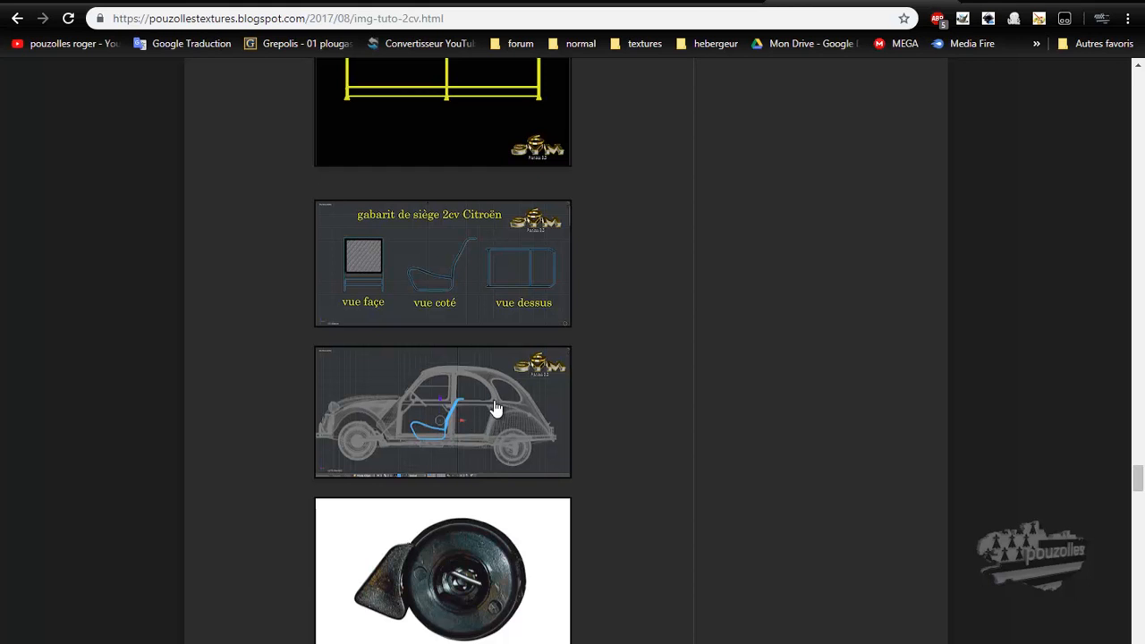
# View the 2CV side image with the highlighted seat at full size, close it and switch back to Cinema 4D.
pyautogui.click(539, 367)
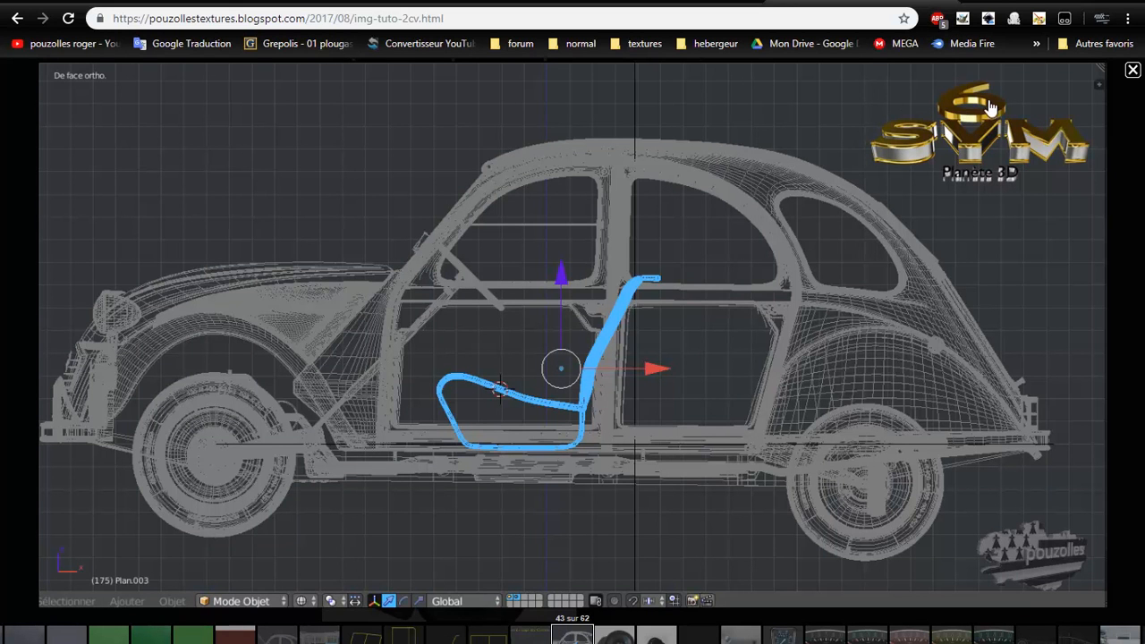
pyautogui.click(5, 405)
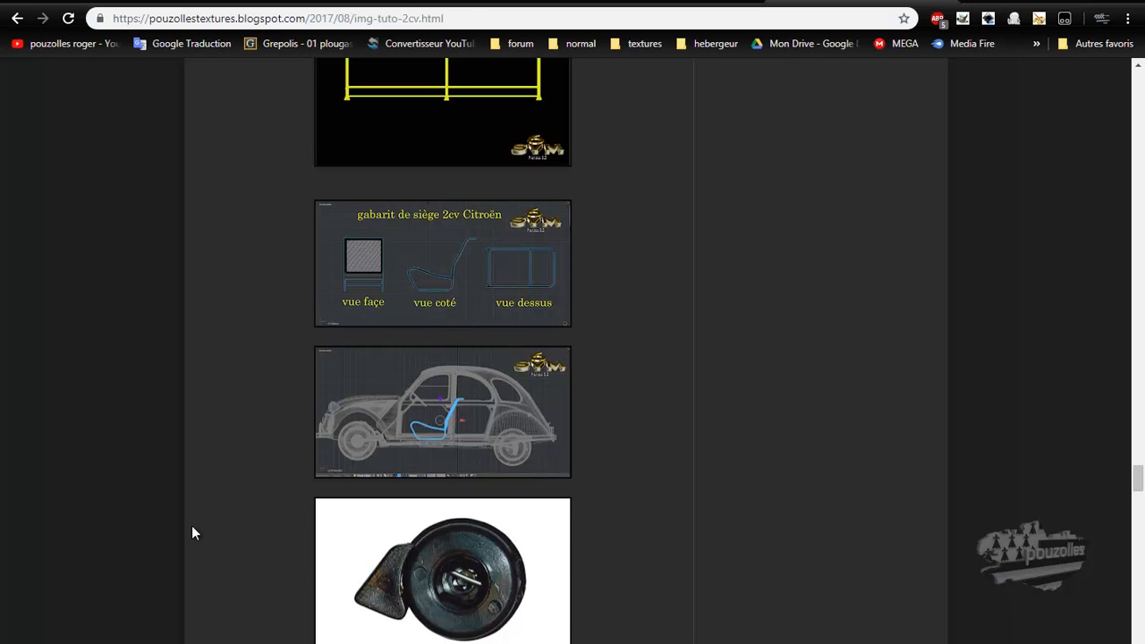
pyautogui.click(196, 642)
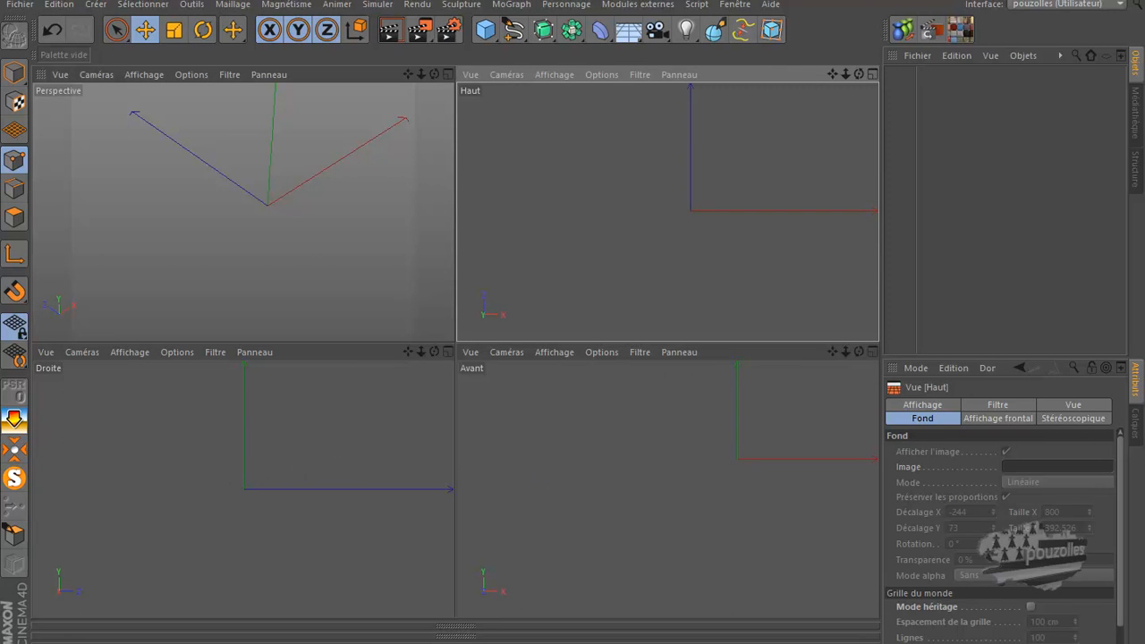
# Load Gabarit de siège de 2CV Citroën.PNG from its Explorer folder as the background of the Haut and Avant views and minimise the folder.
pyautogui.click(160, 641)
pyautogui.moveTo(541, 168); pyautogui.dragTo(1135, 148)
pyautogui.moveTo(884, 313); pyautogui.dragTo(611, 188)
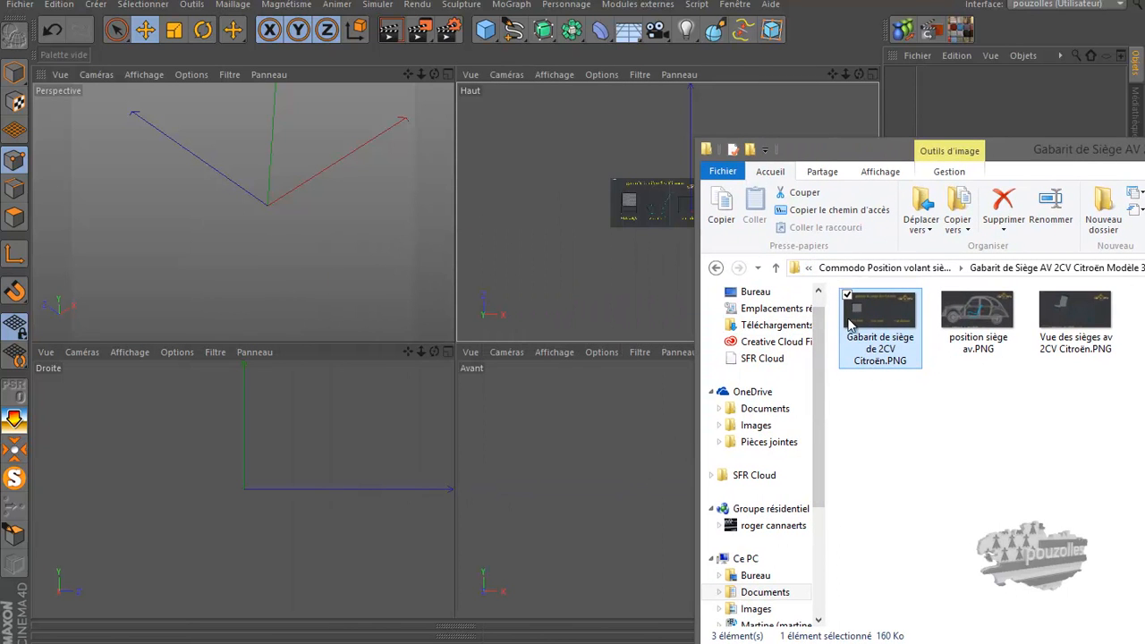
pyautogui.moveTo(1065, 148); pyautogui.dragTo(493, 157)
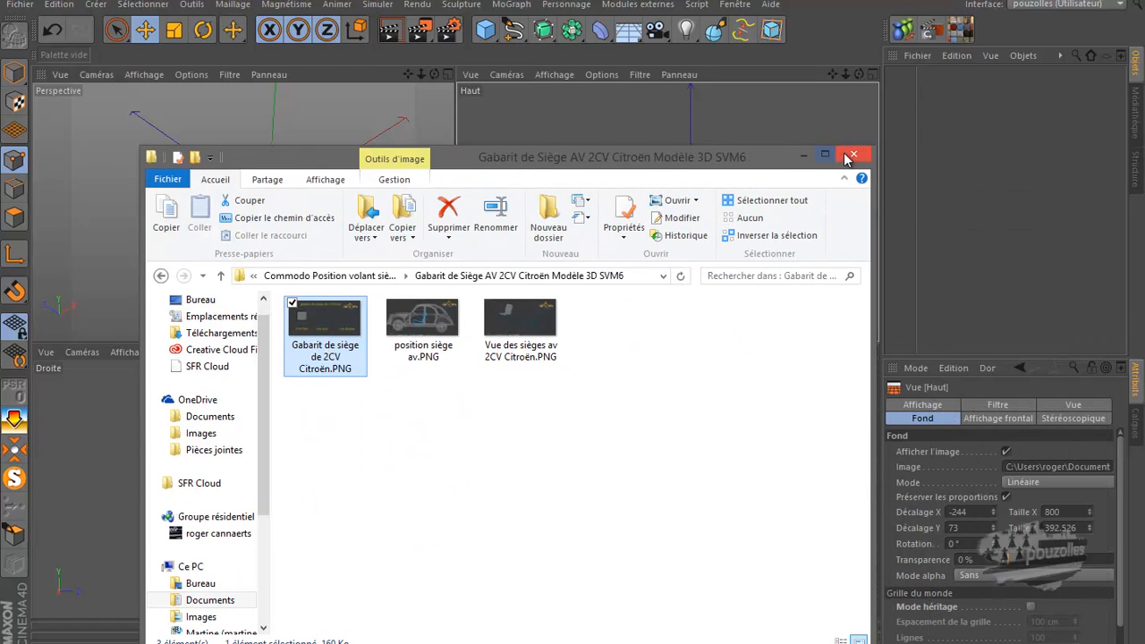
pyautogui.click(804, 156)
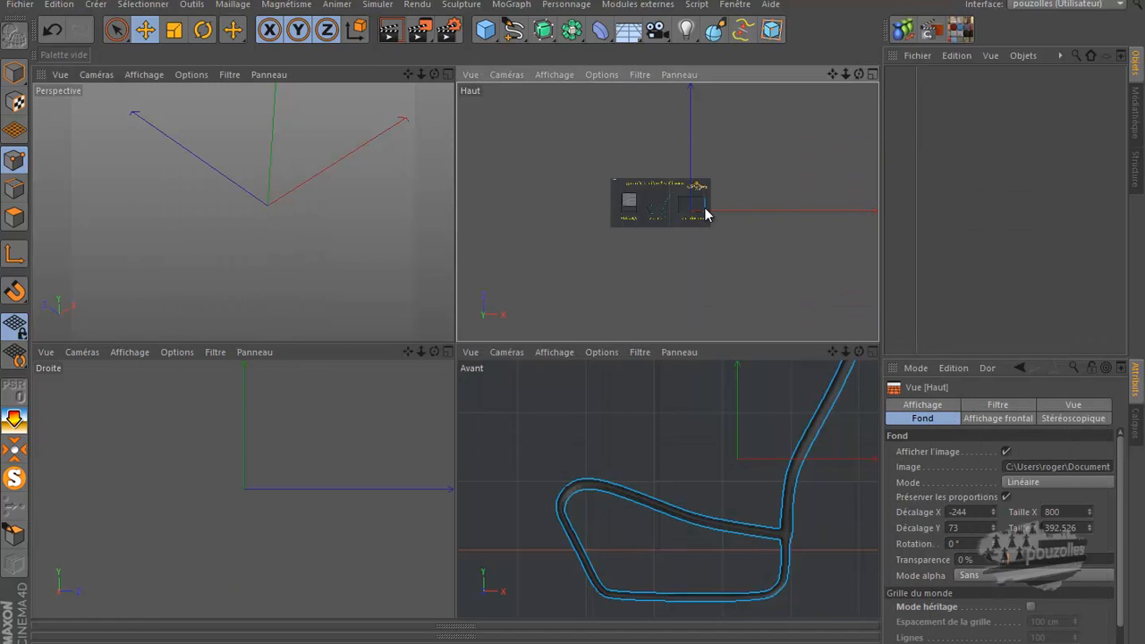
# Add a cube as a size guide over the seat's top-view drawing in the enlarged Haut view and switch to model mode.
pyautogui.scroll(4, 707, 218)
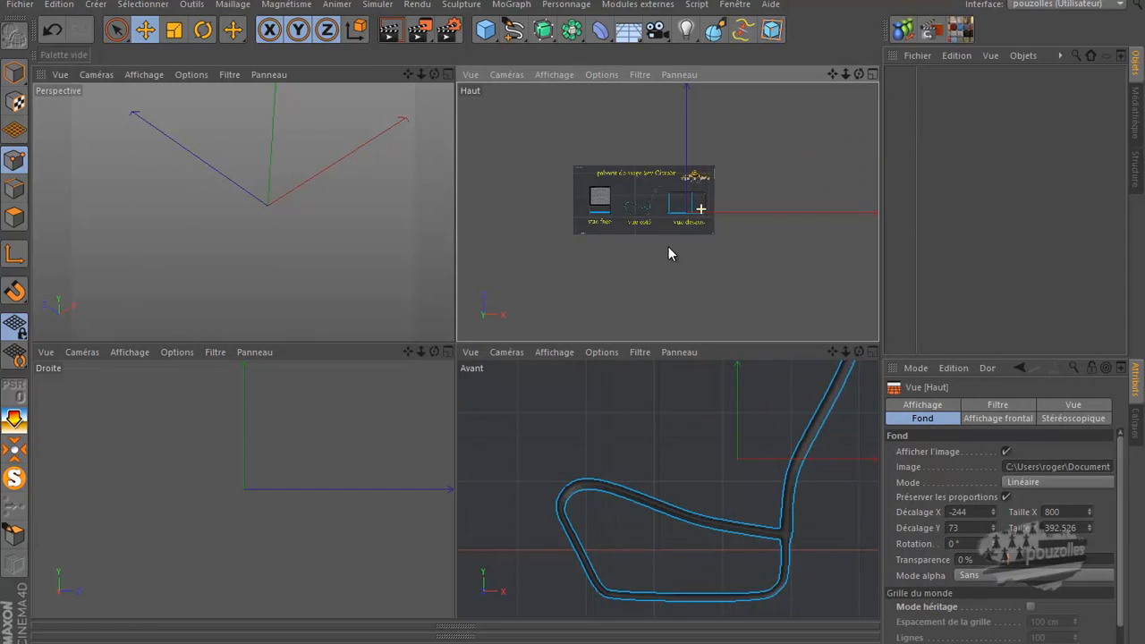
pyautogui.middleClick(670, 214)
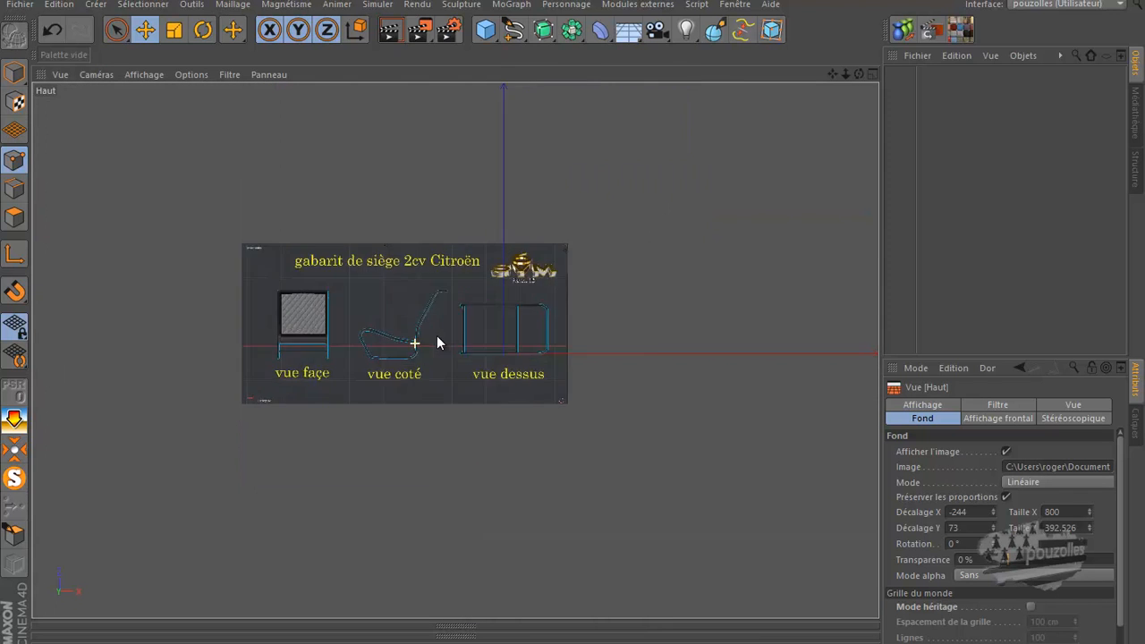
pyautogui.scroll(3, 419, 349)
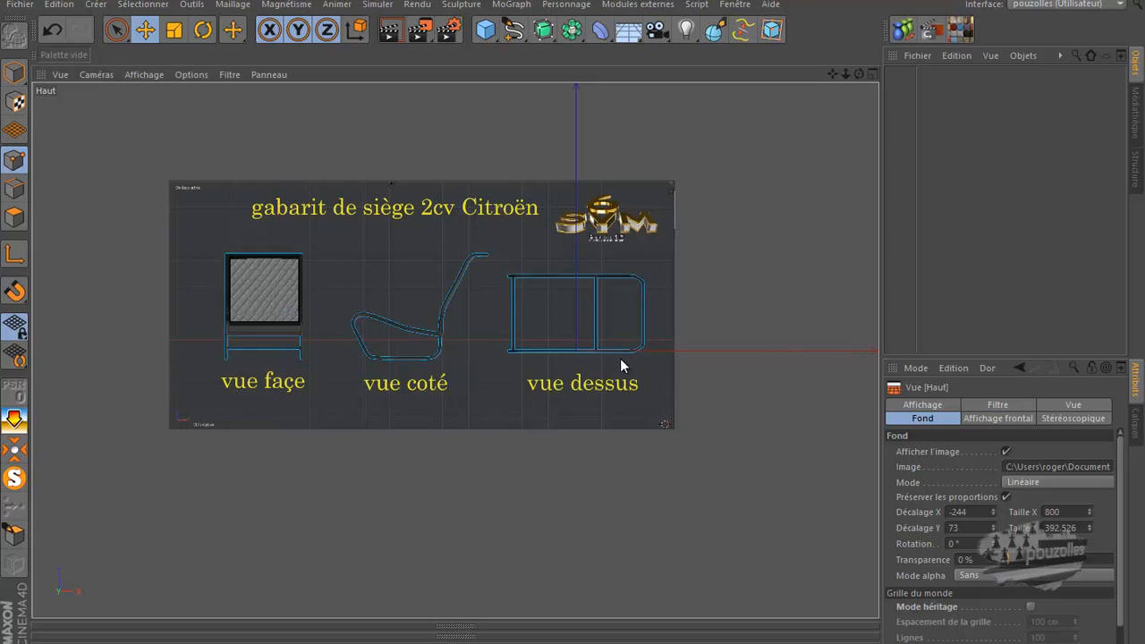
pyautogui.scroll(3, 620, 357)
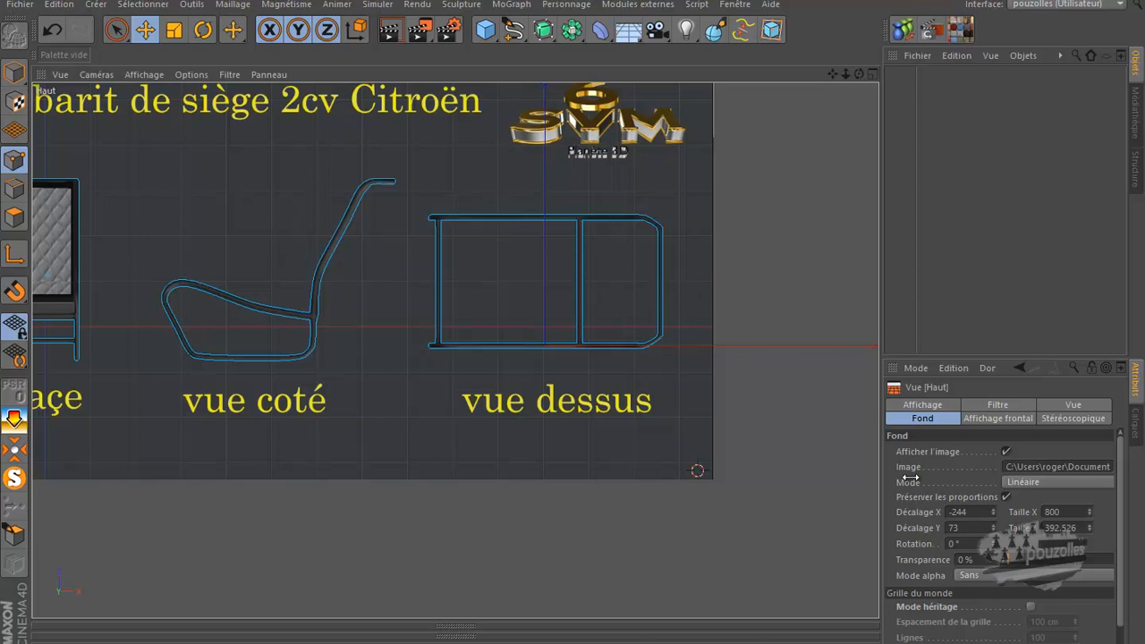
pyautogui.click(484, 32)
pyautogui.click(484, 32)
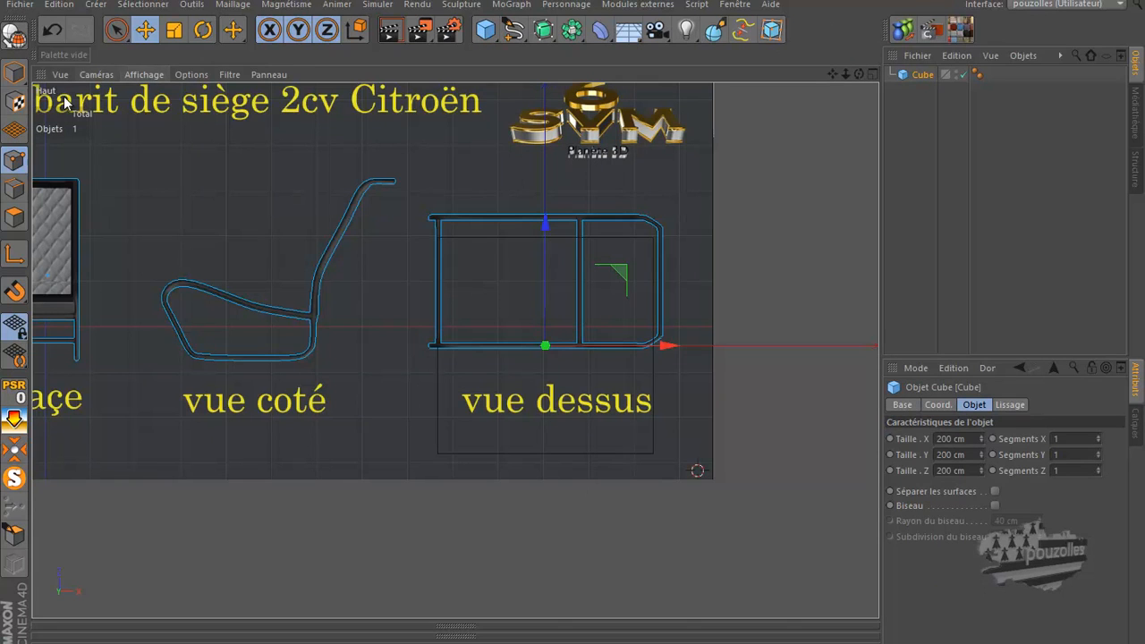
pyautogui.click(14, 71)
# Fit the guide cube's Z size to the top-view frame width, about 120.7 cm, and reset the cube to the world origin.
pyautogui.moveTo(552, 223); pyautogui.dragTo(547, 182)
pyautogui.scroll(8, 542, 242)
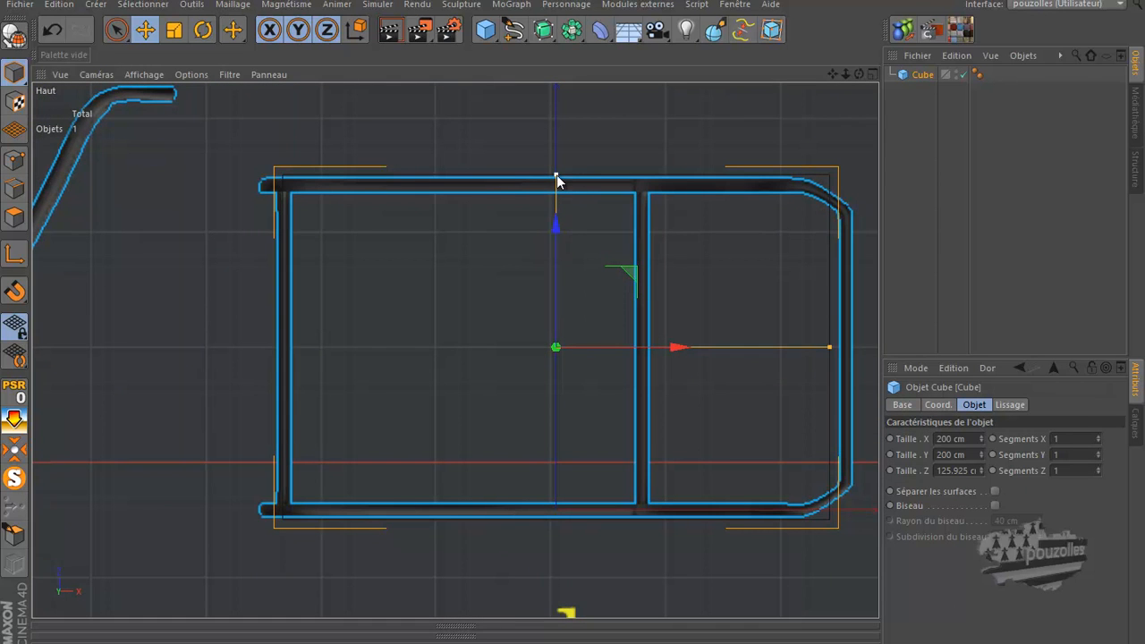
pyautogui.moveTo(556, 178); pyautogui.dragTo(555, 186)
pyautogui.scroll(-6, 453, 234)
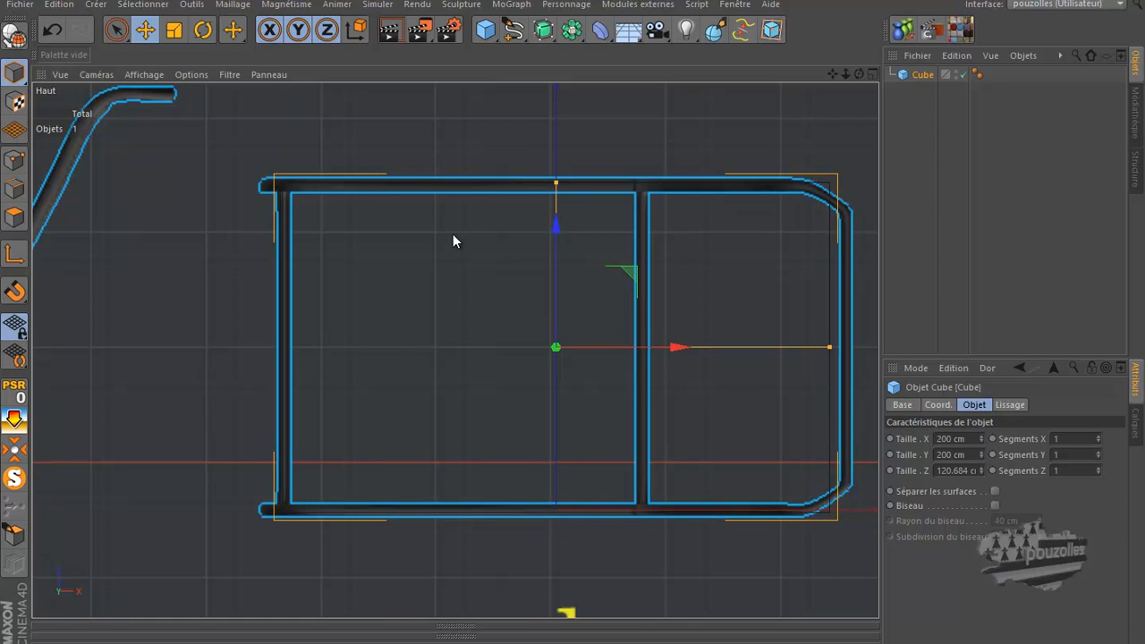
pyautogui.click(12, 392)
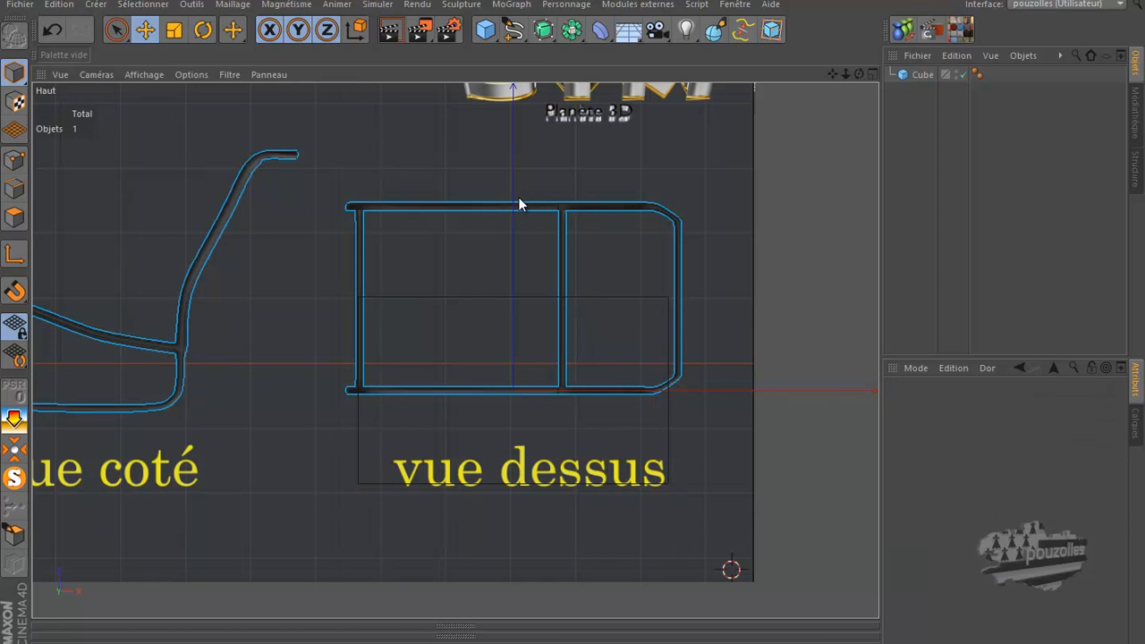
# Set the Haut view background's vertical offset to 14, aligning the top-view frame with the guide cube.
pyautogui.click(187, 75)
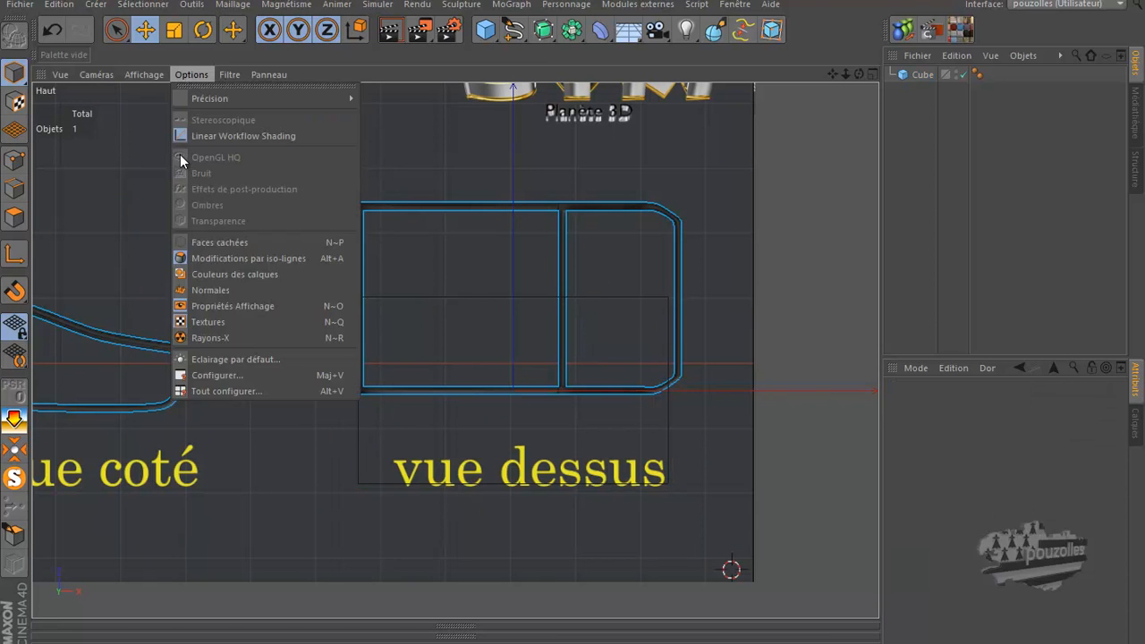
pyautogui.click(213, 371)
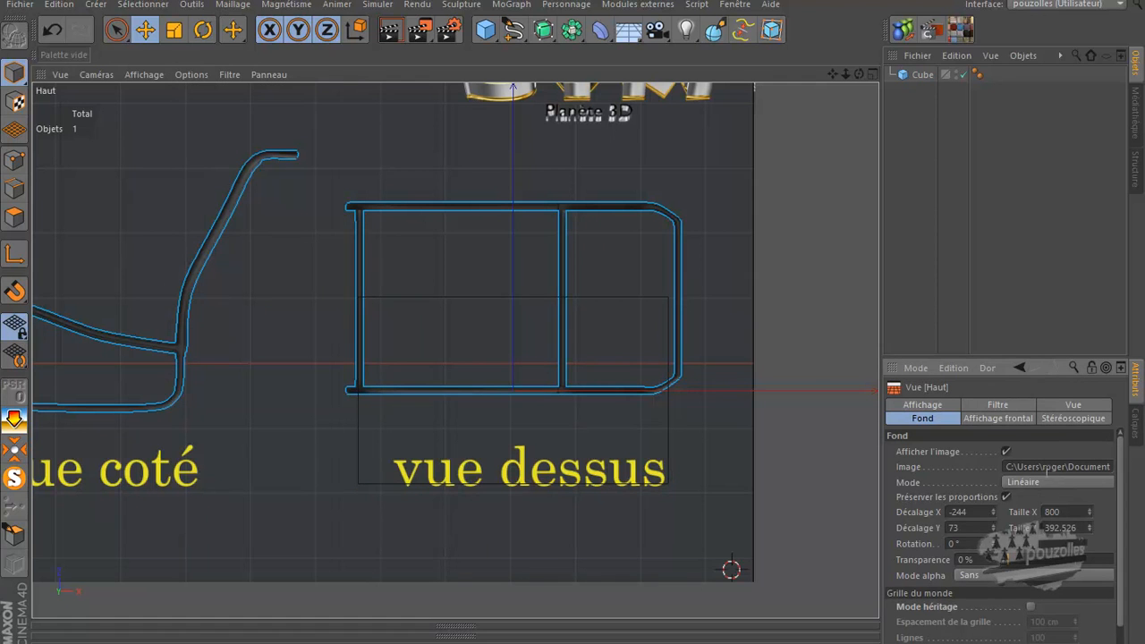
pyautogui.click(940, 406)
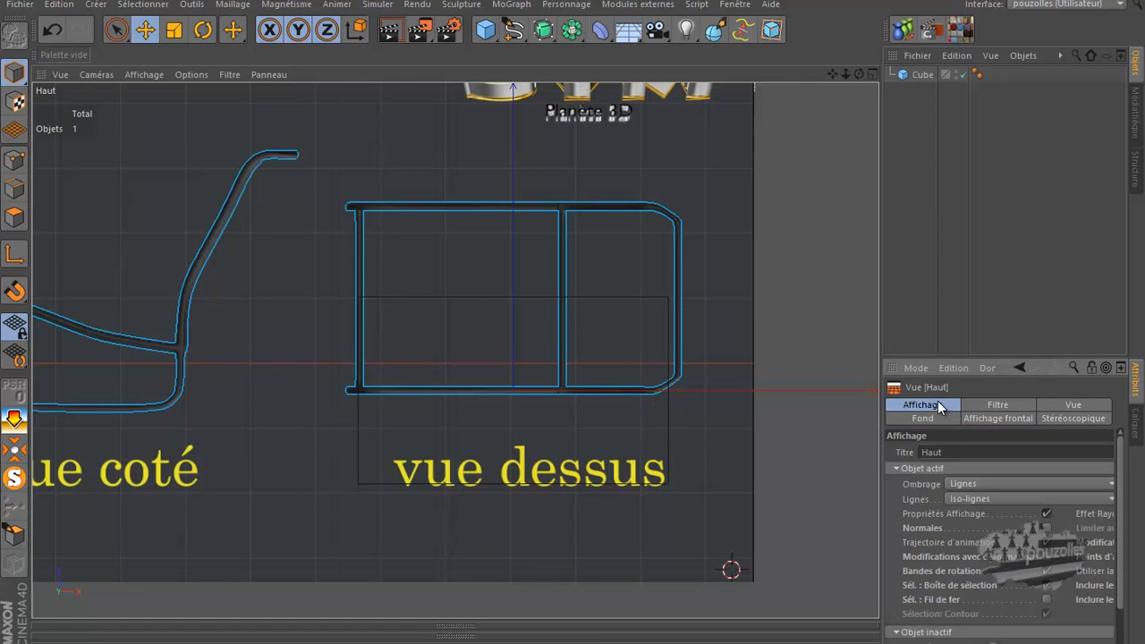
pyautogui.click(928, 419)
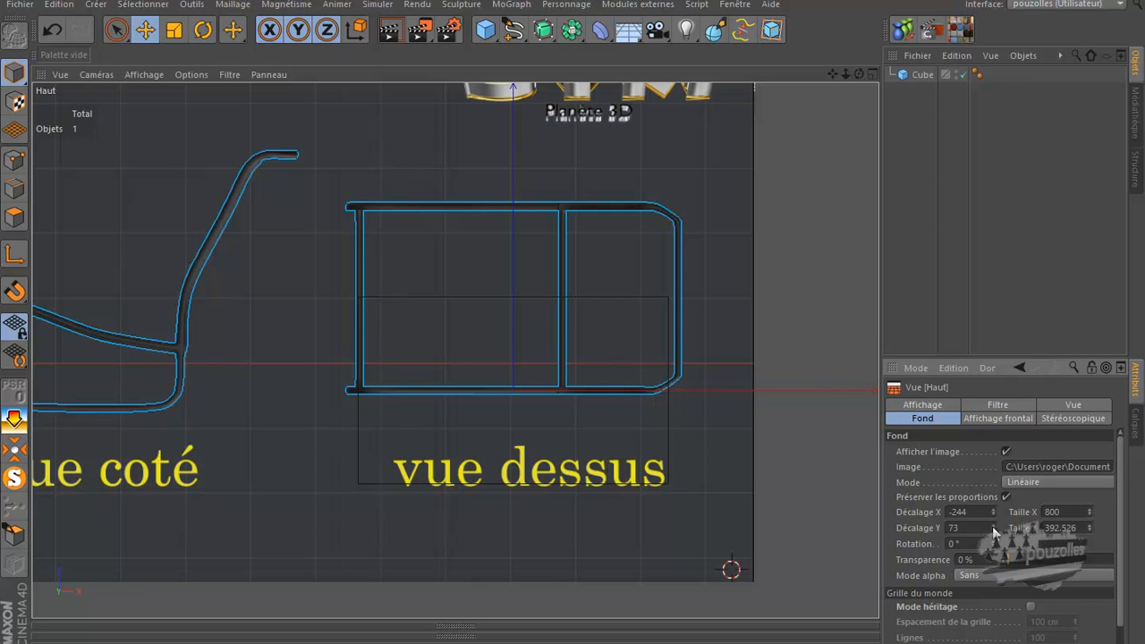
pyautogui.moveTo(995, 535); pyautogui.dragTo(994, 531)
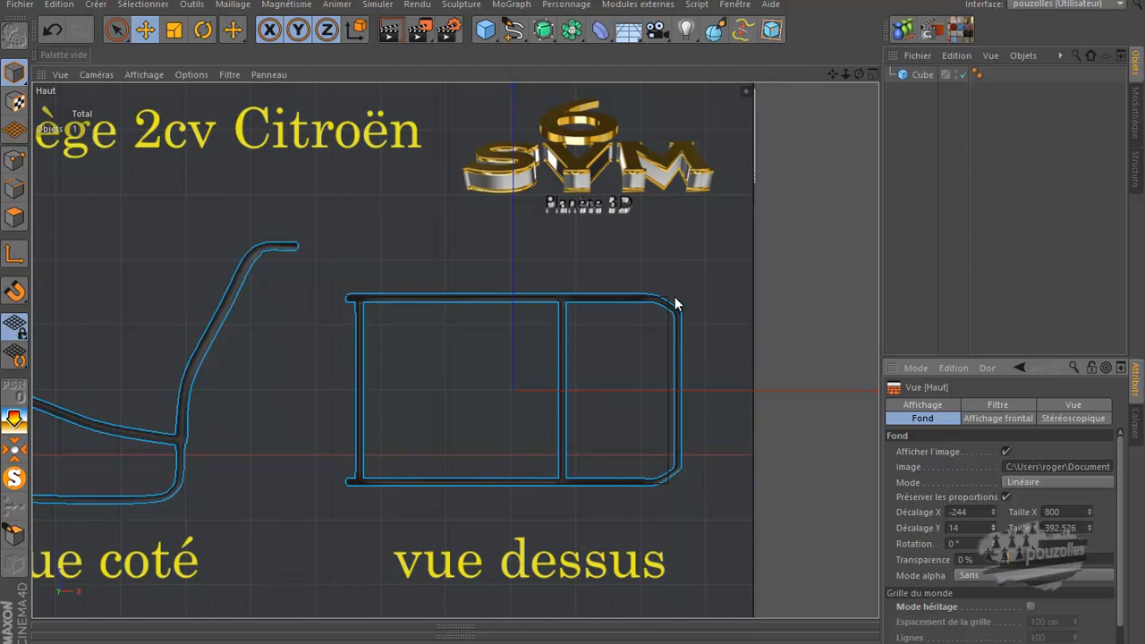
# Compare the guide cube with the side drawing in the enlarged Avant view and delete the cube.
pyautogui.middleClick(321, 329)
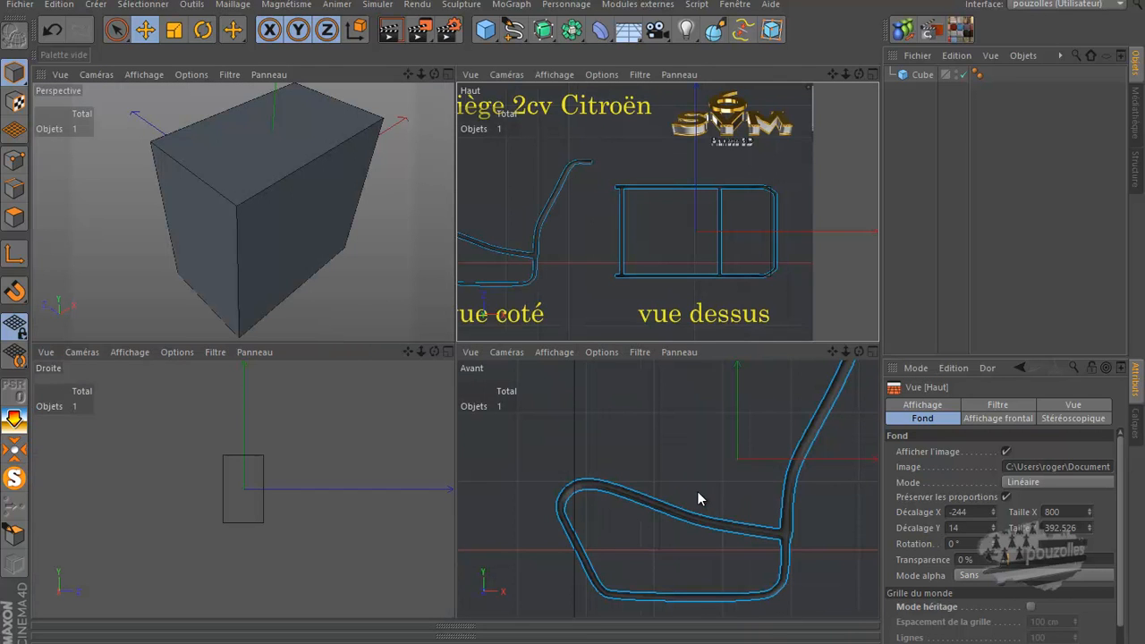
pyautogui.scroll(-6, 699, 469)
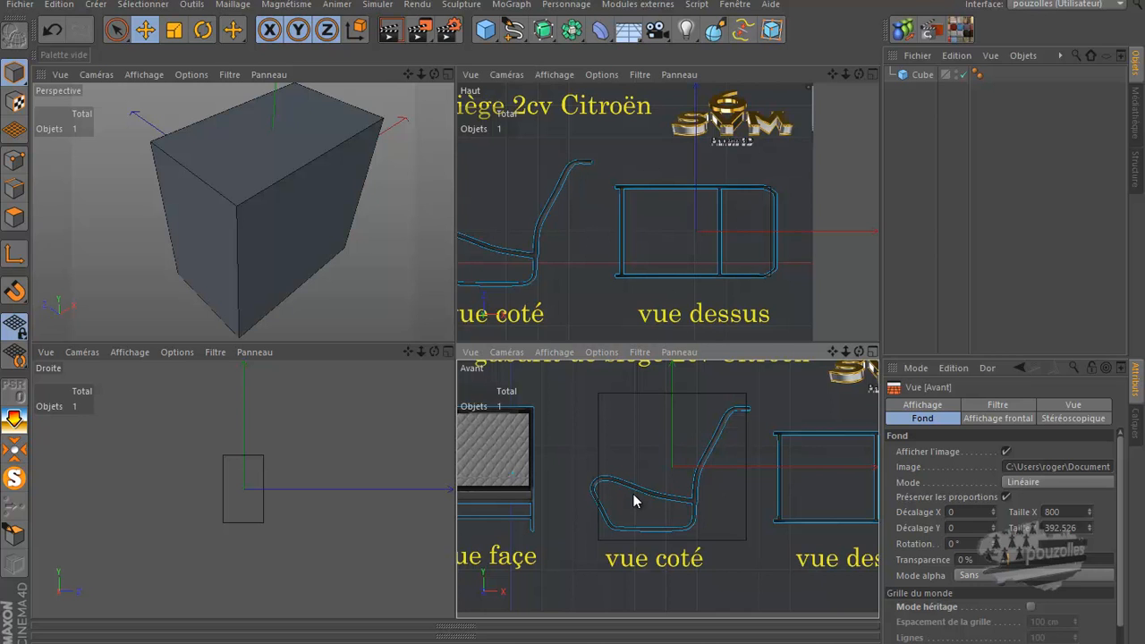
pyautogui.middleClick(638, 442)
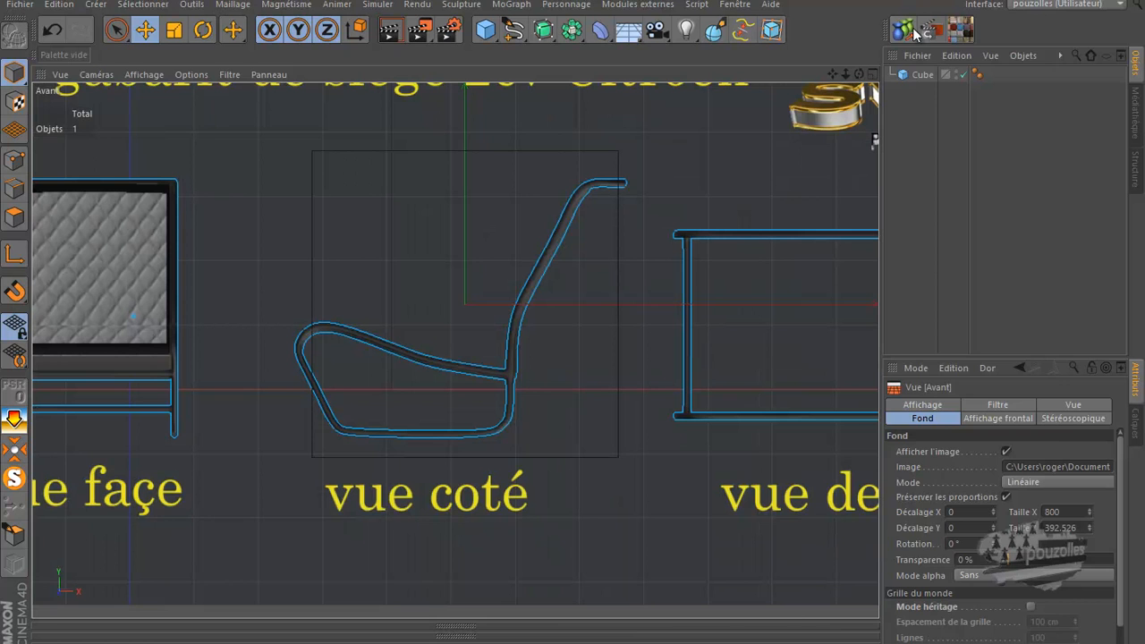
pyautogui.click(925, 73)
pyautogui.press('Delete')
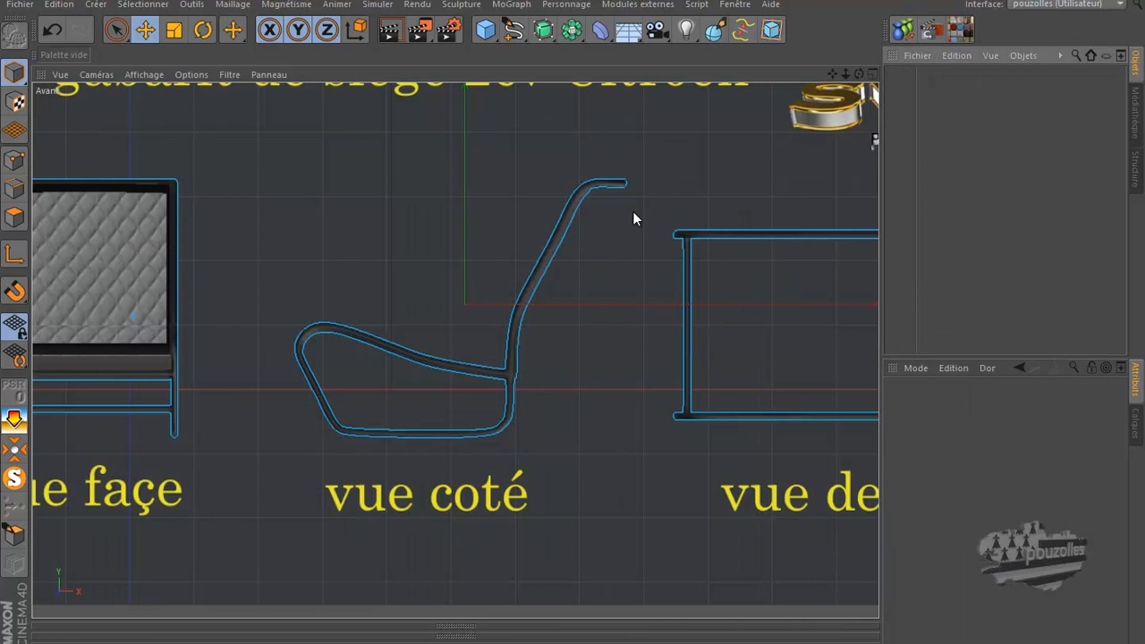
# Start a Bézier spline at the backrest junction in the full-screen Avant view and trace three points along the seat's upper tube.
pyautogui.scroll(5, 463, 403)
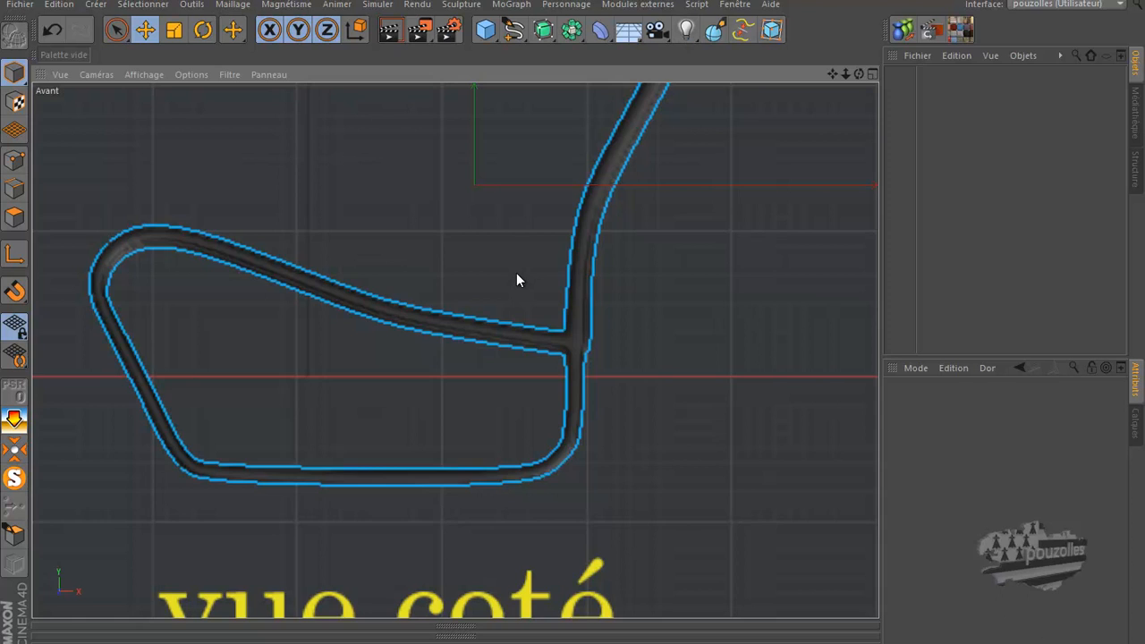
pyautogui.scroll(-2, 516, 277)
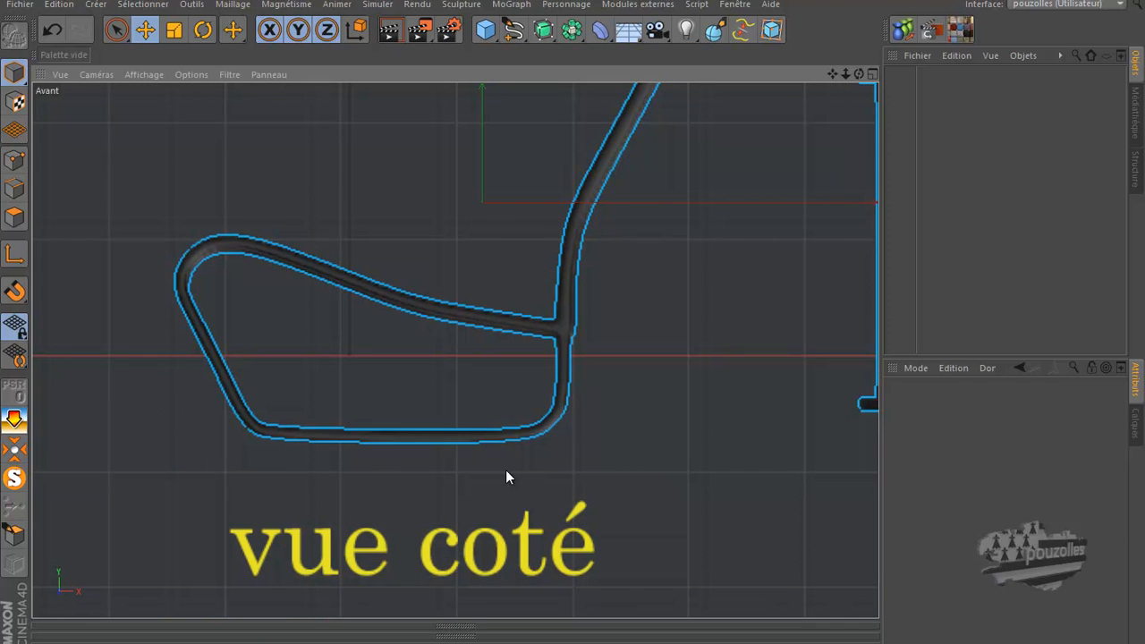
pyautogui.click(512, 29)
pyautogui.click(671, 50)
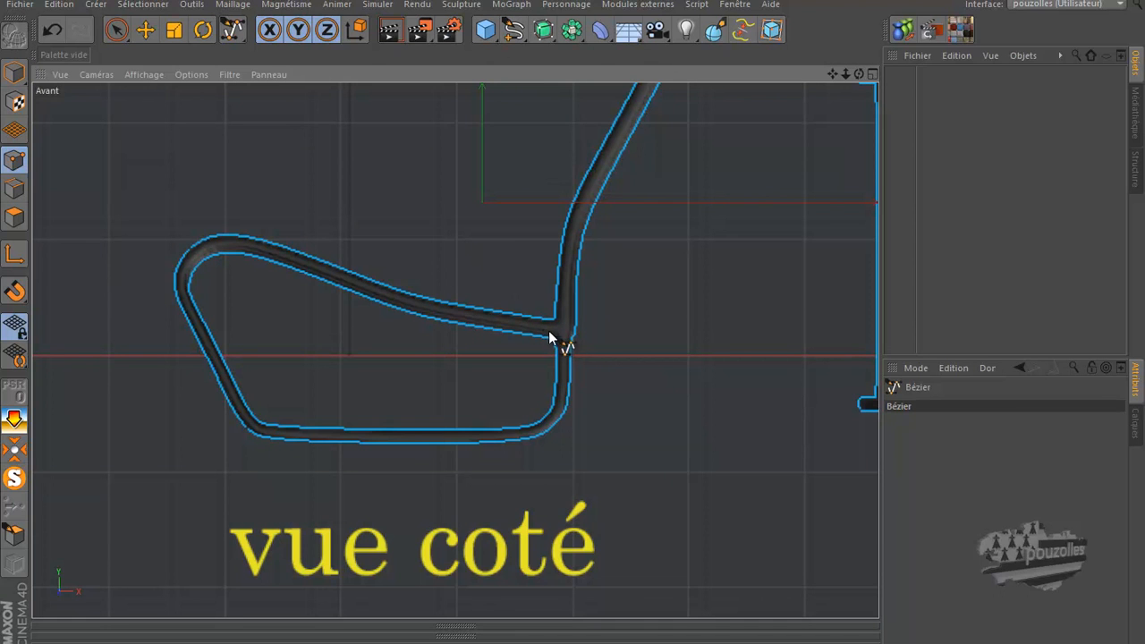
pyautogui.scroll(5, 414, 312)
pyautogui.scroll(-4, 440, 317)
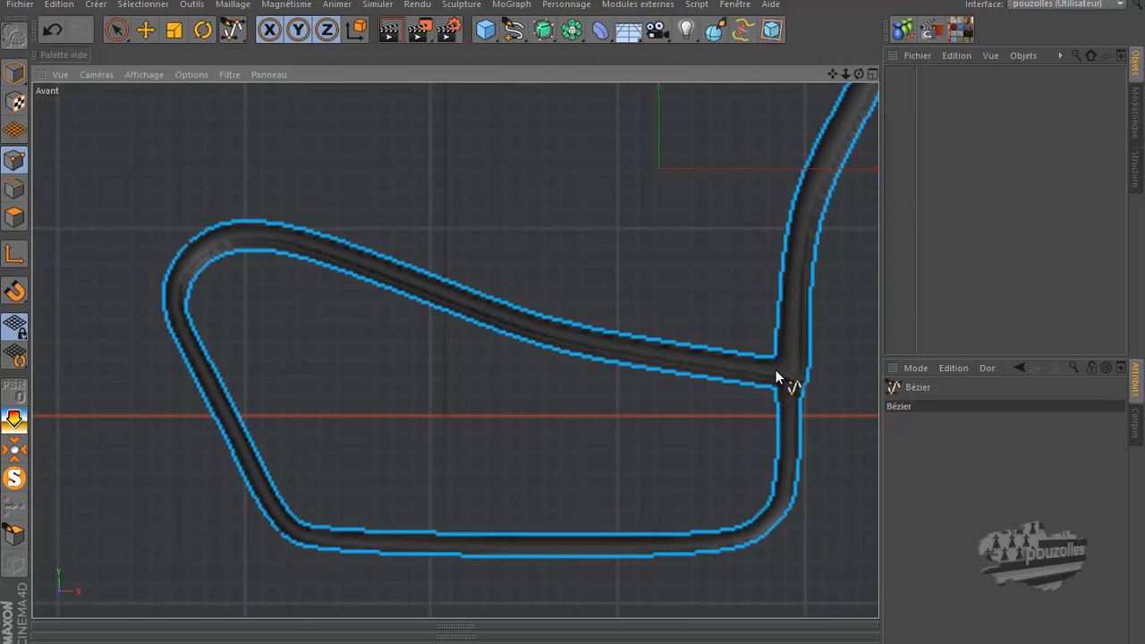
pyautogui.scroll(2, 775, 370)
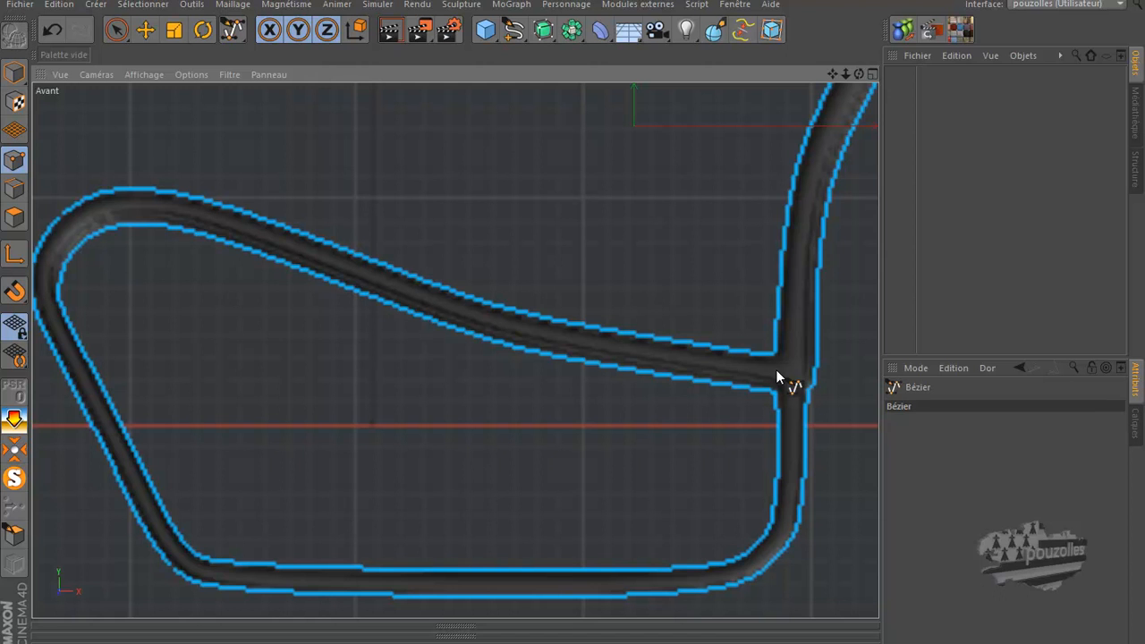
pyautogui.hotkey('ctrl', 'Tab')
pyautogui.scroll(-3, 582, 343)
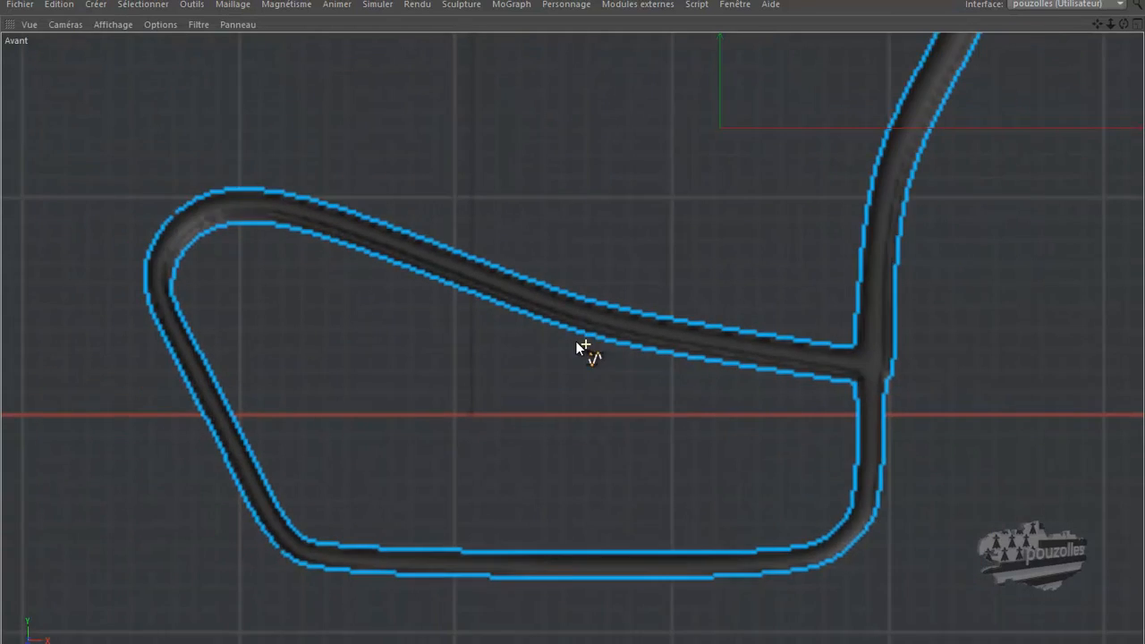
pyautogui.click(834, 359)
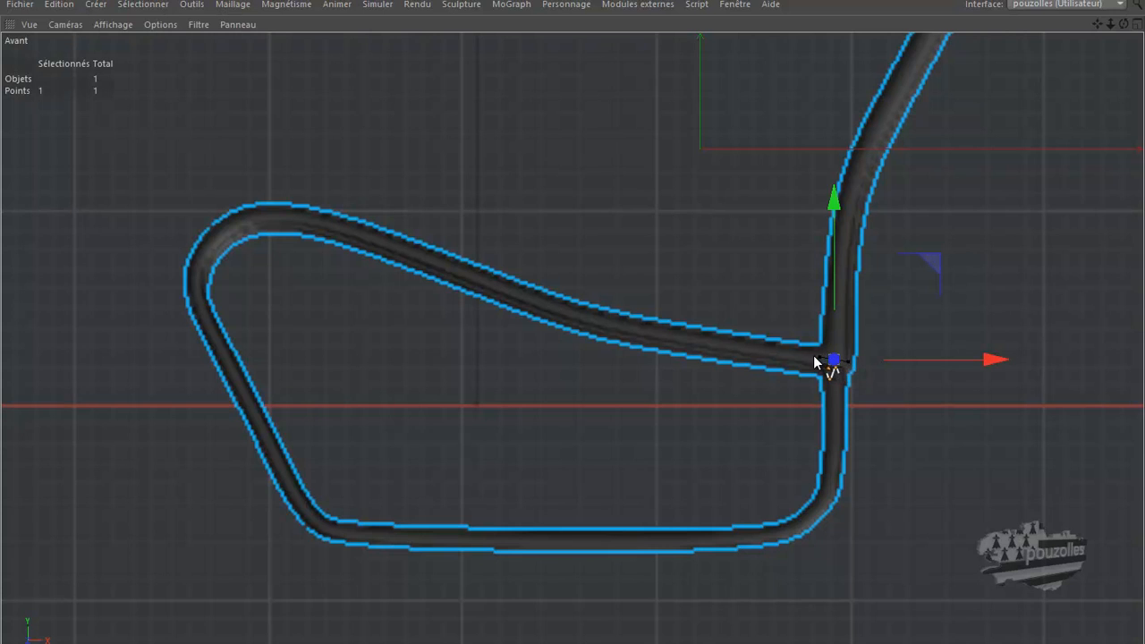
pyautogui.keyDown('ctrl'); pyautogui.click(672, 343); pyautogui.keyUp('ctrl')
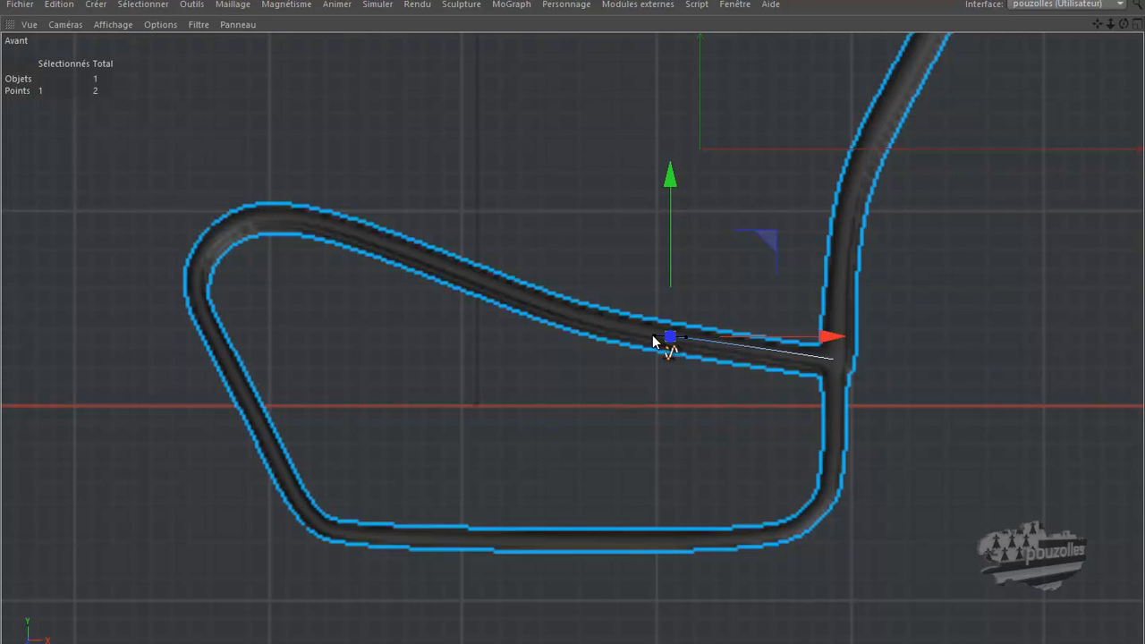
pyautogui.keyDown('ctrl'); pyautogui.click(424, 256); pyautogui.keyUp('ctrl')
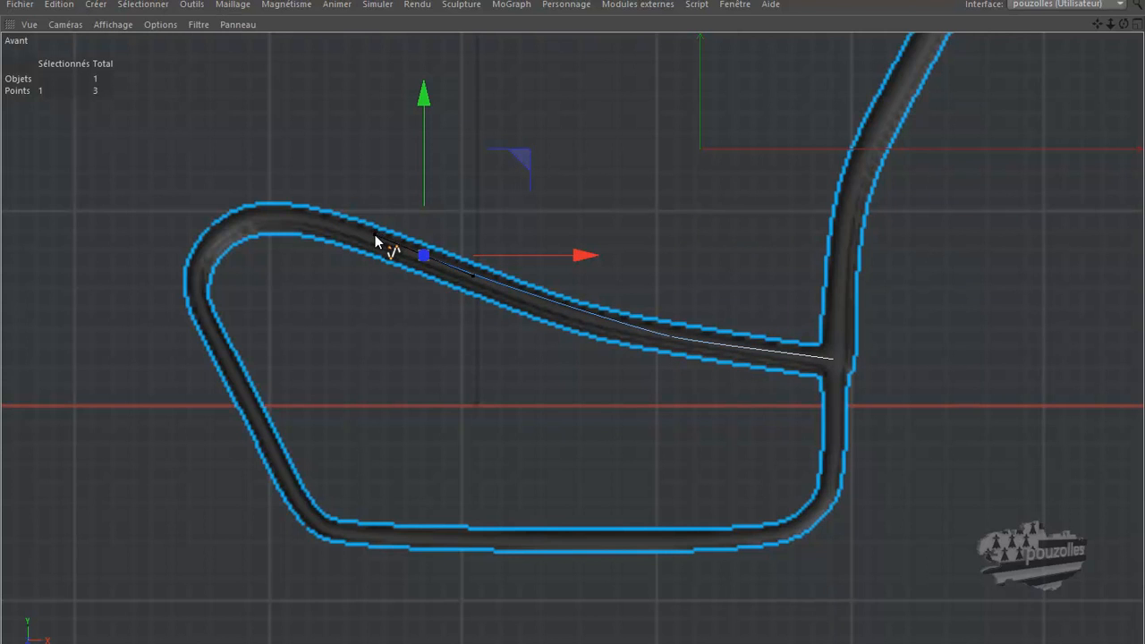
# Continue the spline around the seat's rounded front bend and down the slanted front tube with three curved points.
pyautogui.keyDown('ctrl'); pyautogui.click(225, 238); pyautogui.keyUp('ctrl')
pyautogui.moveTo(218, 247); pyautogui.dragTo(211, 251)
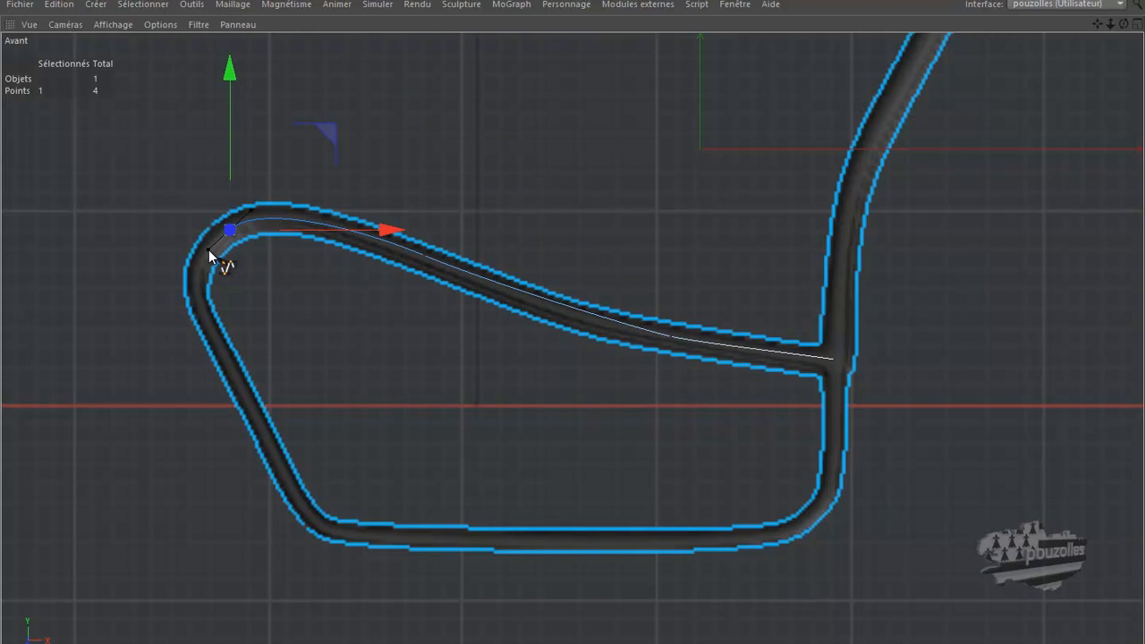
pyautogui.keyDown('ctrl'); pyautogui.moveTo(222, 360); pyautogui.dragTo(260, 426); pyautogui.keyUp('ctrl')
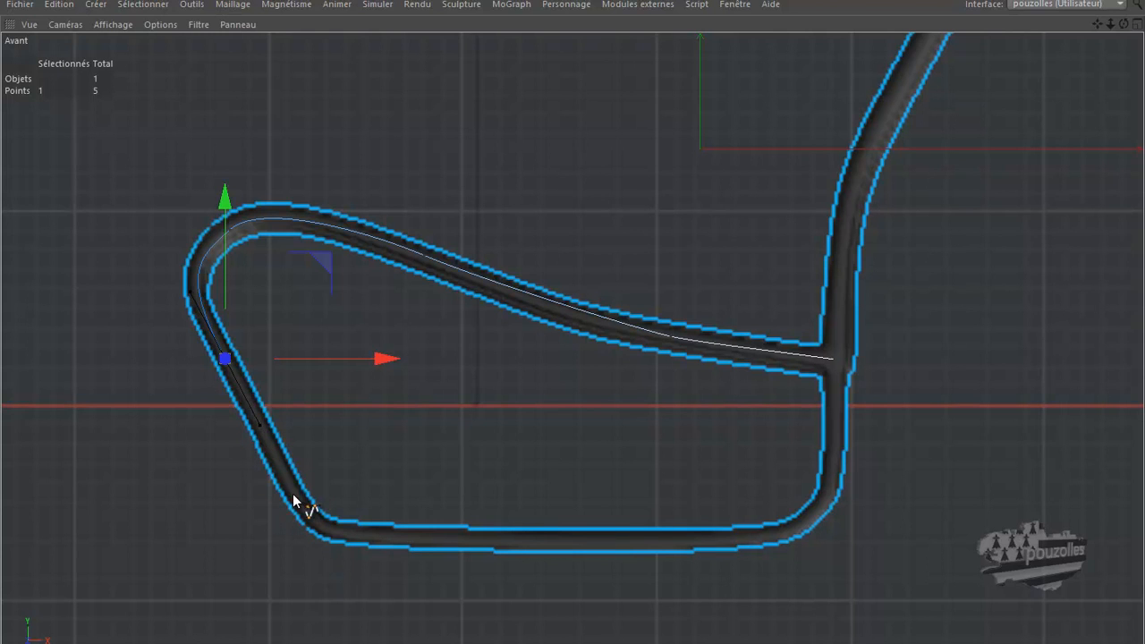
pyautogui.keyDown('ctrl'); pyautogui.click(282, 471); pyautogui.keyUp('ctrl')
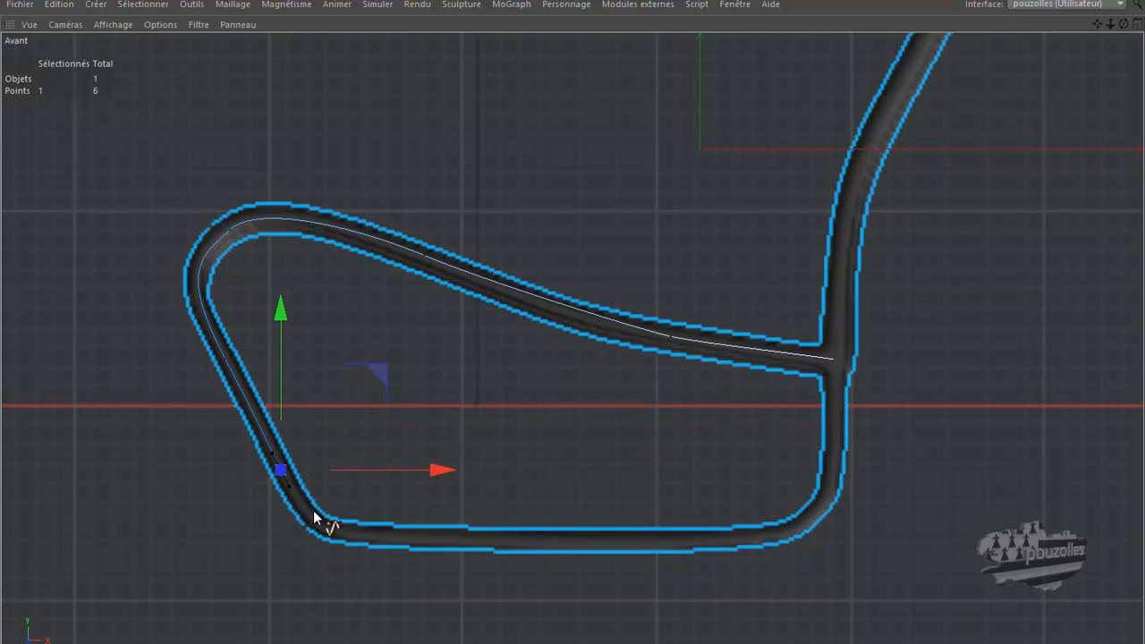
# Continue the spline along the seat's bottom tube with two Bézier points, shifting the first one slightly towards the rear.
pyautogui.keyDown('ctrl'); pyautogui.moveTo(408, 537); pyautogui.dragTo(513, 539); pyautogui.keyUp('ctrl')
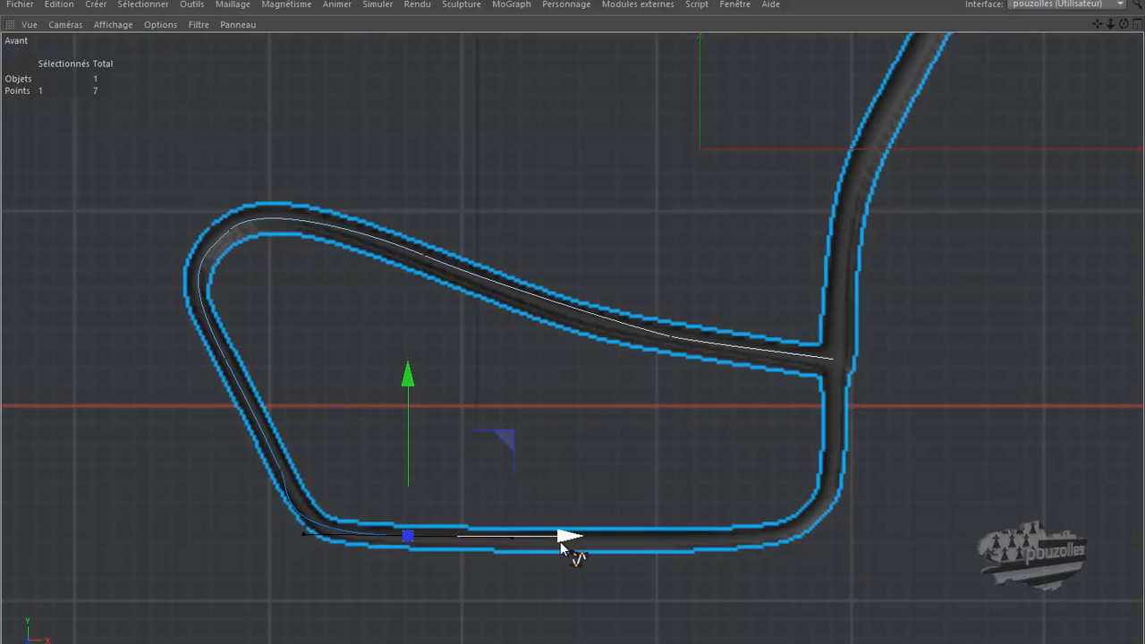
pyautogui.moveTo(566, 537); pyautogui.dragTo(582, 541)
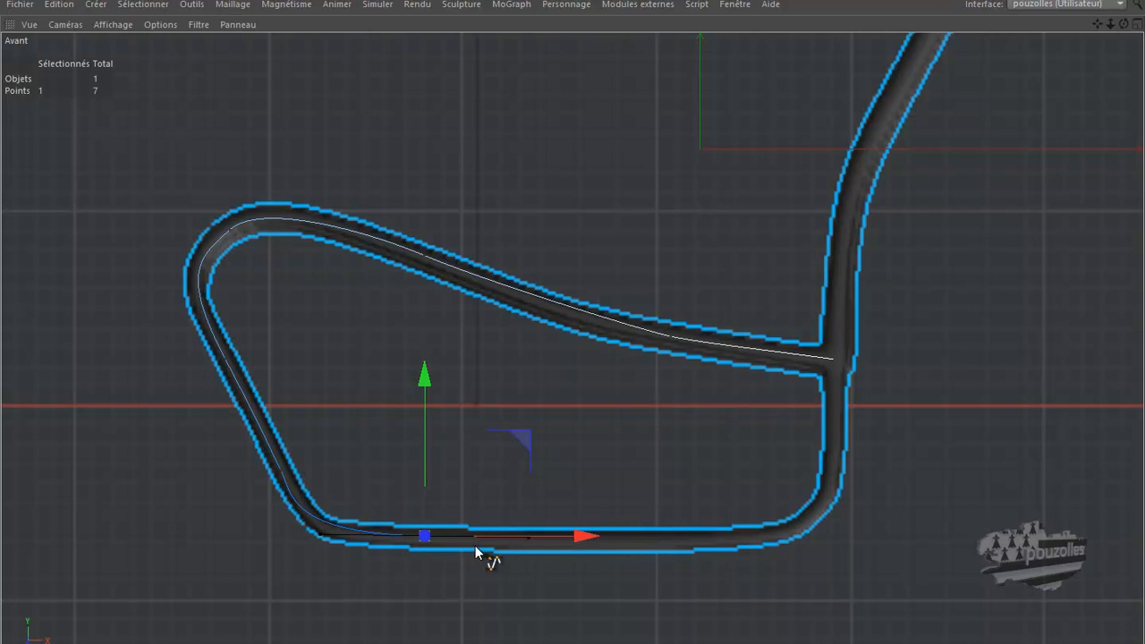
pyautogui.click(641, 542)
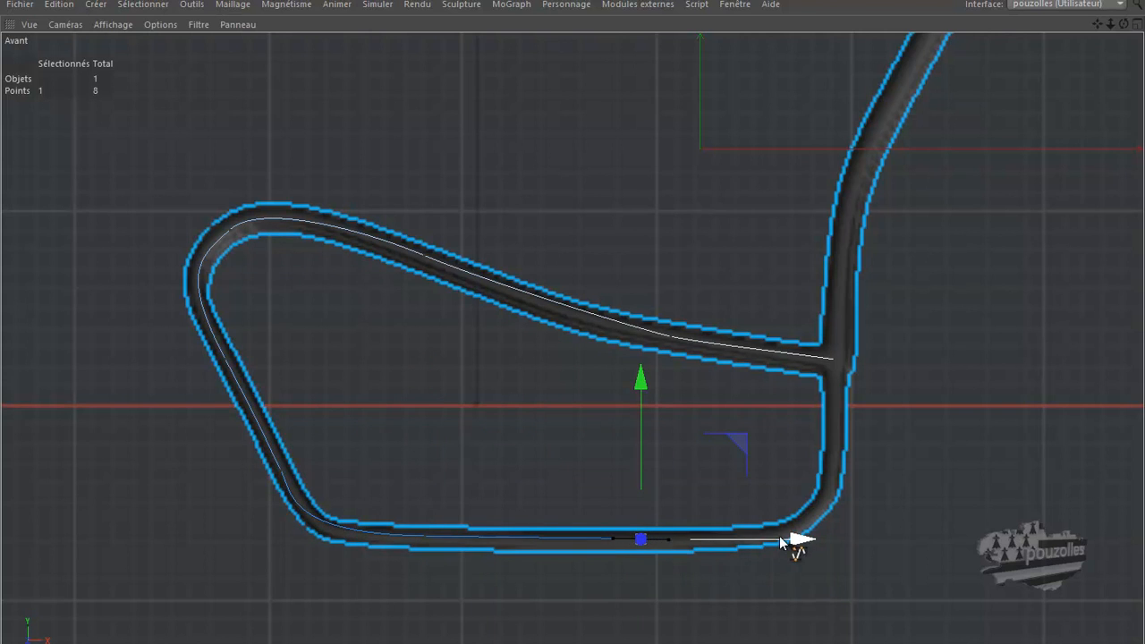
pyautogui.press('9')
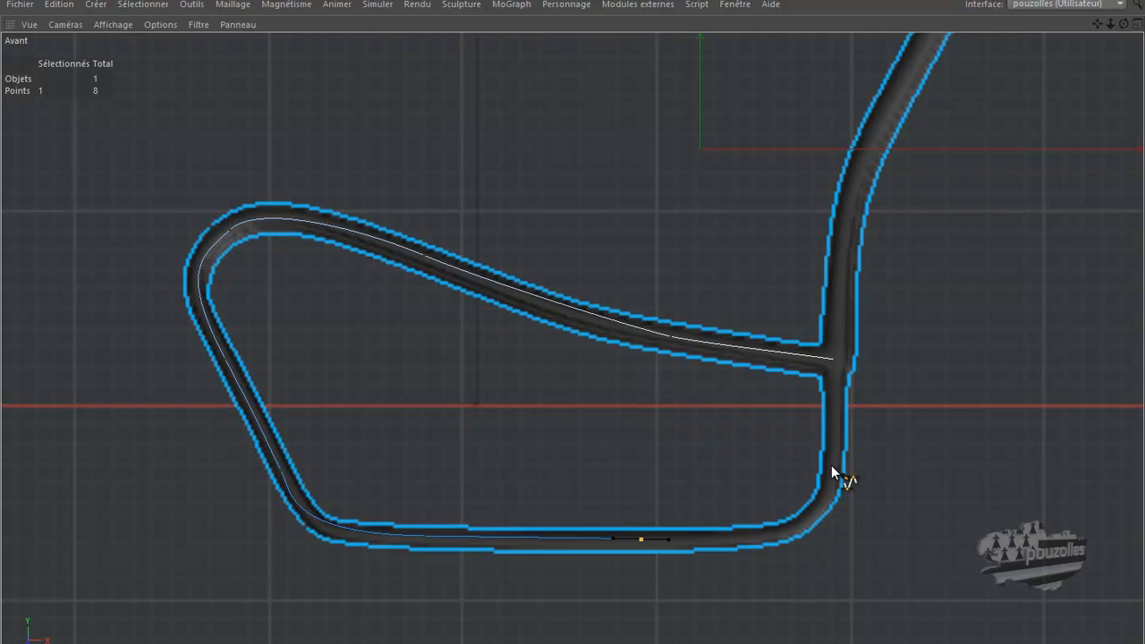
# Trace the spline up the rear tube, past the seat junction and along the lower backrest with three curved points.
pyautogui.moveTo(831, 465); pyautogui.dragTo(833, 391)
pyautogui.moveTo(840, 275); pyautogui.dragTo(846, 237)
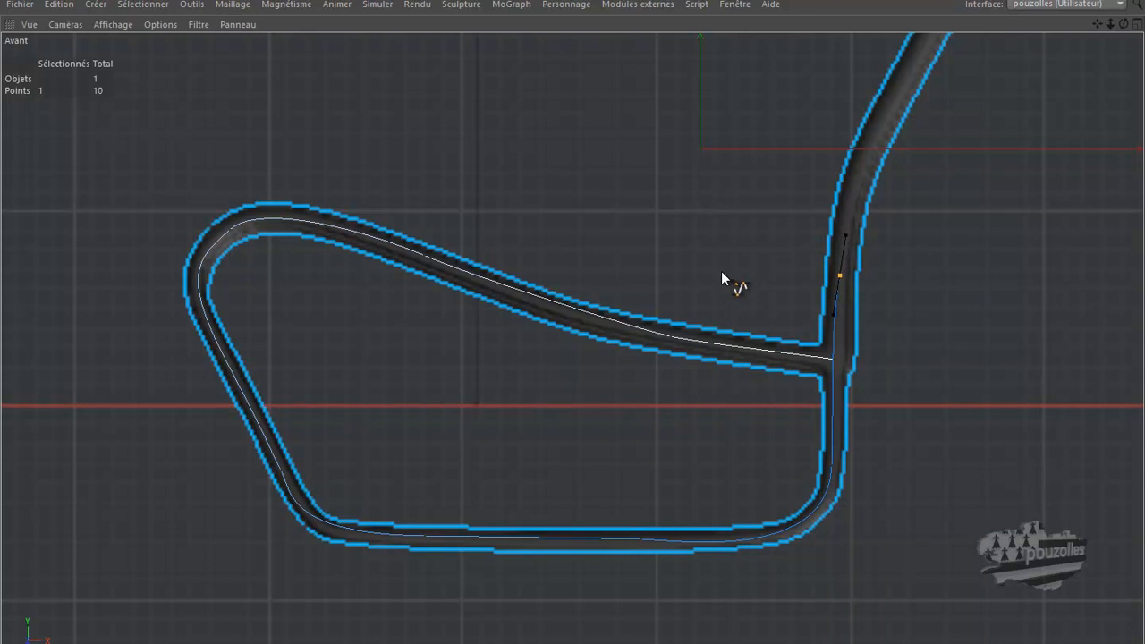
pyautogui.scroll(-5, 528, 380)
pyautogui.scroll(2, 653, 244)
pyautogui.scroll(2, 653, 243)
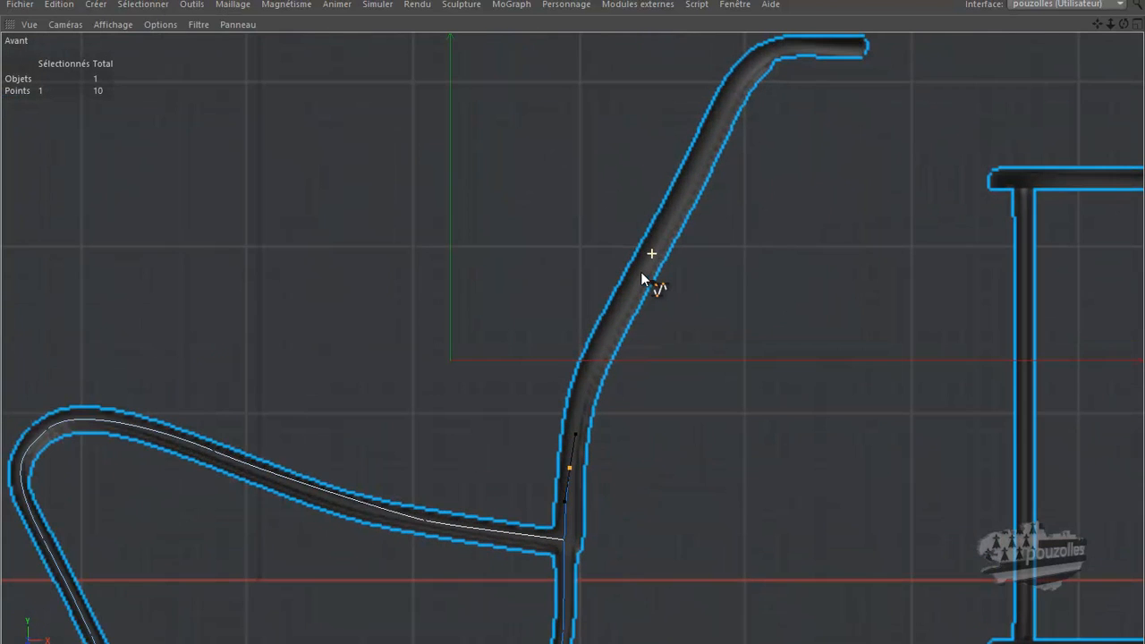
pyautogui.moveTo(641, 269); pyautogui.dragTo(670, 217)
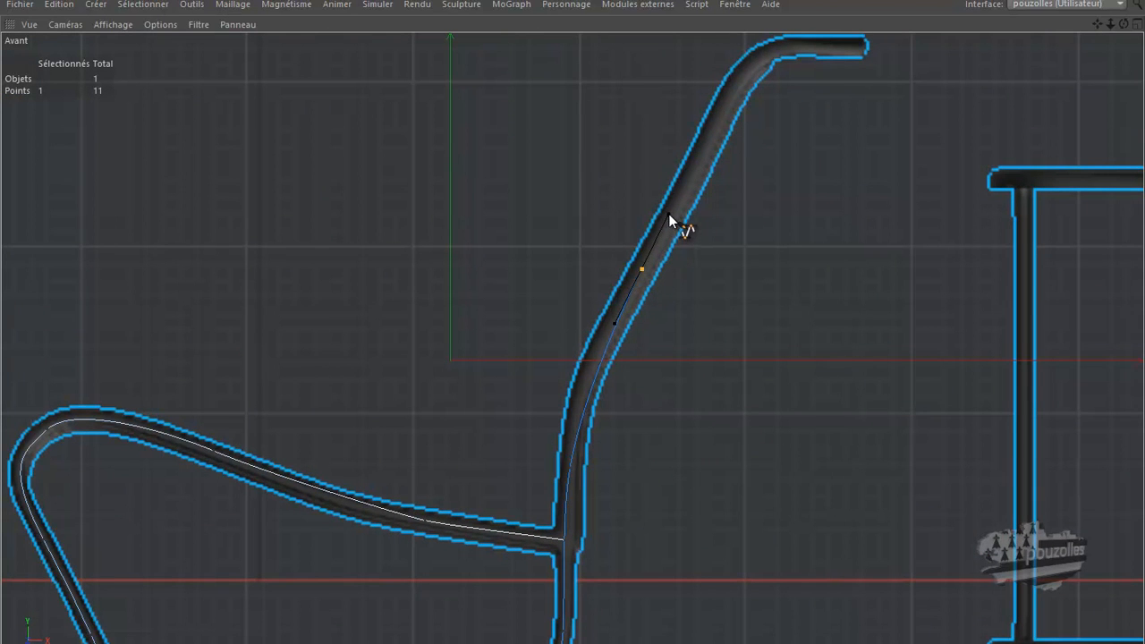
# Extend the spline up the backrest and around its upper bend with three more points, ending on the short horizontal tube.
pyautogui.click(720, 117)
pyautogui.scroll(-3, 617, 183)
pyautogui.scroll(2, 691, 125)
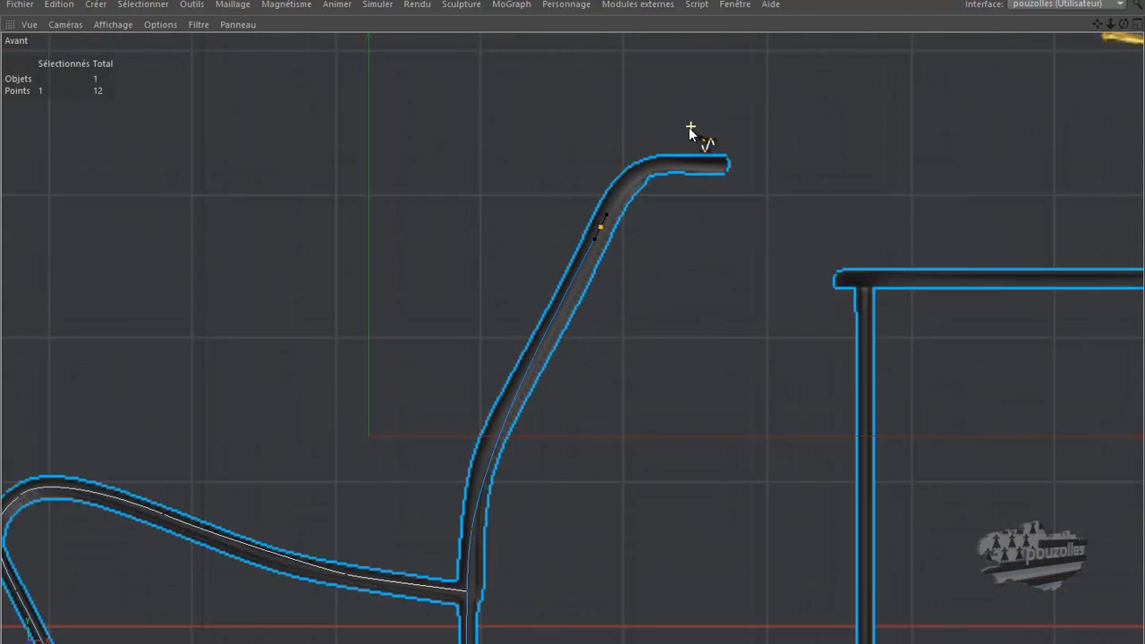
pyautogui.scroll(1, 691, 125)
pyautogui.click(628, 181)
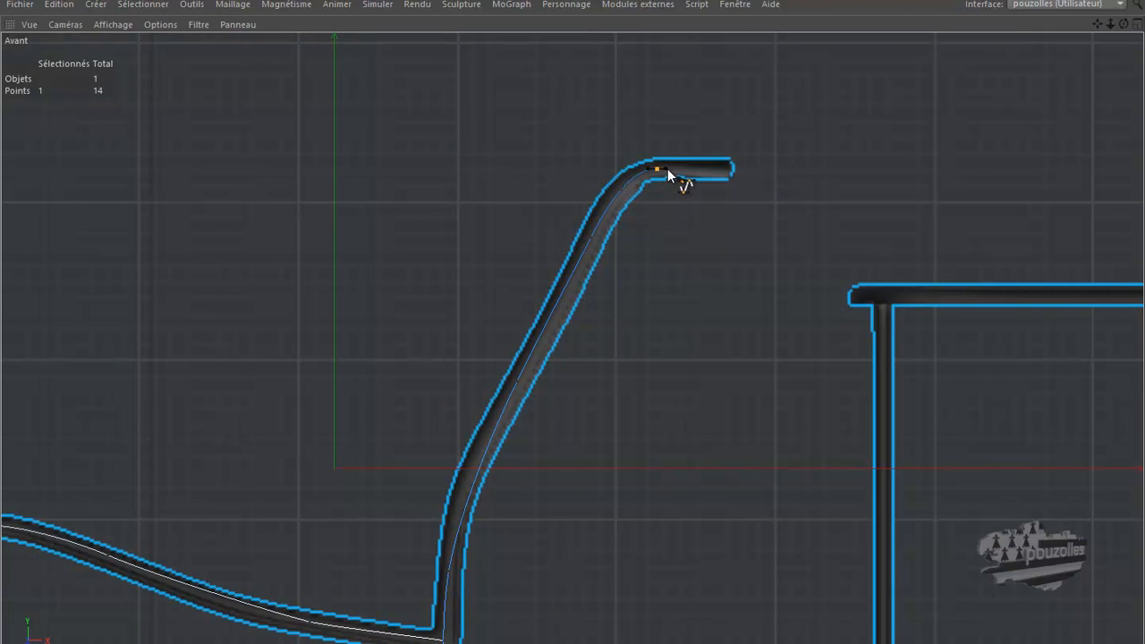
# In the full-screen Haut view, add two spline points that turn the backrest's end crosswise towards the frame's side tube.
pyautogui.middleClick(699, 201)
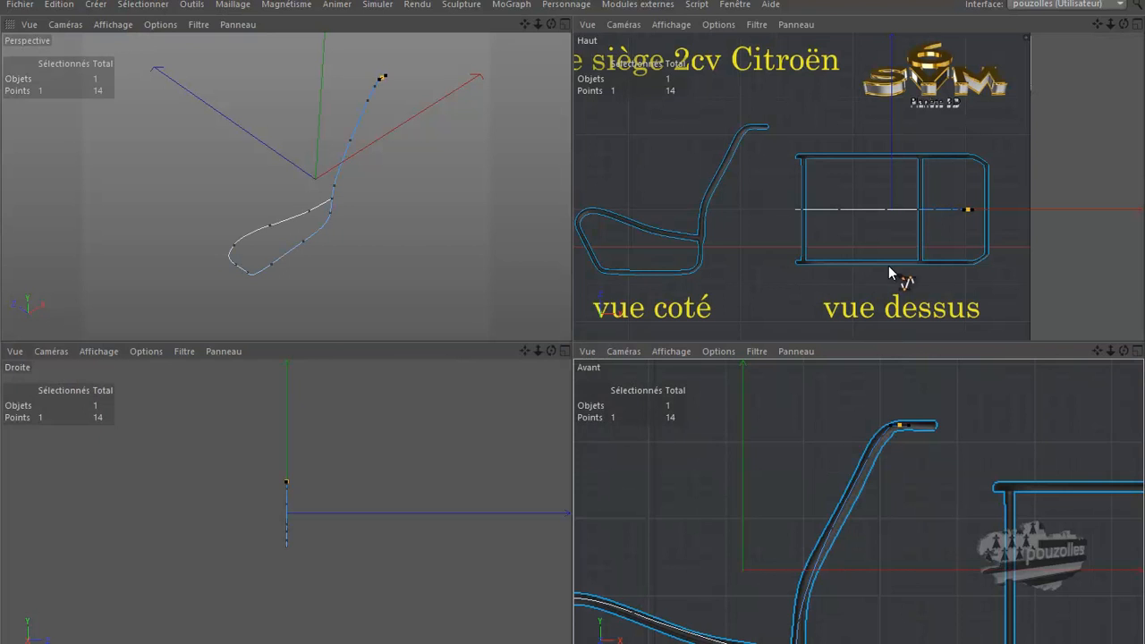
pyautogui.middleClick(962, 234)
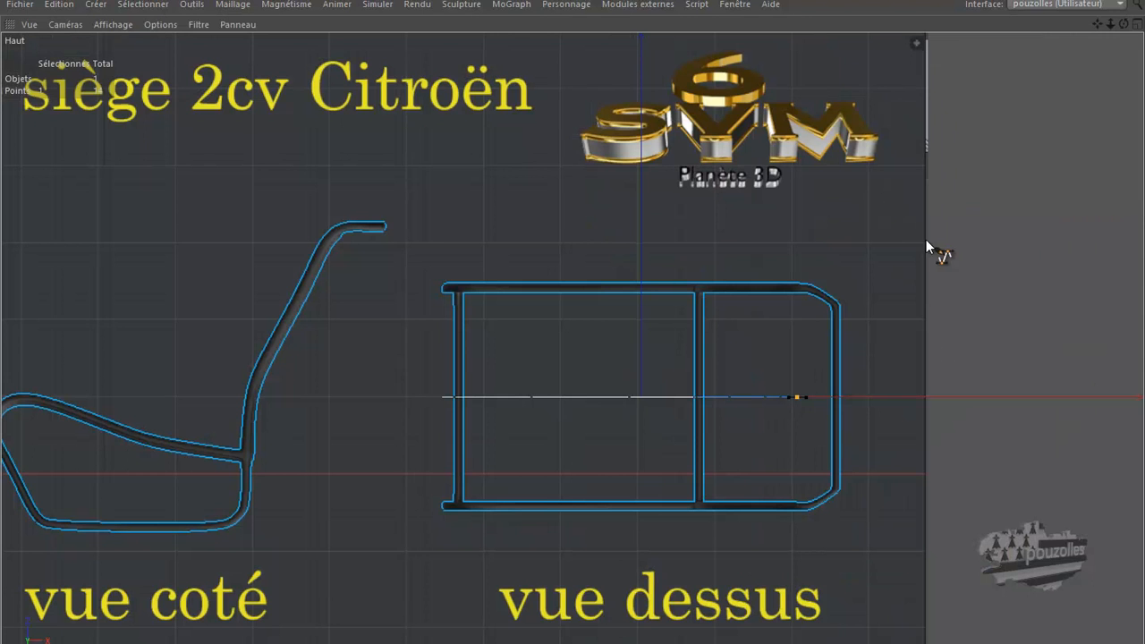
pyautogui.scroll(-1, 867, 245)
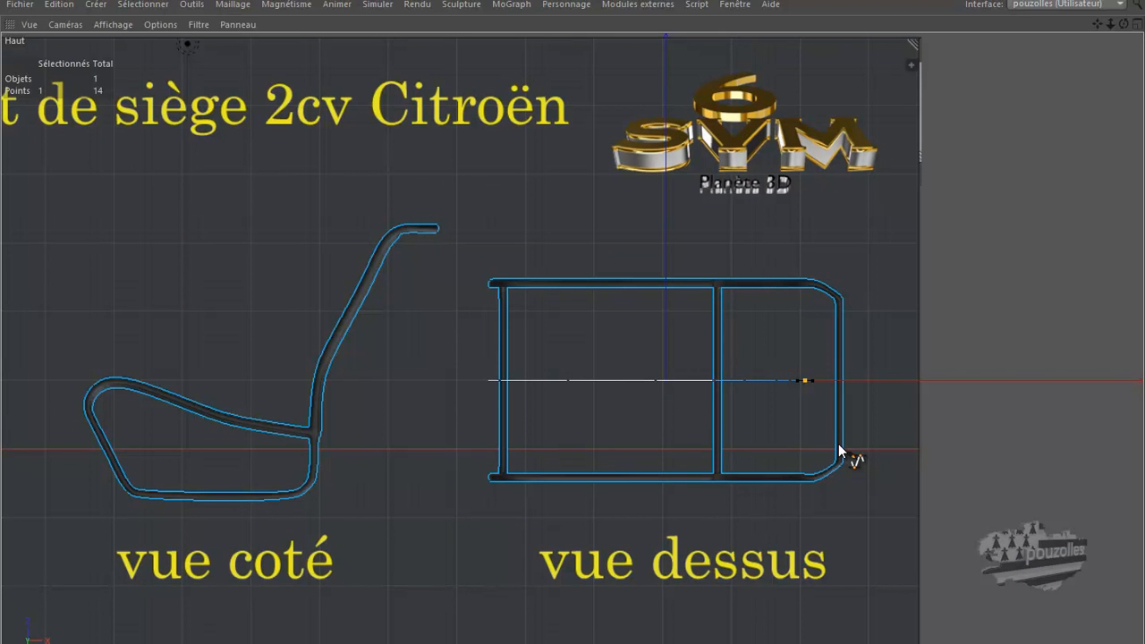
pyautogui.scroll(6, 836, 398)
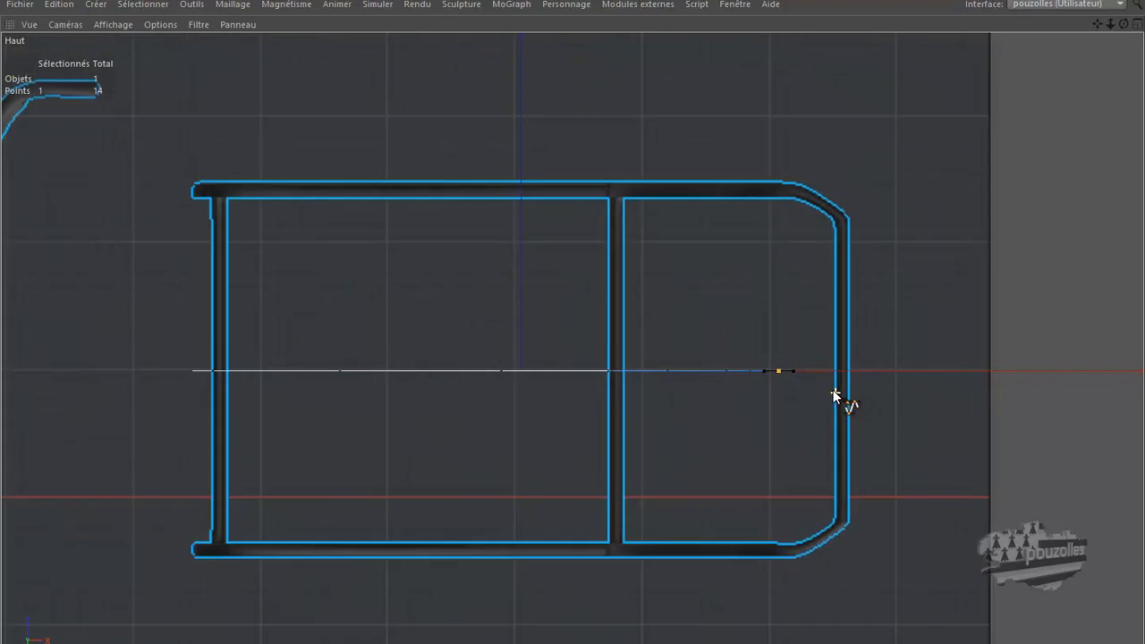
pyautogui.click(808, 344)
pyautogui.click(804, 238)
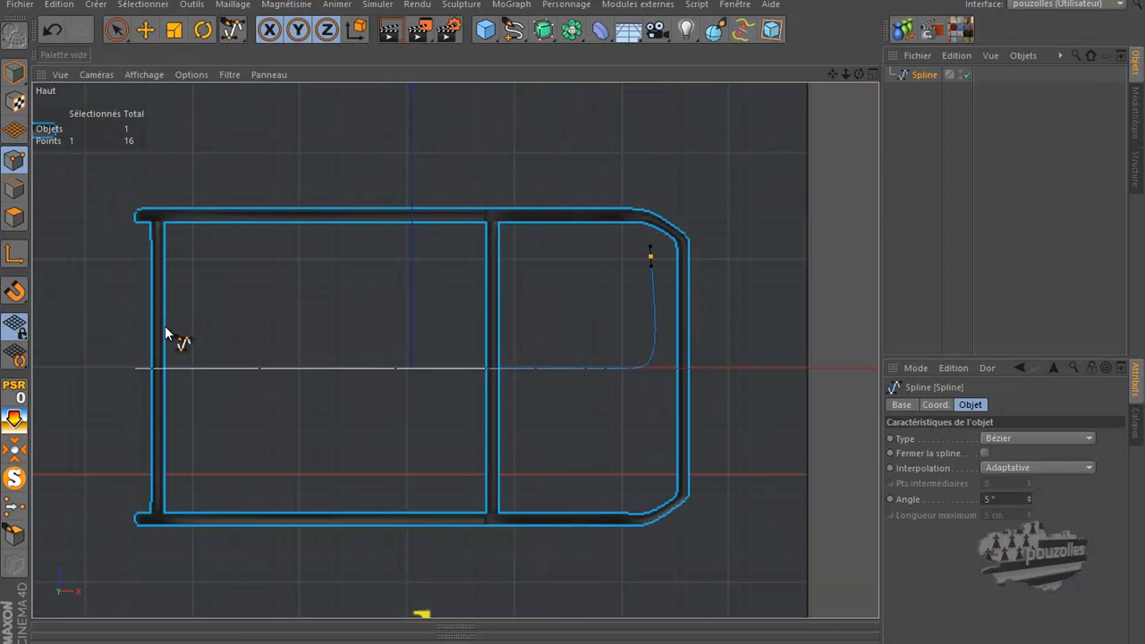
# Move the spline's end point along X to line it up with the preceding point, judging the alignment in perspective.
pyautogui.click(145, 29)
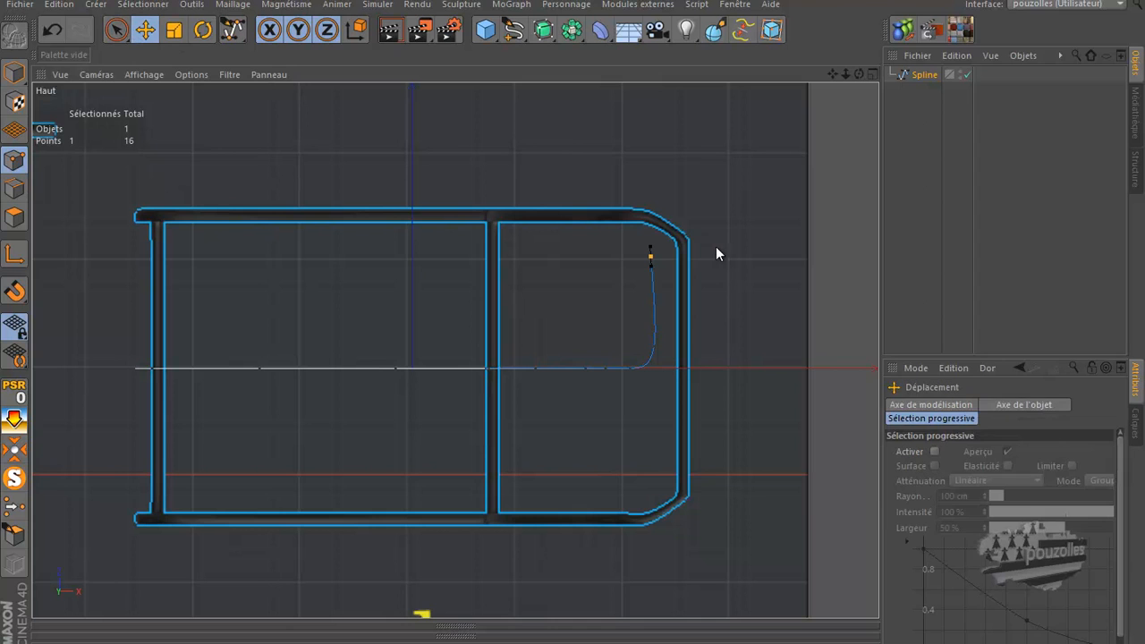
pyautogui.click(651, 268)
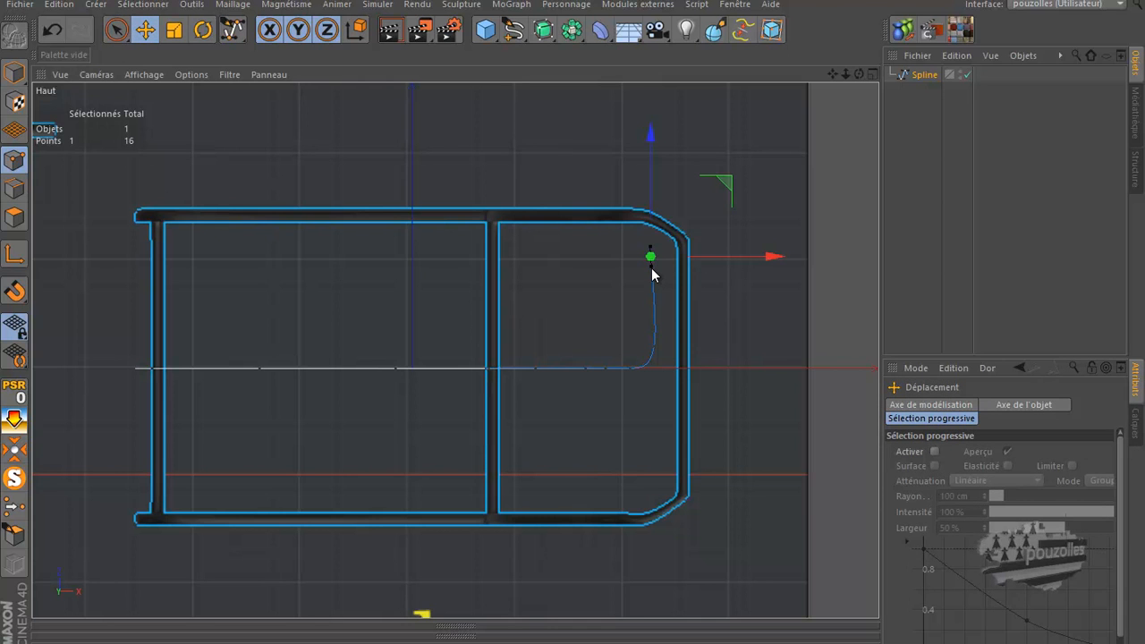
pyautogui.moveTo(721, 257); pyautogui.dragTo(726, 256)
pyautogui.middleClick(282, 329)
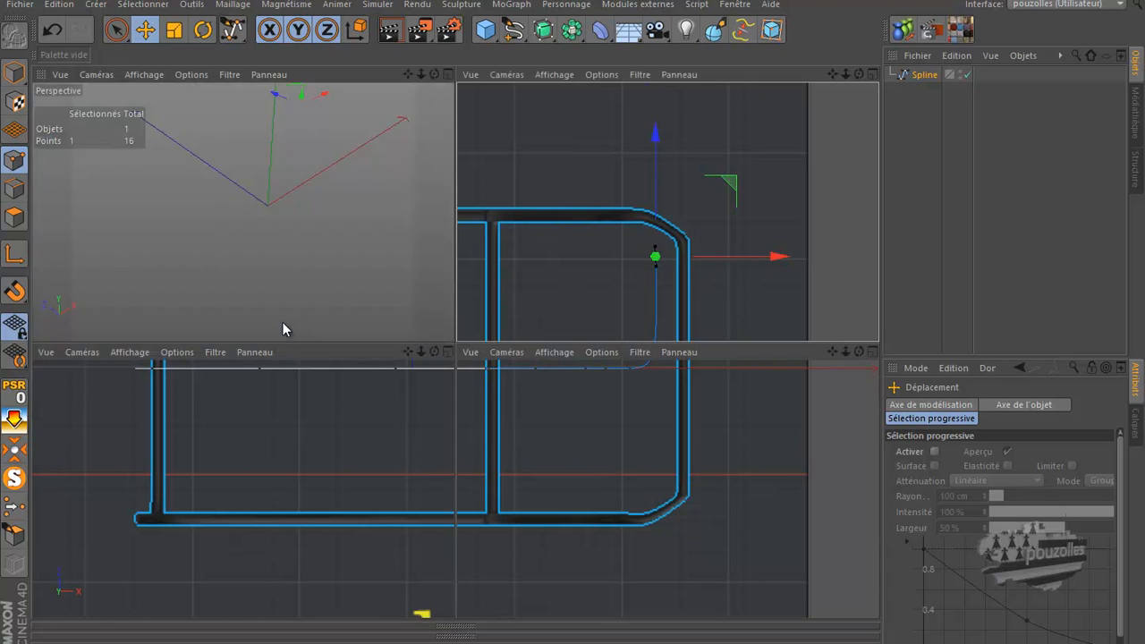
pyautogui.middleClick(396, 200)
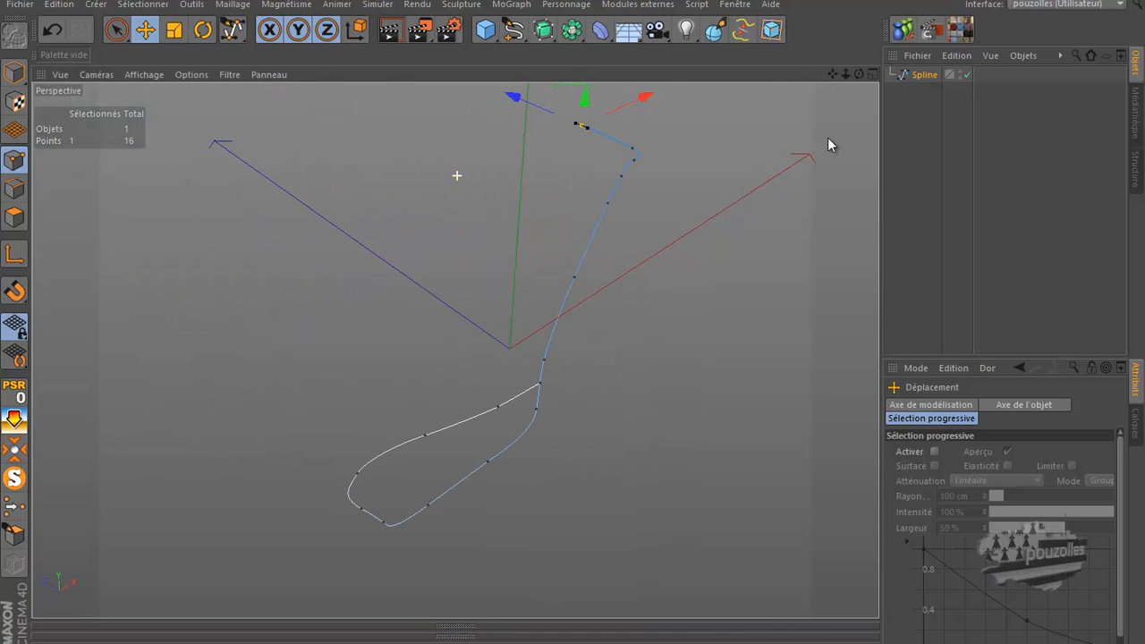
pyautogui.moveTo(857, 72)
pyautogui.mouseDown()
pyautogui.moveTo(560, 327)
pyautogui.moveTo(429, 276)
pyautogui.moveTo(608, 256)
pyautogui.mouseUp()
pyautogui.scroll(8, 657, 261)
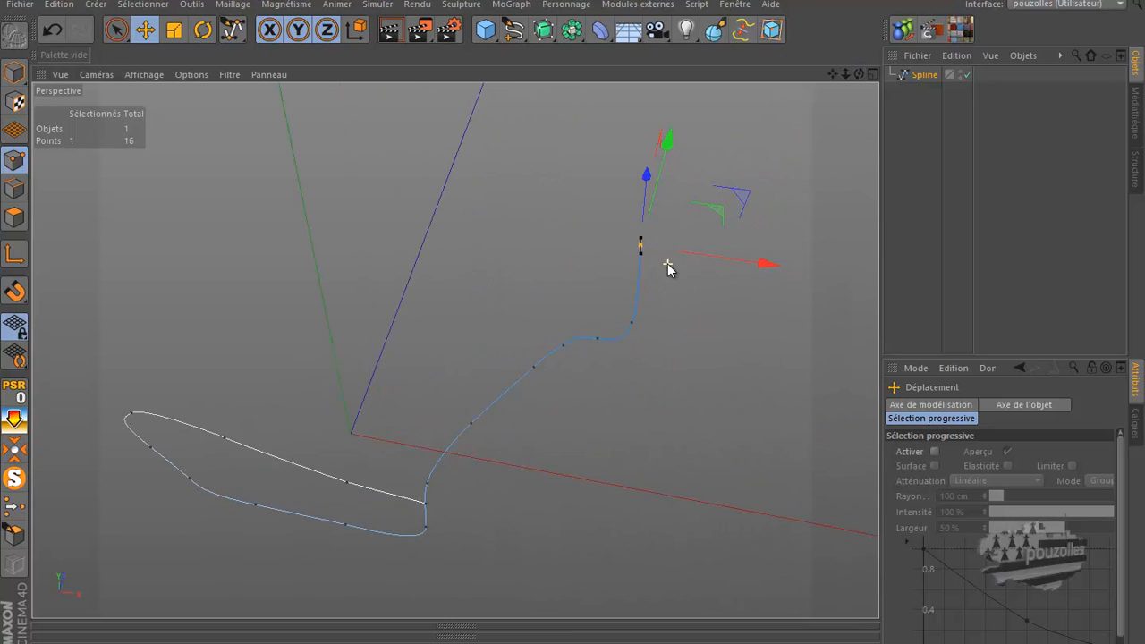
pyautogui.moveTo(858, 73)
pyautogui.mouseDown()
pyautogui.moveTo(578, 327)
pyautogui.moveTo(588, 332)
pyautogui.moveTo(547, 324)
pyautogui.moveTo(565, 313)
pyautogui.moveTo(573, 322)
pyautogui.mouseUp()
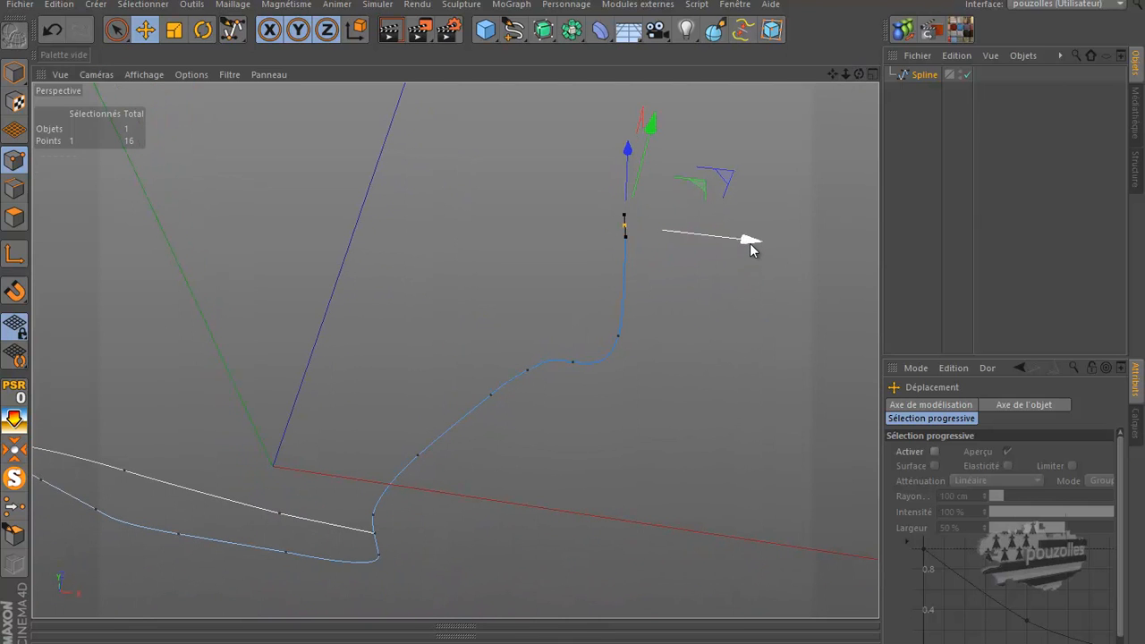
pyautogui.moveTo(749, 243); pyautogui.dragTo(754, 246)
# Copy the preceding spline point's X position, 94.552 cm, and apply it to the end point.
pyautogui.moveTo(456, 631); pyautogui.dragTo(456, 537)
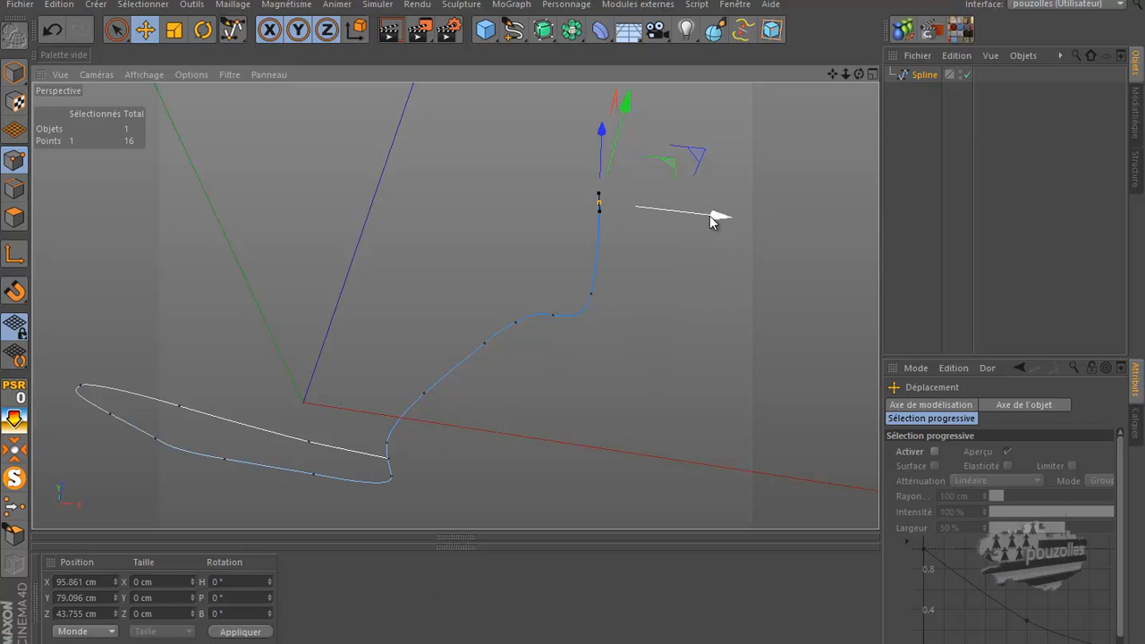
pyautogui.click(596, 293)
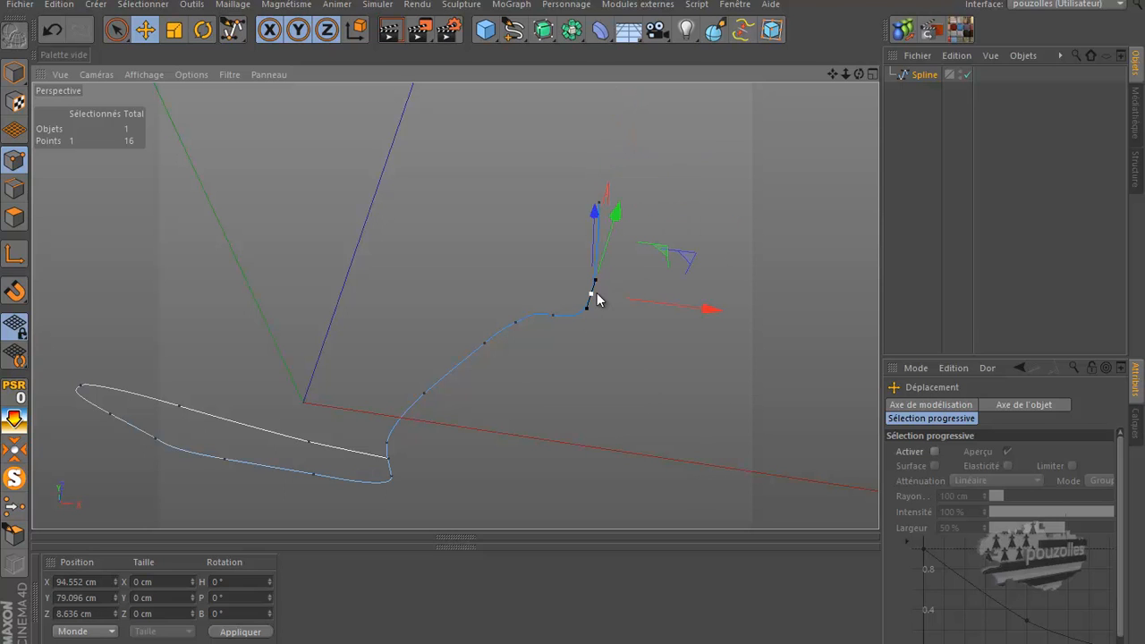
pyautogui.doubleClick(78, 581)
pyautogui.rightClick(77, 580)
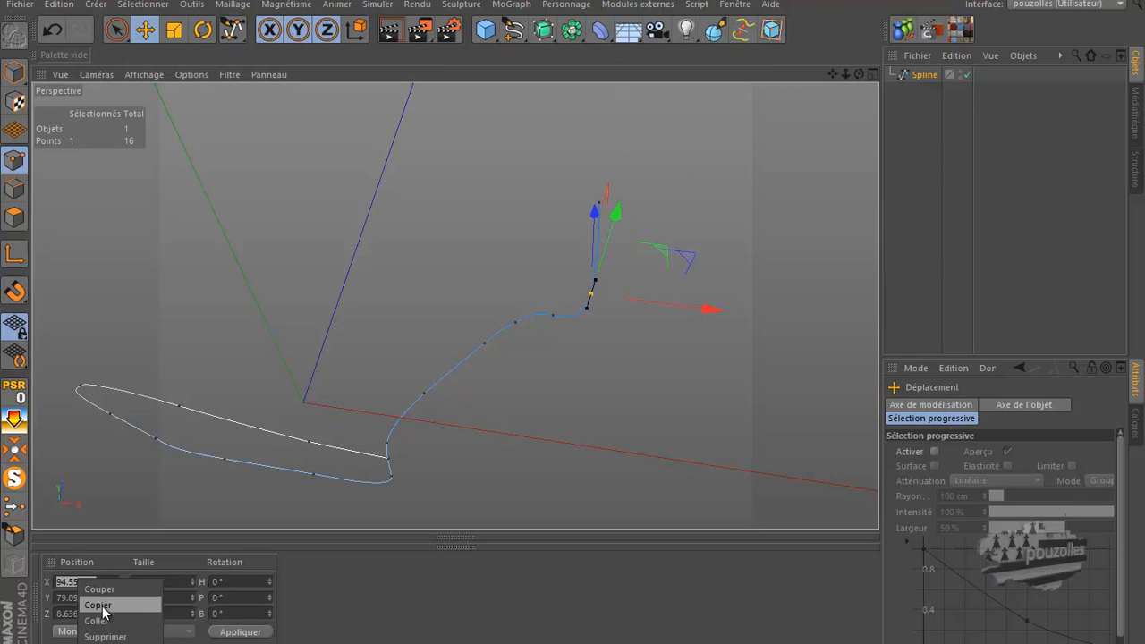
pyautogui.click(102, 606)
pyautogui.click(598, 202)
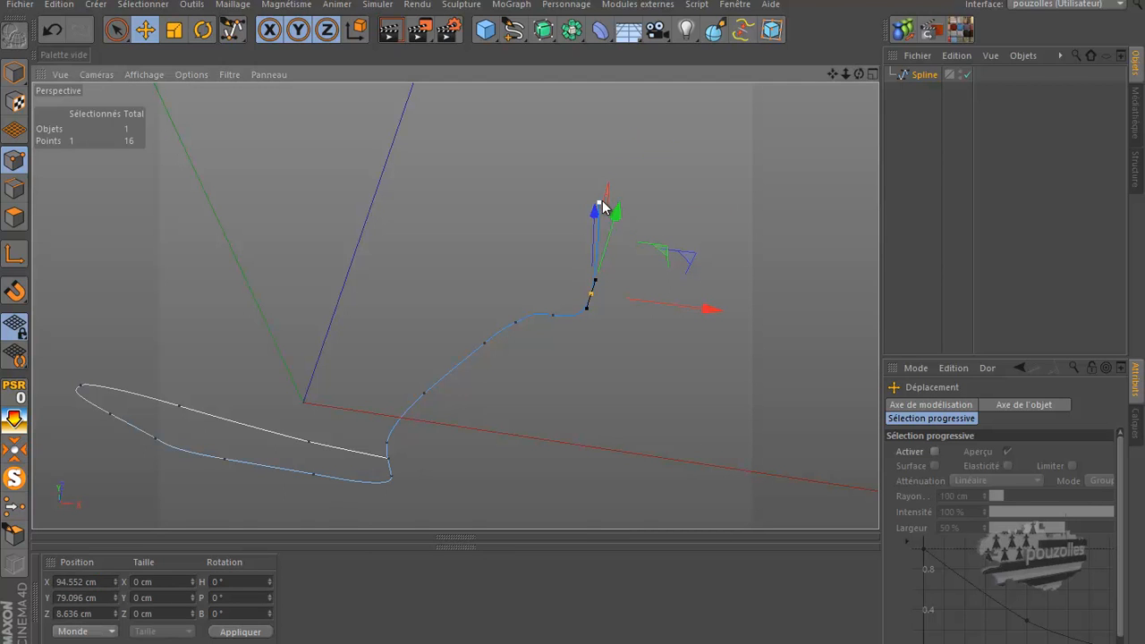
pyautogui.doubleClick(78, 581)
pyautogui.rightClick(88, 582)
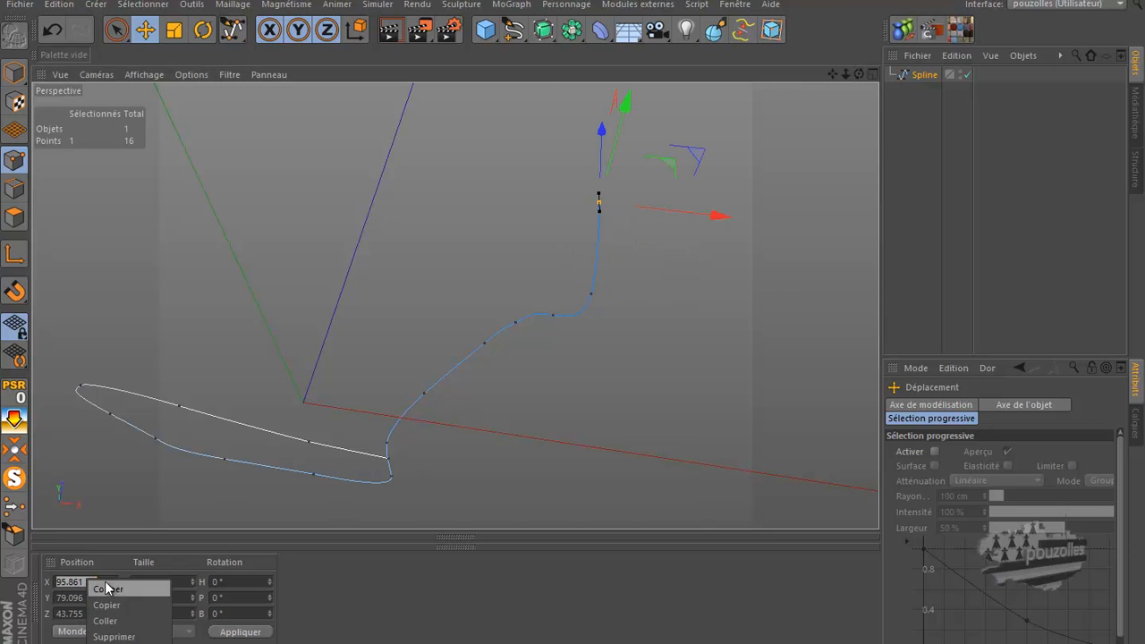
pyautogui.click(106, 621)
pyautogui.click(238, 631)
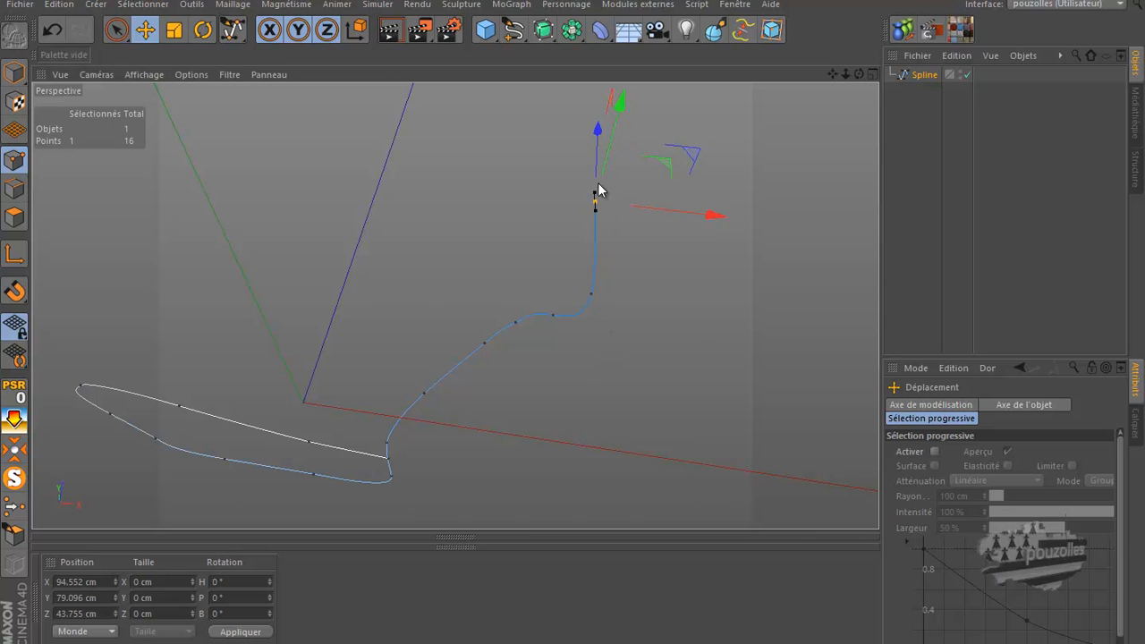
# Check the end point's alignment in perspective and return to a full-screen Avant view with the coordinate fields hidden.
pyautogui.moveTo(860, 73); pyautogui.dragTo(573, 321)
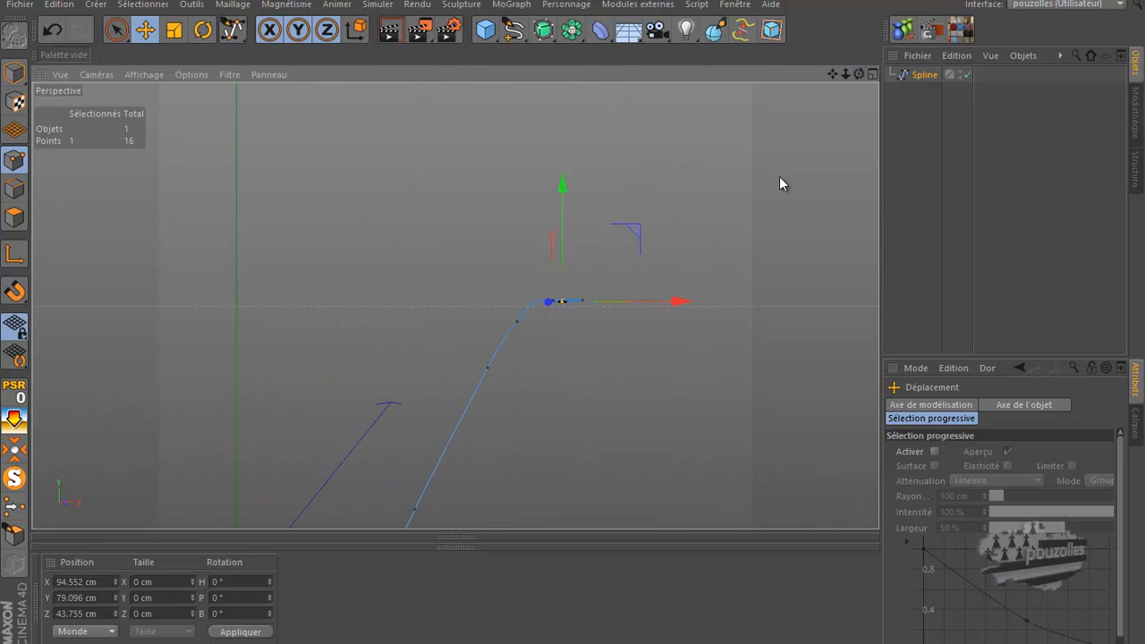
pyautogui.middleClick(610, 343)
pyautogui.middleClick(578, 361)
pyautogui.scroll(-4, 630, 318)
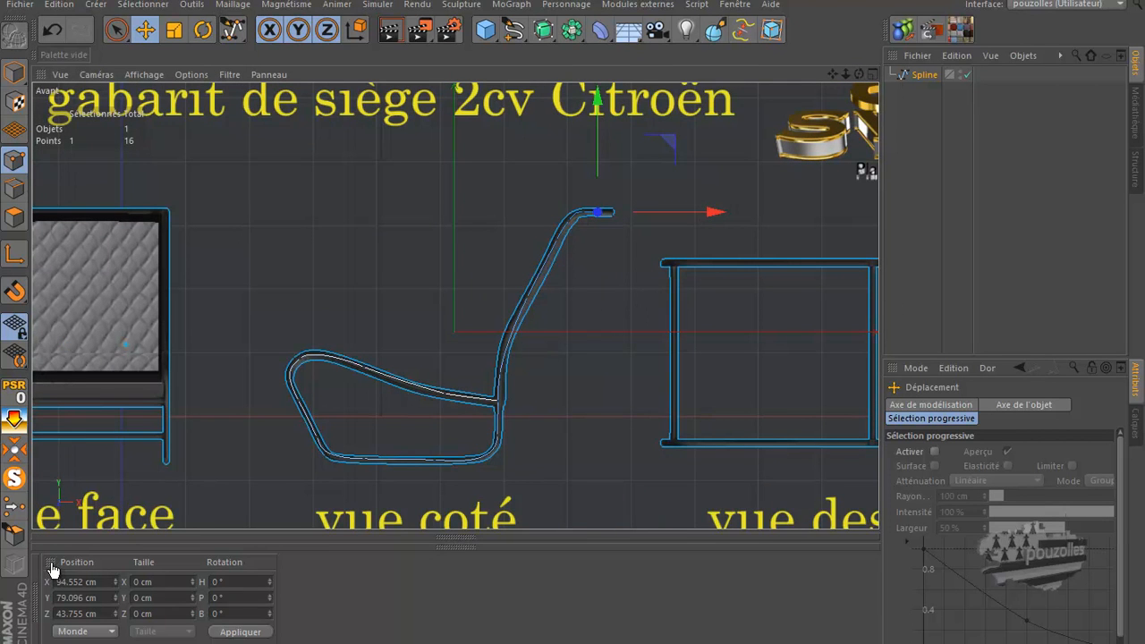
pyautogui.click(52, 571)
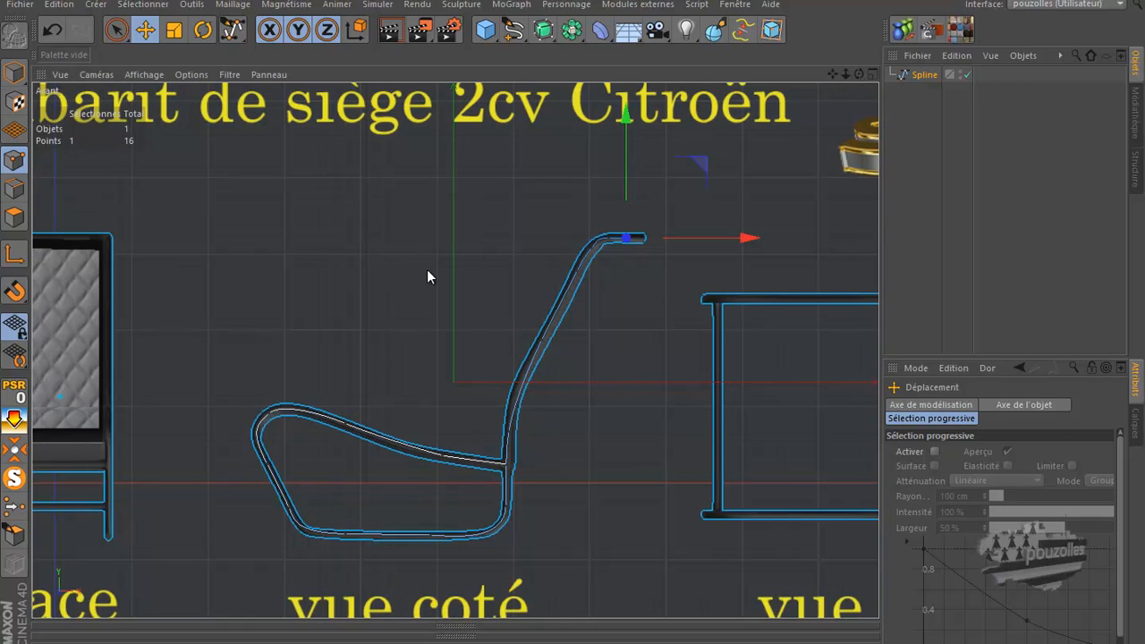
pyautogui.hotkey('ctrl', 'Tab')
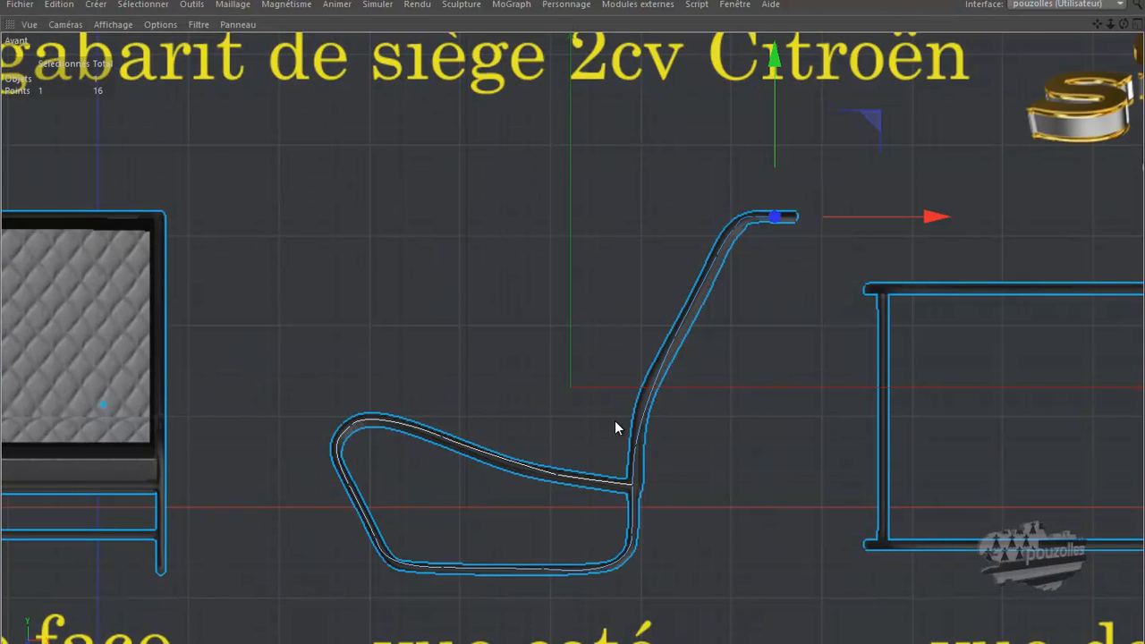
# Refine the spline's lower front bend by adjusting the tangent and position of the first point on the bottom tube.
pyautogui.scroll(4, 618, 528)
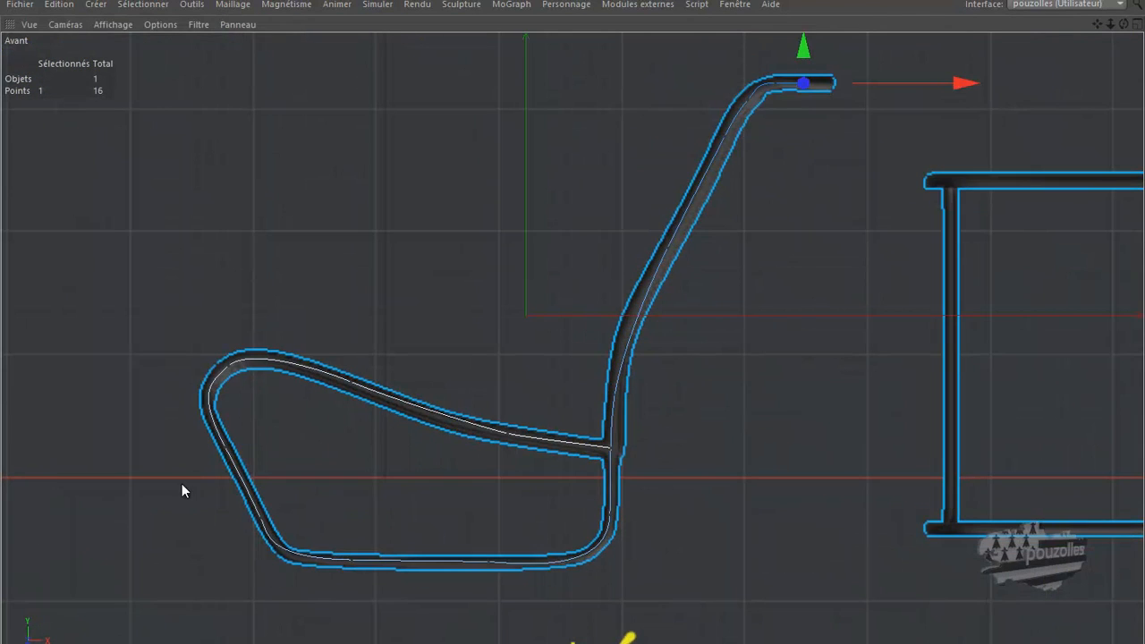
pyautogui.scroll(2, 203, 521)
pyautogui.scroll(1, 204, 522)
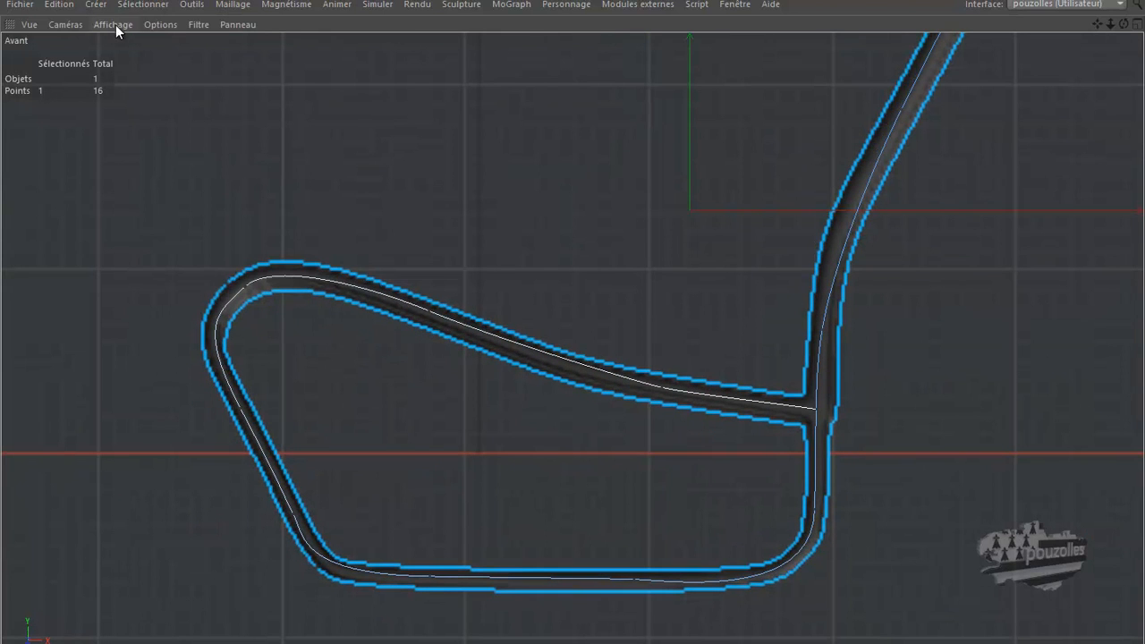
pyautogui.click(428, 576)
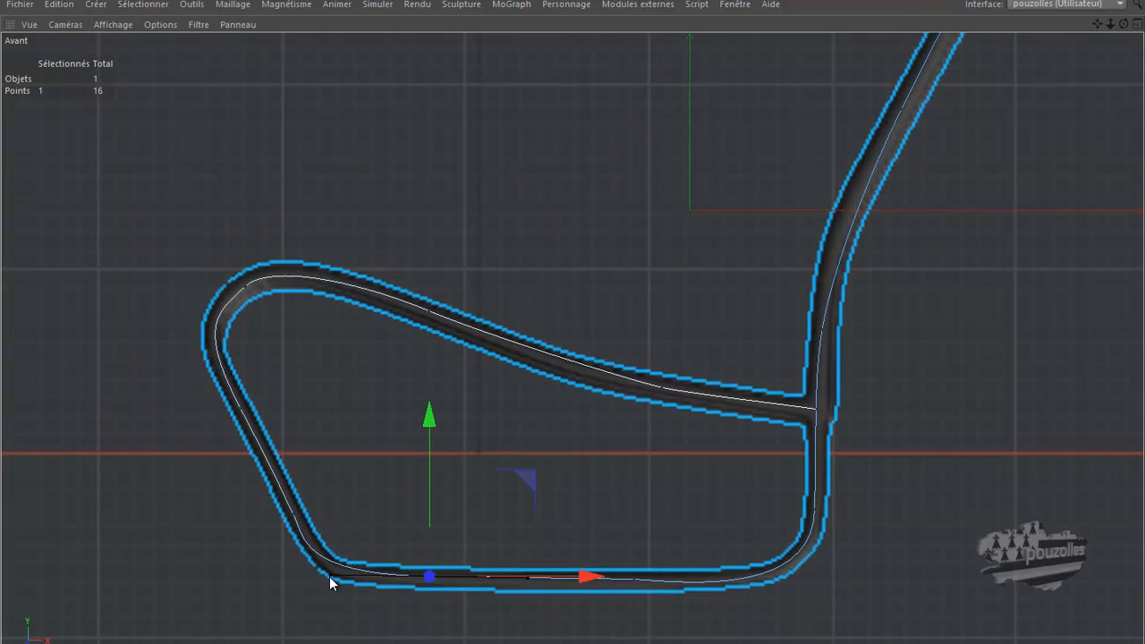
pyautogui.moveTo(332, 575); pyautogui.dragTo(347, 575)
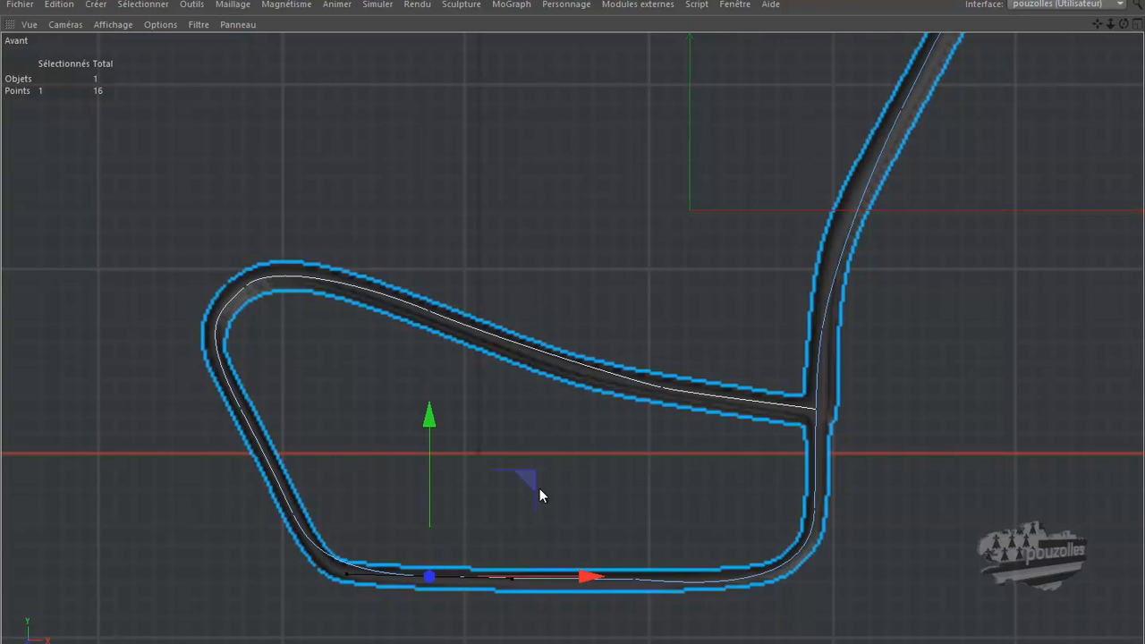
pyautogui.moveTo(525, 478); pyautogui.dragTo(513, 483)
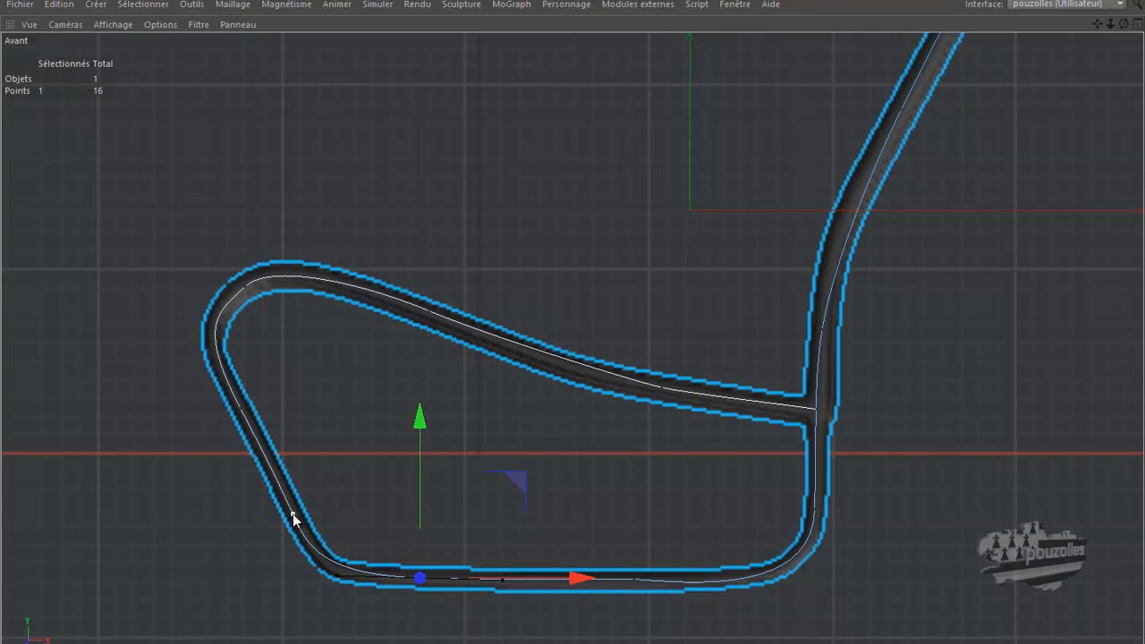
# Center the spline in the slanted front tube by repositioning its lower and upper points and adjusting the upper point's tangent.
pyautogui.click(293, 519)
pyautogui.moveTo(385, 414); pyautogui.dragTo(382, 408)
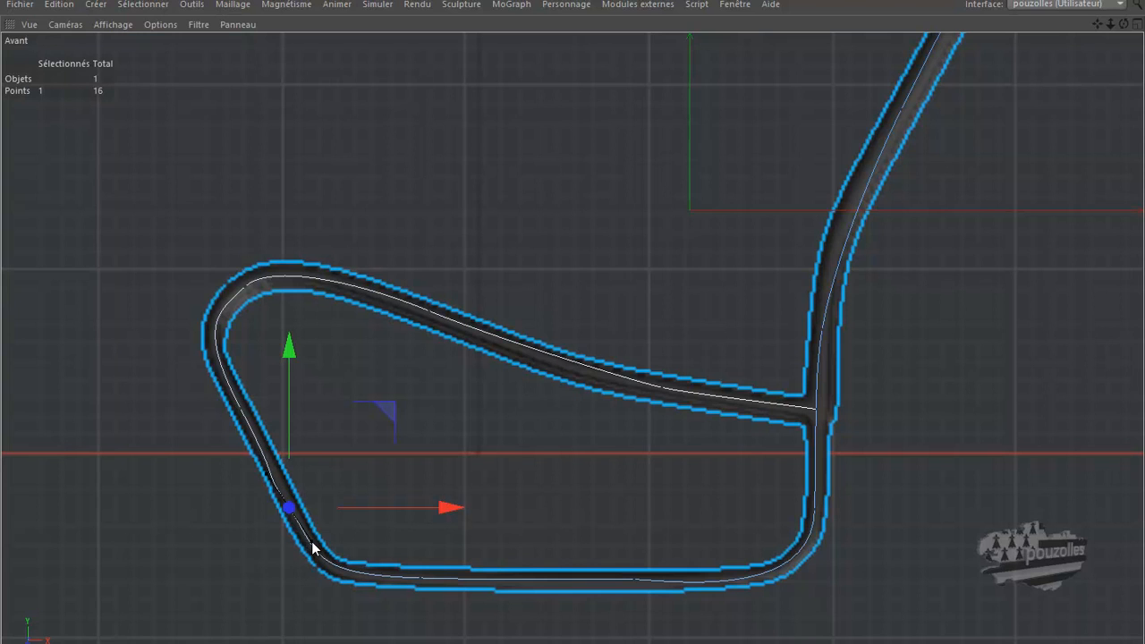
pyautogui.click(241, 407)
pyautogui.moveTo(335, 310); pyautogui.dragTo(330, 302)
pyautogui.scroll(4, 225, 467)
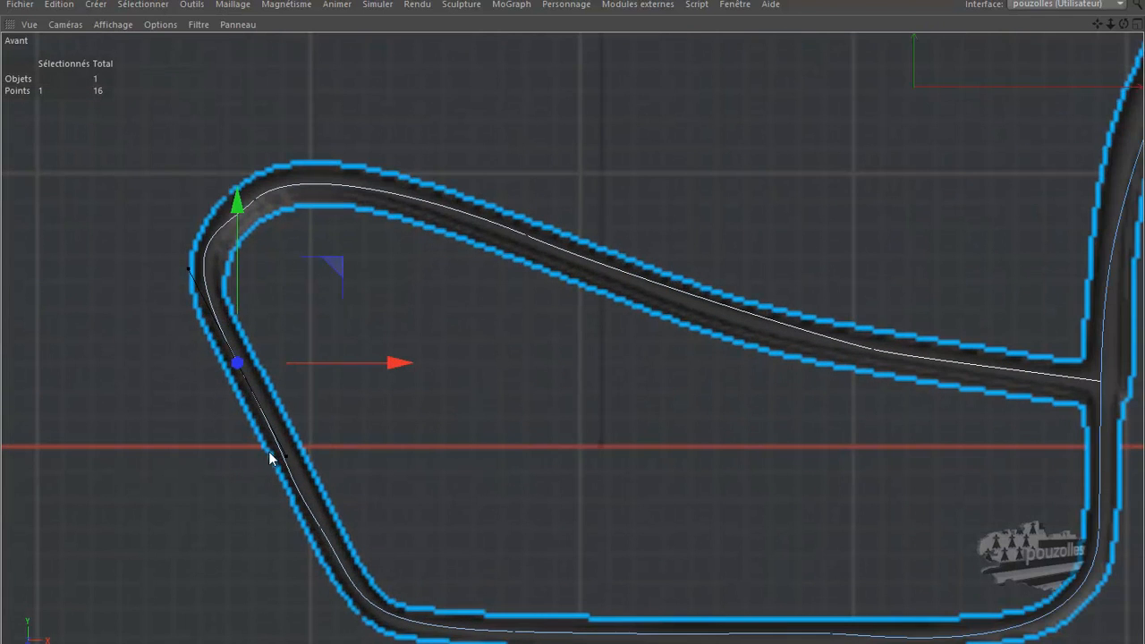
pyautogui.moveTo(287, 456); pyautogui.dragTo(274, 437)
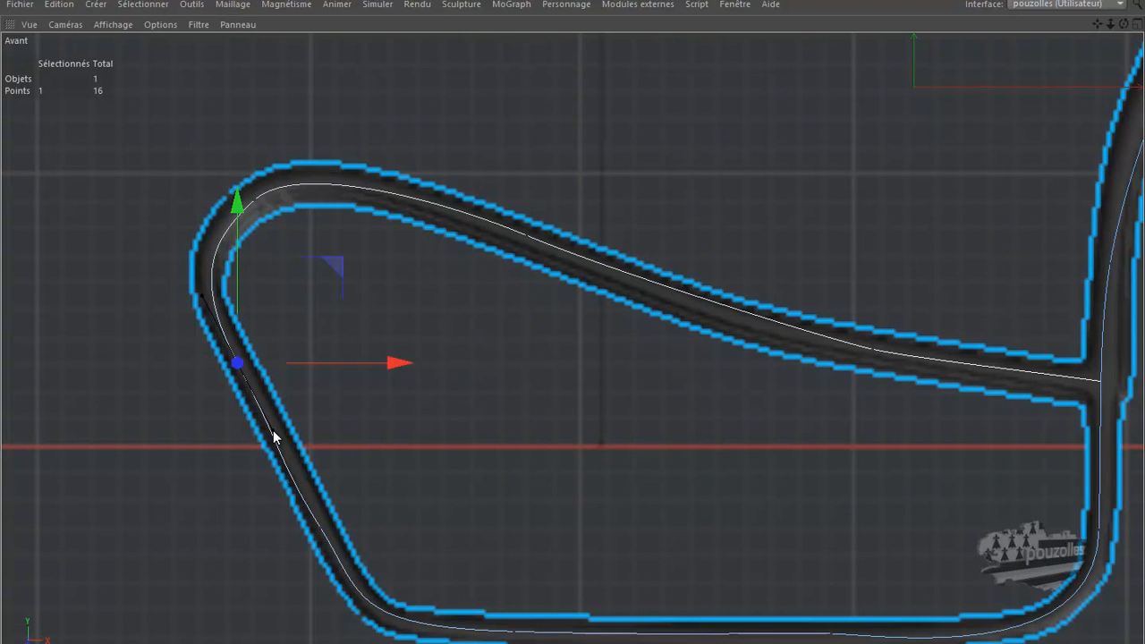
pyautogui.click(321, 527)
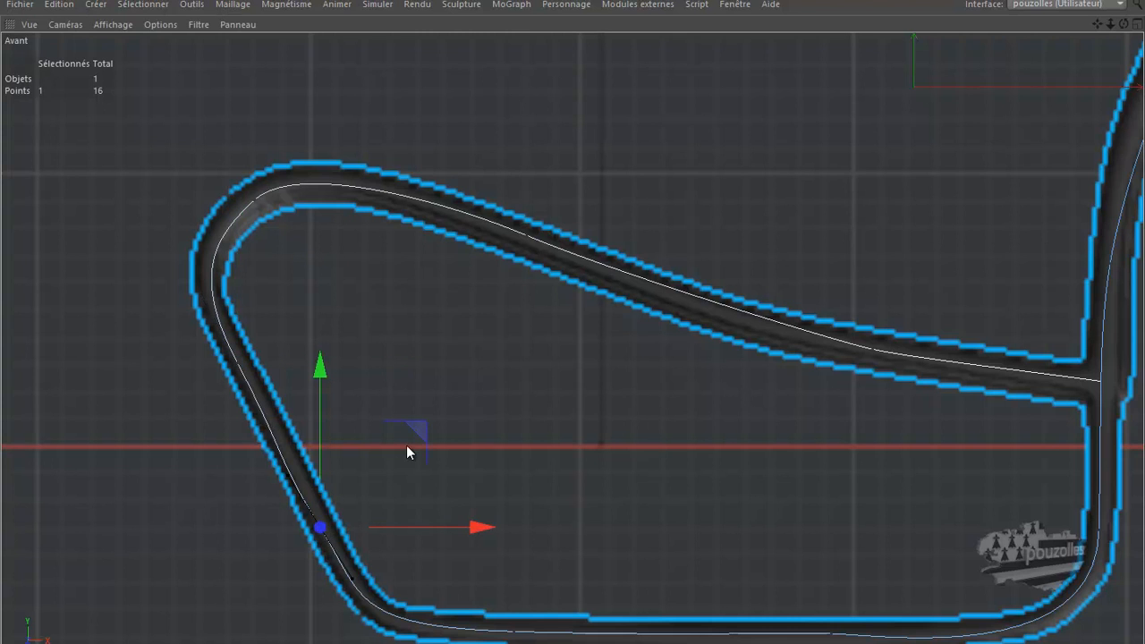
pyautogui.moveTo(416, 430); pyautogui.dragTo(422, 434)
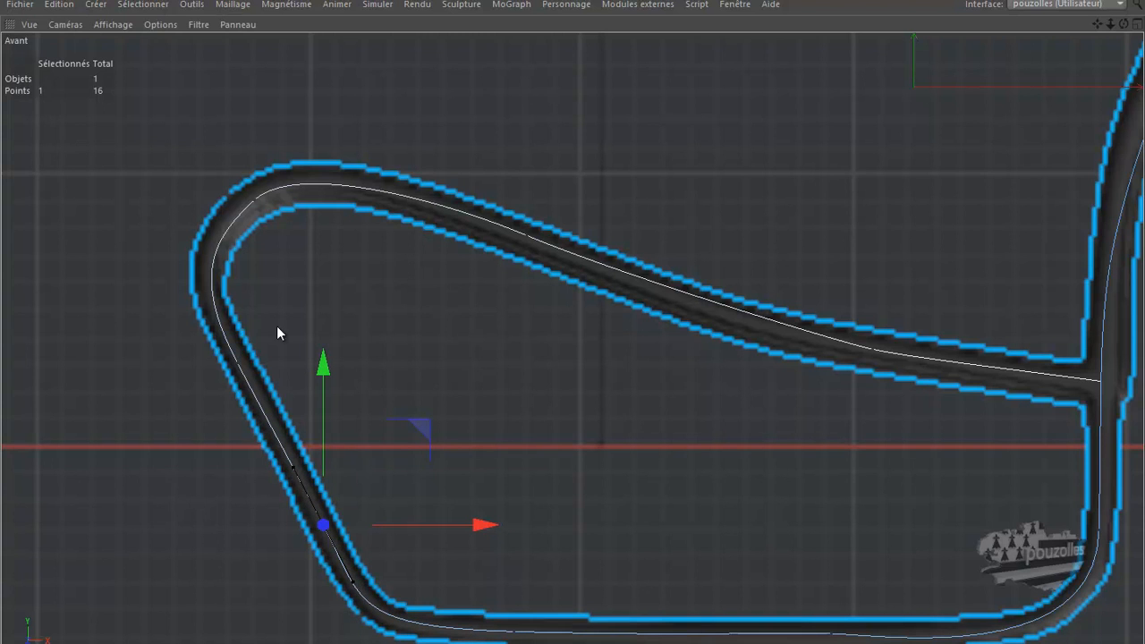
# Refine the upper rail by adjusting the front bend point's tangent and the height and tangents of the point near the backrest junction.
pyautogui.click(256, 199)
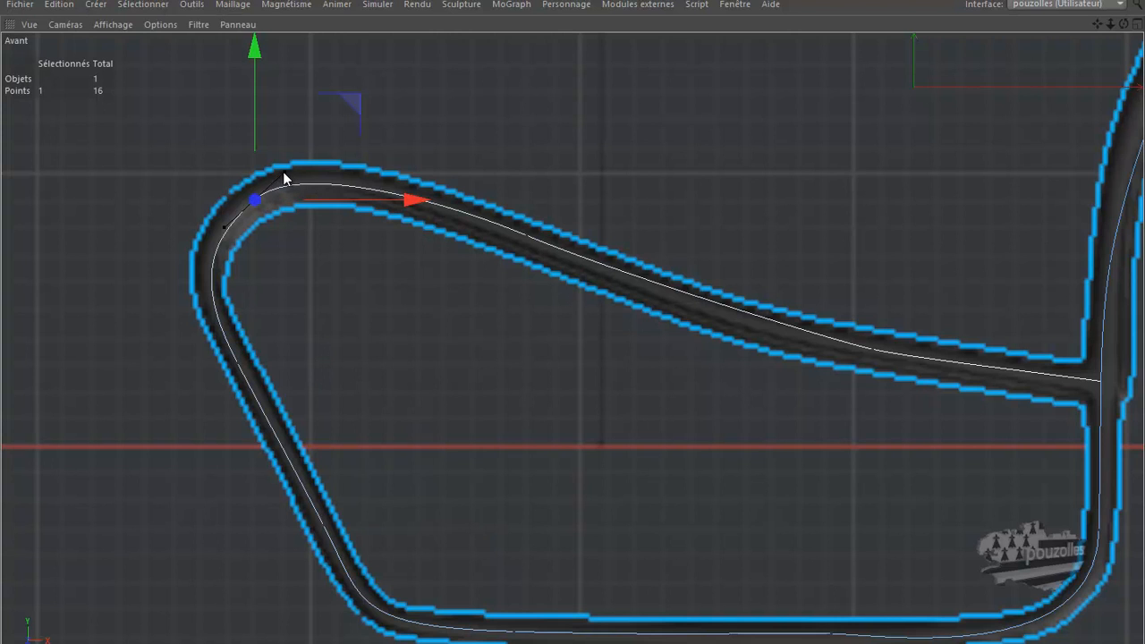
pyautogui.moveTo(285, 179); pyautogui.dragTo(289, 179)
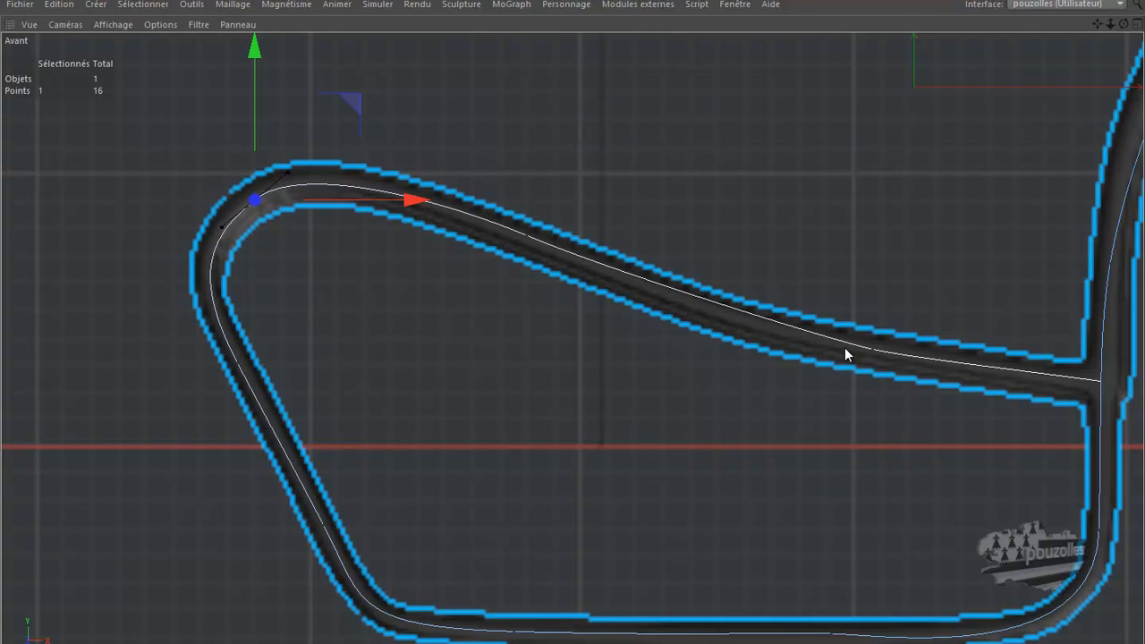
pyautogui.click(871, 349)
pyautogui.moveTo(845, 341); pyautogui.dragTo(826, 336)
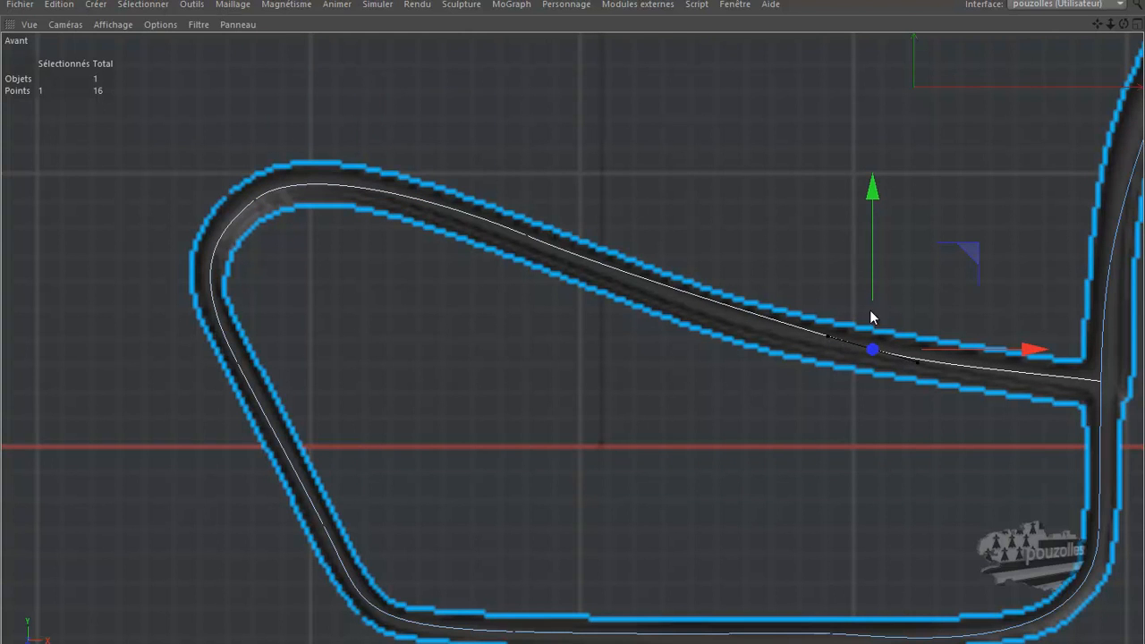
pyautogui.moveTo(870, 264); pyautogui.dragTo(868, 271)
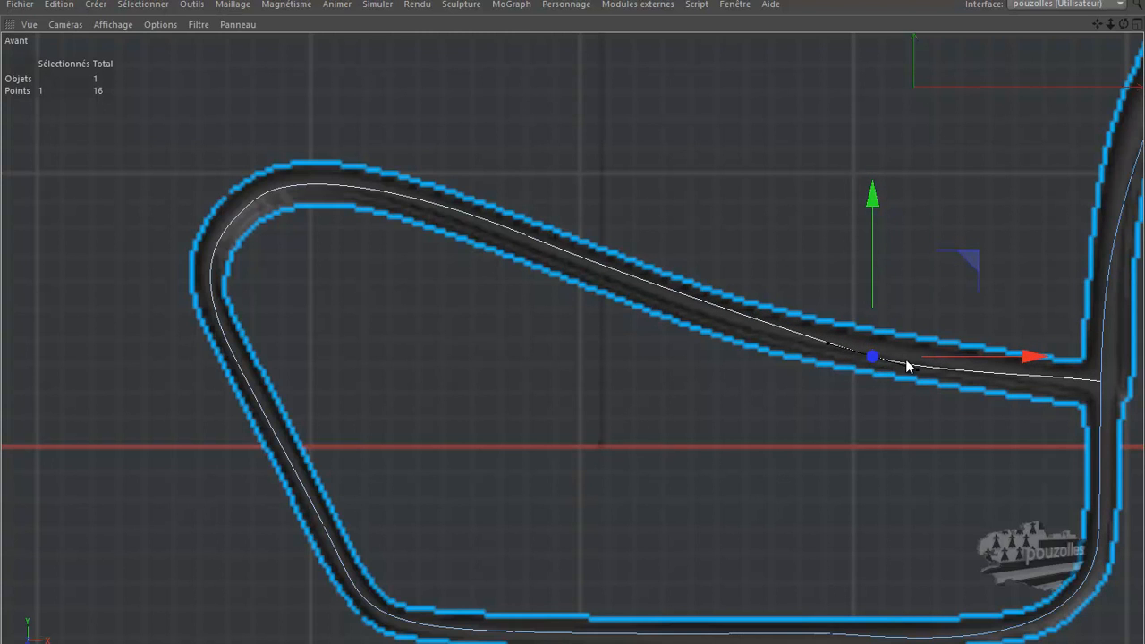
pyautogui.moveTo(918, 368); pyautogui.dragTo(920, 365)
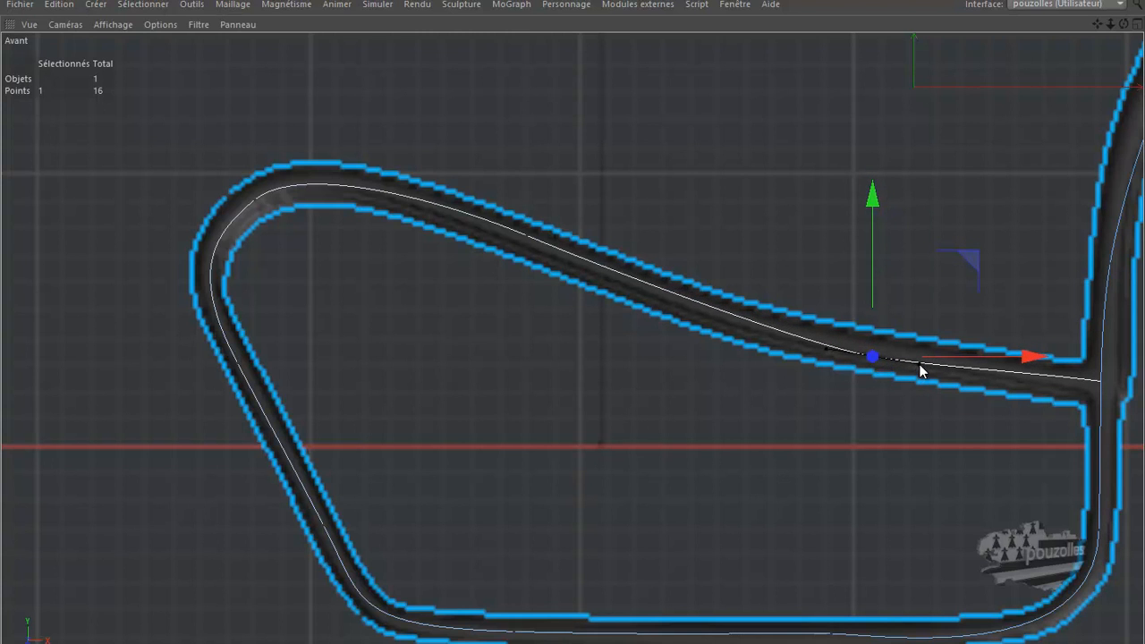
pyautogui.moveTo(872, 288); pyautogui.dragTo(872, 287)
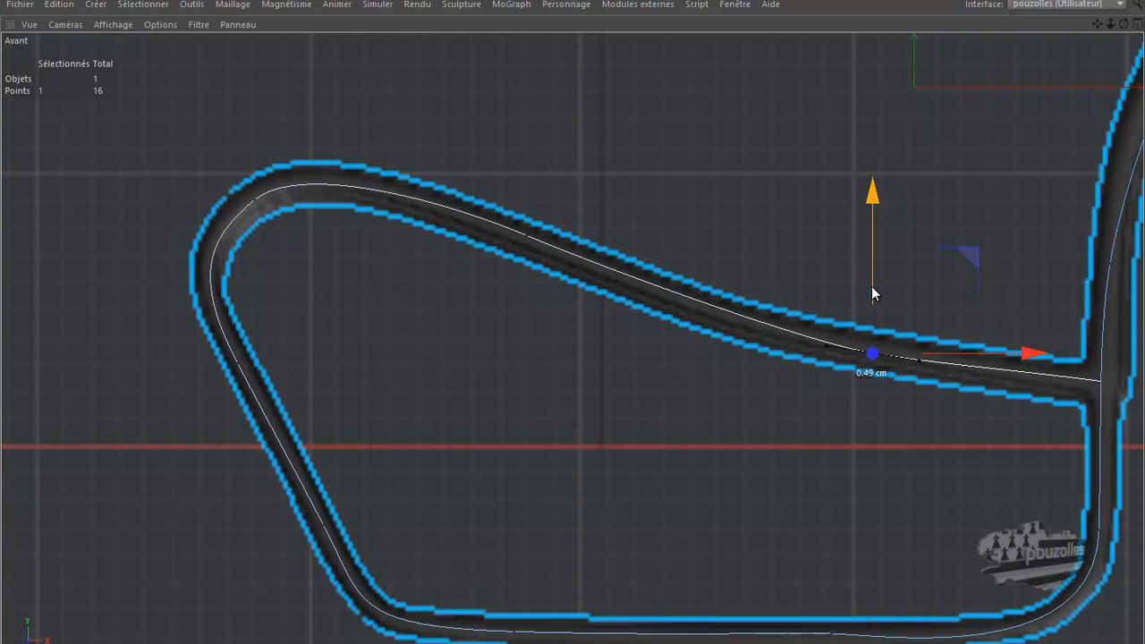
pyautogui.scroll(-4, 464, 349)
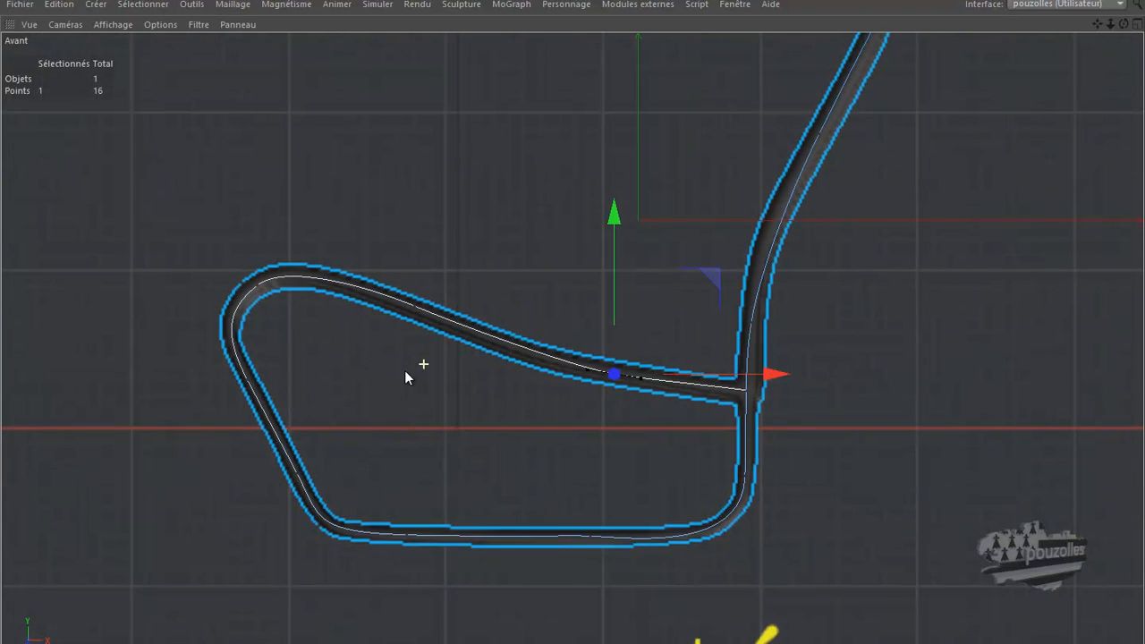
# Fit the backrest's lower bend to the template by lengthening the tangent above the junction and shifting the next point up the tube.
pyautogui.scroll(3, 838, 137)
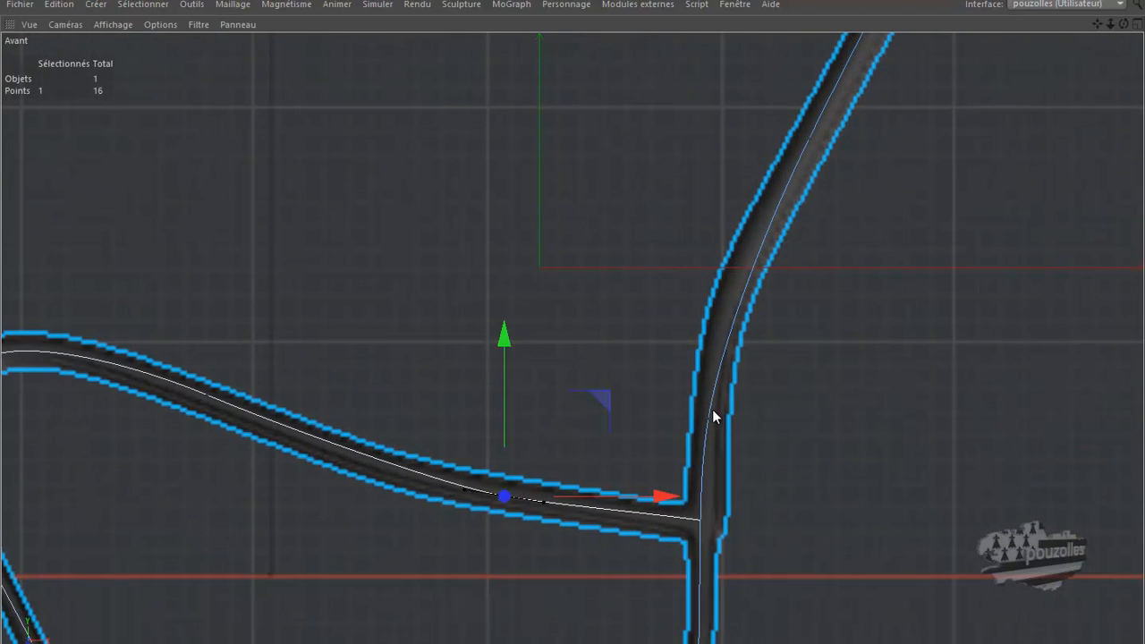
pyautogui.click(708, 418)
pyautogui.moveTo(718, 374); pyautogui.dragTo(718, 316)
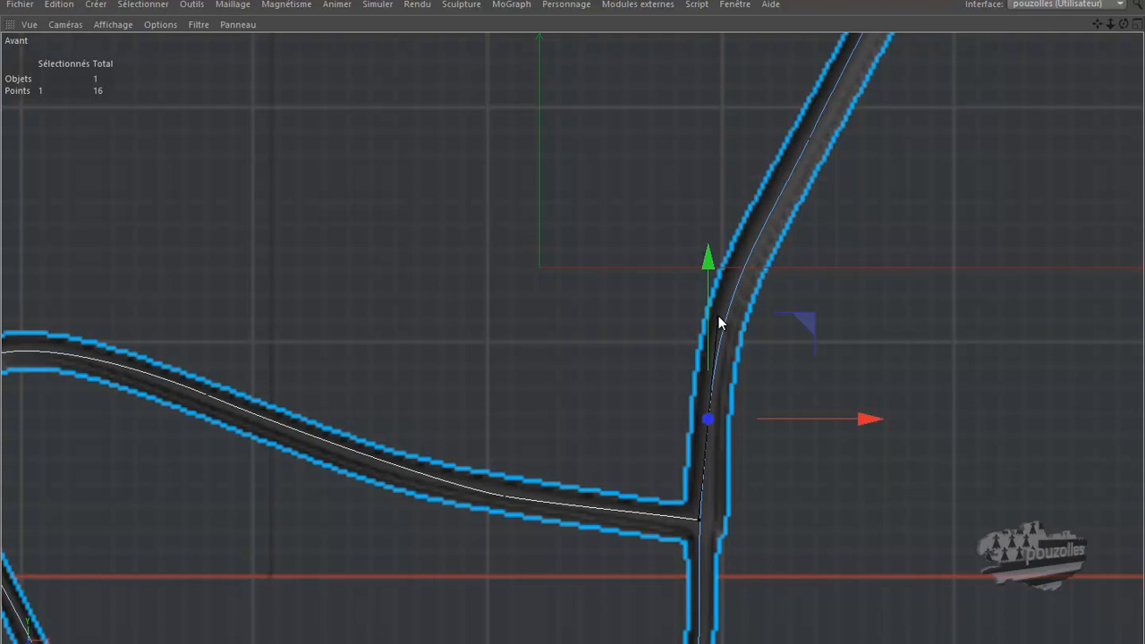
pyautogui.click(811, 137)
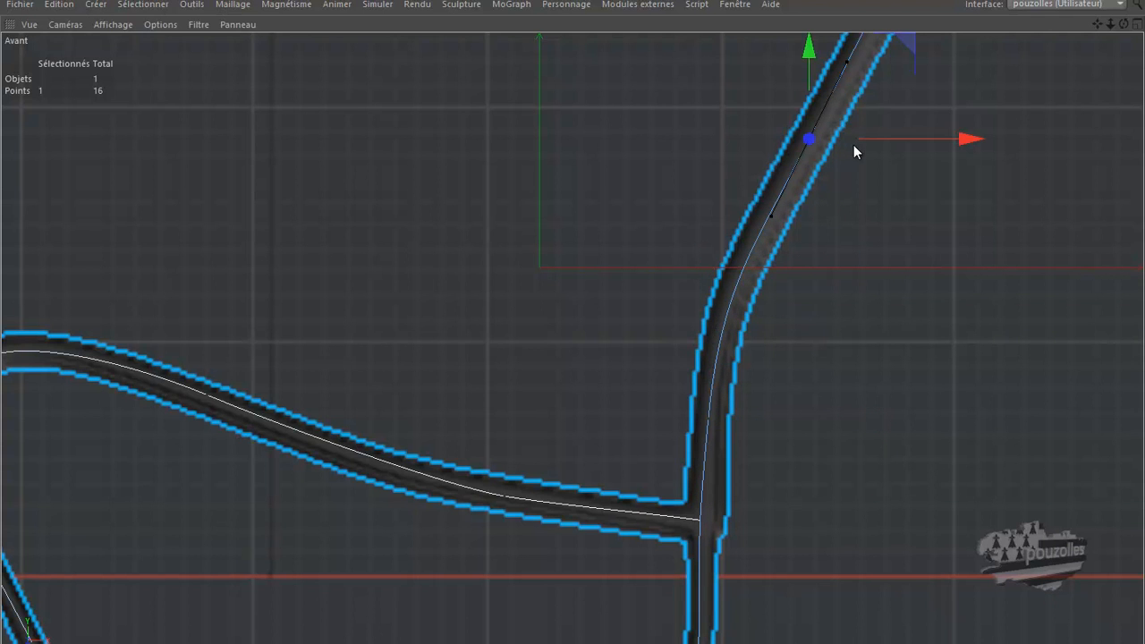
pyautogui.moveTo(868, 138); pyautogui.dragTo(857, 145)
# Center the spline point just below the backrest's upper bend within the tube outline.
pyautogui.scroll(-4, 590, 330)
pyautogui.scroll(3, 734, 146)
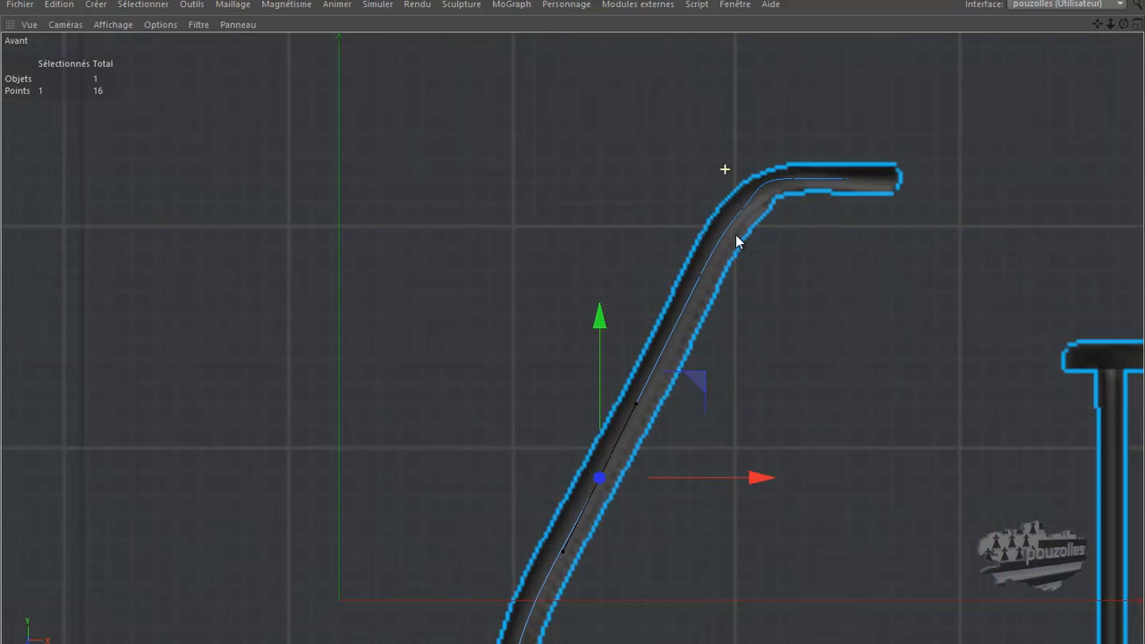
pyautogui.click(701, 277)
pyautogui.moveTo(765, 274); pyautogui.dragTo(769, 272)
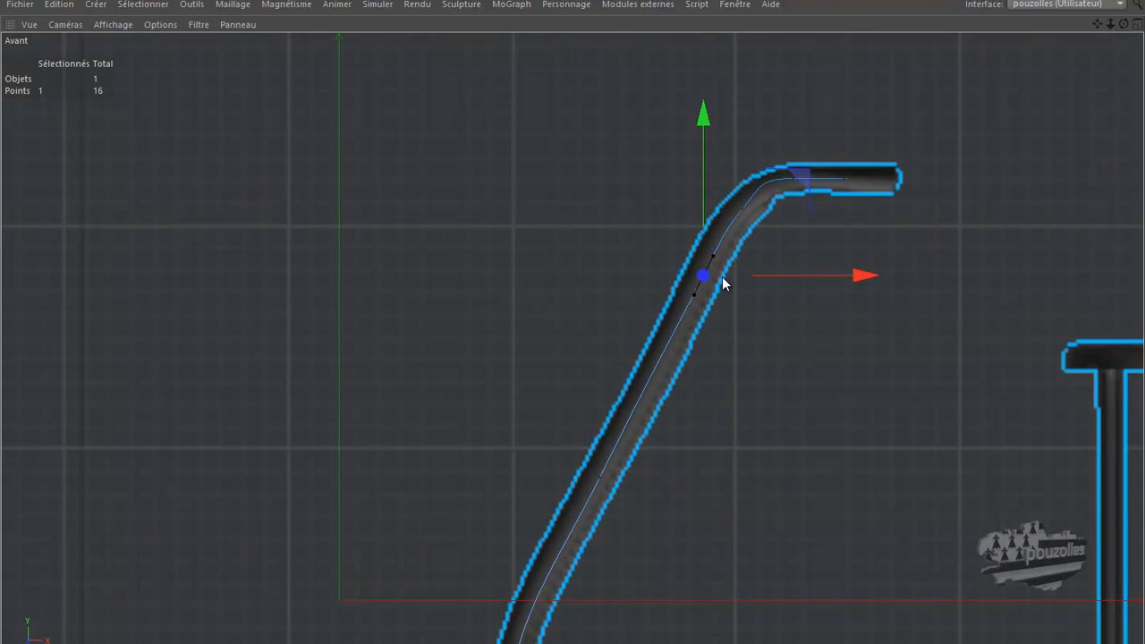
pyautogui.click(743, 210)
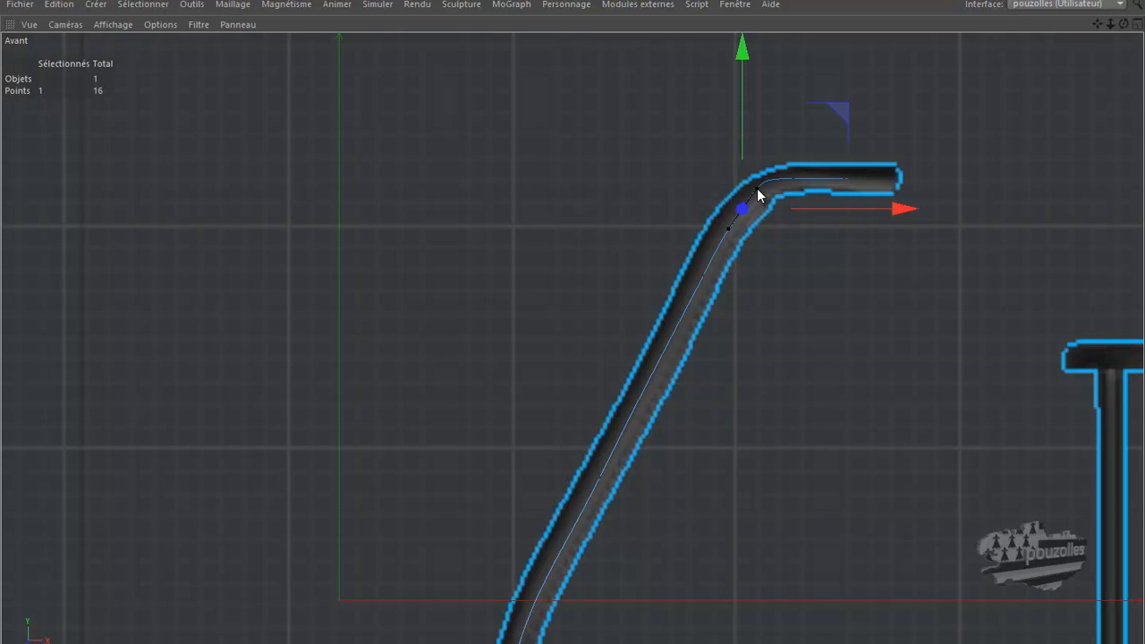
# Refine the backrest's upper end by slightly lowering the point just after the bend and adjusting its tangents to smooth the curve.
pyautogui.click(793, 179)
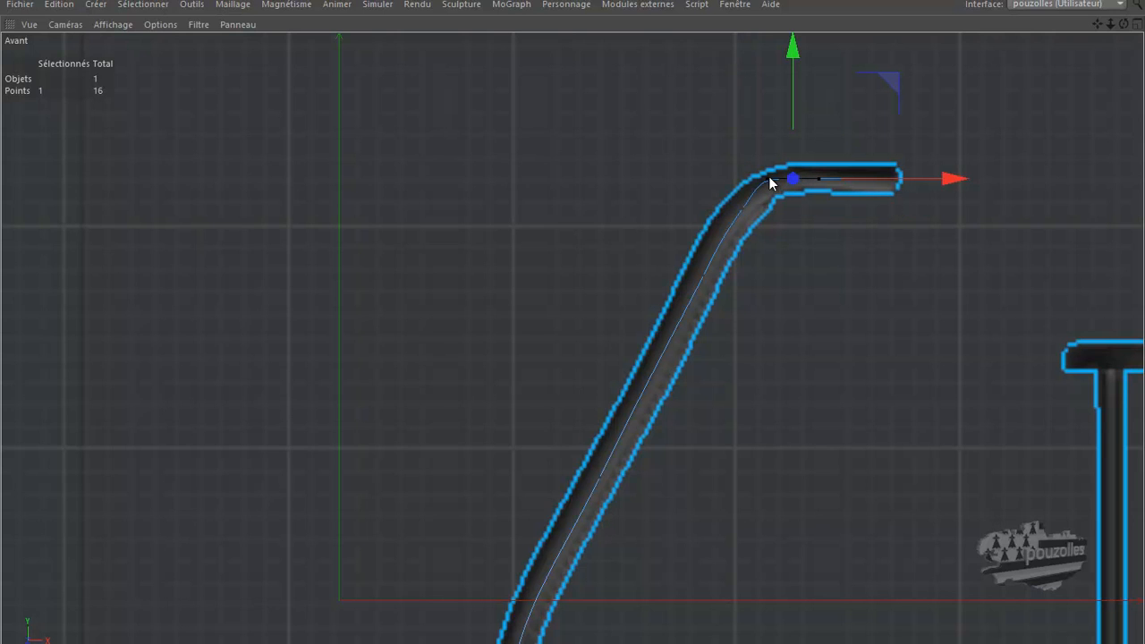
pyautogui.moveTo(769, 181); pyautogui.dragTo(775, 182)
pyautogui.click(846, 181)
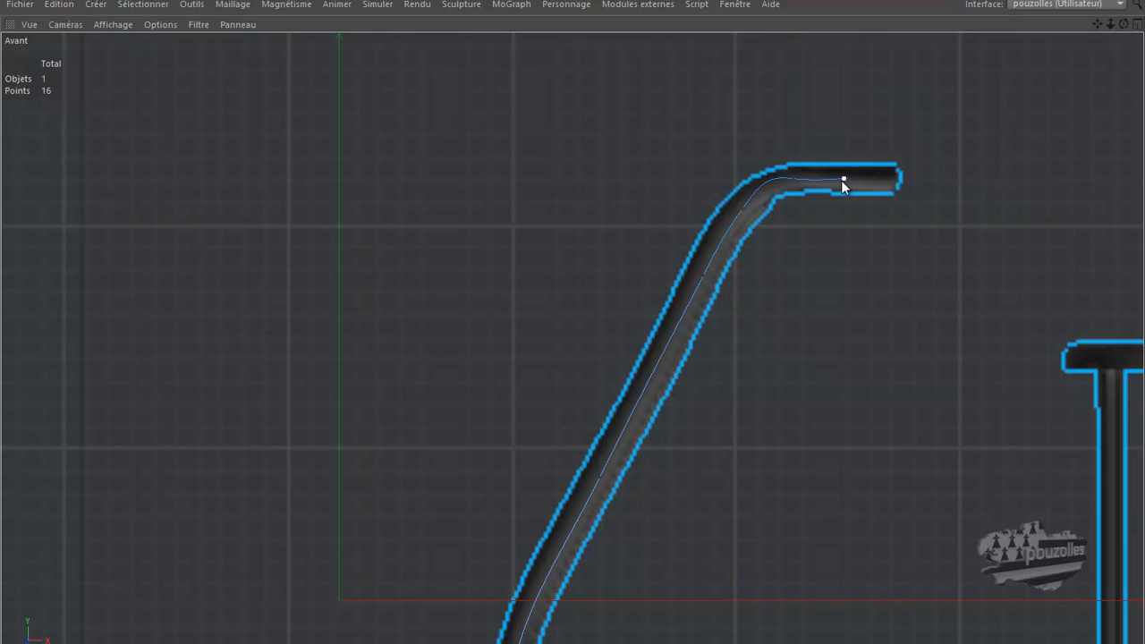
pyautogui.click(843, 181)
pyautogui.scroll(5, 801, 180)
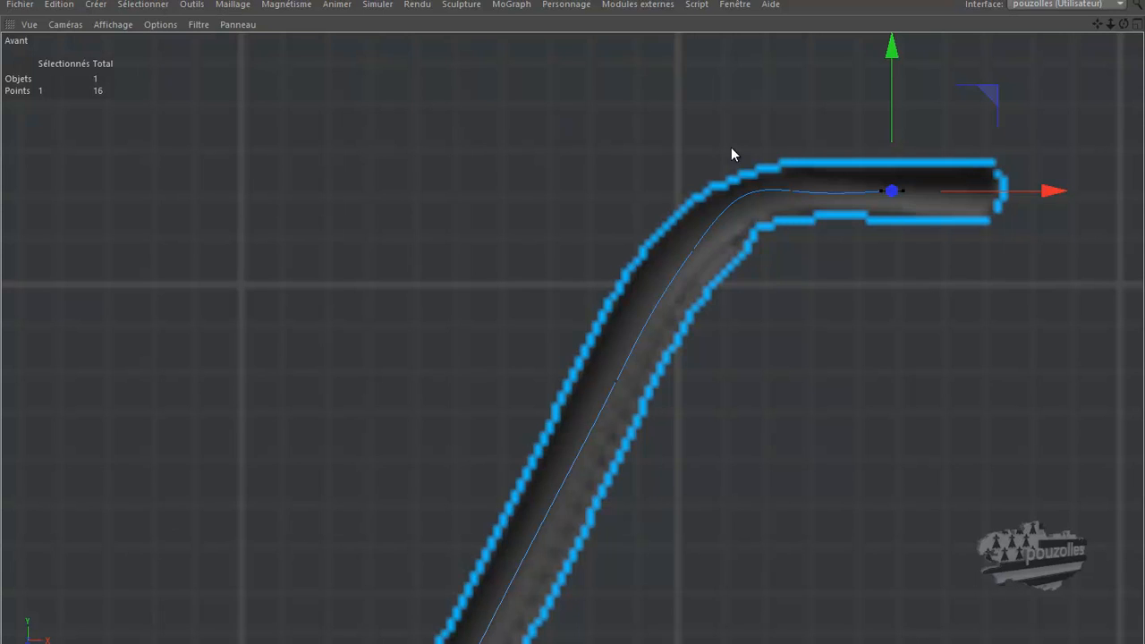
pyautogui.click(793, 190)
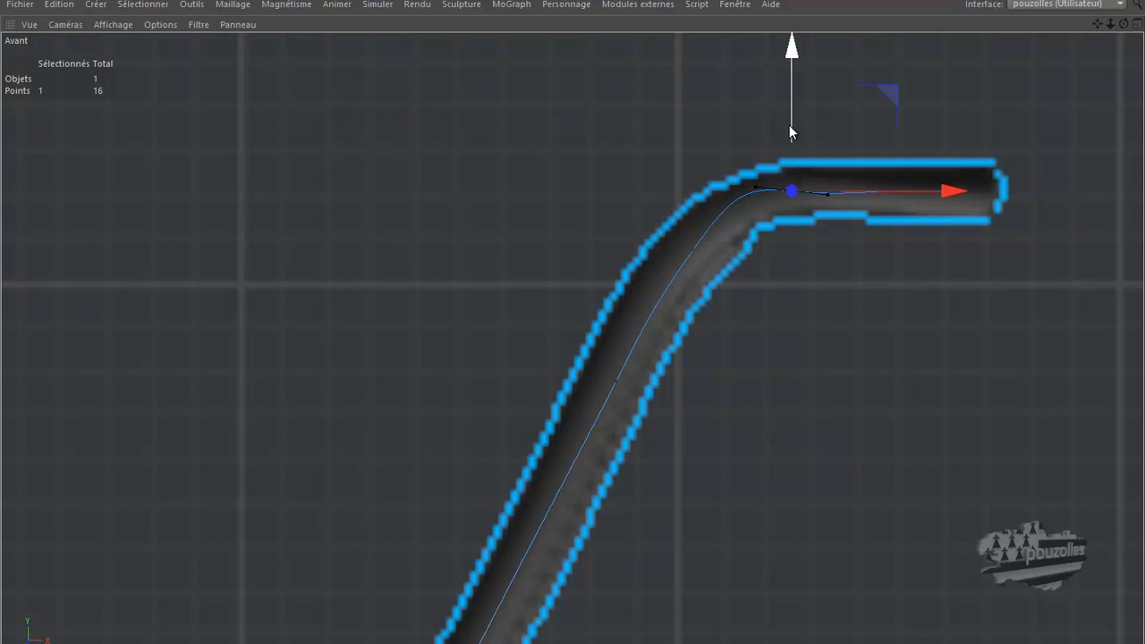
pyautogui.moveTo(791, 124); pyautogui.dragTo(790, 128)
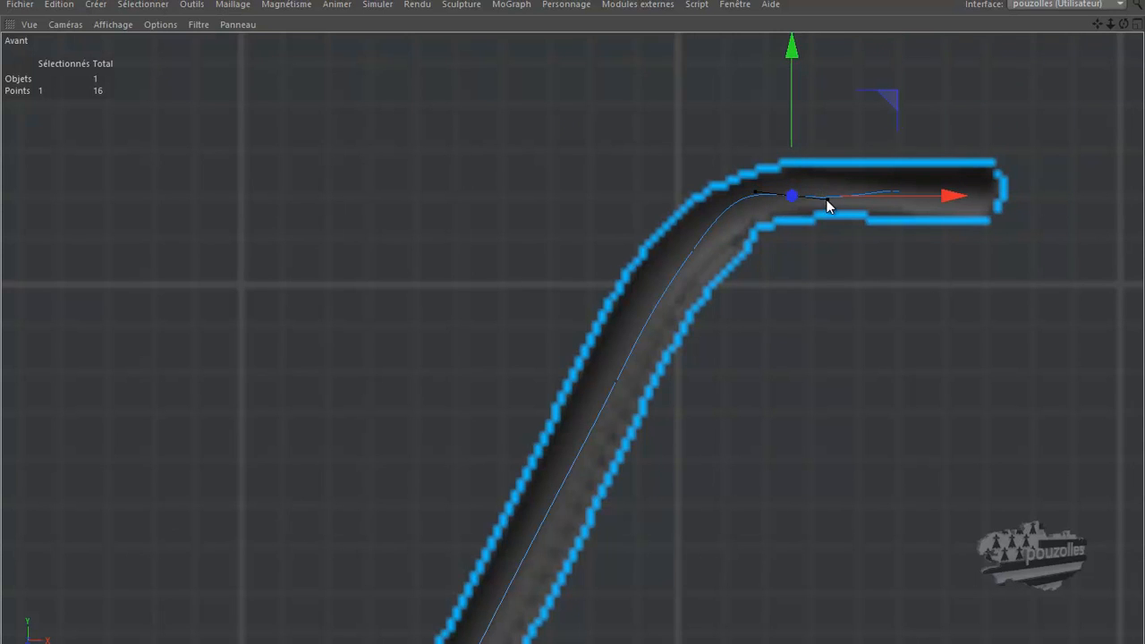
pyautogui.moveTo(827, 199); pyautogui.dragTo(828, 191)
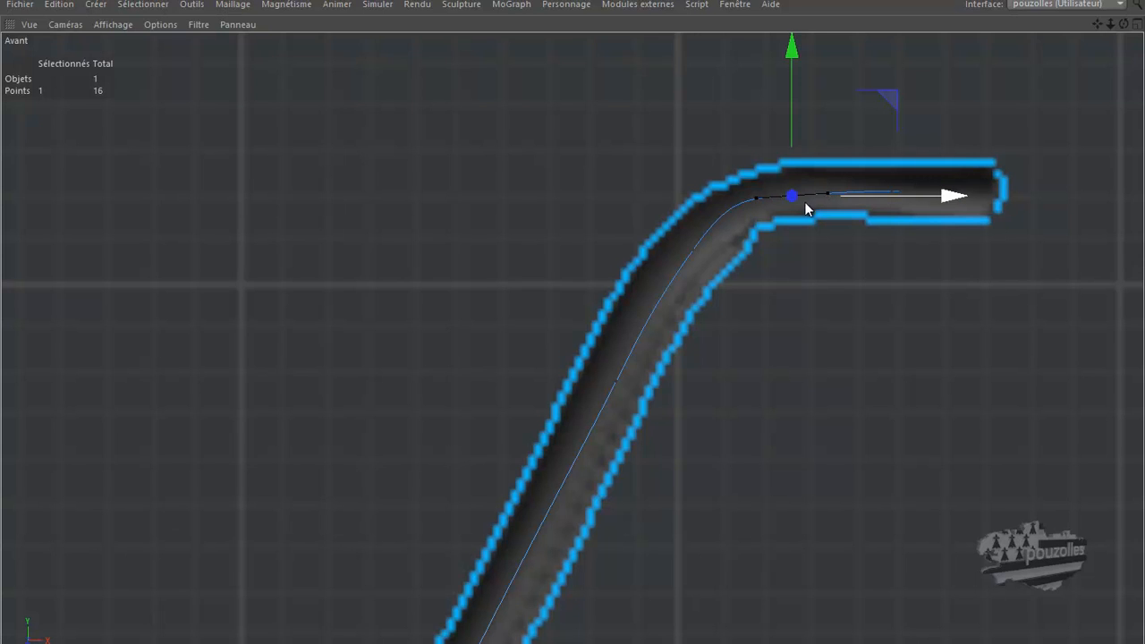
# Examine the whole spline from an angle in a full-screen perspective view with no points selected.
pyautogui.middleClick(426, 279)
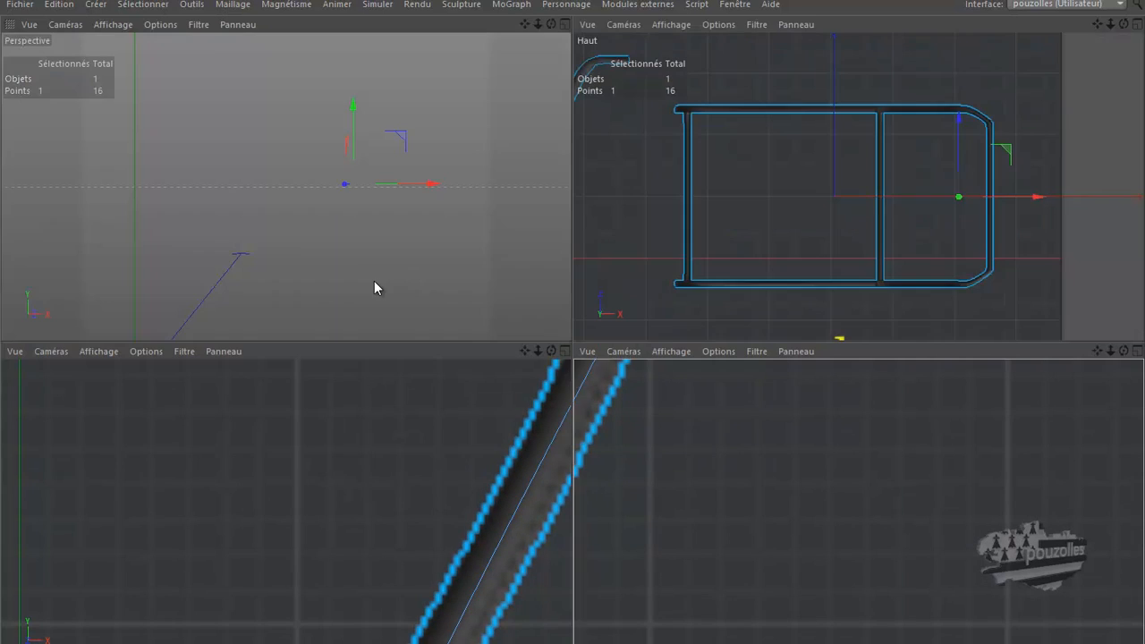
pyautogui.middleClick(375, 260)
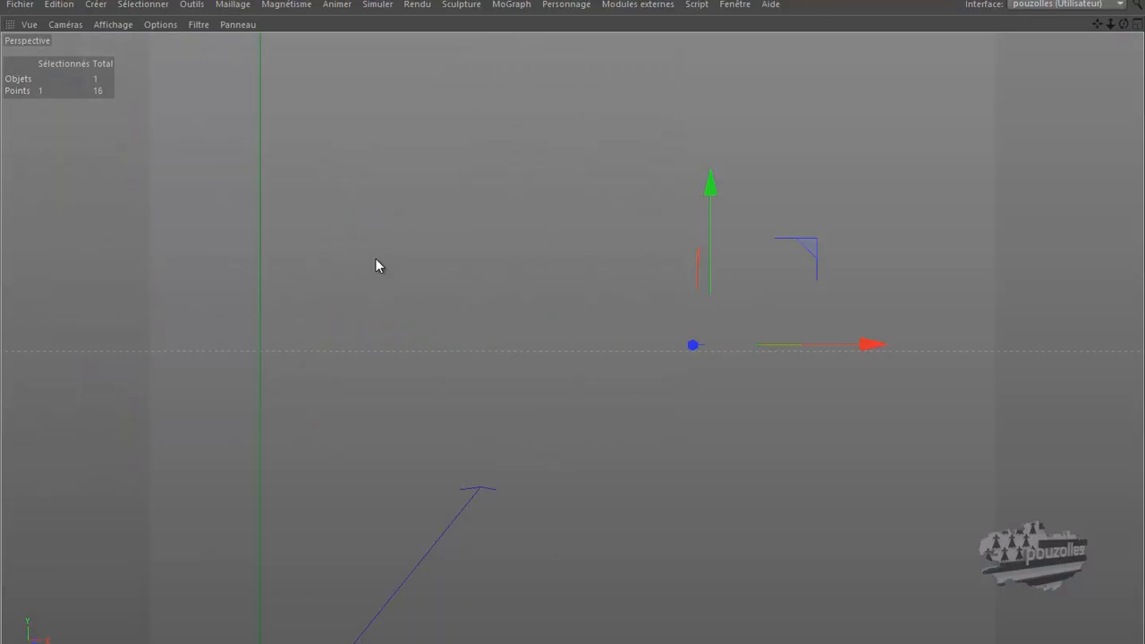
pyautogui.scroll(-8, 766, 210)
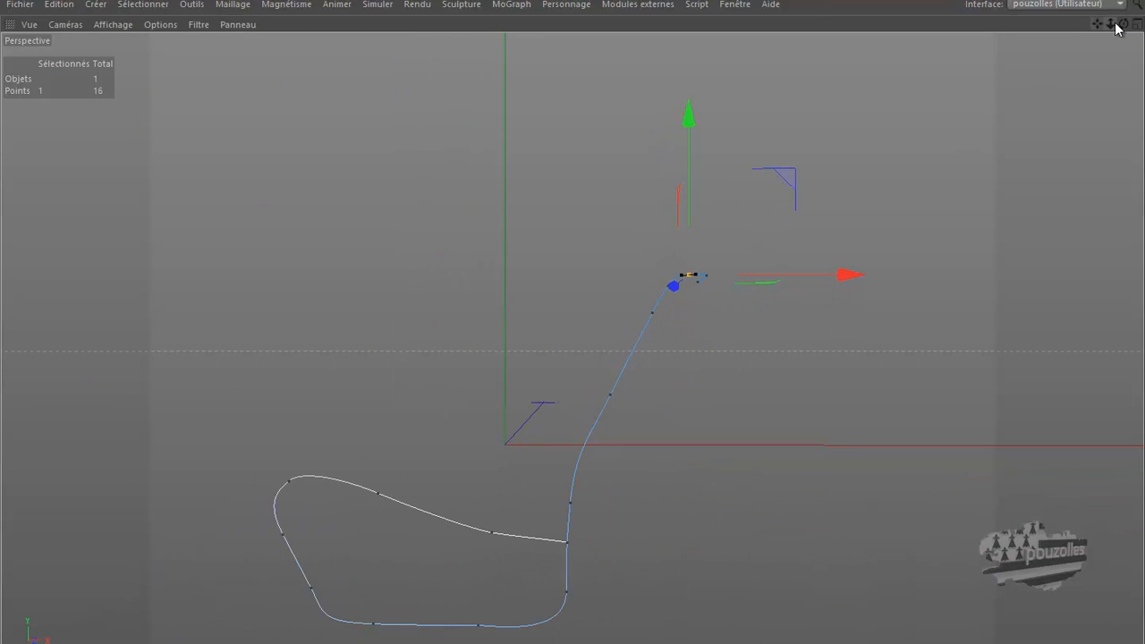
pyautogui.moveTo(1123, 23); pyautogui.dragTo(577, 324)
pyautogui.click(442, 280)
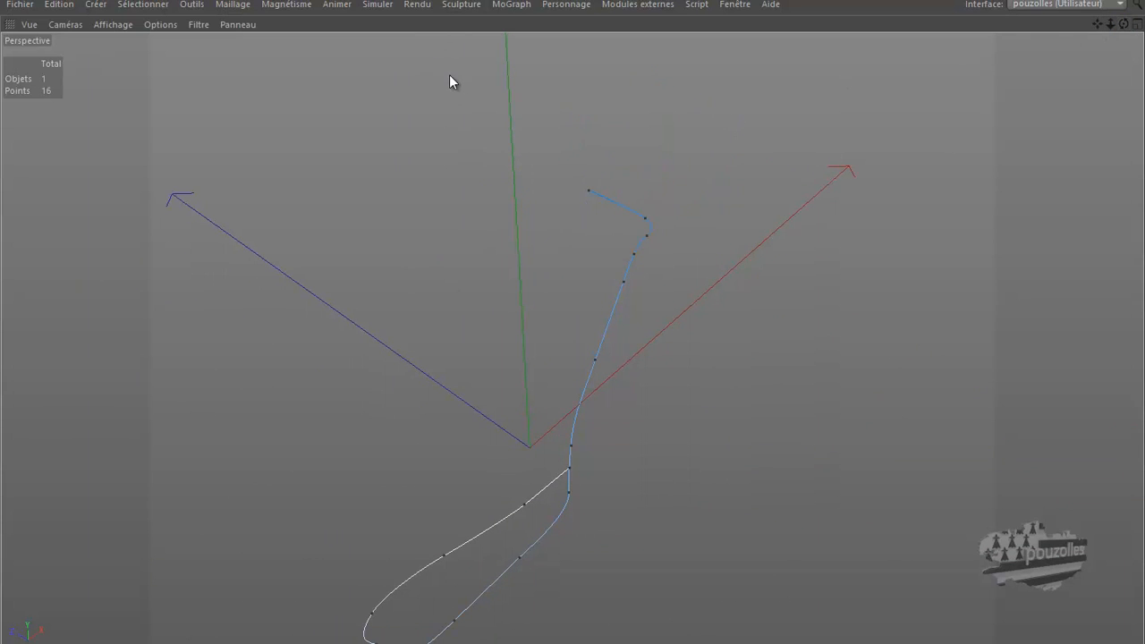
# Restore the full interface layout and add a Cercle spline with a radius of 2 cm.
pyautogui.hotkey('ctrl', 'Tab')
pyautogui.click(512, 29)
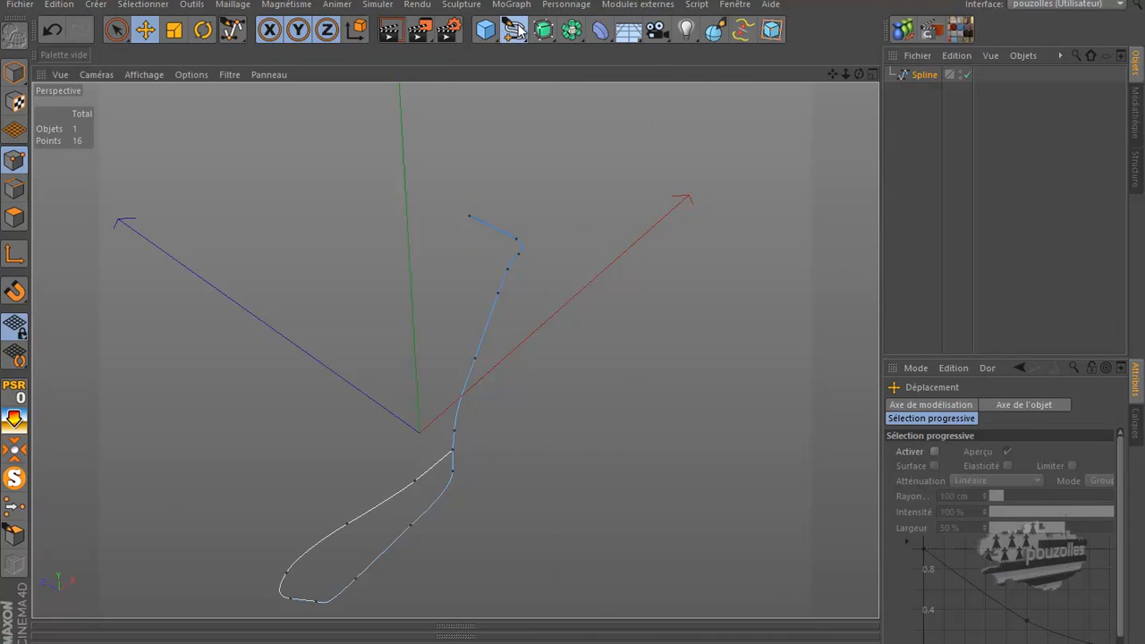
pyautogui.click(684, 110)
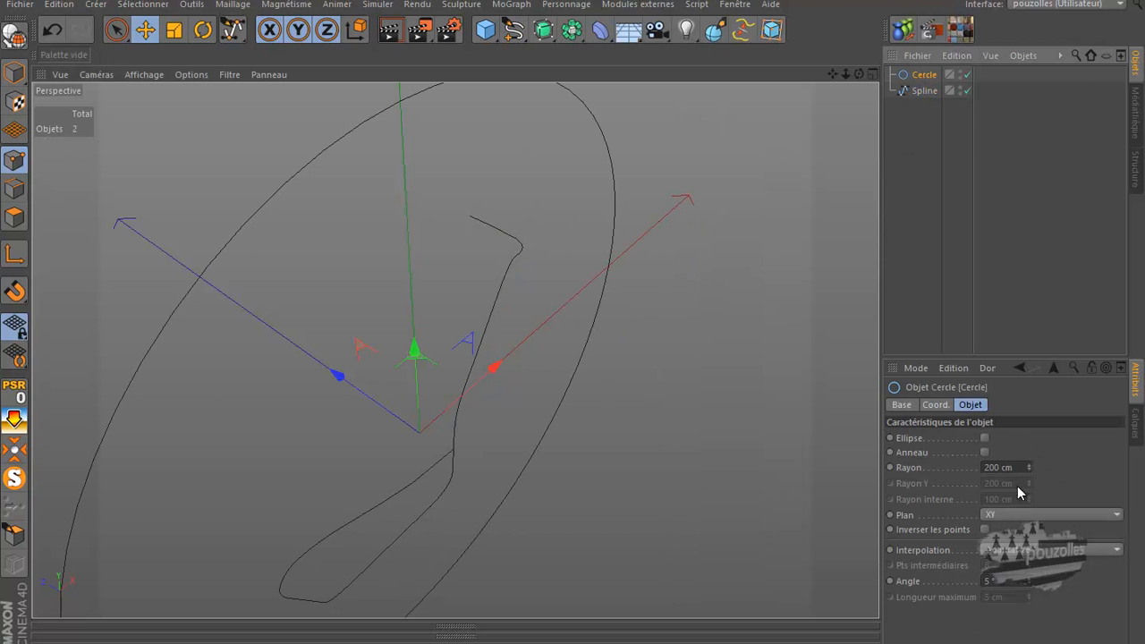
pyautogui.click(989, 466)
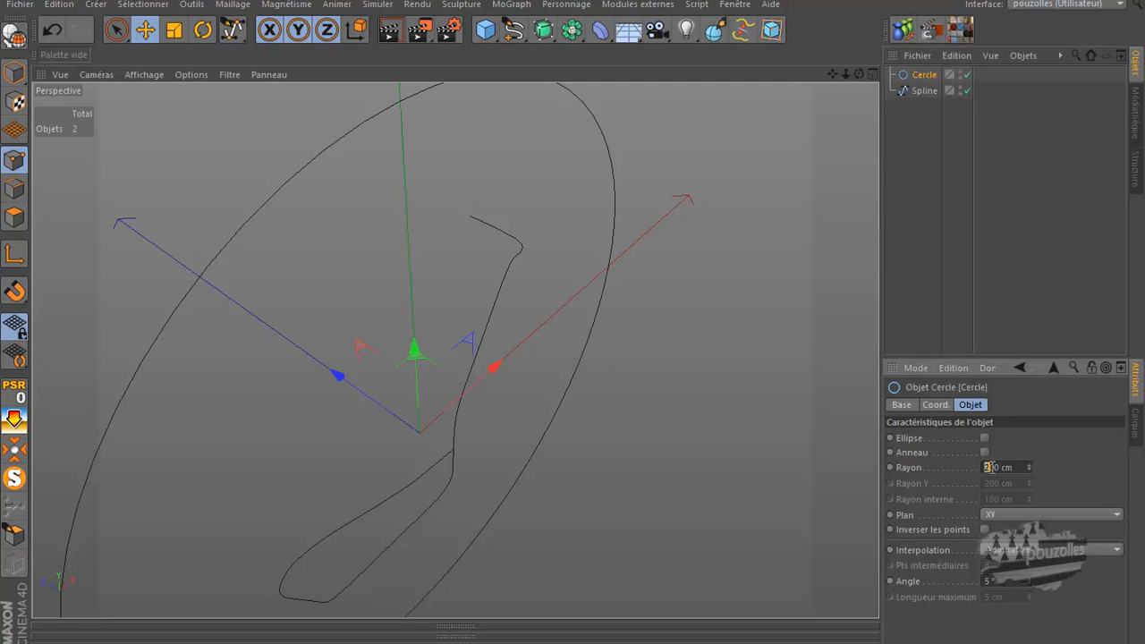
pyautogui.moveTo(991, 467); pyautogui.dragTo(1013, 464)
pyautogui.write('2')
pyautogui.press('Return')
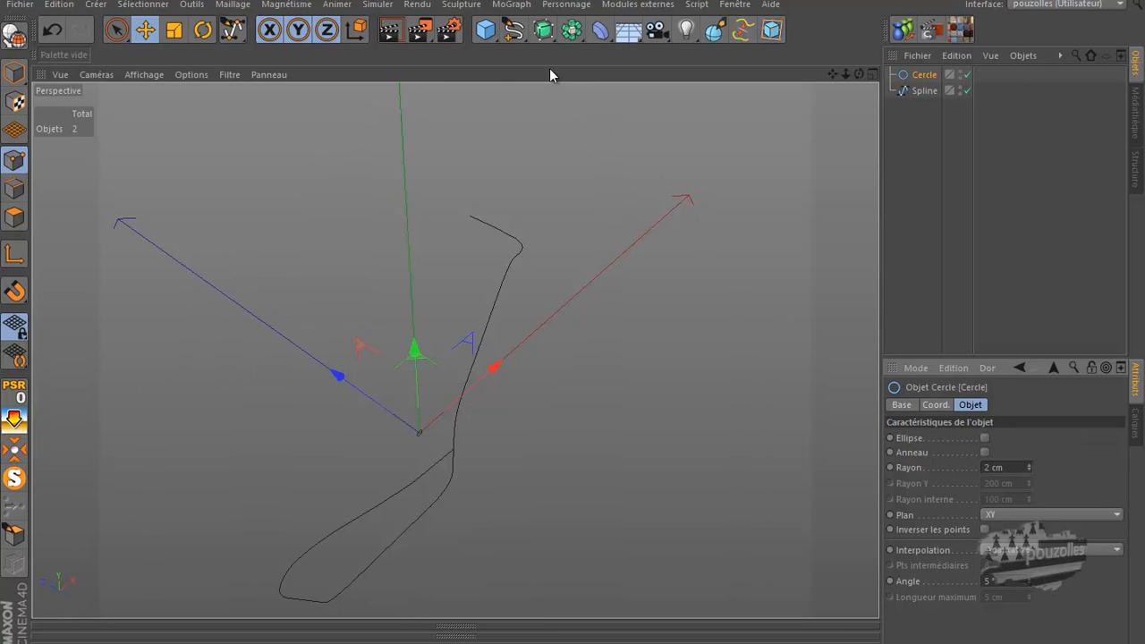
# Add an Extrusion contrôlée generator and place the circle and the frame spline under it to form the tube.
pyautogui.click(570, 30)
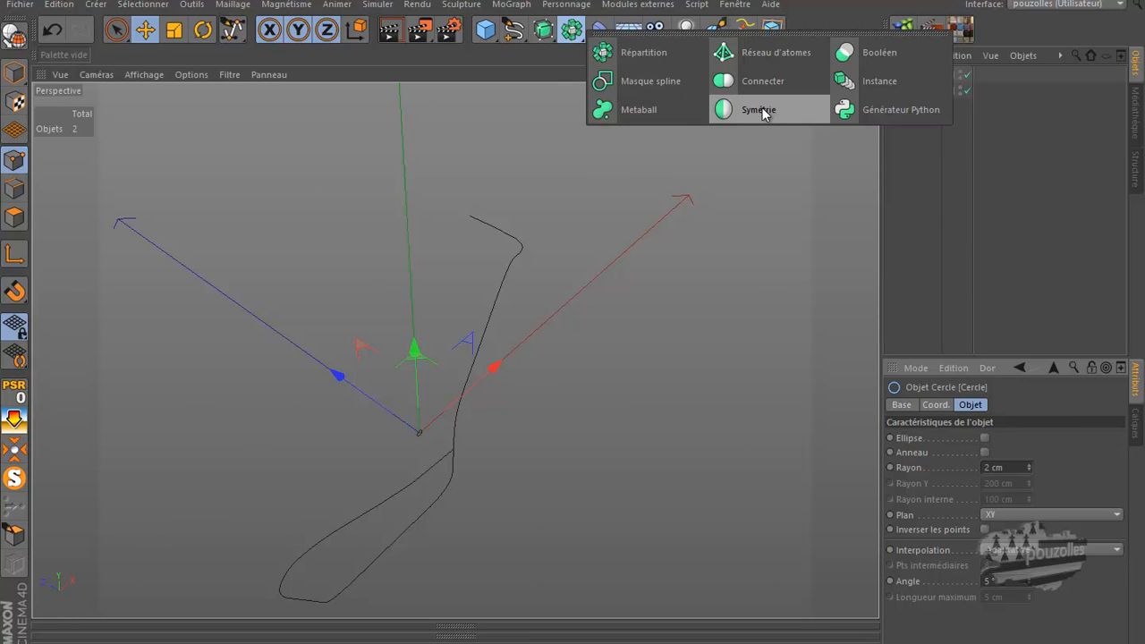
pyautogui.click(543, 30)
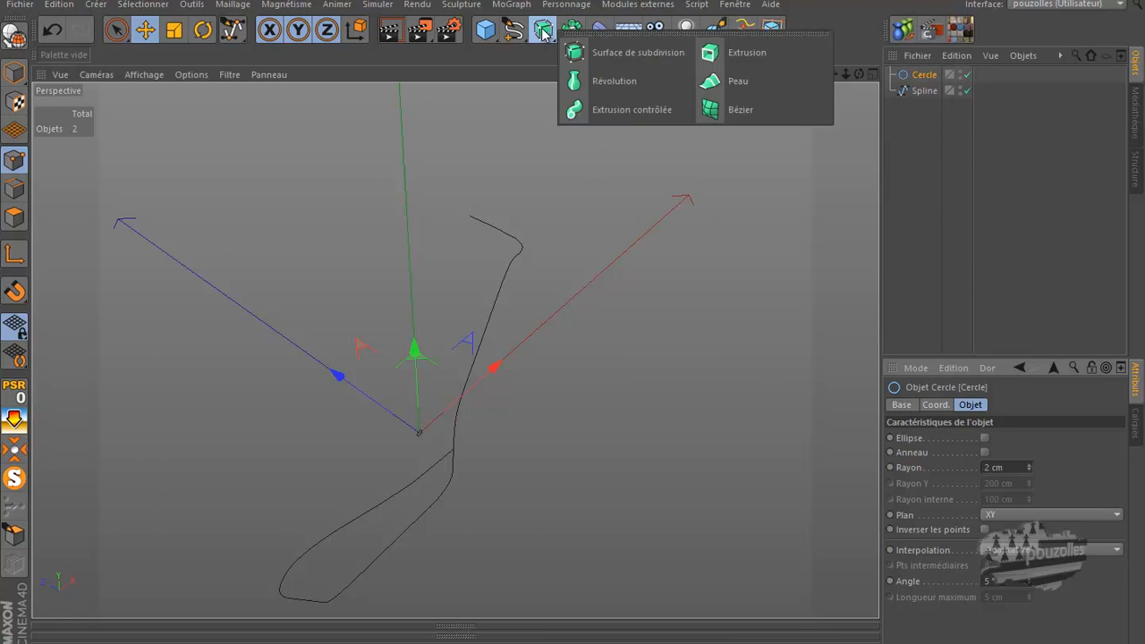
pyautogui.click(612, 112)
pyautogui.moveTo(959, 90); pyautogui.dragTo(943, 72)
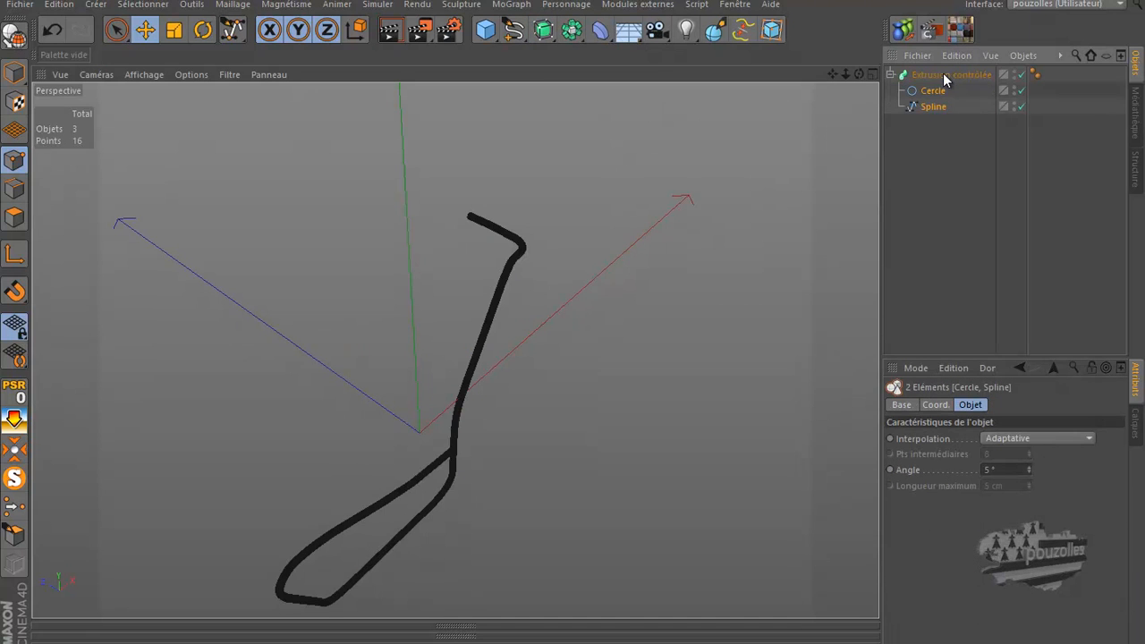
# Set the frame spline's interpolation to Naturelle.
pyautogui.keyDown('alt'); pyautogui.moveTo(275, 608); pyautogui.dragTo(474, 433, button='right'); pyautogui.keyUp('alt')
pyautogui.keyDown('alt'); pyautogui.moveTo(410, 453); pyautogui.dragTo(462, 366, button='right'); pyautogui.keyUp('alt')
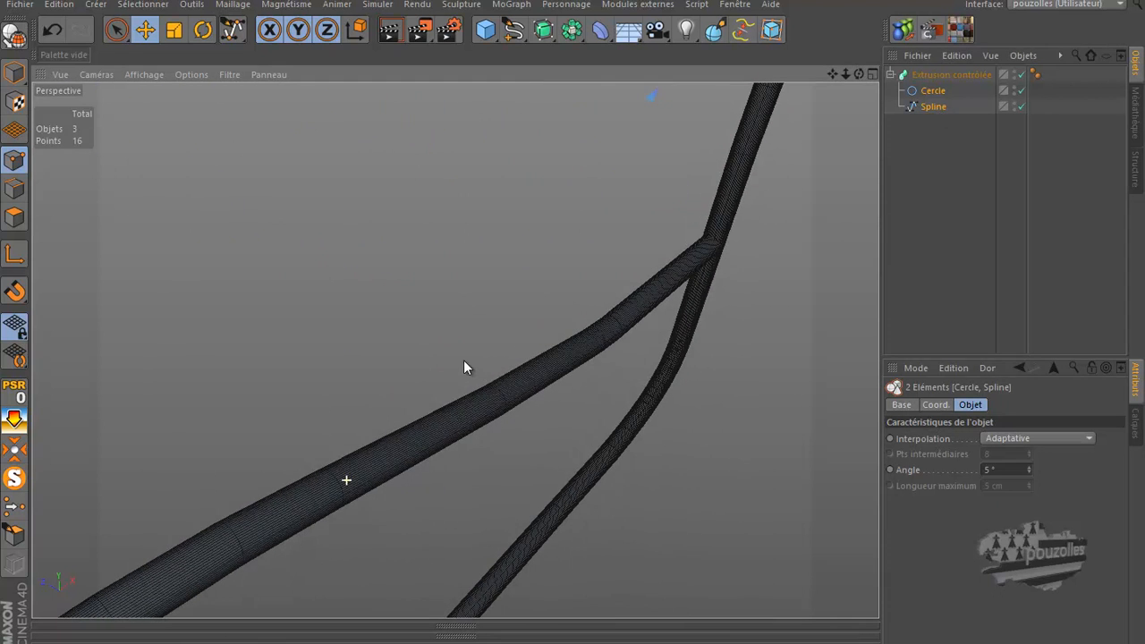
pyautogui.click(933, 107)
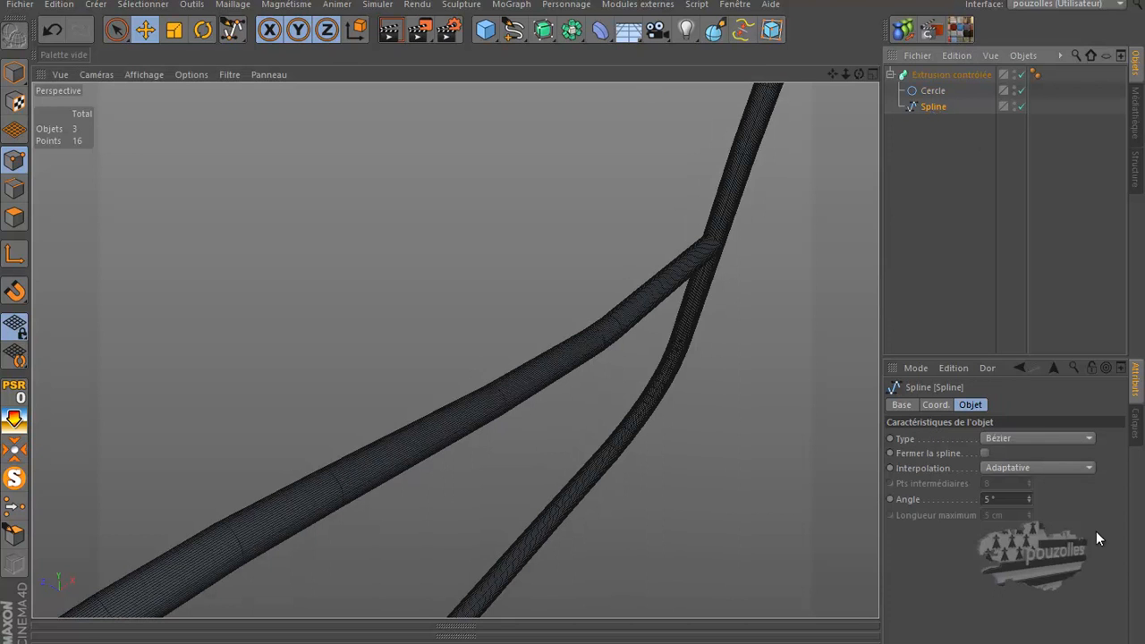
pyautogui.click(1025, 464)
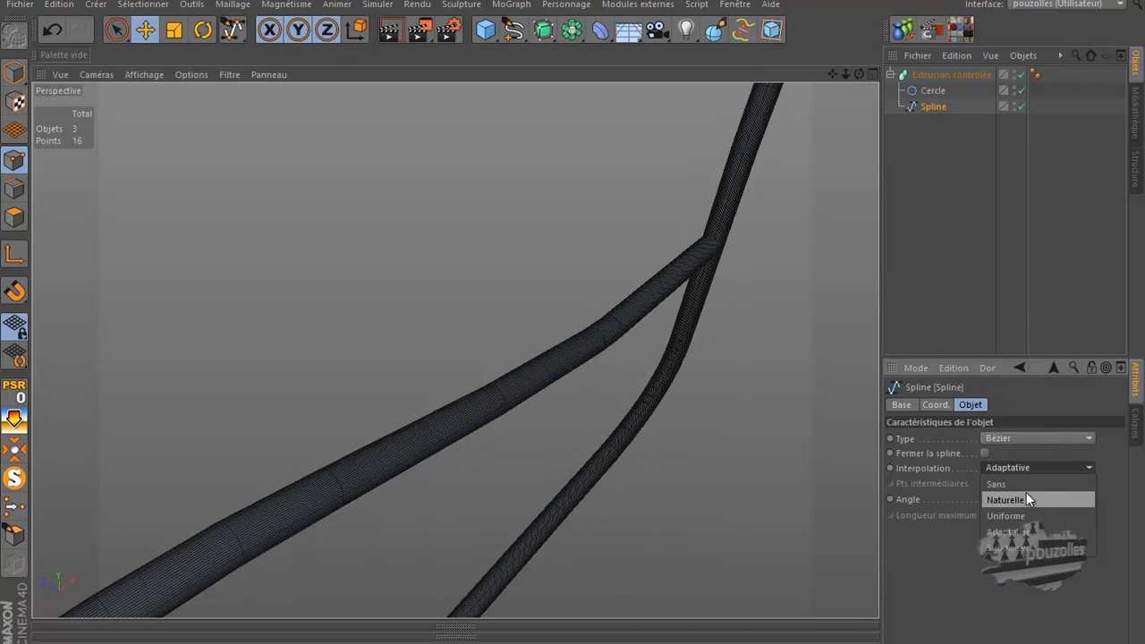
pyautogui.click(1026, 501)
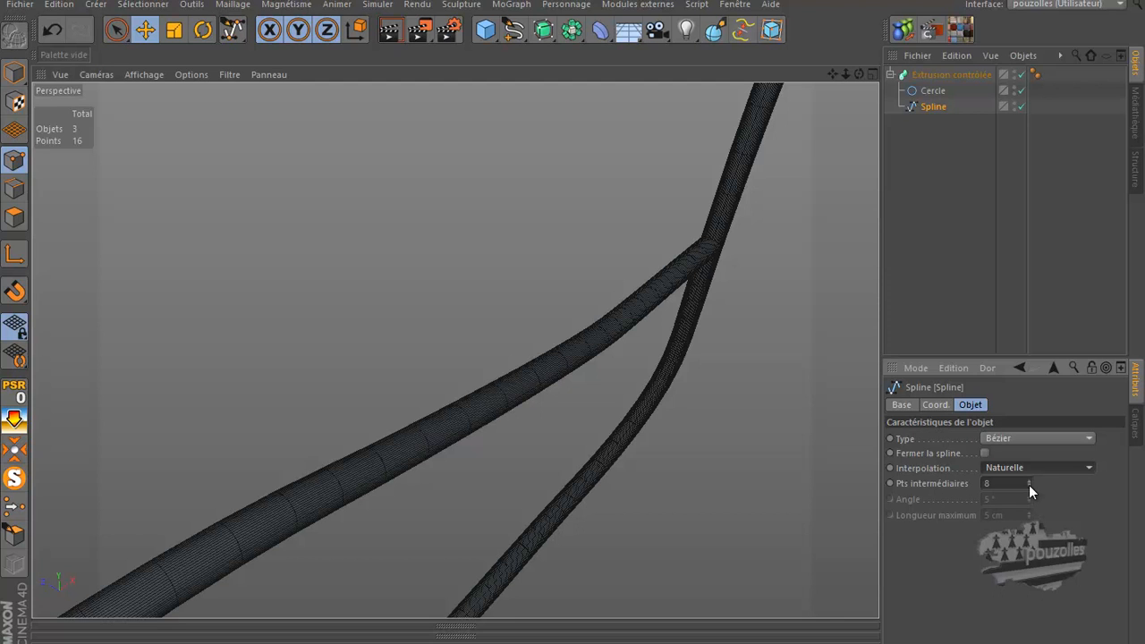
# Reduce the frame spline's intermediate points to 1 and render the view to check the tube's angularity.
pyautogui.click(1029, 485)
pyautogui.click(1029, 485)
pyautogui.click(1028, 484)
pyautogui.click(1029, 485)
pyautogui.click(1029, 484)
pyautogui.click(1029, 484)
pyautogui.click(1028, 485)
pyautogui.scroll(-5, 712, 243)
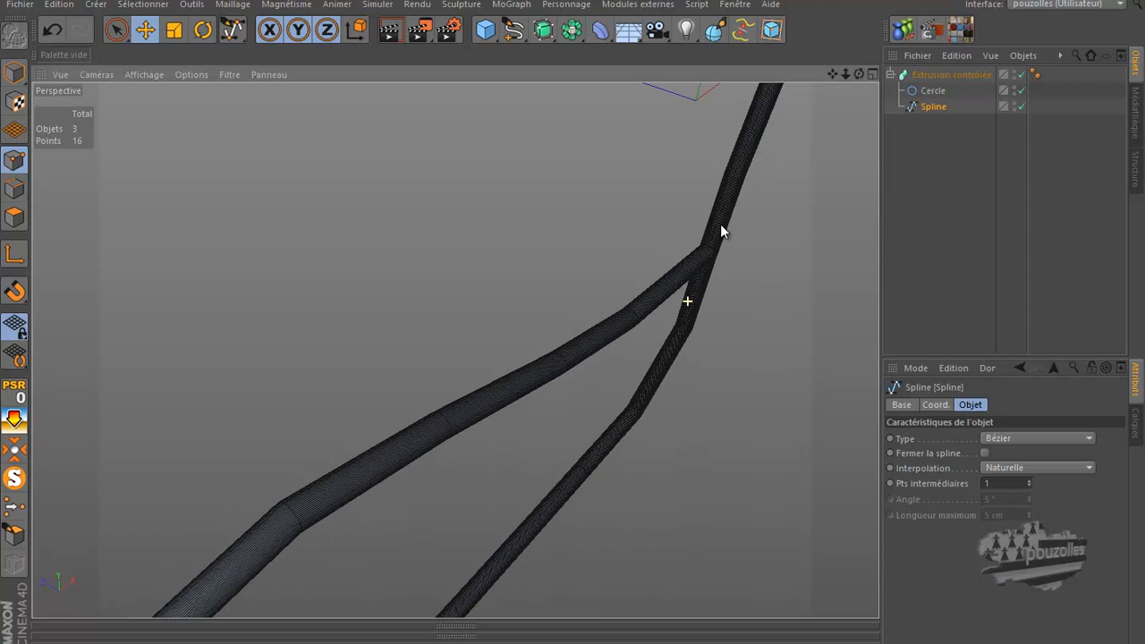
pyautogui.moveTo(861, 69)
pyautogui.mouseDown()
pyautogui.moveTo(559, 309)
pyautogui.moveTo(857, 73)
pyautogui.mouseUp()
pyautogui.click(389, 30)
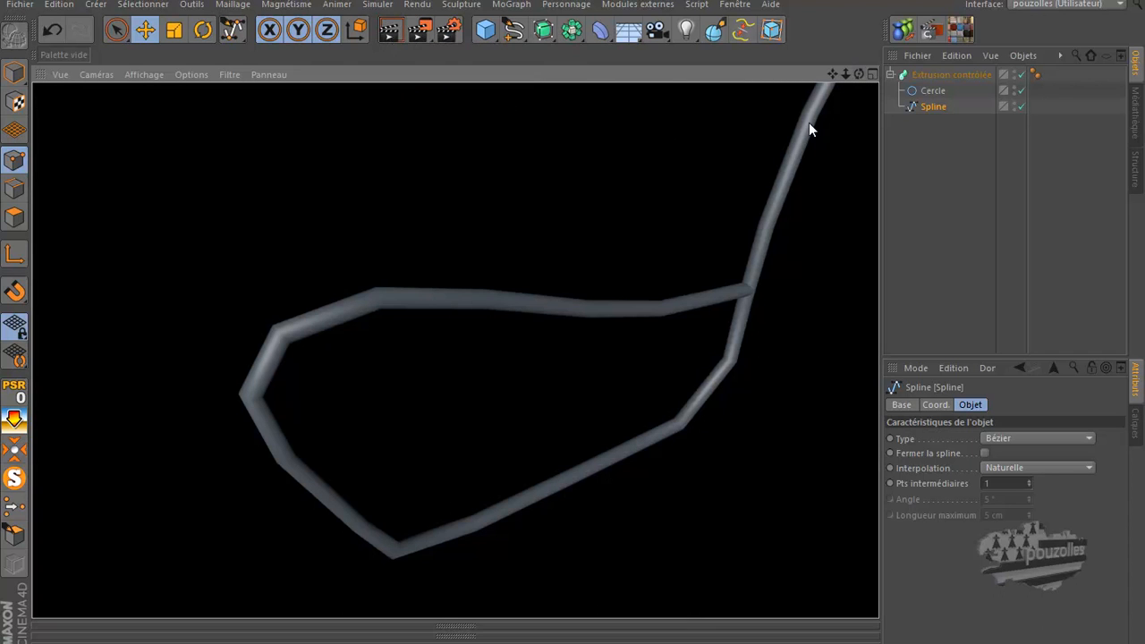
# Try smoothing the swept tube in a Surface de subdivision with a test render, and delete that generator.
pyautogui.click(543, 31)
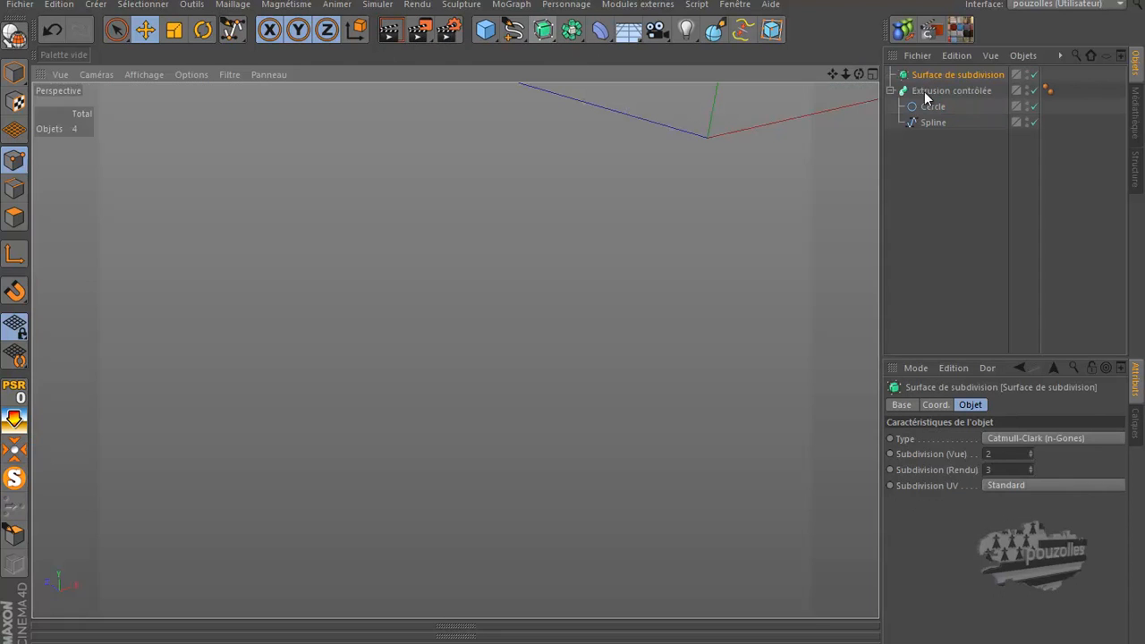
pyautogui.moveTo(950, 87); pyautogui.dragTo(950, 76)
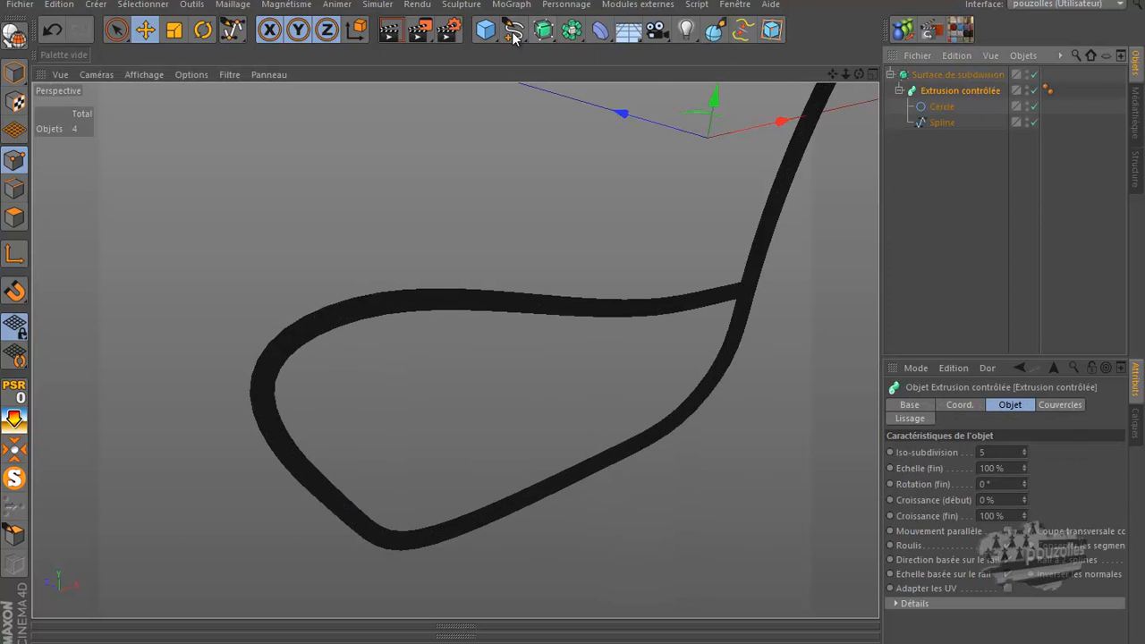
pyautogui.click(387, 32)
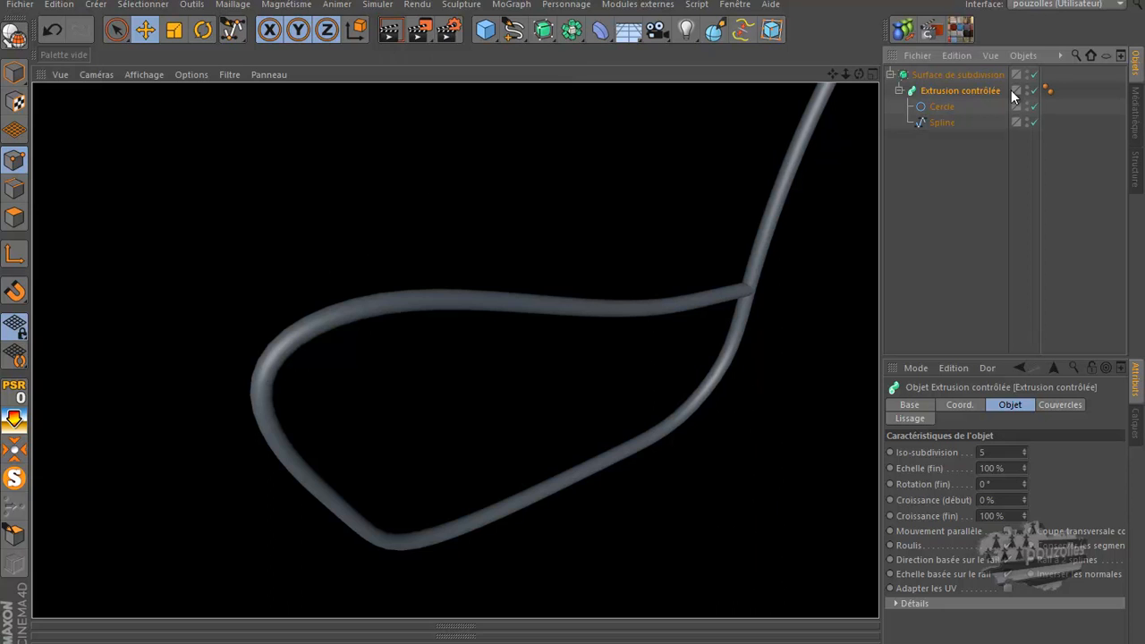
pyautogui.moveTo(968, 90); pyautogui.dragTo(952, 183)
pyautogui.click(956, 71)
pyautogui.press('Delete')
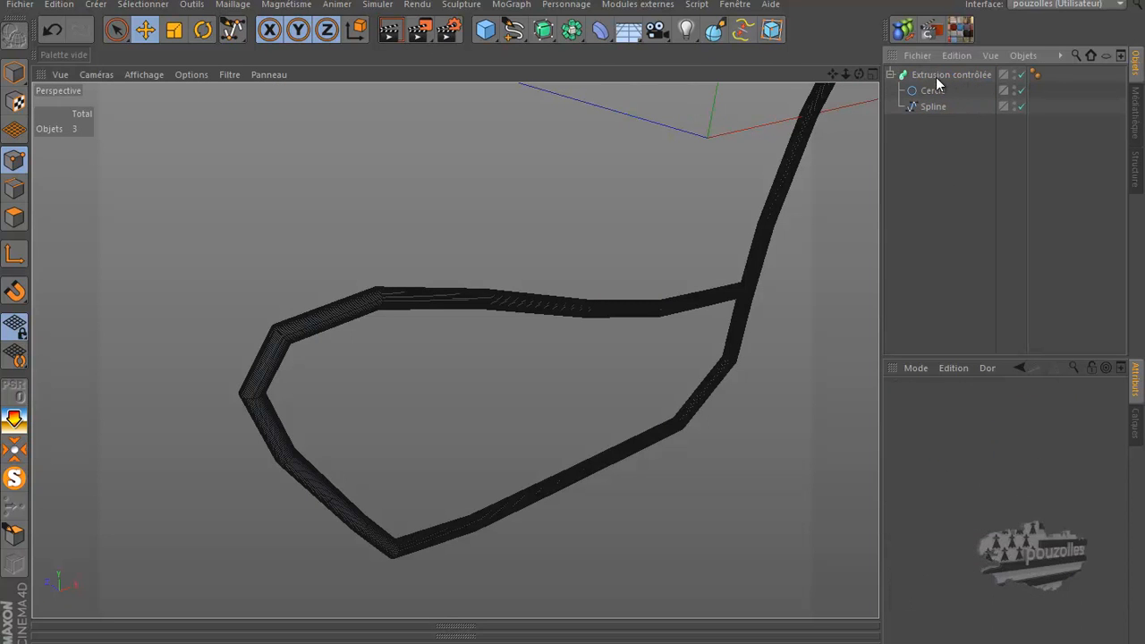
# Raise the frame spline's intermediate points to 5 and render the view without subdivision.
pyautogui.click(939, 75)
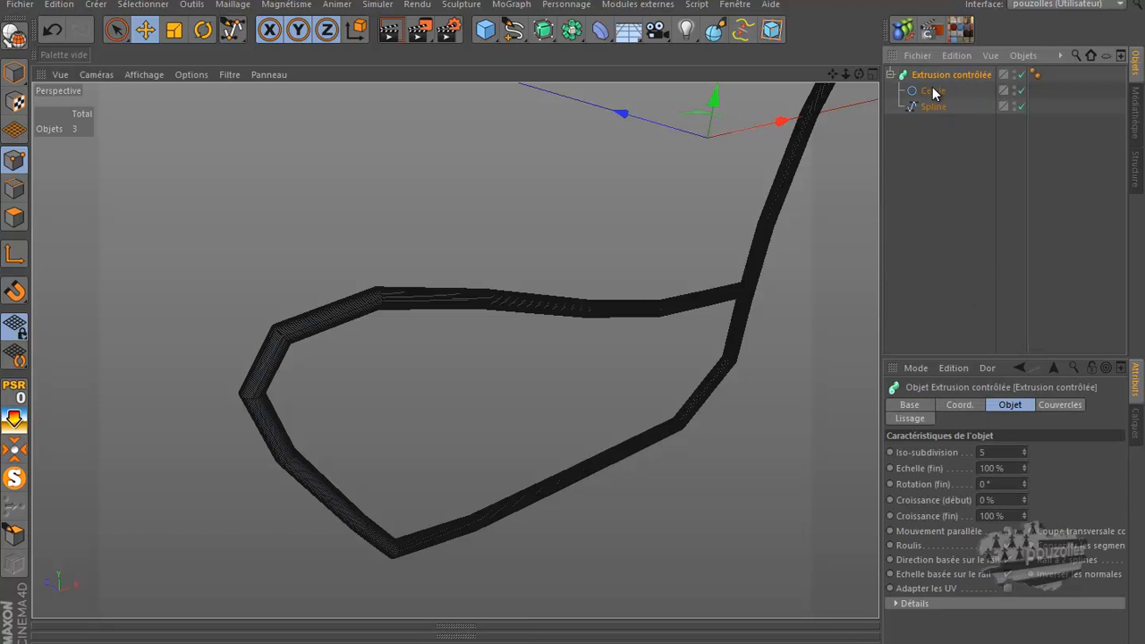
pyautogui.click(932, 107)
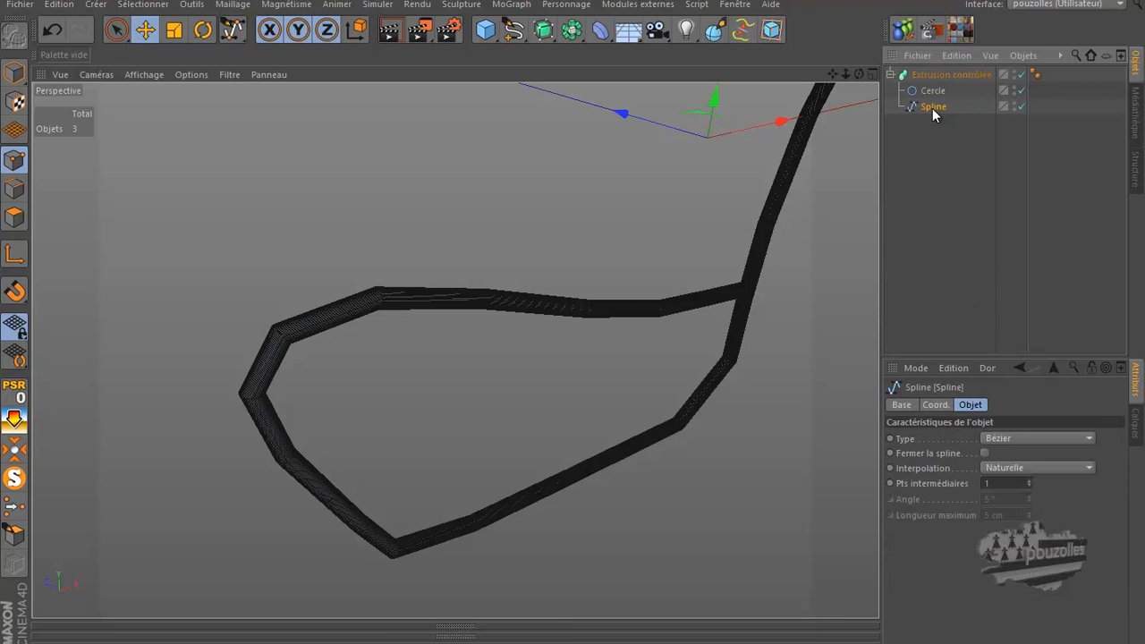
pyautogui.click(1028, 481)
pyautogui.click(1028, 480)
pyautogui.click(1029, 480)
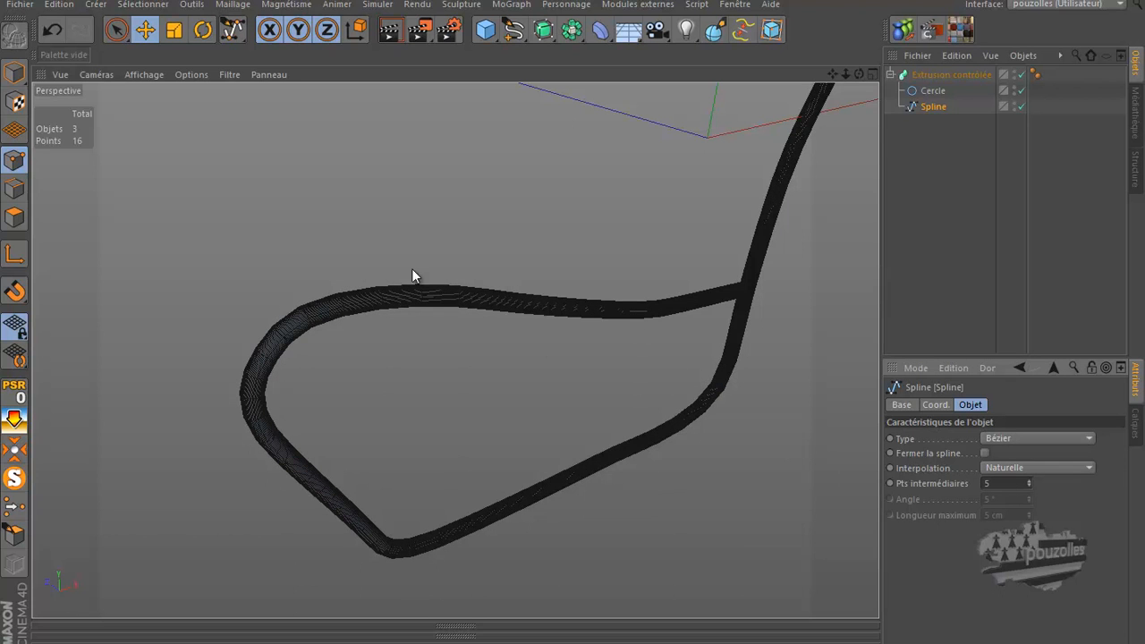
pyautogui.click(390, 30)
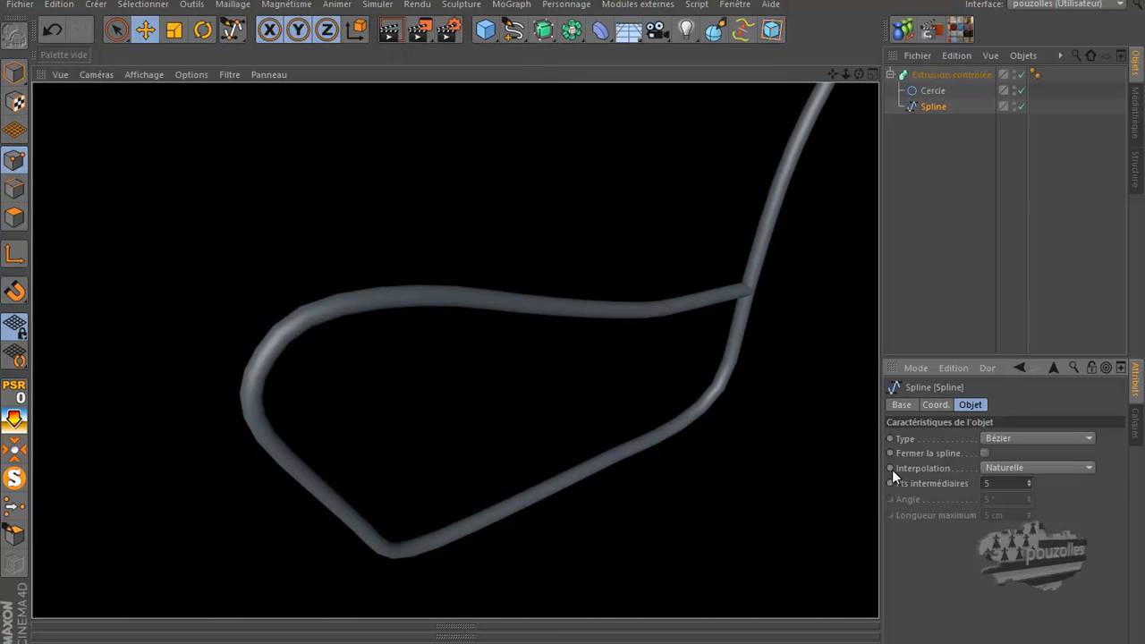
# Set the frame spline's intermediate points to 2.
pyautogui.click(1027, 485)
pyautogui.click(1027, 486)
pyautogui.click(1028, 486)
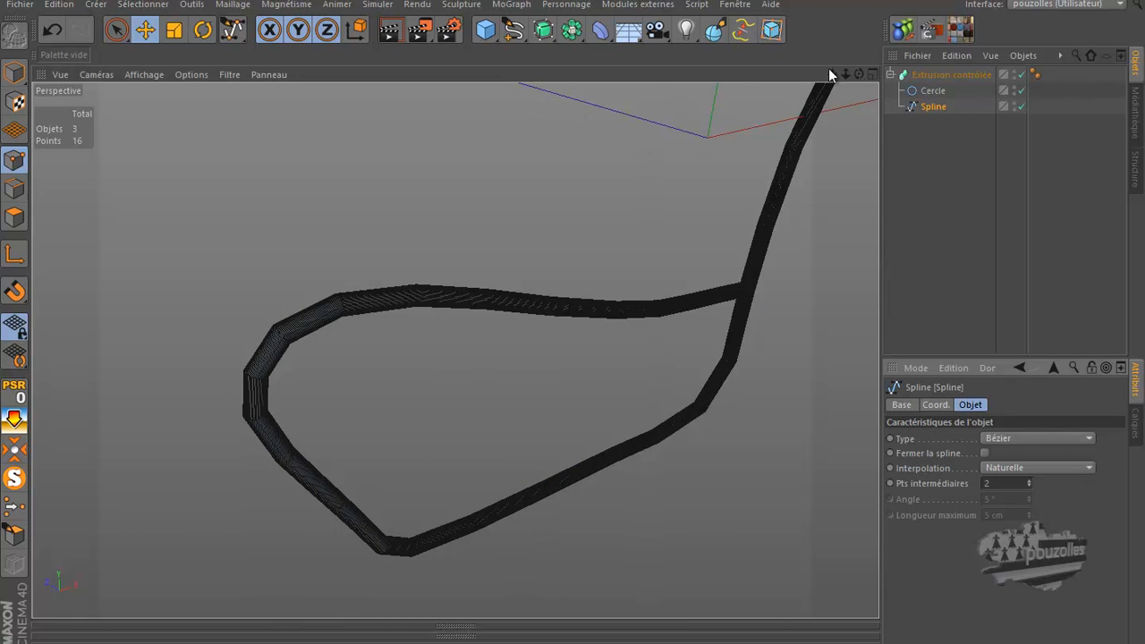
# Add a Surface de subdivision, place the Extrusion contrôlée under it and render the view.
pyautogui.click(543, 30)
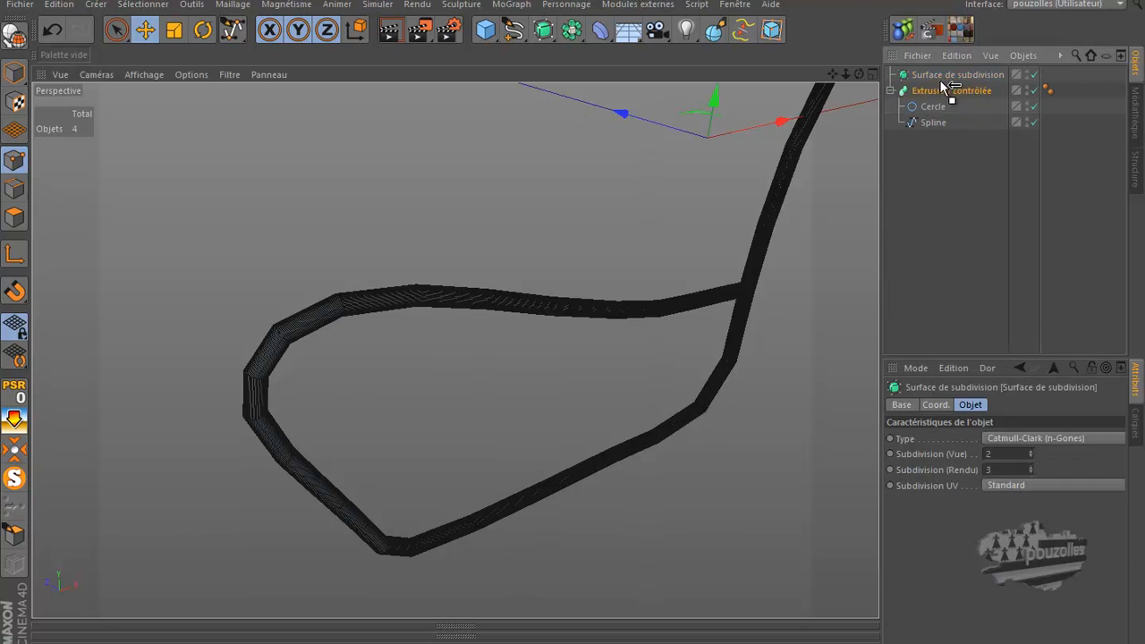
pyautogui.moveTo(944, 76); pyautogui.dragTo(946, 77)
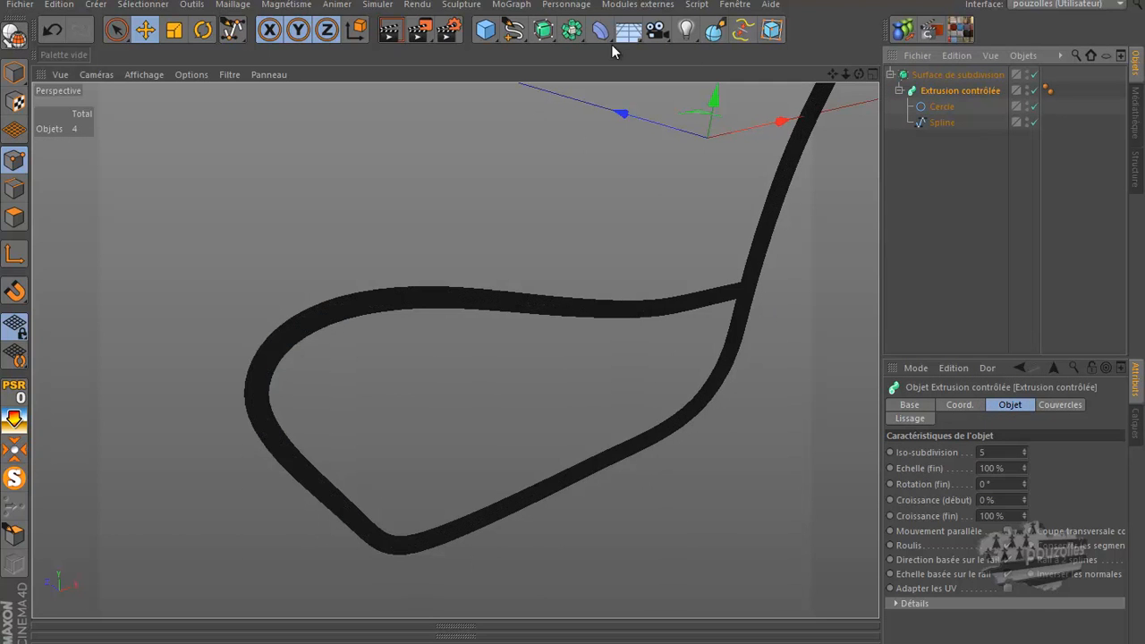
pyautogui.click(389, 30)
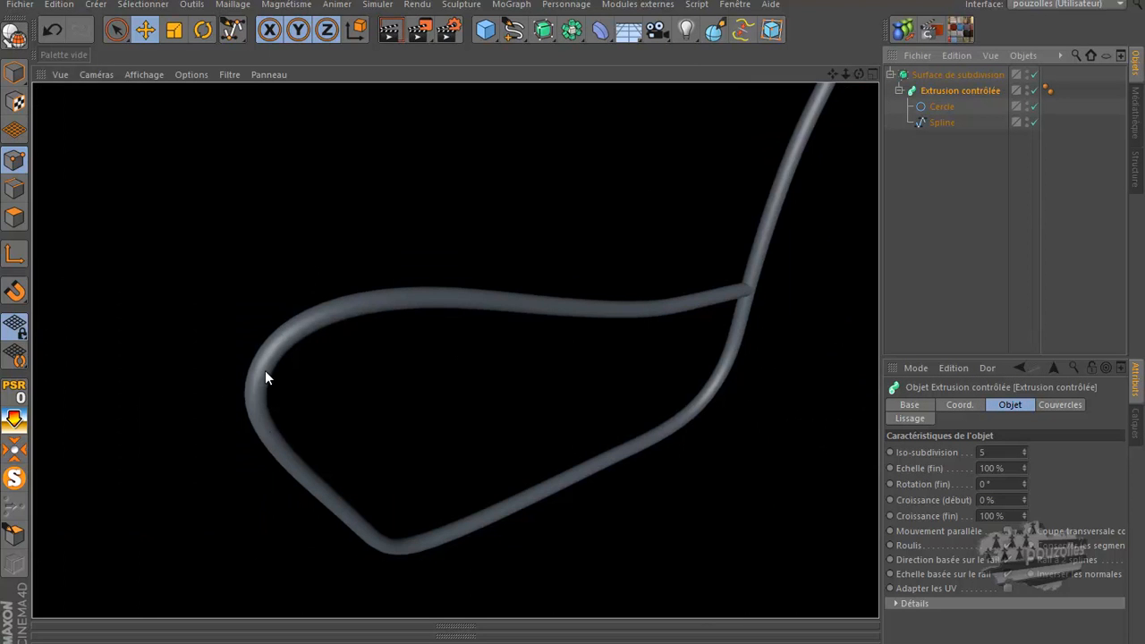
# Disable the Surface de subdivision and set the Cercle profile's interpolation to Naturelle.
pyautogui.click(938, 123)
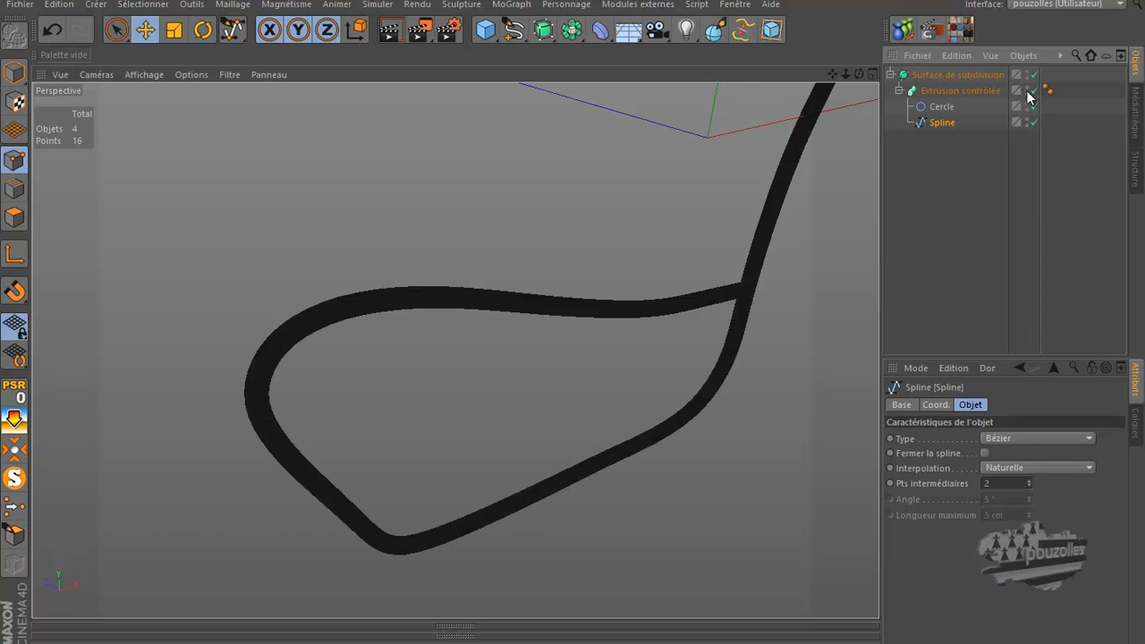
pyautogui.click(1035, 76)
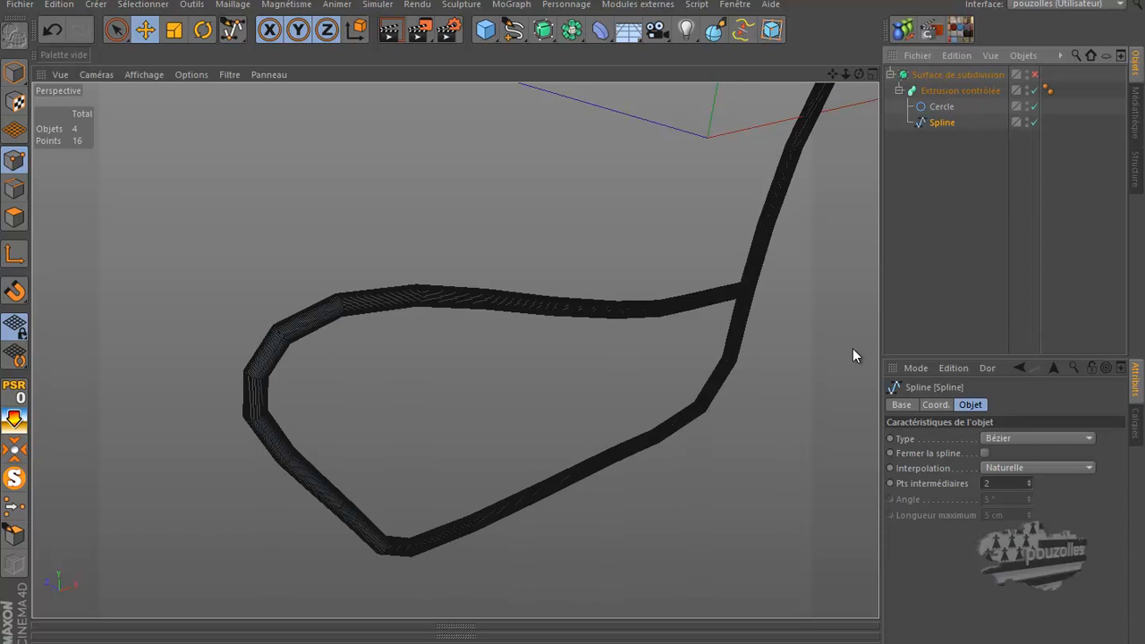
pyautogui.click(941, 108)
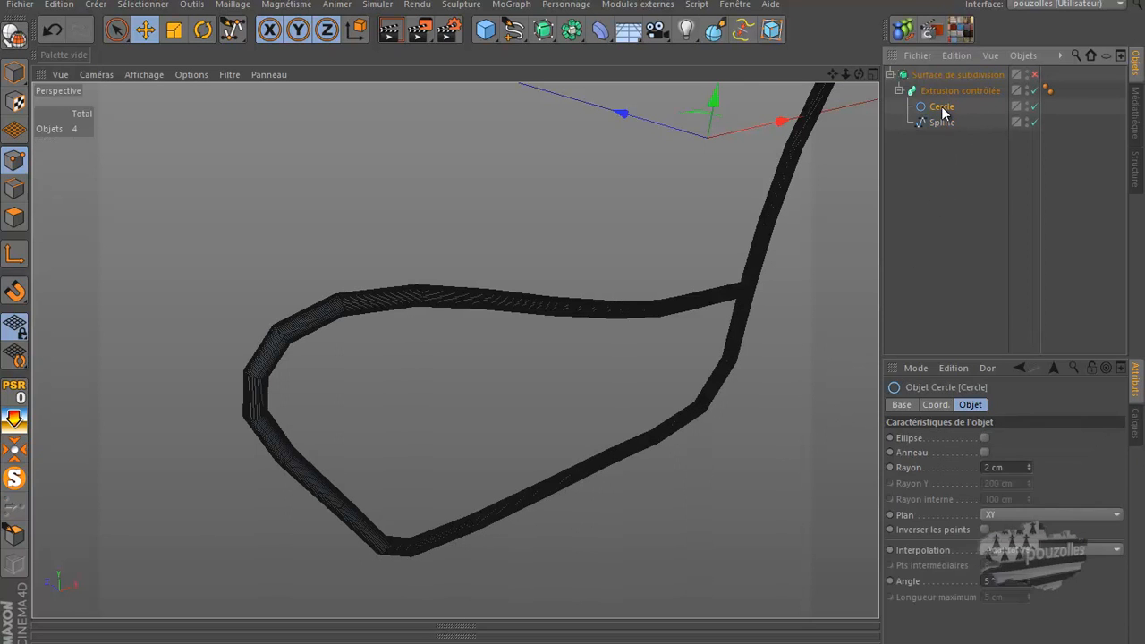
pyautogui.click(1015, 550)
pyautogui.click(1019, 581)
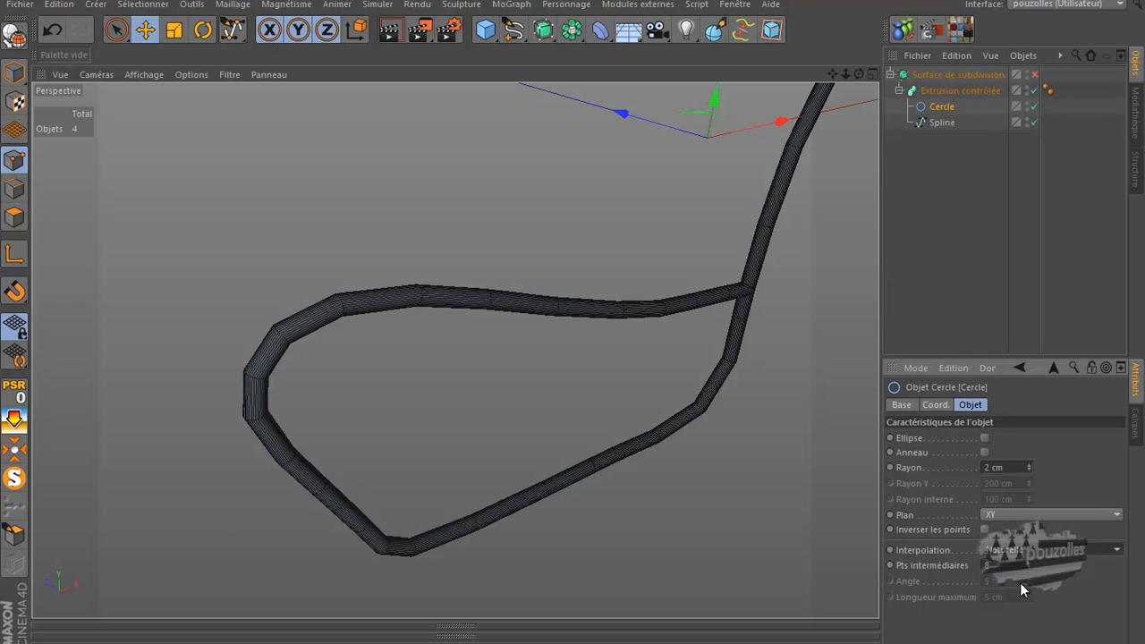
# Reduce the Cercle profile's intermediate points to 1 and render the unsubdivided tube.
pyautogui.scroll(6, 344, 323)
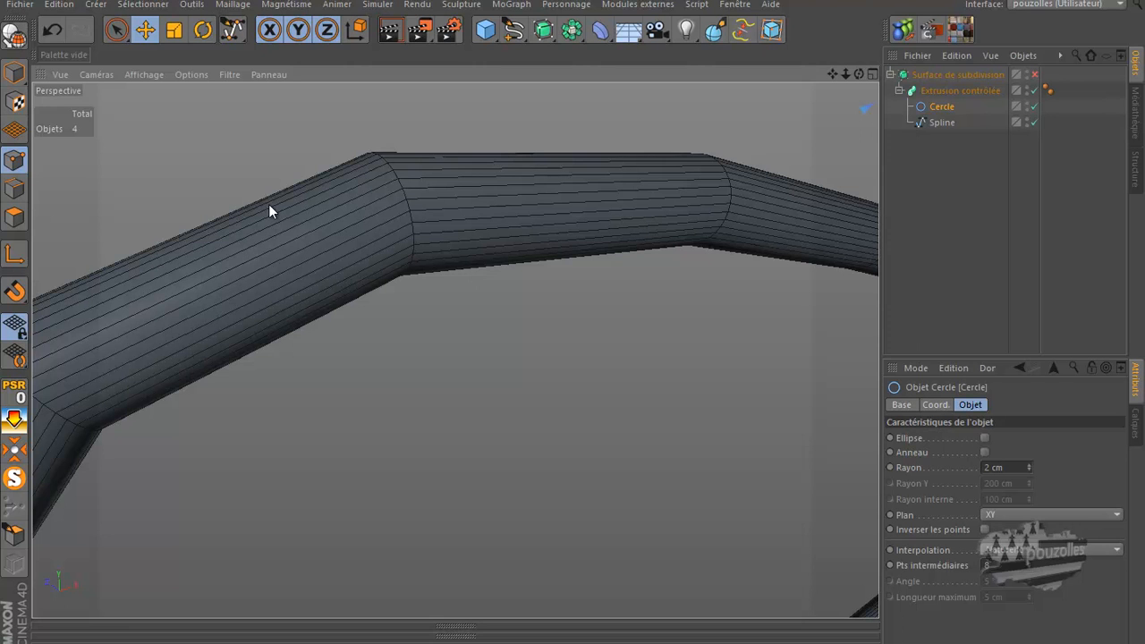
pyautogui.click(1030, 568)
pyautogui.click(1030, 567)
pyautogui.click(1029, 567)
pyautogui.click(1030, 567)
pyautogui.click(1030, 568)
pyautogui.click(1029, 568)
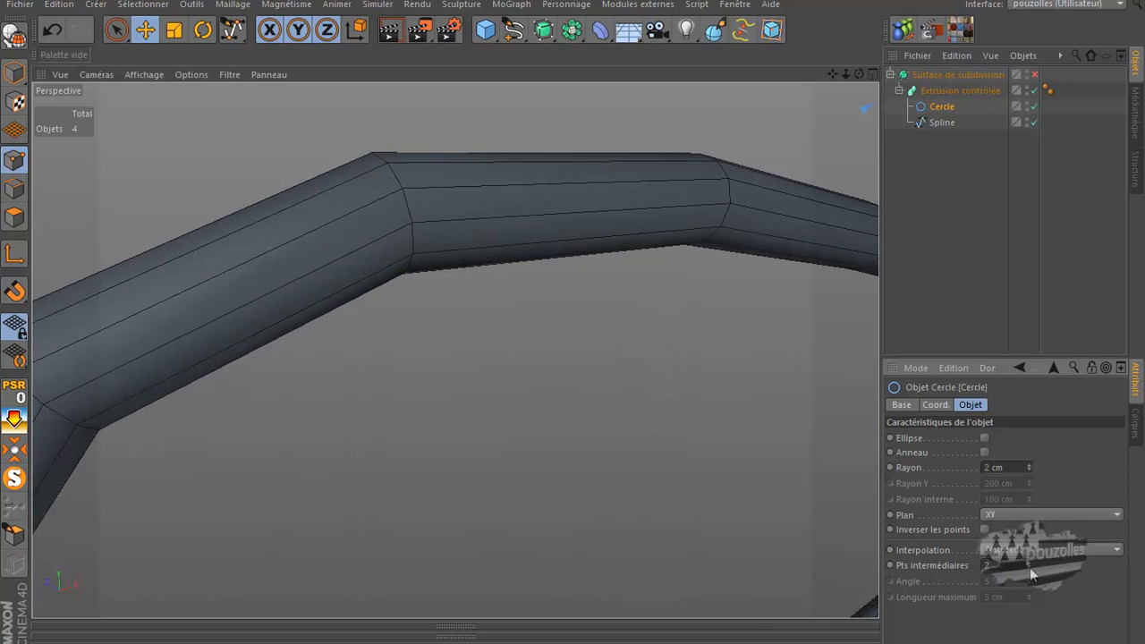
pyautogui.scroll(-5, 776, 450)
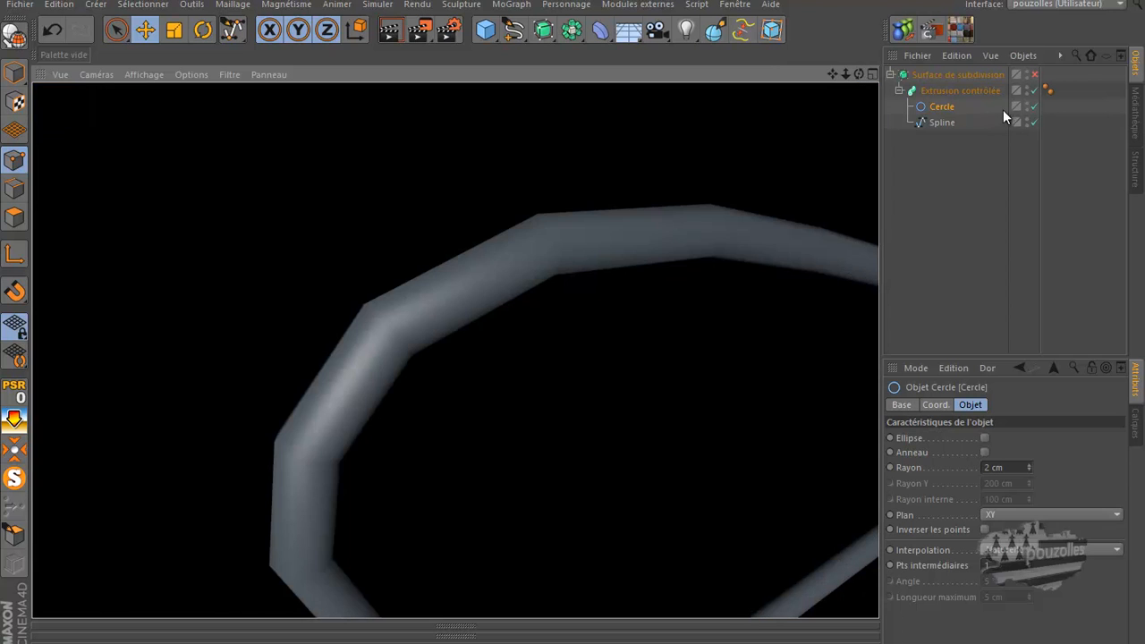
# Re-enable the Surface de subdivision and render the smoothed tube up close and from farther away.
pyautogui.click(1035, 74)
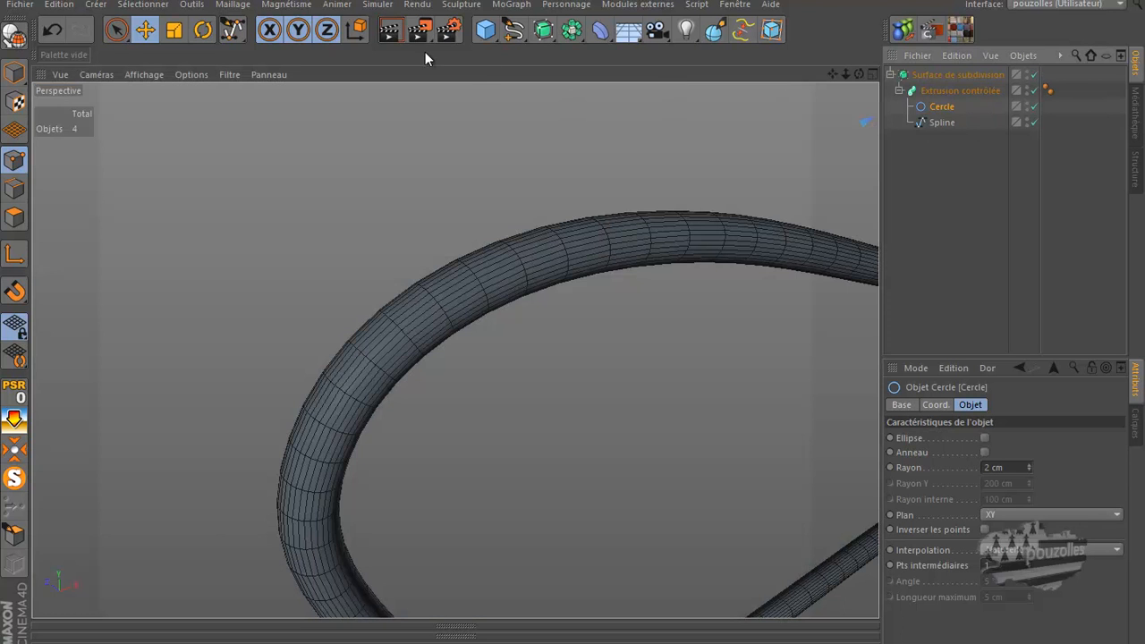
pyautogui.hotkey('ctrl', 'r')
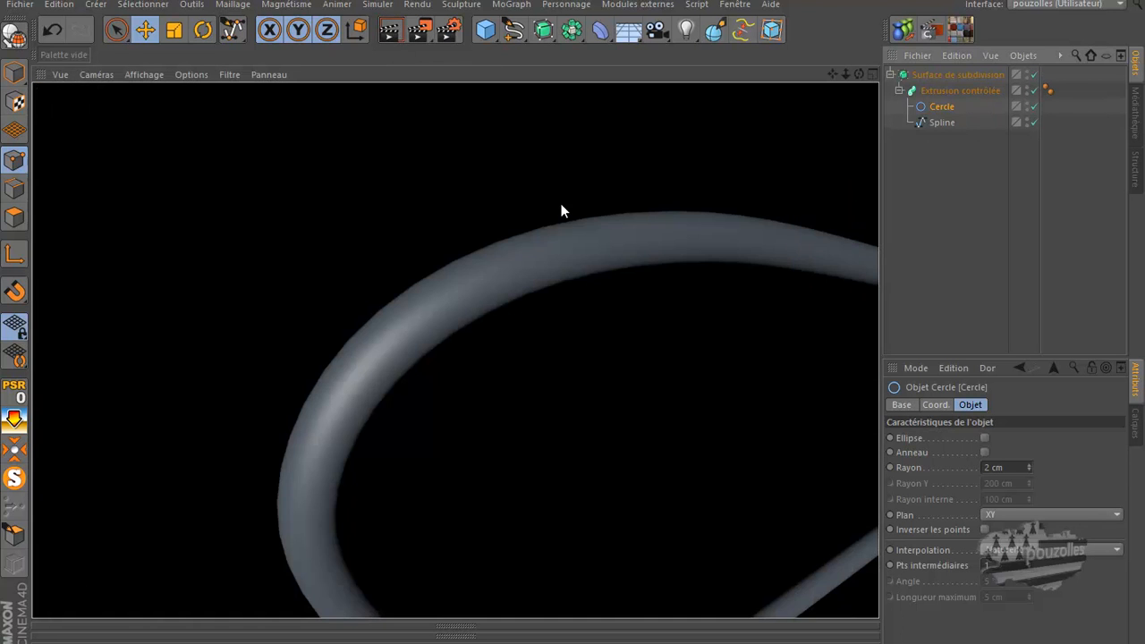
pyautogui.click(317, 257)
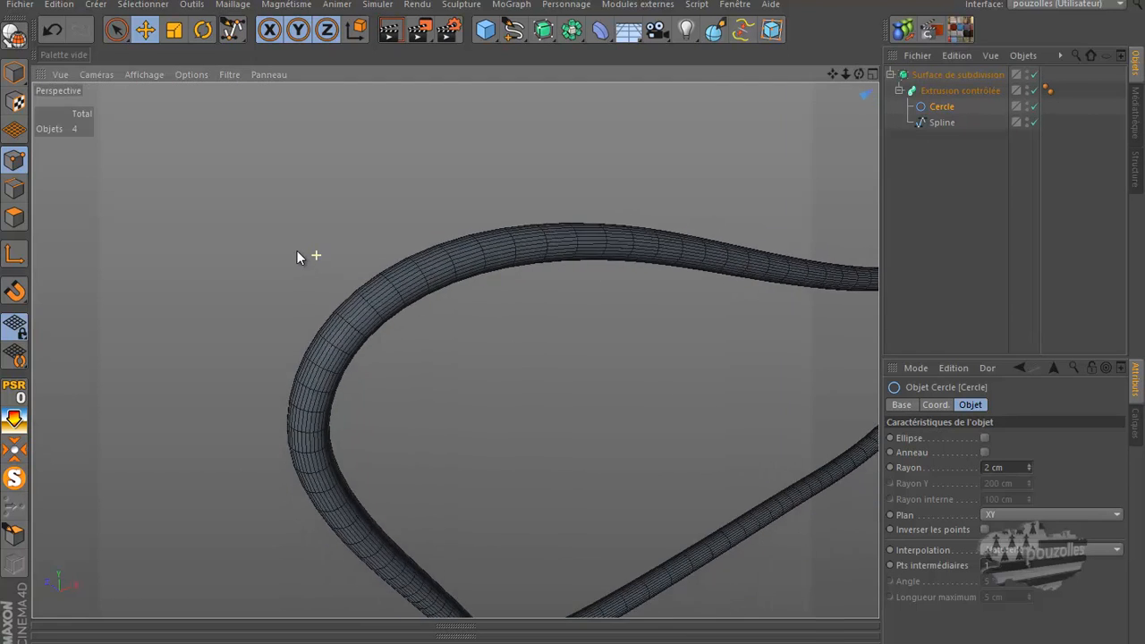
pyautogui.hotkey('ctrl', 'r')
pyautogui.keyDown('alt'); pyautogui.moveTo(262, 448); pyautogui.dragTo(252, 501); pyautogui.keyUp('alt')
pyautogui.click(382, 33)
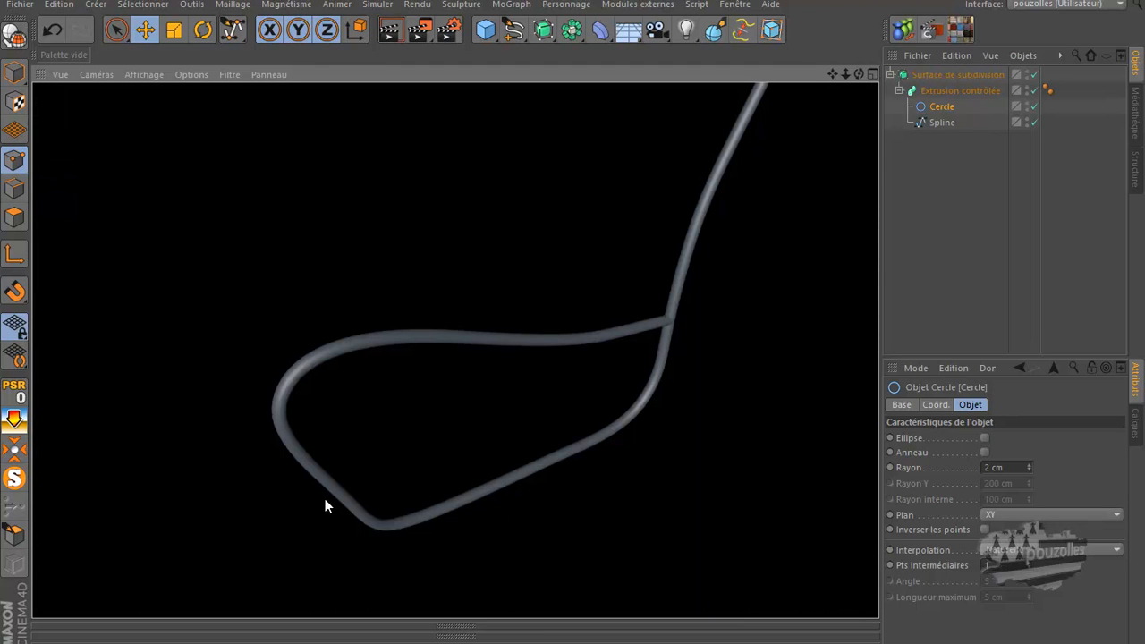
# Disable the Surface de subdivision, check the light tube mesh and move the Extrusion contrôlée out of the generator.
pyautogui.click(939, 91)
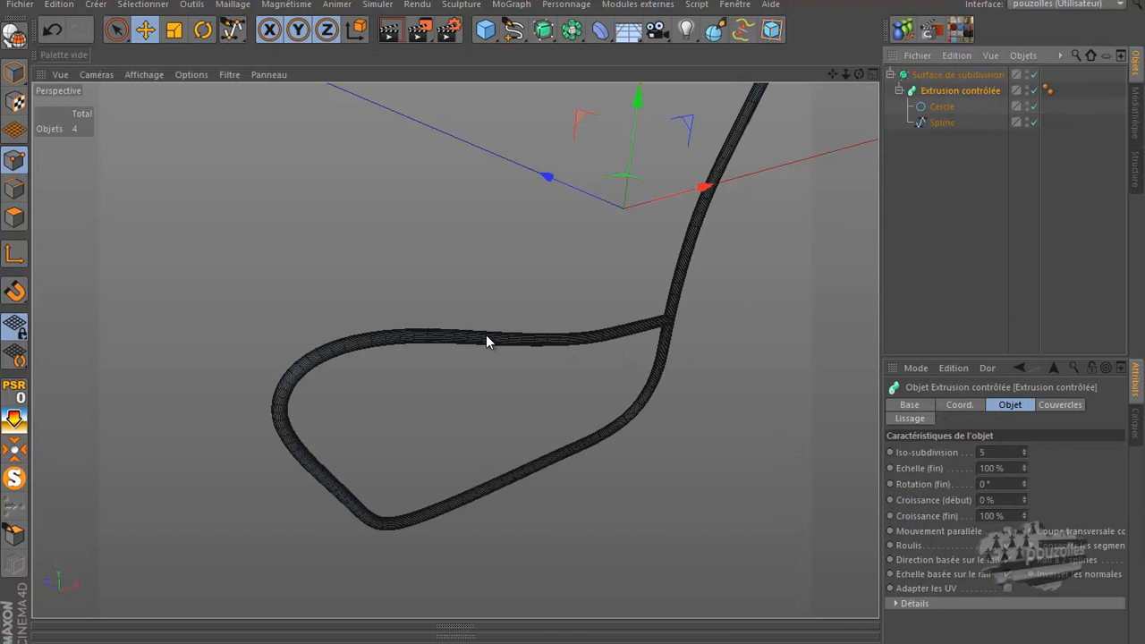
pyautogui.scroll(8, 488, 337)
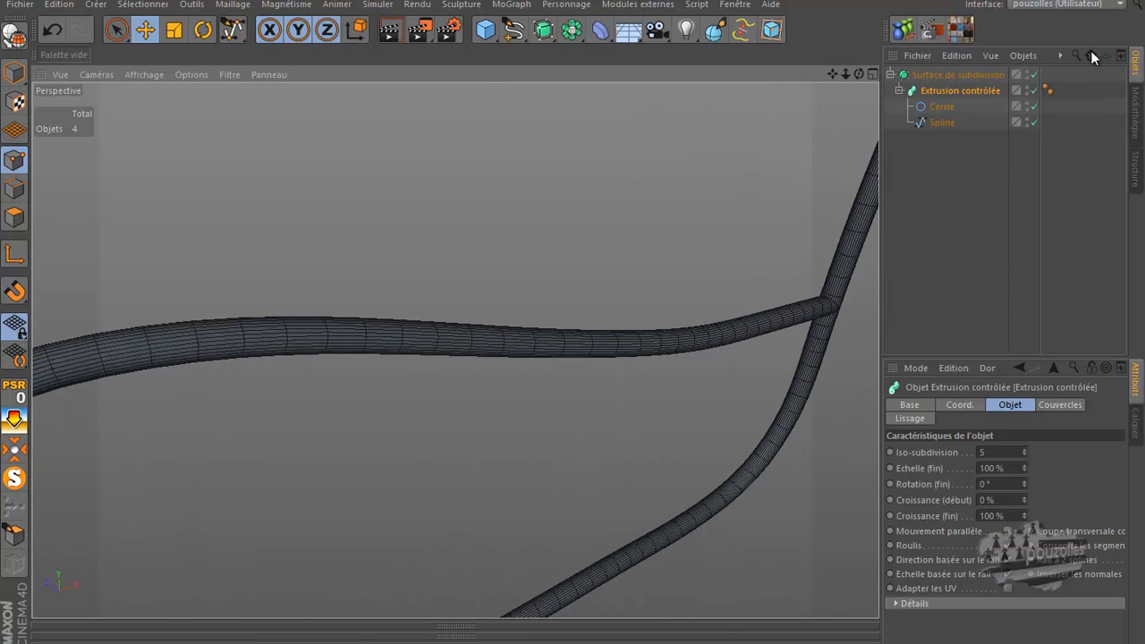
pyautogui.click(1035, 74)
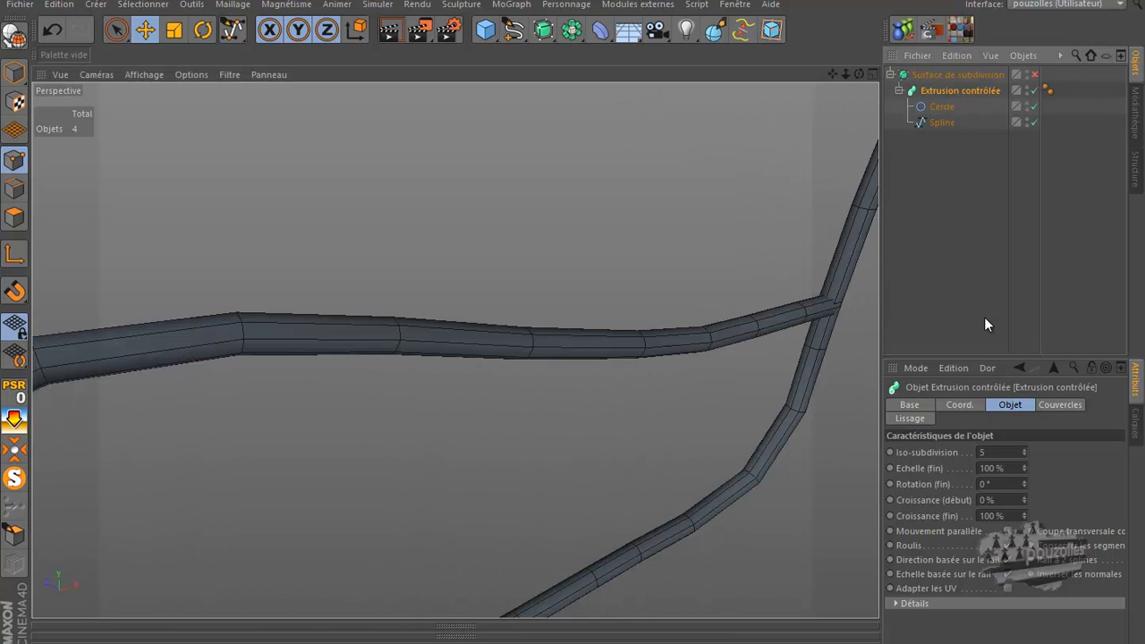
pyautogui.scroll(-5, 658, 405)
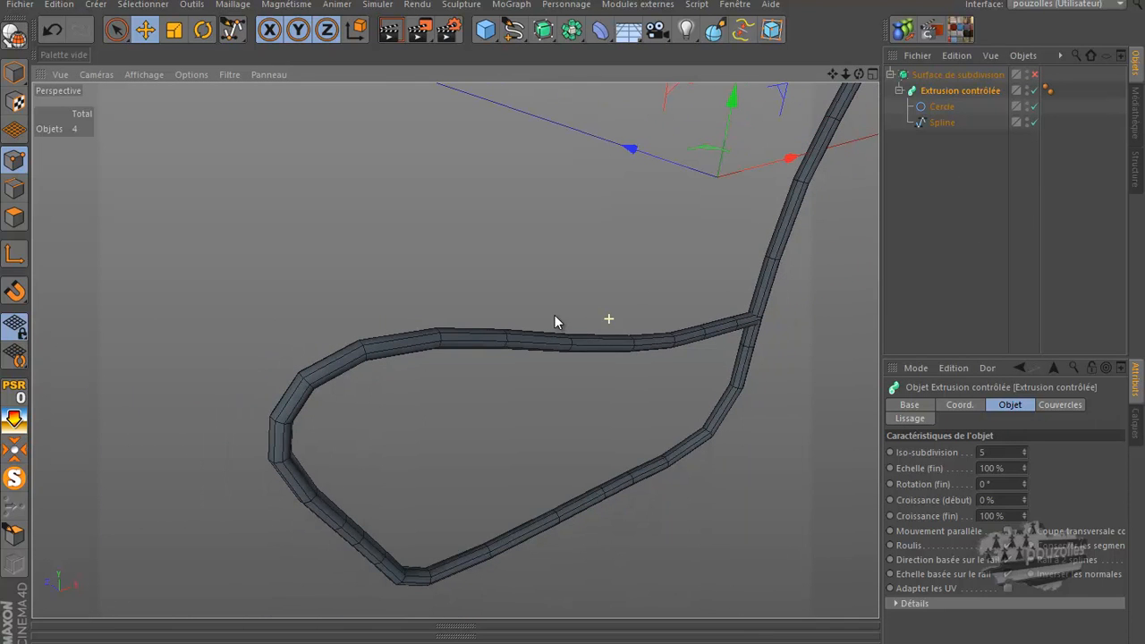
pyautogui.scroll(-1, 419, 356)
pyautogui.scroll(-3, 272, 371)
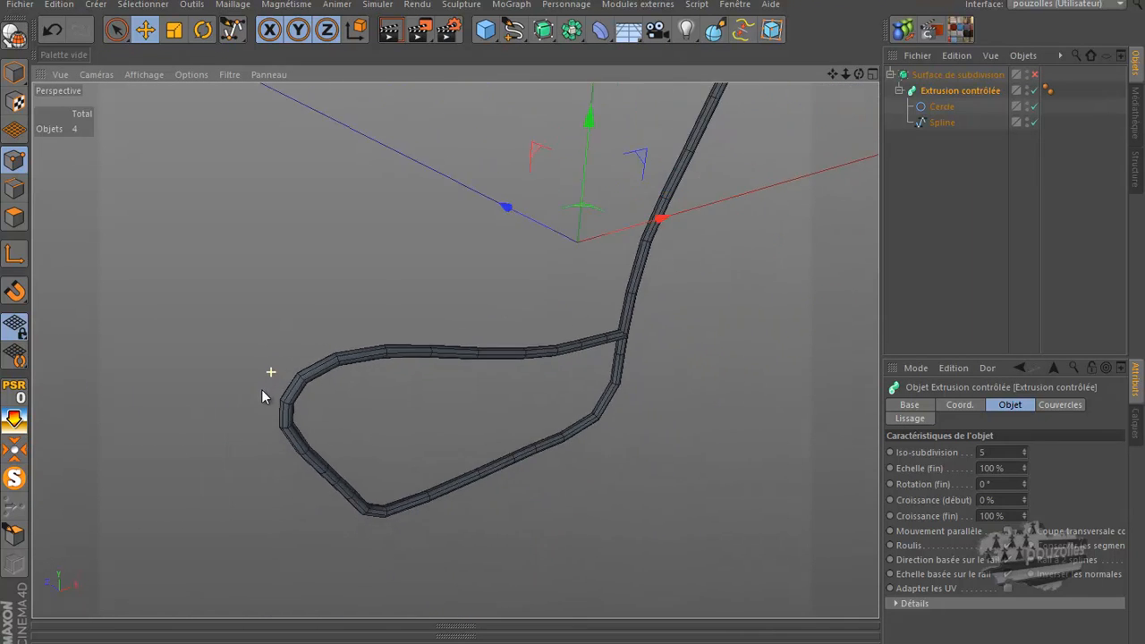
pyautogui.moveTo(931, 92); pyautogui.dragTo(929, 187)
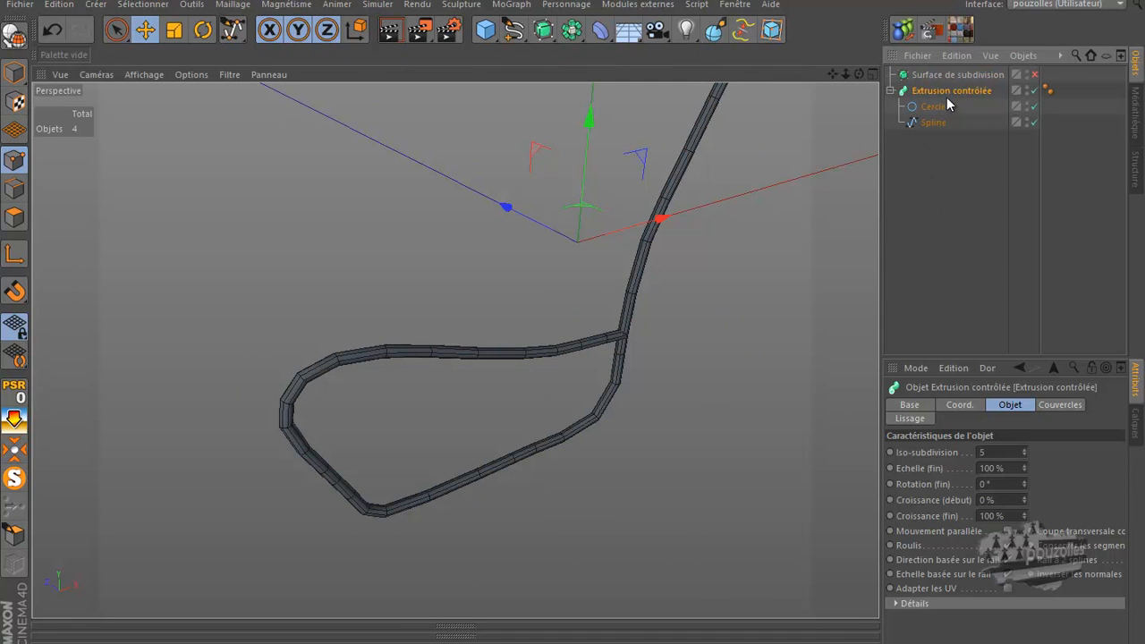
# Put the Extrusion contrôlée back inside the Surface de subdivision and view its loop from the side.
pyautogui.moveTo(949, 85); pyautogui.dragTo(953, 73)
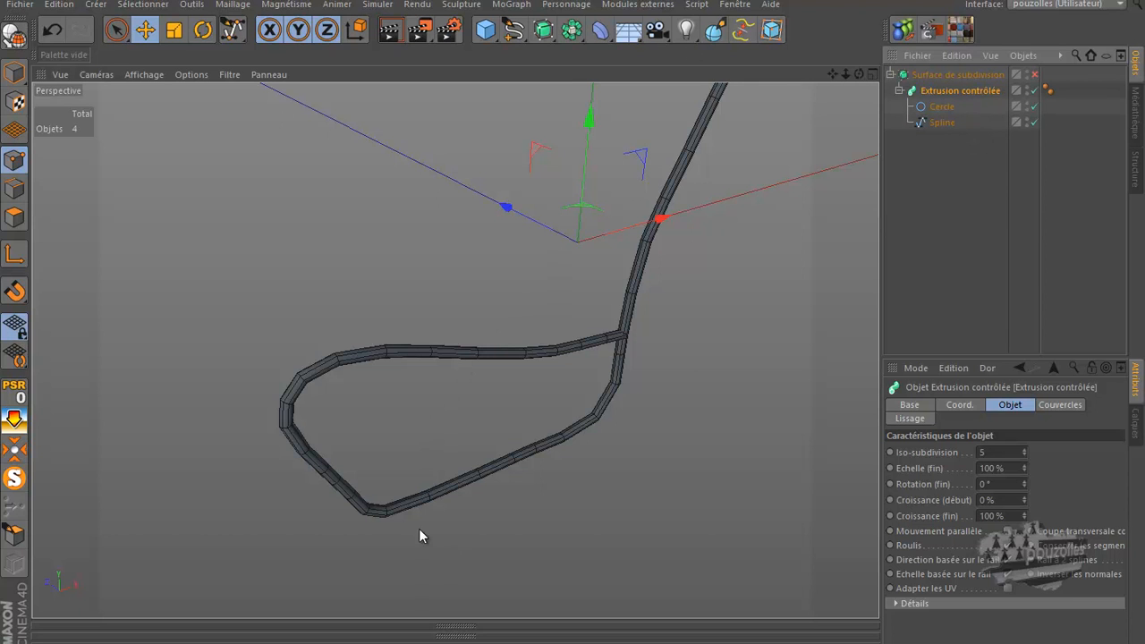
pyautogui.scroll(3, 408, 505)
pyautogui.moveTo(861, 77); pyautogui.dragTo(571, 322)
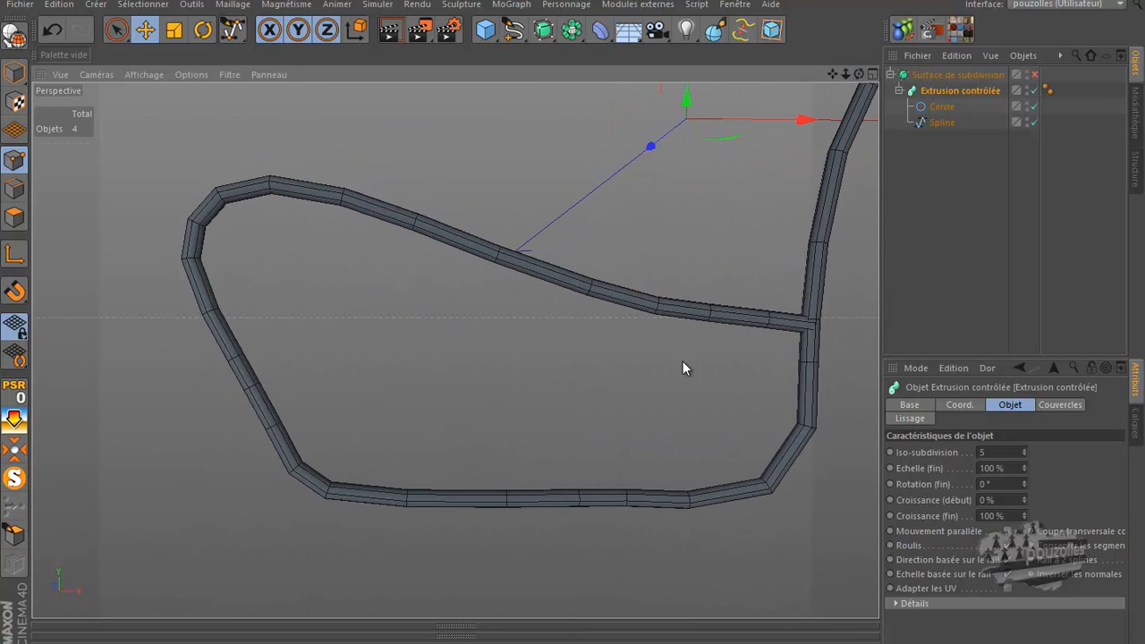
# Clear the background reference image from the Avant view and display the tube as Fil de fer wireframe.
pyautogui.middleClick(214, 407)
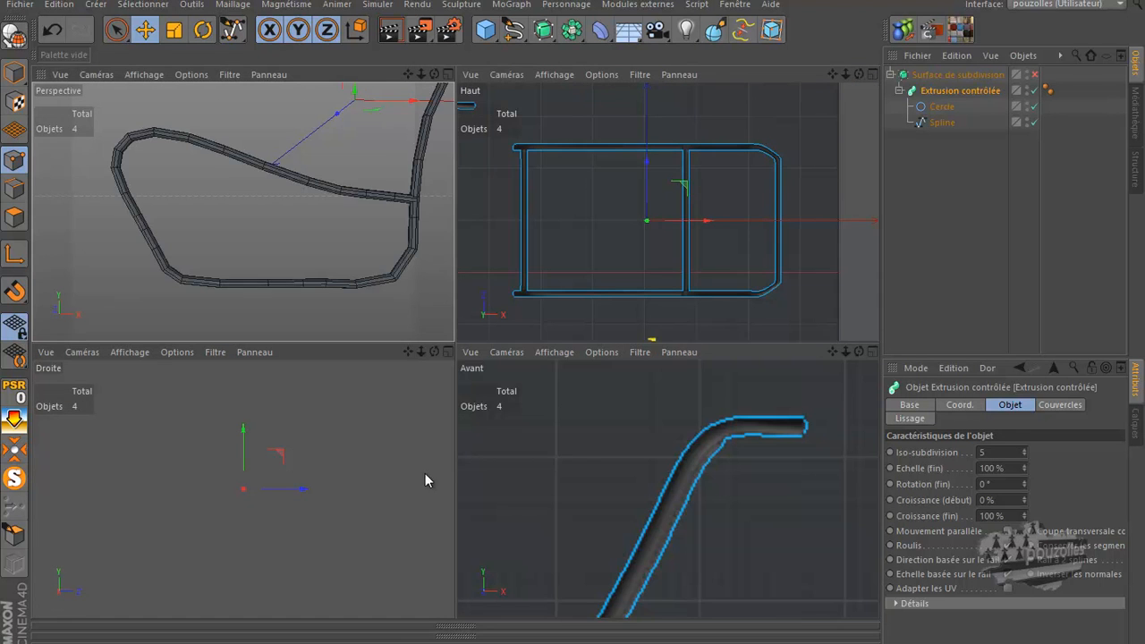
pyautogui.middleClick(532, 440)
pyautogui.scroll(-5, 584, 259)
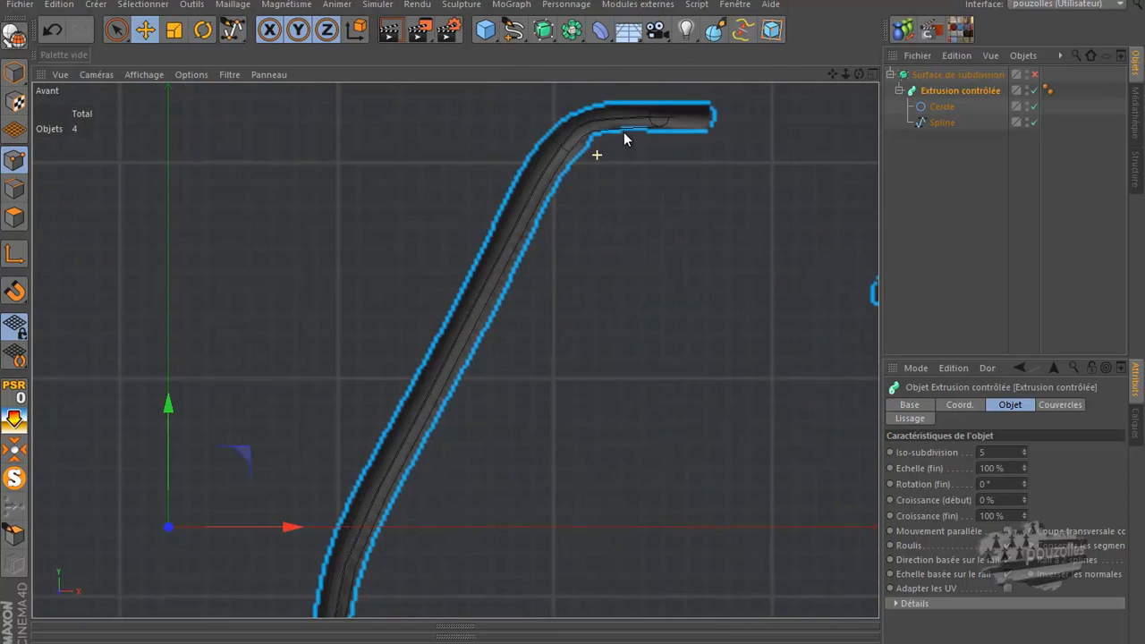
pyautogui.scroll(-3, 666, 142)
pyautogui.scroll(6, 367, 380)
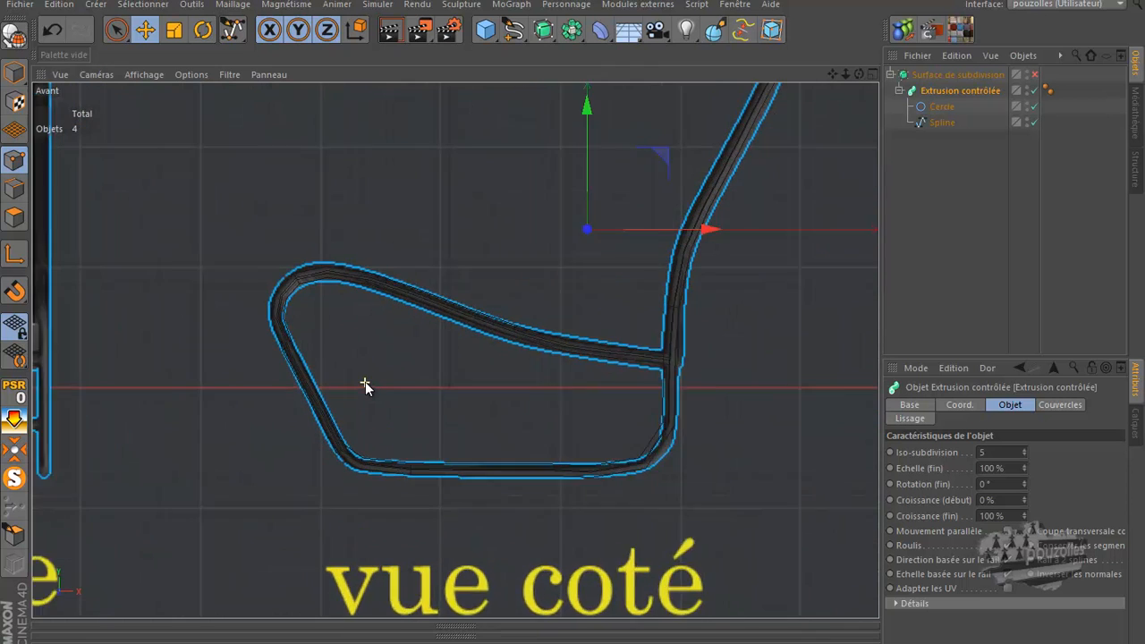
pyautogui.scroll(4, 363, 390)
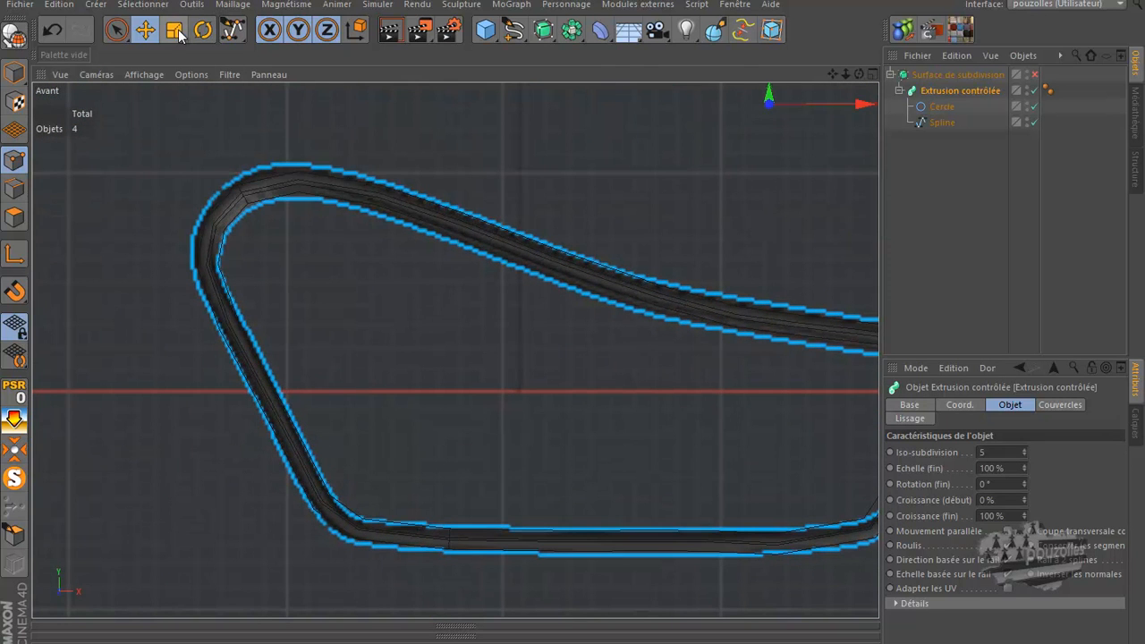
pyautogui.click(188, 76)
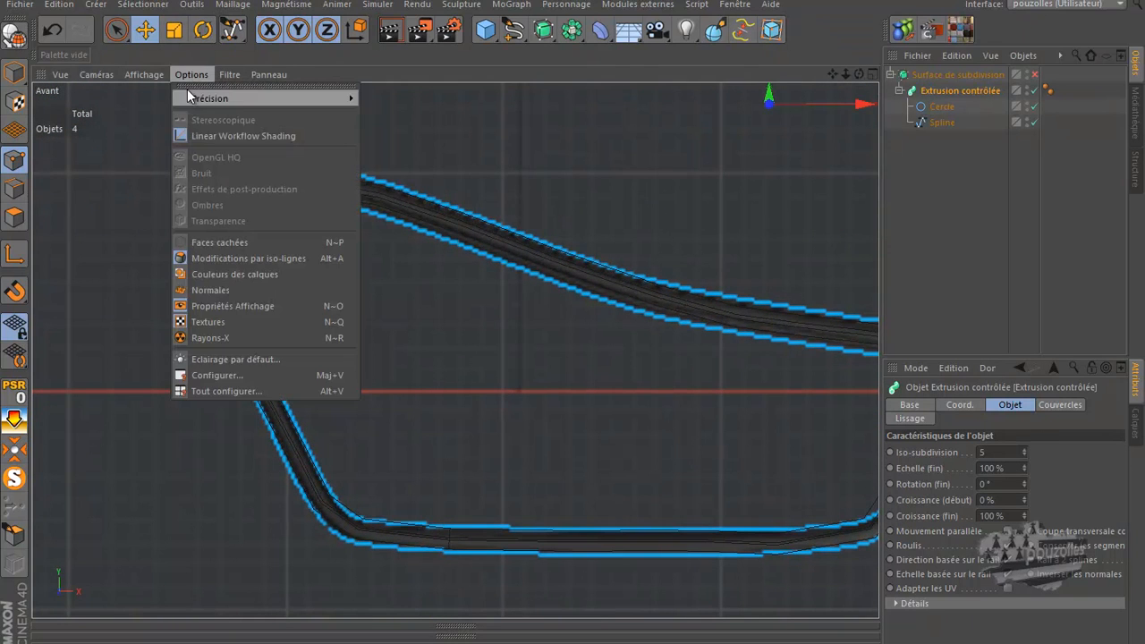
pyautogui.click(217, 392)
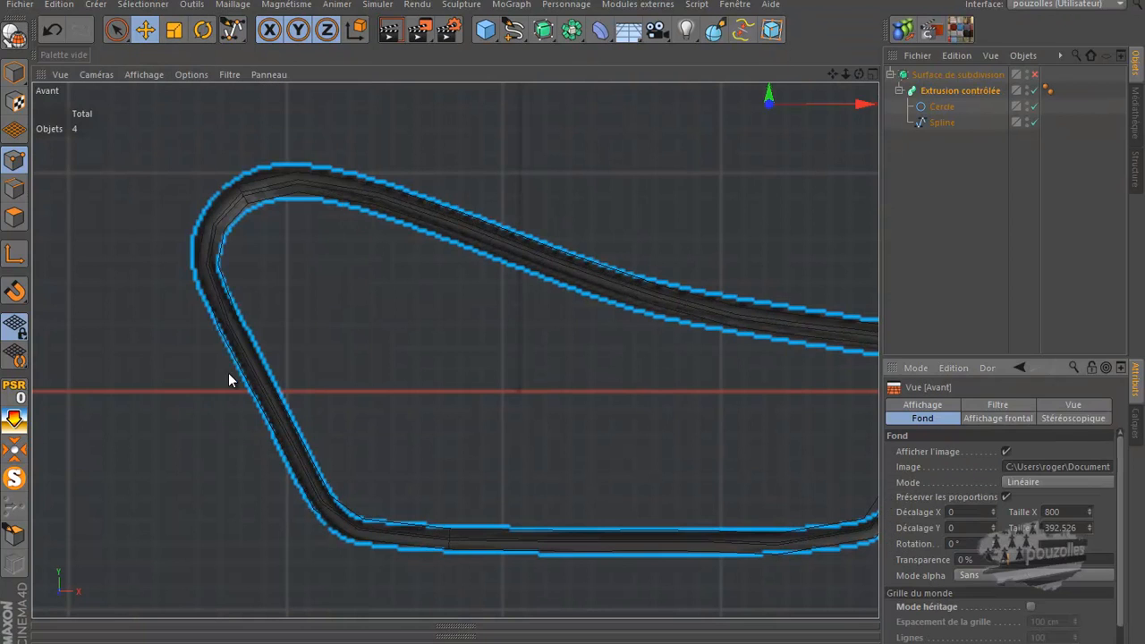
pyautogui.click(1044, 467)
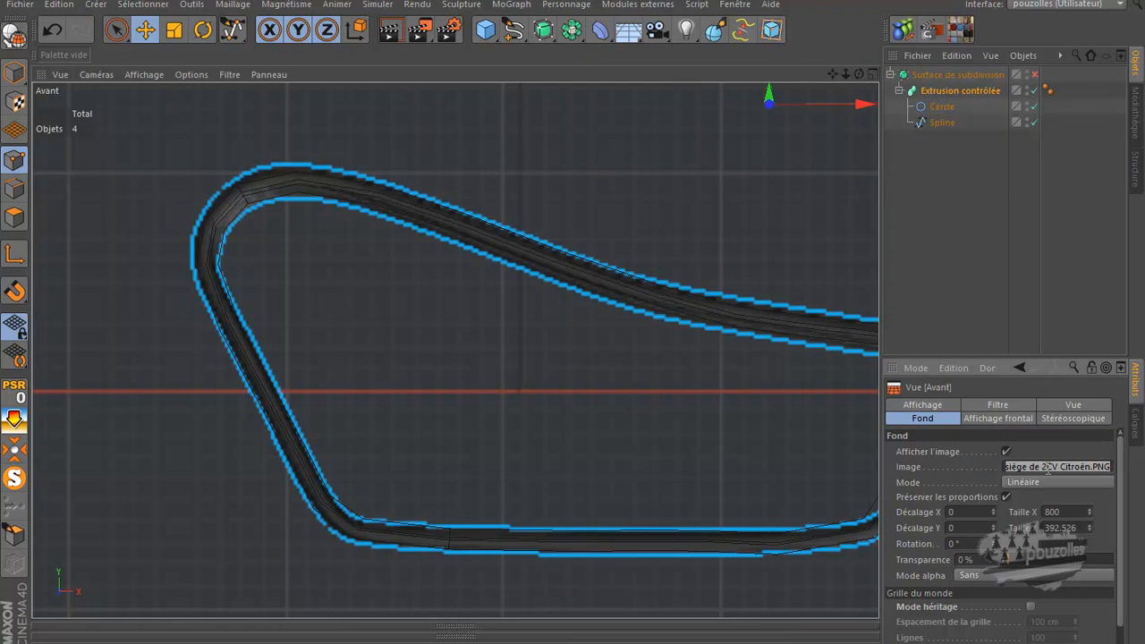
pyautogui.hotkey('ctrl', 'a')
pyautogui.press('BackSpace')
pyautogui.press('Return')
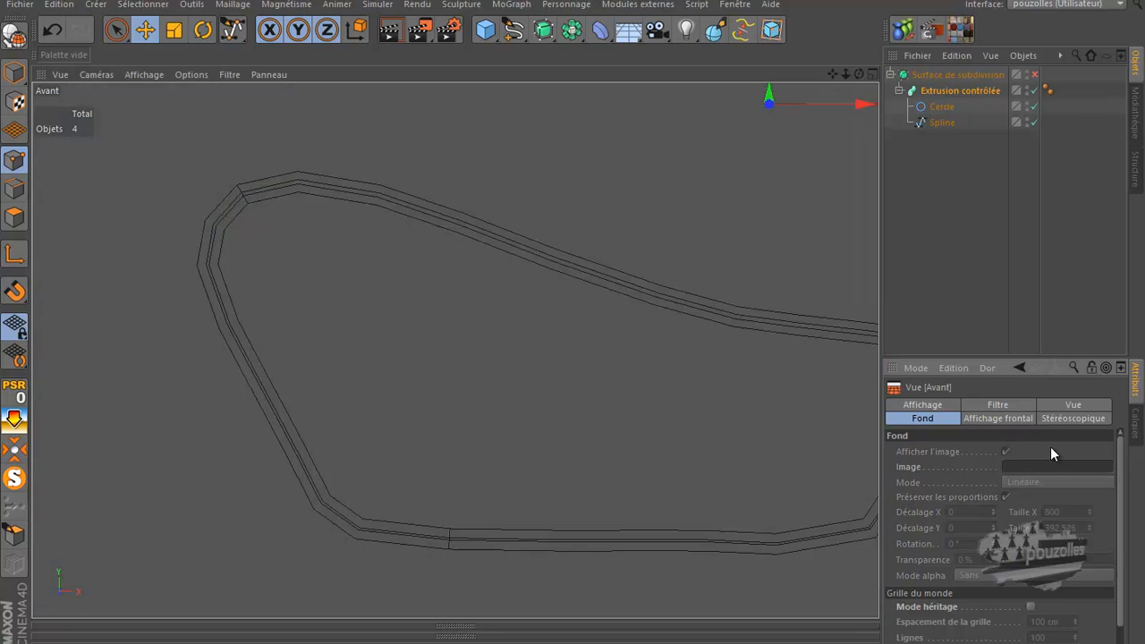
pyautogui.click(146, 75)
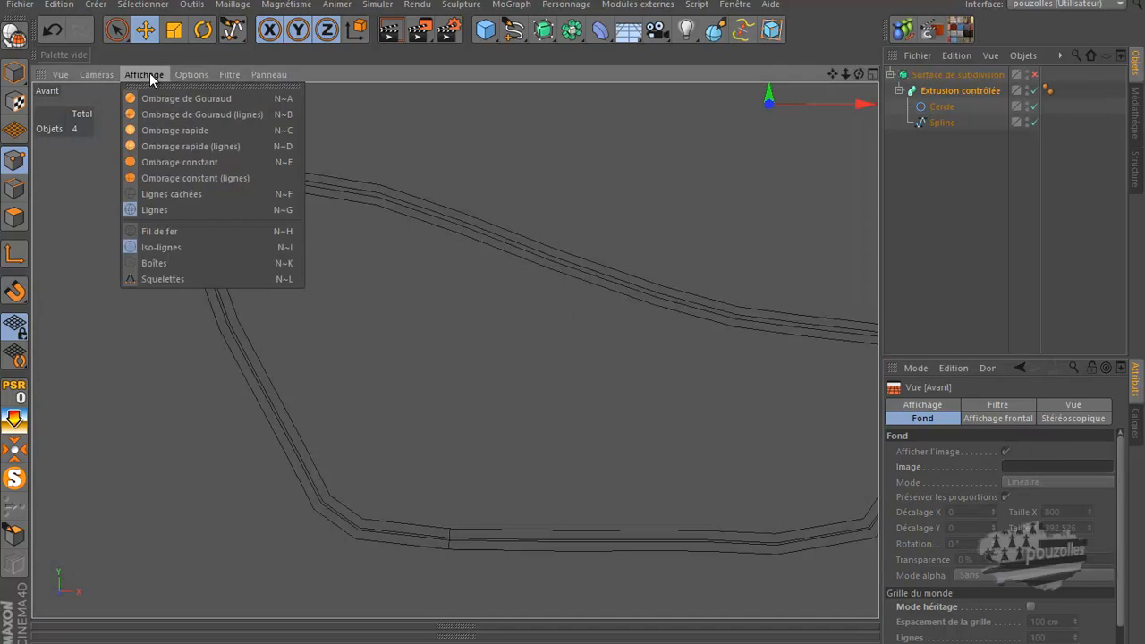
pyautogui.click(160, 226)
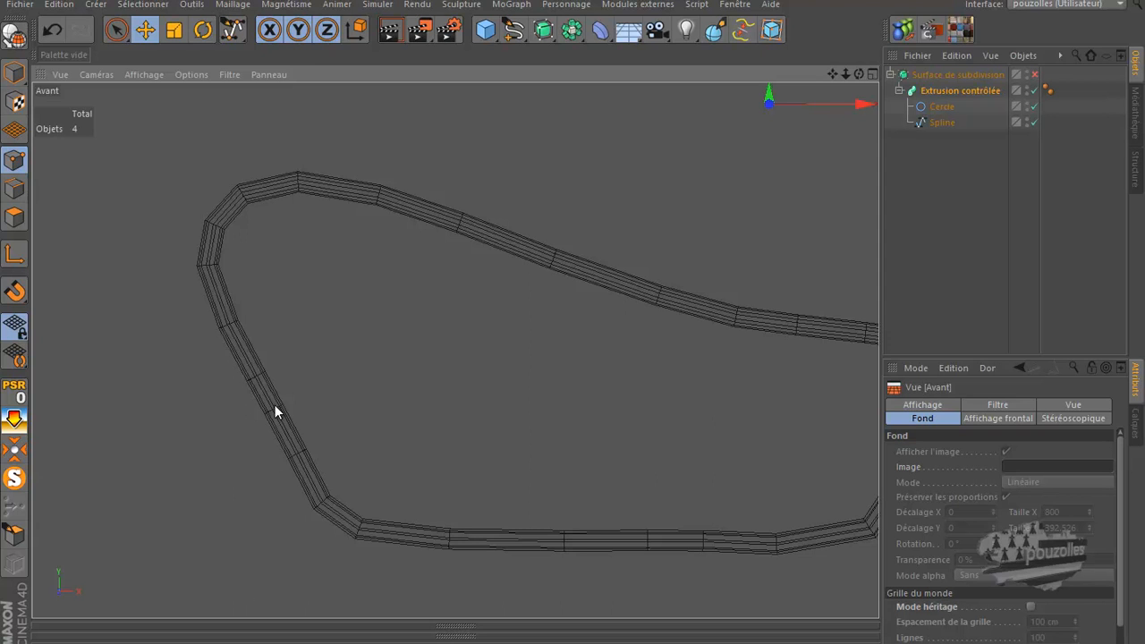
# Convert the Extrusion contrôlée into an editable polygon object, with edge mode active.
pyautogui.click(14, 190)
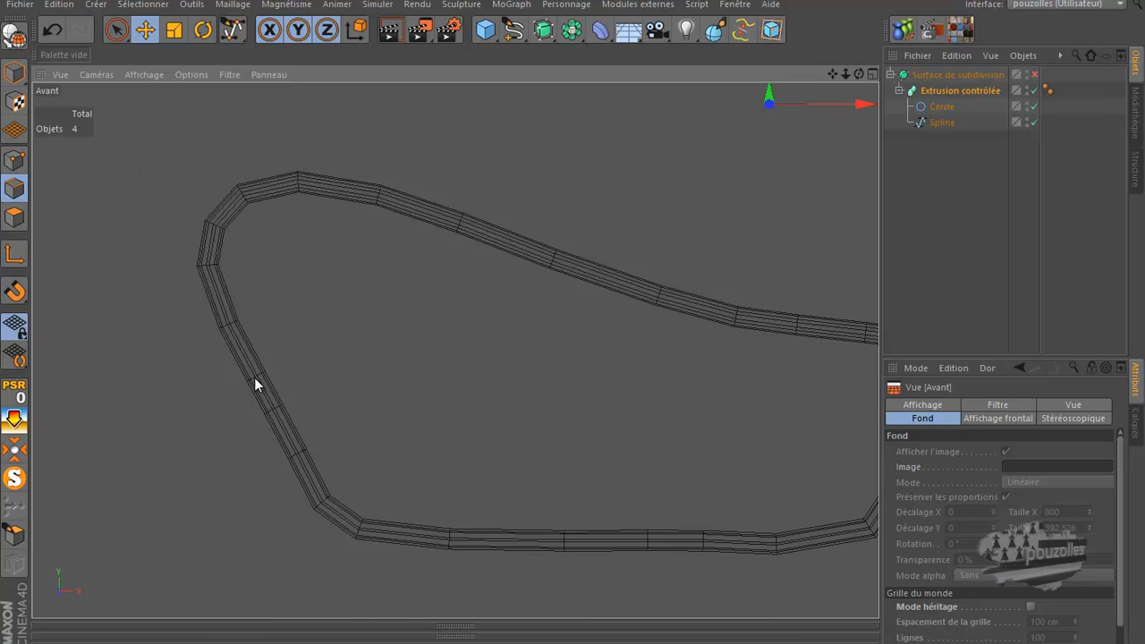
pyautogui.click(943, 88)
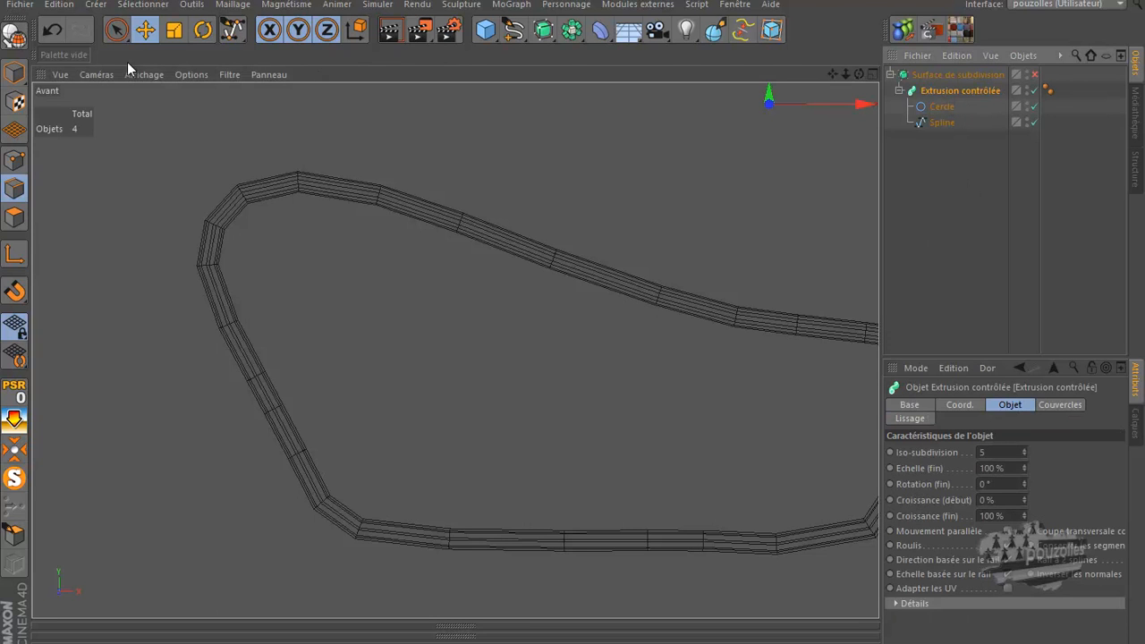
pyautogui.click(14, 36)
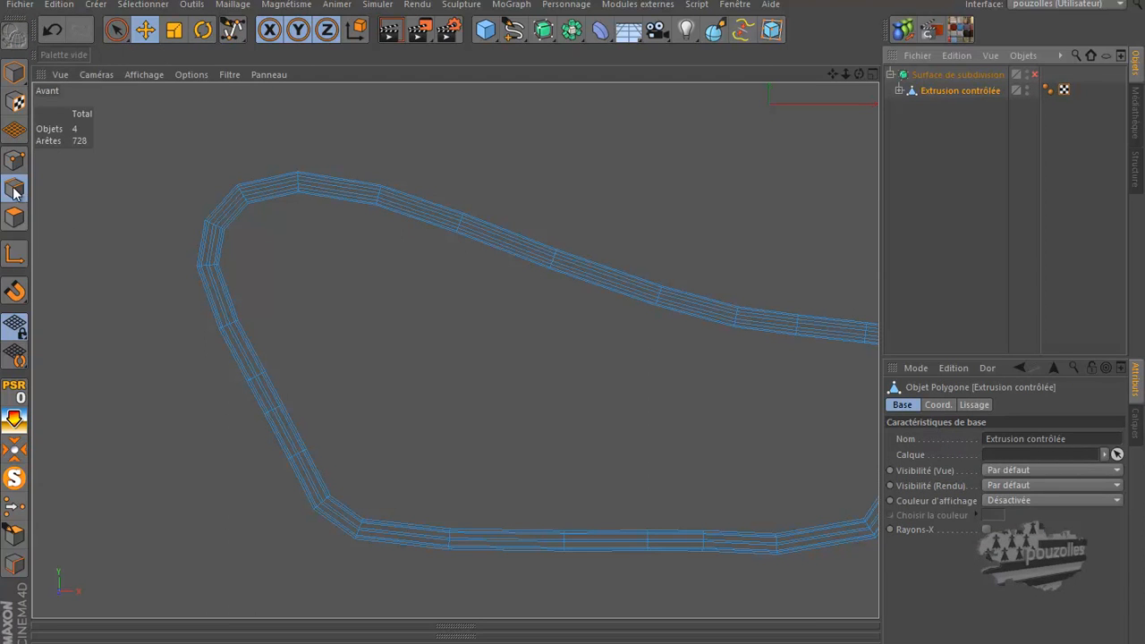
# Loop-select the three intermediate edge rings on the frame's sloping front tube, with Arrêter aux délimitations off, and dissolve them.
pyautogui.press('u')
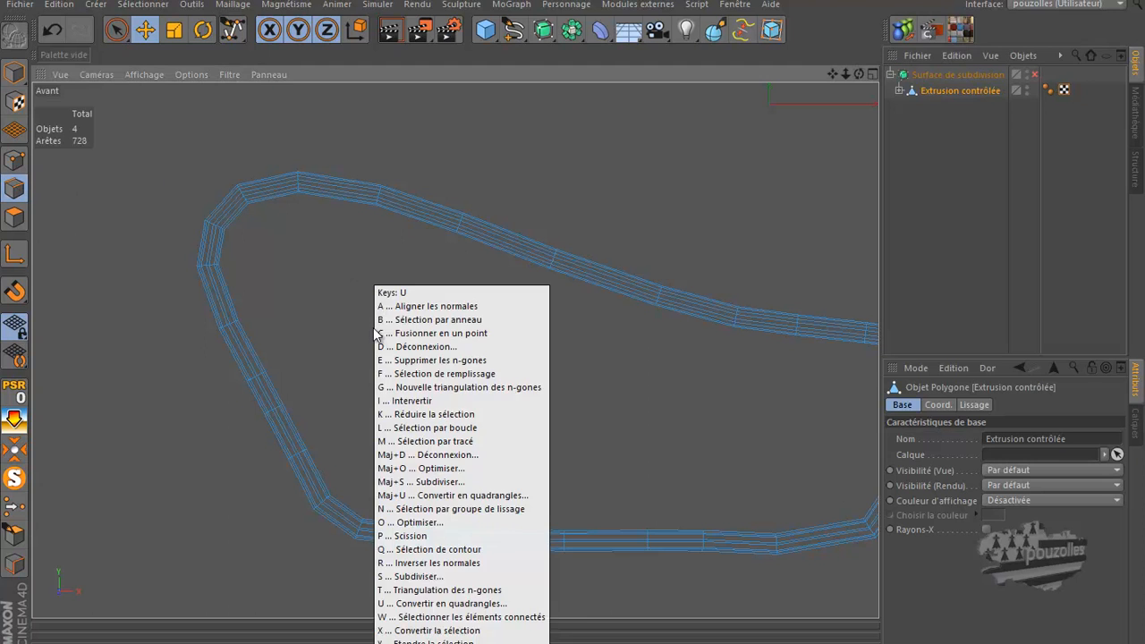
pyautogui.press('l')
pyautogui.click(1025, 425)
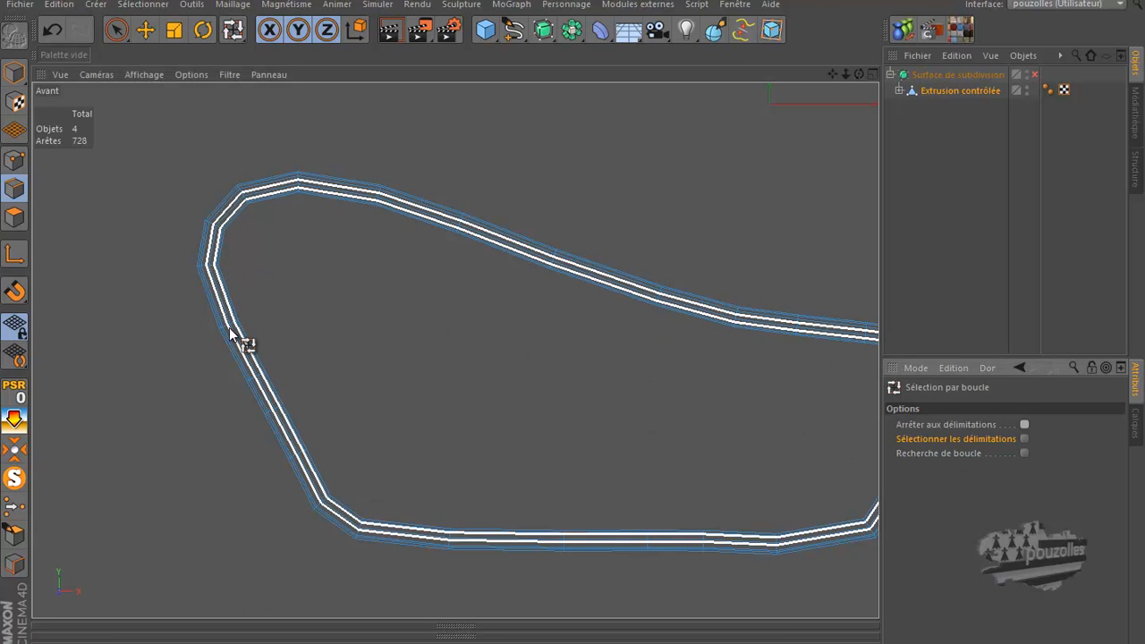
pyautogui.click(259, 375)
pyautogui.keyDown('shift'); pyautogui.click(275, 410); pyautogui.keyUp('shift')
pyautogui.keyDown('shift'); pyautogui.click(299, 452); pyautogui.keyUp('shift')
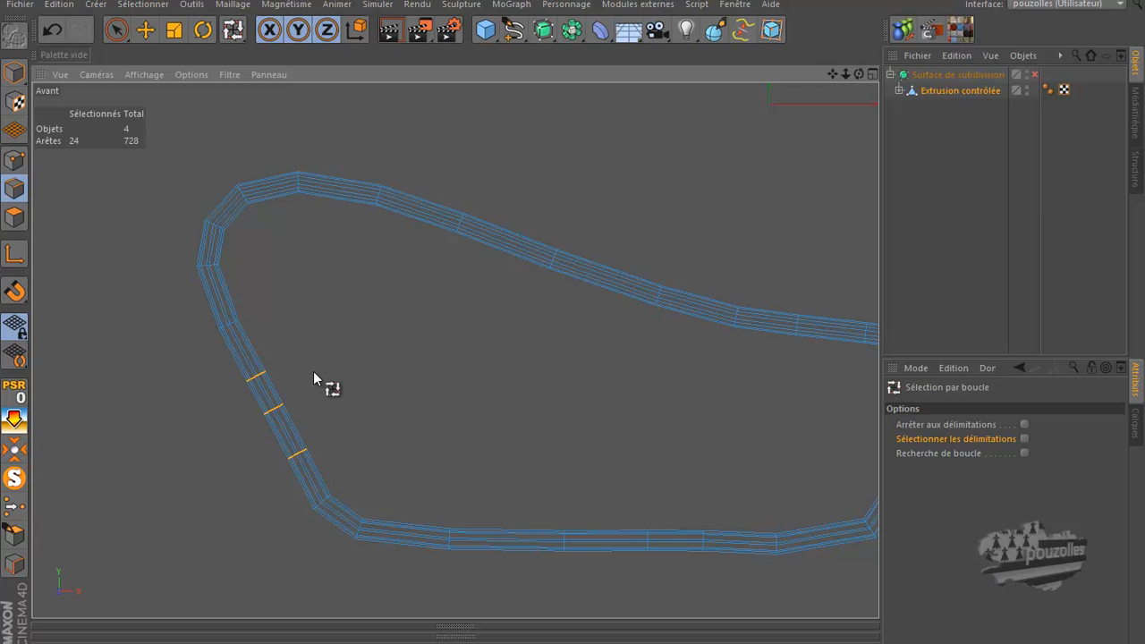
pyautogui.rightClick(351, 288)
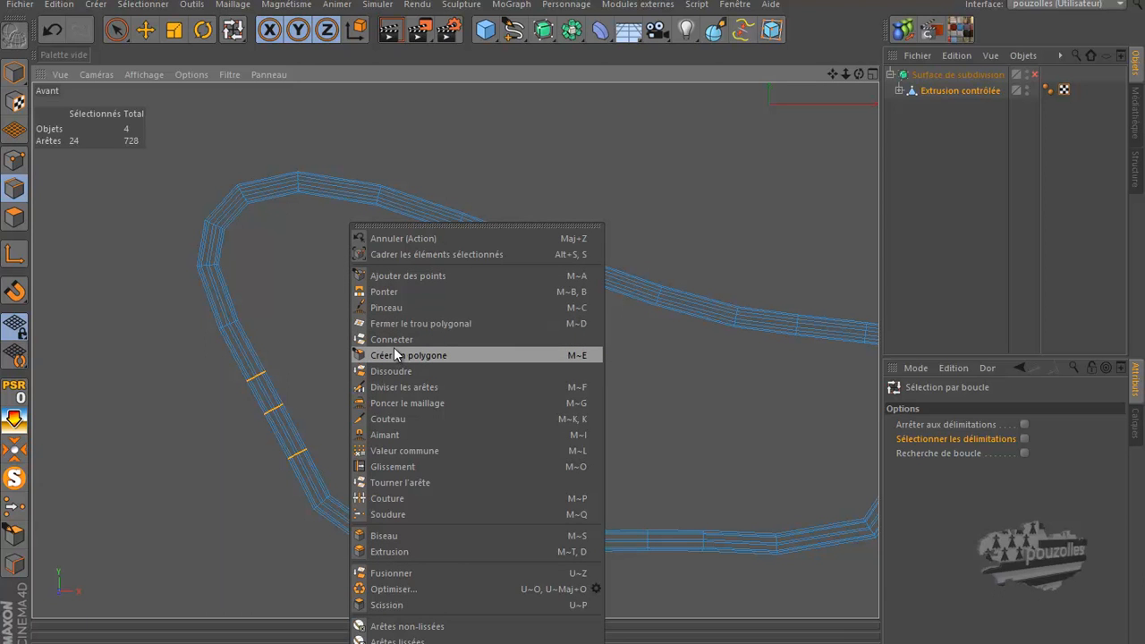
pyautogui.click(399, 371)
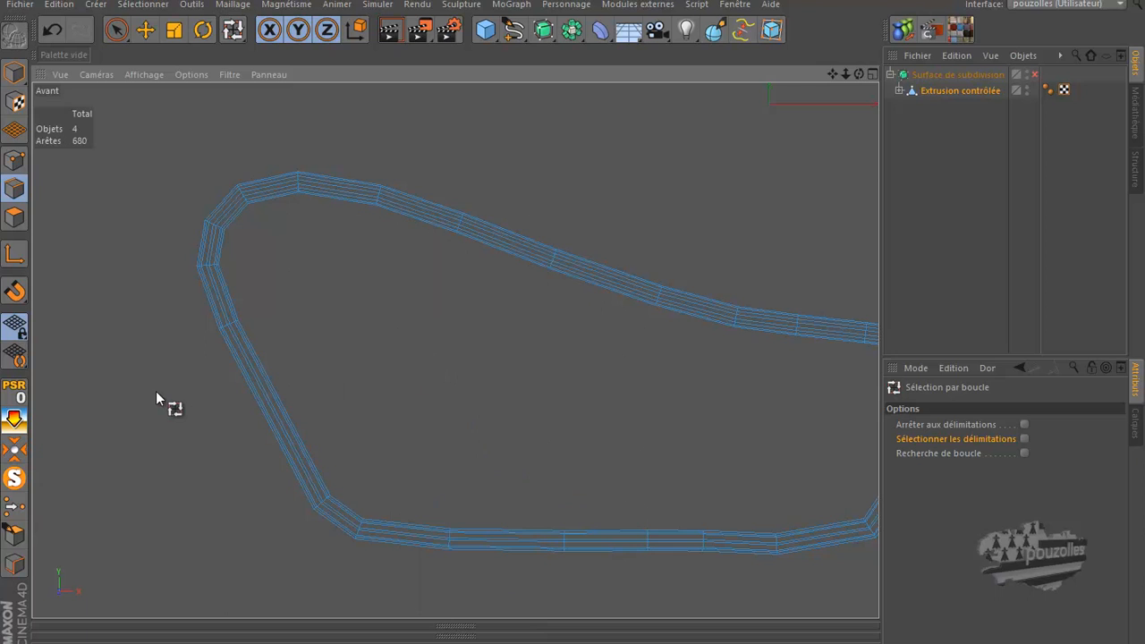
# Loop-select the four intermediate edge rings along the straight bottom tube and dissolve them.
pyautogui.scroll(-4, 155, 391)
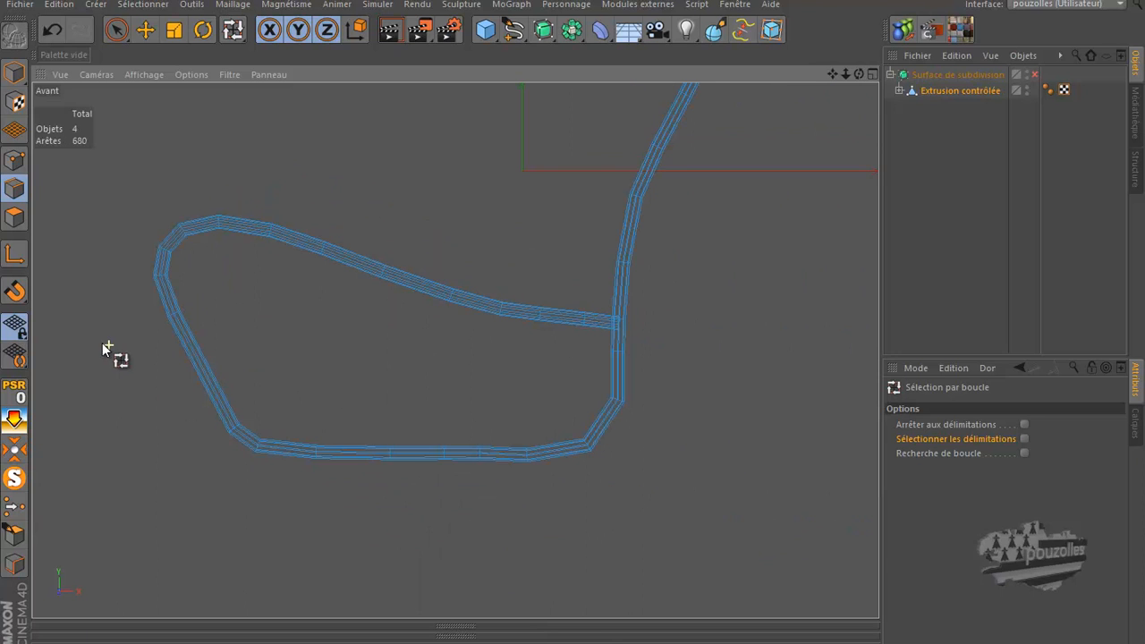
pyautogui.scroll(3, 523, 465)
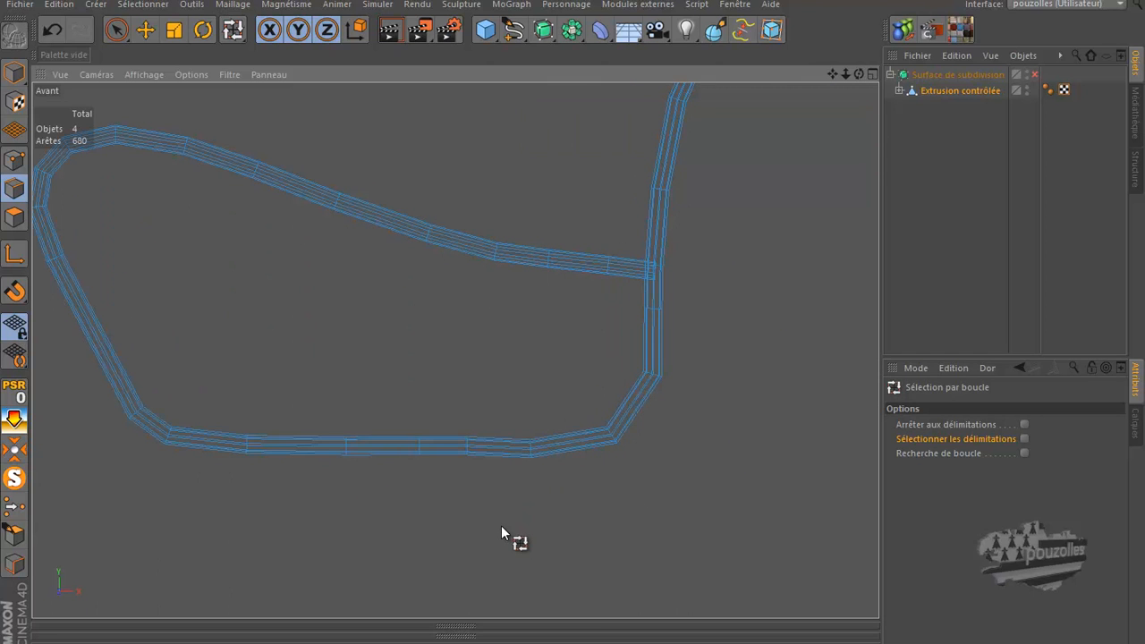
pyautogui.click(247, 444)
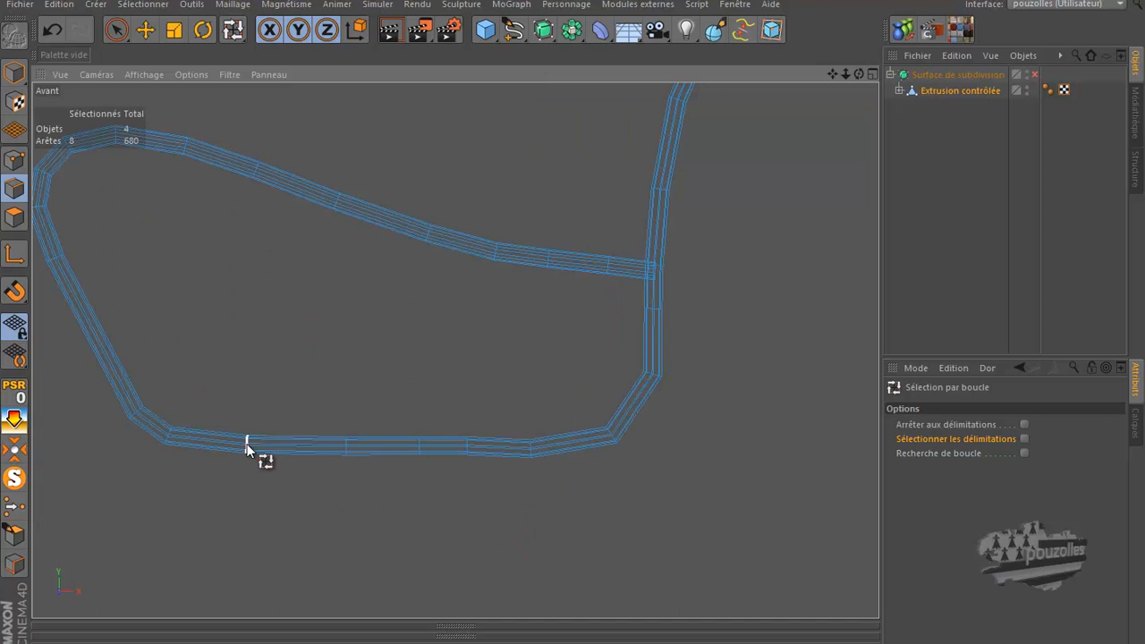
pyautogui.keyDown('shift'); pyautogui.click(347, 446); pyautogui.keyUp('shift')
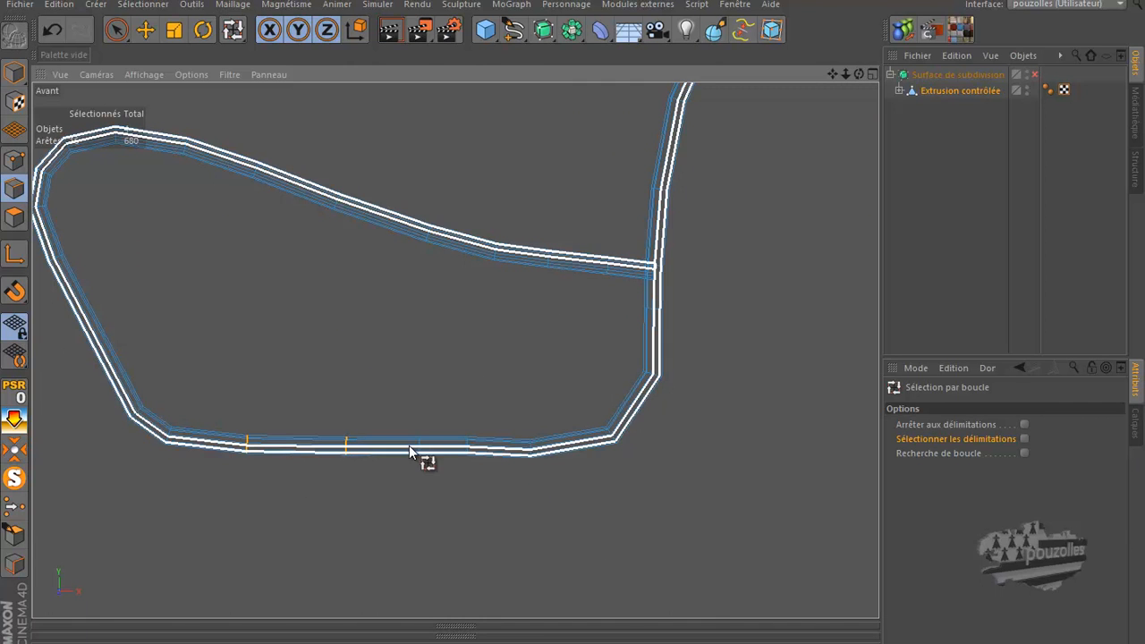
pyautogui.keyDown('shift'); pyautogui.click(417, 445); pyautogui.keyUp('shift')
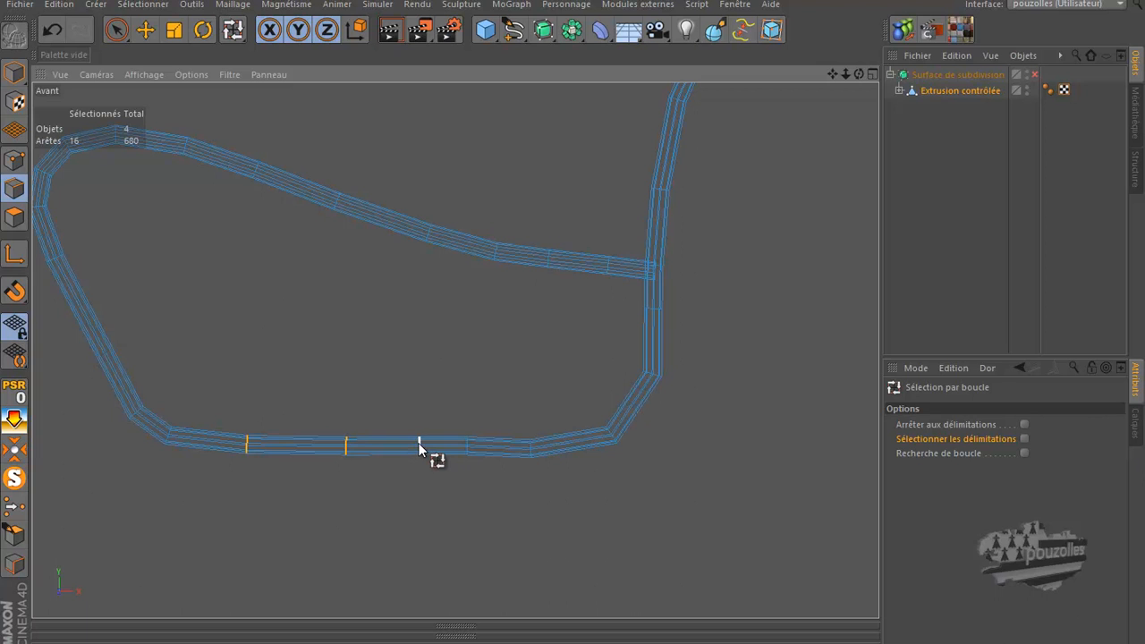
pyautogui.rightClick(464, 503)
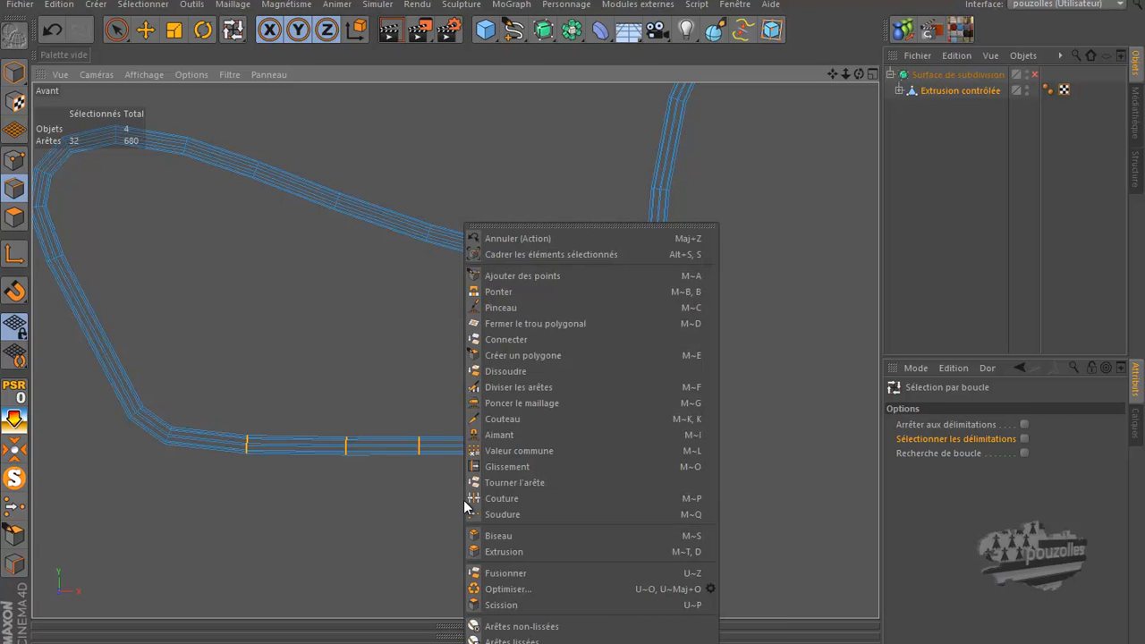
pyautogui.click(517, 387)
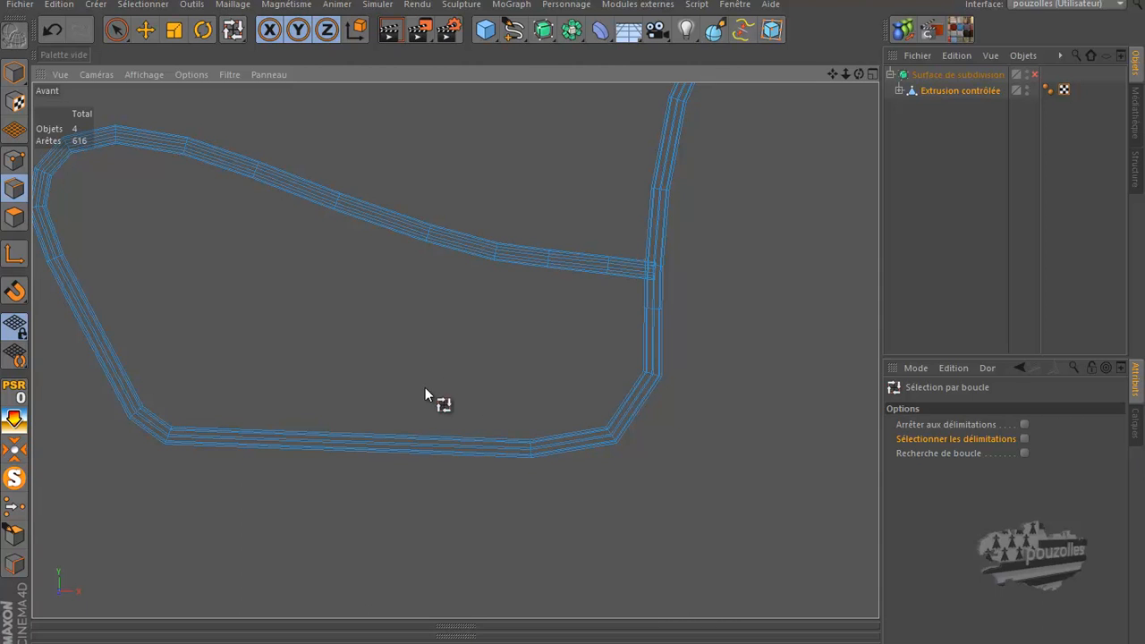
# Dissolve one intermediate edge ring on the upper seat tube, near its junction with the backrest.
pyautogui.scroll(-1, 712, 397)
pyautogui.scroll(-1, 712, 396)
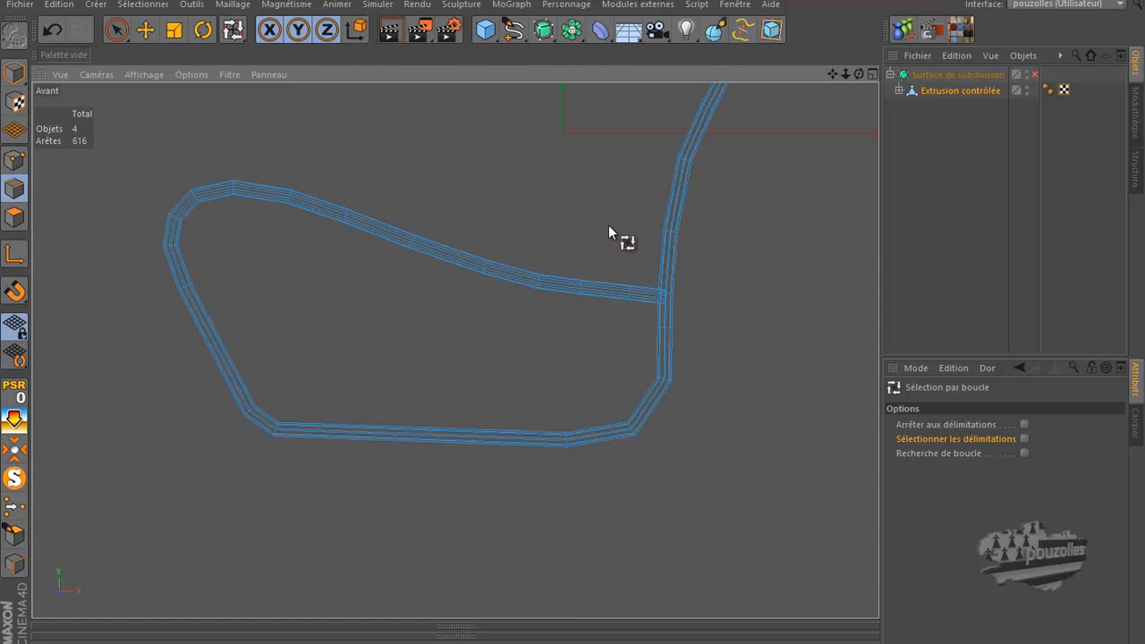
pyautogui.click(582, 283)
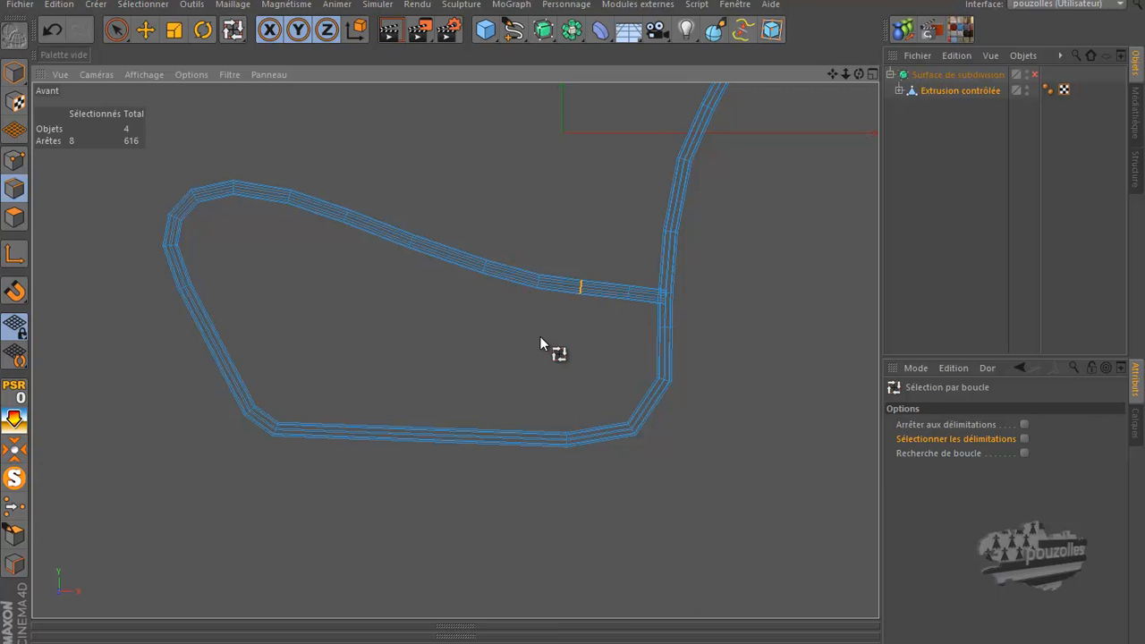
pyautogui.rightClick(540, 335)
pyautogui.click(593, 369)
# Loop-select the six intermediate edge rings along the straight part of the backrest tube and dissolve them.
pyautogui.scroll(-5, 462, 347)
pyautogui.scroll(5, 662, 96)
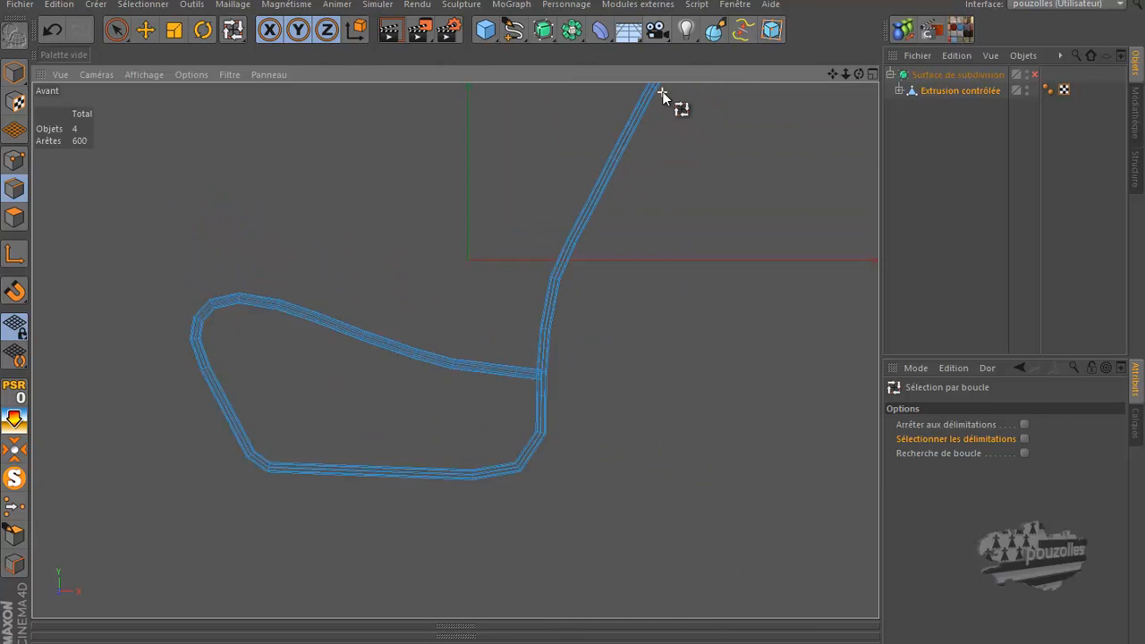
pyautogui.click(547, 287)
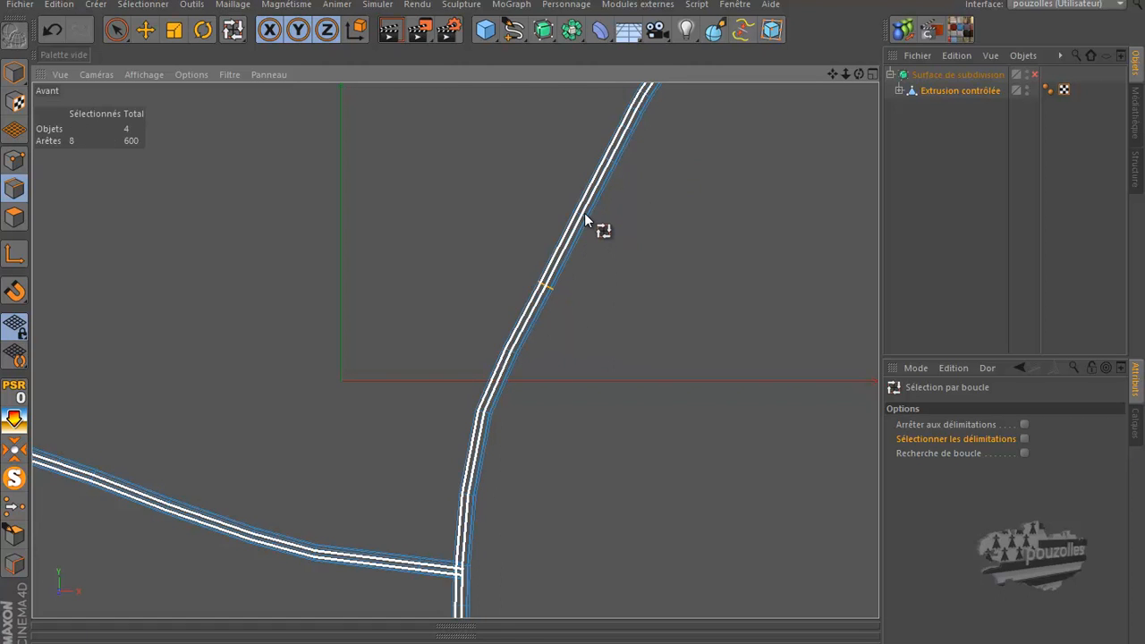
pyautogui.keyDown('shift'); pyautogui.click(584, 214); pyautogui.keyUp('shift')
pyautogui.keyDown('shift'); pyautogui.click(611, 160); pyautogui.keyUp('shift')
pyautogui.moveTo(834, 71); pyautogui.dragTo(570, 328)
pyautogui.keyDown('shift'); pyautogui.click(575, 237); pyautogui.keyUp('shift')
pyautogui.keyDown('shift'); pyautogui.click(583, 219); pyautogui.keyUp('shift')
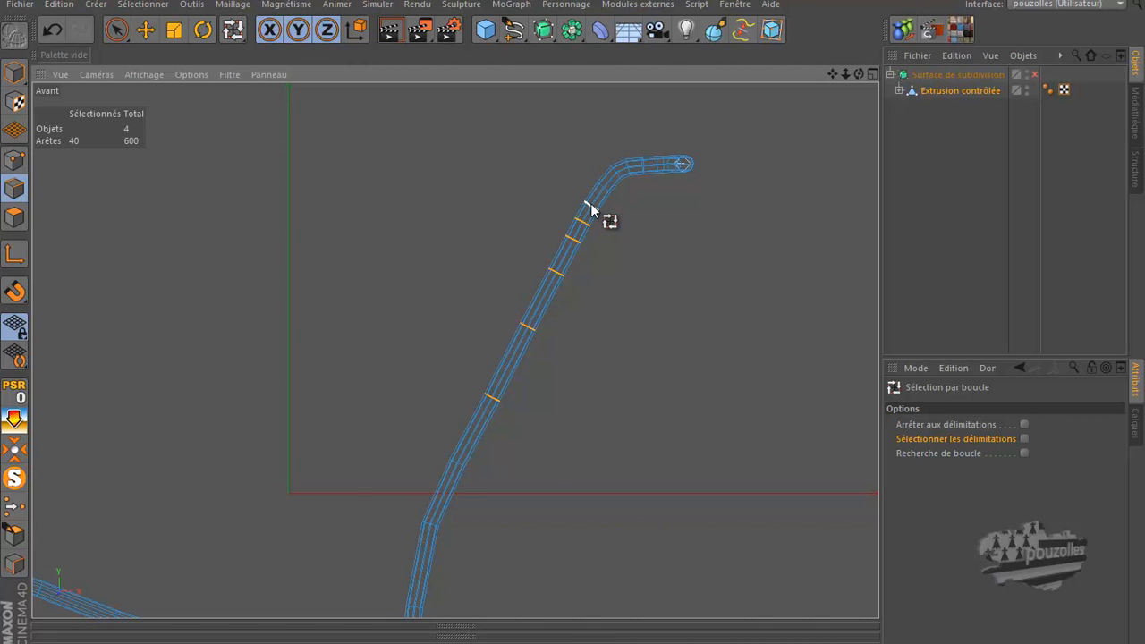
pyautogui.rightClick(679, 242)
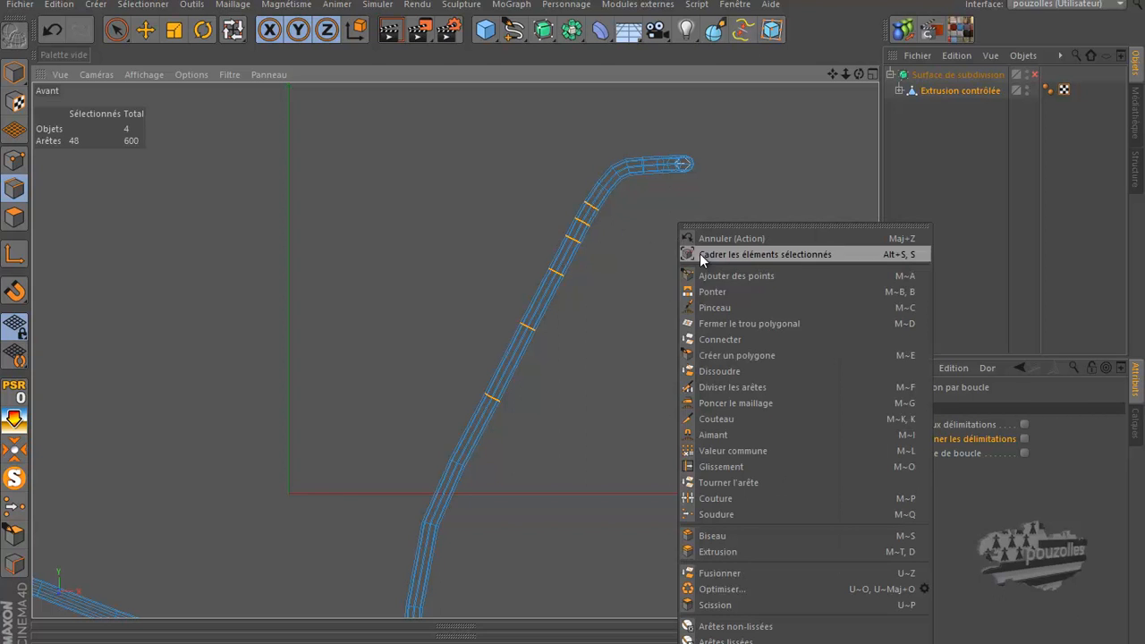
pyautogui.click(720, 370)
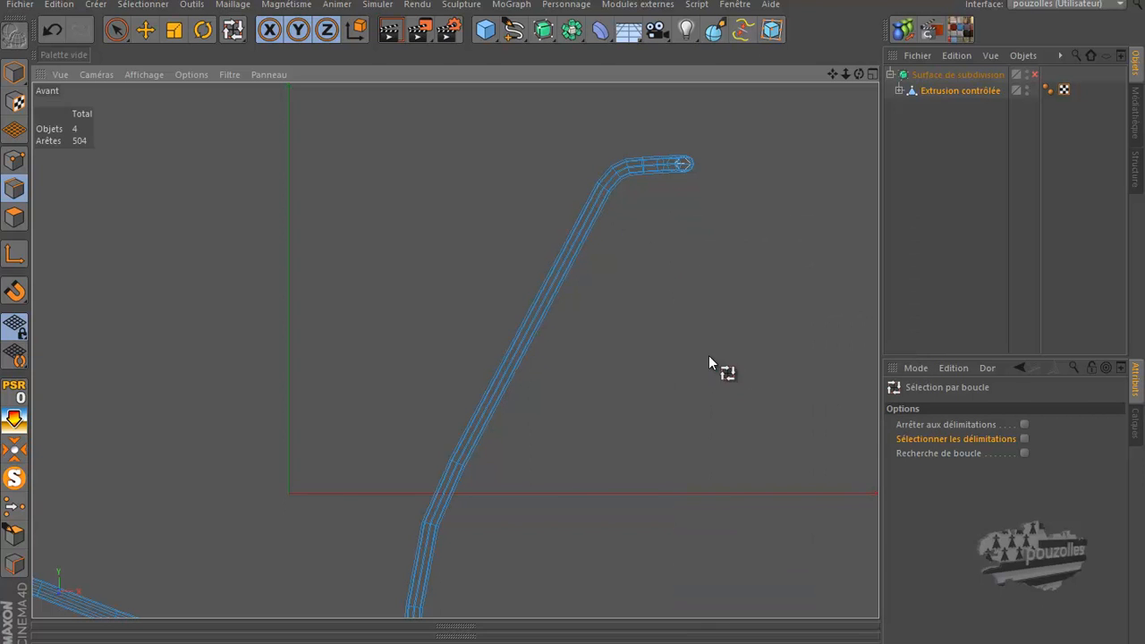
pyautogui.scroll(-3, 680, 317)
pyautogui.scroll(-3, 669, 265)
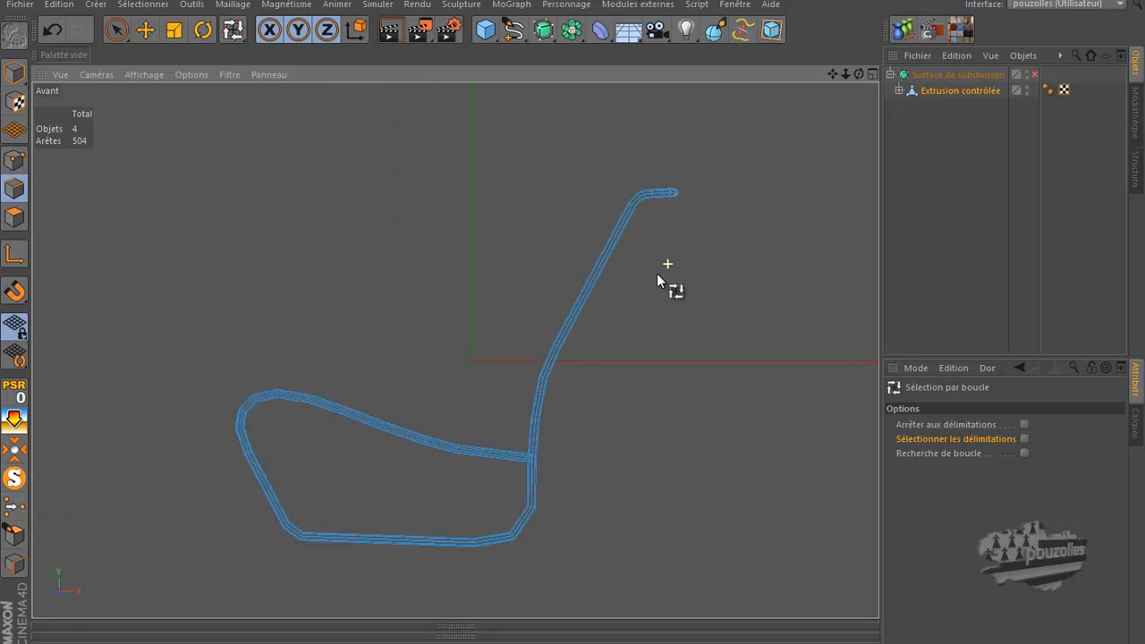
# Loop-select the two intermediate edge rings on the straight crossbar tube at the top of the backrest and dissolve them.
pyautogui.middleClick(472, 291)
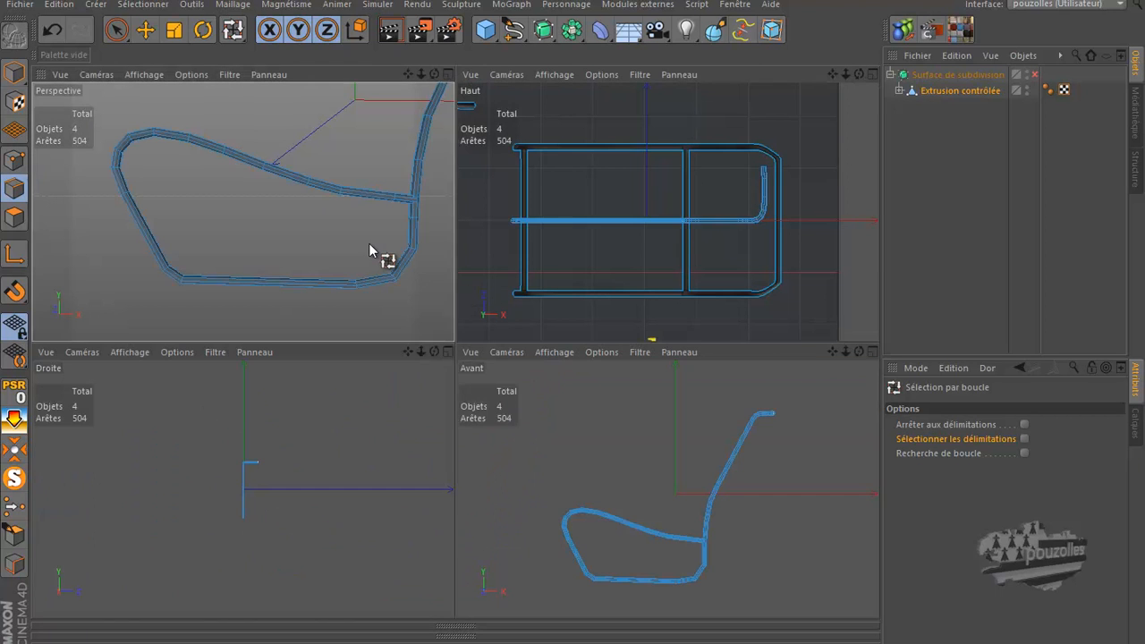
pyautogui.middleClick(369, 243)
pyautogui.scroll(-5, 324, 270)
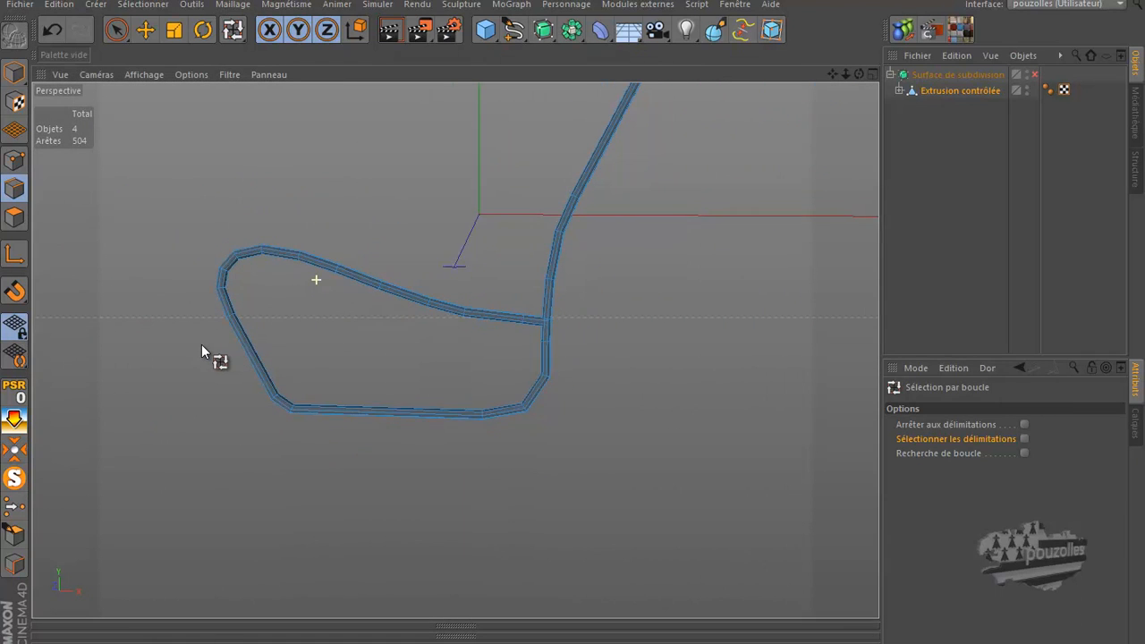
pyautogui.scroll(-2, 475, 254)
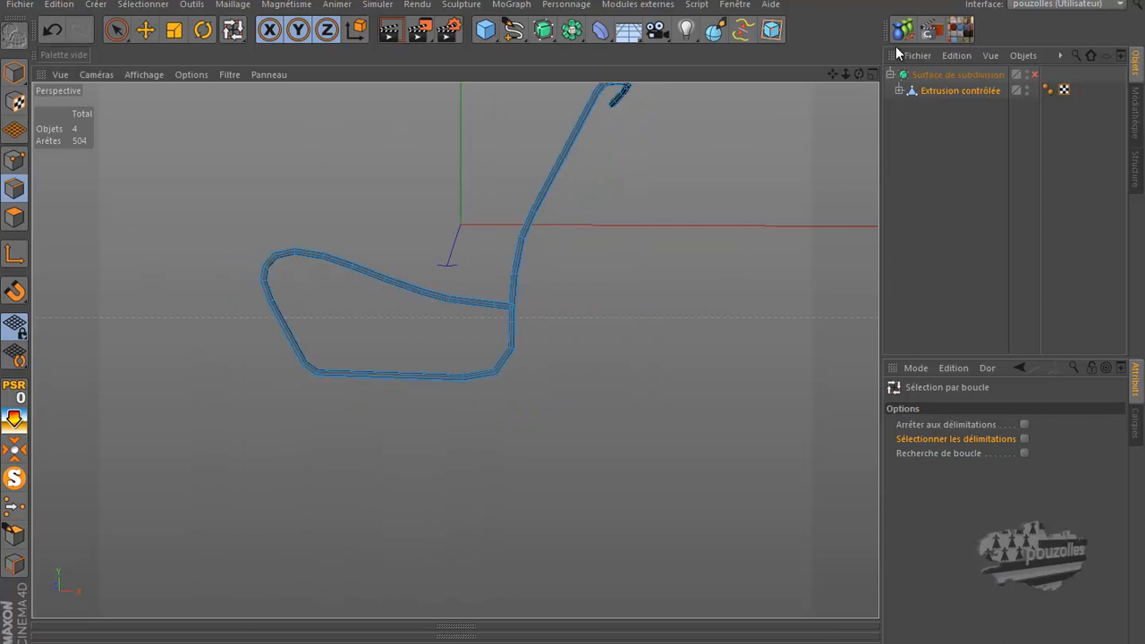
pyautogui.moveTo(836, 75); pyautogui.dragTo(582, 266)
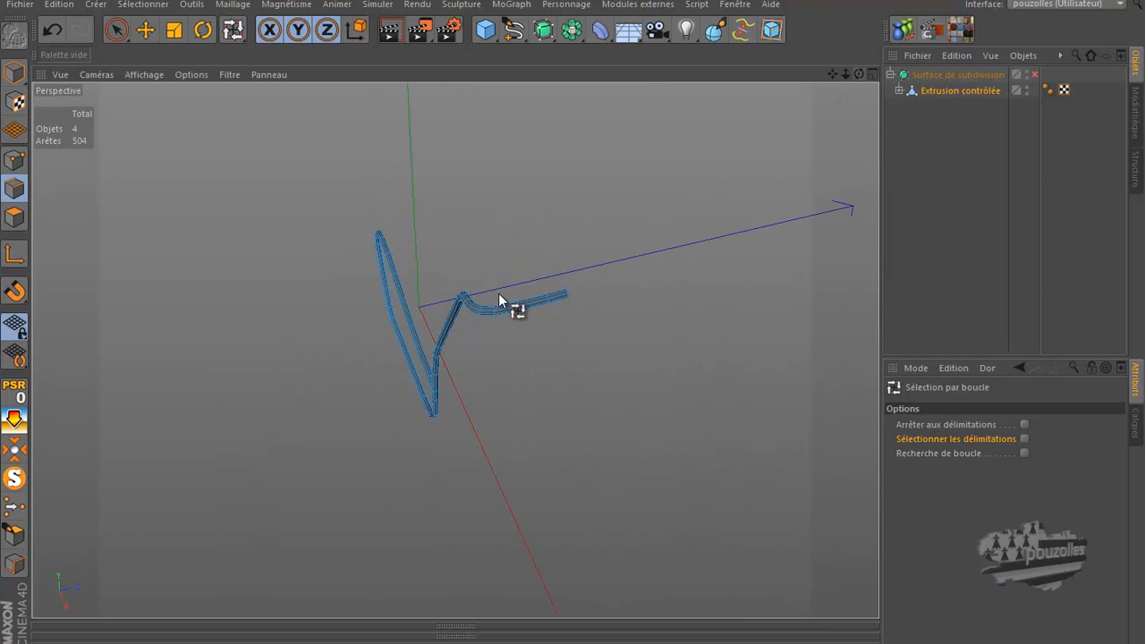
pyautogui.scroll(3, 441, 320)
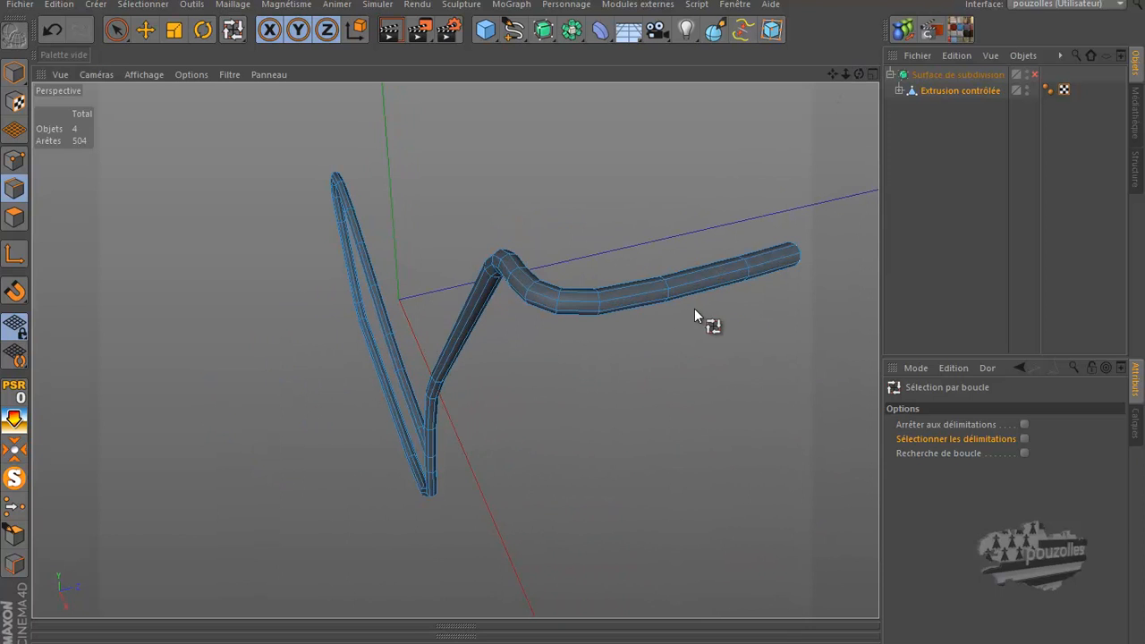
pyautogui.scroll(-1, 689, 304)
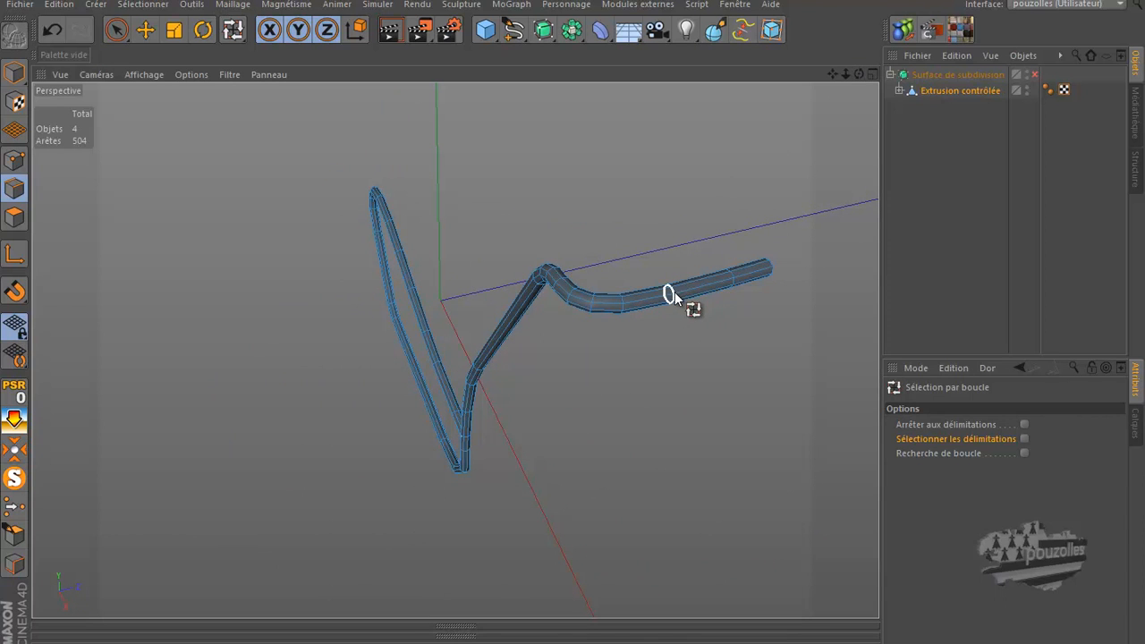
pyautogui.click(672, 294)
pyautogui.keyDown('shift'); pyautogui.click(729, 278); pyautogui.keyUp('shift')
pyautogui.rightClick(635, 185)
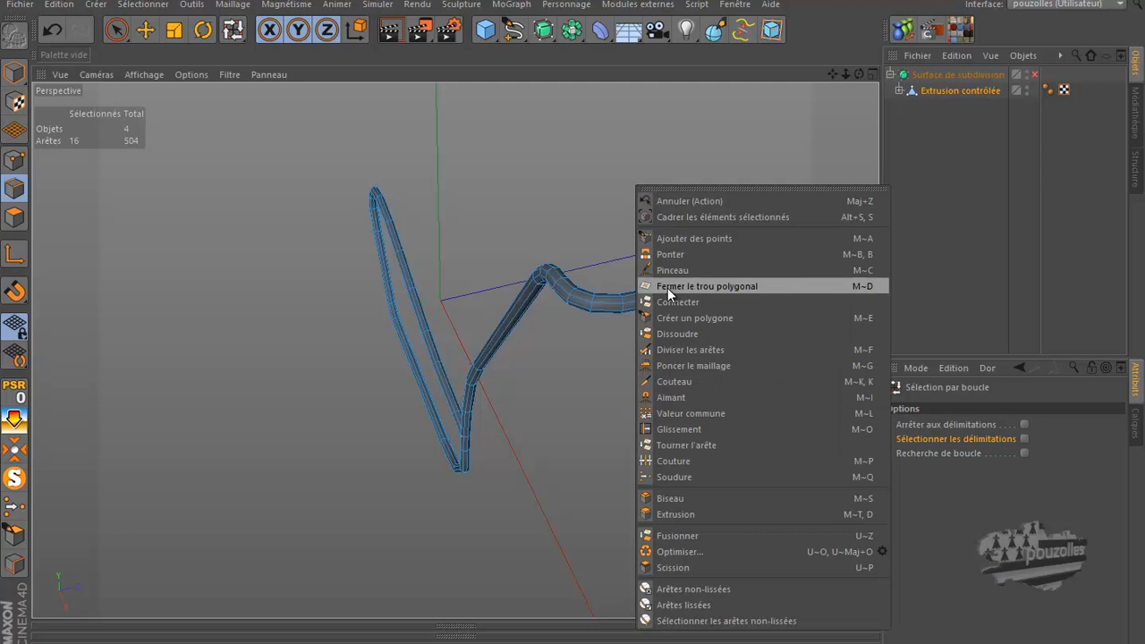
pyautogui.click(678, 334)
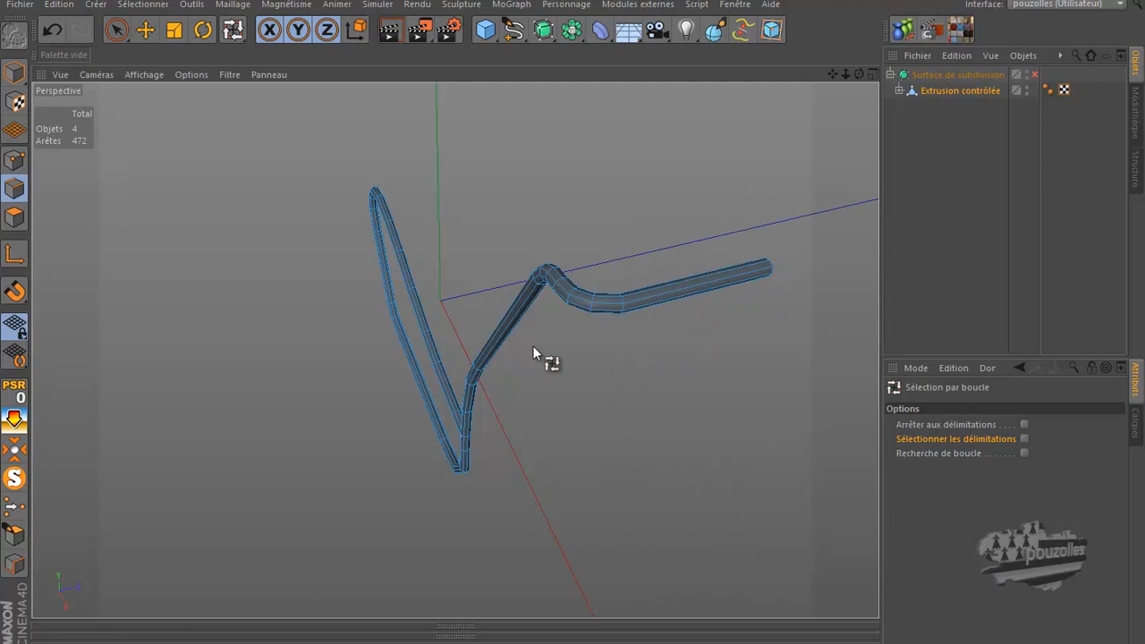
# Add a Symétrie object and make the Extrusion contrôlée frame its child, taking it out of Surface de subdivision.
pyautogui.click(148, 29)
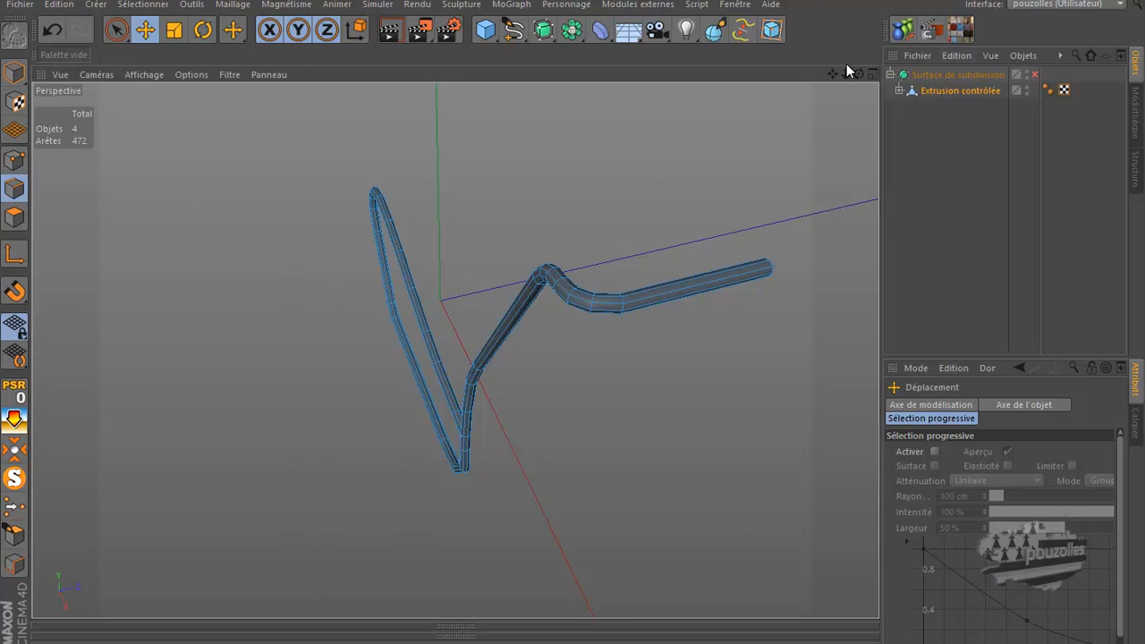
pyautogui.moveTo(860, 75); pyautogui.dragTo(577, 320)
pyautogui.keyDown('alt'); pyautogui.moveTo(728, 248); pyautogui.dragTo(571, 415); pyautogui.keyUp('alt')
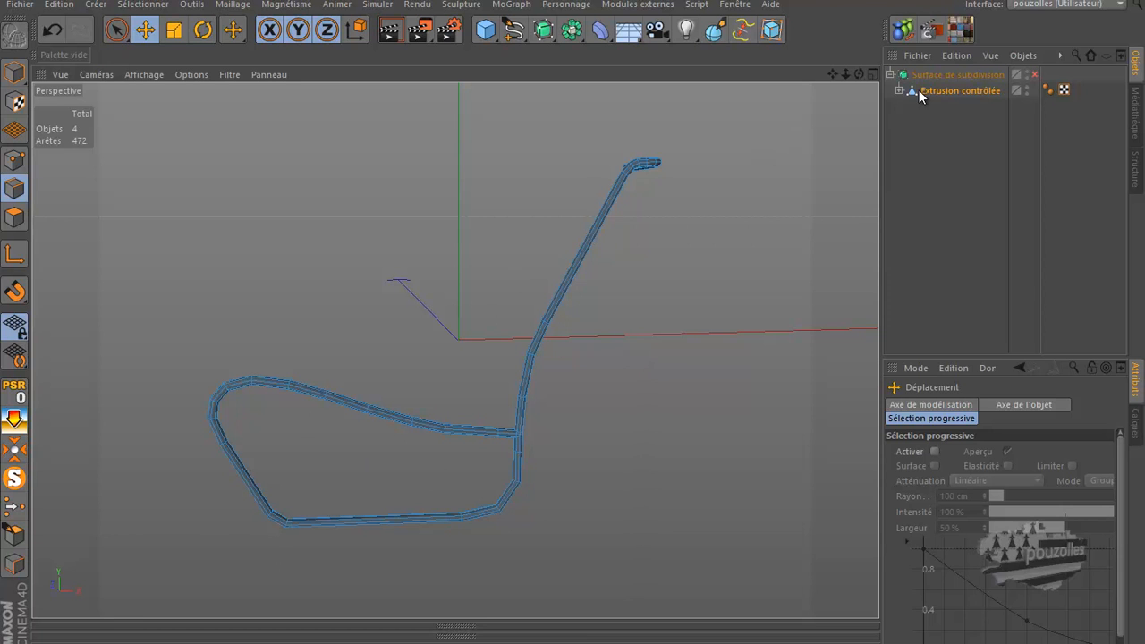
pyautogui.click(571, 29)
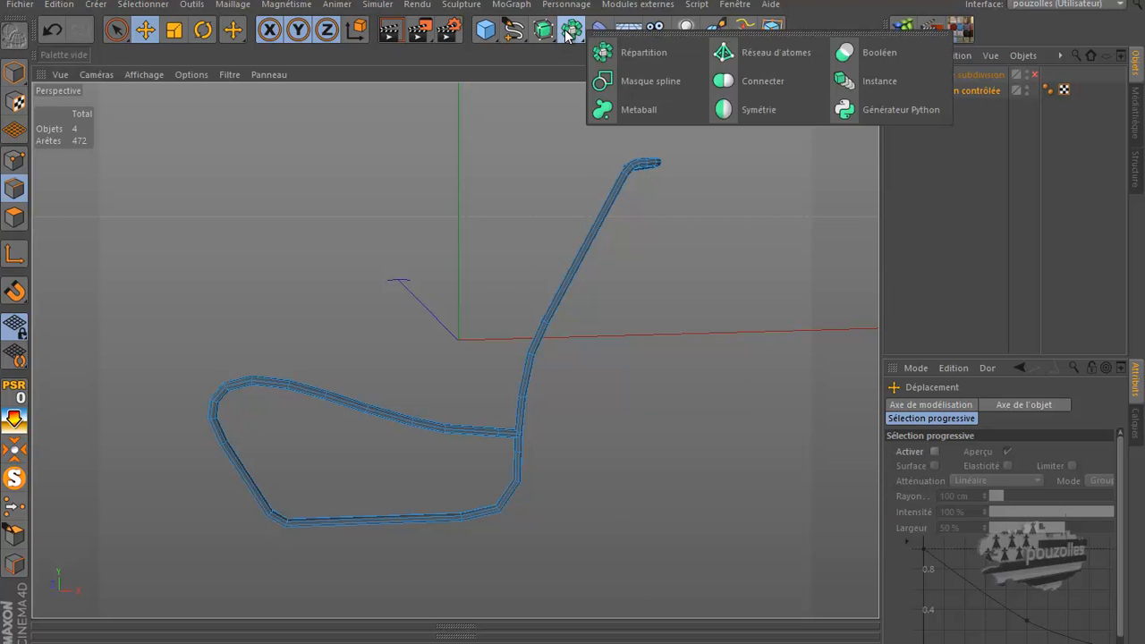
pyautogui.click(763, 110)
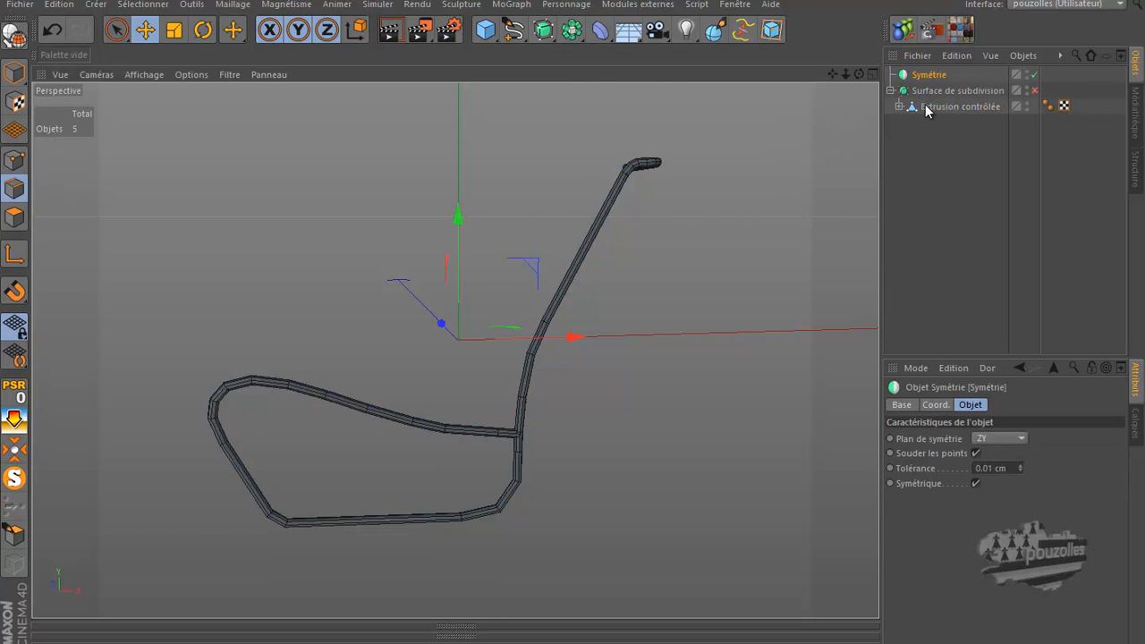
pyautogui.moveTo(933, 106); pyautogui.dragTo(932, 81)
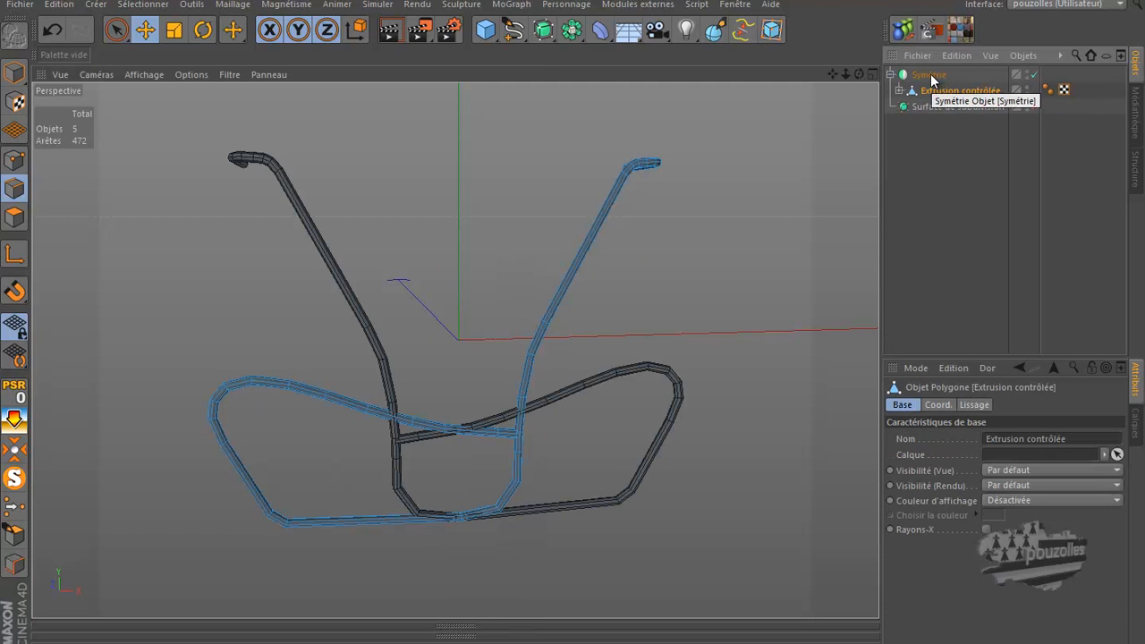
# Set the Symétrie object's mirror plane to XY.
pyautogui.click(930, 77)
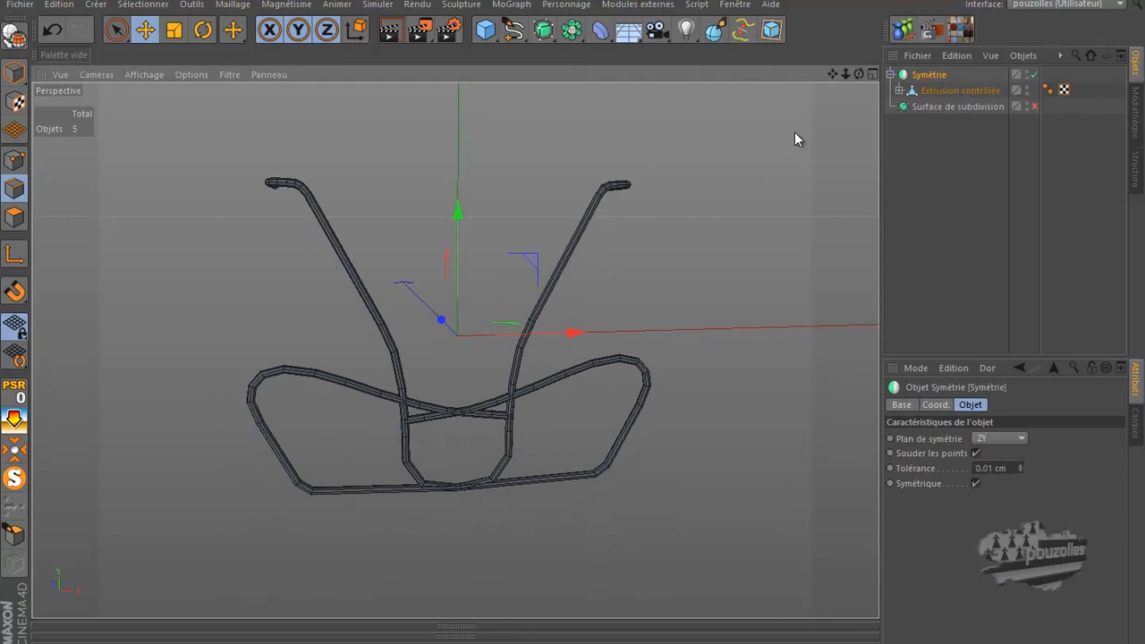
pyautogui.moveTo(859, 74); pyautogui.dragTo(575, 328)
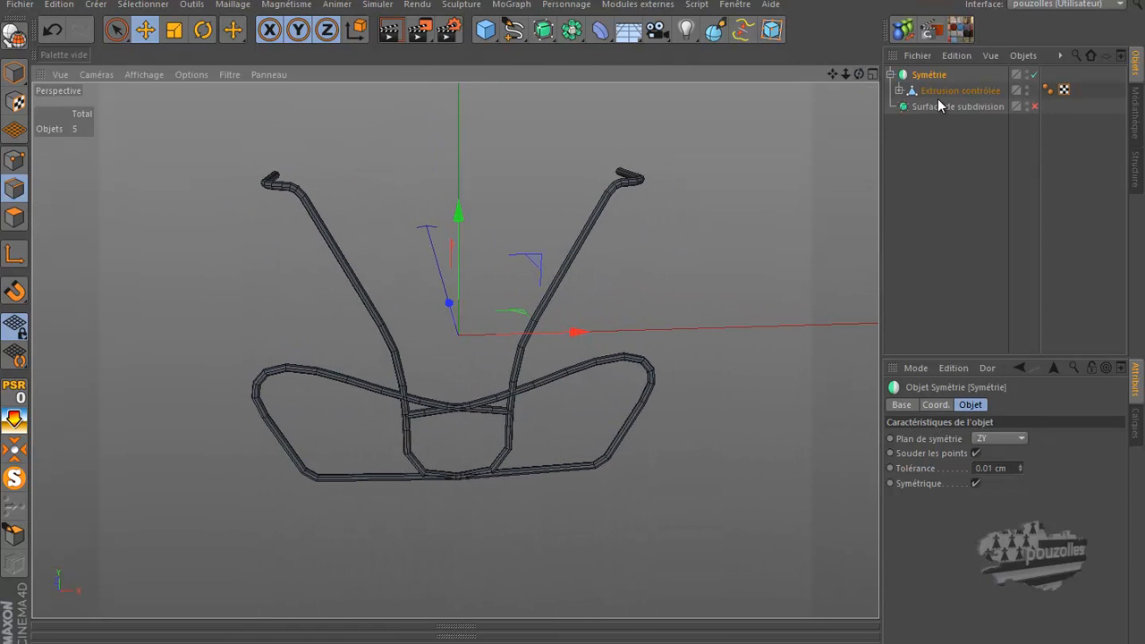
pyautogui.click(1008, 438)
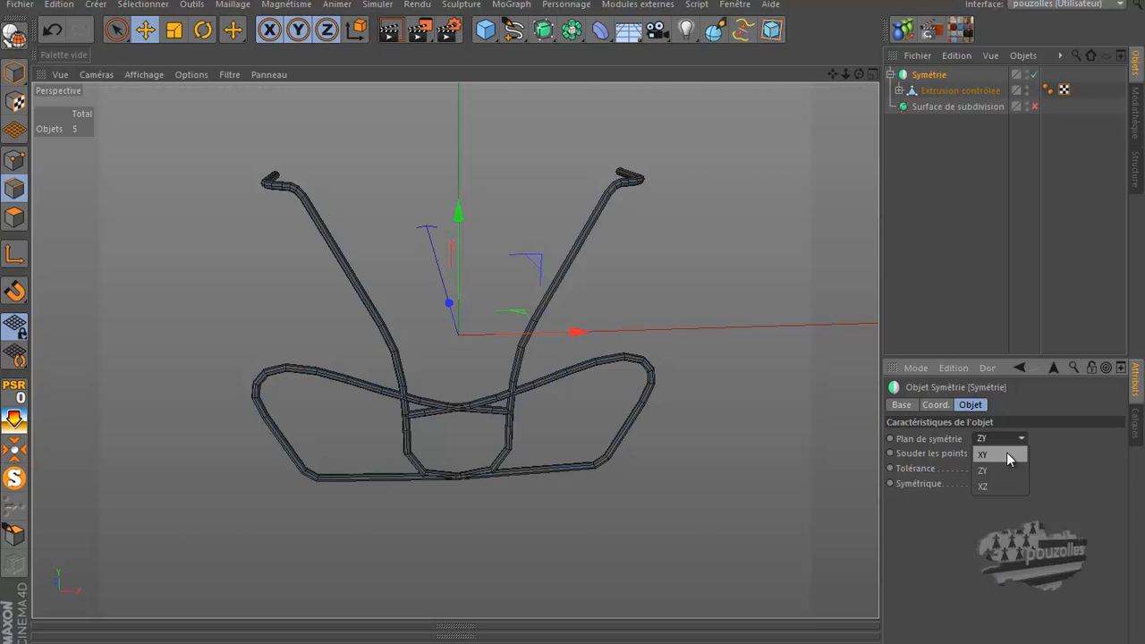
pyautogui.click(999, 455)
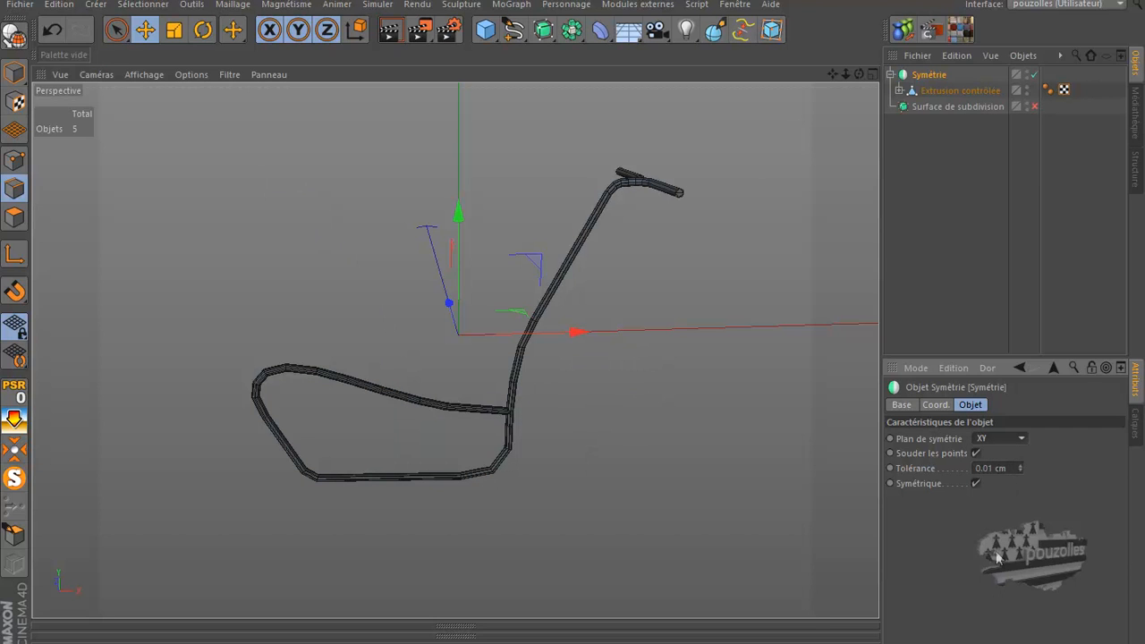
pyautogui.moveTo(860, 74); pyautogui.dragTo(572, 324)
# Merge Extrusion contrôlée and its two Couvercle caps with Connecter les objets + Supprimer, and delete the merged object's two polygon selection tags.
pyautogui.click(940, 92)
pyautogui.click(899, 90)
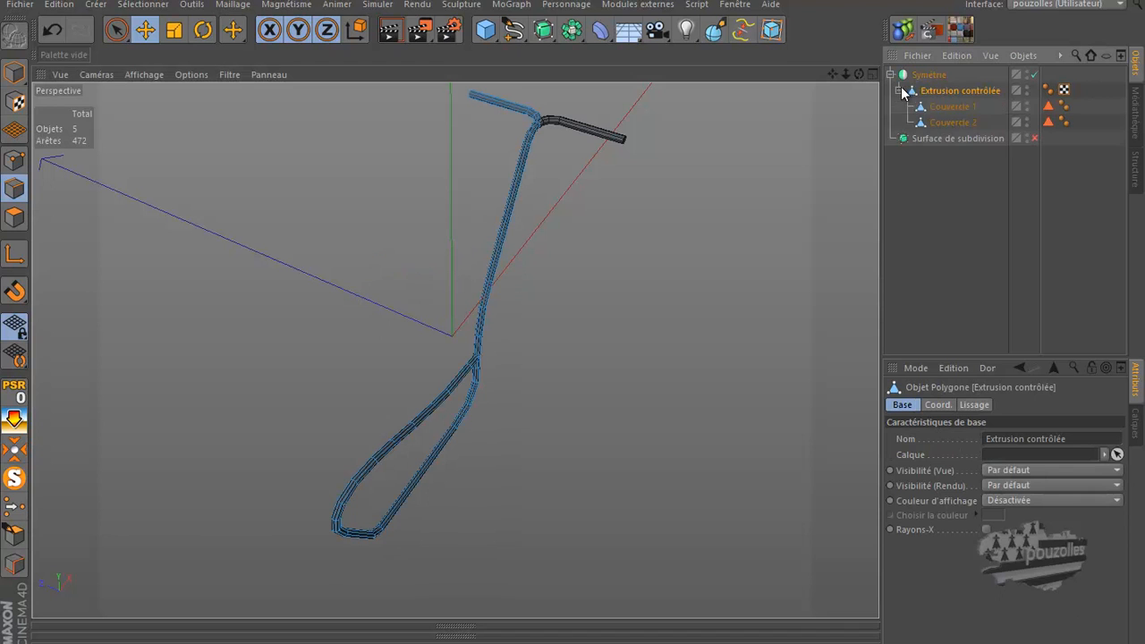
pyautogui.keyDown('shift'); pyautogui.click(952, 122); pyautogui.keyUp('shift')
pyautogui.rightClick(953, 125)
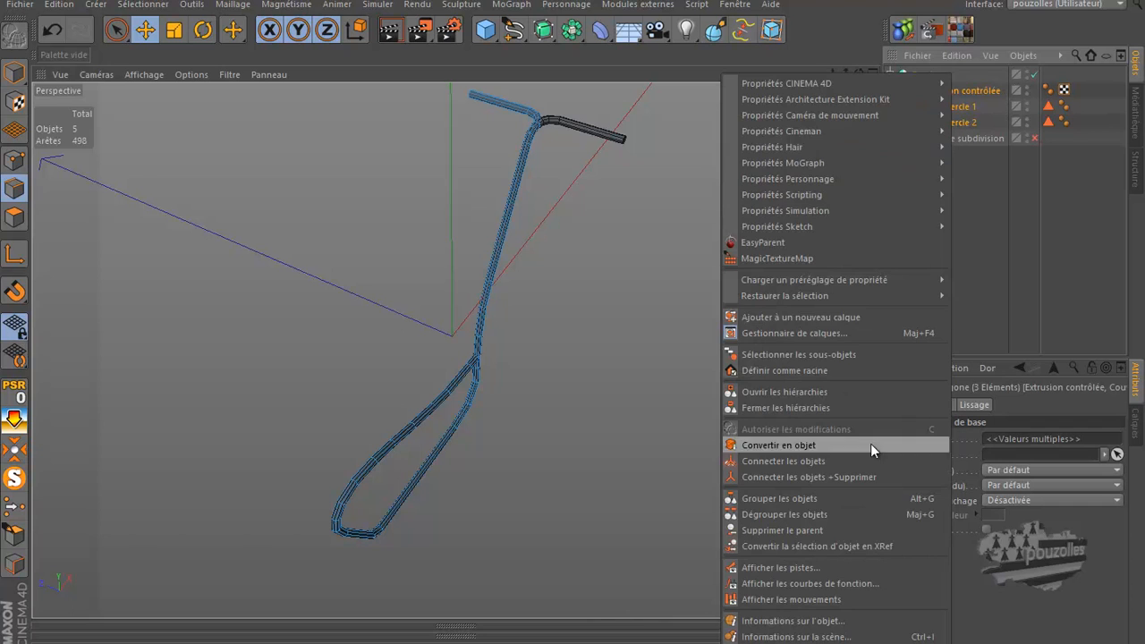
pyautogui.click(830, 476)
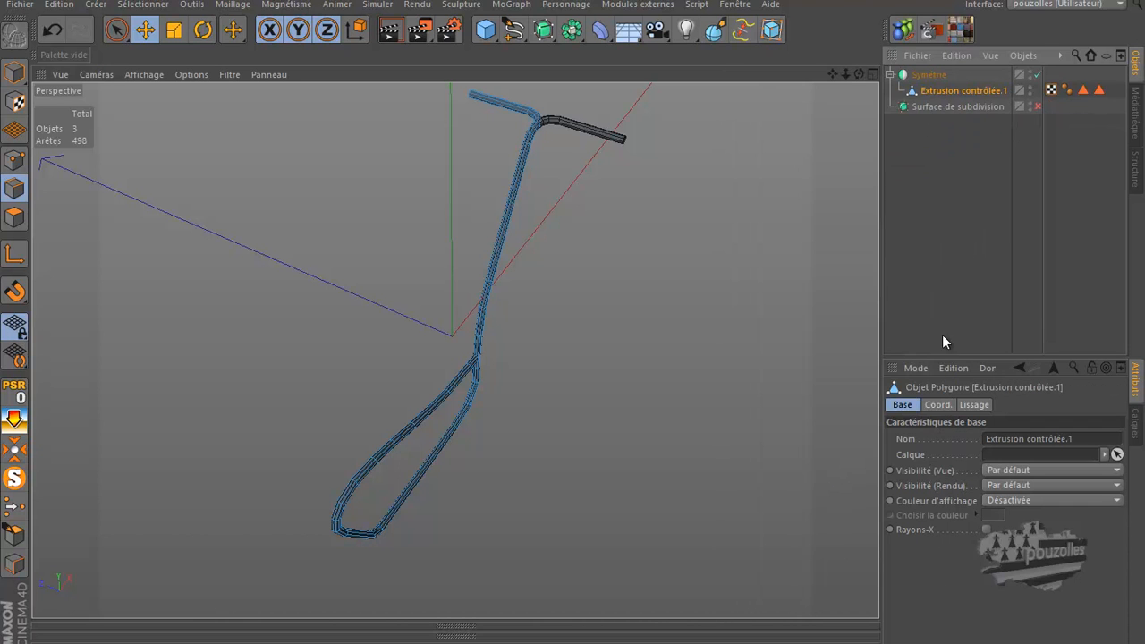
pyautogui.moveTo(1100, 83); pyautogui.dragTo(1103, 83)
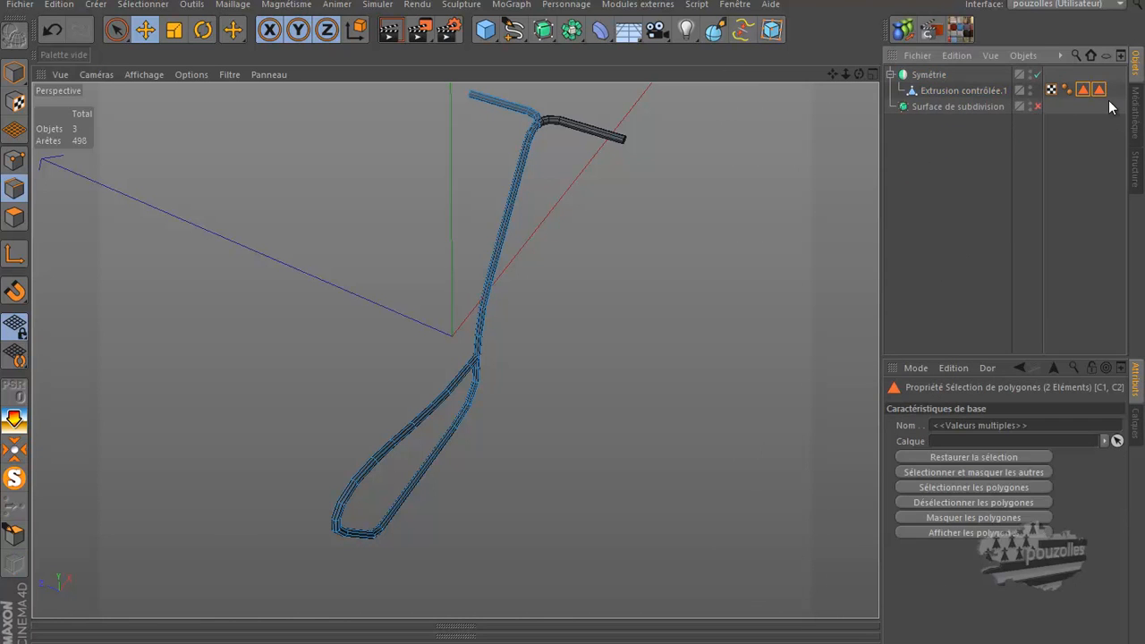
pyautogui.press('Delete')
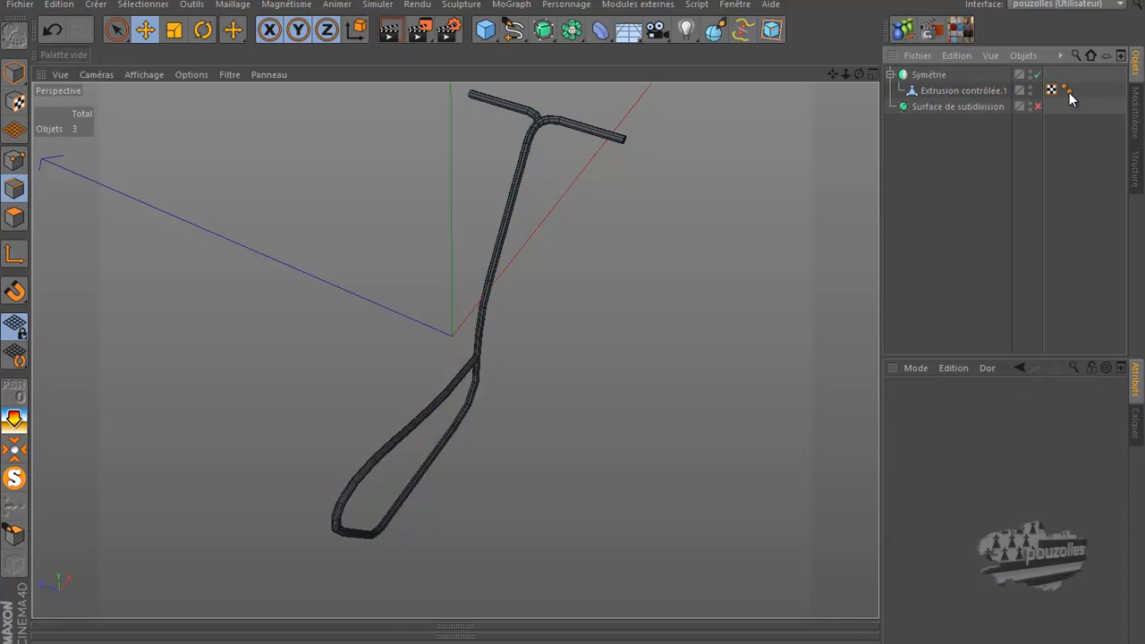
# Move the merged half frame in object mode about 59 cm along negative Z in the top view, onto the reference's side tube.
pyautogui.click(964, 89)
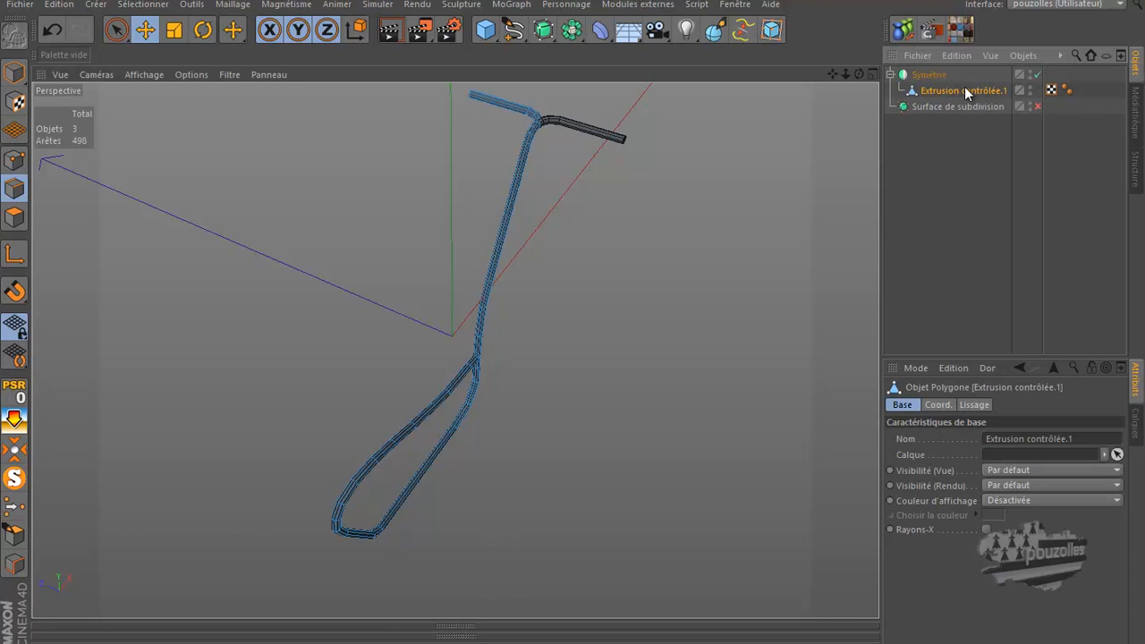
pyautogui.middleClick(583, 270)
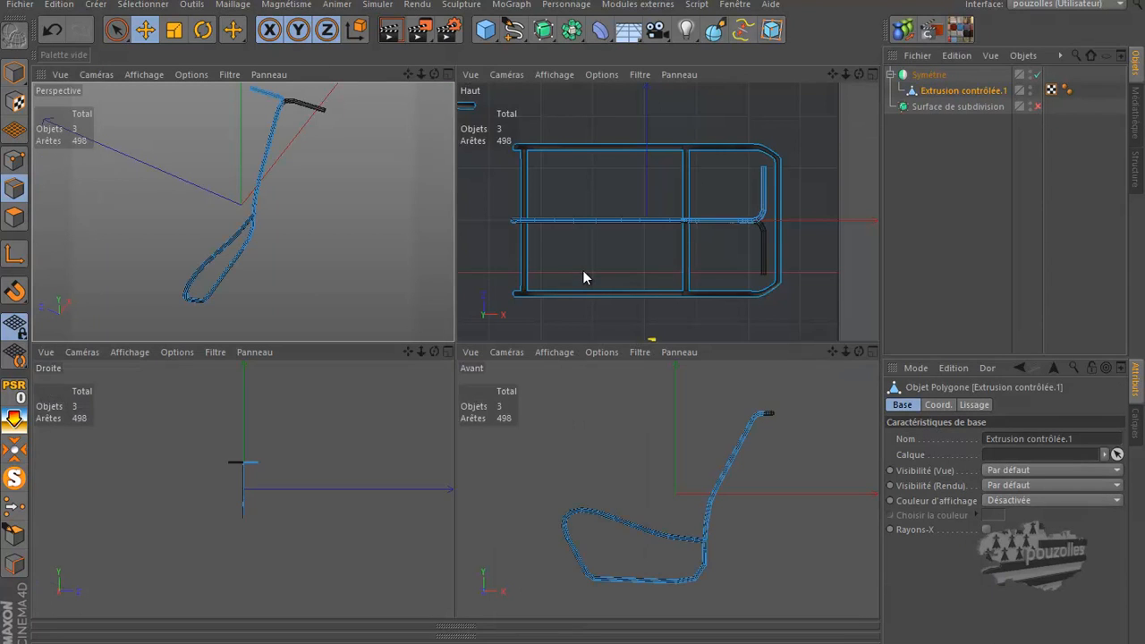
pyautogui.middleClick(582, 270)
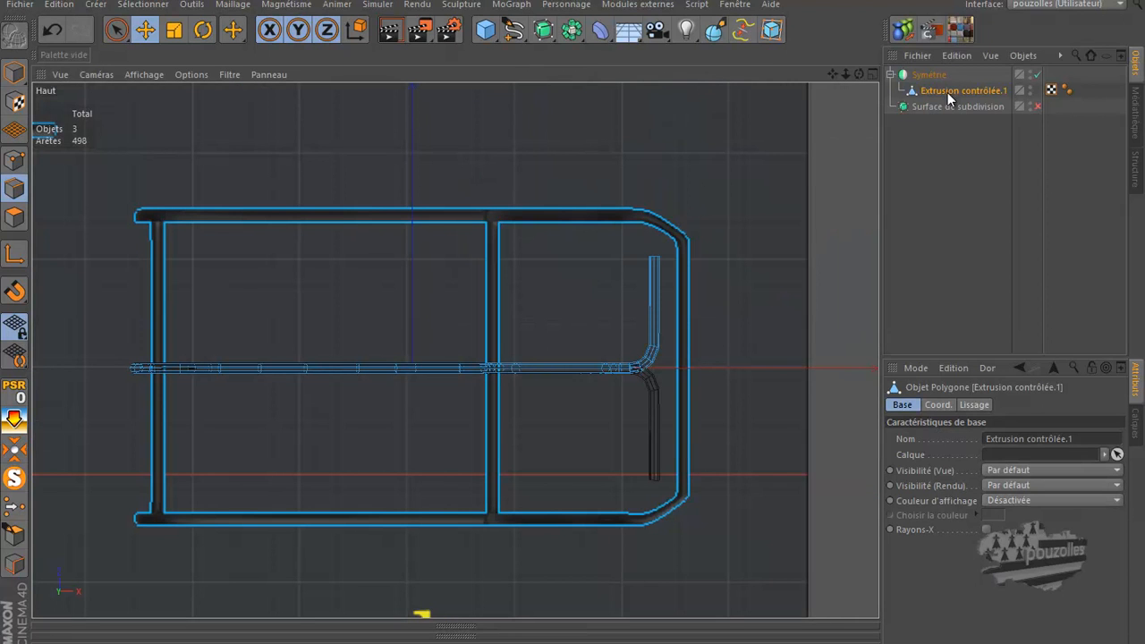
pyautogui.click(14, 71)
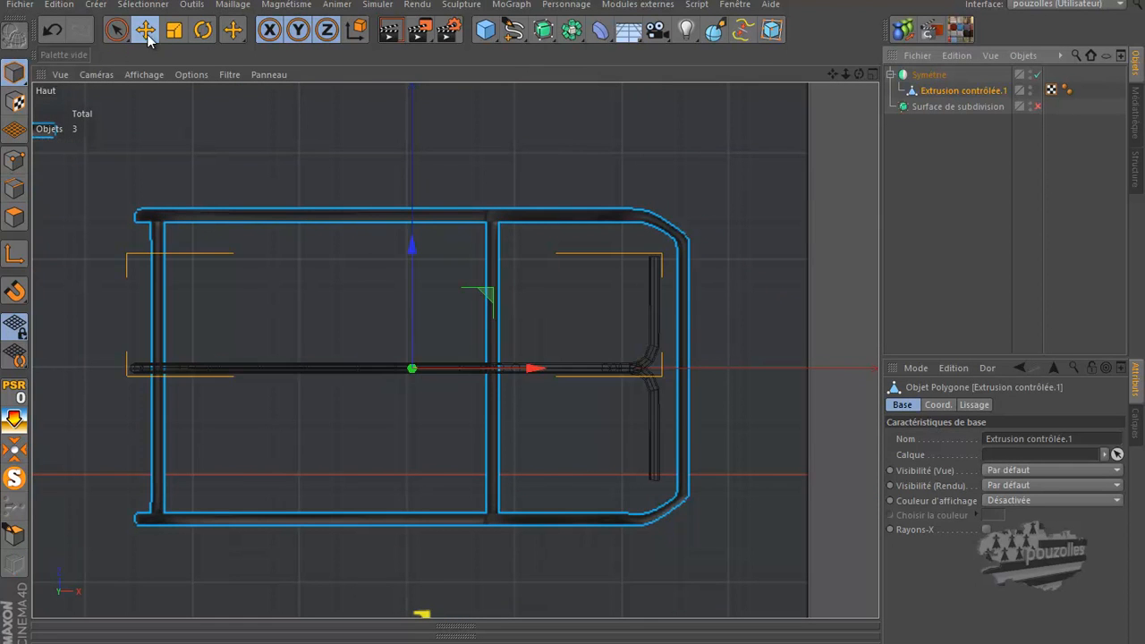
pyautogui.moveTo(411, 243); pyautogui.dragTo(448, 393)
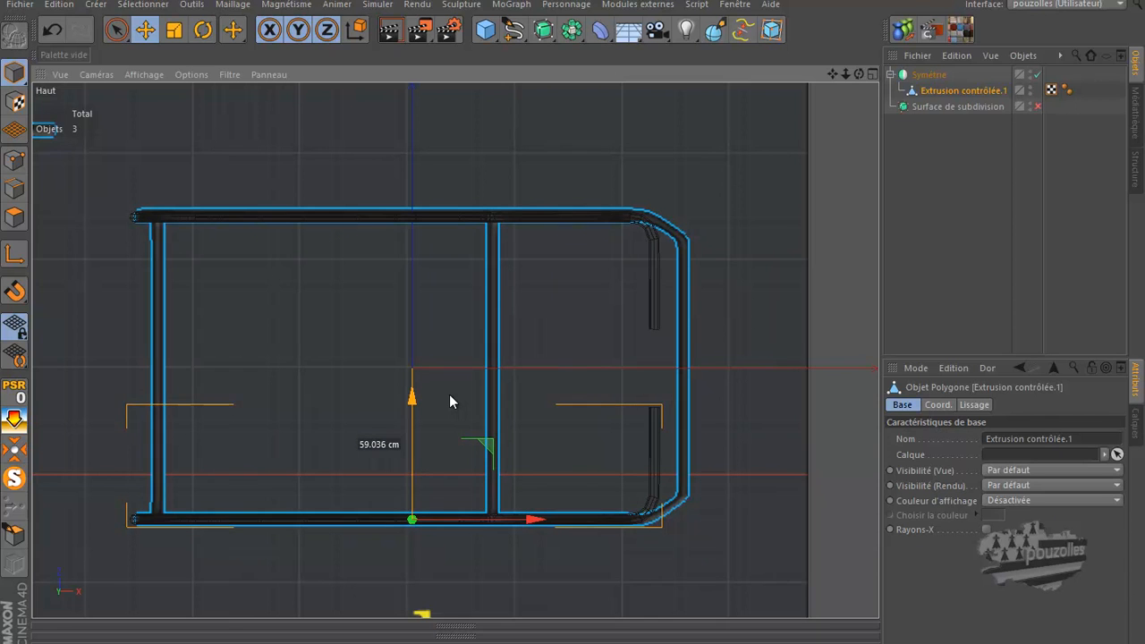
# Examine the mirrored seat frame in perspective, particularly the two facing tube ends at the top of the backrest.
pyautogui.middleClick(291, 333)
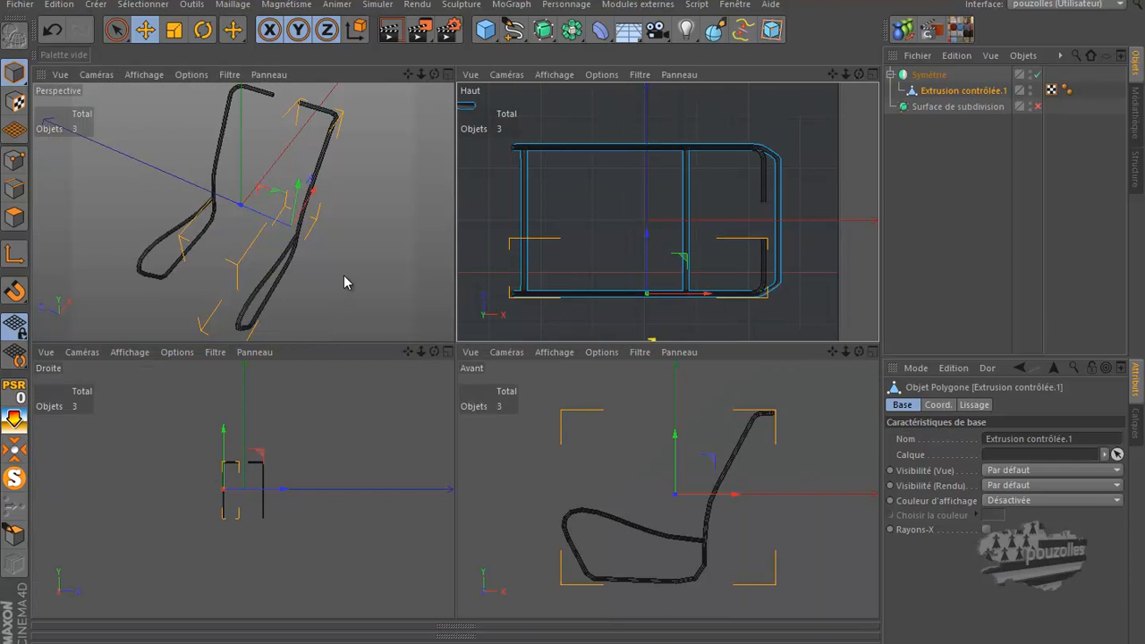
pyautogui.middleClick(344, 282)
pyautogui.keyDown('alt'); pyautogui.moveTo(567, 321); pyautogui.dragTo(574, 322); pyautogui.keyUp('alt')
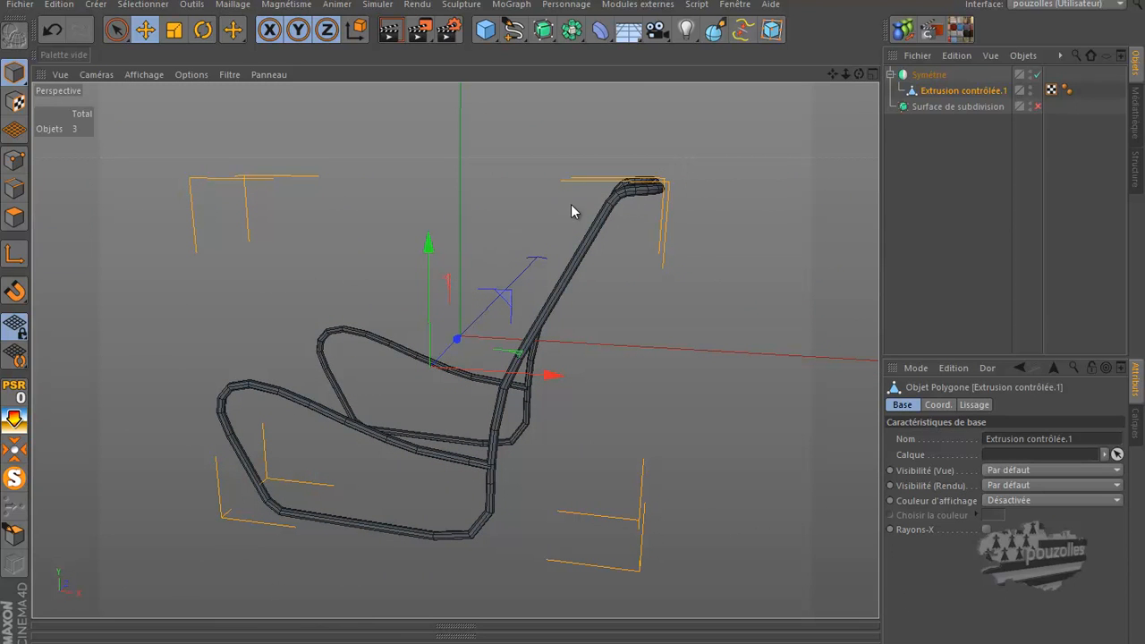
pyautogui.moveTo(574, 325)
pyautogui.keyDown('alt'); pyautogui.mouseDown()
pyautogui.moveTo(573, 340)
pyautogui.moveTo(577, 326)
pyautogui.mouseUp(); pyautogui.keyUp('alt')
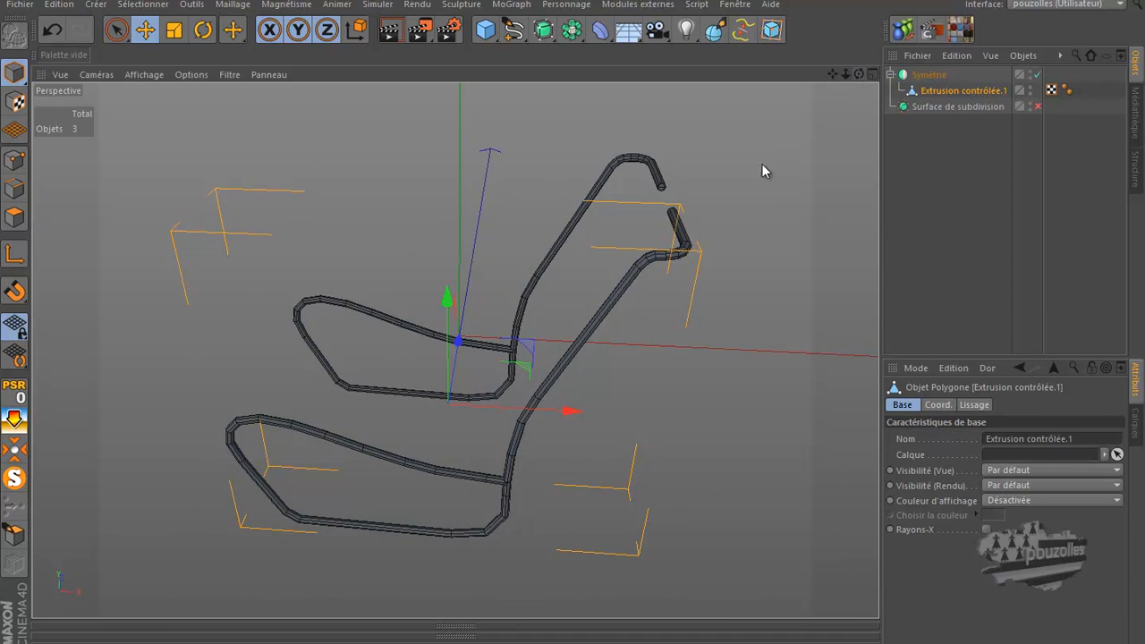
pyautogui.scroll(5, 666, 192)
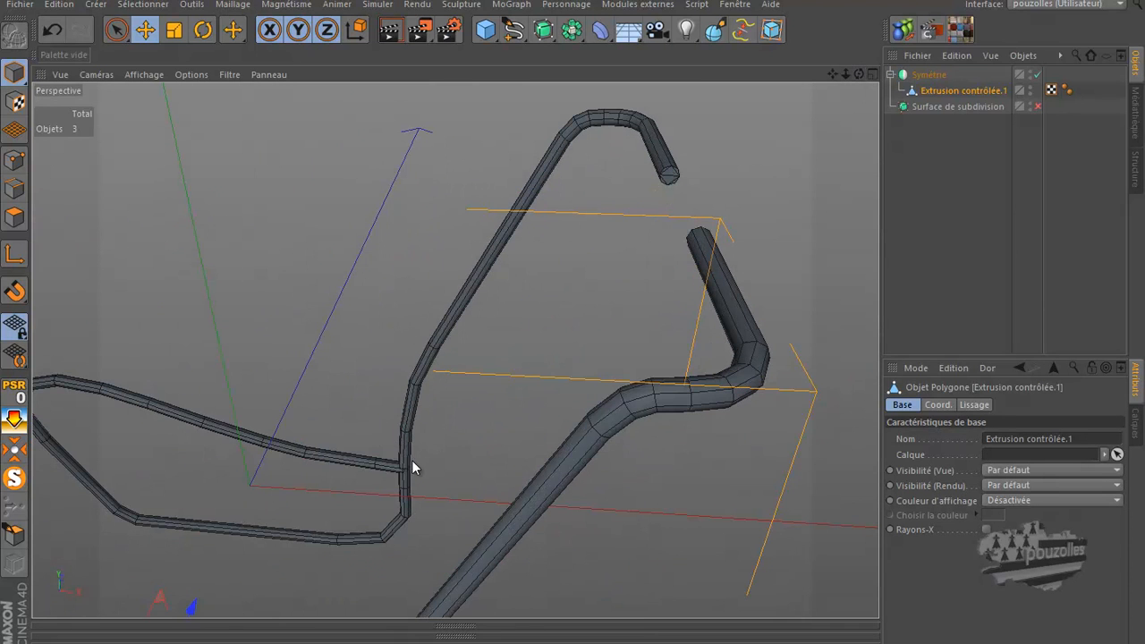
pyautogui.scroll(3, 417, 460)
pyautogui.keyDown('alt'); pyautogui.moveTo(524, 405); pyautogui.dragTo(702, 214, button='right'); pyautogui.keyUp('alt')
pyautogui.keyDown('alt'); pyautogui.moveTo(644, 278); pyautogui.dragTo(524, 307, button='right'); pyautogui.keyUp('alt')
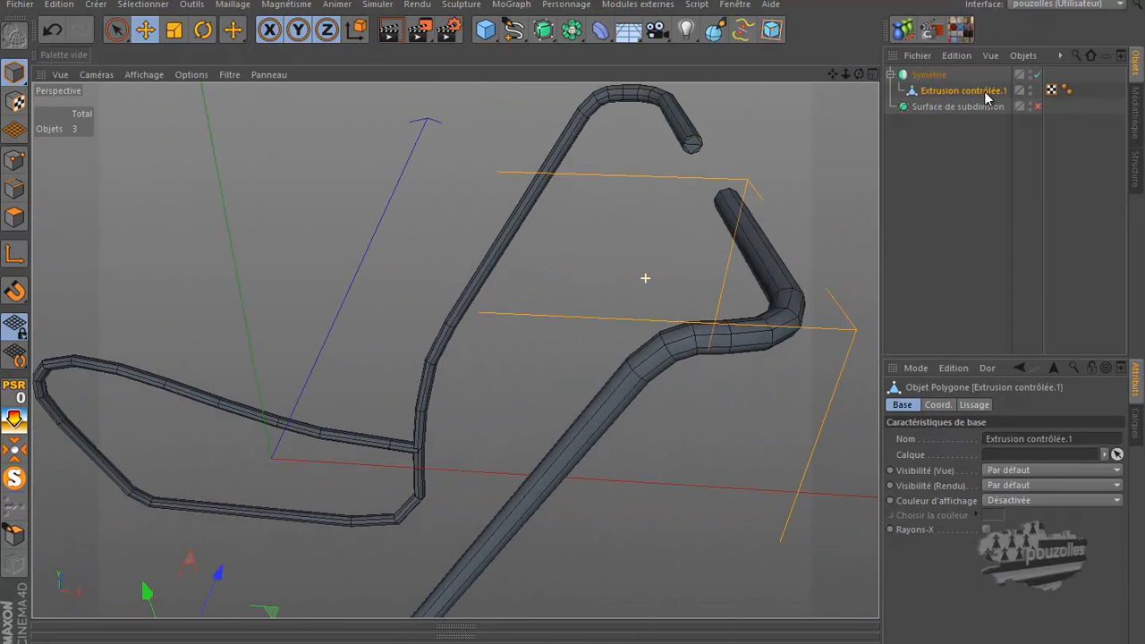
# Delete the six polygons capping the backrest tube's open end on Extrusion contrôlée.1, working in polygon mode.
pyautogui.click(15, 188)
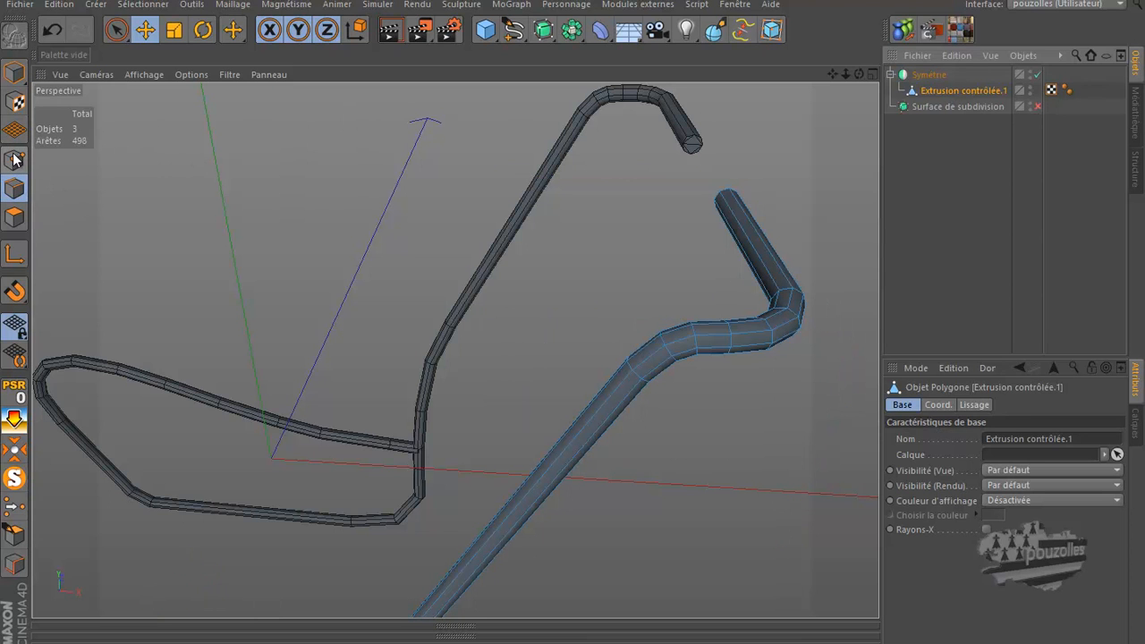
pyautogui.click(14, 216)
pyautogui.click(143, 32)
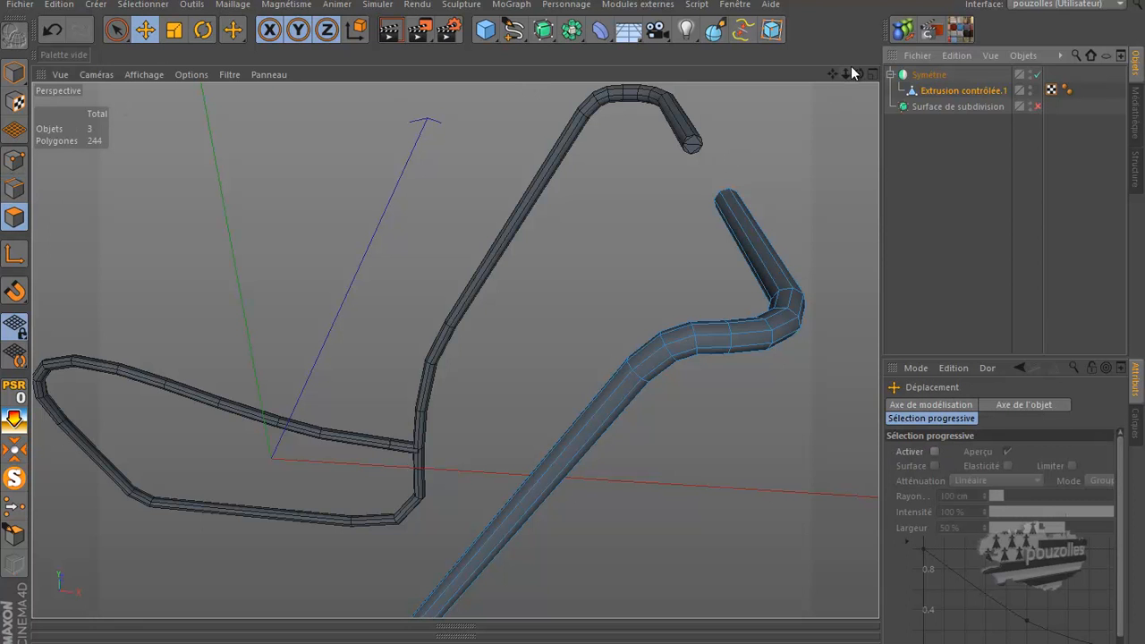
pyautogui.moveTo(856, 71); pyautogui.dragTo(572, 321)
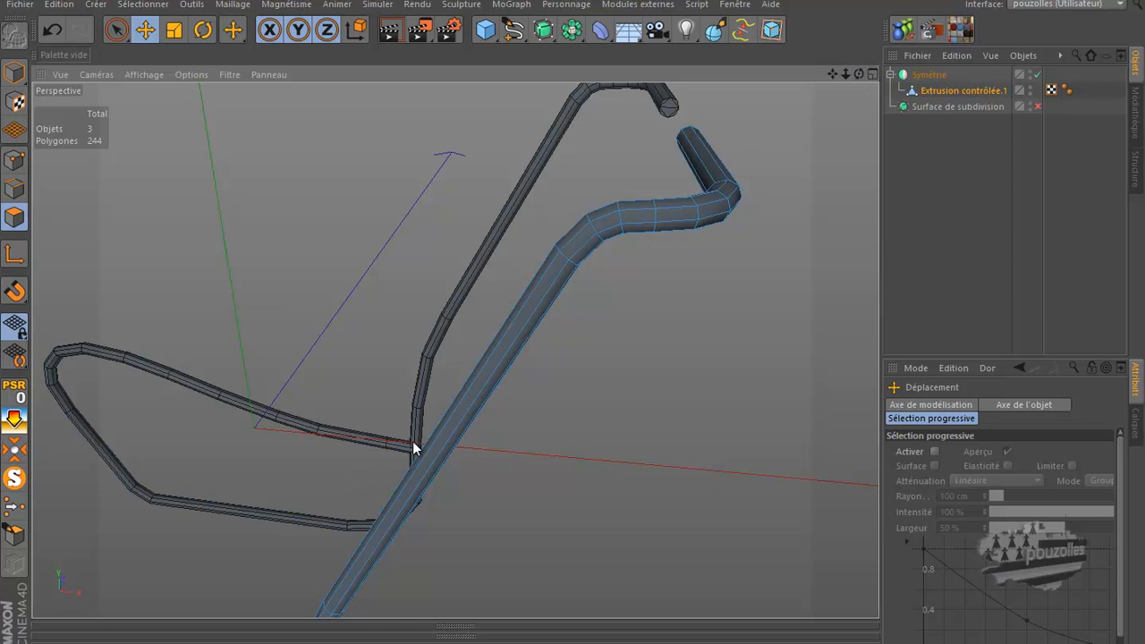
pyautogui.moveTo(855, 71); pyautogui.dragTo(817, 100)
pyautogui.scroll(5, 644, 155)
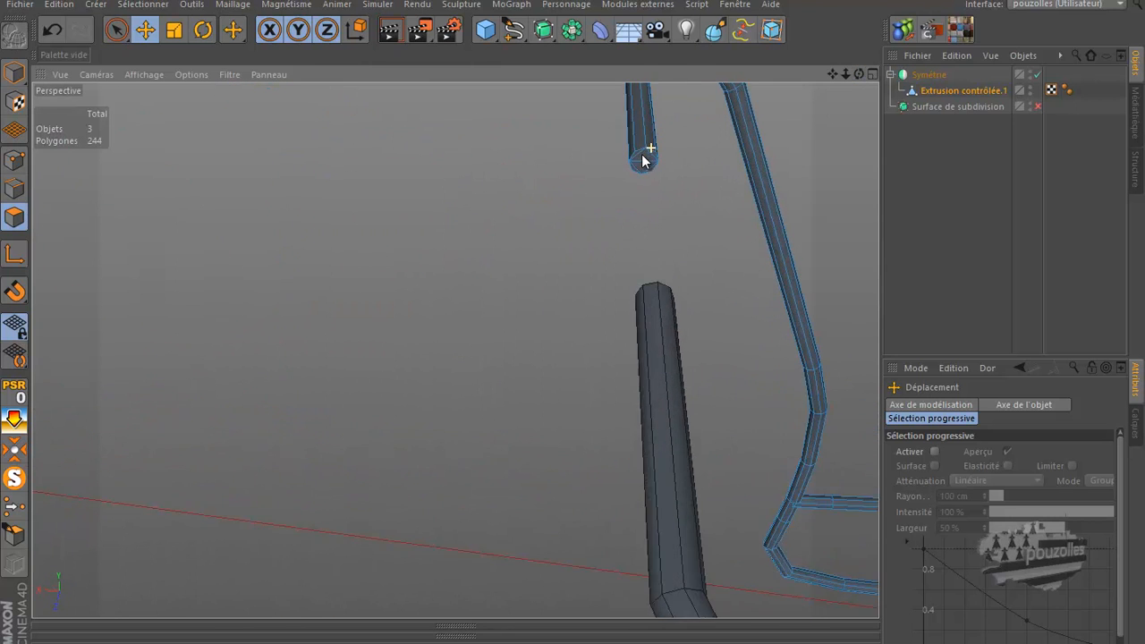
pyautogui.scroll(5, 642, 169)
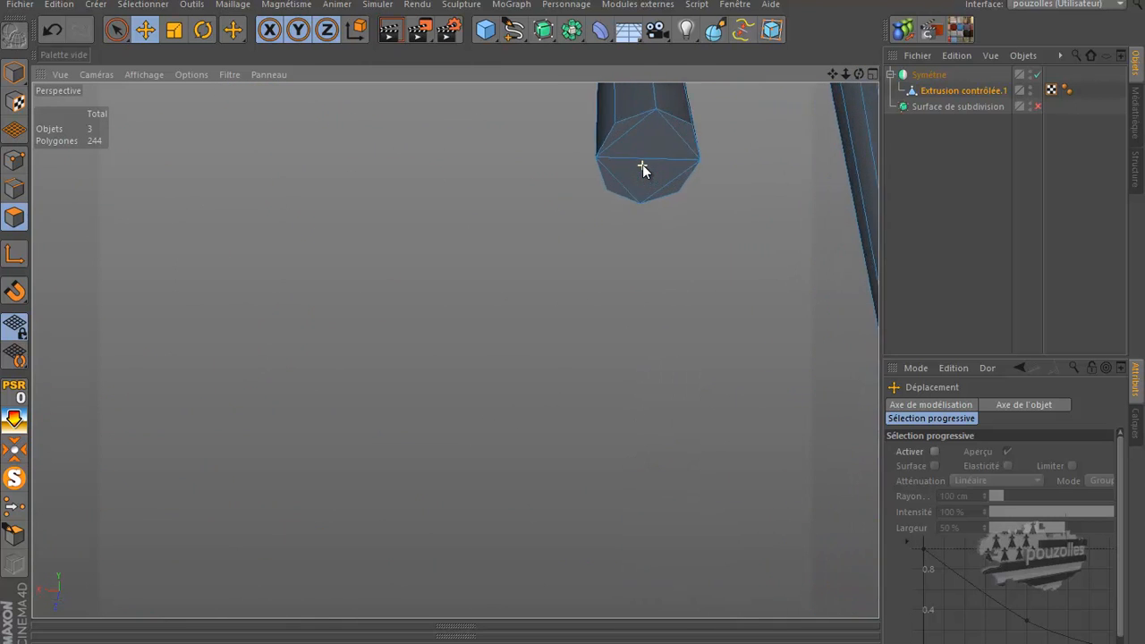
pyautogui.click(617, 110)
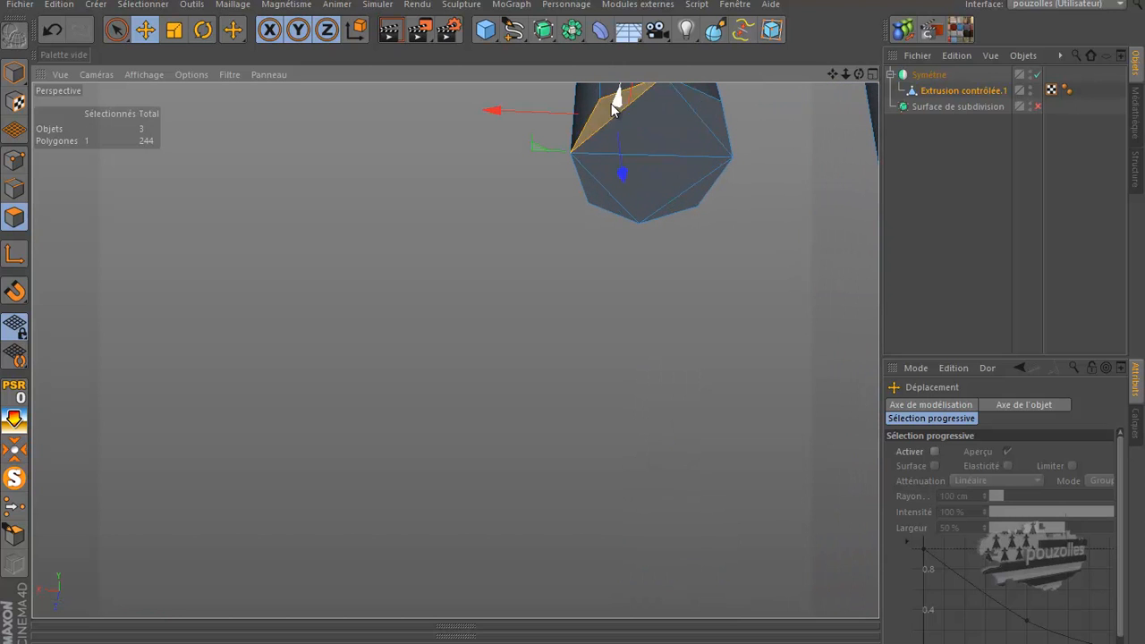
pyautogui.keyDown('shift'); pyautogui.moveTo(657, 132); pyautogui.dragTo(708, 112); pyautogui.keyUp('shift')
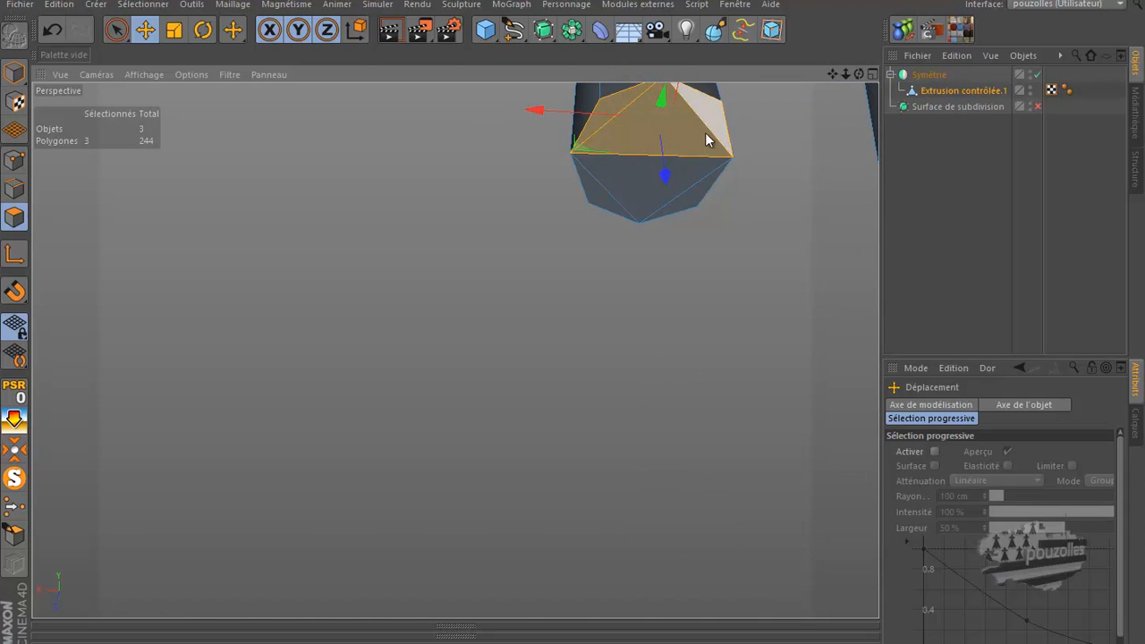
pyautogui.keyDown('shift'); pyautogui.moveTo(687, 194); pyautogui.dragTo(602, 198); pyautogui.keyUp('shift')
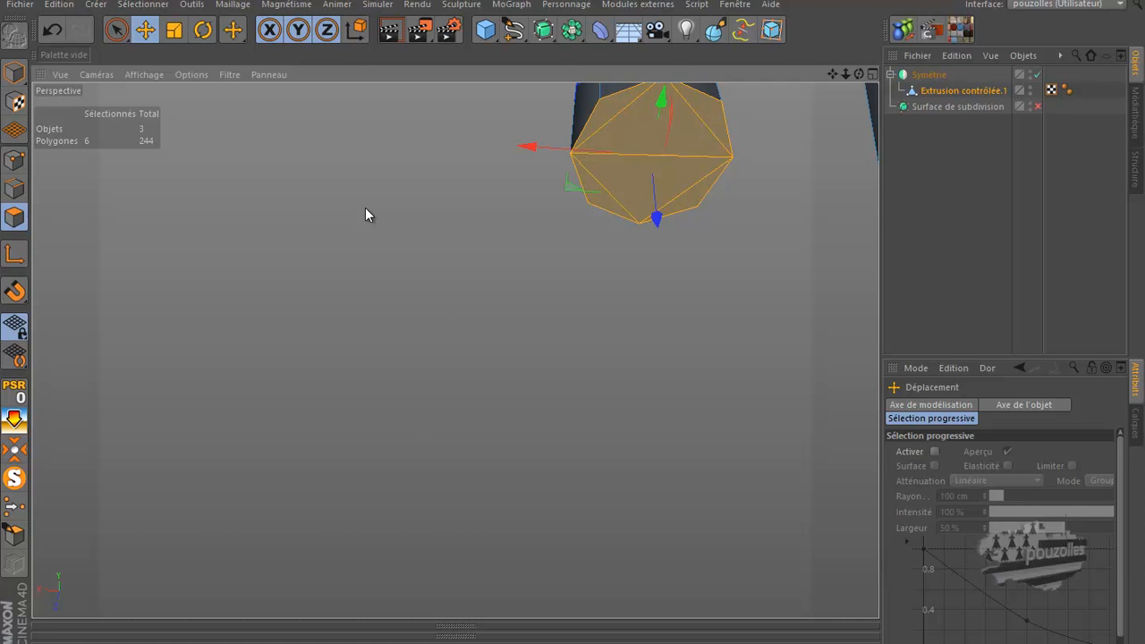
pyautogui.press('Delete')
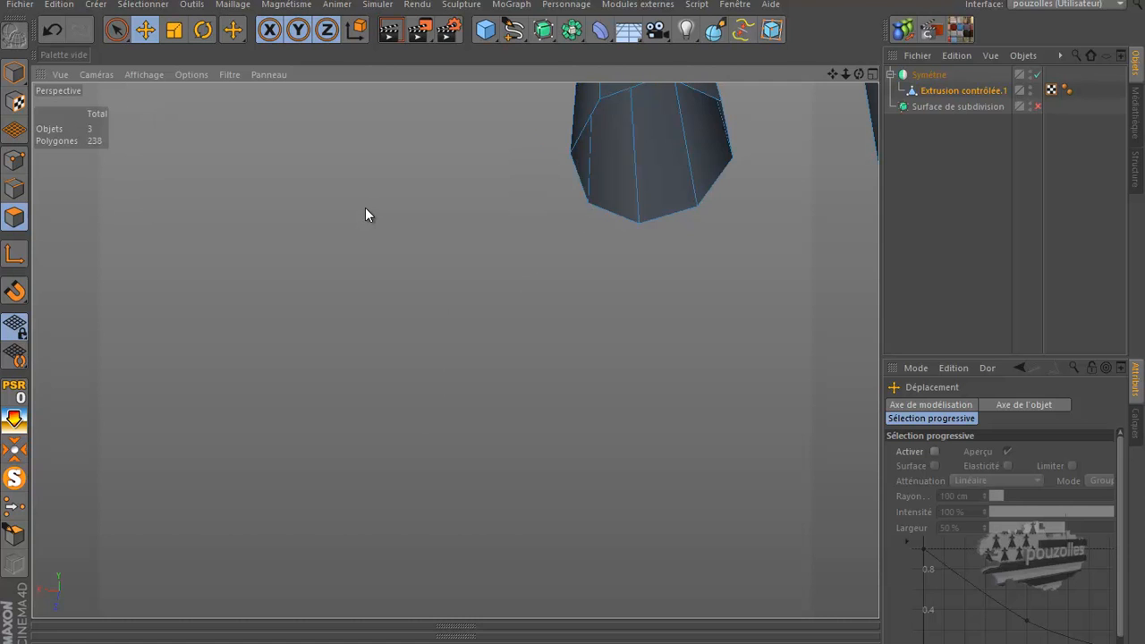
# Switch to point mode and convert the Symétrie object into an editable object.
pyautogui.click(15, 161)
pyautogui.scroll(-5, 326, 286)
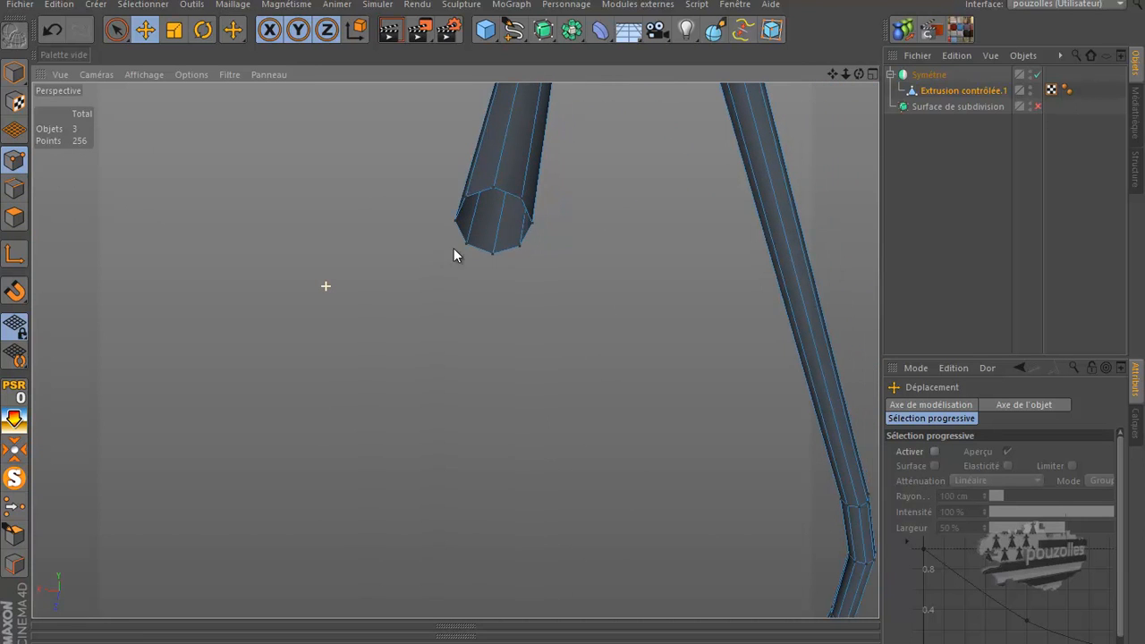
pyautogui.scroll(-2, 630, 179)
pyautogui.moveTo(859, 73); pyautogui.dragTo(515, 175)
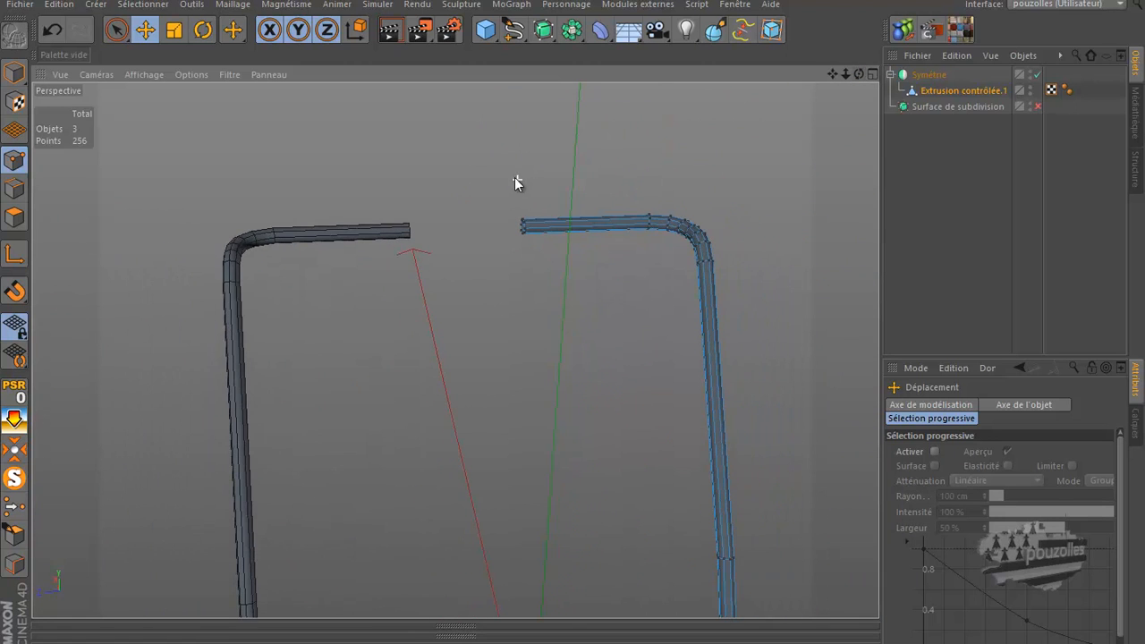
pyautogui.click(924, 76)
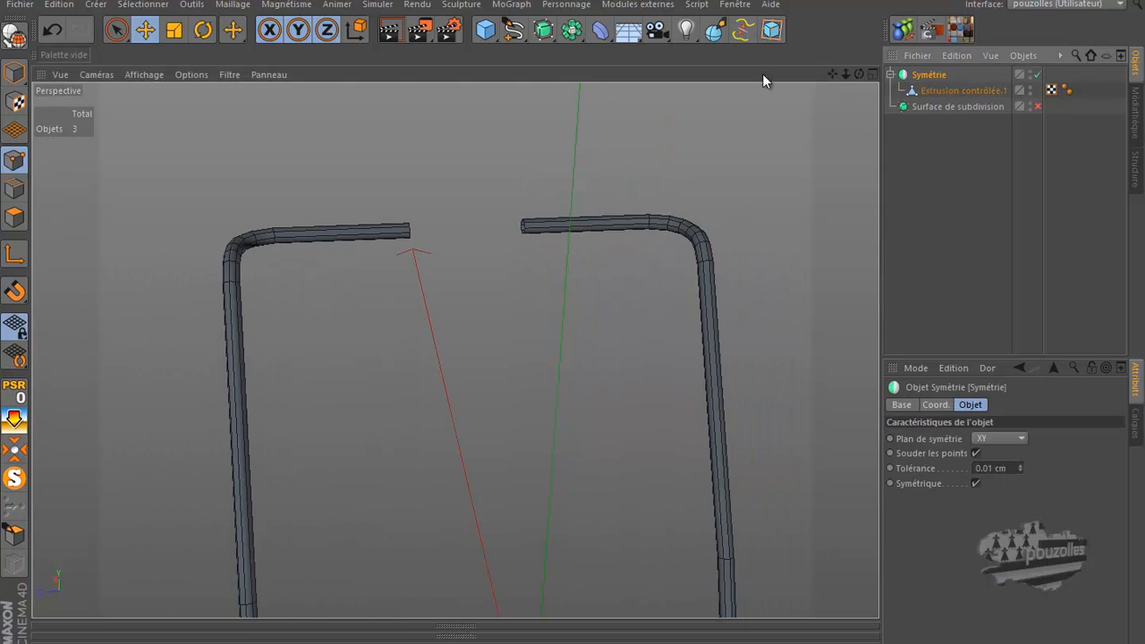
pyautogui.click(15, 37)
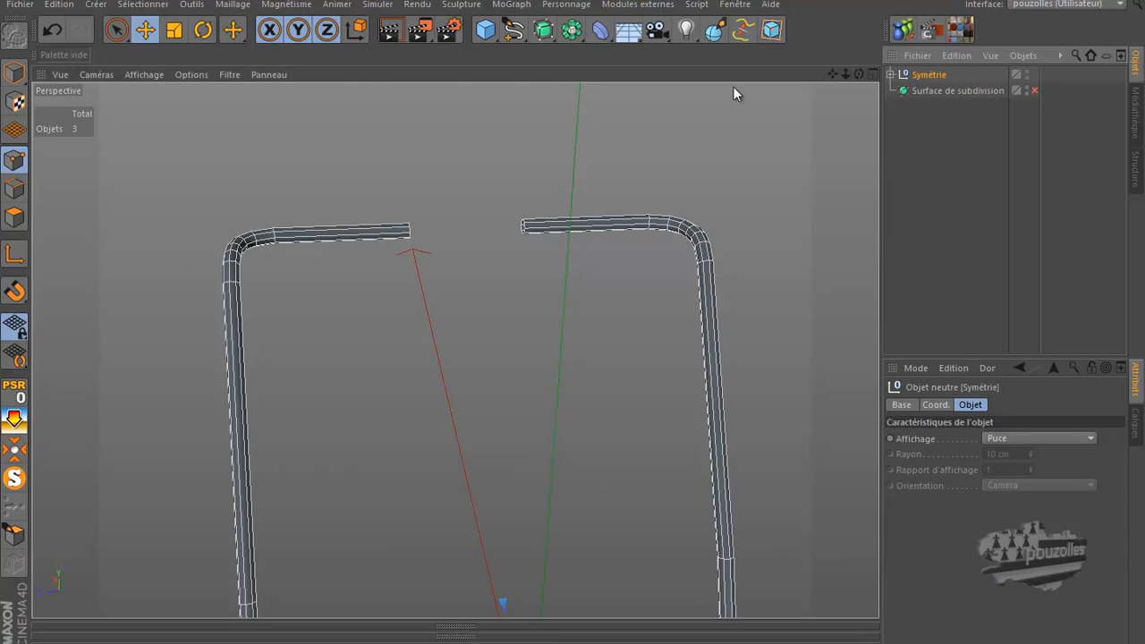
# Take Extrusion contrôlée.1 out of the converted Symétrie null and delete the null.
pyautogui.click(891, 74)
pyautogui.moveTo(948, 91); pyautogui.dragTo(945, 174)
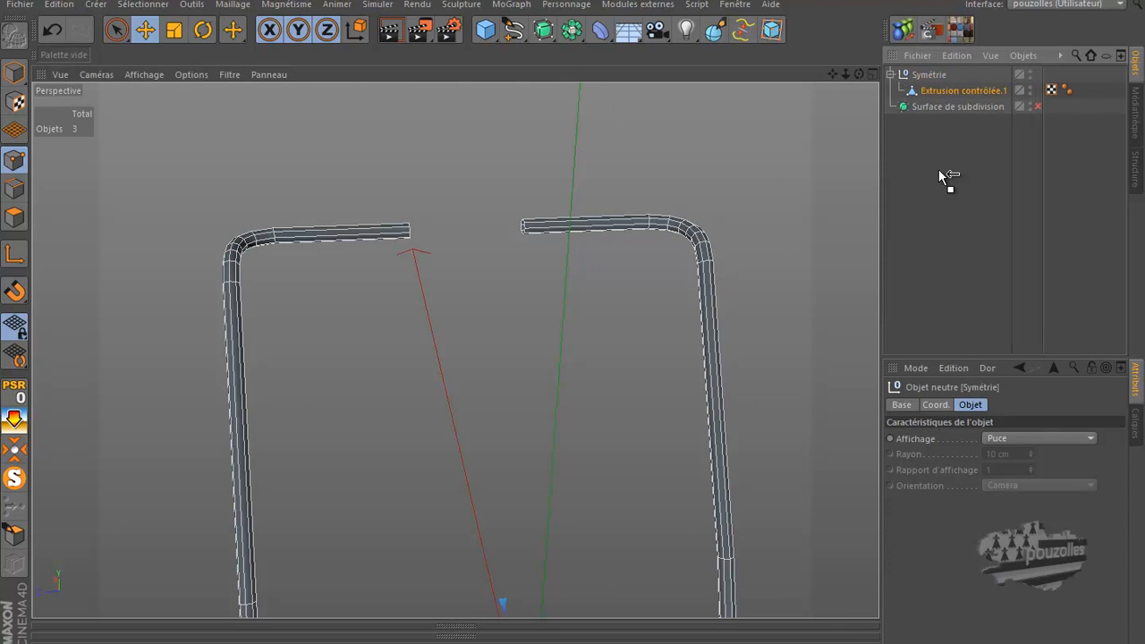
pyautogui.click(930, 76)
pyautogui.press('Delete')
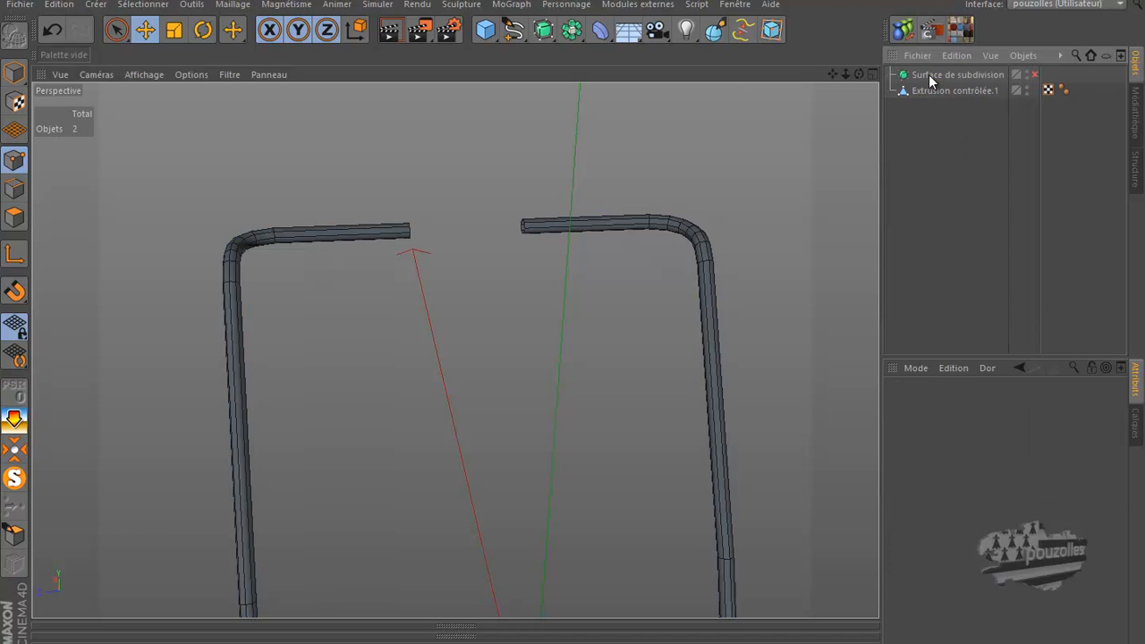
# Select one backrest tube end's points on Extrusion contrôlée.1 with Rectangle de sélection and move them along Z close to the facing tube end.
pyautogui.click(934, 92)
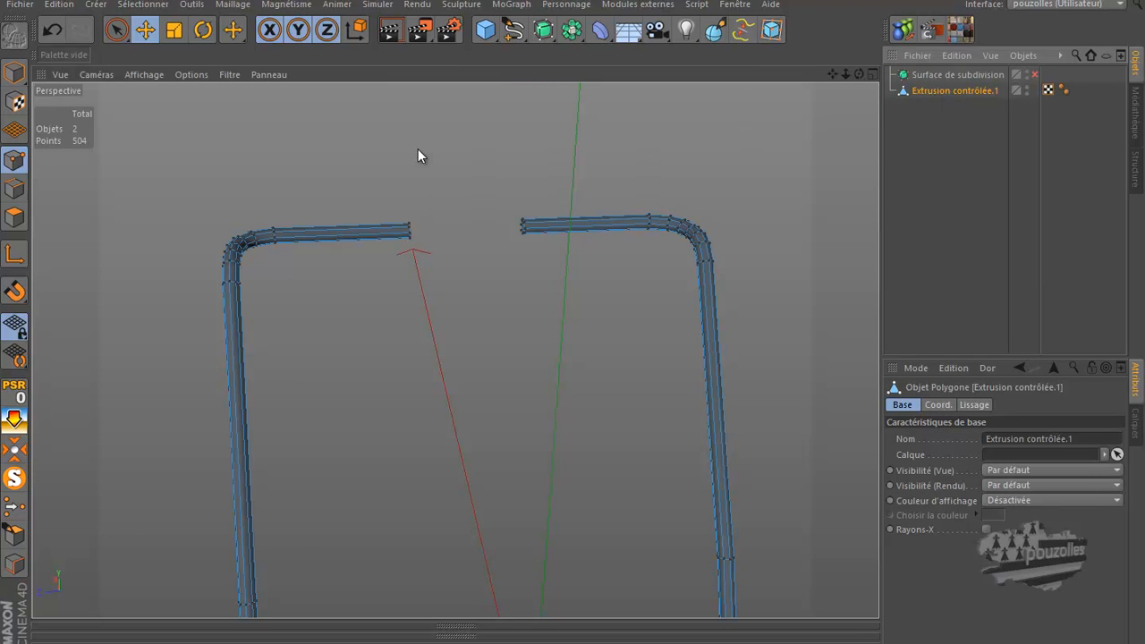
pyautogui.click(115, 31)
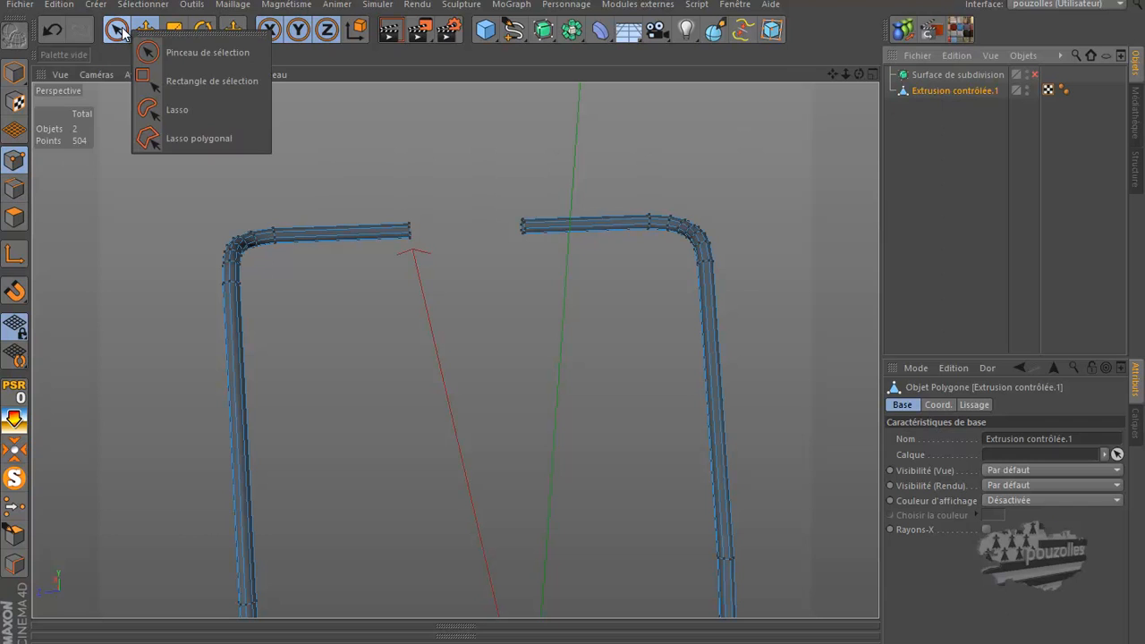
pyautogui.click(179, 80)
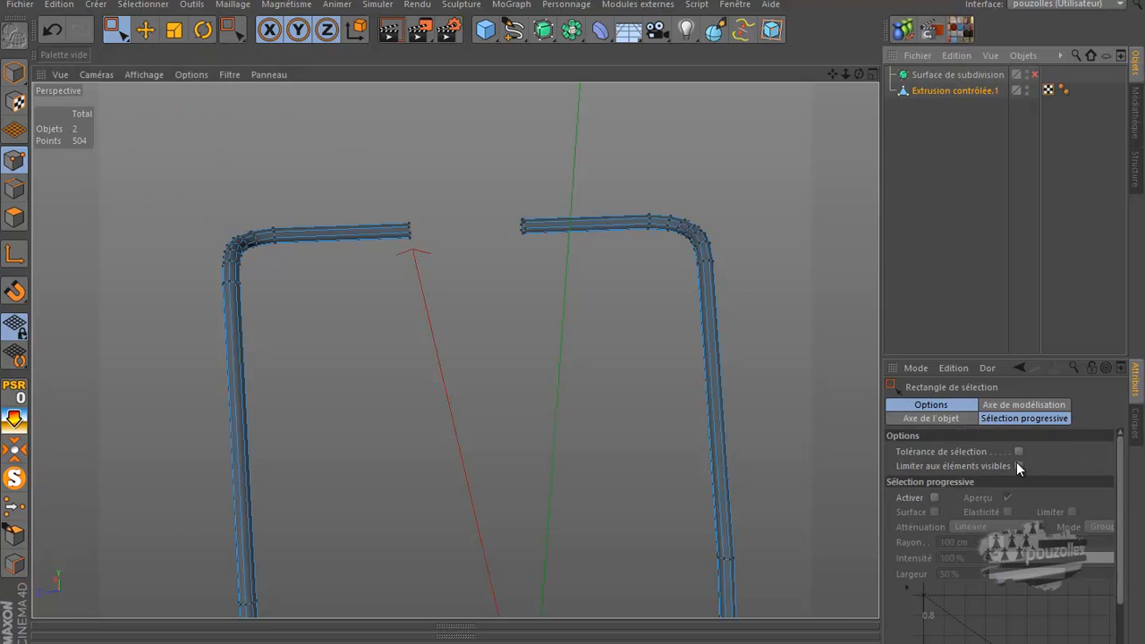
pyautogui.moveTo(542, 176); pyautogui.dragTo(494, 281)
pyautogui.moveTo(424, 238); pyautogui.dragTo(313, 249)
pyautogui.scroll(2, 411, 238)
pyautogui.scroll(-2, 410, 238)
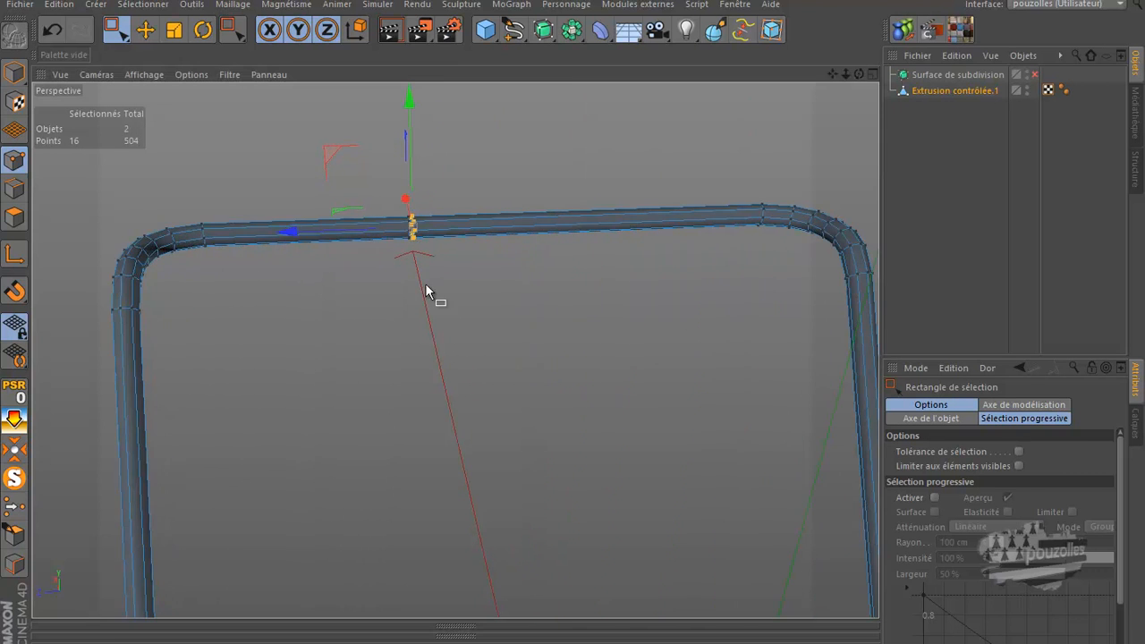
# Align the selected tube-end points along Z with the facing end ring in the right view, closing the remaining gap.
pyautogui.middleClick(425, 283)
pyautogui.middleClick(358, 477)
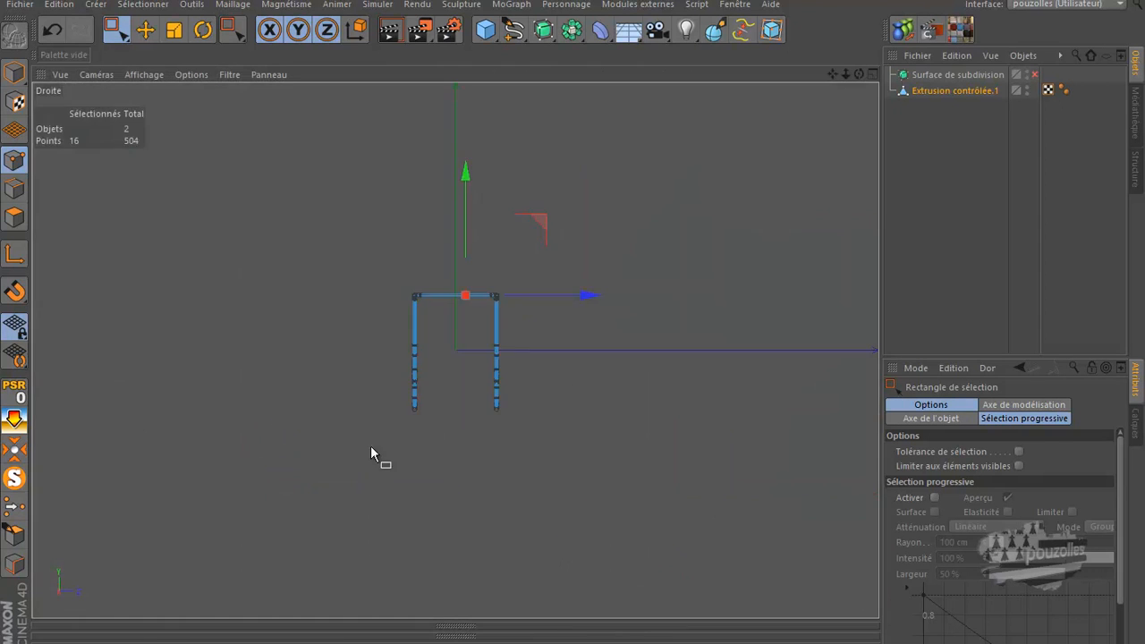
pyautogui.scroll(3, 455, 290)
pyautogui.scroll(6, 484, 307)
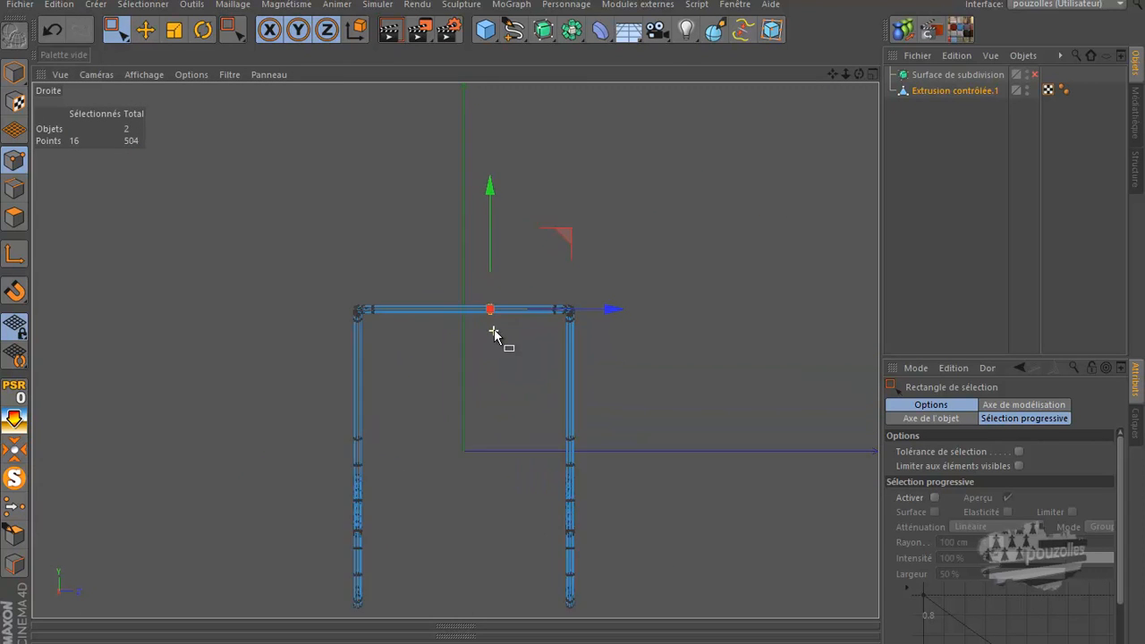
pyautogui.scroll(6, 494, 309)
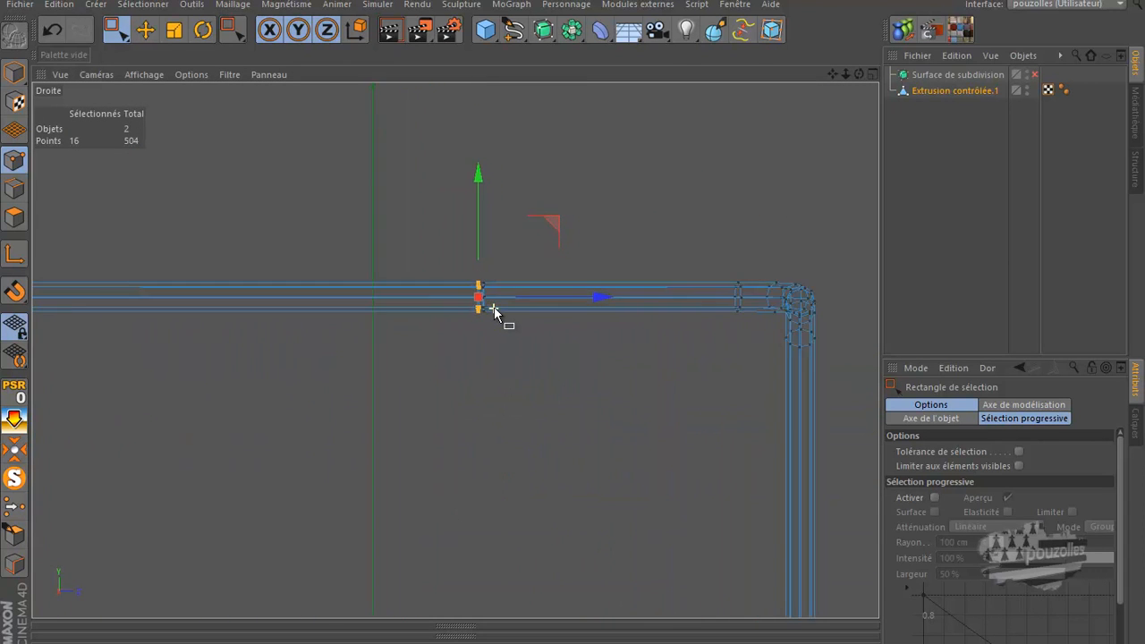
pyautogui.scroll(5, 494, 310)
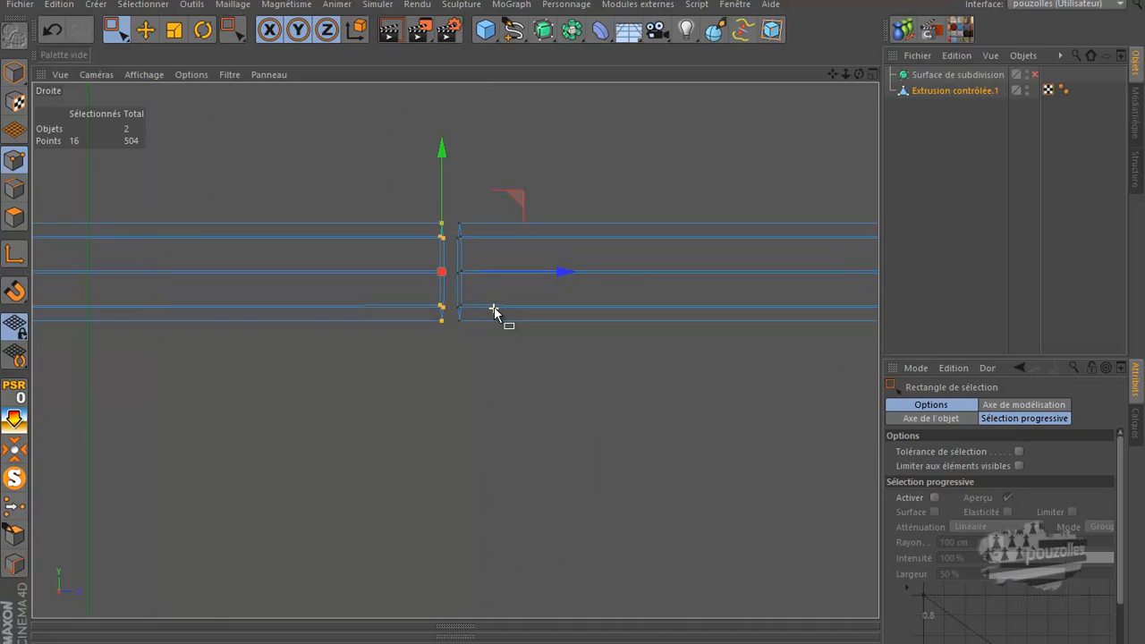
pyautogui.moveTo(530, 252); pyautogui.dragTo(561, 262)
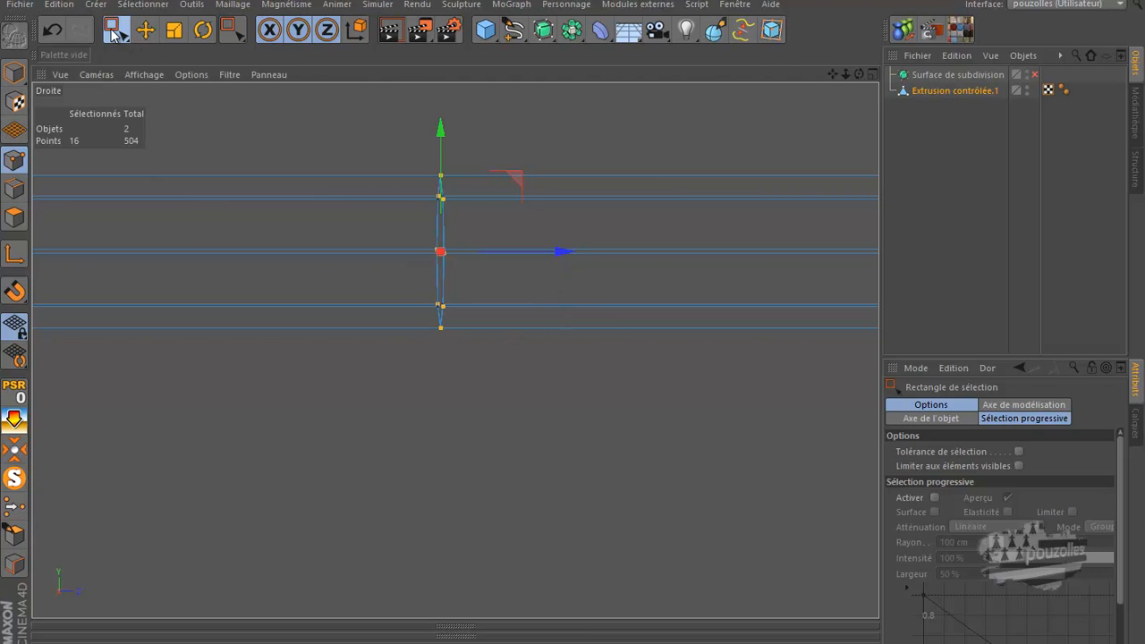
# Select all the points of both rings at the junction and merge overlapping ones with Optimiser.
pyautogui.moveTo(488, 116); pyautogui.dragTo(386, 412)
pyautogui.rightClick(335, 374)
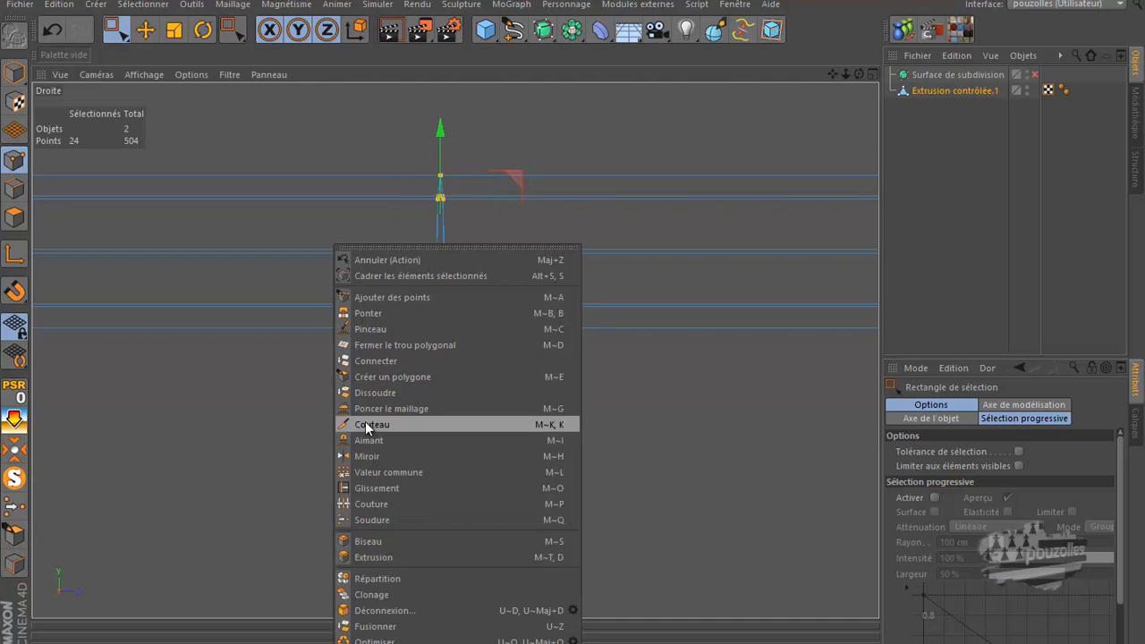
pyautogui.click(376, 640)
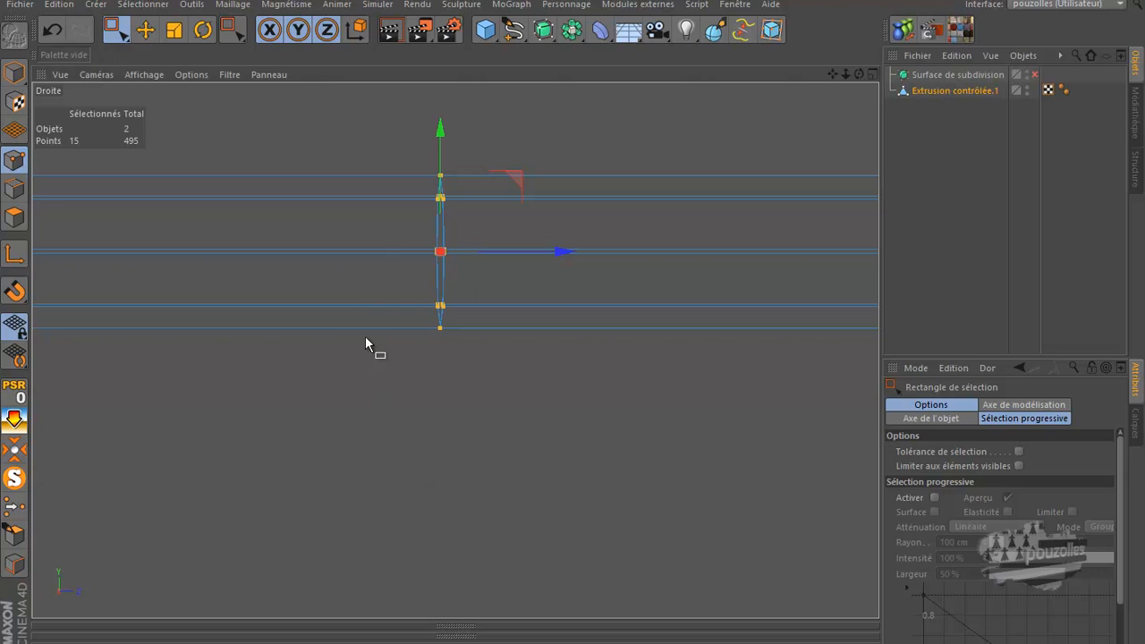
# Run Optimiser on the selected points of the backrest tube junction with a tolerance of 0.11 cm.
pyautogui.scroll(5, 429, 260)
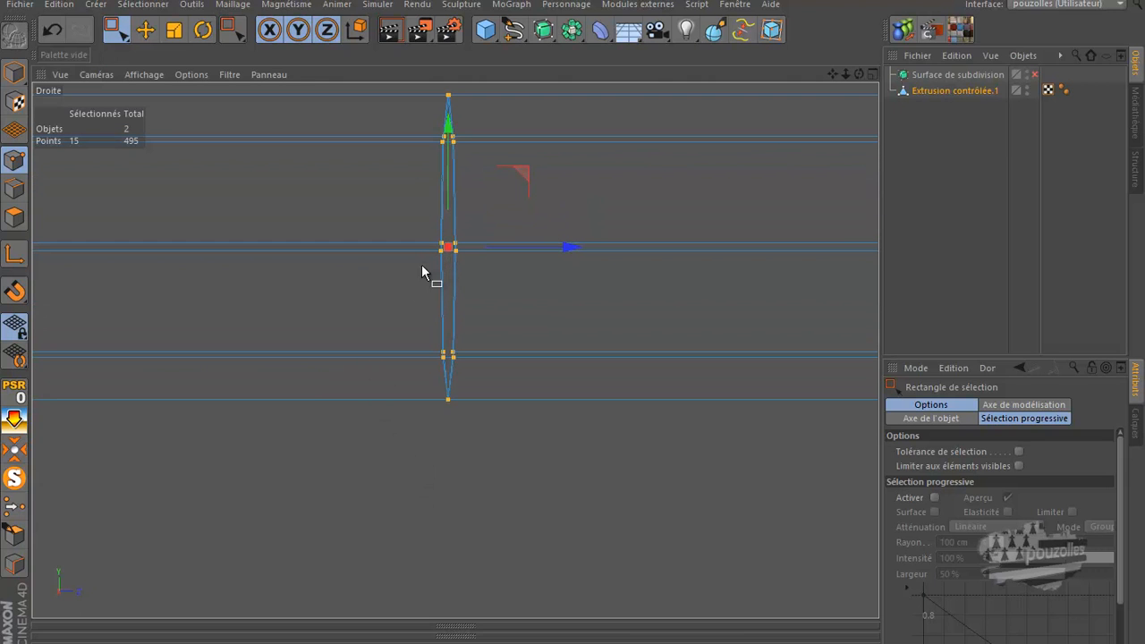
pyautogui.middleClick(328, 195)
pyautogui.middleClick(324, 205)
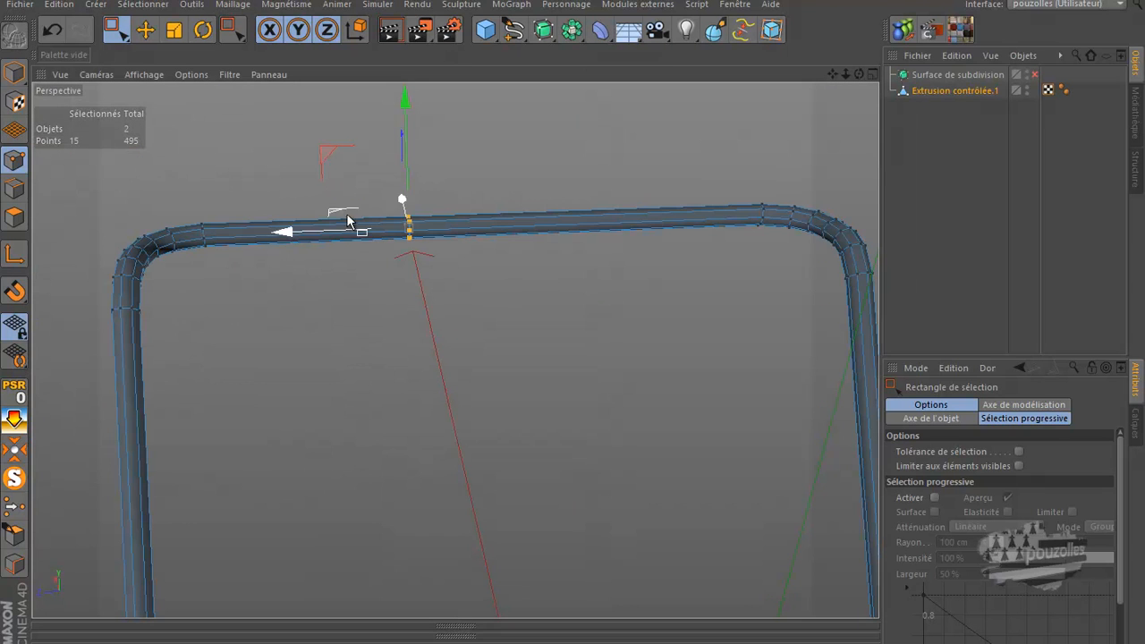
pyautogui.scroll(6, 380, 230)
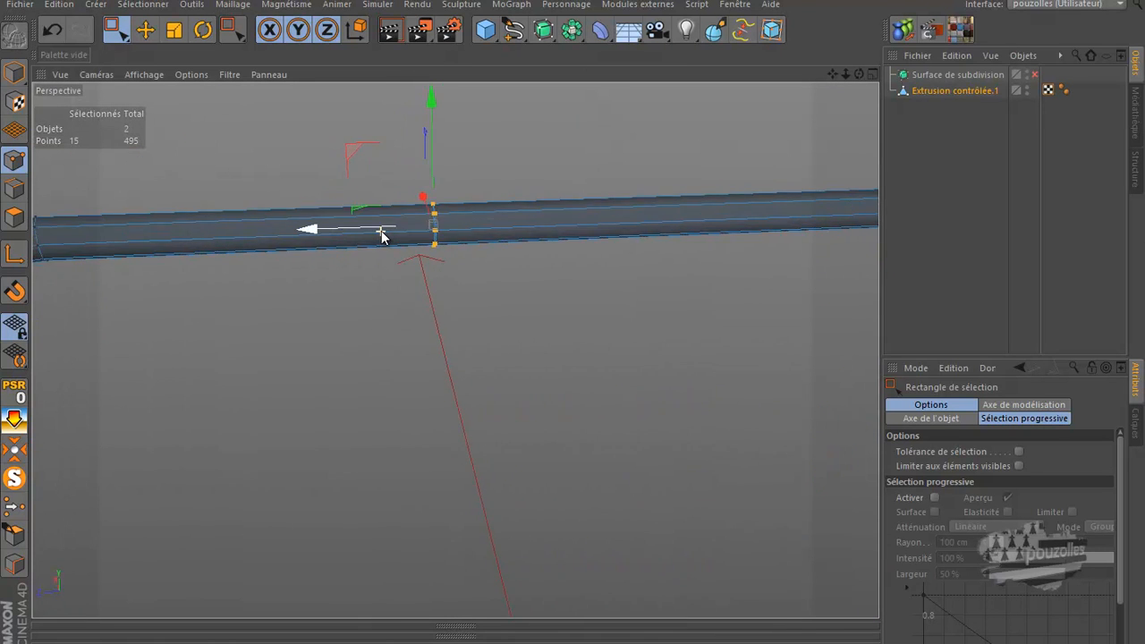
pyautogui.scroll(5, 381, 230)
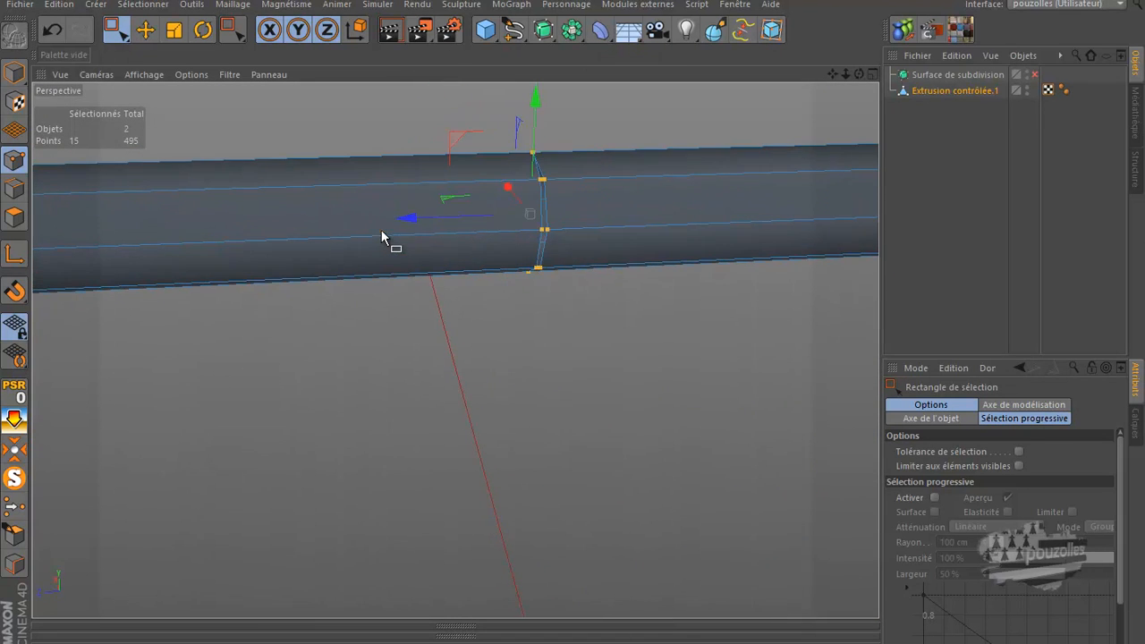
pyautogui.moveTo(857, 74); pyautogui.dragTo(572, 322)
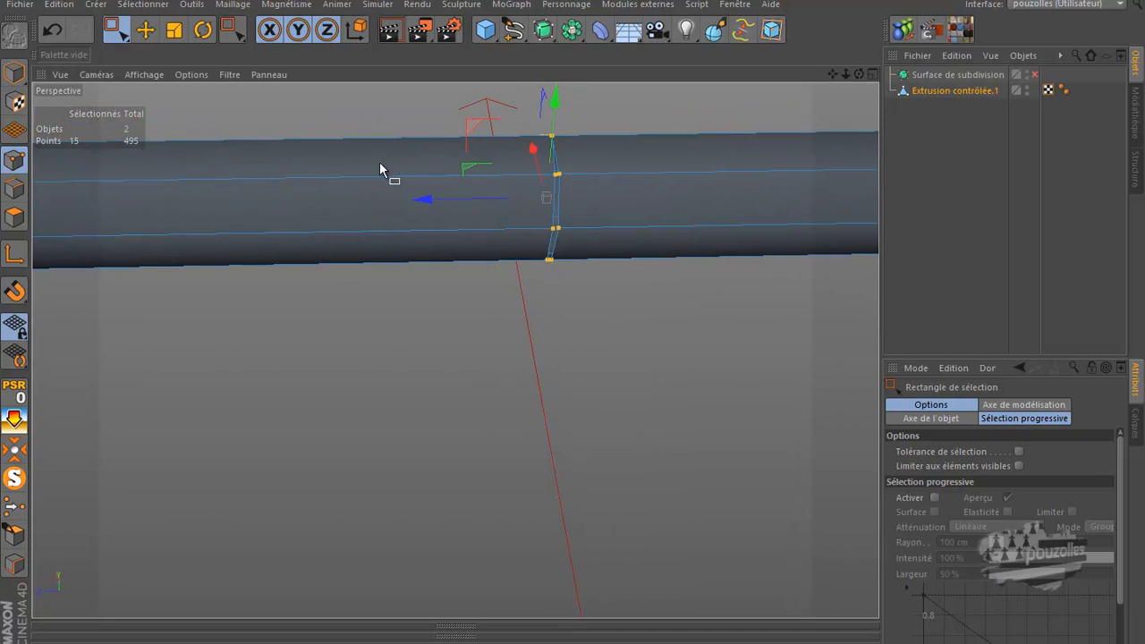
pyautogui.rightClick(195, 290)
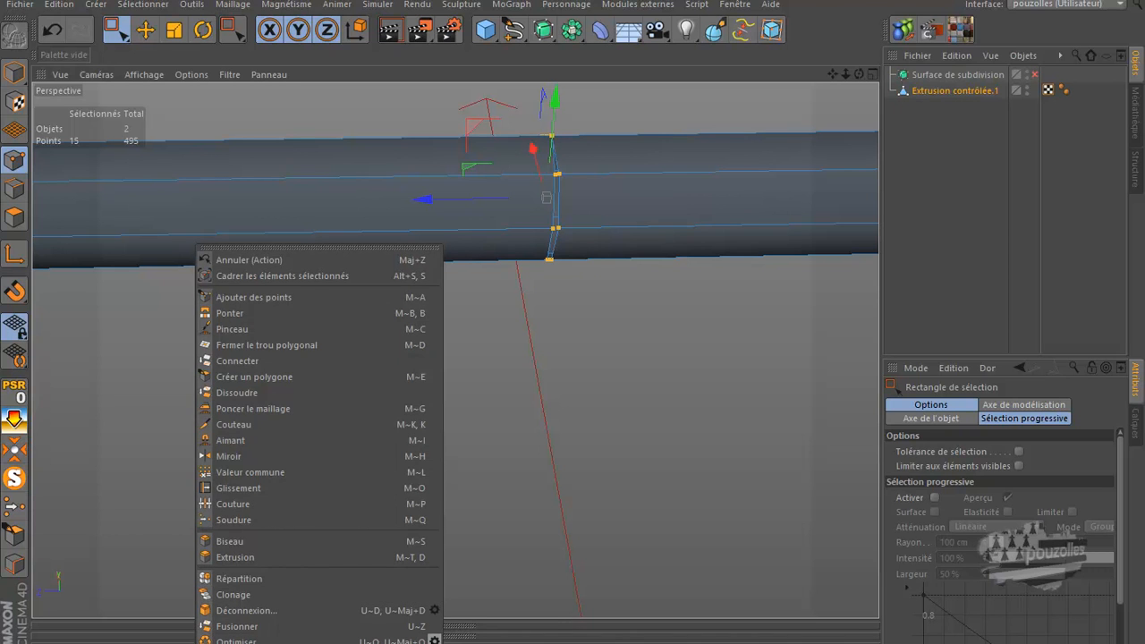
pyautogui.click(236, 640)
pyautogui.moveTo(432, 560); pyautogui.dragTo(464, 393)
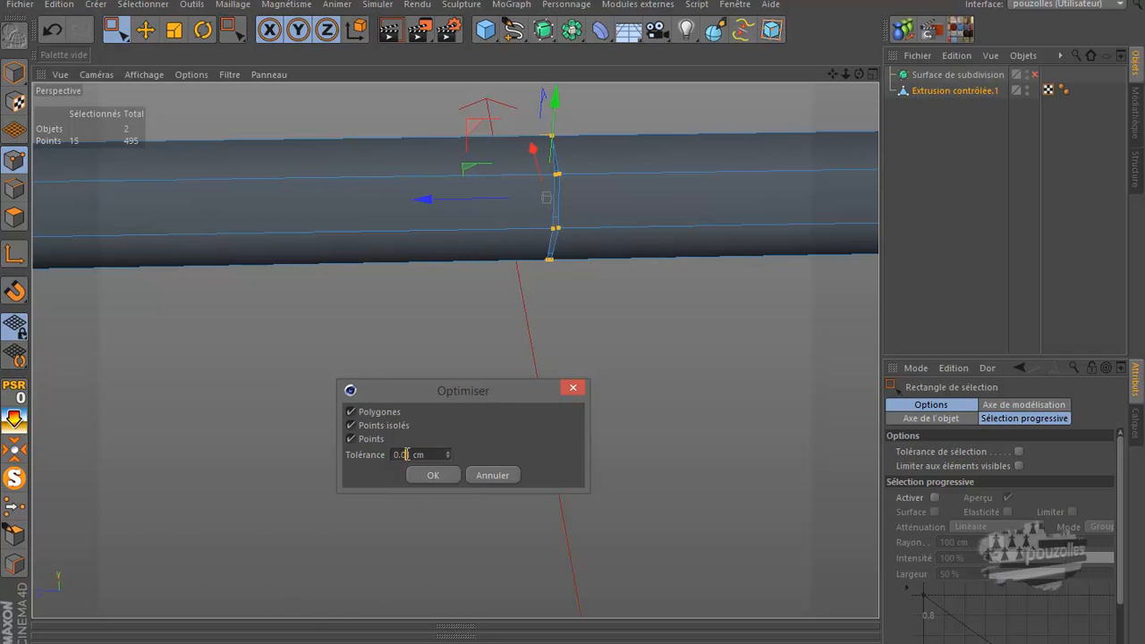
pyautogui.click(415, 452)
pyautogui.click(446, 472)
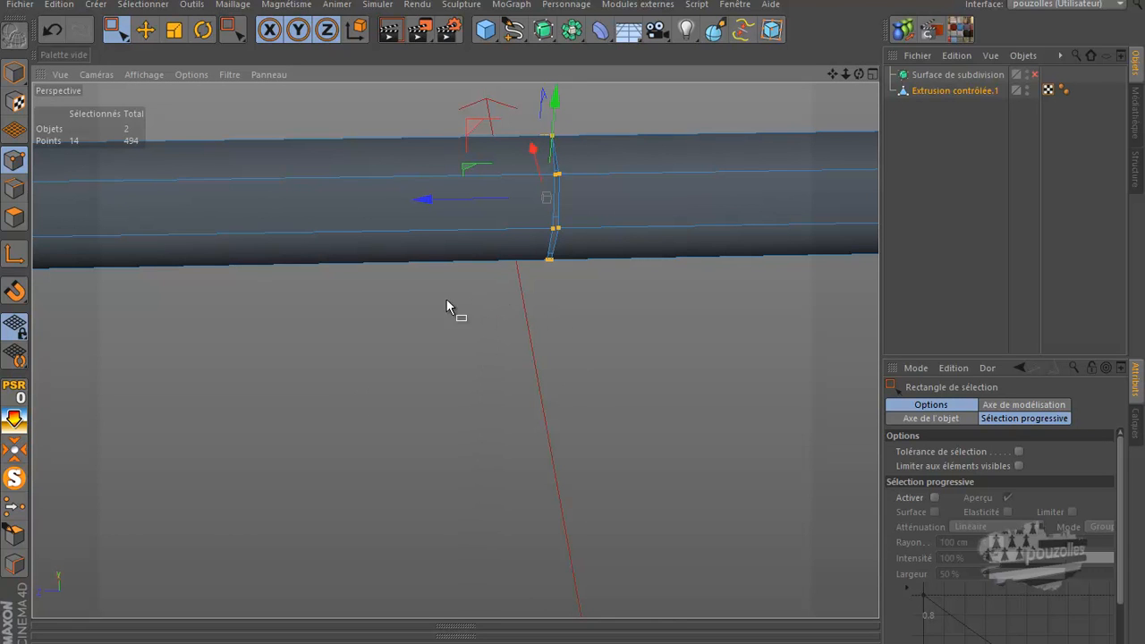
# Merge the remaining doubled junction points by running Optimiser again with a tolerance of 0.3 cm.
pyautogui.rightClick(113, 283)
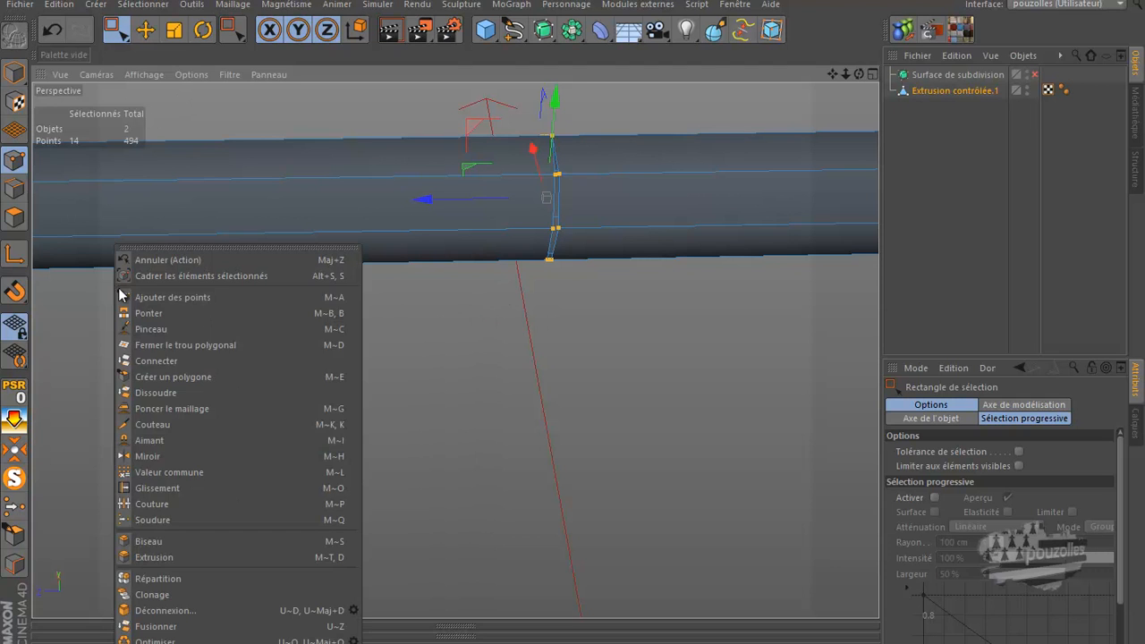
pyautogui.click(353, 640)
pyautogui.moveTo(407, 568); pyautogui.dragTo(482, 420)
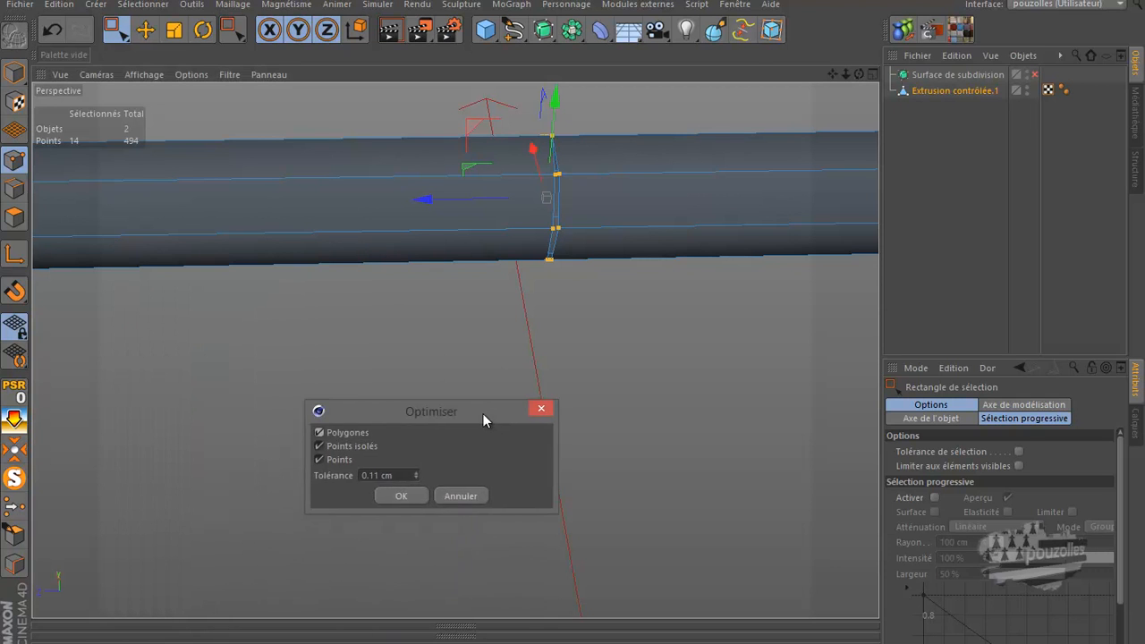
pyautogui.moveTo(379, 475); pyautogui.dragTo(371, 474)
pyautogui.write('.3')
pyautogui.click(401, 495)
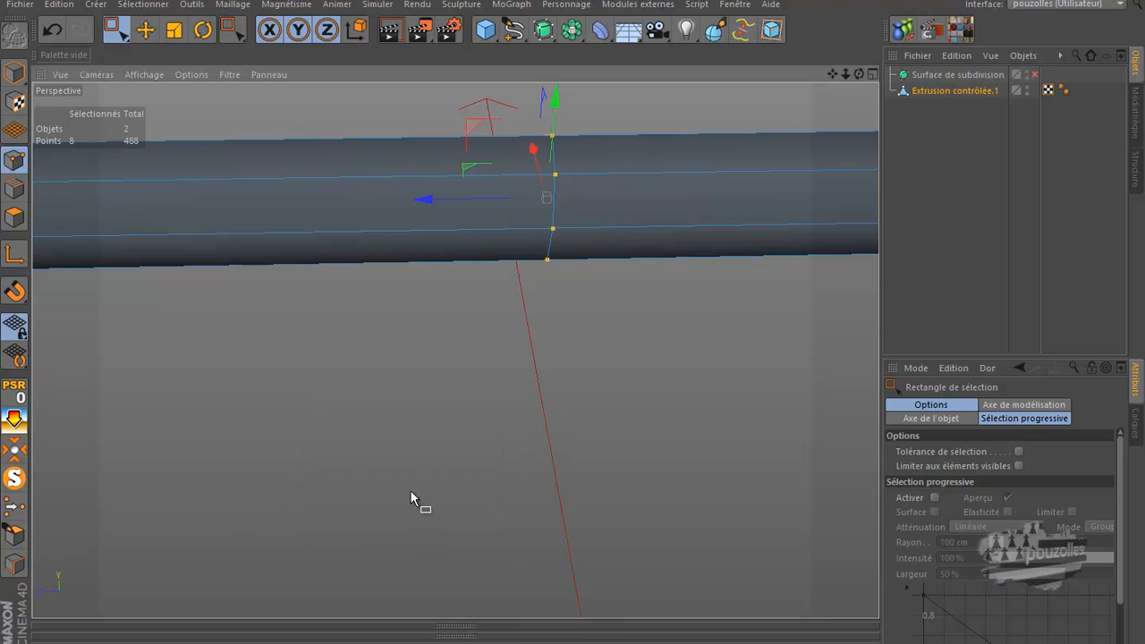
# Reset the Optimiser tolerance to 0.01 cm and apply it to the merged ring.
pyautogui.scroll(-2, 357, 376)
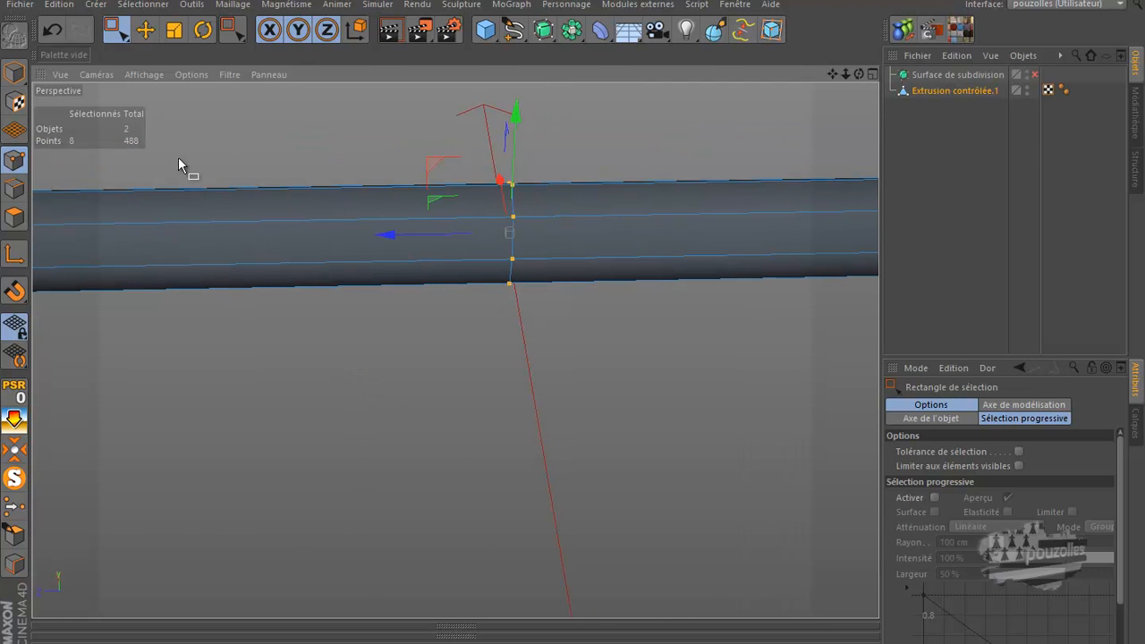
pyautogui.rightClick(183, 131)
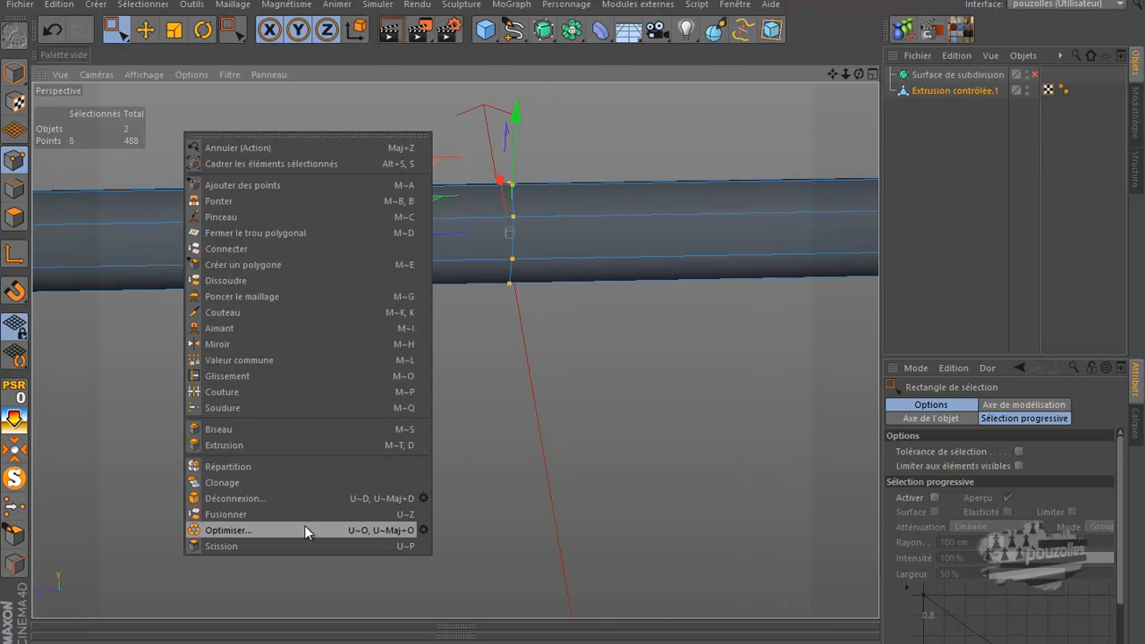
pyautogui.click(423, 529)
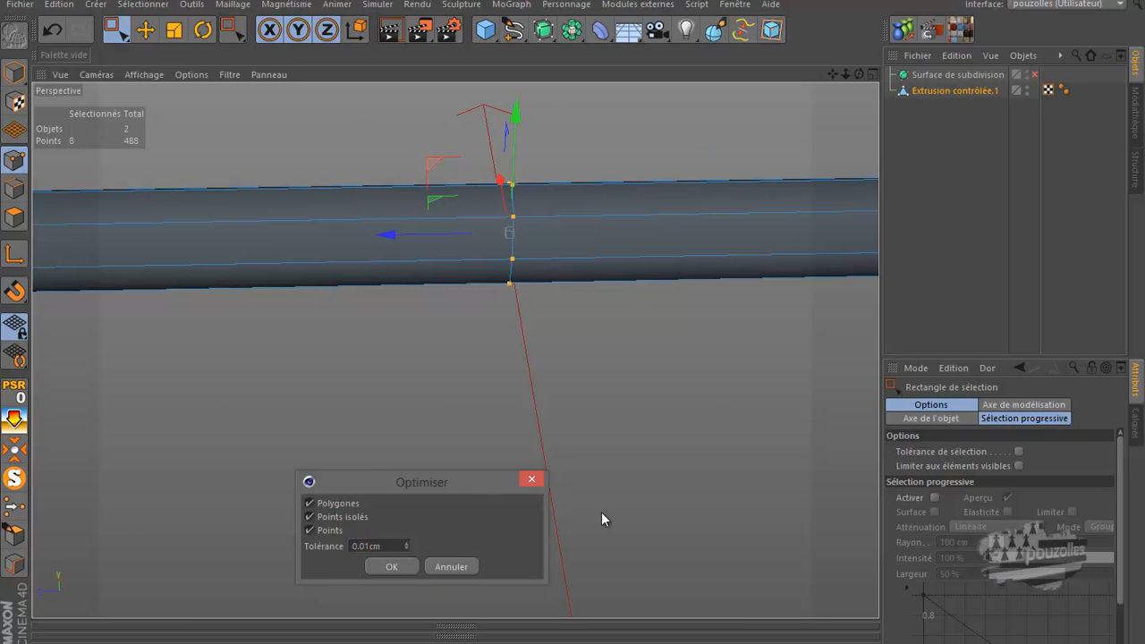
pyautogui.click(395, 567)
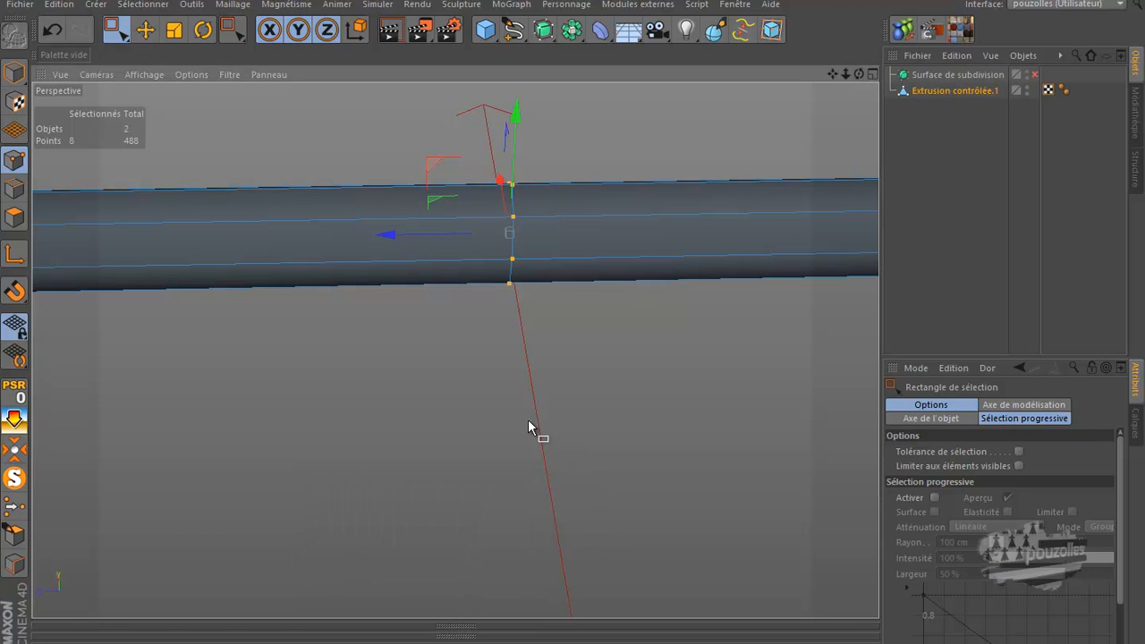
# Select the edge loop at the middle junction of the backrest's crossbar with Sélection par boucle and remove it with Dissoudre.
pyautogui.keyDown('alt'); pyautogui.moveTo(539, 418); pyautogui.dragTo(446, 383); pyautogui.keyUp('alt')
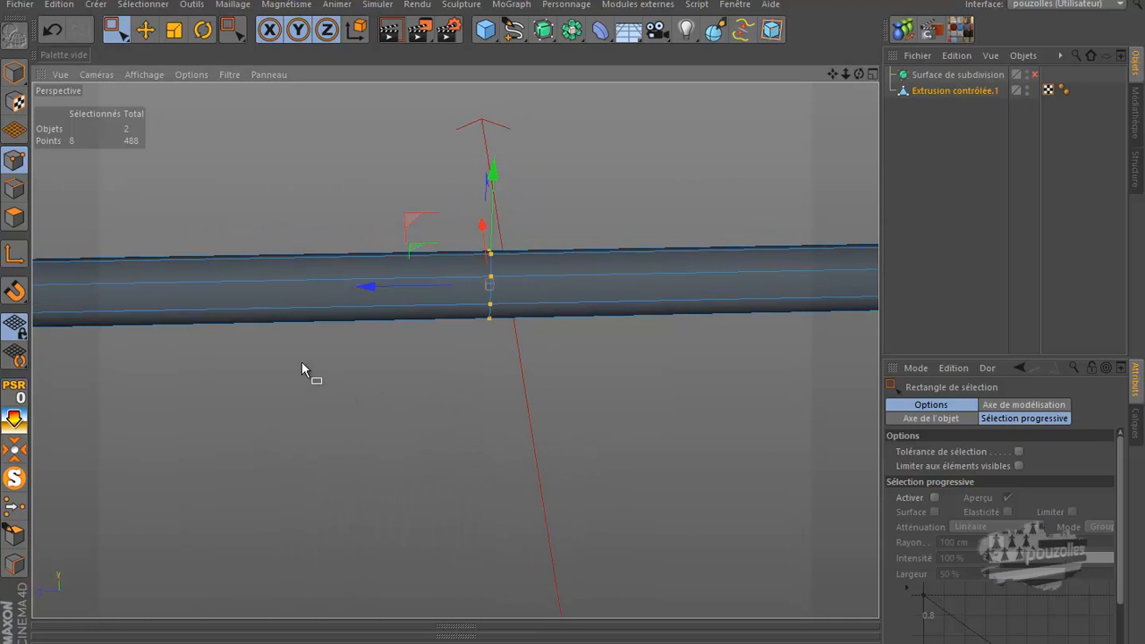
pyautogui.click(145, 30)
pyautogui.keyDown('alt'); pyautogui.moveTo(309, 158); pyautogui.dragTo(302, 260); pyautogui.keyUp('alt')
pyautogui.click(15, 187)
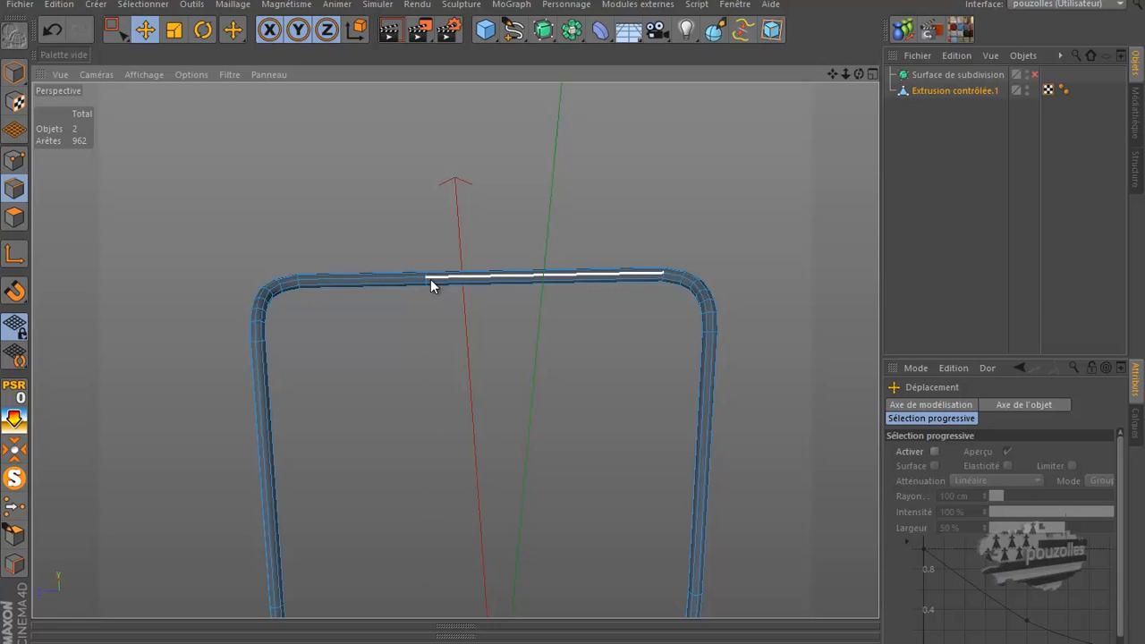
pyautogui.press('u')
pyautogui.press('l')
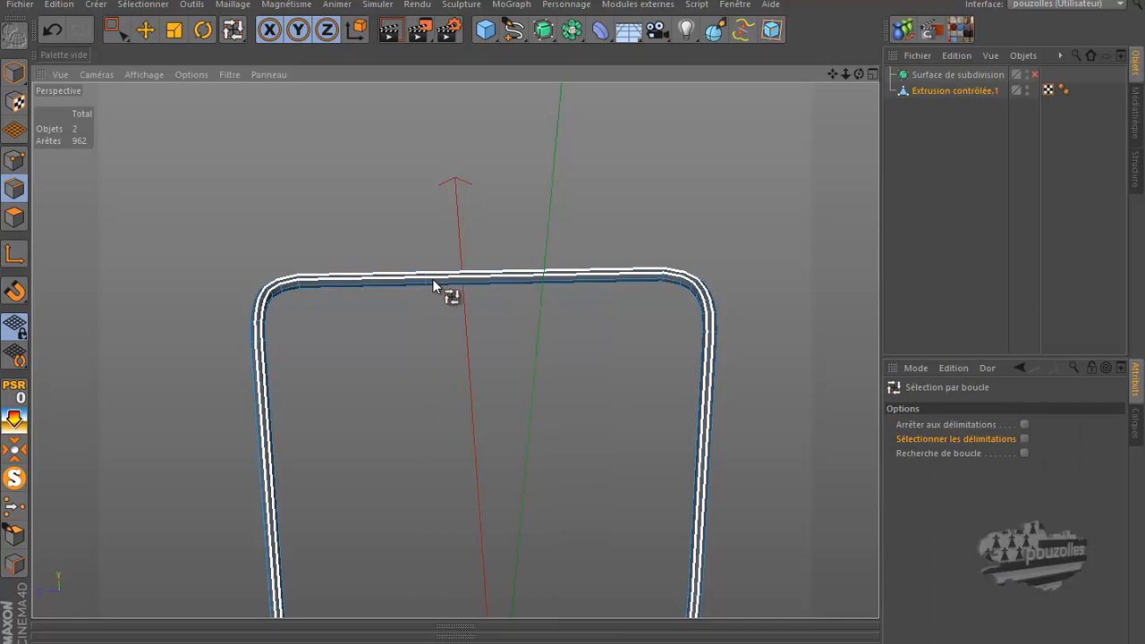
pyautogui.click(425, 285)
pyautogui.rightClick(474, 120)
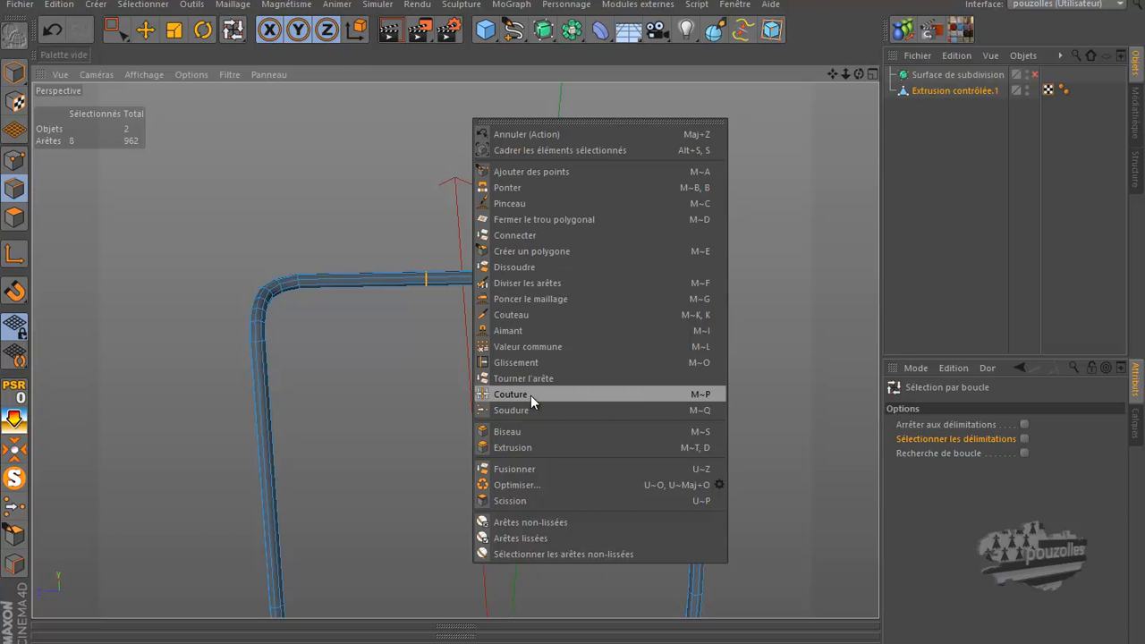
pyautogui.click(537, 266)
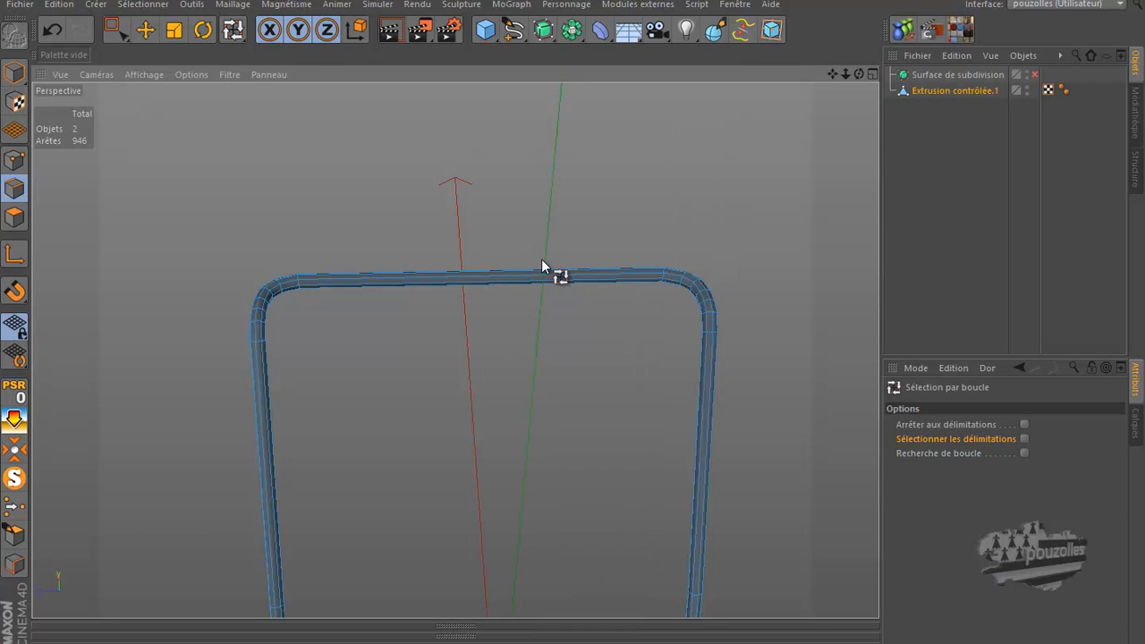
# Examine the welded frame and compare it with the front, side and top views of the 2CV seat template.
pyautogui.keyDown('alt'); pyautogui.moveTo(541, 259); pyautogui.dragTo(547, 141); pyautogui.keyUp('alt')
pyautogui.scroll(-2, 623, 162)
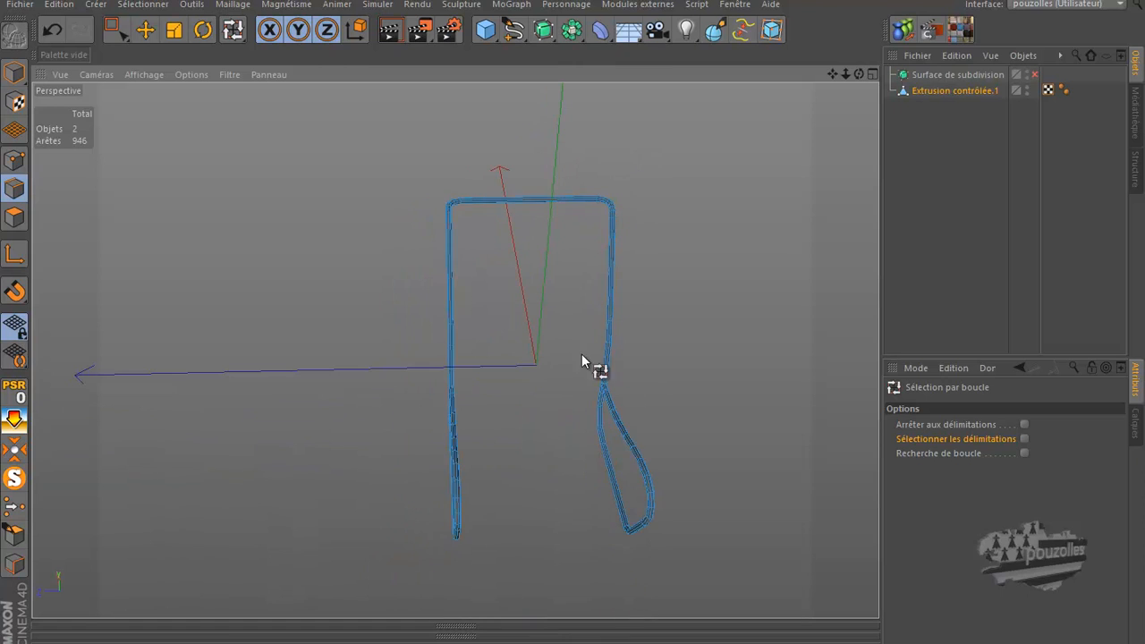
pyautogui.click(146, 31)
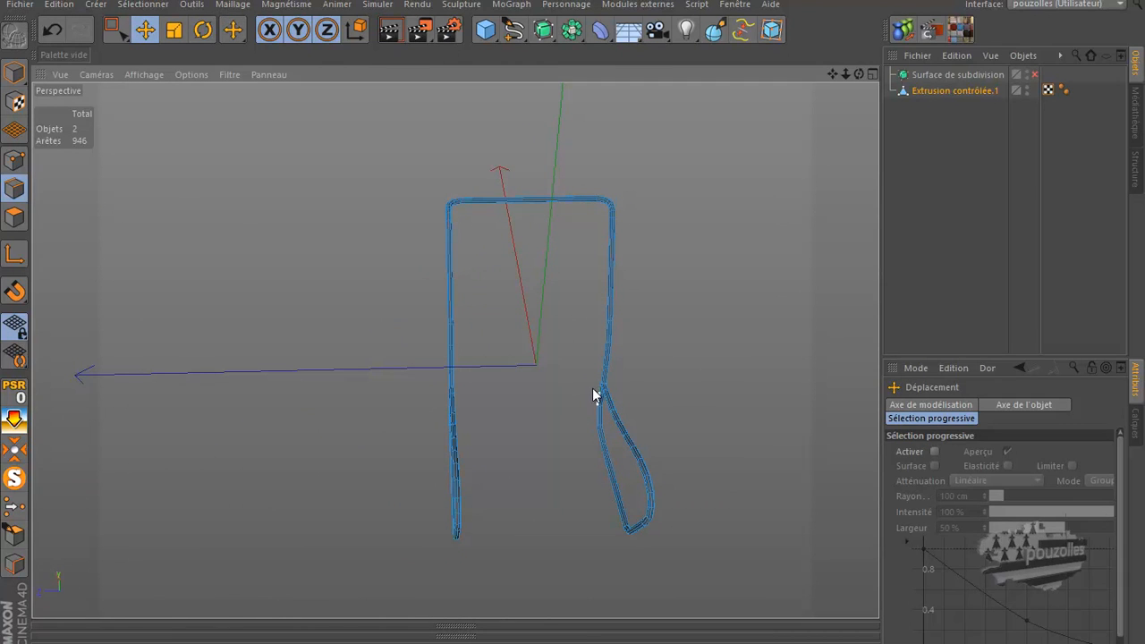
pyautogui.middleClick(334, 435)
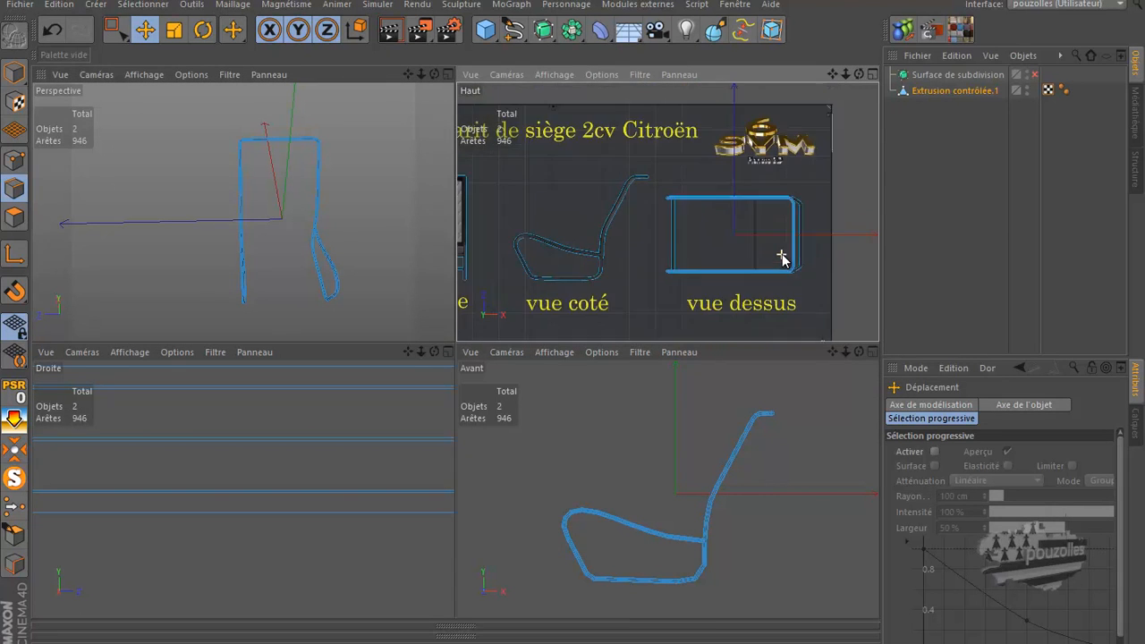
pyautogui.scroll(5, 494, 274)
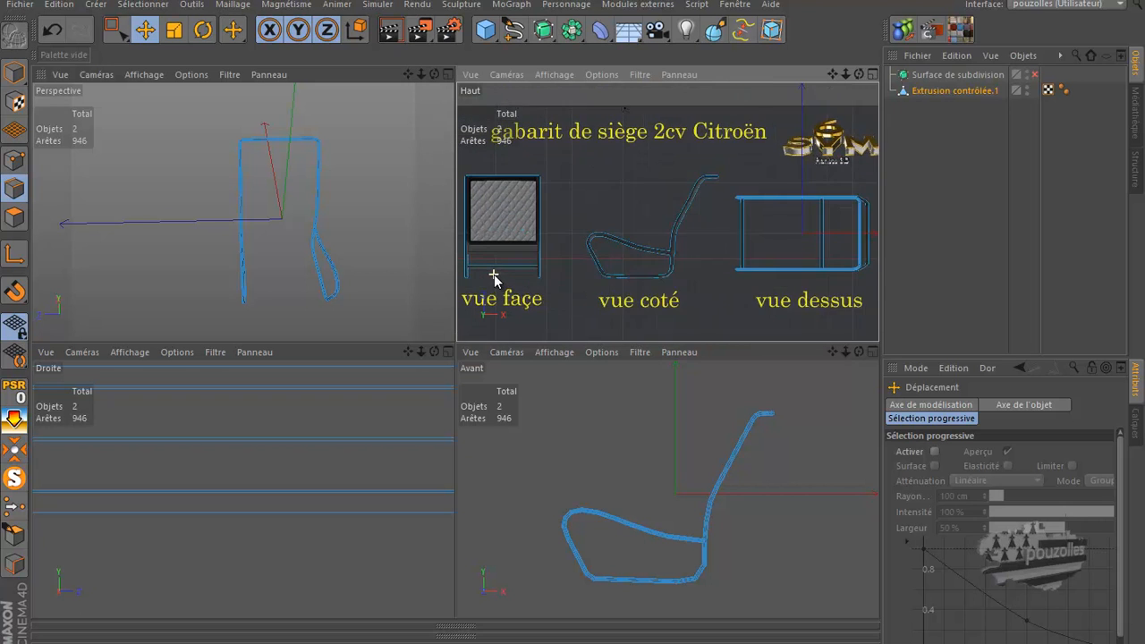
pyautogui.scroll(1, 504, 287)
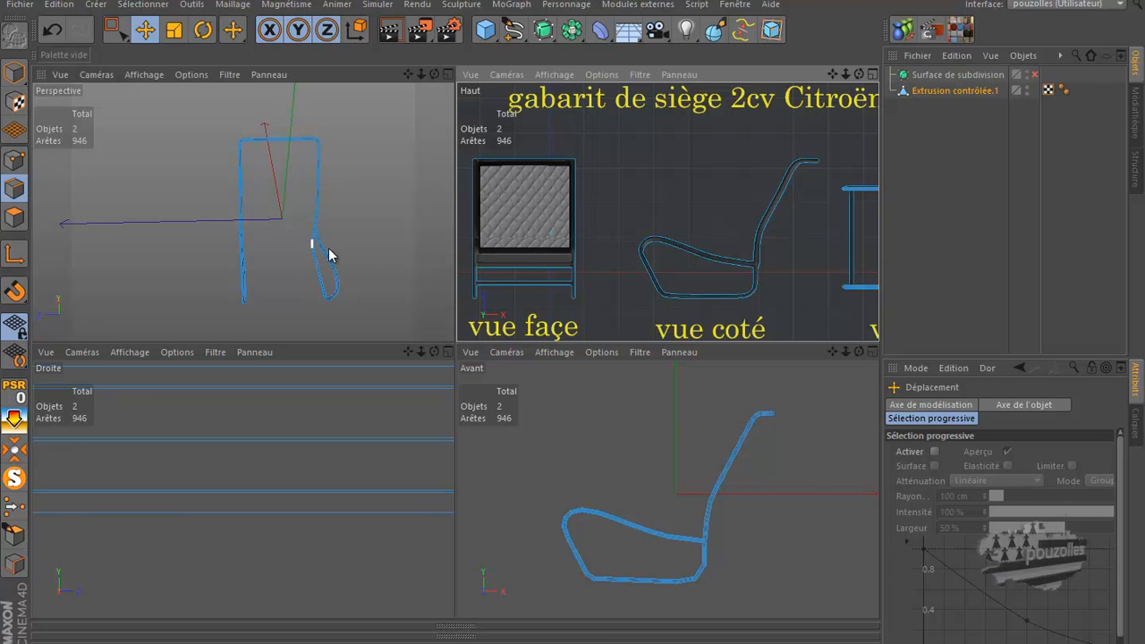
pyautogui.scroll(-2, 633, 270)
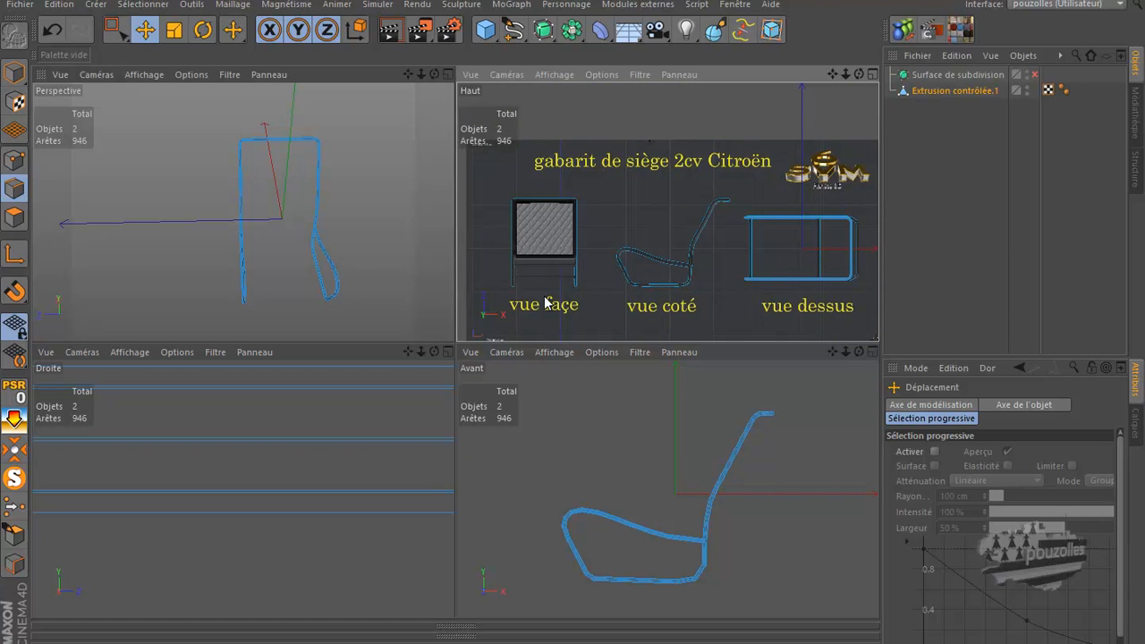
pyautogui.scroll(3, 545, 302)
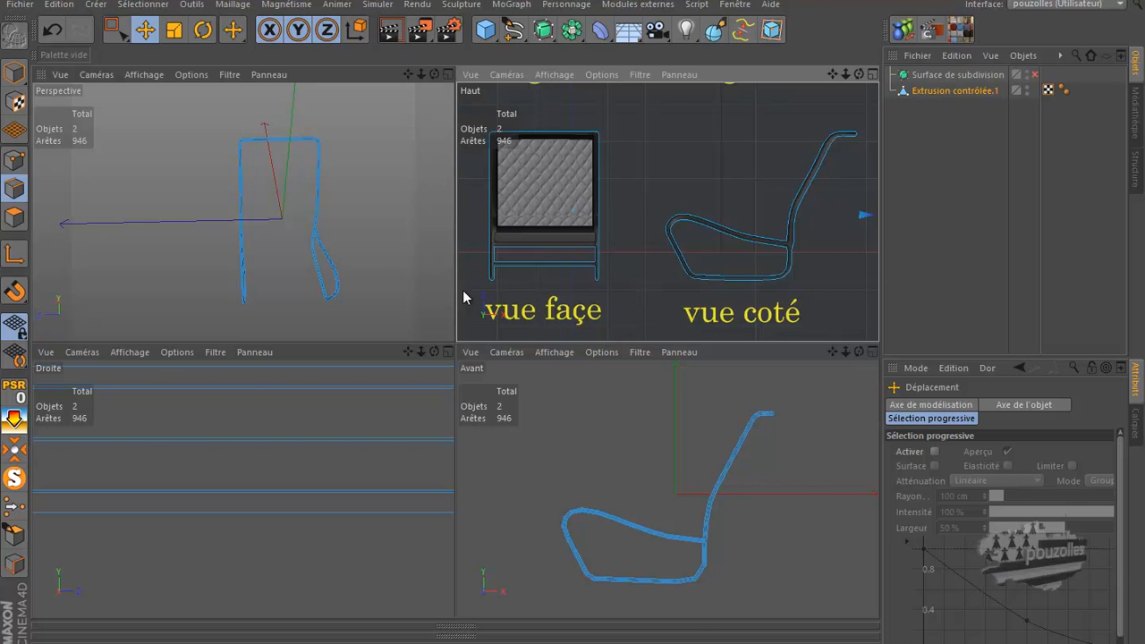
pyautogui.middleClick(399, 289)
# Select five consecutive lengthwise edges along the tube's inner side, around the front curve of one seat loop.
pyautogui.moveTo(859, 73)
pyautogui.mouseDown()
pyautogui.moveTo(561, 318)
pyautogui.moveTo(572, 322)
pyautogui.moveTo(861, 70)
pyautogui.mouseUp()
pyautogui.click(925, 94)
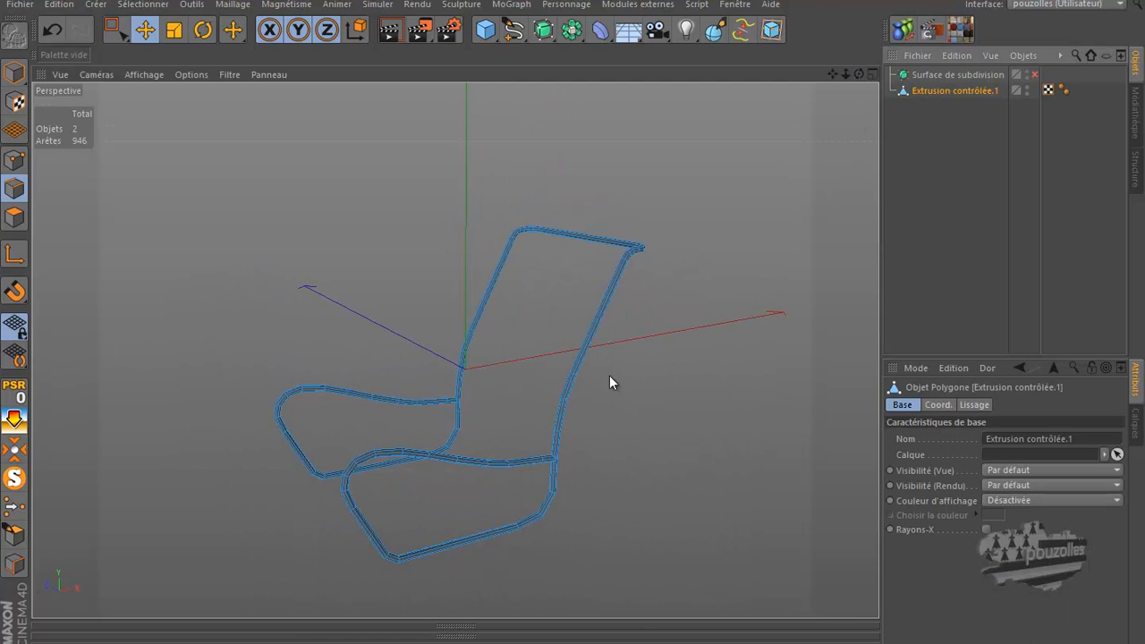
pyautogui.scroll(5, 416, 526)
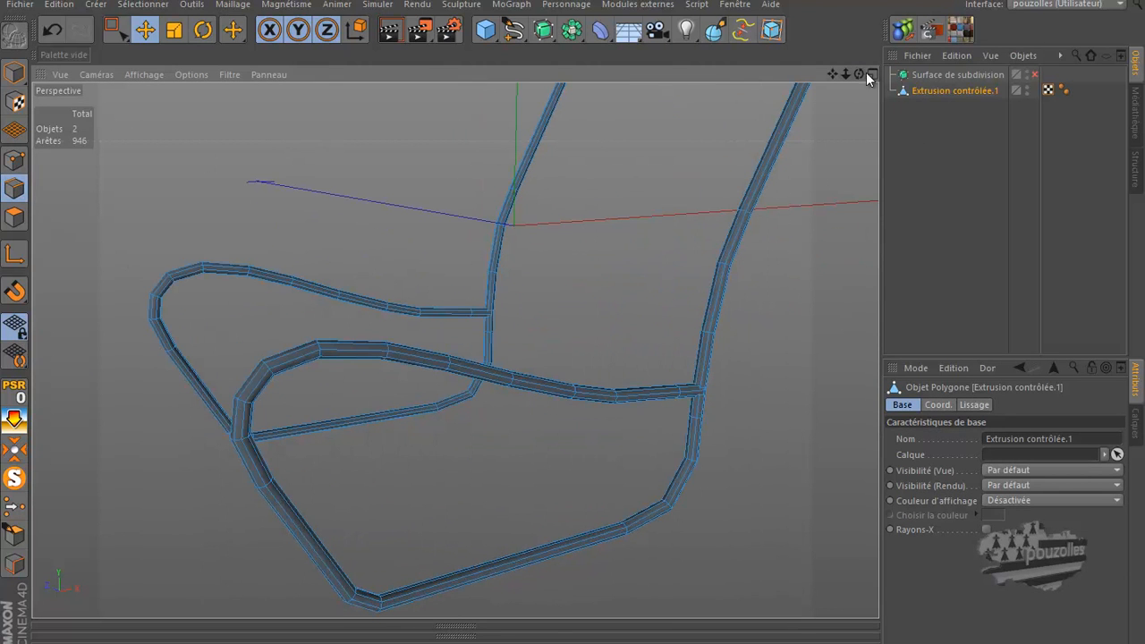
pyautogui.moveTo(862, 73)
pyautogui.mouseDown()
pyautogui.moveTo(578, 329)
pyautogui.moveTo(537, 294)
pyautogui.mouseUp()
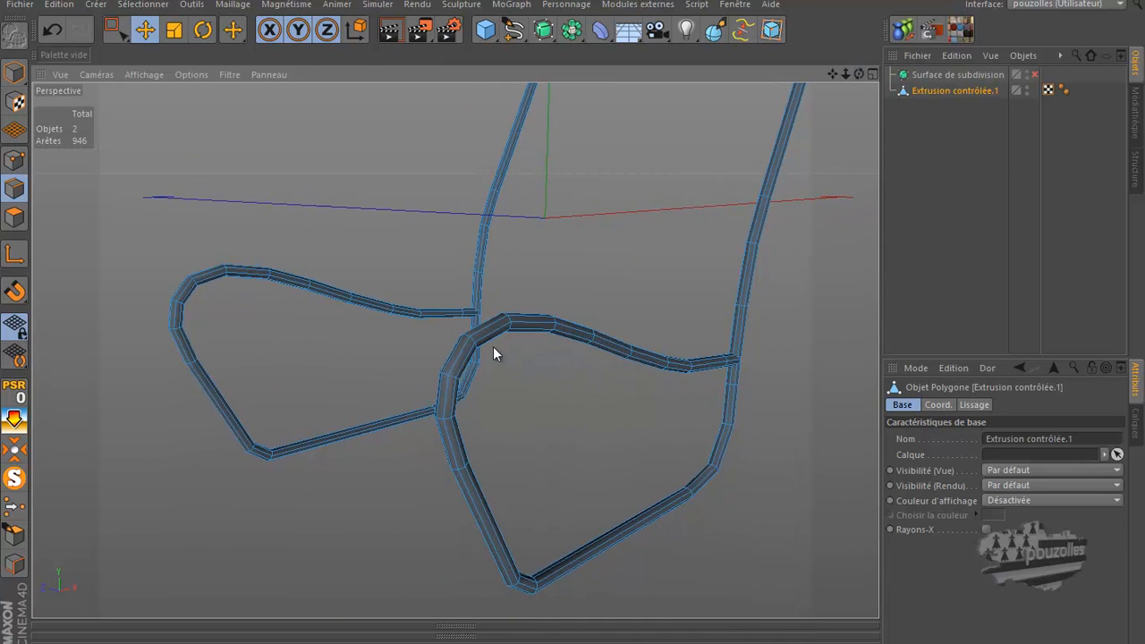
pyautogui.click(440, 398)
pyautogui.keyDown('shift'); pyautogui.click(453, 358); pyautogui.keyUp('shift')
pyautogui.keyDown('shift'); pyautogui.click(486, 327); pyautogui.keyUp('shift')
pyautogui.moveTo(858, 73); pyautogui.dragTo(567, 331)
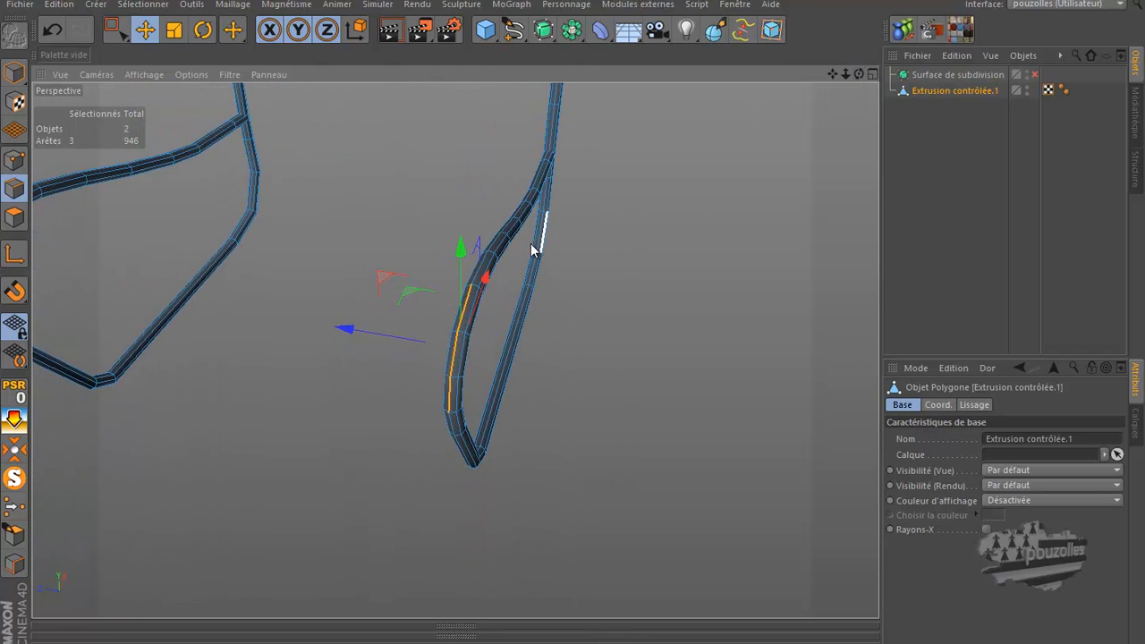
pyautogui.keyDown('shift'); pyautogui.click(486, 260); pyautogui.keyUp('shift')
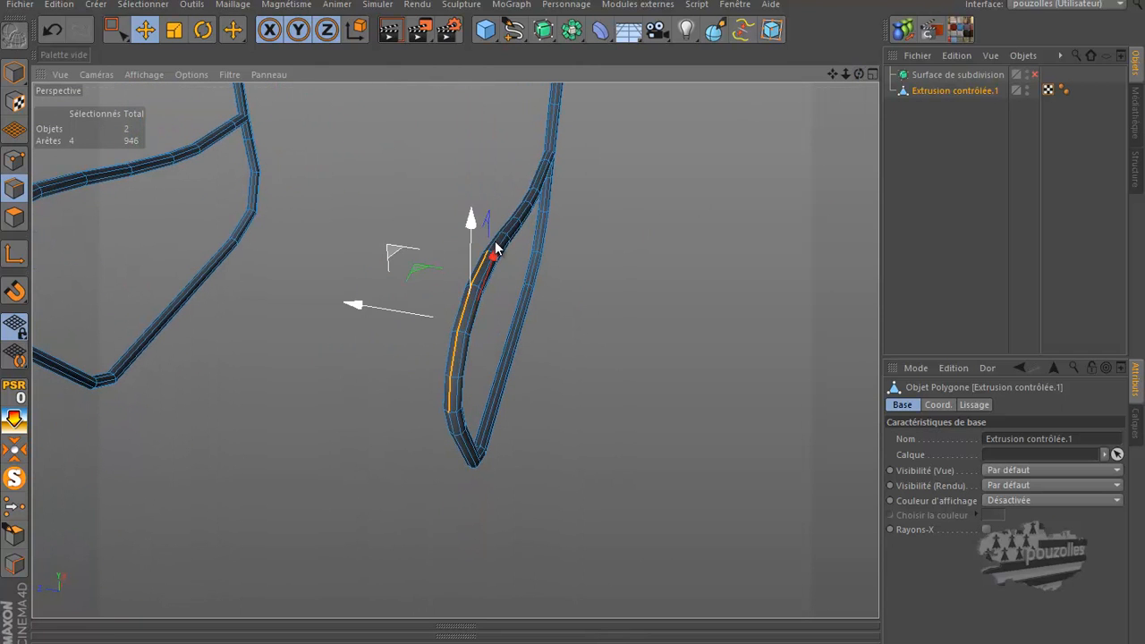
pyautogui.keyDown('shift'); pyautogui.click(507, 235); pyautogui.keyUp('shift')
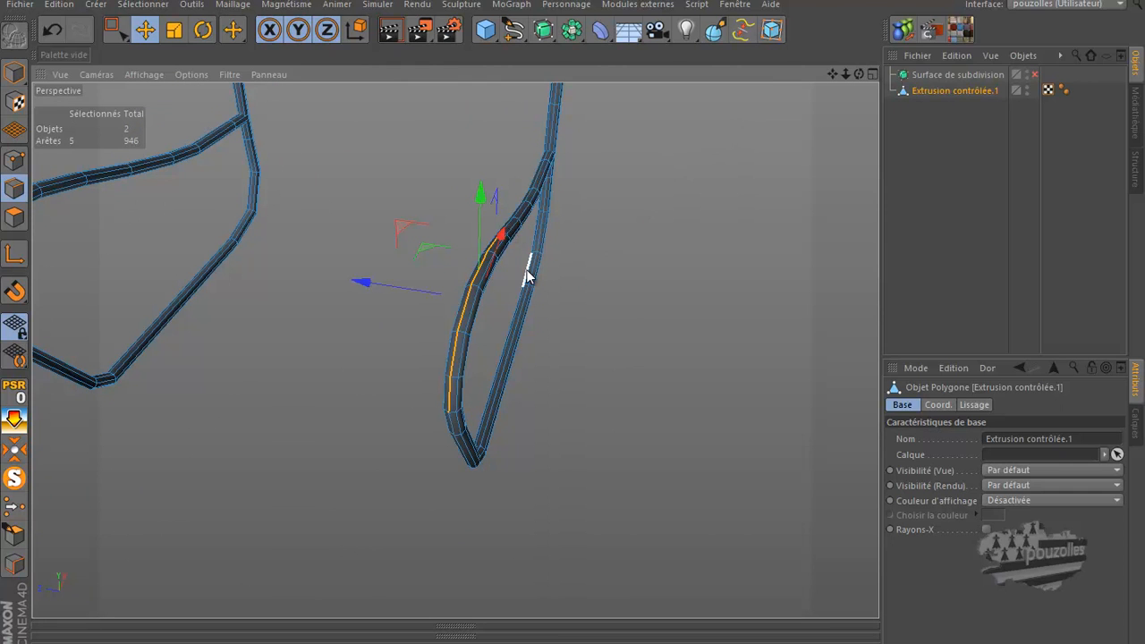
# Extend the edge selection along the same seat tube up to its junction with the backrest upright.
pyautogui.scroll(4, 506, 185)
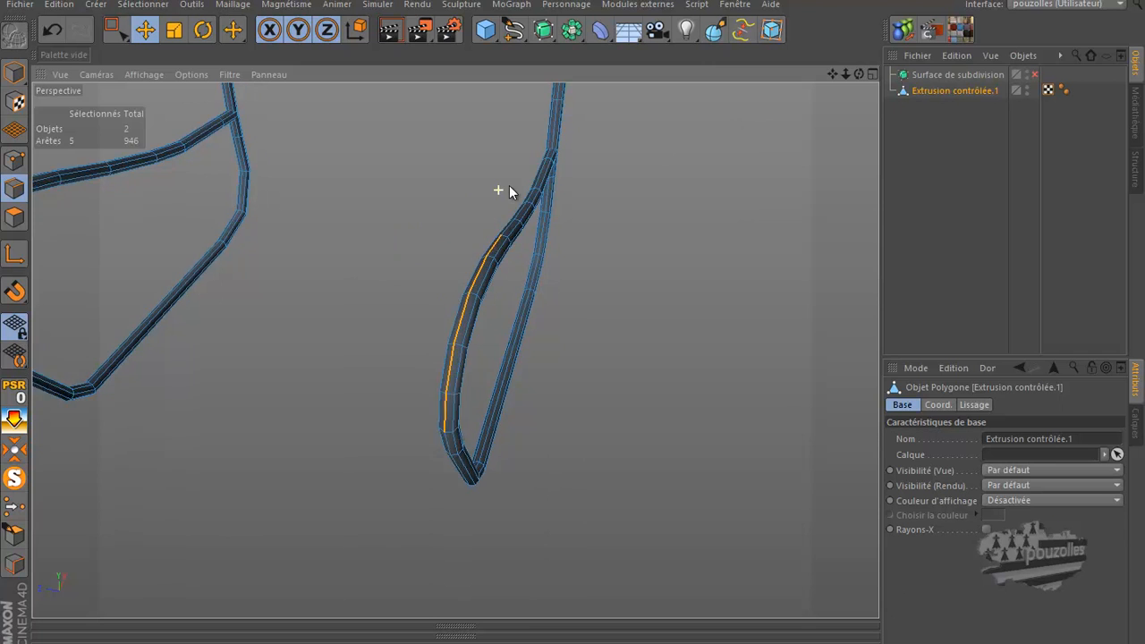
pyautogui.scroll(2, 511, 191)
pyautogui.keyDown('shift'); pyautogui.click(509, 258); pyautogui.keyUp('shift')
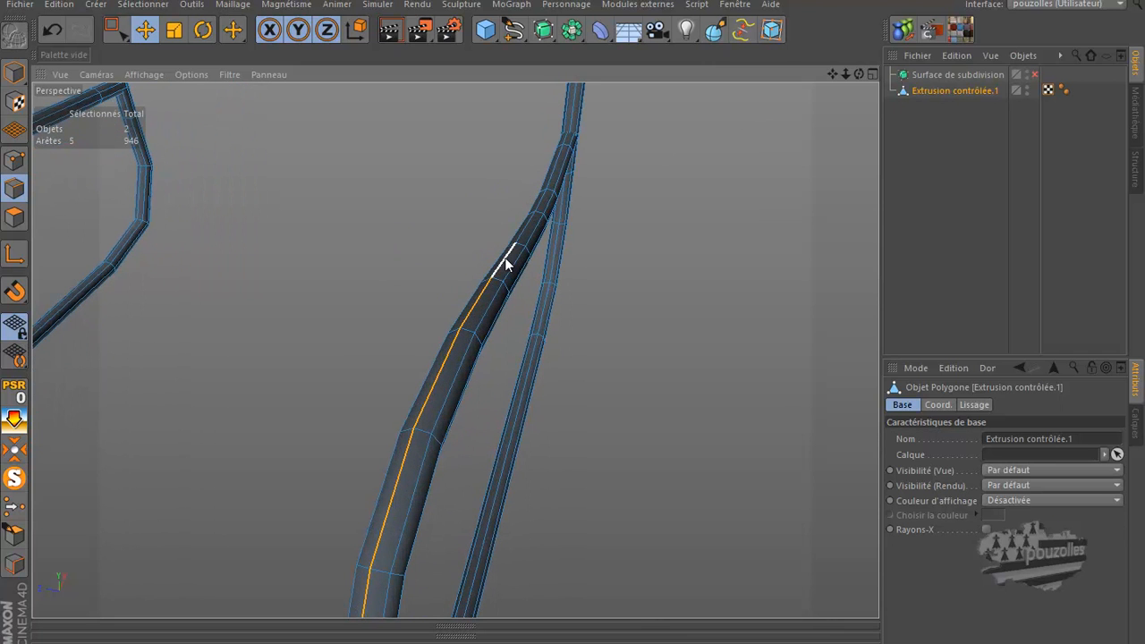
pyautogui.keyDown('shift'); pyautogui.click(528, 224); pyautogui.keyUp('shift')
pyautogui.keyDown('shift'); pyautogui.click(540, 204); pyautogui.keyUp('shift')
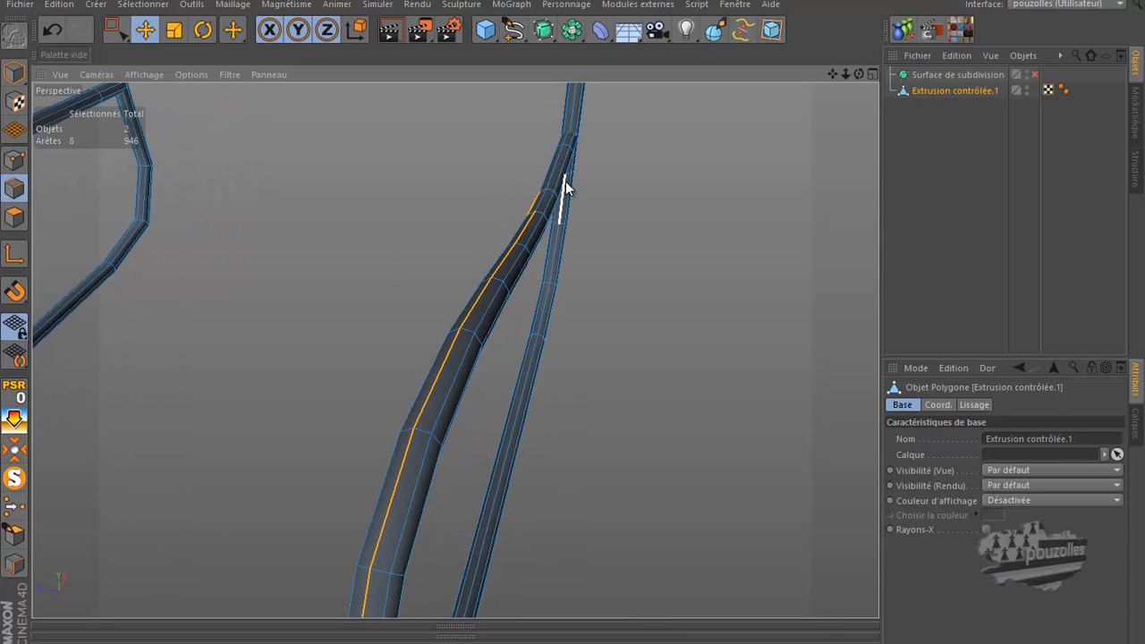
pyautogui.keyDown('ctrl'); pyautogui.click(542, 206); pyautogui.keyUp('ctrl')
pyautogui.keyDown('shift'); pyautogui.click(550, 192); pyautogui.keyUp('shift')
pyautogui.keyDown('shift'); pyautogui.click(564, 140); pyautogui.keyUp('shift')
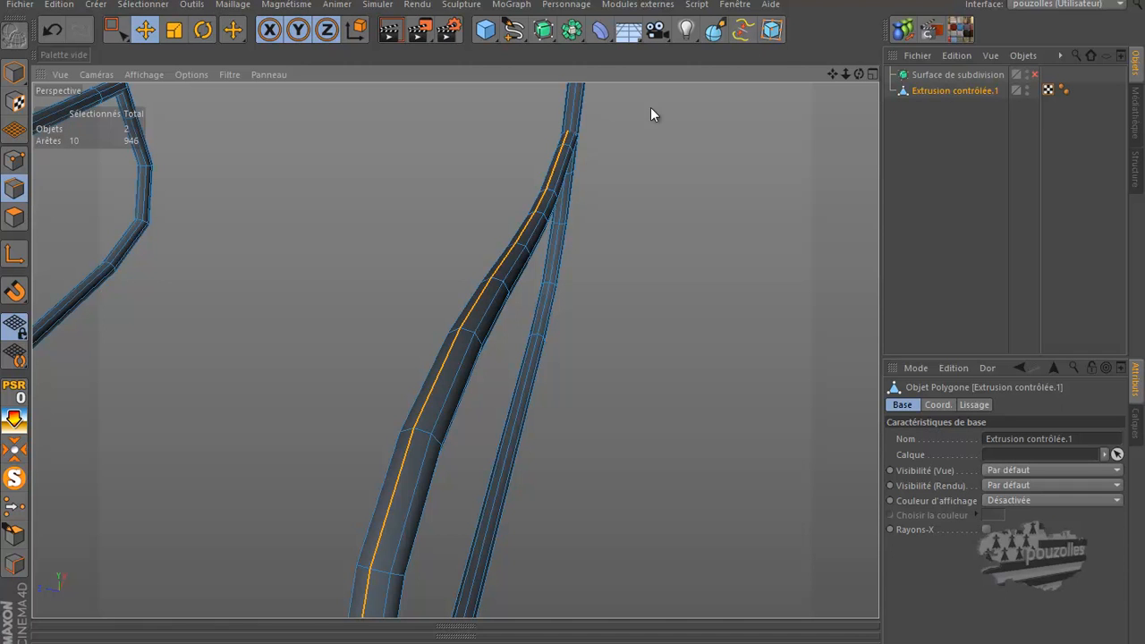
# Add the lengthwise edges of the adjoining backrest upright to the selection, from the seat junction to the upper bend.
pyautogui.moveTo(859, 74); pyautogui.dragTo(573, 323)
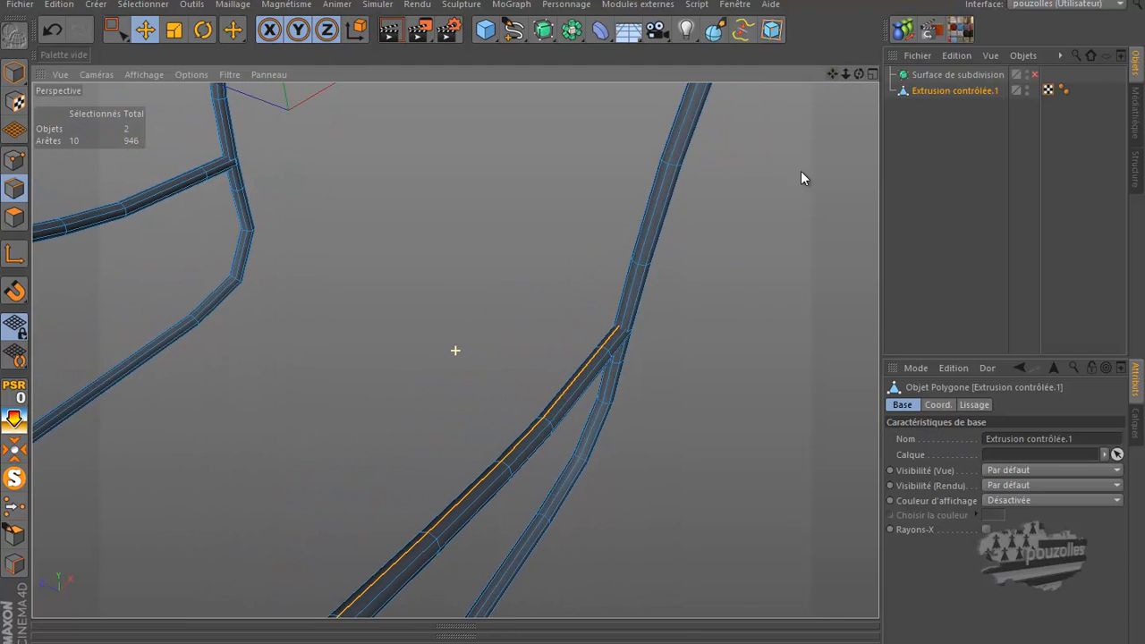
pyautogui.scroll(4, 640, 285)
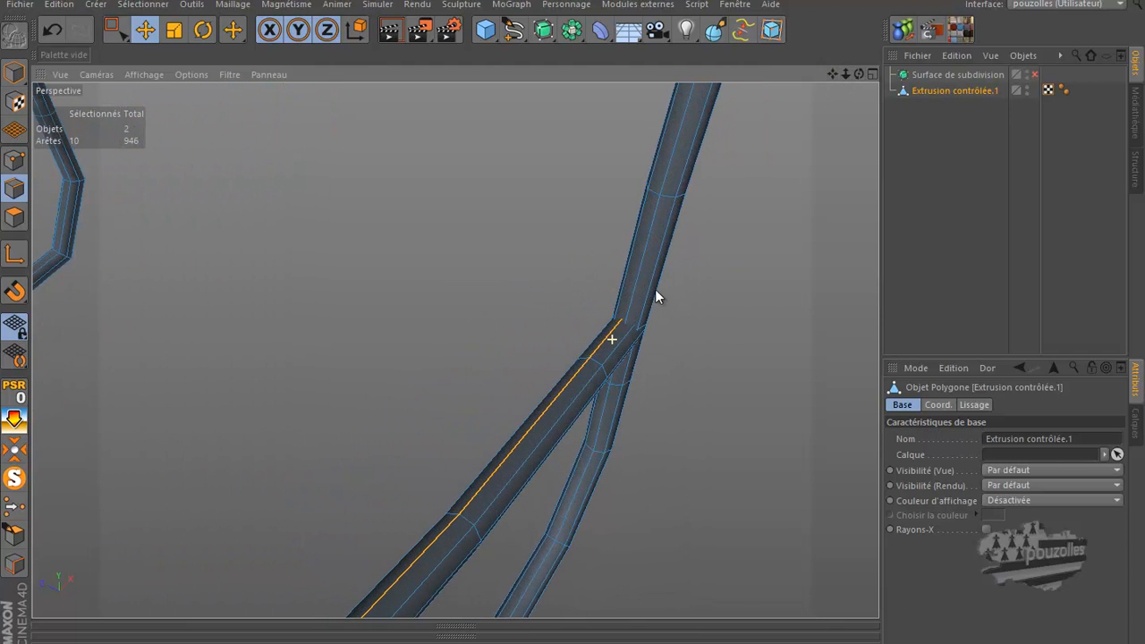
pyautogui.keyDown('shift'); pyautogui.click(636, 280); pyautogui.keyUp('shift')
pyautogui.keyDown('shift'); pyautogui.click(672, 166); pyautogui.keyUp('shift')
pyautogui.moveTo(860, 75); pyautogui.dragTo(484, 481)
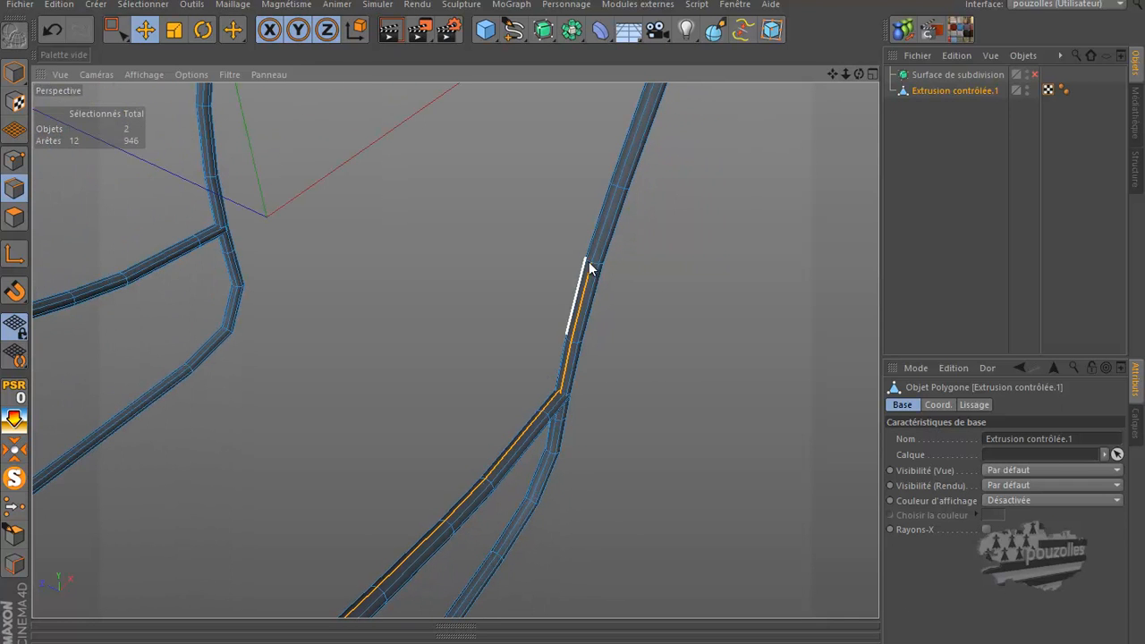
pyautogui.keyDown('shift'); pyautogui.click(604, 231); pyautogui.keyUp('shift')
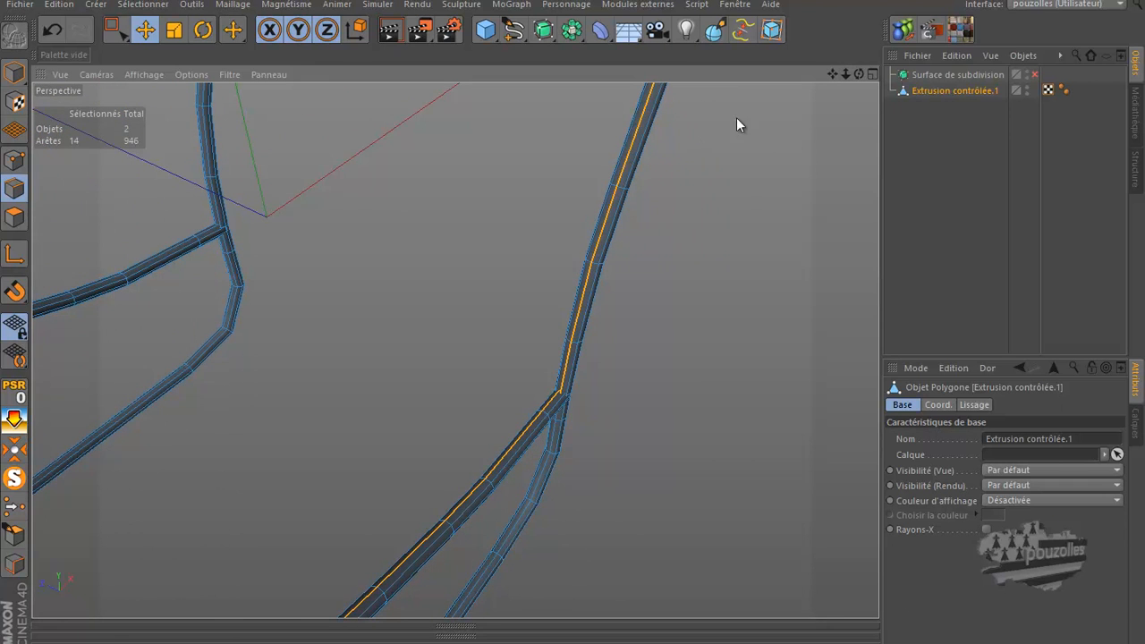
pyautogui.moveTo(832, 72); pyautogui.dragTo(566, 344)
pyautogui.keyDown('shift'); pyautogui.click(572, 267); pyautogui.keyUp('shift')
pyautogui.keyDown('shift'); pyautogui.click(582, 242); pyautogui.keyUp('shift')
# Extrude the 16 selected edges inward along Z to form a seat and backrest panel reaching about the frame's middle.
pyautogui.moveTo(859, 73); pyautogui.dragTo(757, 203)
pyautogui.press('h')
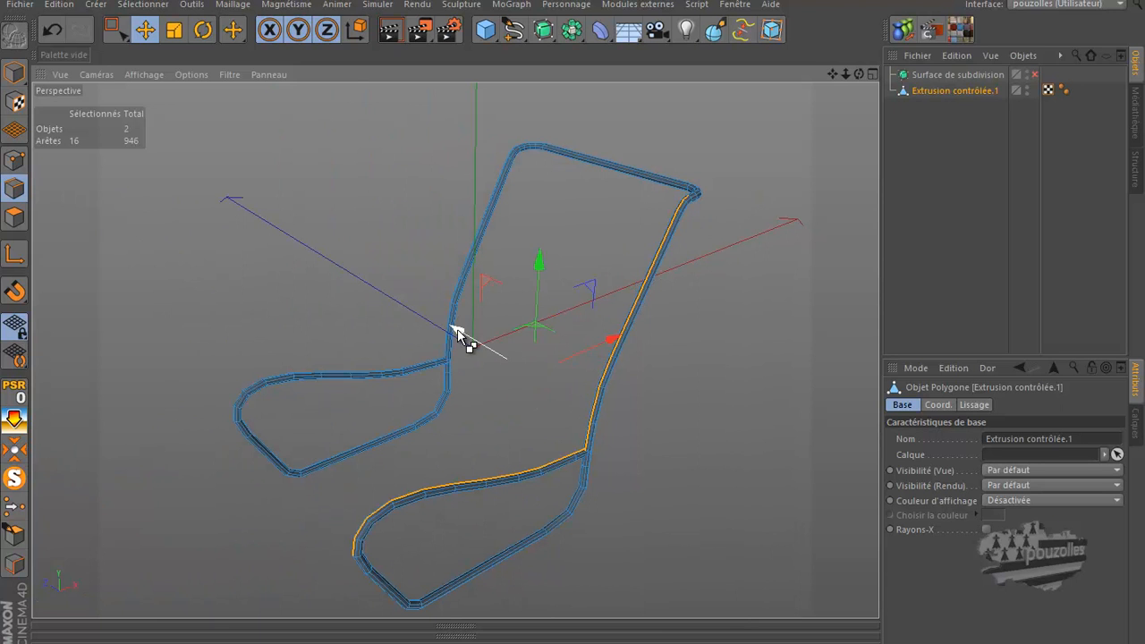
pyautogui.moveTo(458, 334); pyautogui.dragTo(368, 300)
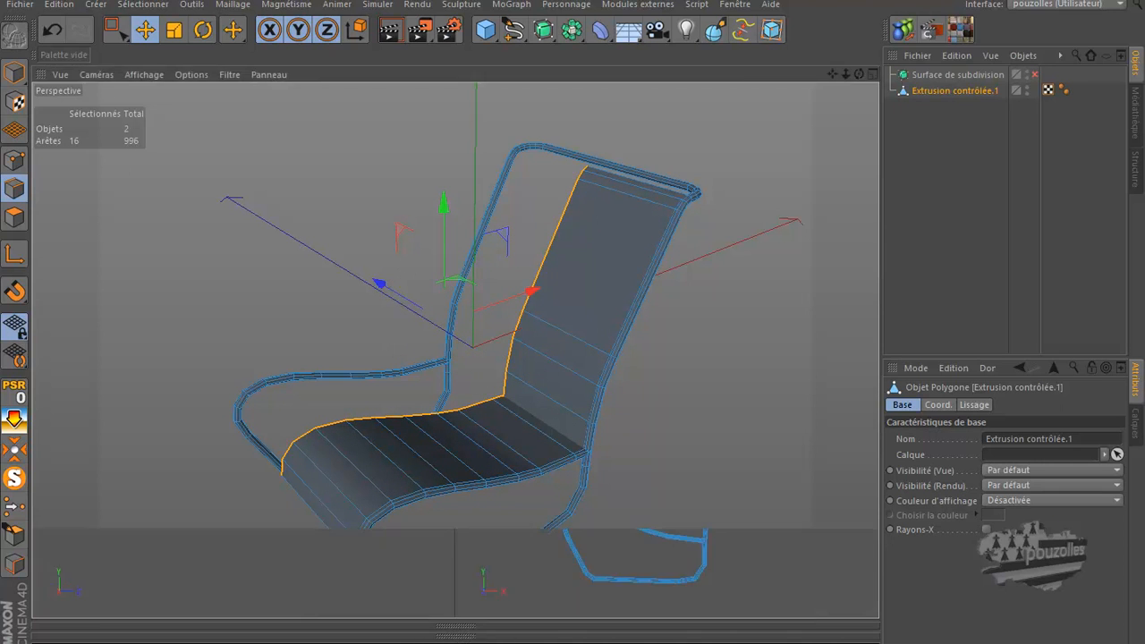
# Flatten the panel's inner edge onto the centre plane by setting its Z size and Z position to 0 cm.
pyautogui.click(456, 636)
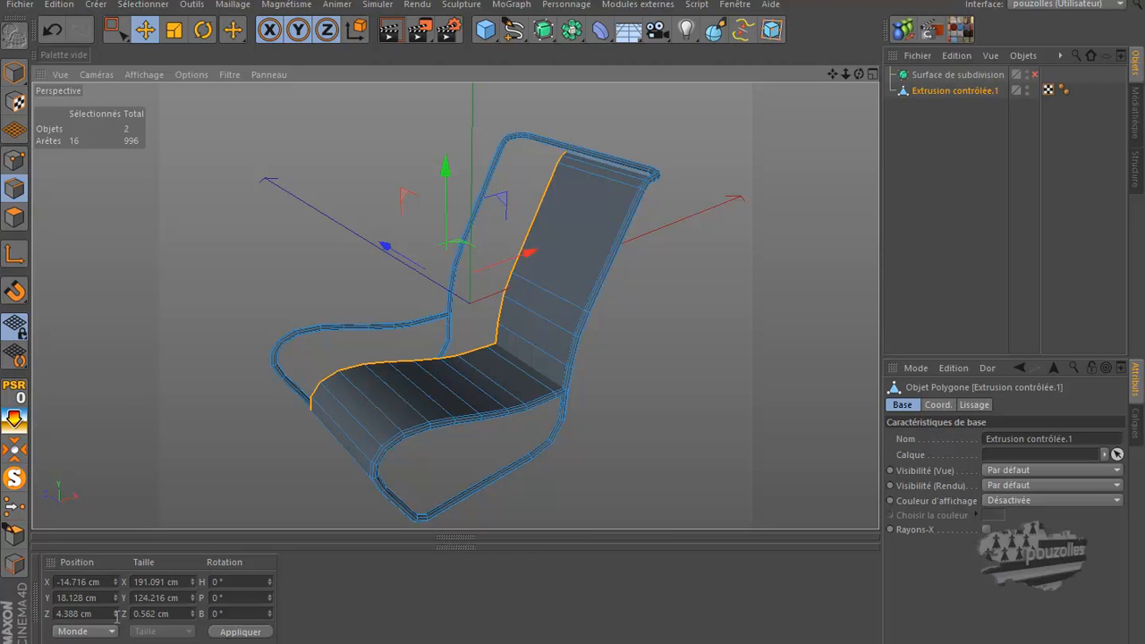
pyautogui.click(165, 613)
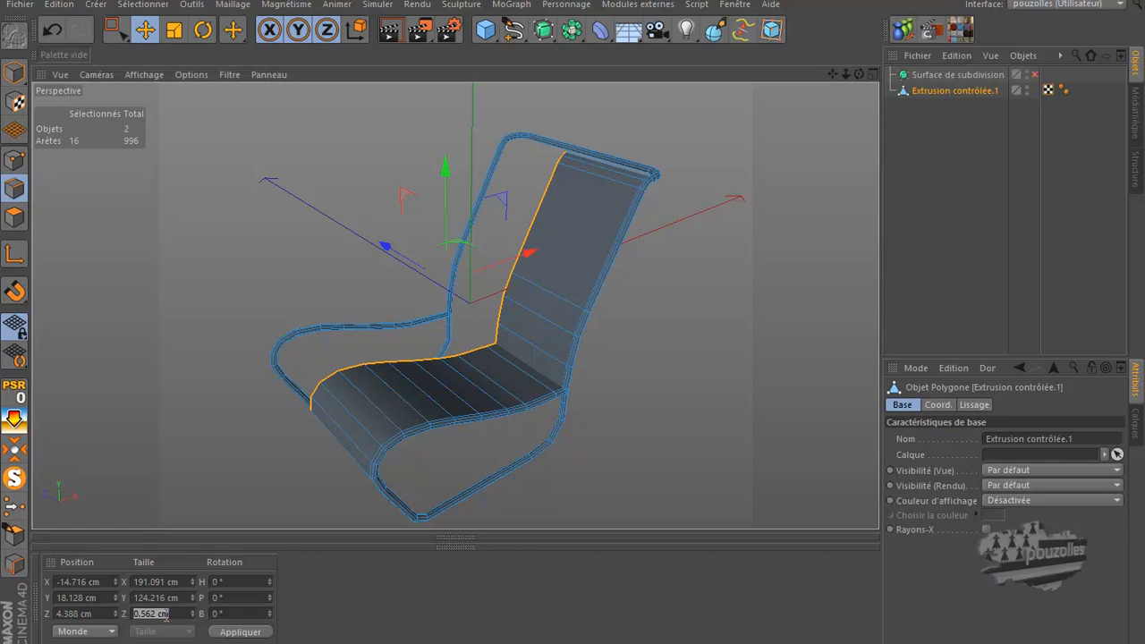
pyautogui.write('0')
pyautogui.click(89, 612)
pyautogui.write('0')
pyautogui.click(248, 634)
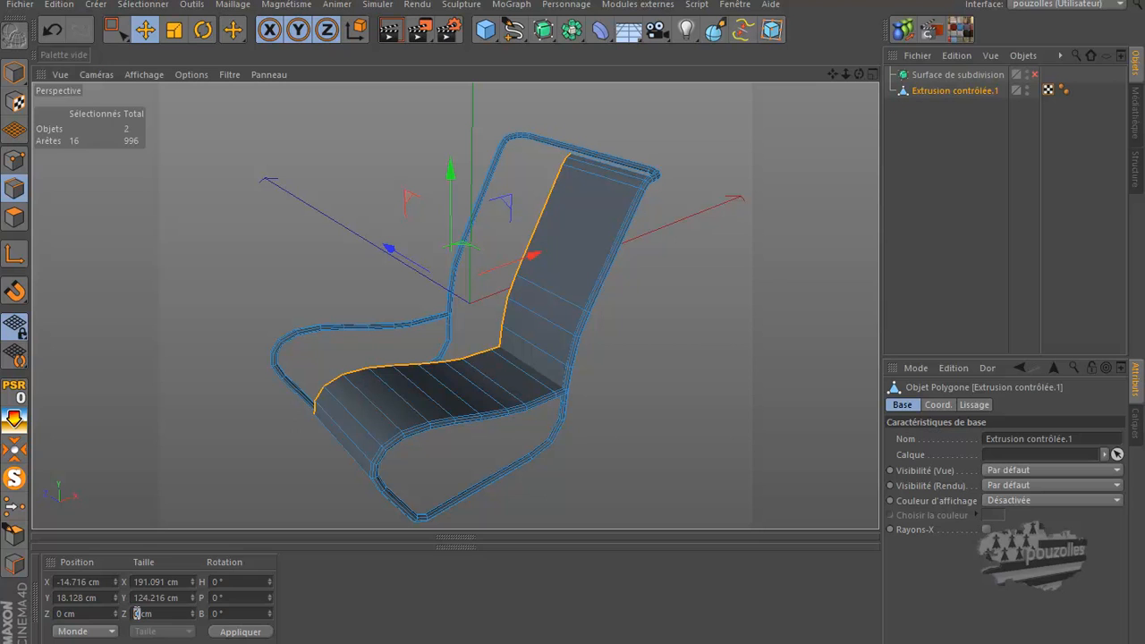
pyautogui.click(259, 633)
# Select the points at the inner corner where the half panel's seat meets its backrest, using the selection brush.
pyautogui.moveTo(126, 32); pyautogui.dragTo(171, 53)
pyautogui.moveTo(467, 351)
pyautogui.mouseDown()
pyautogui.moveTo(475, 340)
pyautogui.moveTo(497, 351)
pyautogui.moveTo(484, 350)
pyautogui.moveTo(498, 340)
pyautogui.mouseUp()
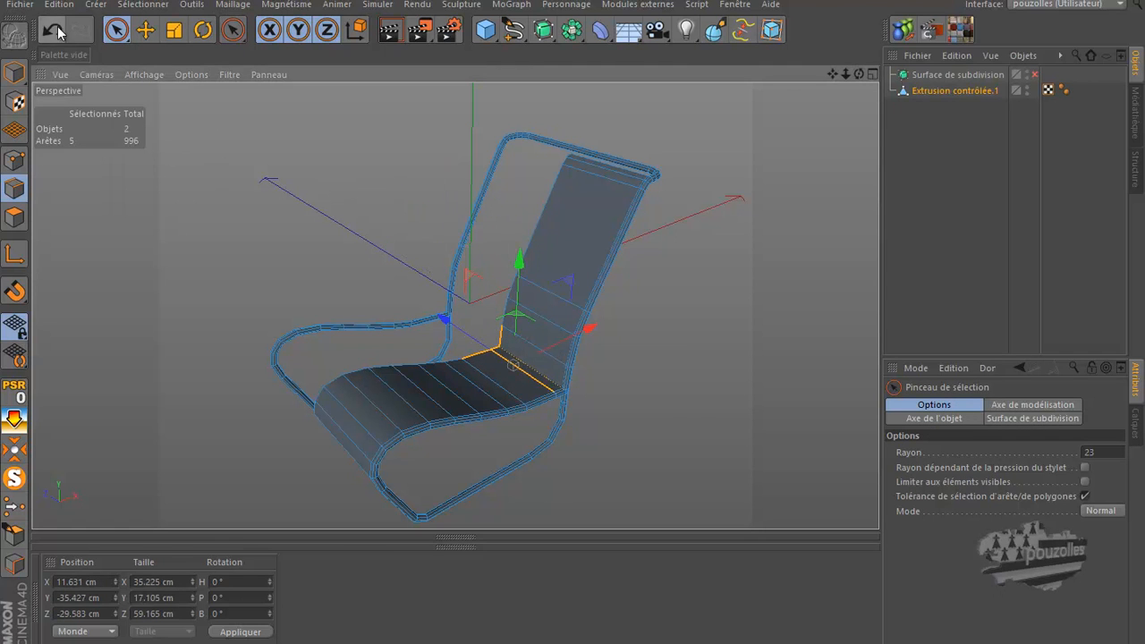
pyautogui.click(235, 163)
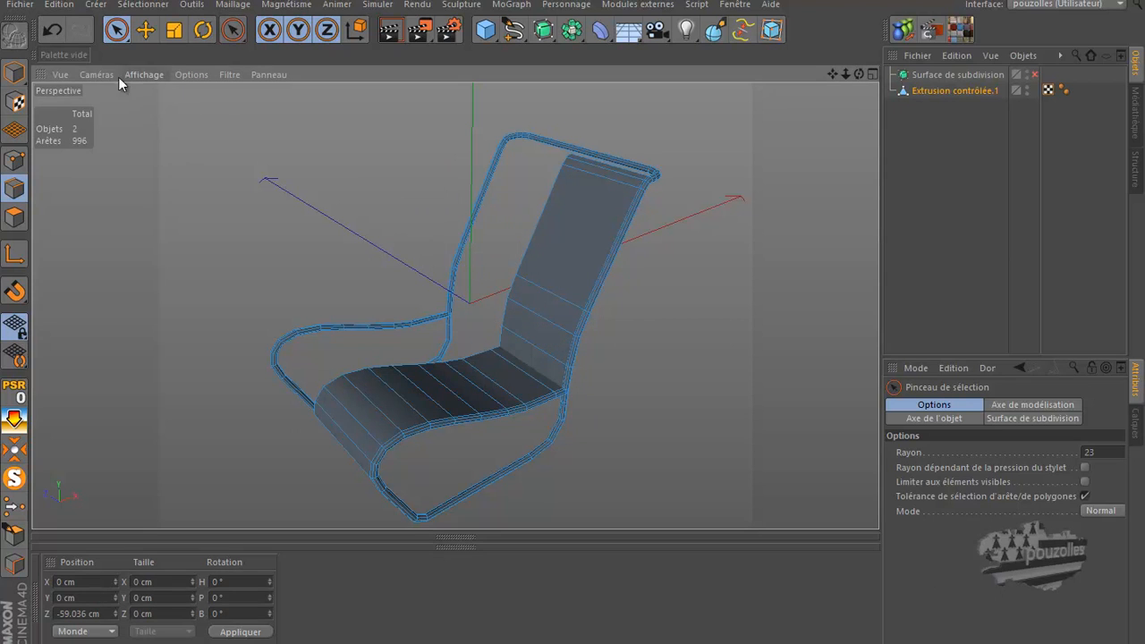
pyautogui.click(14, 159)
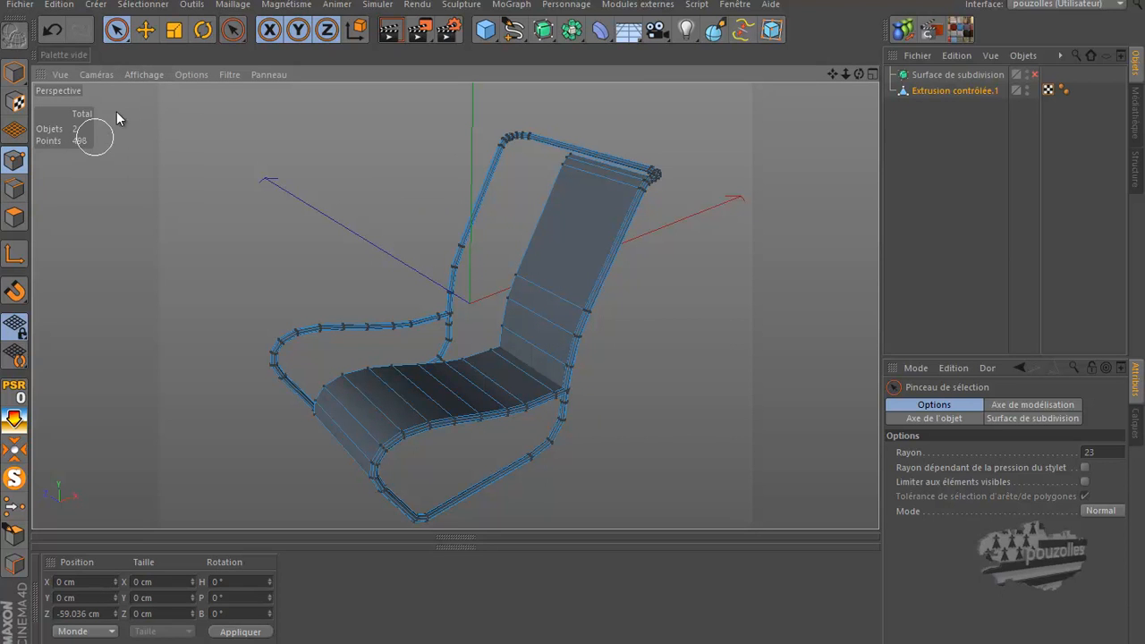
pyautogui.click(498, 341)
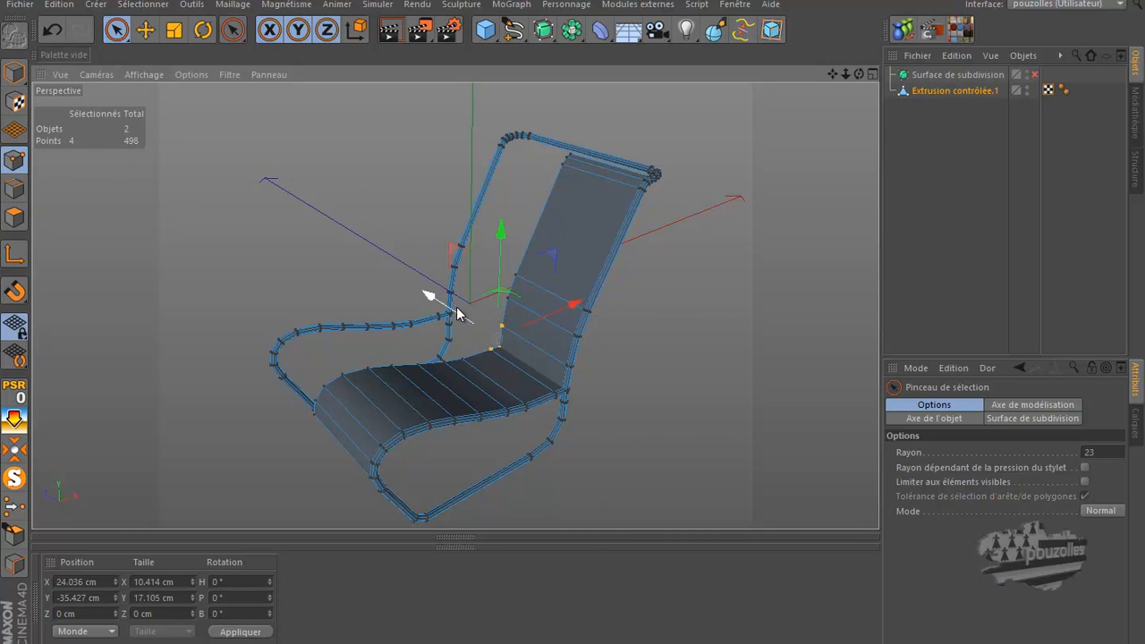
# Try shifting the inner corner points about 5.5 cm along Z, and reset their Z position to 0 cm.
pyautogui.moveTo(454, 313); pyautogui.dragTo(460, 316)
pyautogui.moveTo(858, 73); pyautogui.dragTo(572, 325)
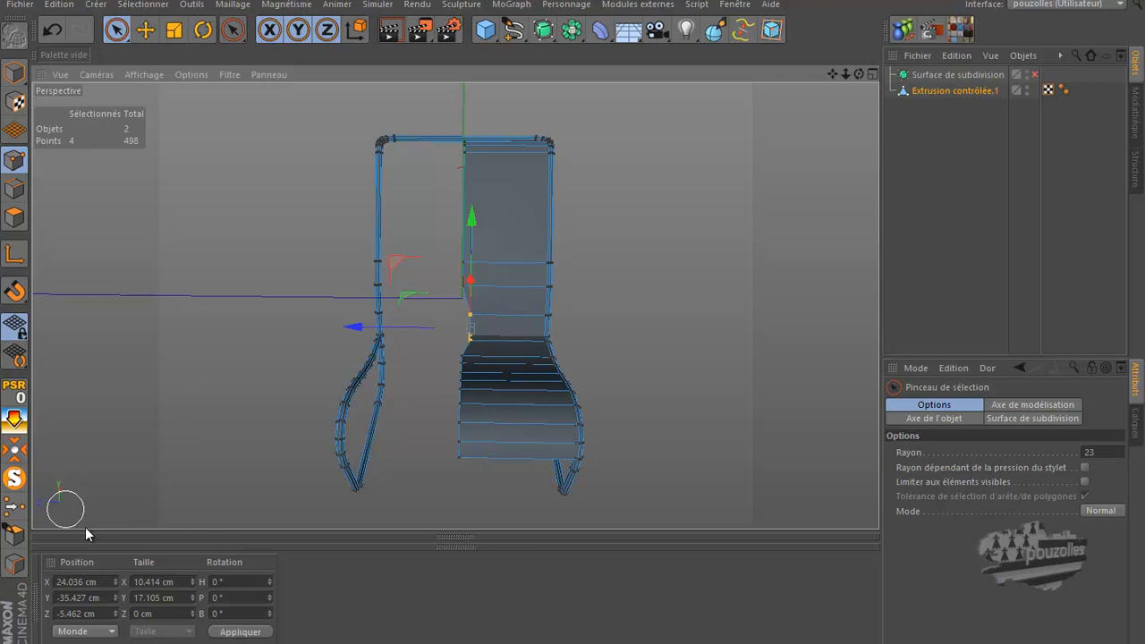
pyautogui.click(90, 613)
pyautogui.write('0')
pyautogui.press('Return')
pyautogui.click(143, 328)
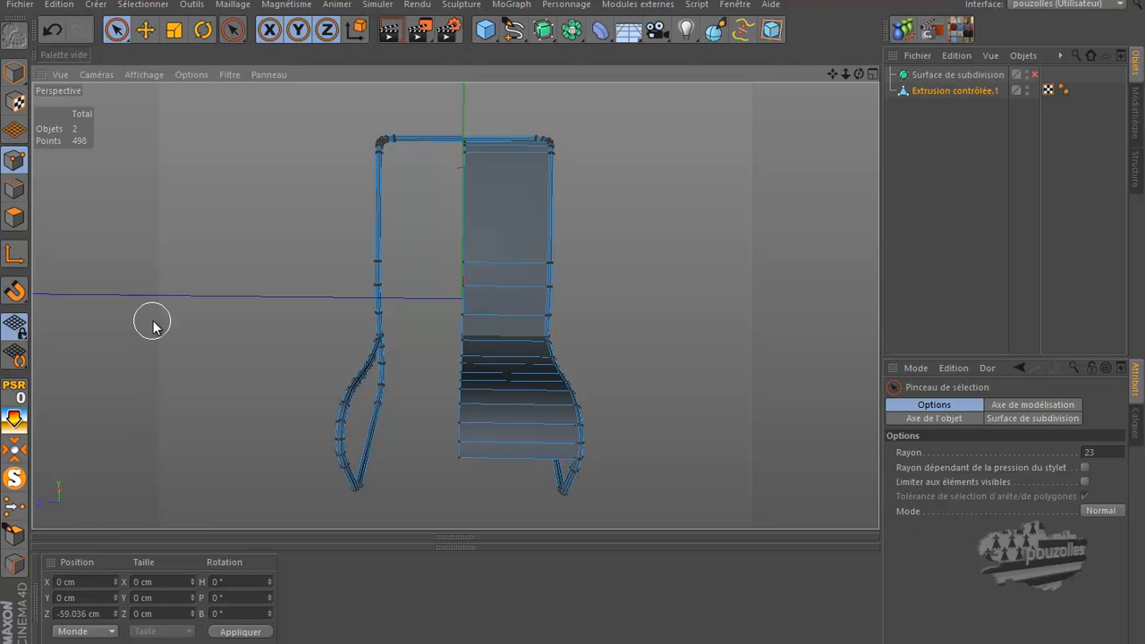
# Select all 16 polygons of the half panel on Extrusion contrôlée.1, from the top of the backrest to the seat front.
pyautogui.keyDown('alt'); pyautogui.moveTo(572, 323); pyautogui.dragTo(575, 329); pyautogui.keyUp('alt')
pyautogui.click(946, 91)
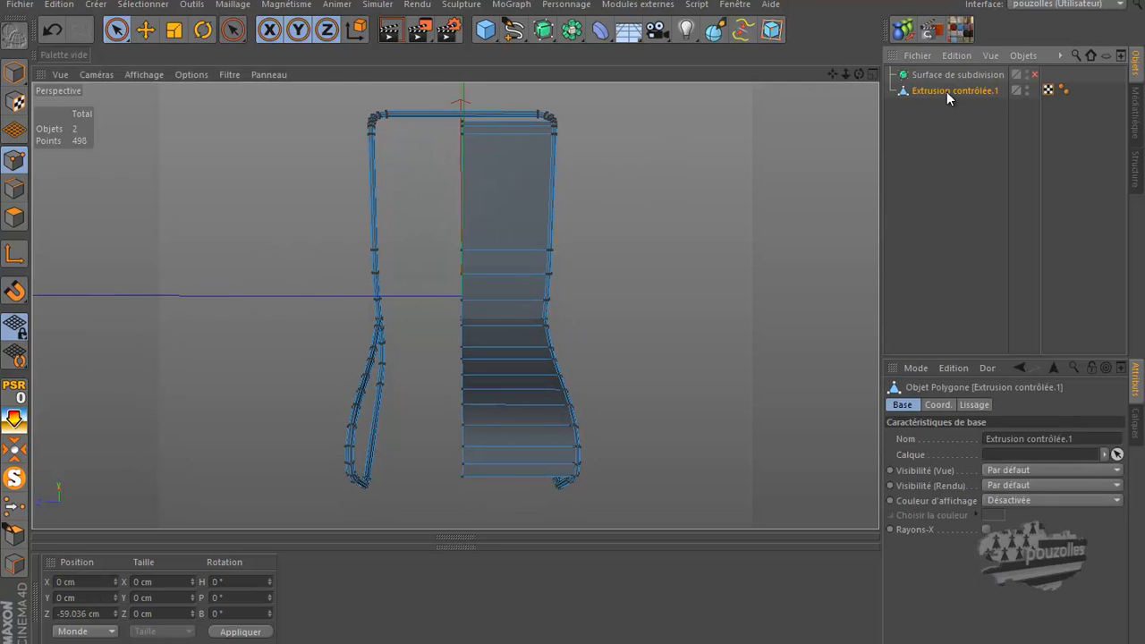
pyautogui.click(14, 217)
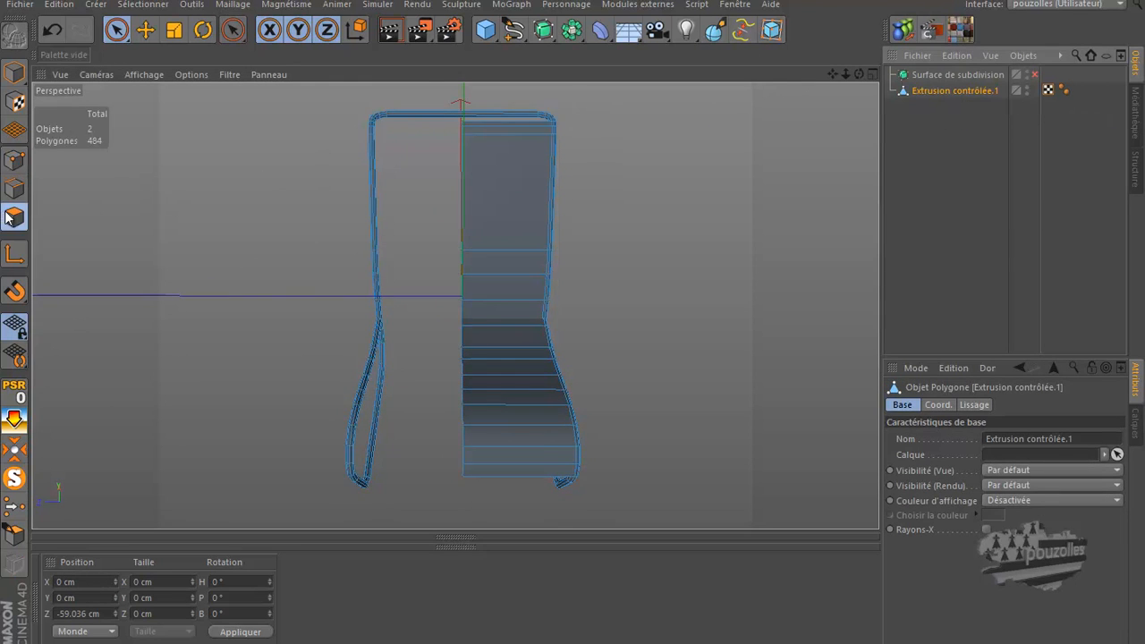
pyautogui.moveTo(461, 163)
pyautogui.mouseDown()
pyautogui.moveTo(476, 144)
pyautogui.moveTo(482, 477)
pyautogui.mouseUp()
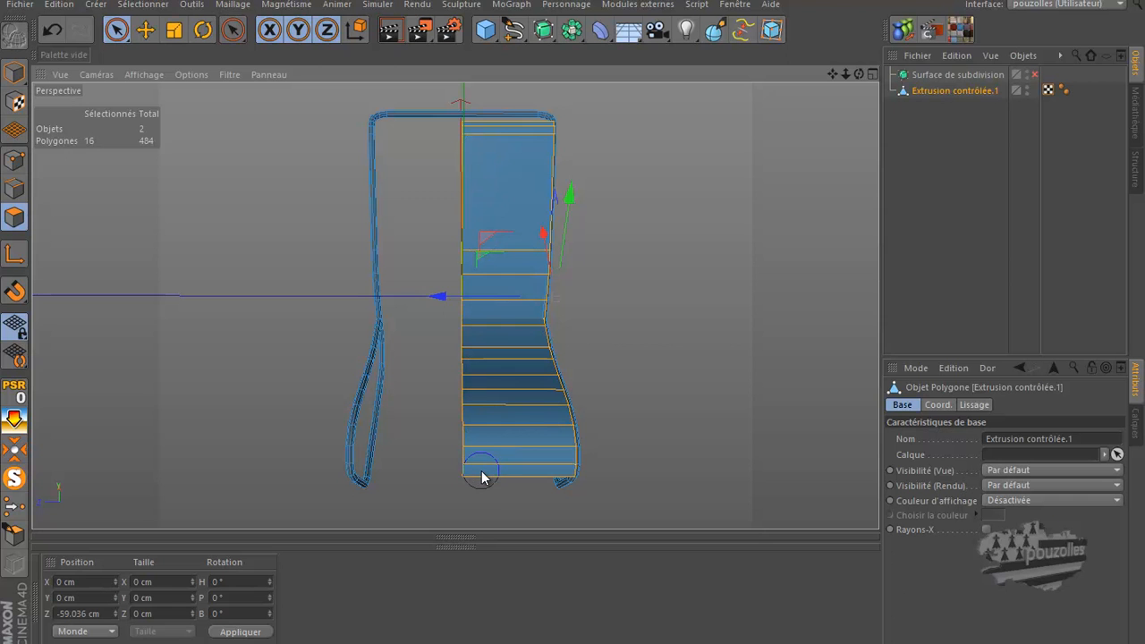
pyautogui.moveTo(858, 73); pyautogui.dragTo(568, 322)
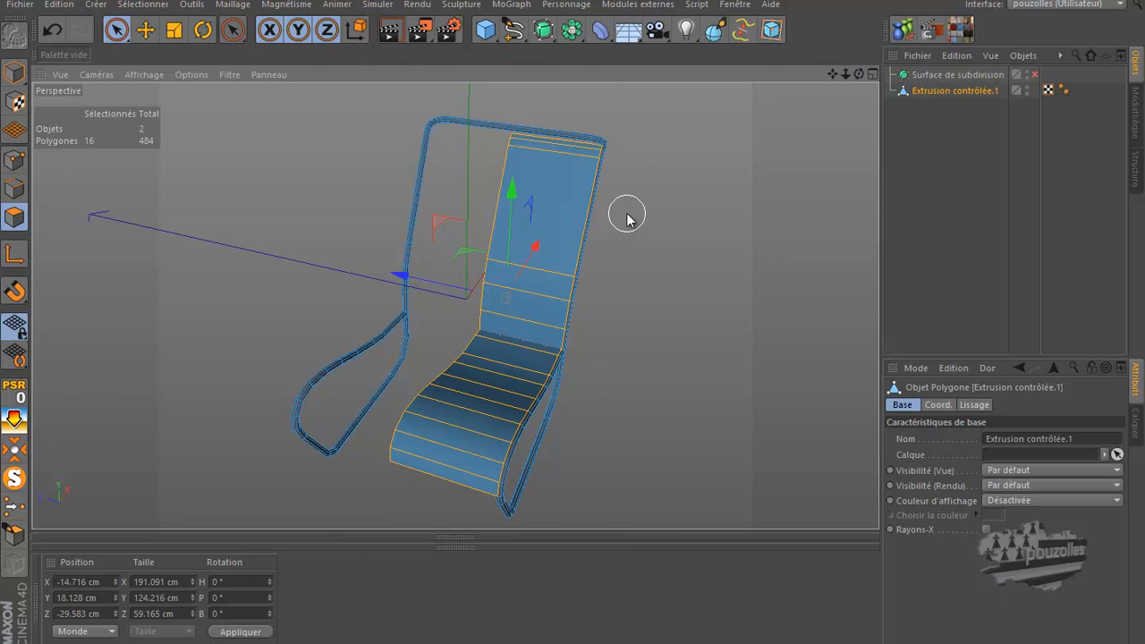
# Flip the half panel's polygons with Inverser les normales and keep them selected.
pyautogui.rightClick(628, 217)
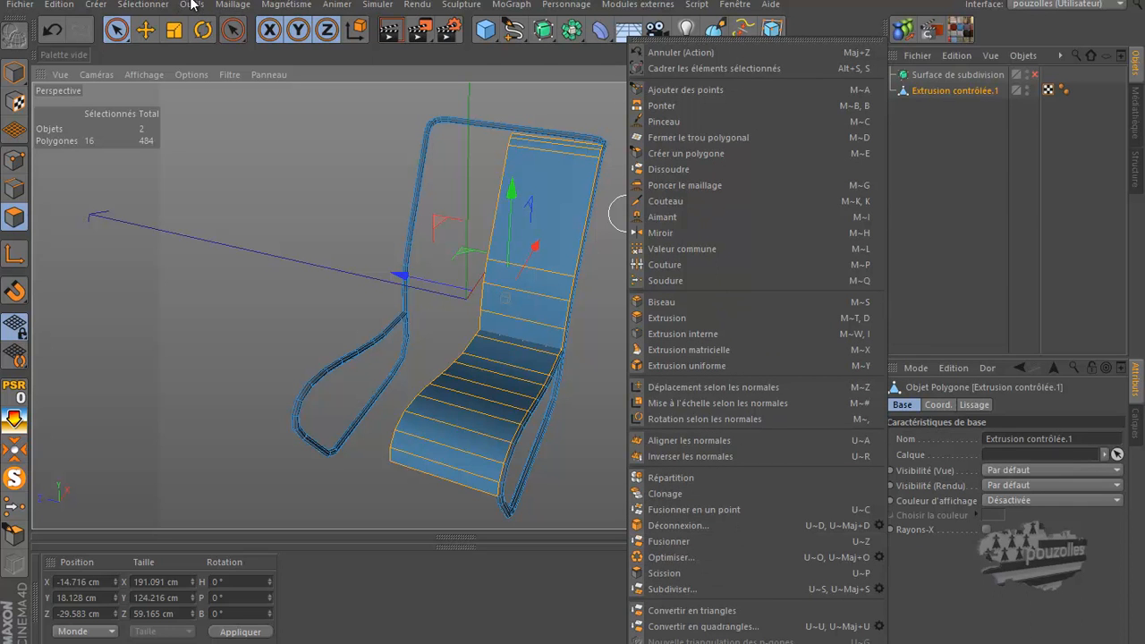
pyautogui.click(249, 7)
pyautogui.click(236, 7)
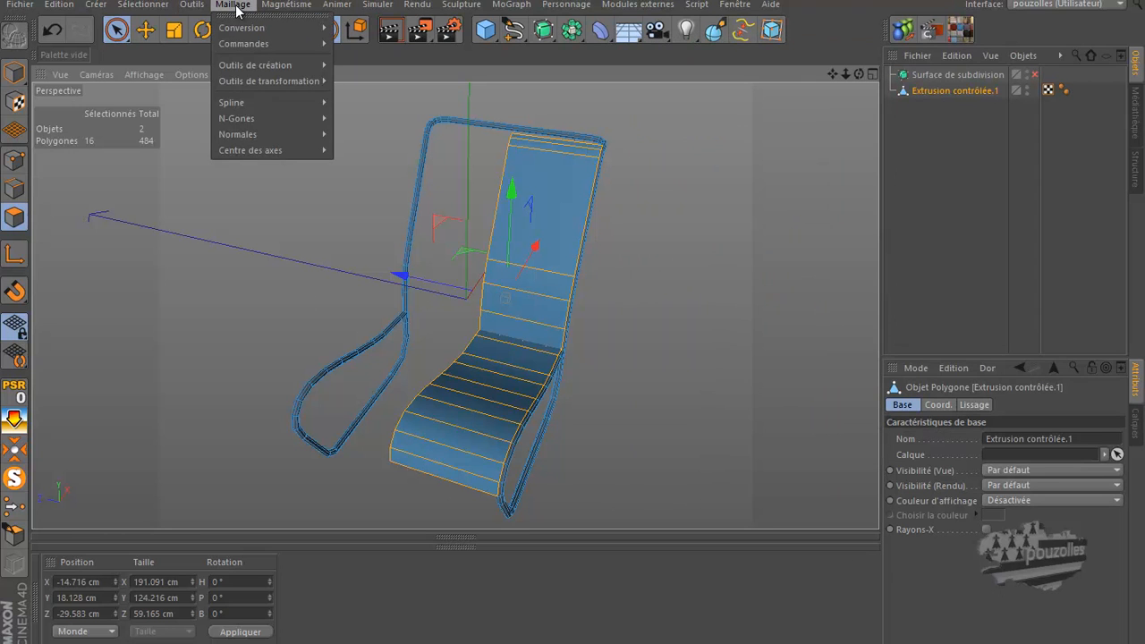
pyautogui.moveTo(245, 134)
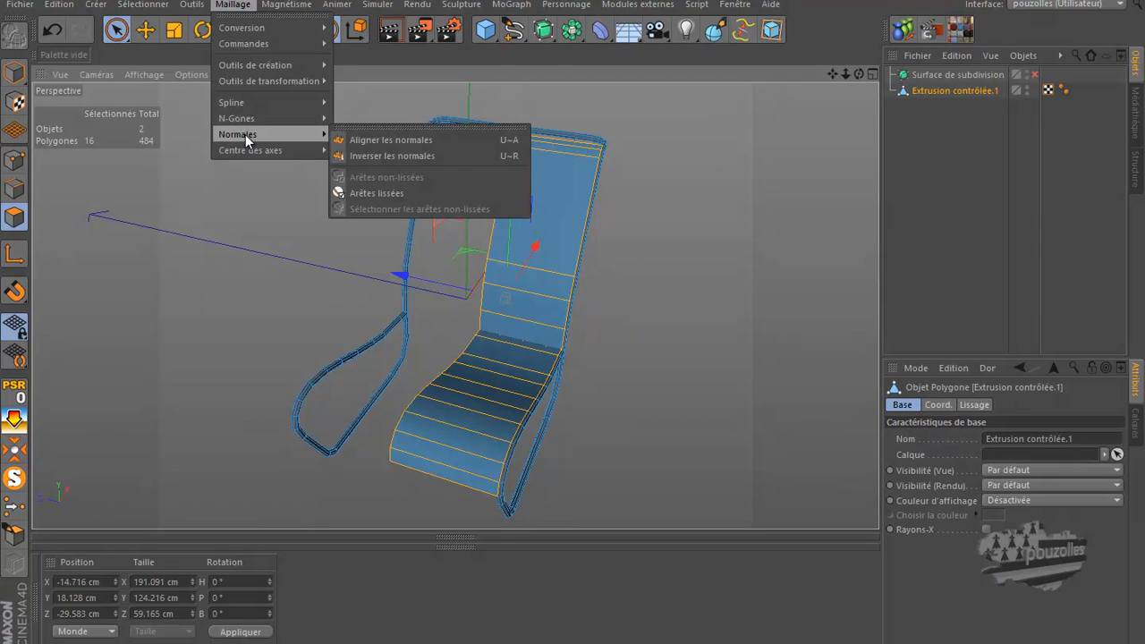
pyautogui.click(420, 154)
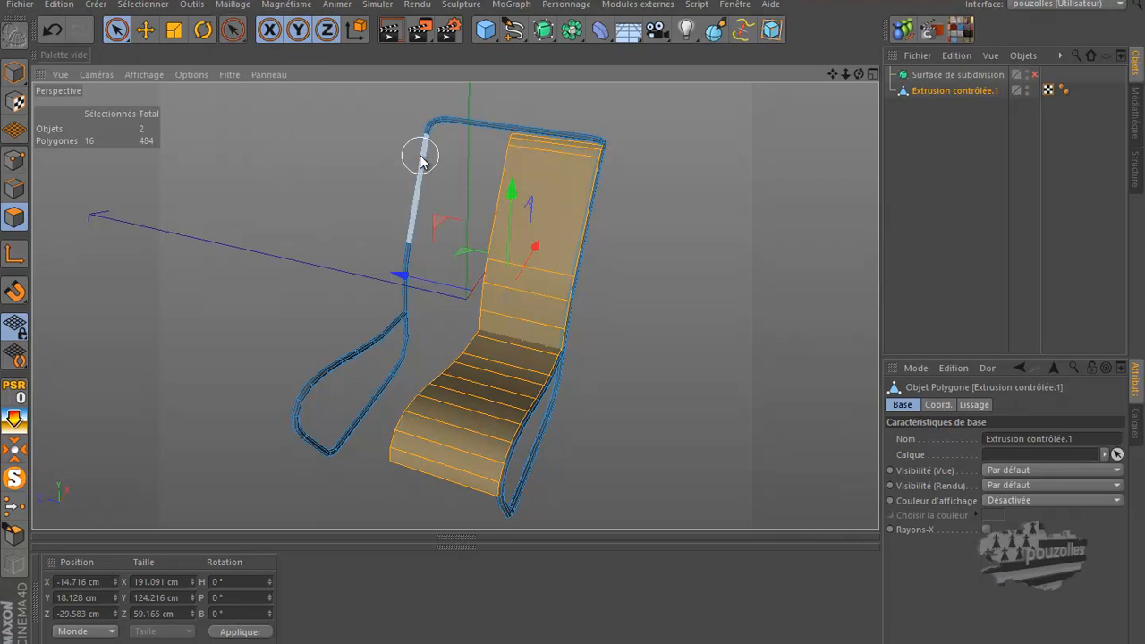
pyautogui.click(709, 146)
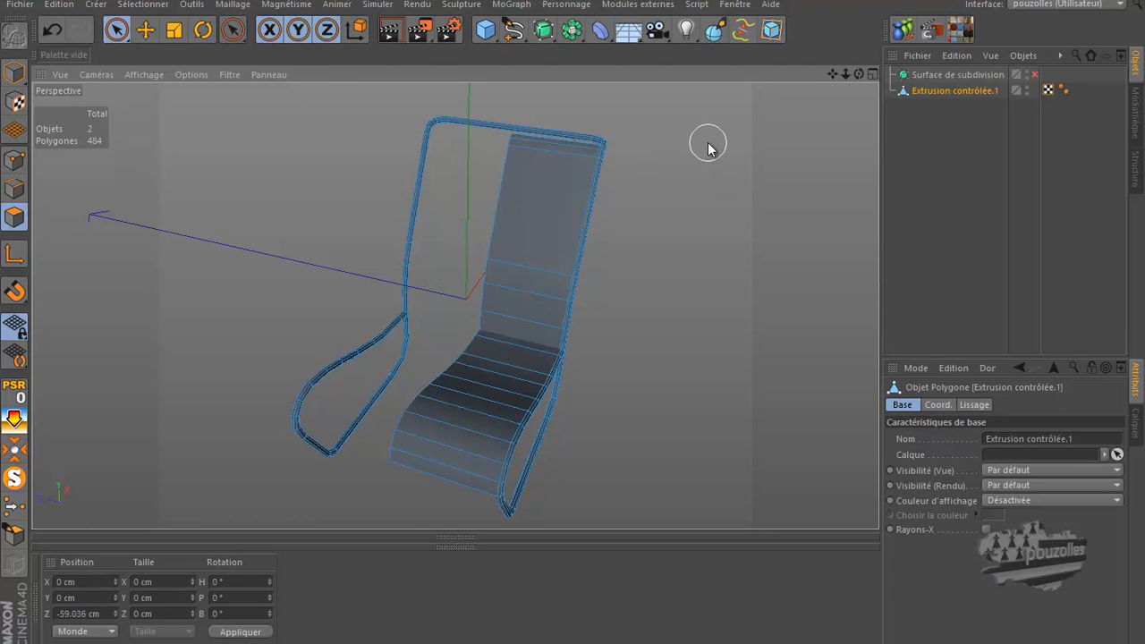
pyautogui.click(52, 30)
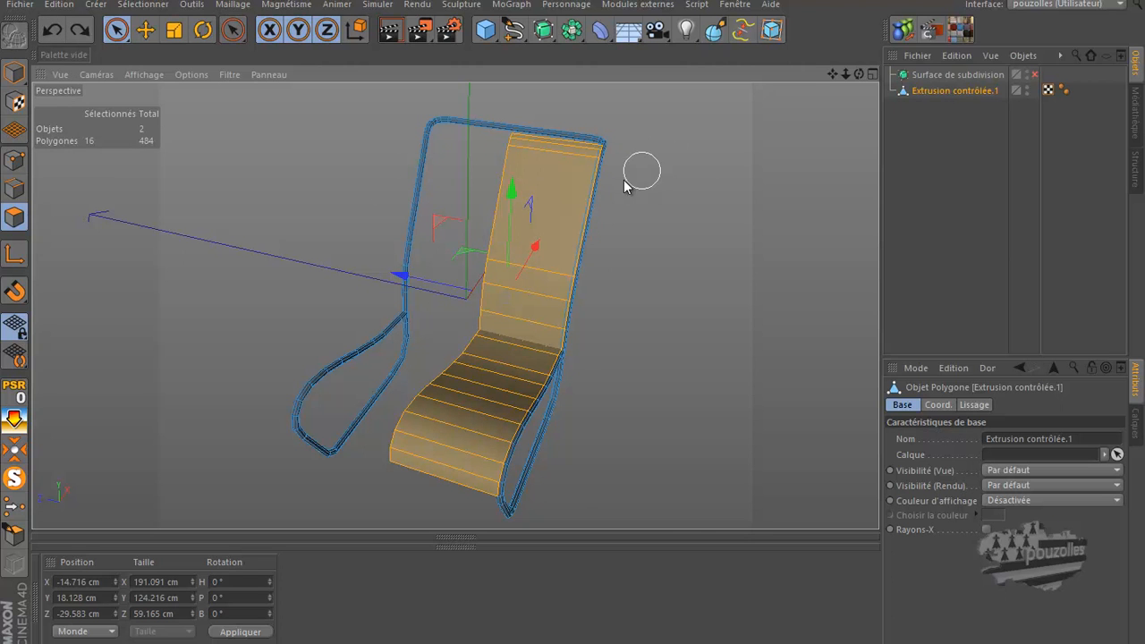
# Split the half panel's 16 selected polygons into a separate object with Scission and delete them from the frame mesh.
pyautogui.rightClick(668, 132)
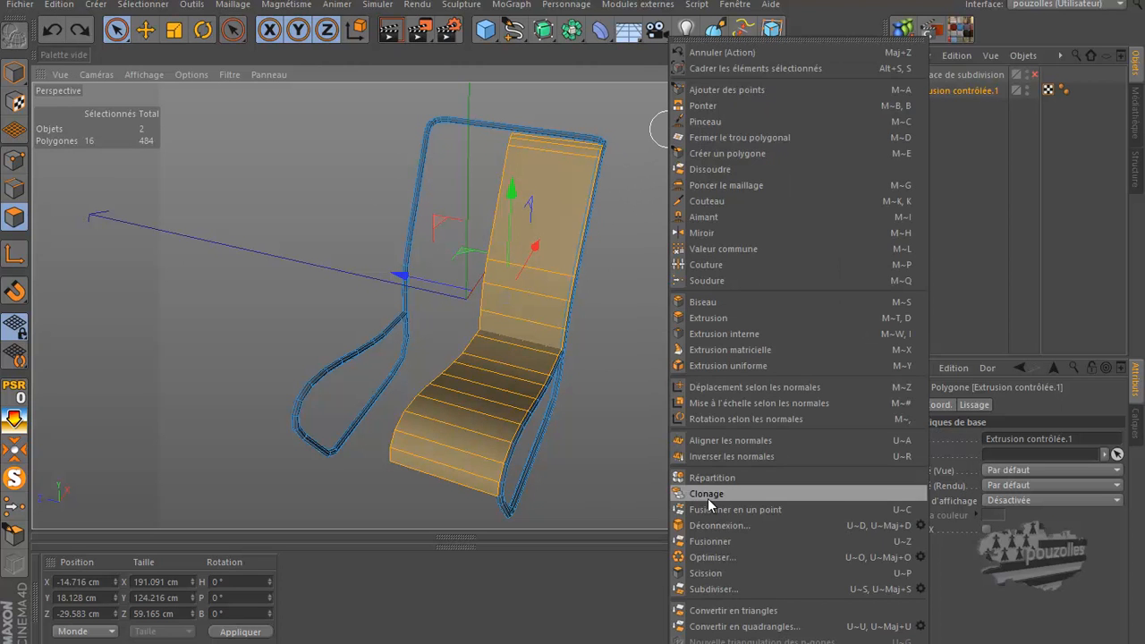
pyautogui.click(706, 573)
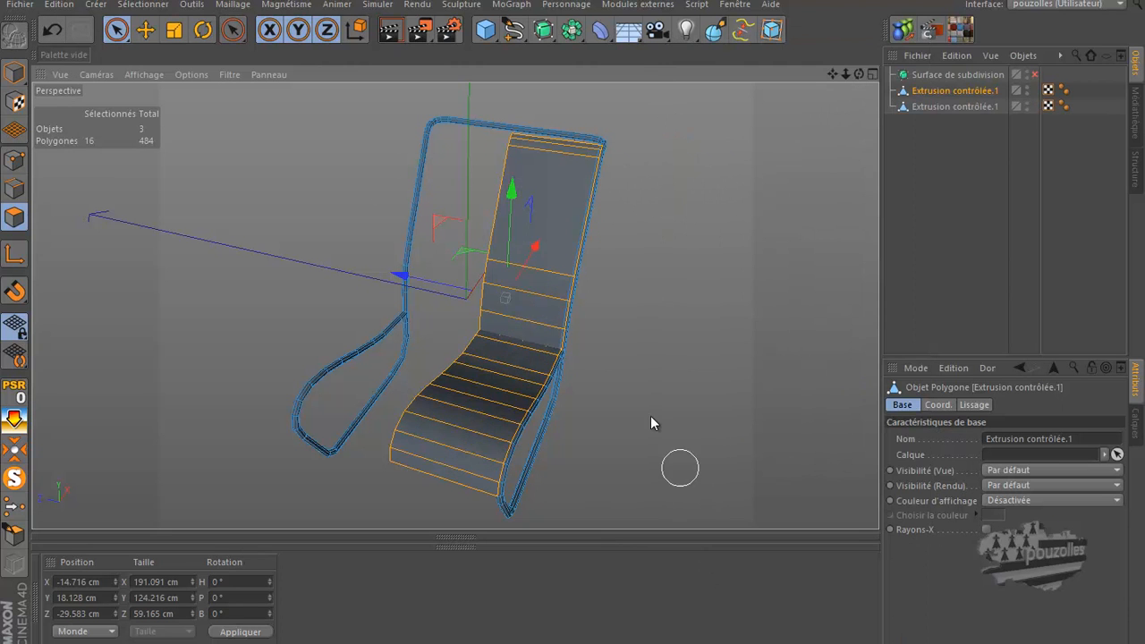
pyautogui.click(616, 308)
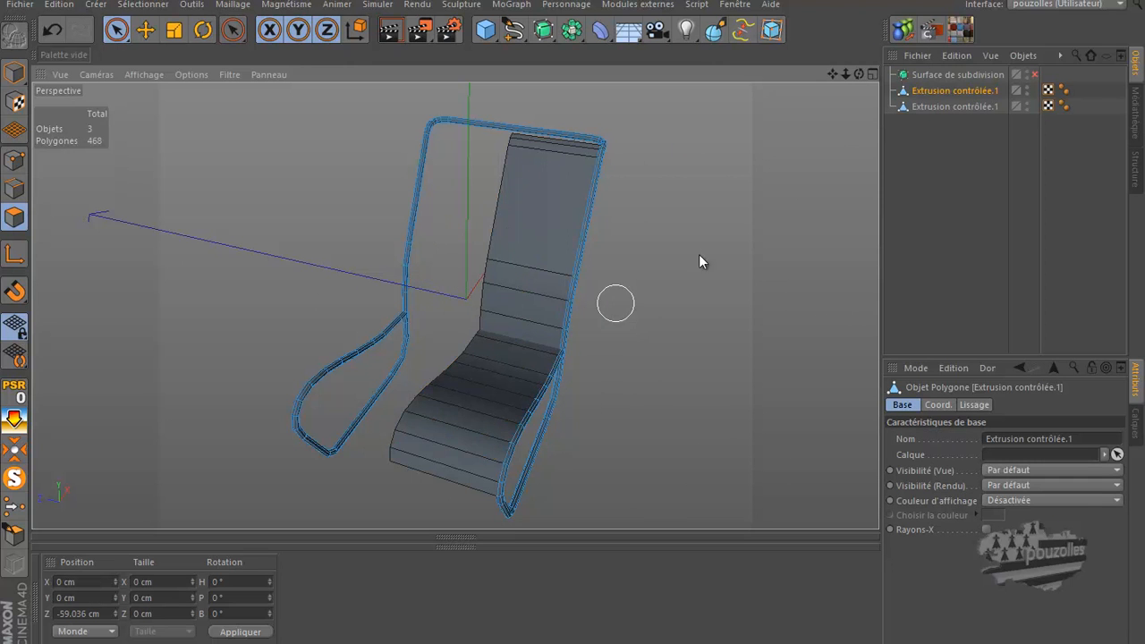
# Add a Symétrie object, put the separated half panel inside it, and set the symmetry plane to XY.
pyautogui.click(934, 107)
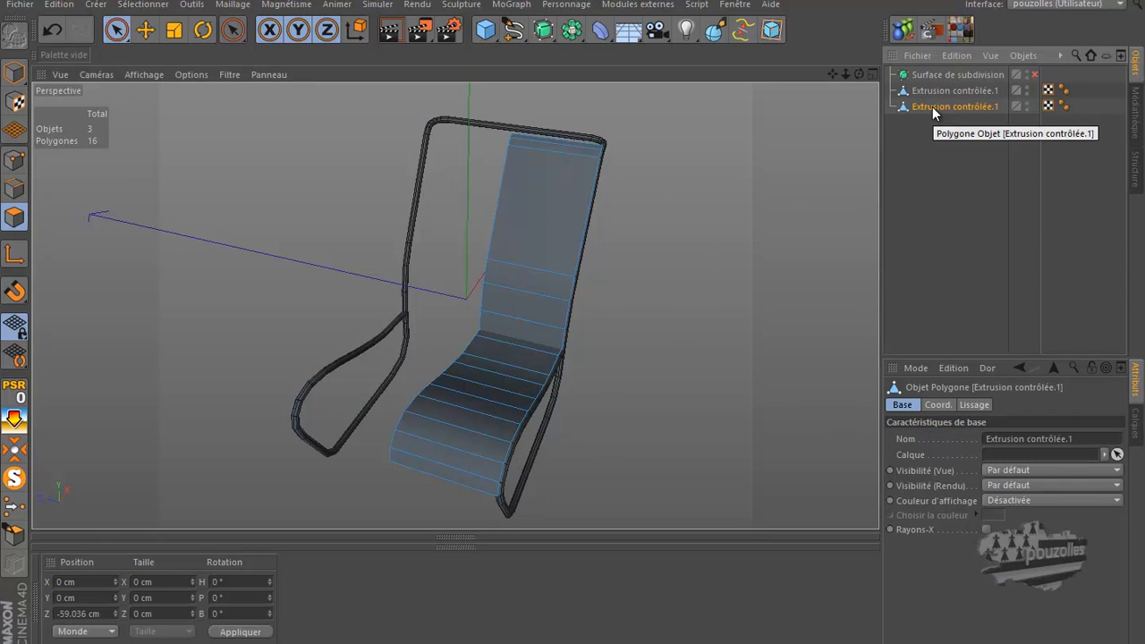
pyautogui.click(579, 34)
pyautogui.click(755, 109)
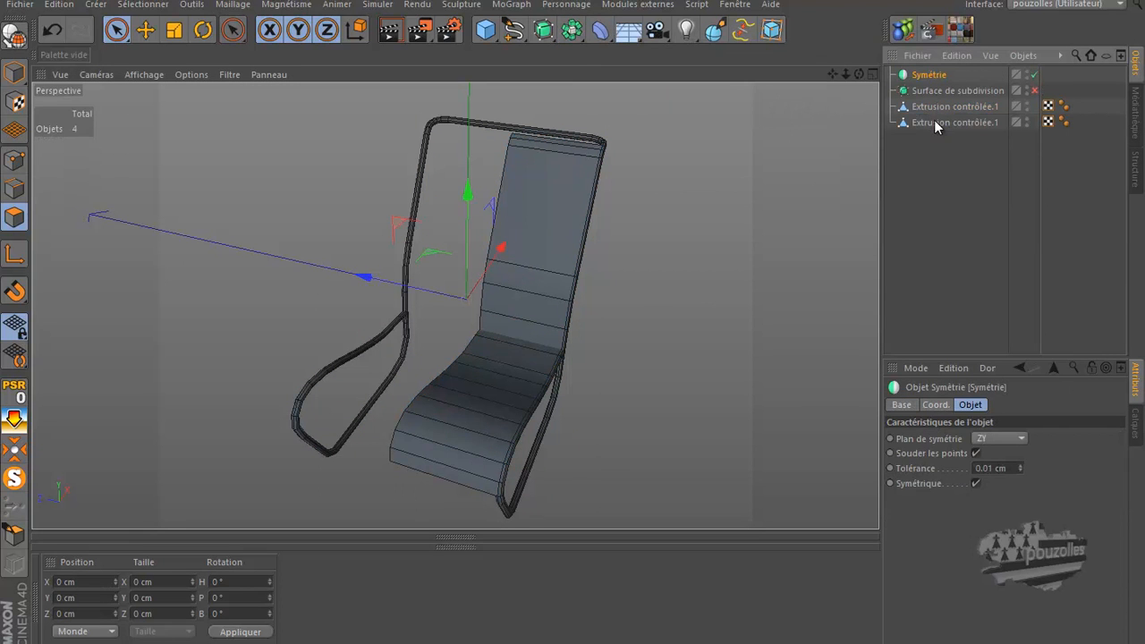
pyautogui.moveTo(930, 75); pyautogui.dragTo(932, 80)
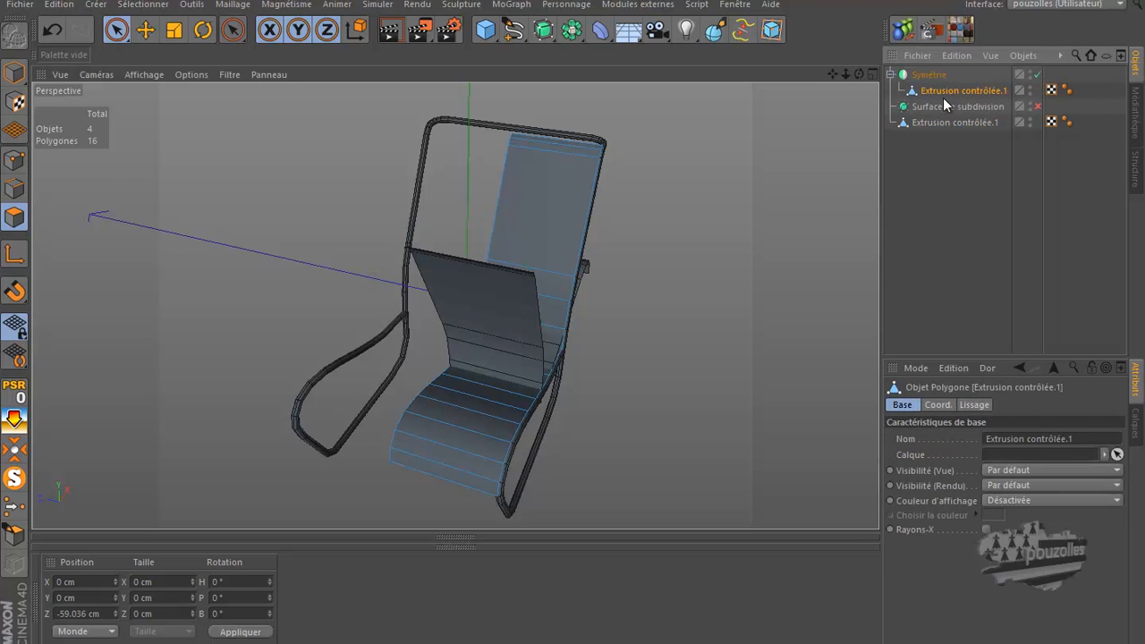
pyautogui.click(931, 76)
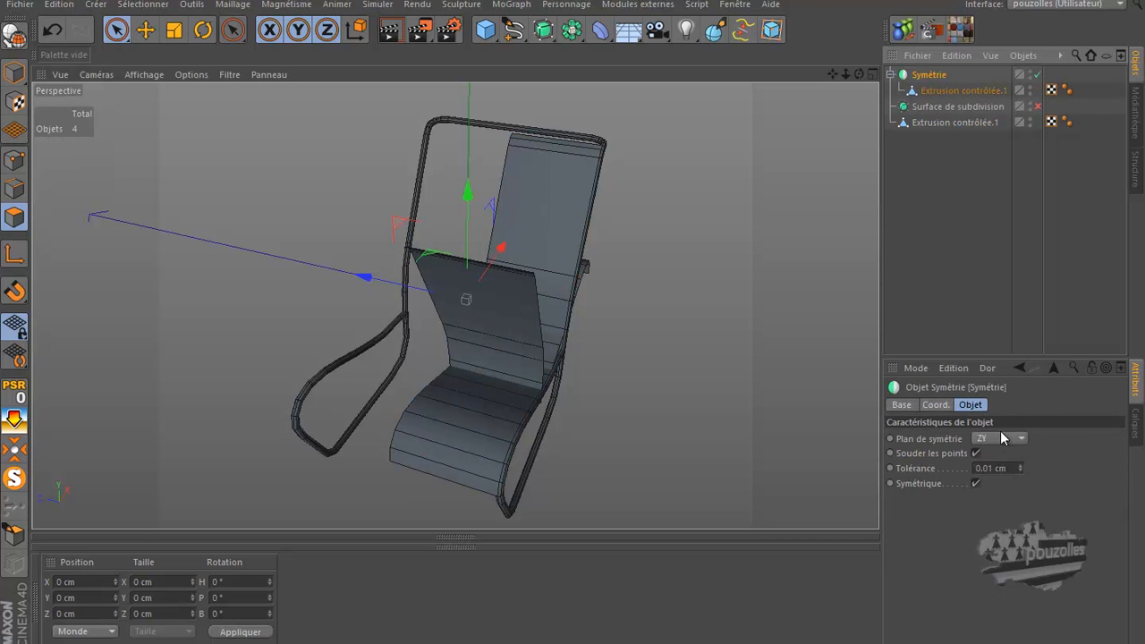
pyautogui.click(1000, 436)
pyautogui.click(999, 457)
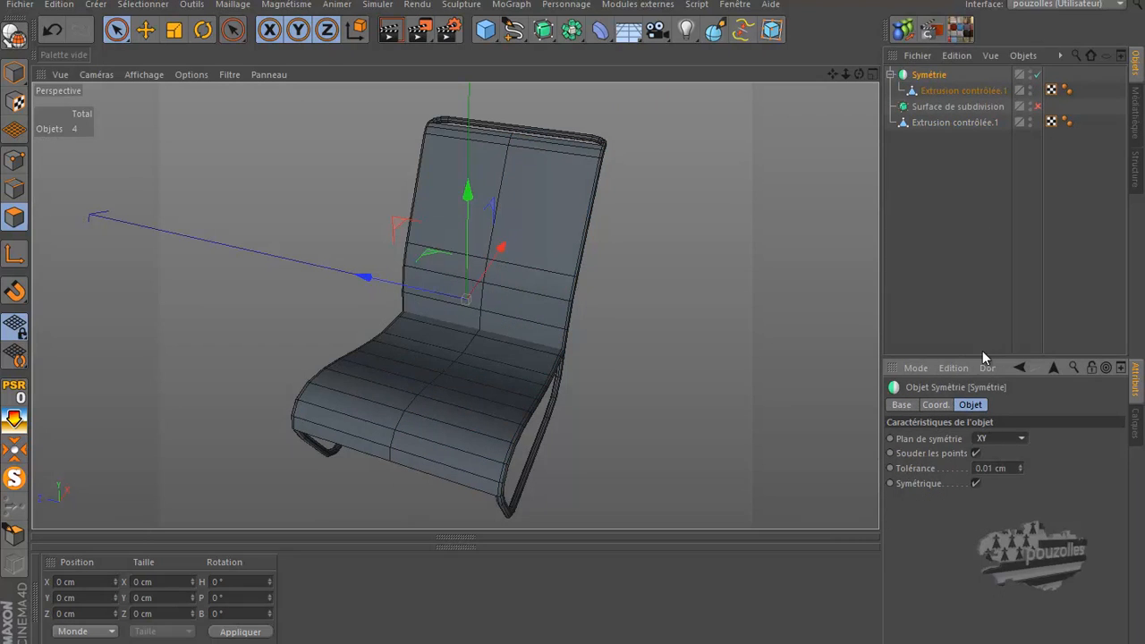
# Isolate the half panel and examine the points where the seat meets the backrest in point mode.
pyautogui.click(938, 91)
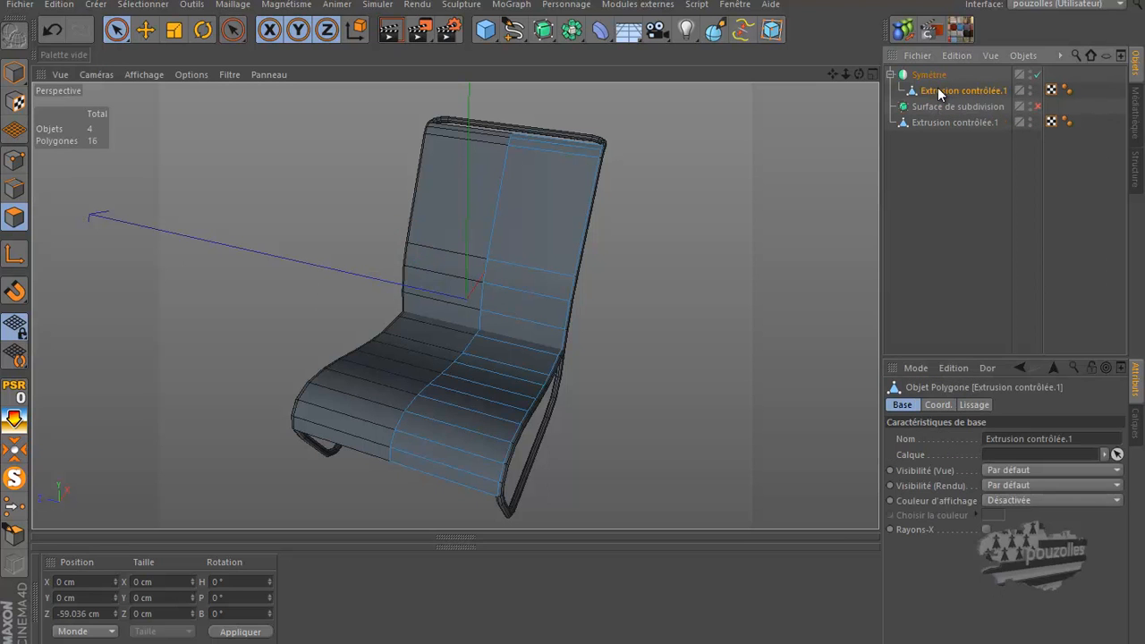
pyautogui.scroll(3, 438, 408)
pyautogui.scroll(-4, 466, 390)
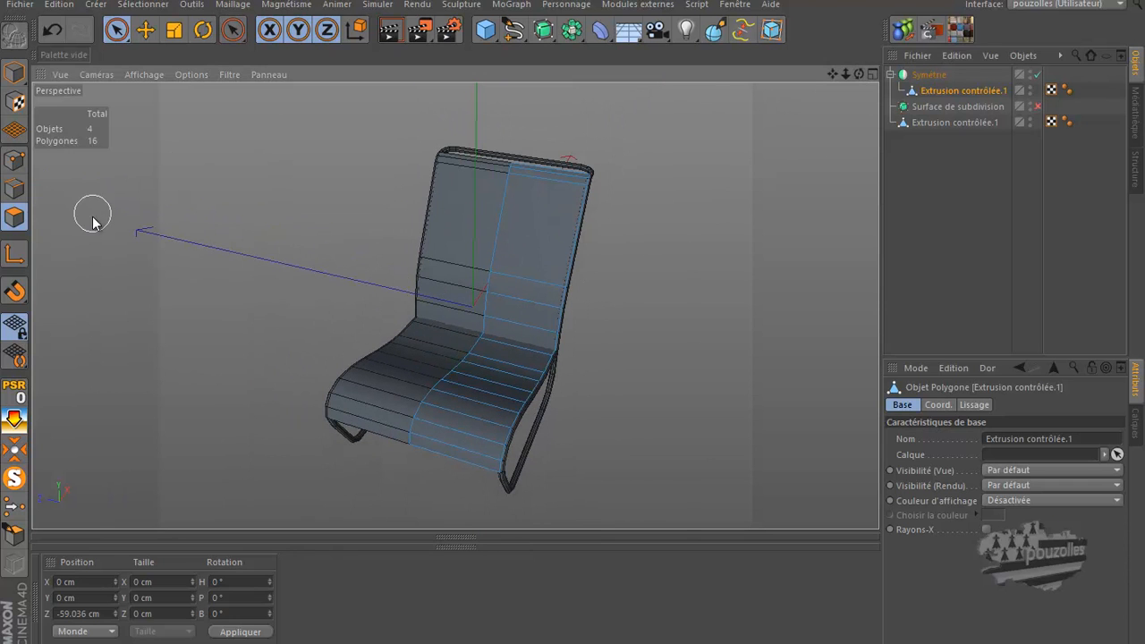
pyautogui.click(13, 480)
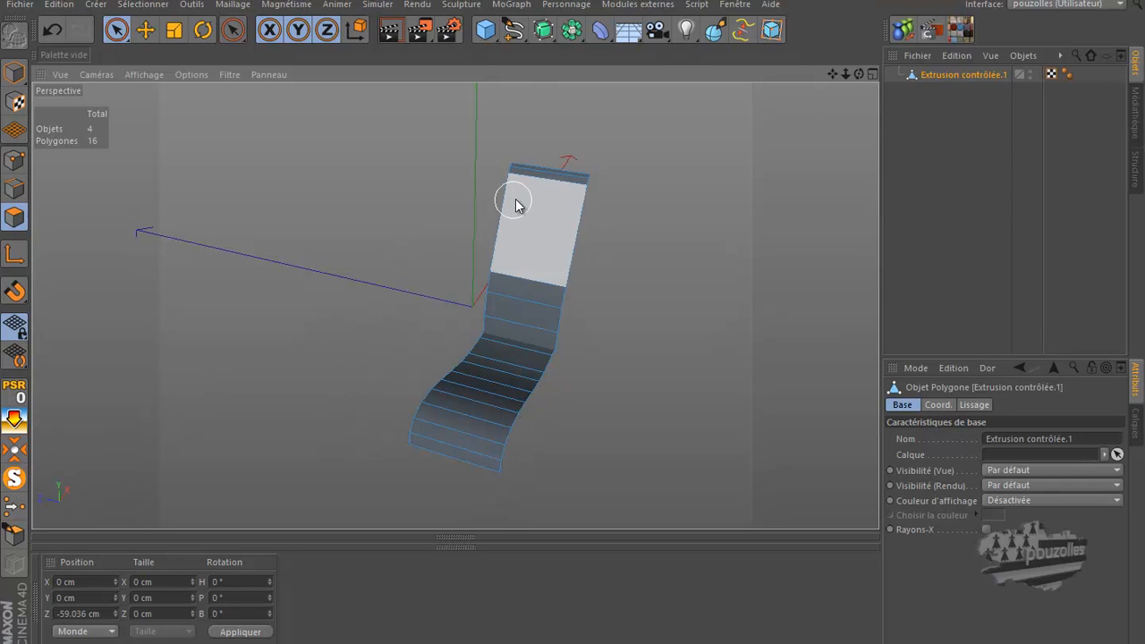
pyautogui.click(14, 159)
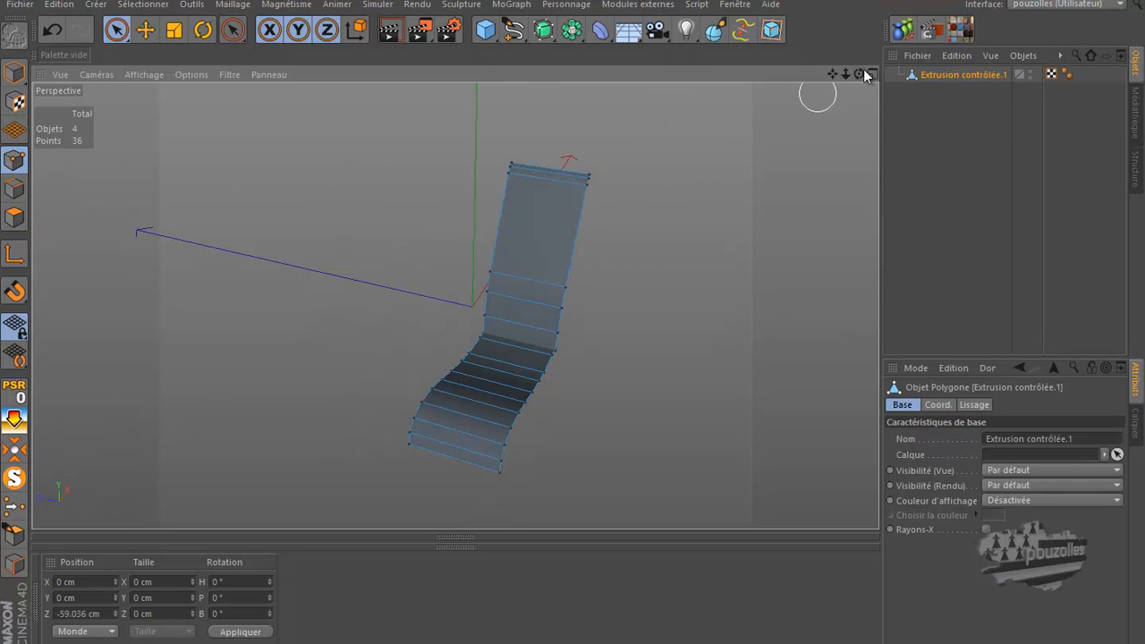
pyautogui.moveTo(857, 76)
pyautogui.mouseDown()
pyautogui.moveTo(570, 321)
pyautogui.moveTo(561, 311)
pyautogui.moveTo(854, 87)
pyautogui.mouseUp()
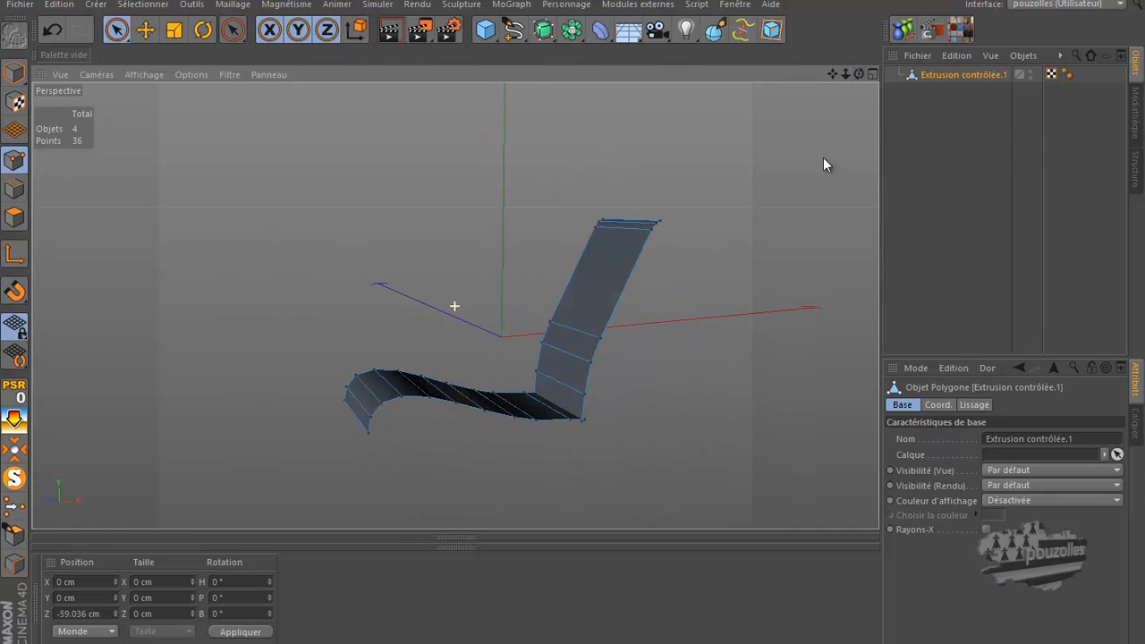
pyautogui.scroll(8, 595, 454)
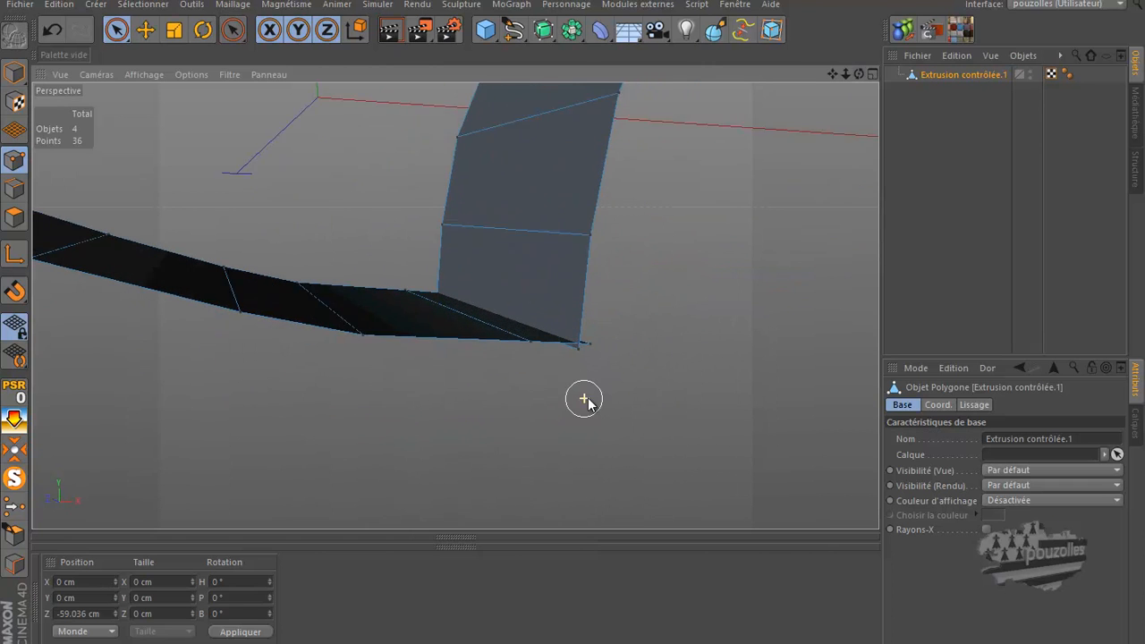
pyautogui.click(588, 347)
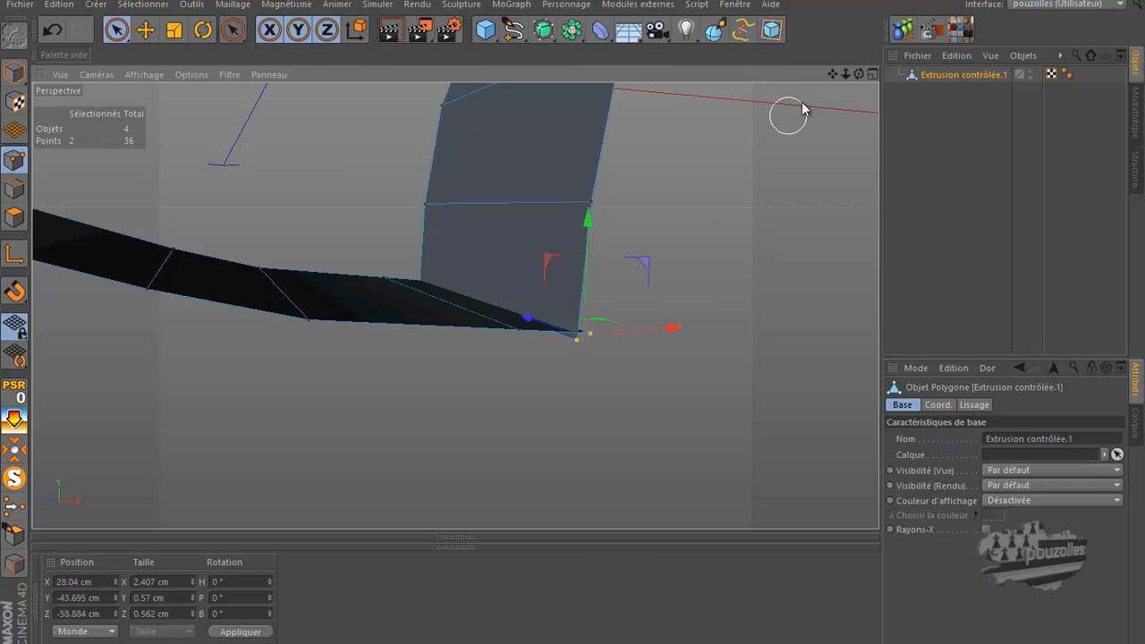
pyautogui.moveTo(859, 73); pyautogui.dragTo(568, 330)
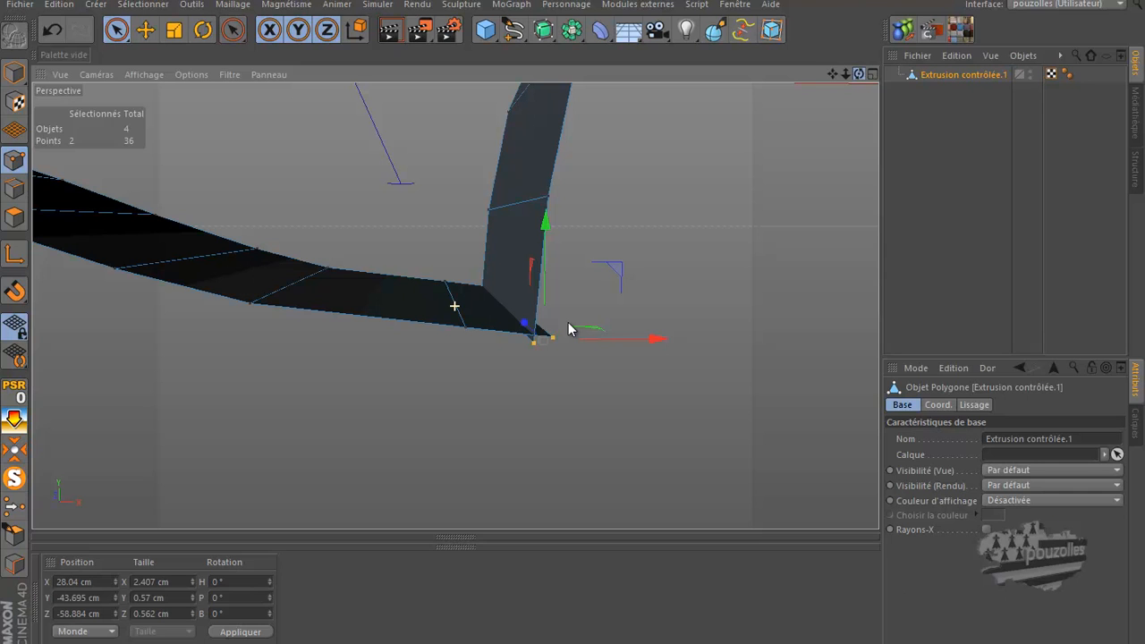
pyautogui.click(682, 368)
# Select the backrest's bottom row of points by loop with Arrêter aux délimitations enabled, and raise it about 2.1 cm along Y.
pyautogui.rightClick(661, 427)
pyautogui.click(663, 424)
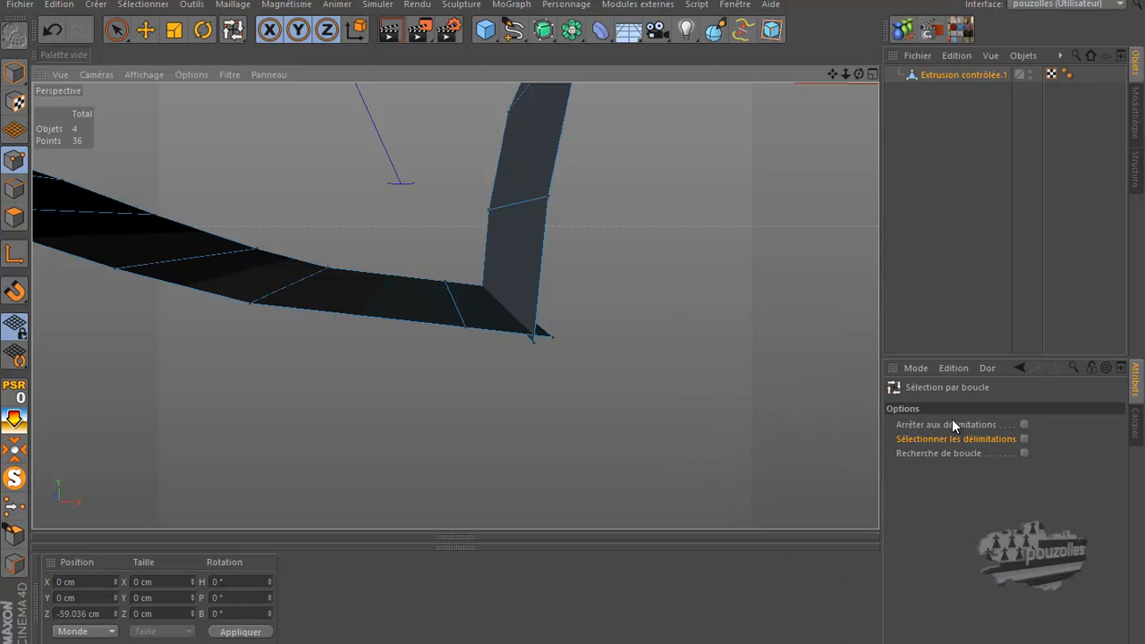
pyautogui.click(1023, 425)
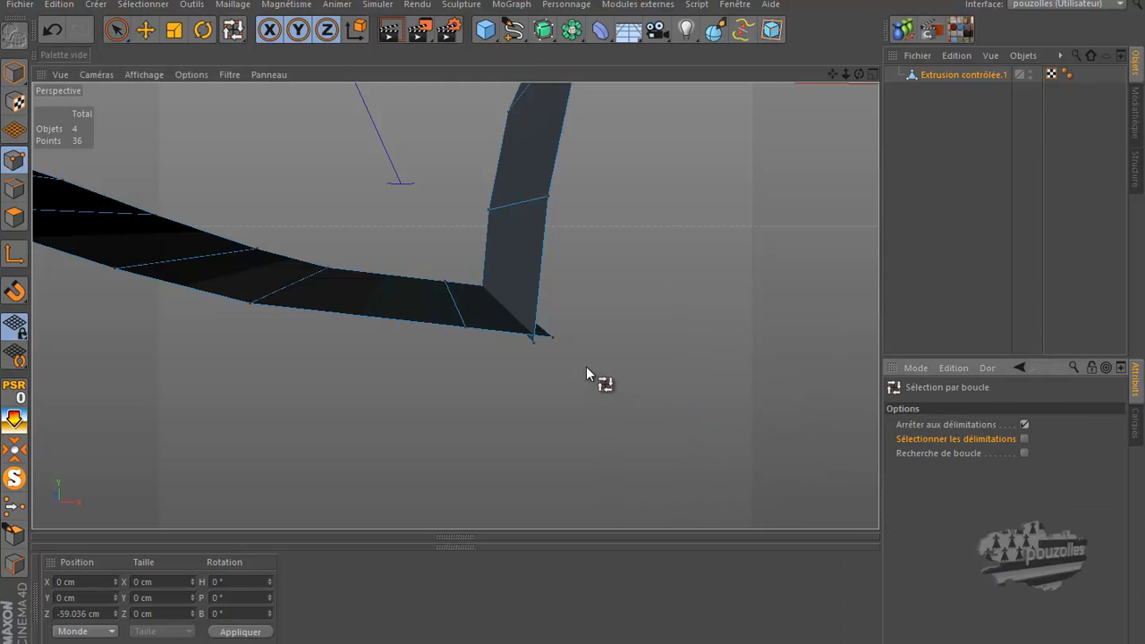
pyautogui.click(533, 343)
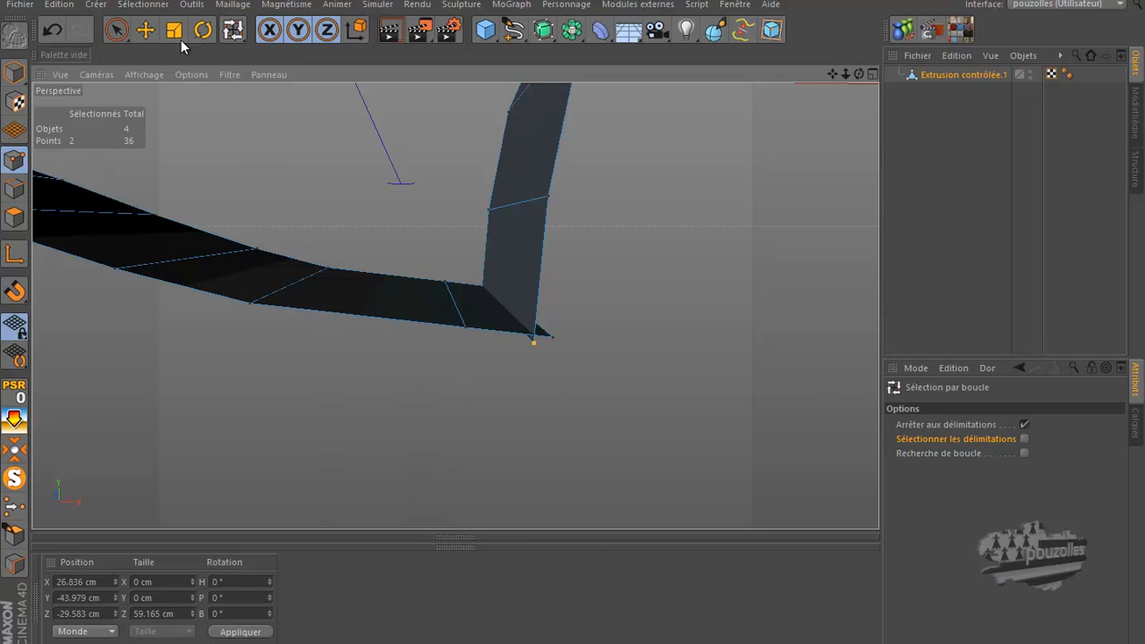
pyautogui.click(145, 29)
pyautogui.moveTo(500, 248); pyautogui.dragTo(498, 239)
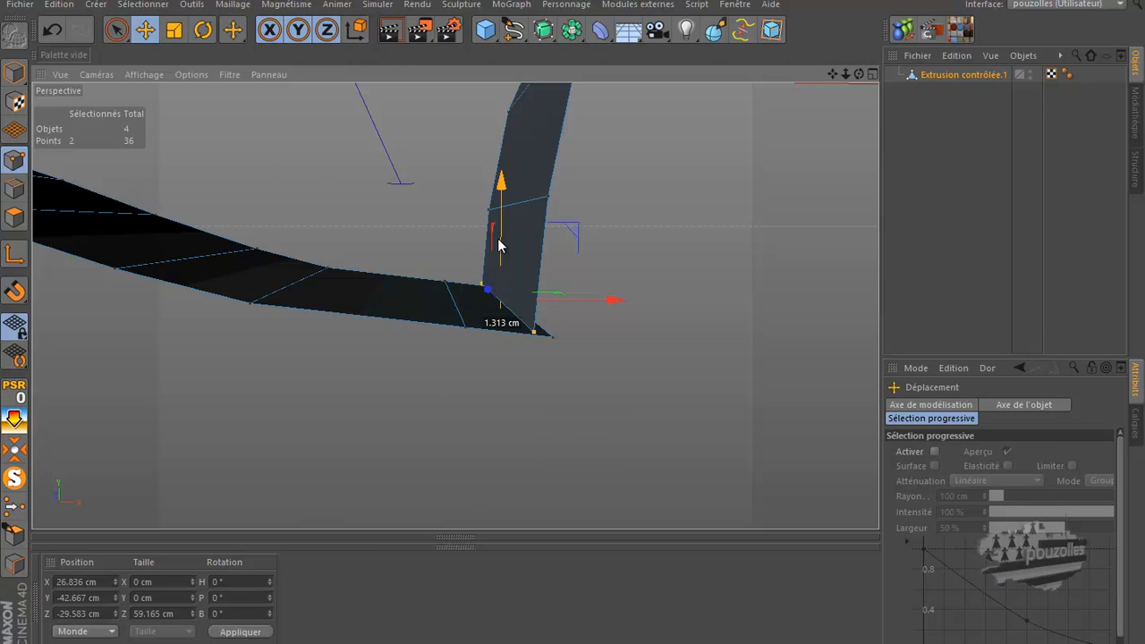
pyautogui.moveTo(497, 238); pyautogui.dragTo(512, 229)
# Weld the two points at the panel's outer seat-backrest corner onto the raised backrest point with Soudure.
pyautogui.moveTo(858, 74); pyautogui.dragTo(573, 322)
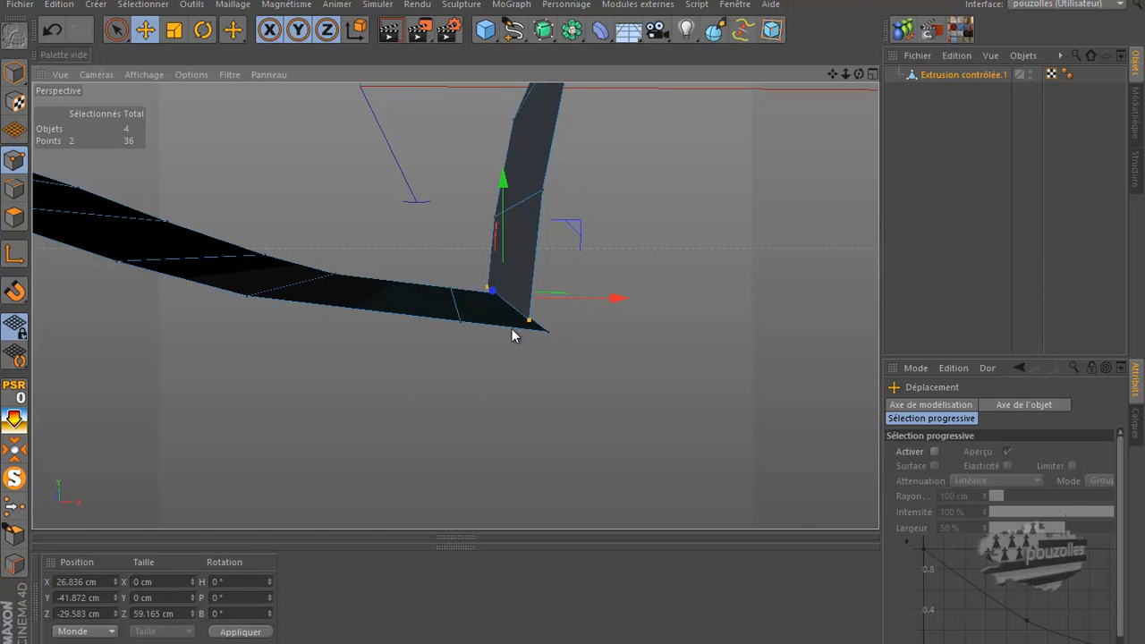
pyautogui.click(117, 32)
pyautogui.click(546, 338)
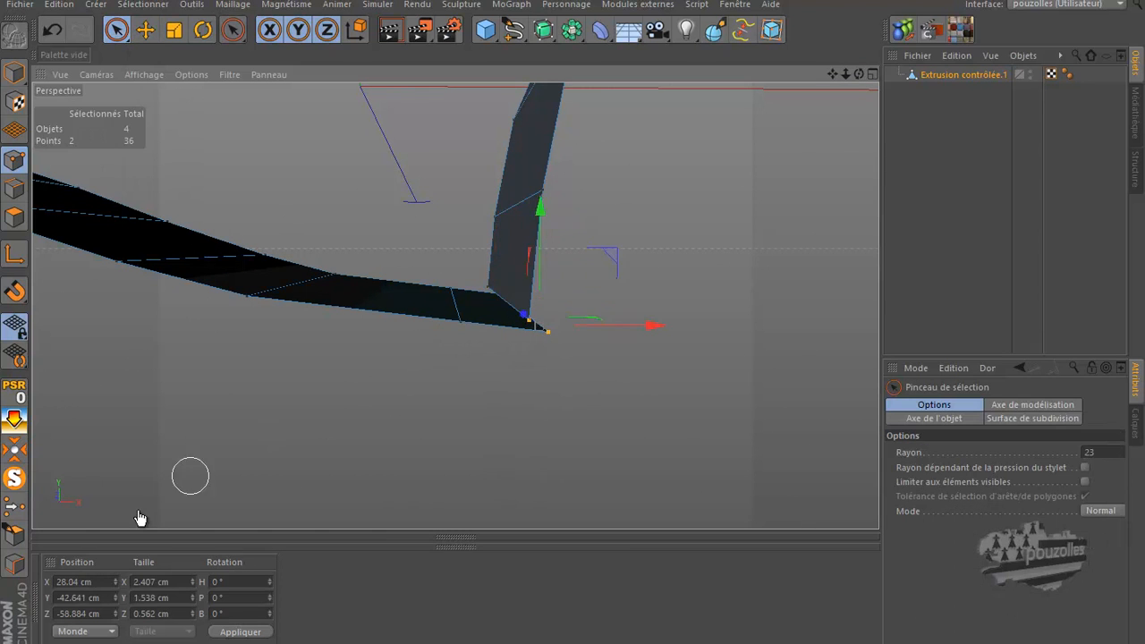
pyautogui.click(14, 506)
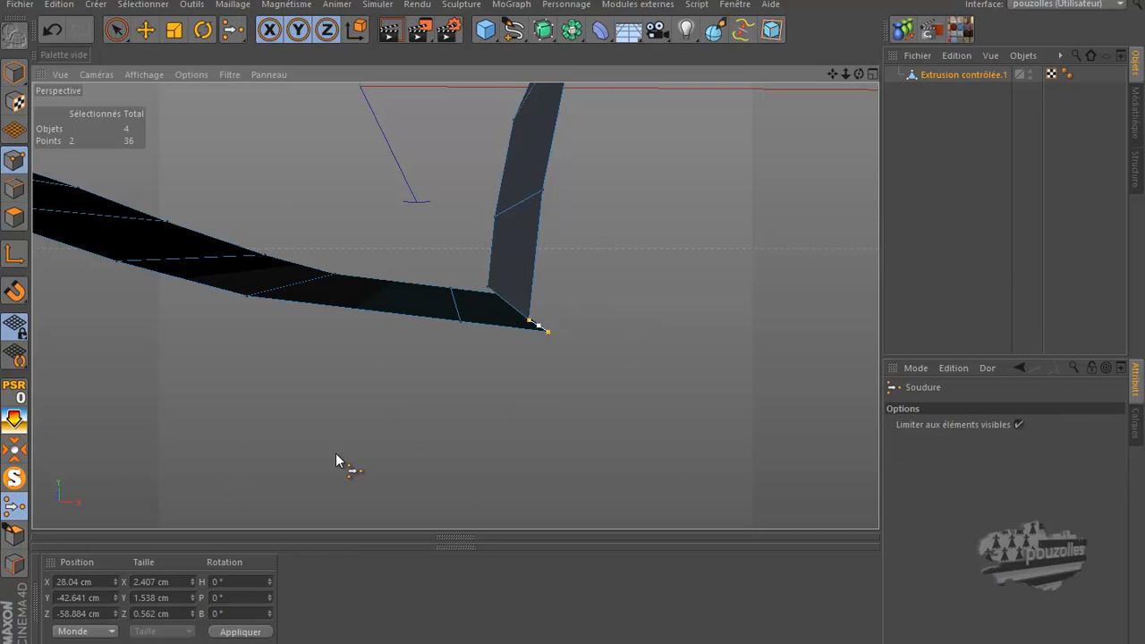
pyautogui.click(535, 327)
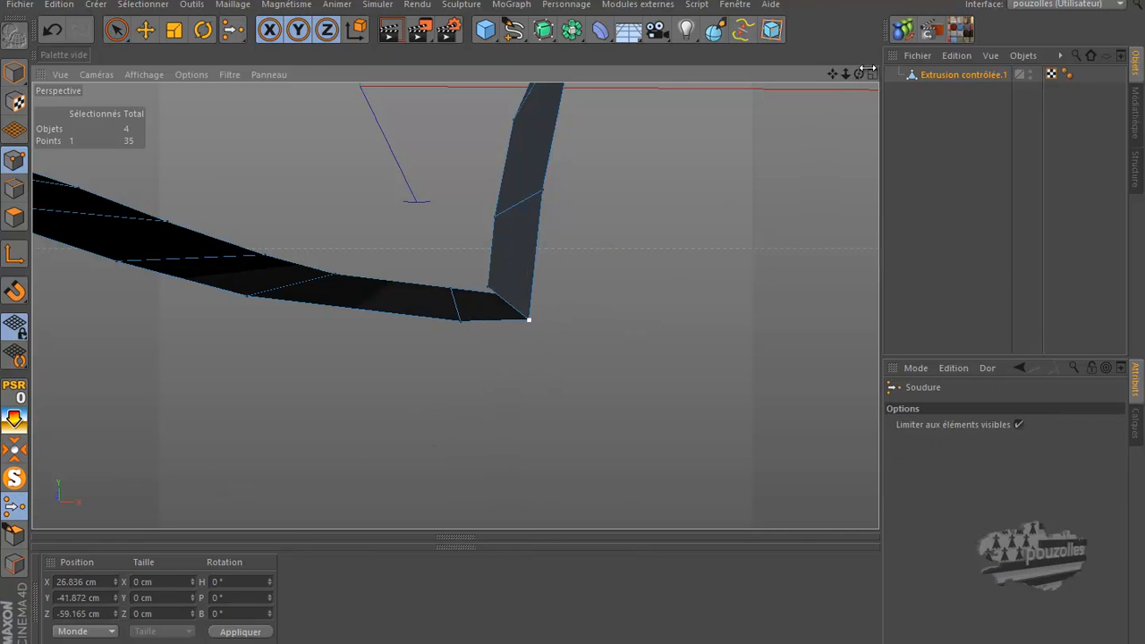
# Weld the two seat-backrest corner points on the panel's centre edge onto the raised backrest point.
pyautogui.moveTo(858, 73); pyautogui.dragTo(578, 323)
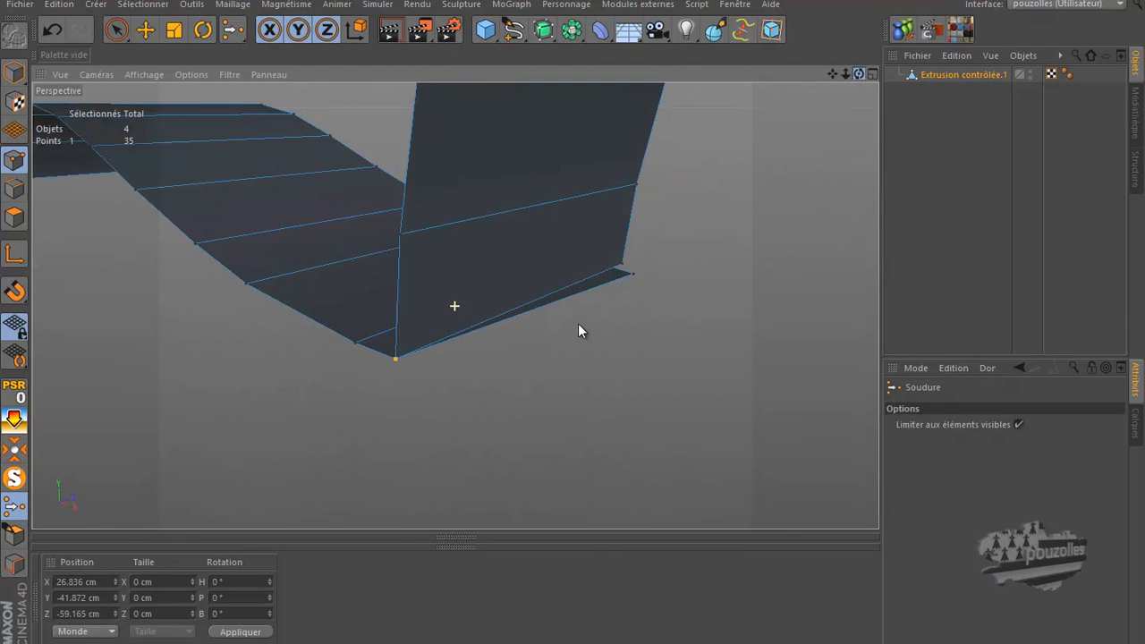
pyautogui.click(116, 31)
pyautogui.click(225, 52)
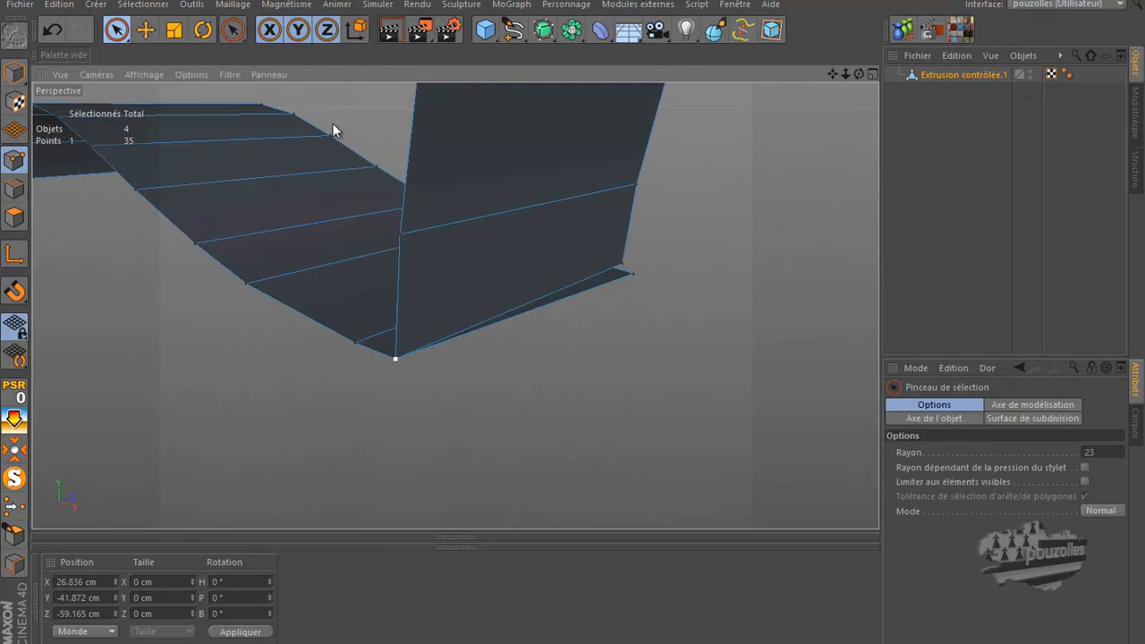
pyautogui.click(632, 275)
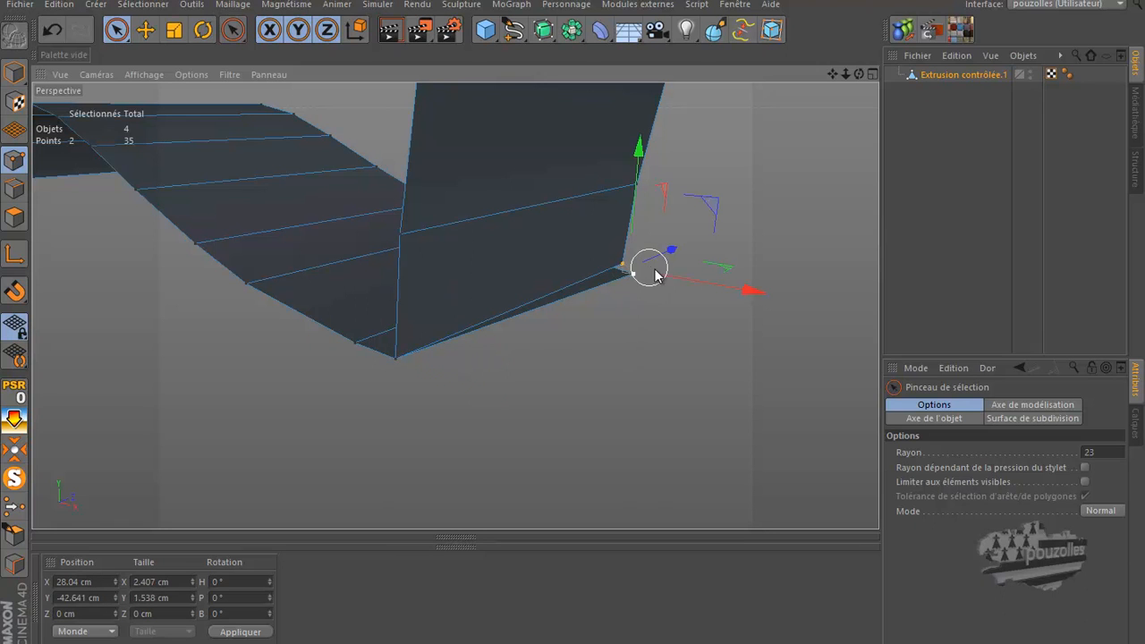
pyautogui.press('m')
pyautogui.press('q')
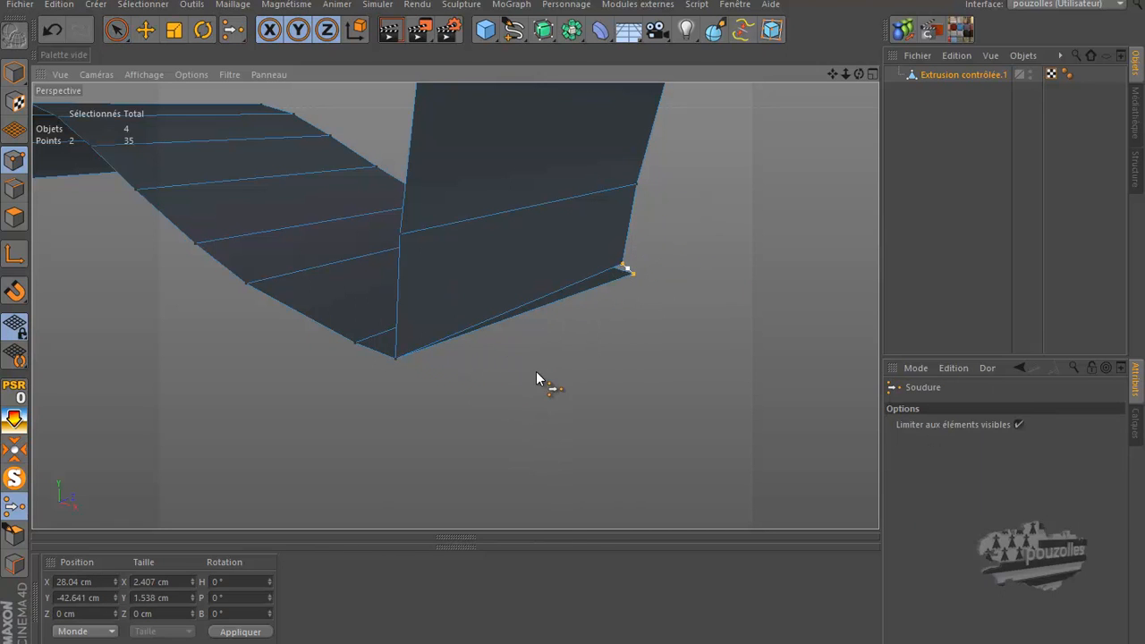
pyautogui.click(626, 273)
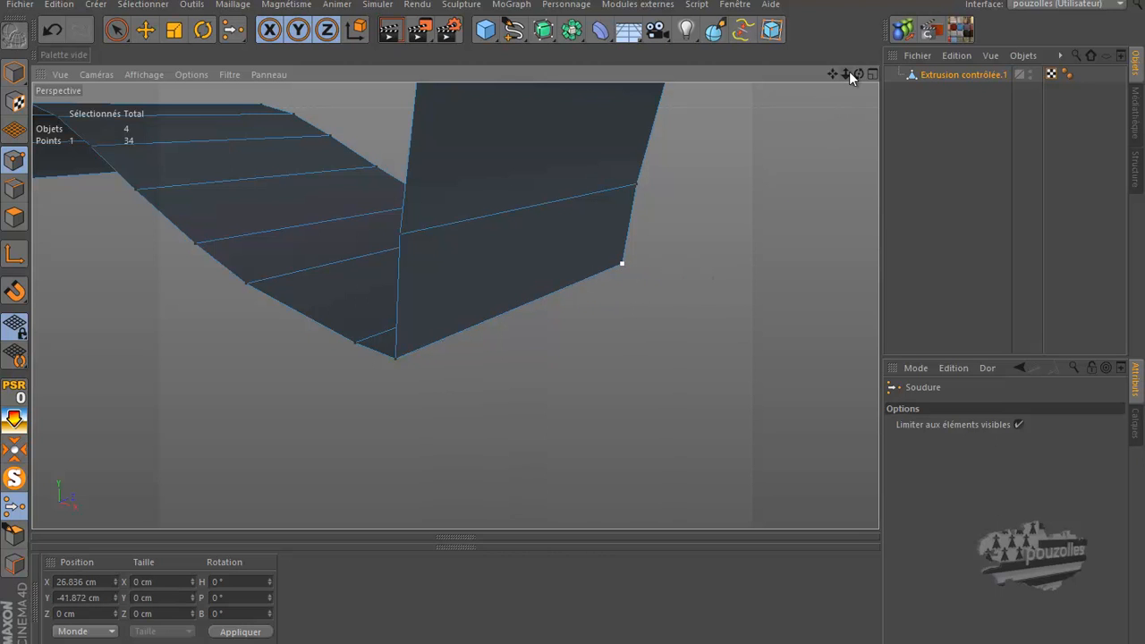
# End the half panel's isolation to show the whole seat, and examine the welded corner against the tube frame.
pyautogui.moveTo(858, 74); pyautogui.dragTo(575, 324)
pyautogui.moveTo(661, 370); pyautogui.dragTo(253, 135)
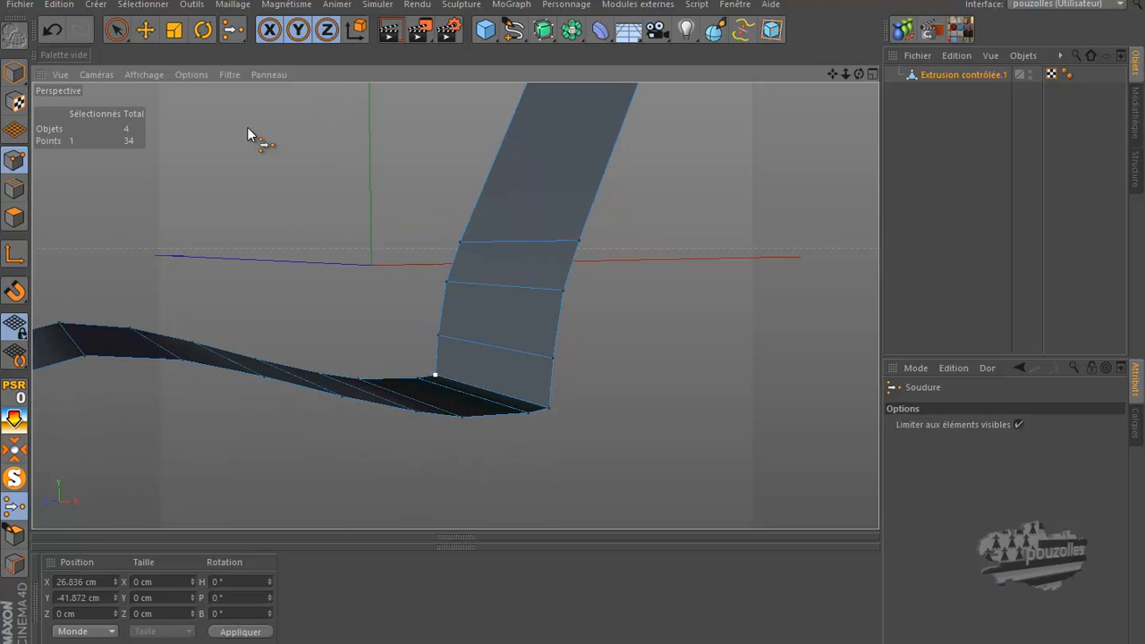
pyautogui.click(145, 29)
pyautogui.keyDown('alt'); pyautogui.moveTo(269, 179); pyautogui.dragTo(516, 284); pyautogui.keyUp('alt')
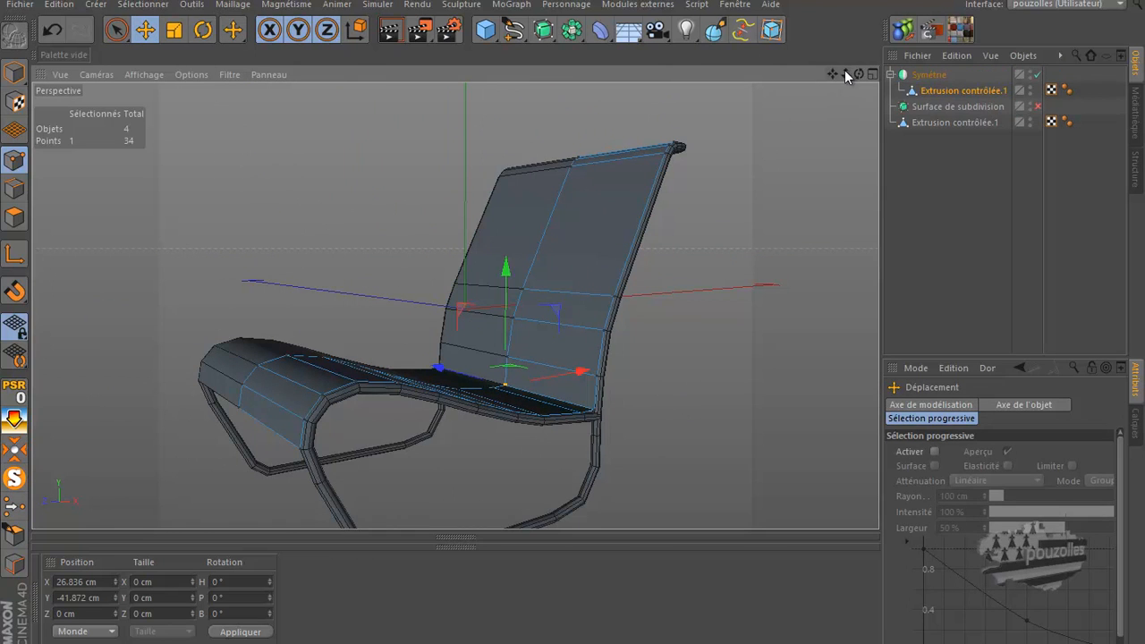
pyautogui.moveTo(855, 72); pyautogui.dragTo(503, 483)
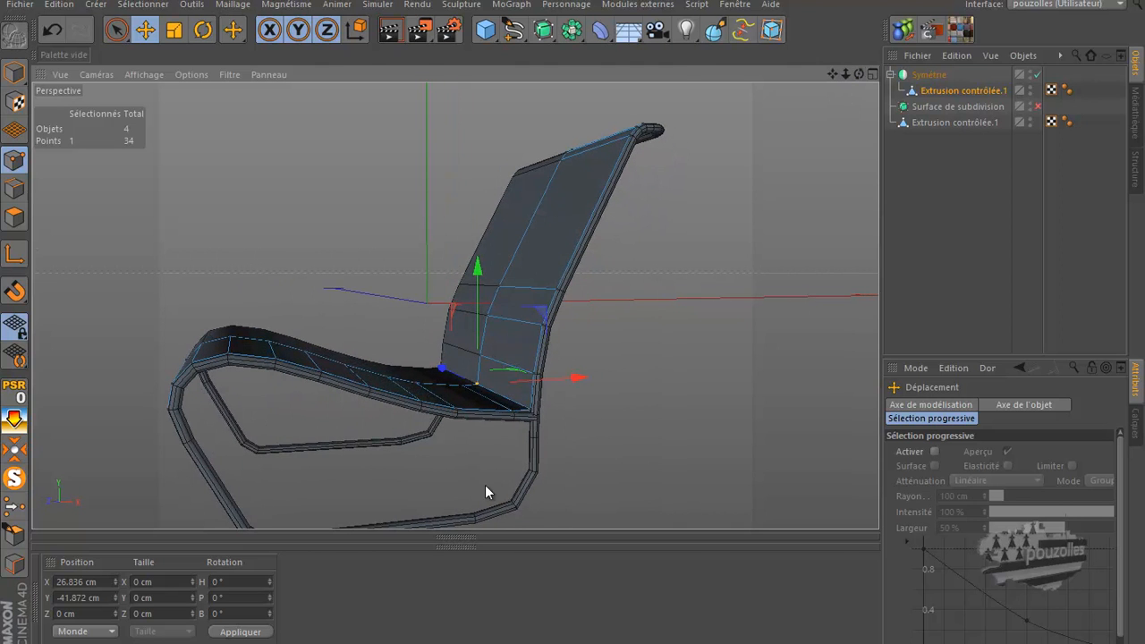
pyautogui.scroll(6, 528, 409)
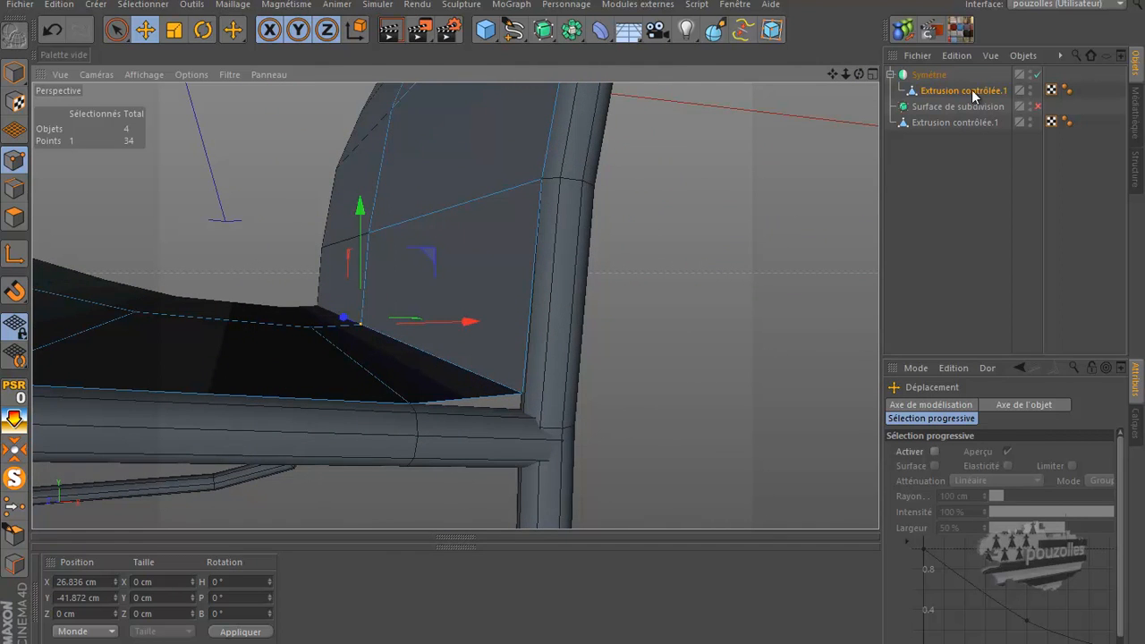
# Place Symétrie inside Surface de subdivision, enable the subdivision, and inspect the smoothed seat.
pyautogui.moveTo(928, 75); pyautogui.dragTo(952, 106)
pyautogui.click(1046, 76)
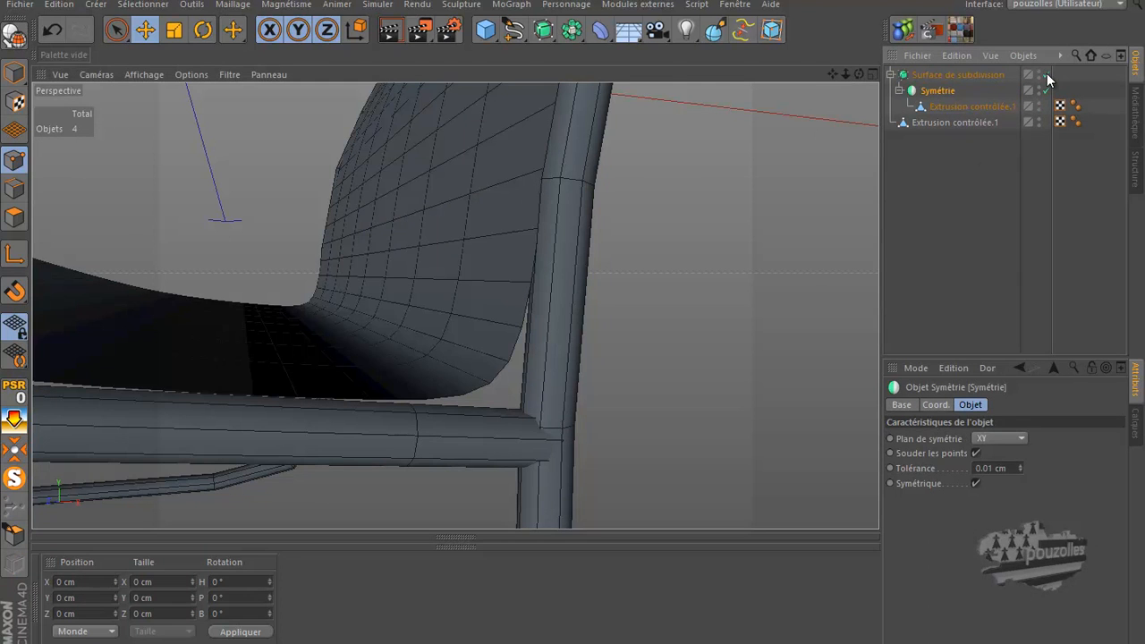
pyautogui.keyDown('alt'); pyautogui.moveTo(796, 263); pyautogui.dragTo(538, 370); pyautogui.keyUp('alt')
pyautogui.scroll(-10, 672, 358)
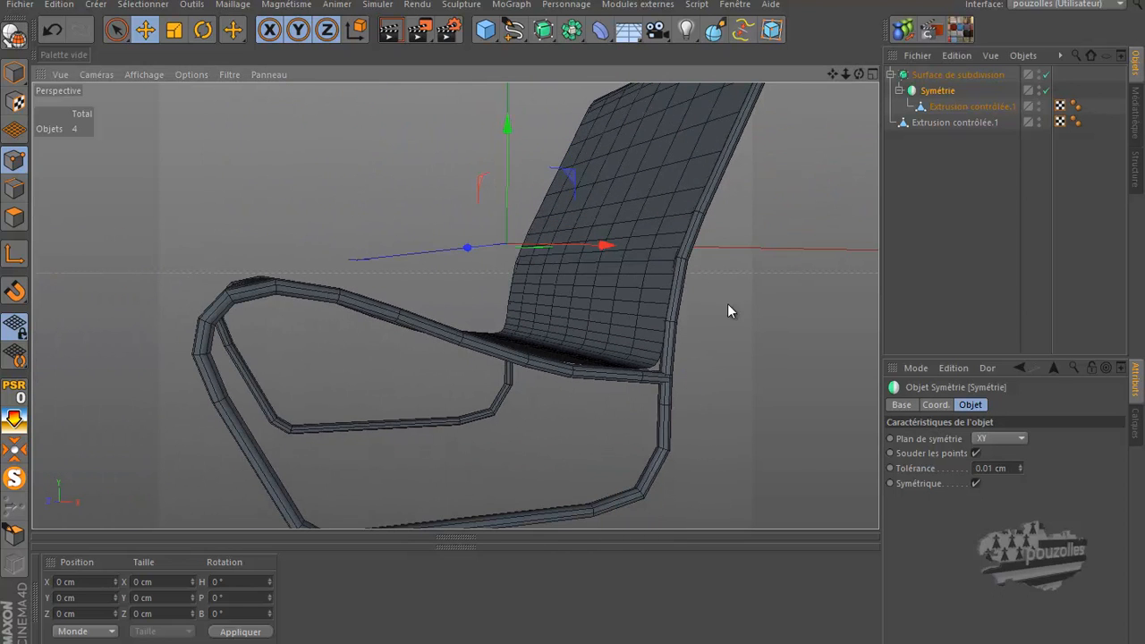
pyautogui.keyDown('alt'); pyautogui.moveTo(576, 325); pyautogui.dragTo(573, 326); pyautogui.keyUp('alt')
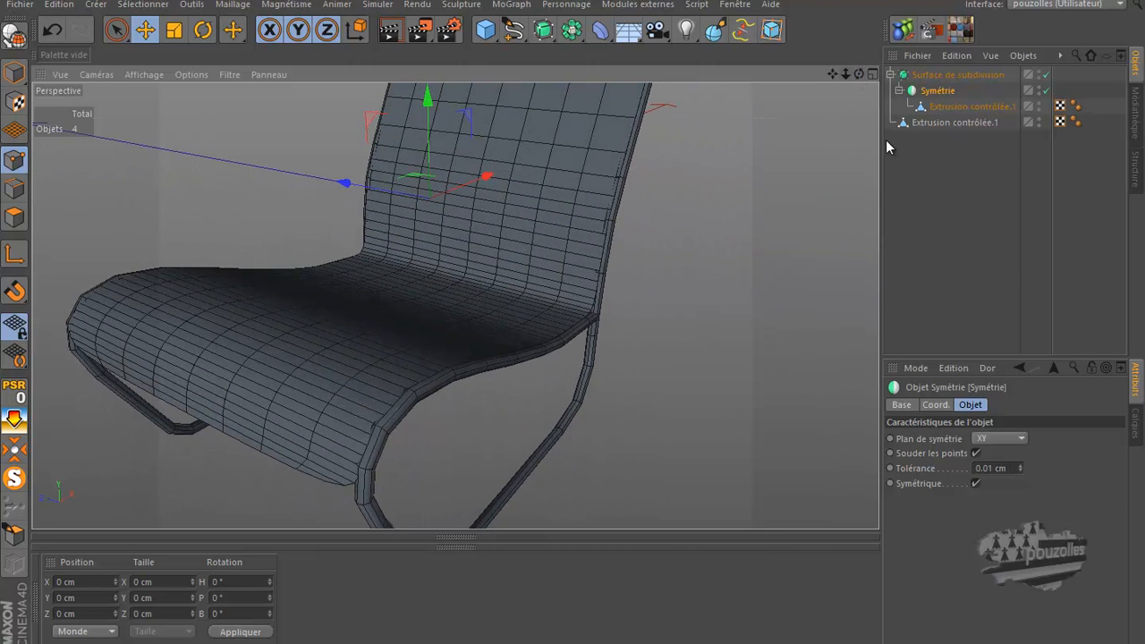
# Disable Surface de subdivision and make the half panel mesh inside Symétrie active with no points selected.
pyautogui.click(942, 107)
pyautogui.click(1046, 75)
pyautogui.click(690, 317)
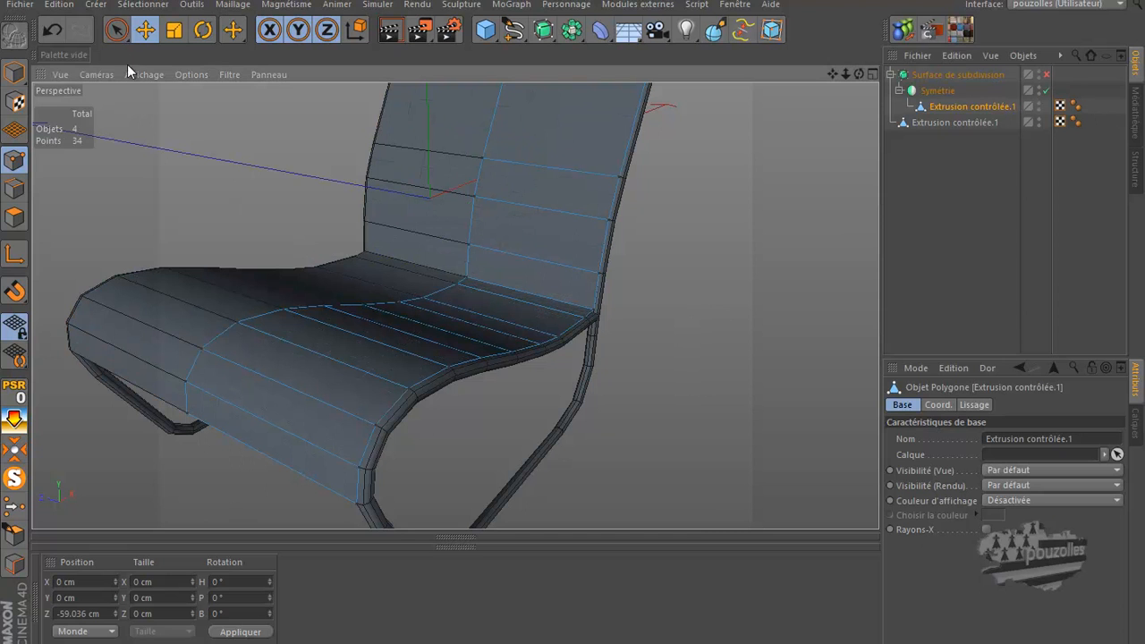
# Select the row of outer side points of the seat surface with a selection rectangle in the top view.
pyautogui.moveTo(116, 35); pyautogui.dragTo(169, 83)
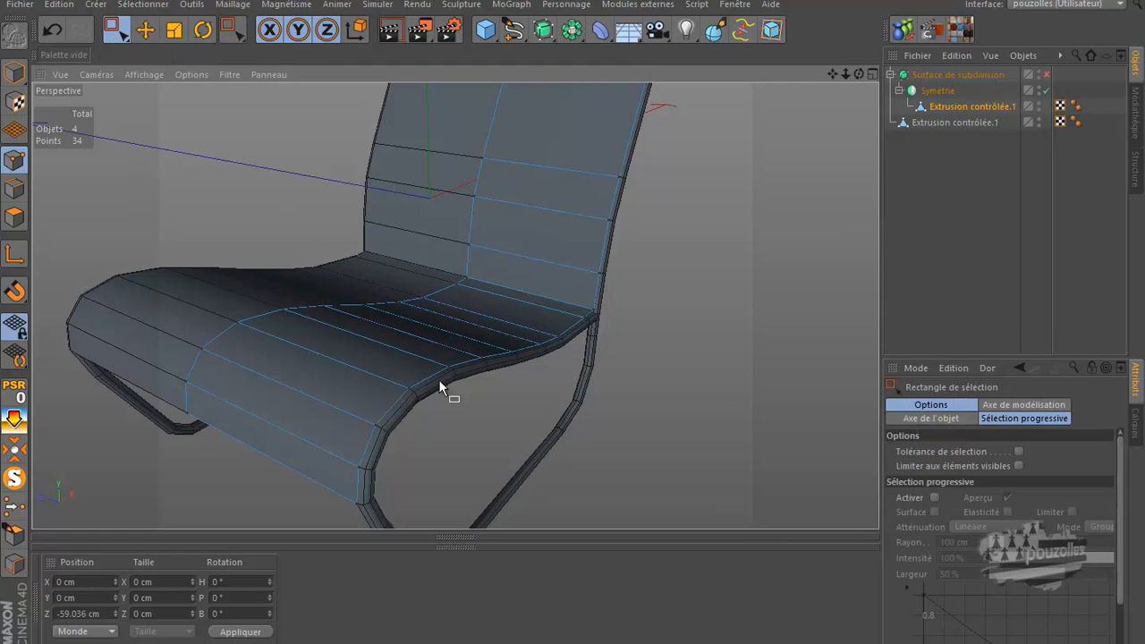
pyautogui.middleClick(459, 398)
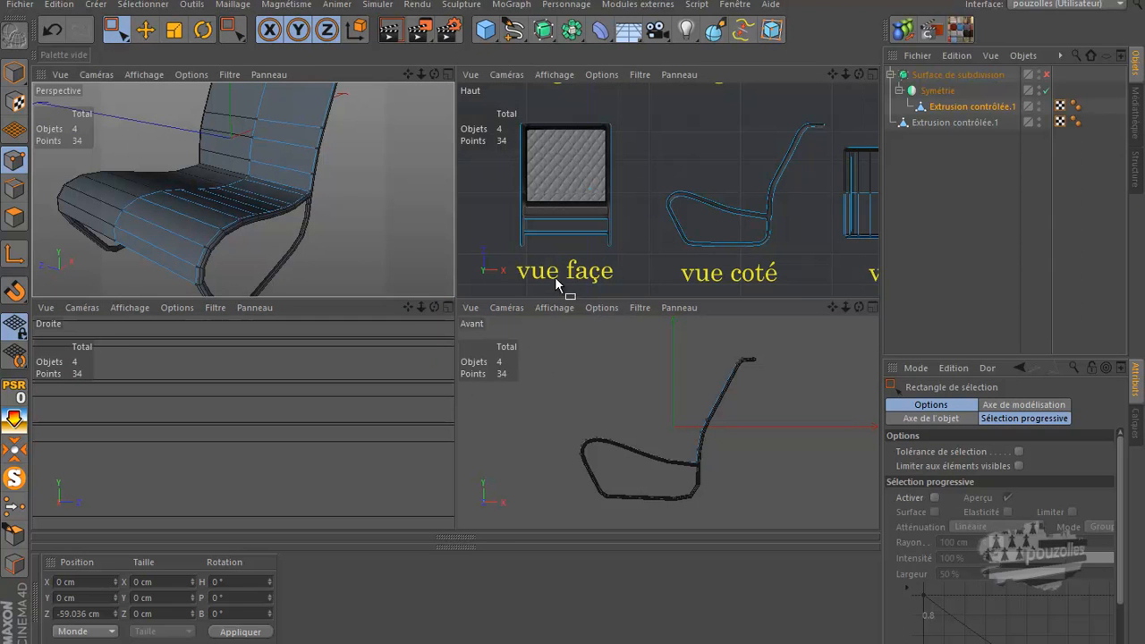
pyautogui.scroll(-5, 639, 117)
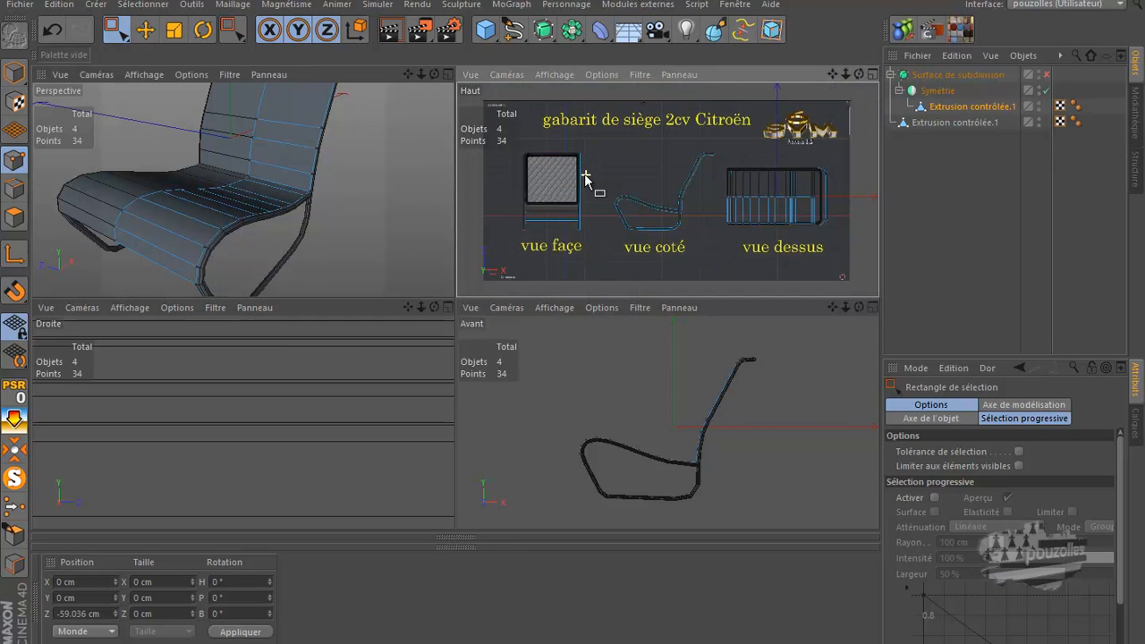
pyautogui.scroll(2, 832, 231)
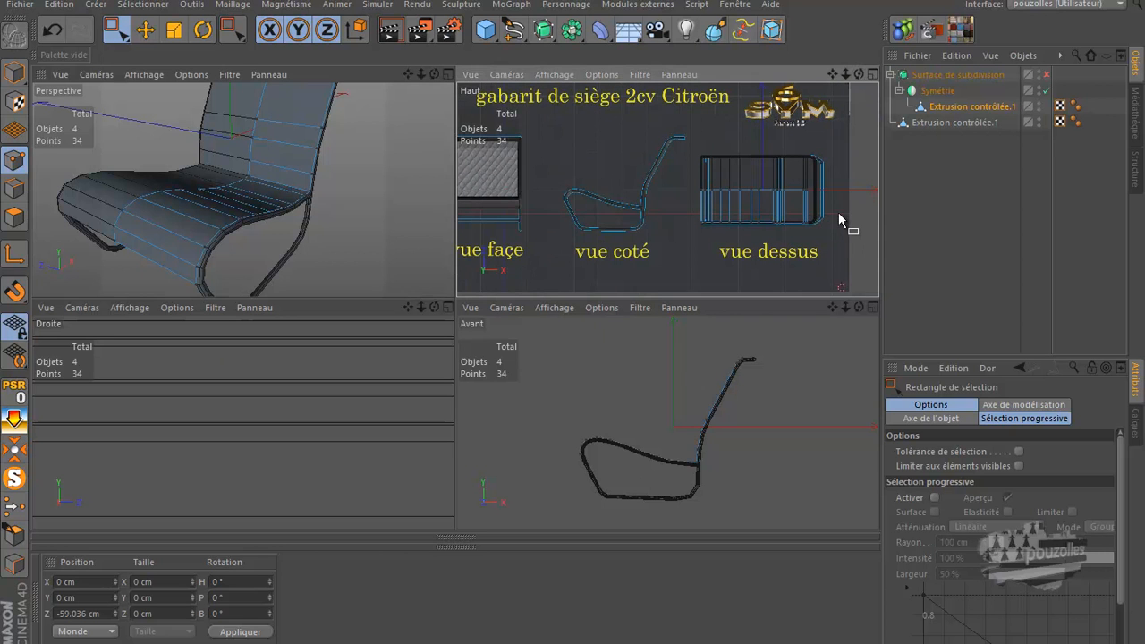
pyautogui.moveTo(842, 213); pyautogui.dragTo(693, 255)
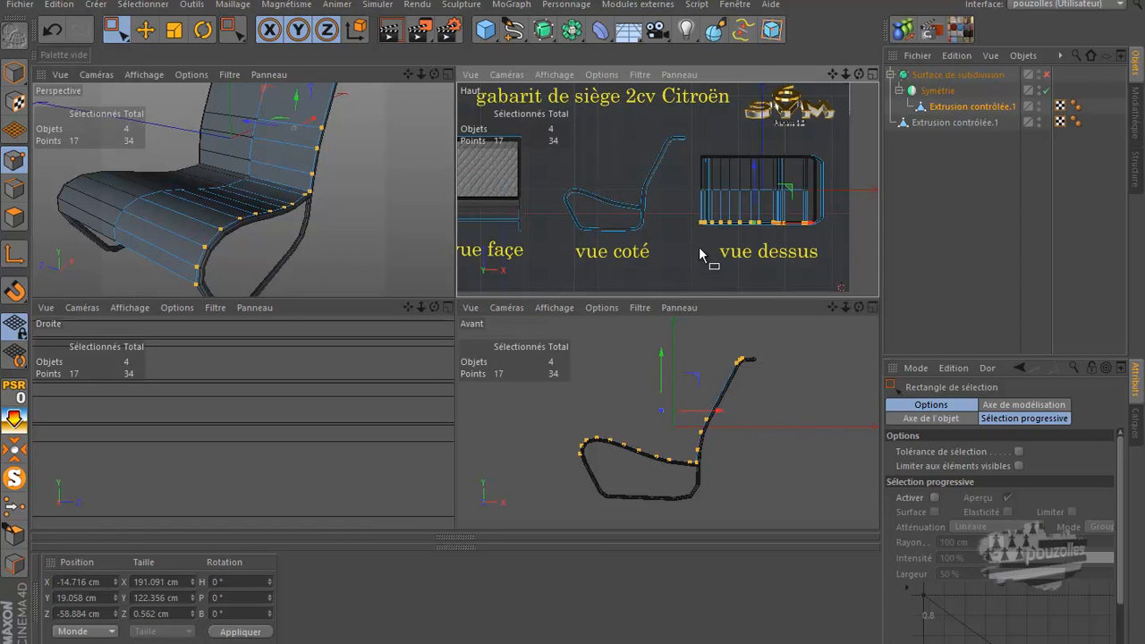
# Move the selected side points slightly outward along Z to about -59.63 cm and check their fit against the tube.
pyautogui.scroll(3, 233, 163)
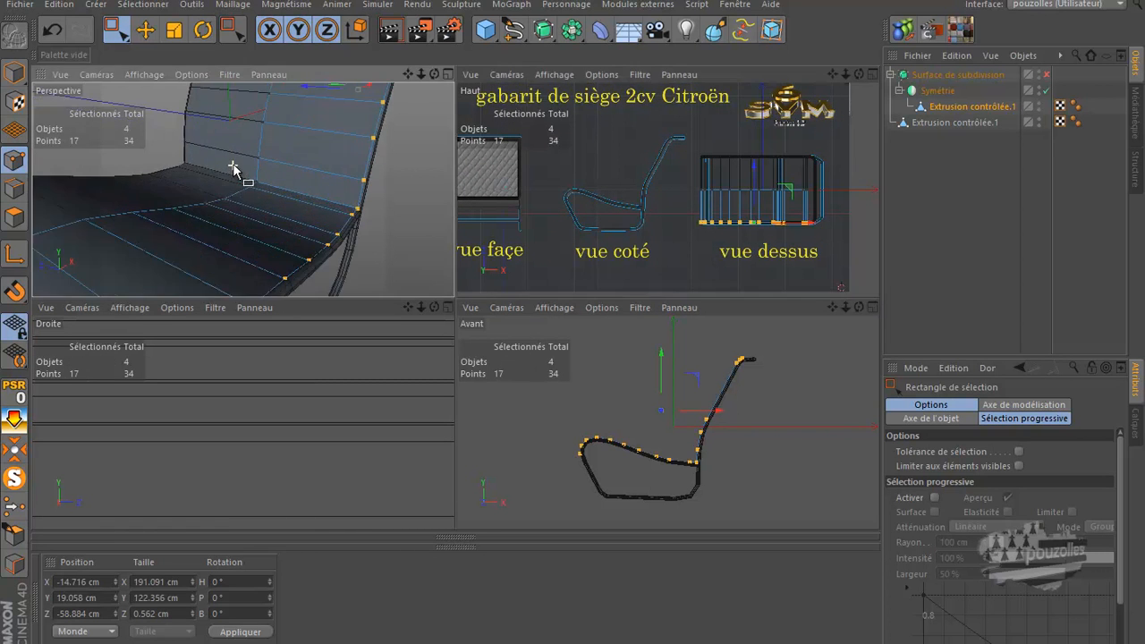
pyautogui.moveTo(304, 93); pyautogui.dragTo(310, 100)
pyautogui.moveTo(434, 77); pyautogui.dragTo(456, 304)
pyautogui.scroll(-5, 287, 151)
pyautogui.scroll(-5, 287, 151)
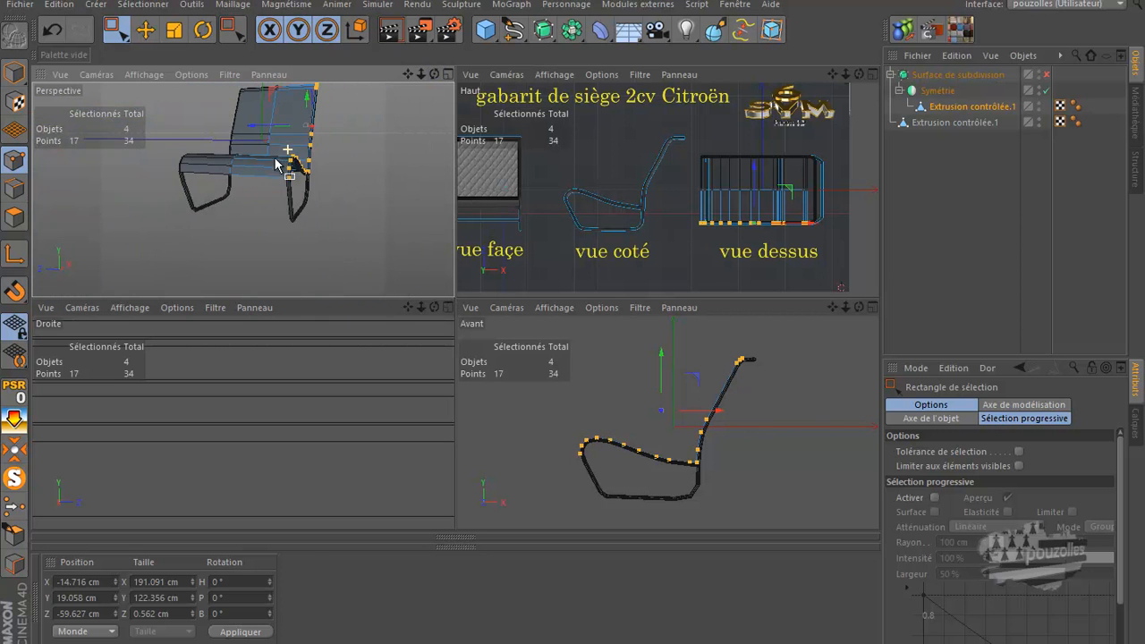
pyautogui.scroll(8, 256, 143)
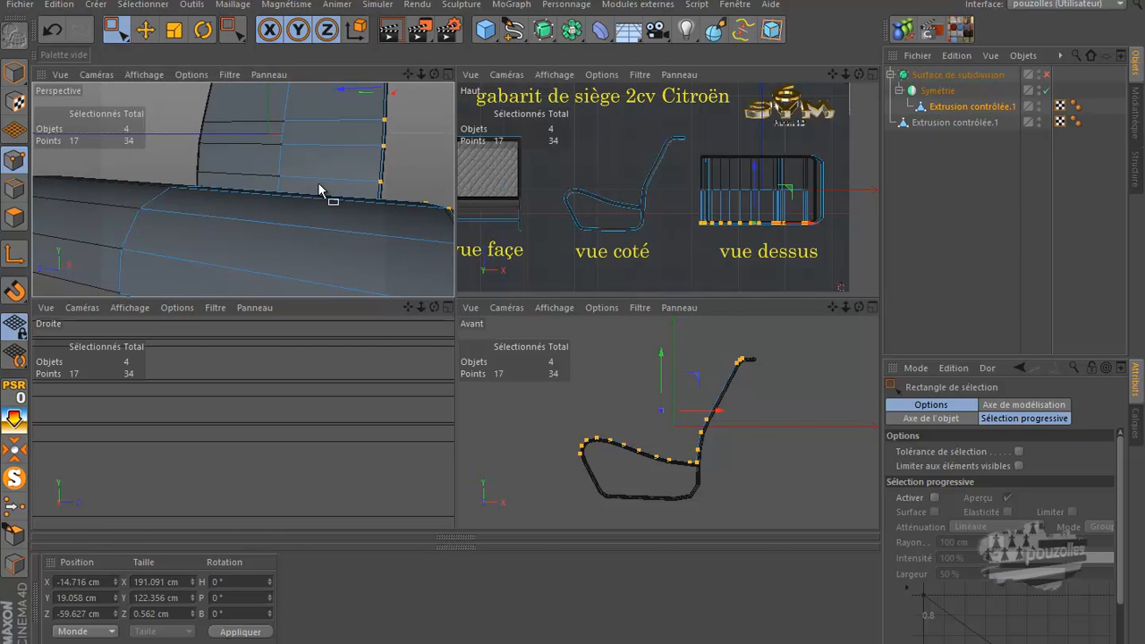
pyautogui.middleClick(317, 184)
pyautogui.scroll(-3, 465, 328)
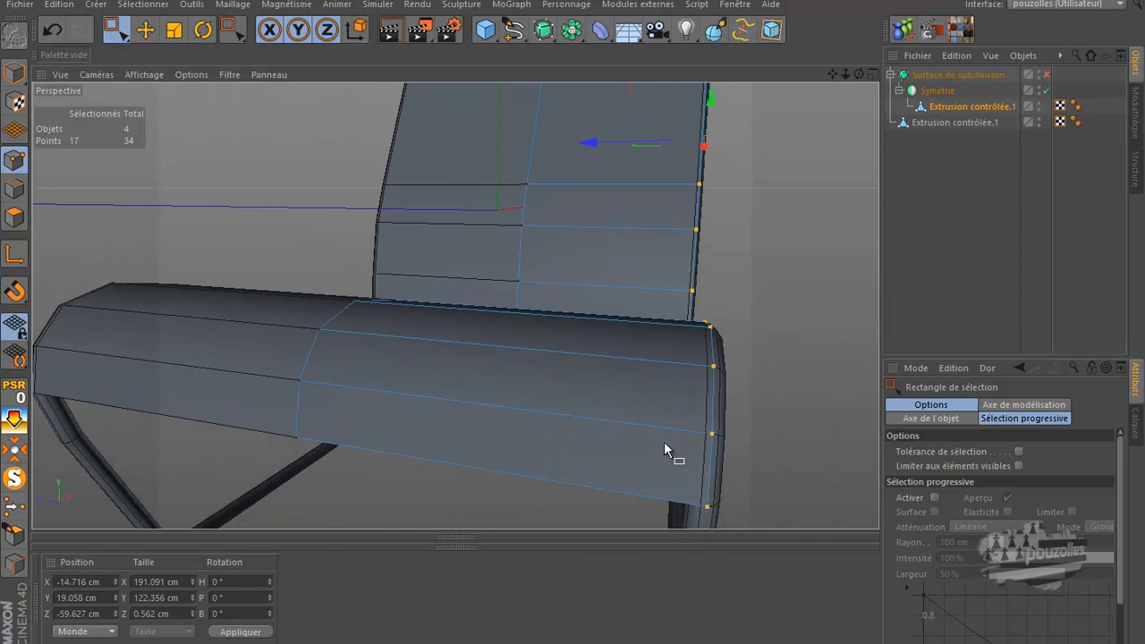
pyautogui.scroll(6, 752, 522)
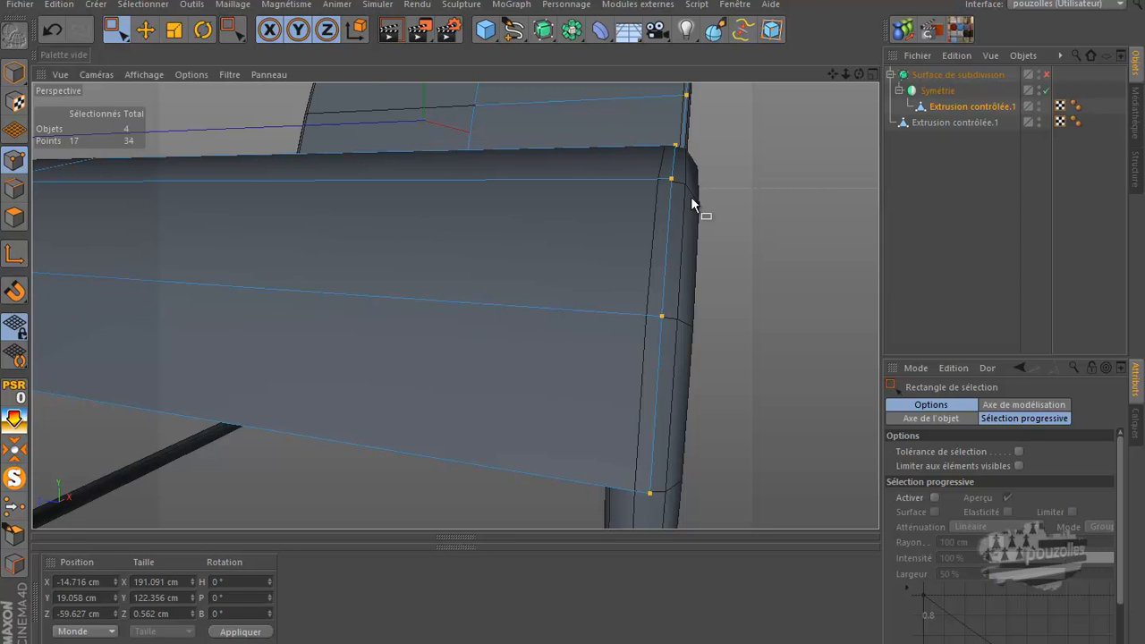
# Relocate the selection's axis to the lower front corner point and move the side points slightly further outward along Z.
pyautogui.press('l')
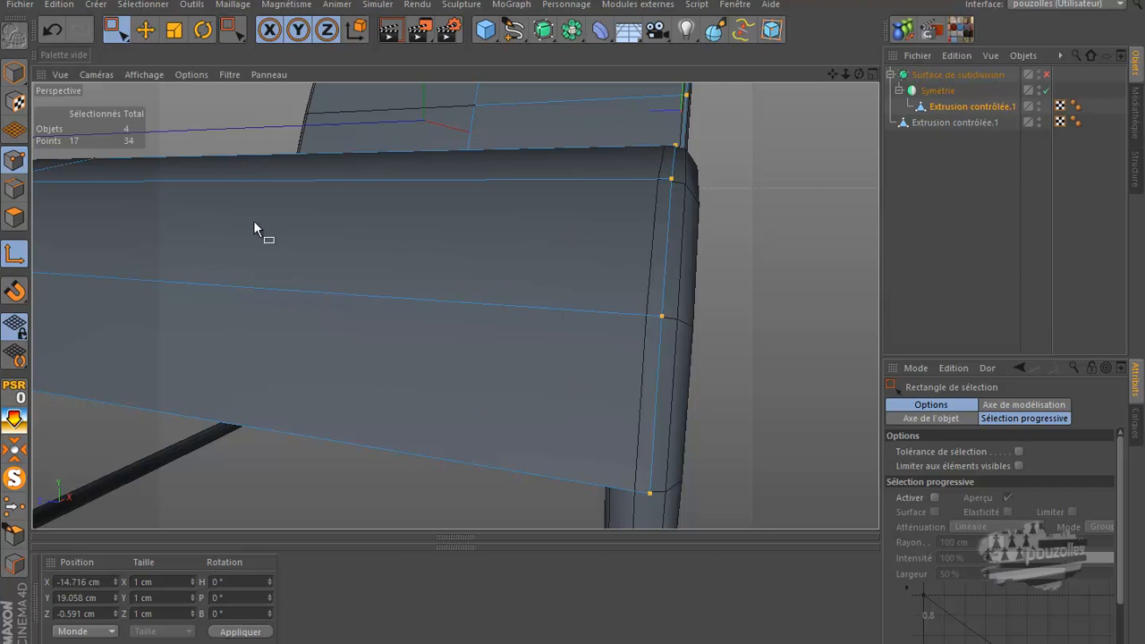
pyautogui.click(145, 30)
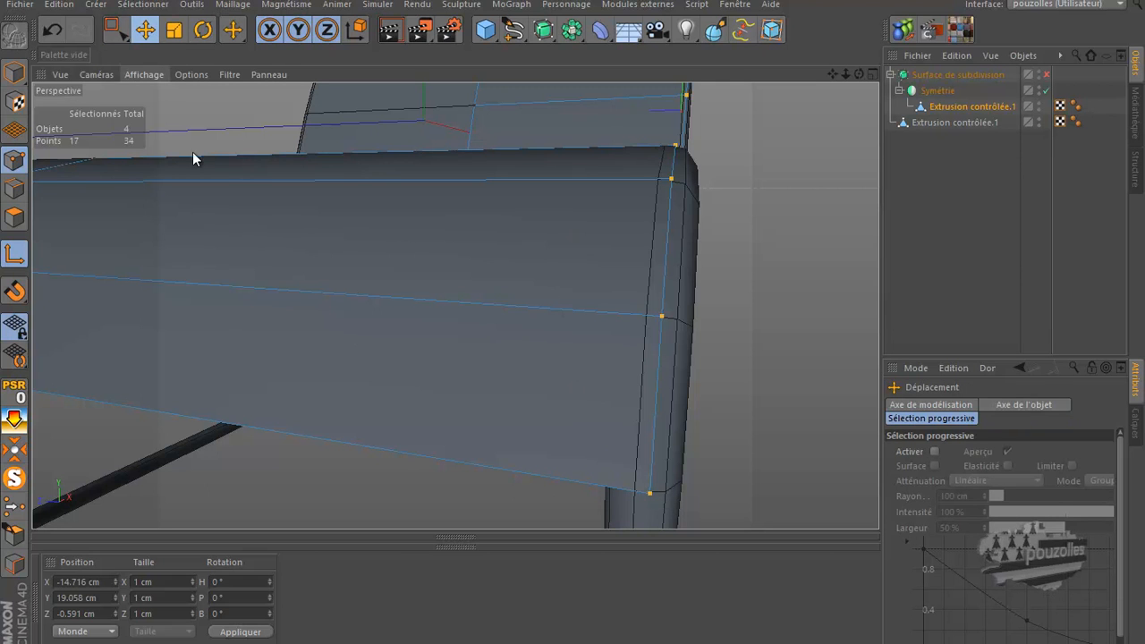
pyautogui.click(649, 494)
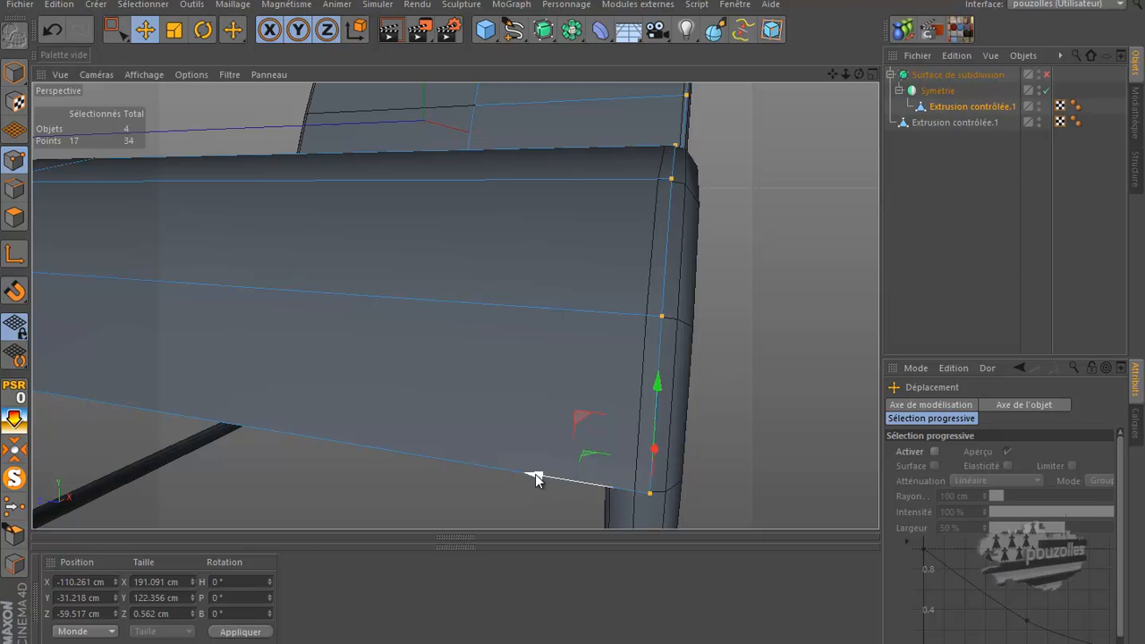
pyautogui.moveTo(535, 474); pyautogui.dragTo(542, 484)
pyautogui.keyDown('alt'); pyautogui.moveTo(542, 484); pyautogui.dragTo(589, 439); pyautogui.keyUp('alt')
# Select all seat surface points and move them in the front view to about X -14.94 cm and Y 19.50 cm.
pyautogui.moveTo(859, 74); pyautogui.dragTo(569, 319)
pyautogui.hotkey('ctrl', 'a')
pyautogui.middleClick(497, 426)
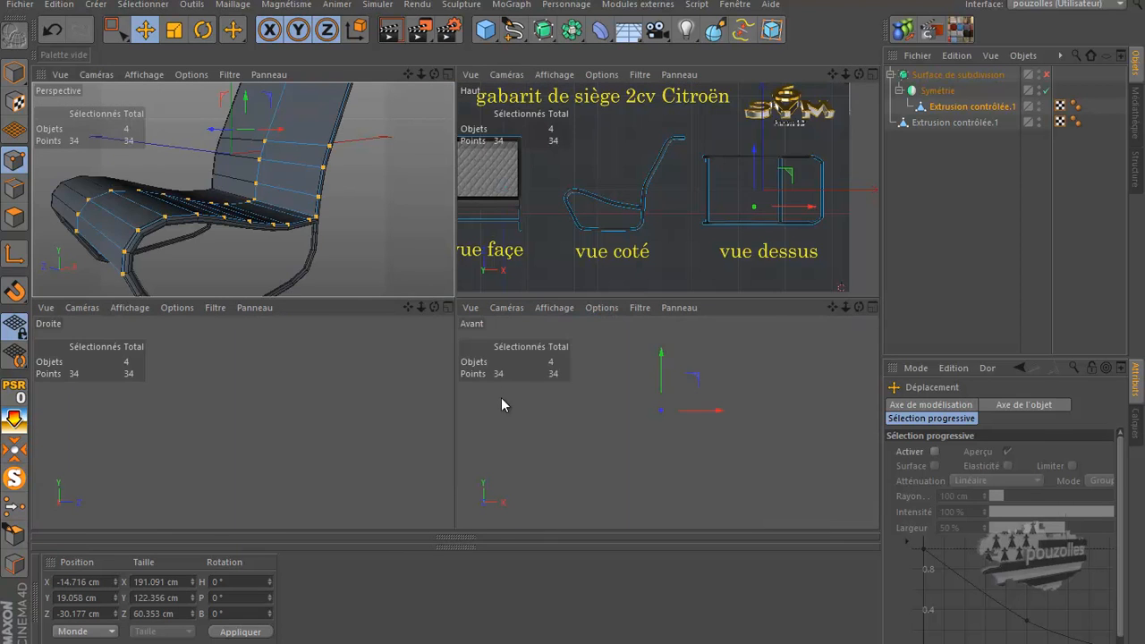
pyautogui.middleClick(663, 486)
pyautogui.scroll(8, 396, 371)
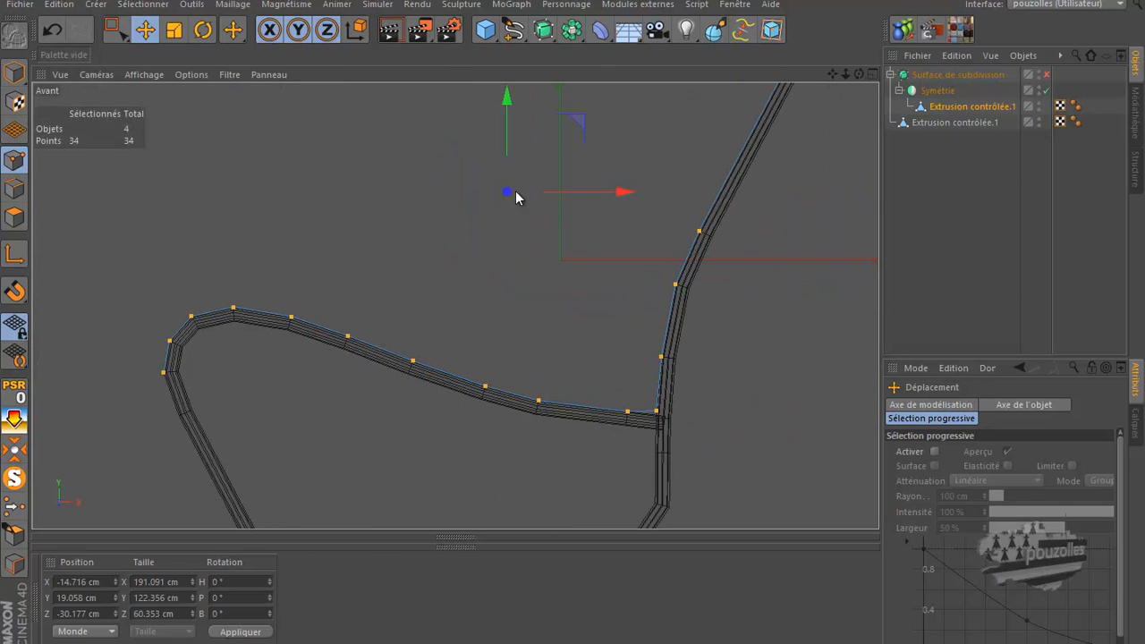
pyautogui.moveTo(504, 138); pyautogui.dragTo(502, 130)
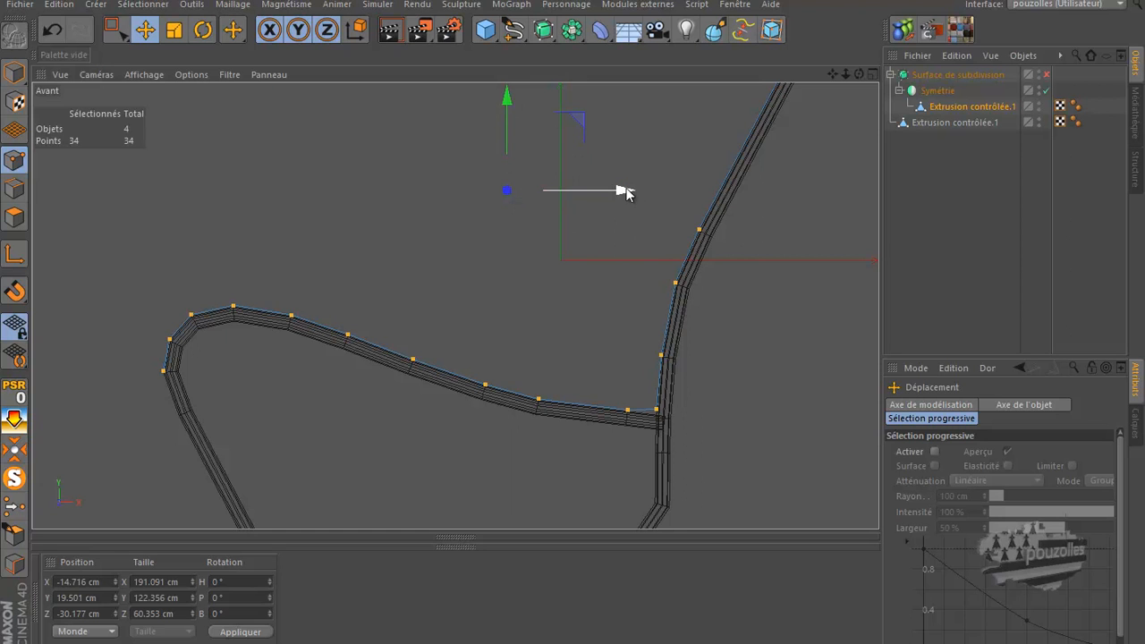
pyautogui.moveTo(626, 192); pyautogui.dragTo(626, 193)
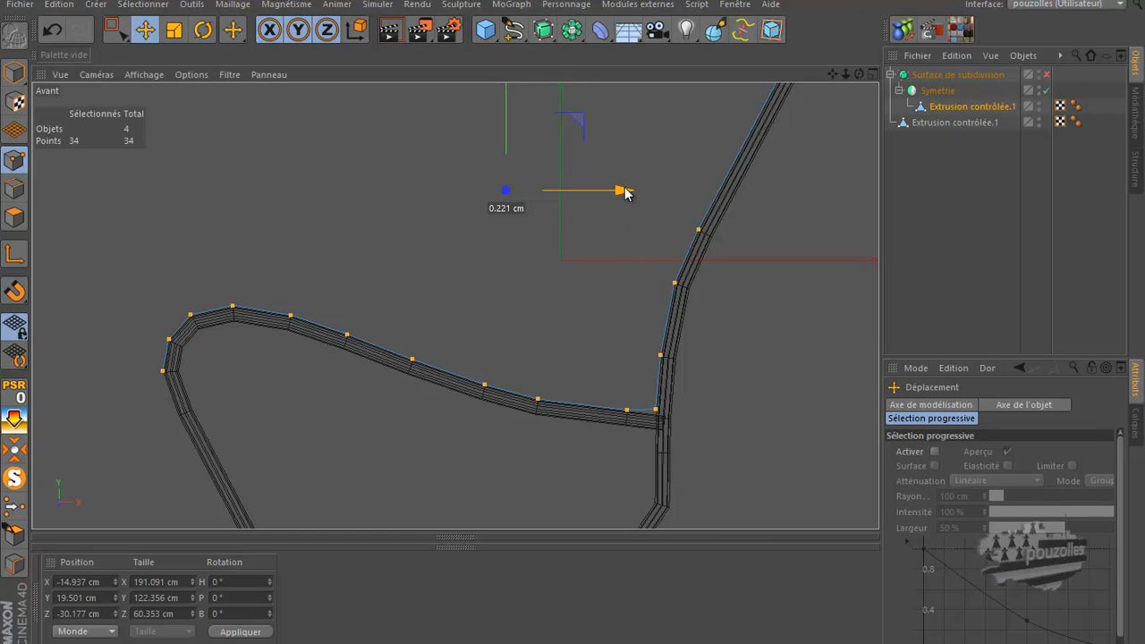
# Turn on the subdivision surface and render the perspective view to examine the smoothed seat on its frame.
pyautogui.middleClick(451, 257)
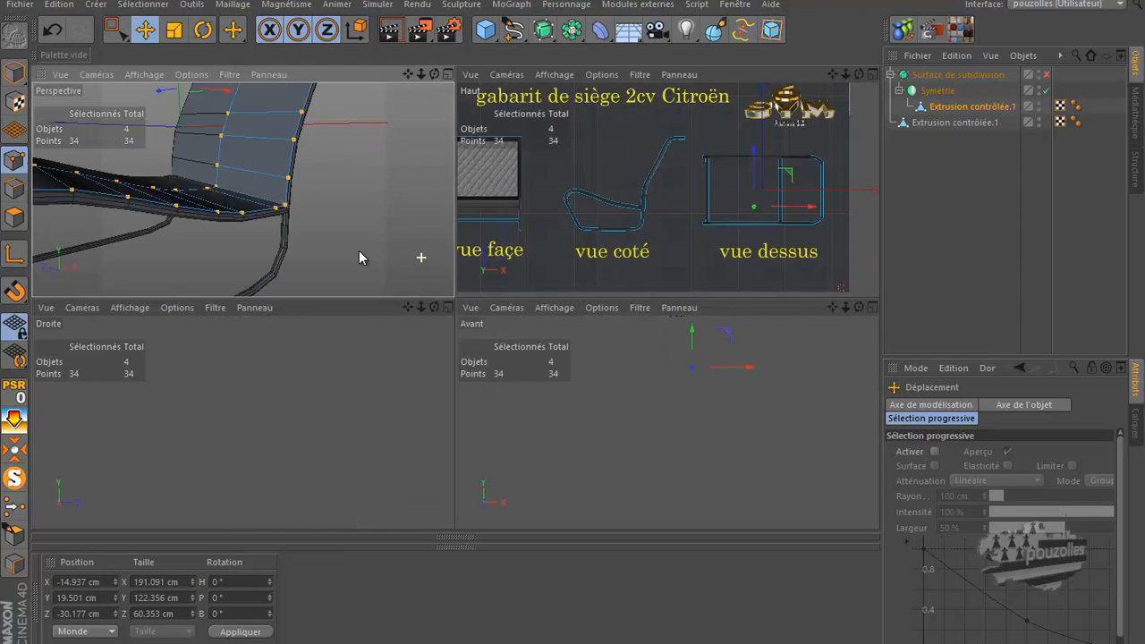
pyautogui.middleClick(288, 256)
pyautogui.keyDown('alt'); pyautogui.moveTo(524, 283); pyautogui.dragTo(697, 366); pyautogui.keyUp('alt')
pyautogui.keyDown('alt'); pyautogui.moveTo(698, 366); pyautogui.dragTo(605, 382, button='right'); pyautogui.keyUp('alt')
pyautogui.moveTo(858, 74); pyautogui.dragTo(809, 90)
pyautogui.click(1047, 75)
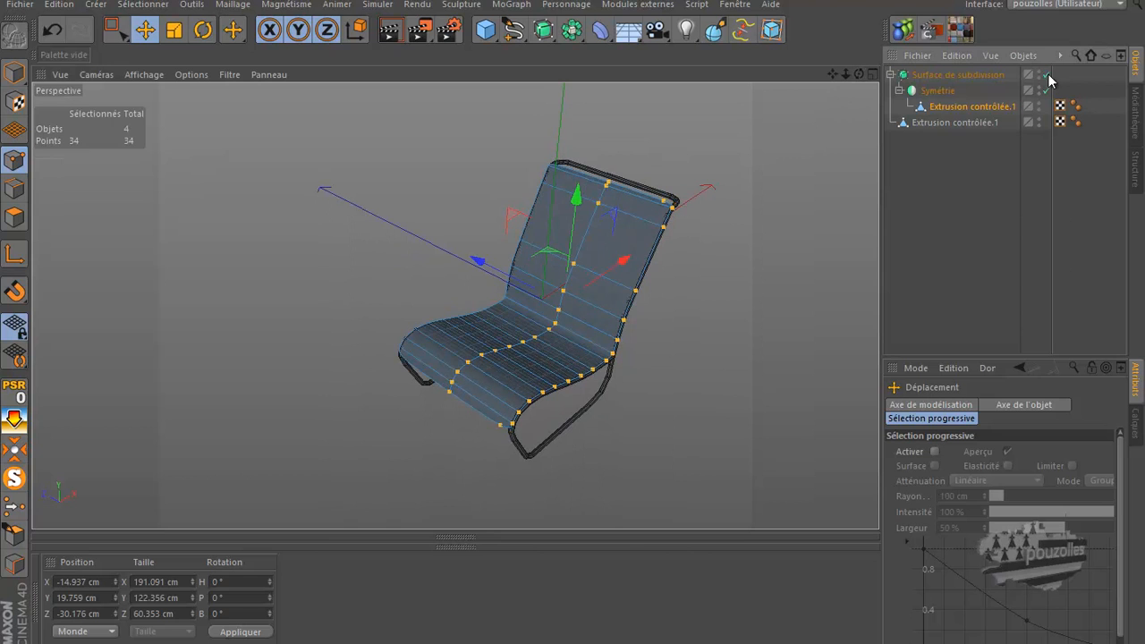
pyautogui.click(388, 35)
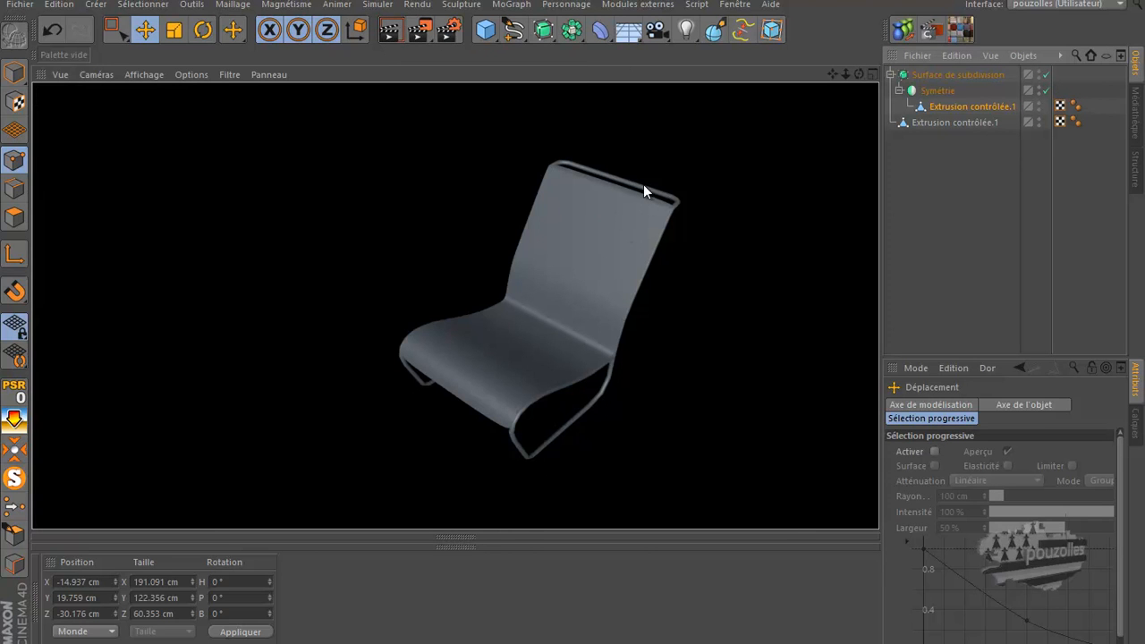
pyautogui.click(952, 107)
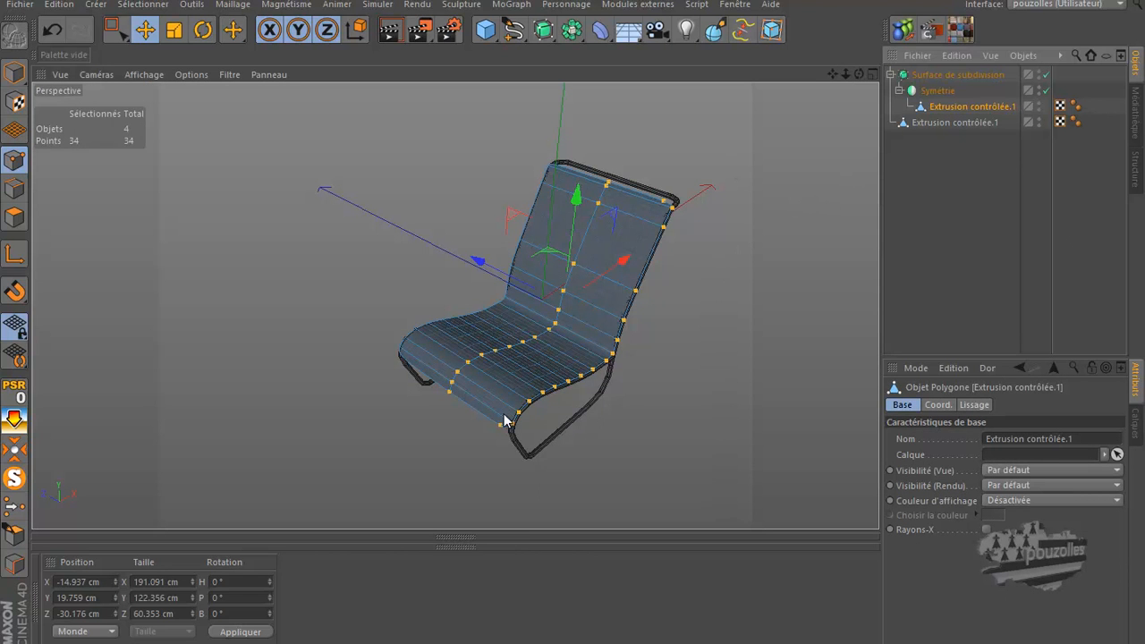
pyautogui.scroll(4, 498, 412)
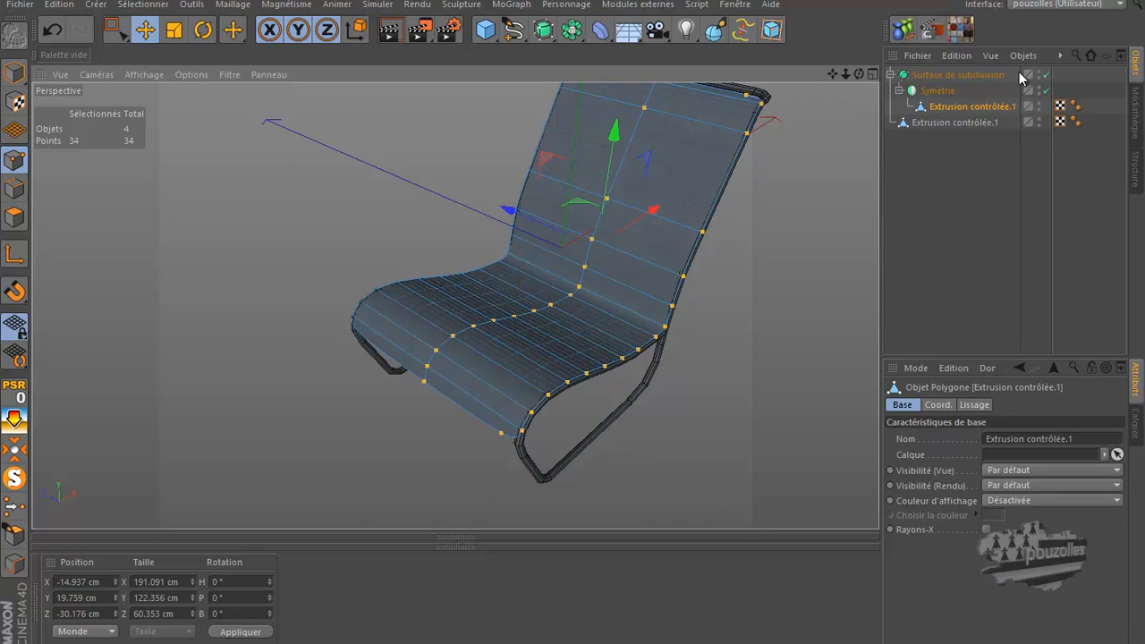
# Turn off the subdivision surface and cut two edge loops with the Knife, one along the seat's front edge and one along its outer side.
pyautogui.click(1048, 75)
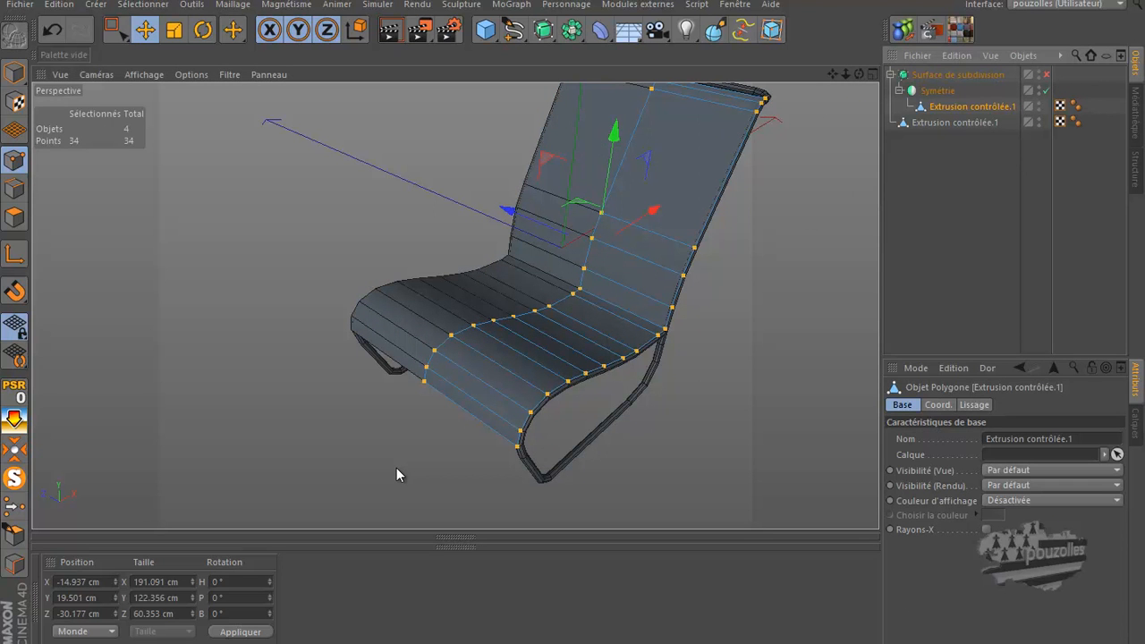
pyautogui.press('k')
pyautogui.scroll(3, 511, 459)
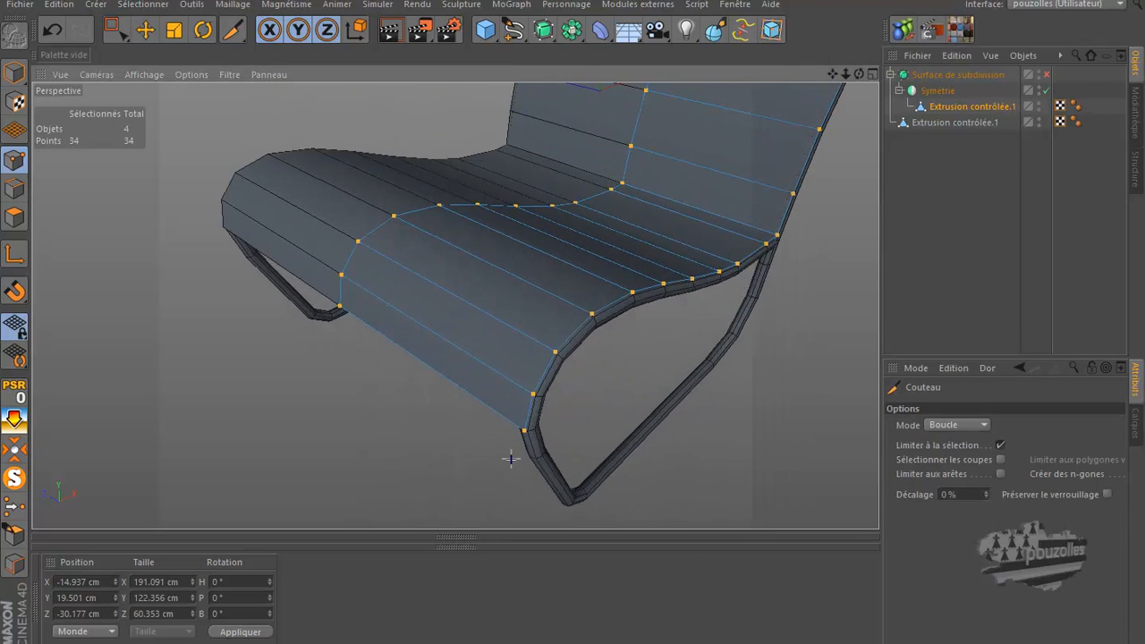
pyautogui.scroll(4, 511, 458)
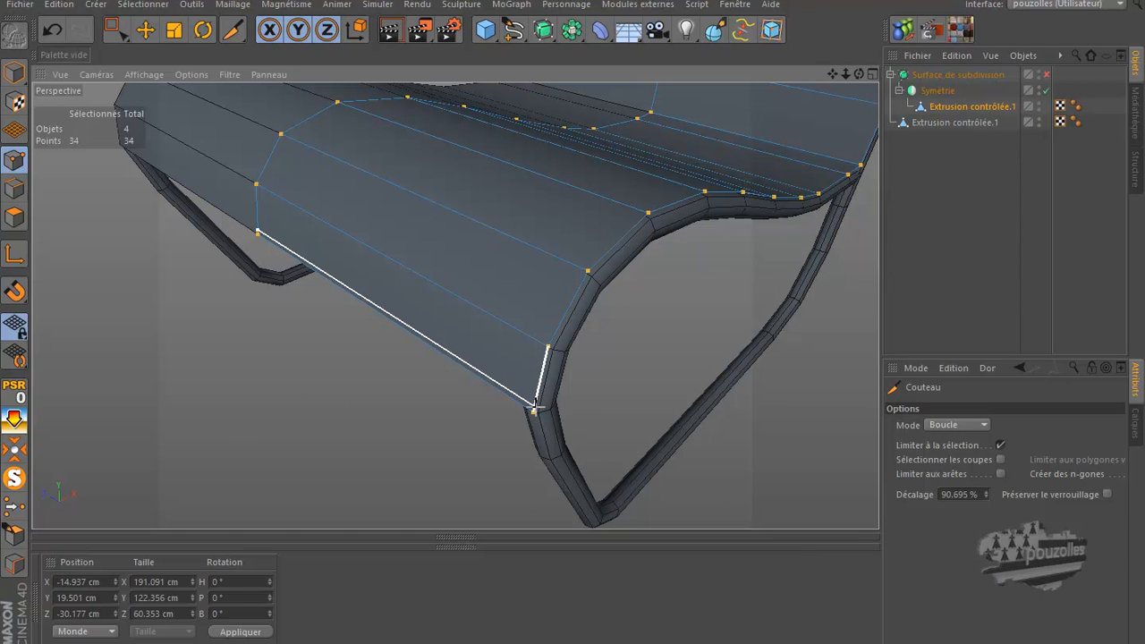
pyautogui.click(534, 409)
pyautogui.click(528, 408)
# Cut another edge loop close to the top edge of the backrest.
pyautogui.keyDown('alt'); pyautogui.moveTo(360, 470); pyautogui.dragTo(297, 532, button='right'); pyautogui.keyUp('alt')
pyautogui.keyDown('alt'); pyautogui.moveTo(297, 533); pyautogui.dragTo(668, 116); pyautogui.keyUp('alt')
pyautogui.scroll(5, 662, 120)
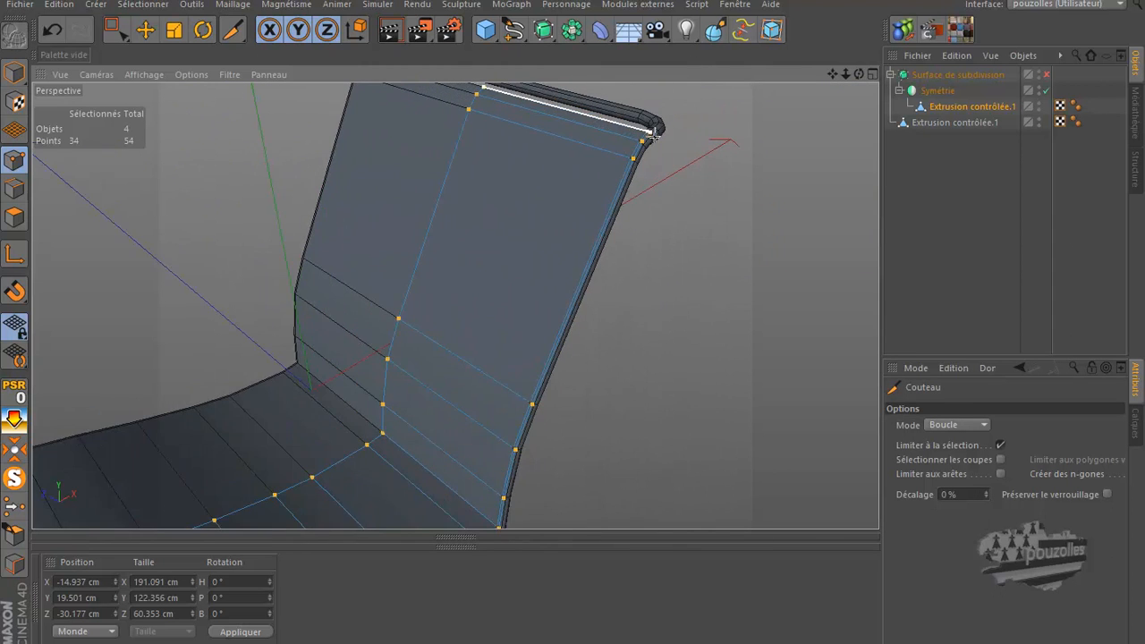
pyautogui.scroll(1, 652, 140)
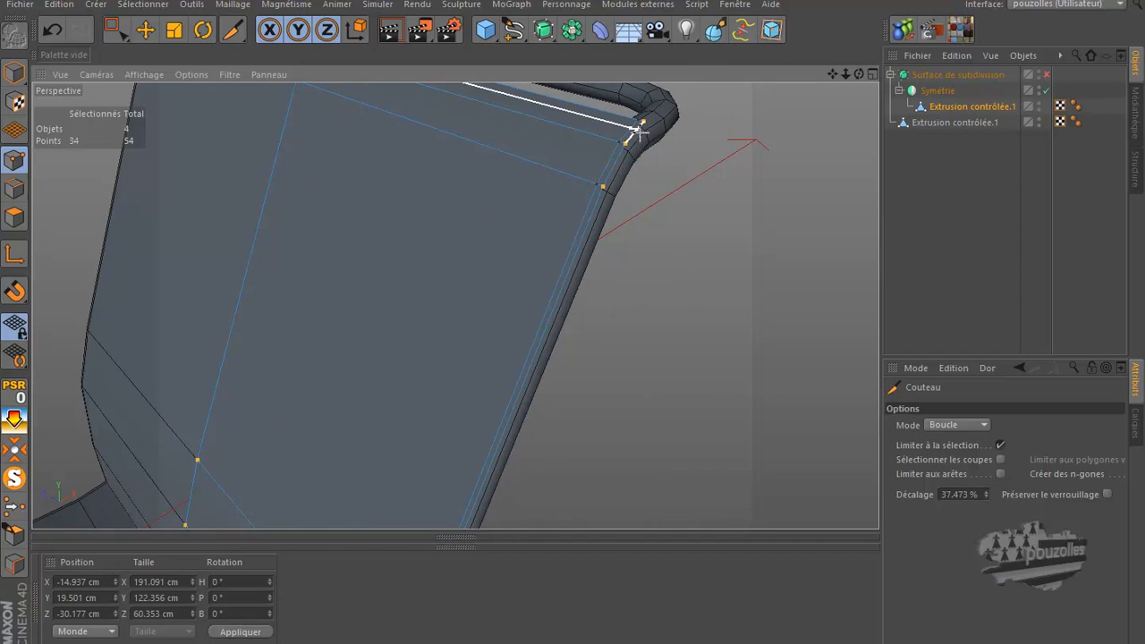
pyautogui.click(641, 126)
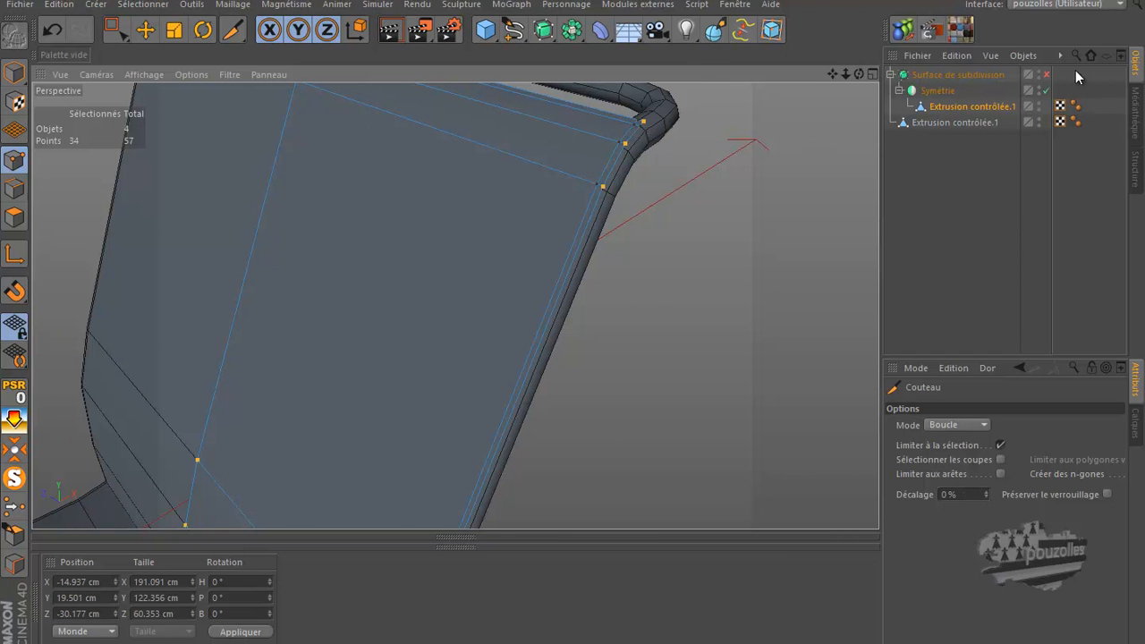
# Turn the subdivision surface on to inspect the smoothed seat with its edge loops, and turn it off again.
pyautogui.click(1047, 75)
pyautogui.scroll(-3, 706, 263)
pyautogui.keyDown('alt'); pyautogui.moveTo(706, 263); pyautogui.dragTo(706, 268); pyautogui.keyUp('alt')
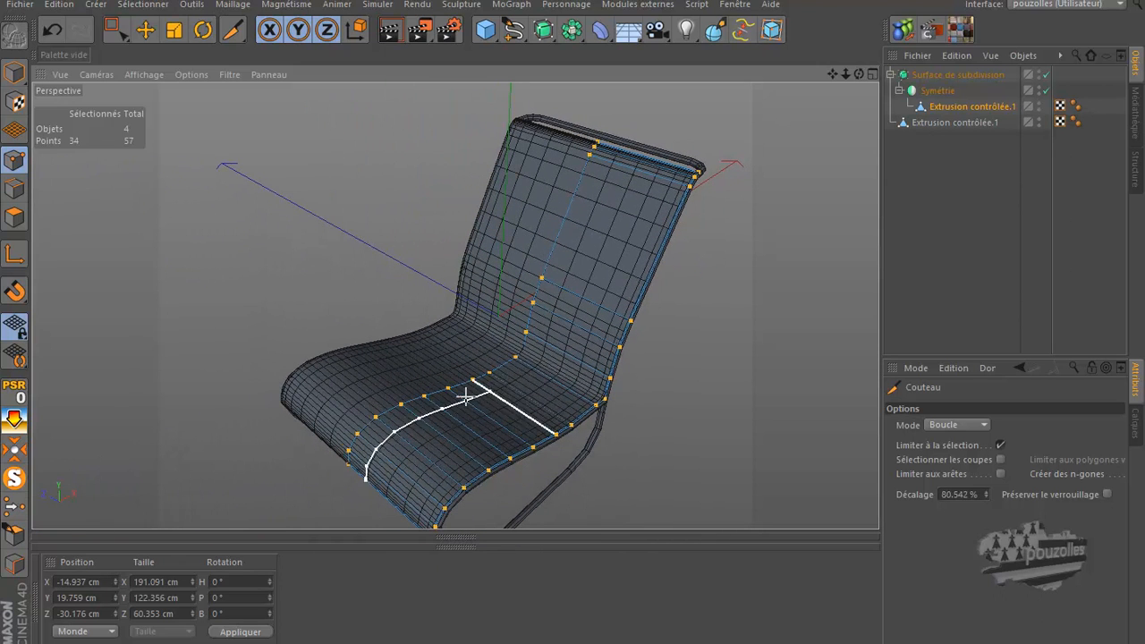
pyautogui.click(12, 190)
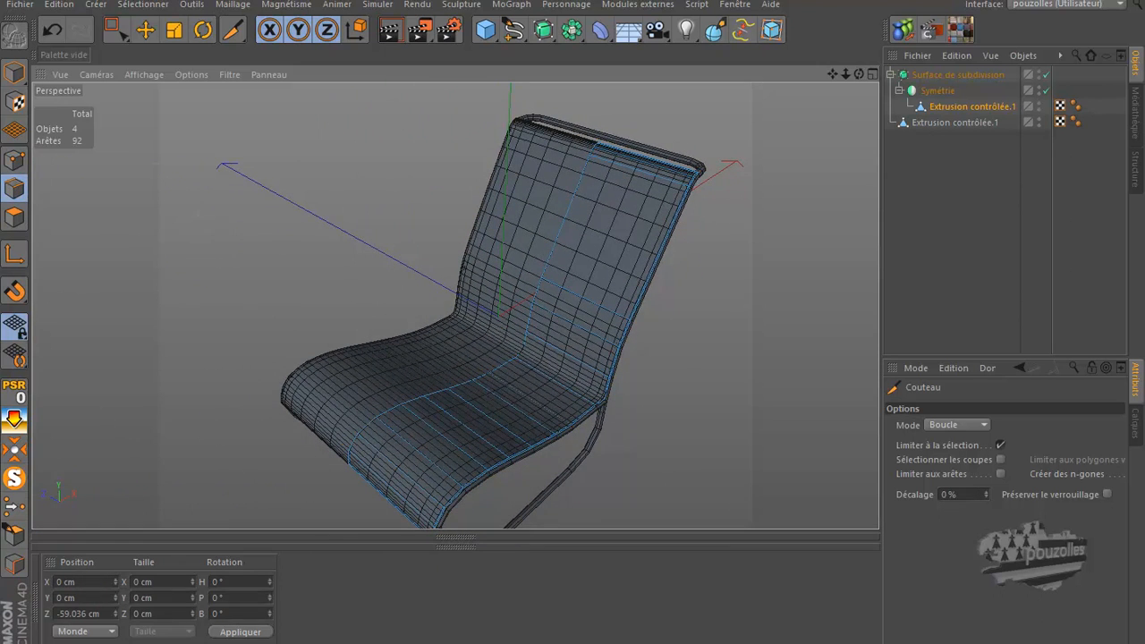
pyautogui.click(145, 30)
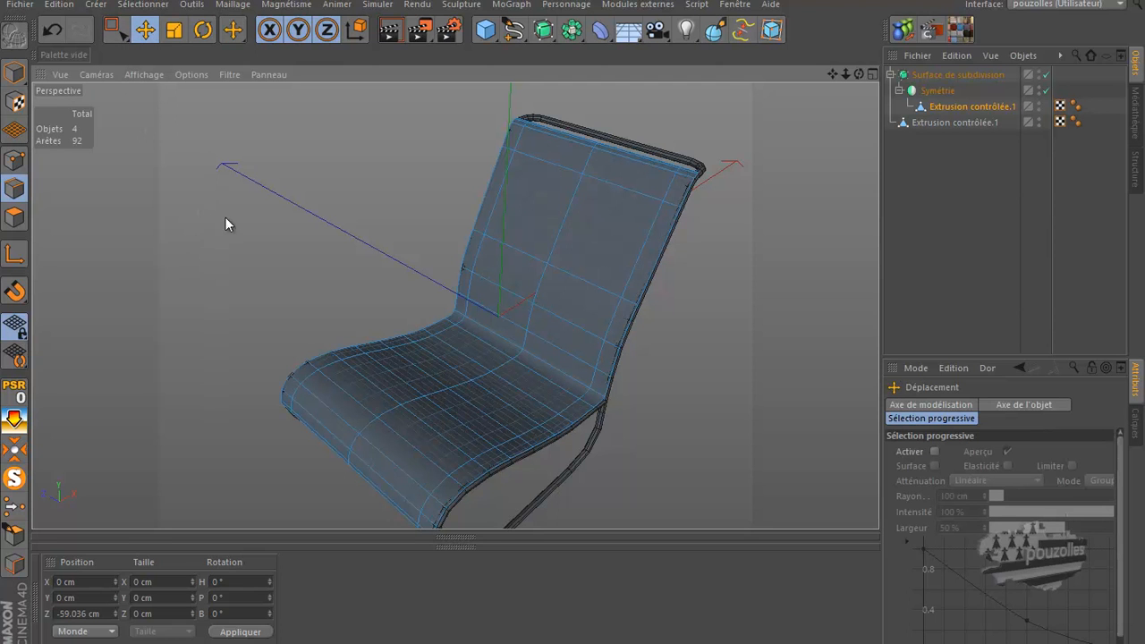
pyautogui.click(1046, 75)
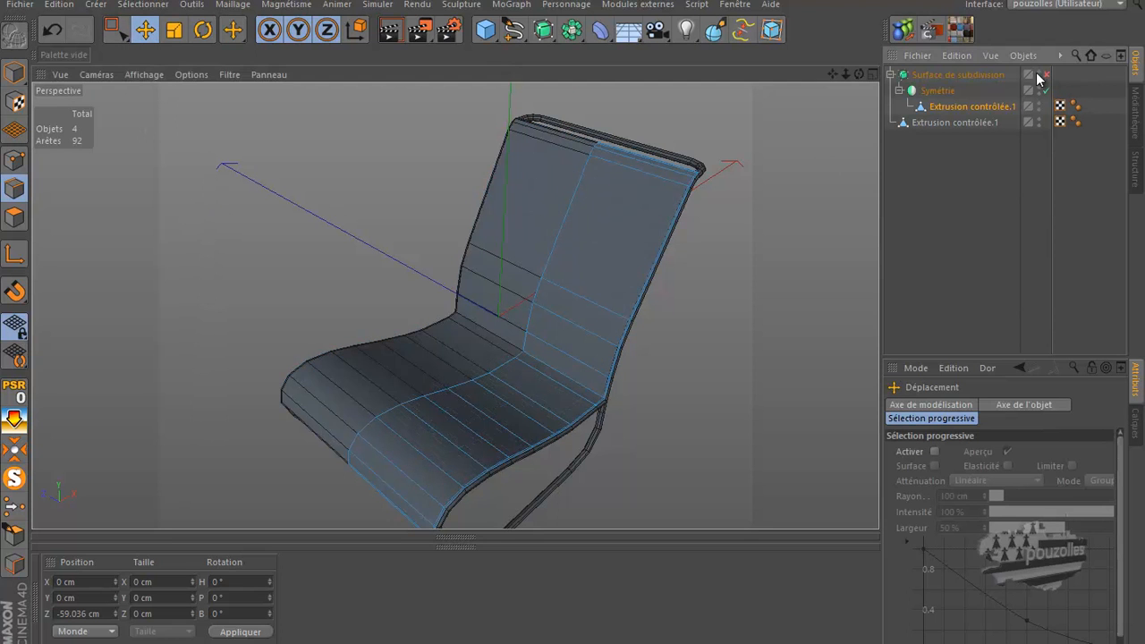
# In point mode, cut three lengthwise loops with the Knife's Loop mode across the seat half, between its centre line and outer side.
pyautogui.click(20, 161)
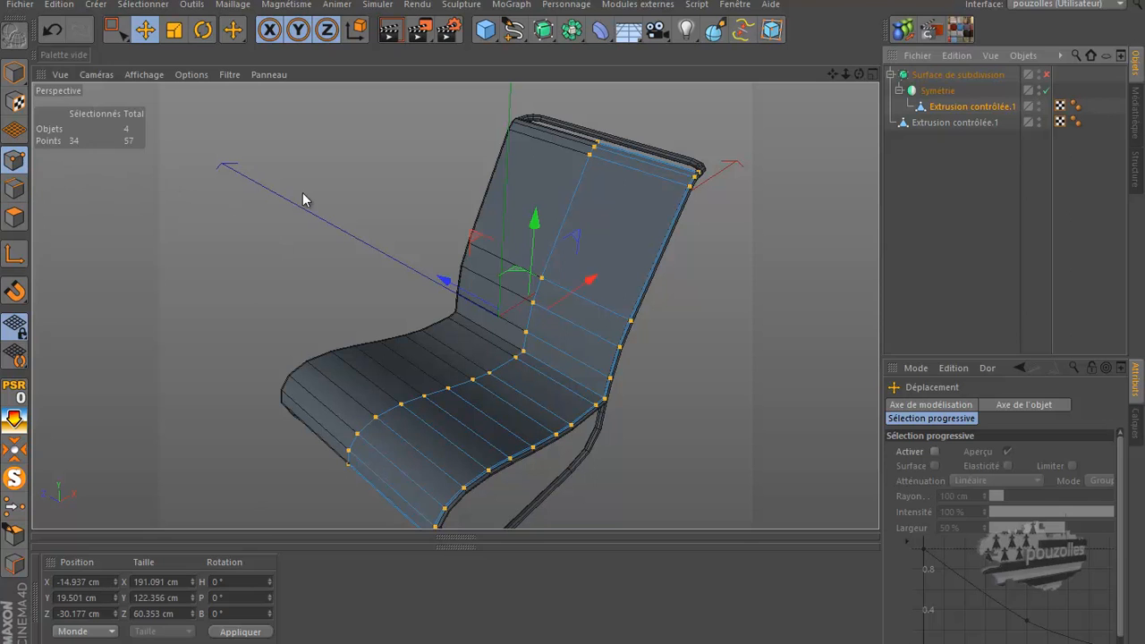
pyautogui.click(298, 197)
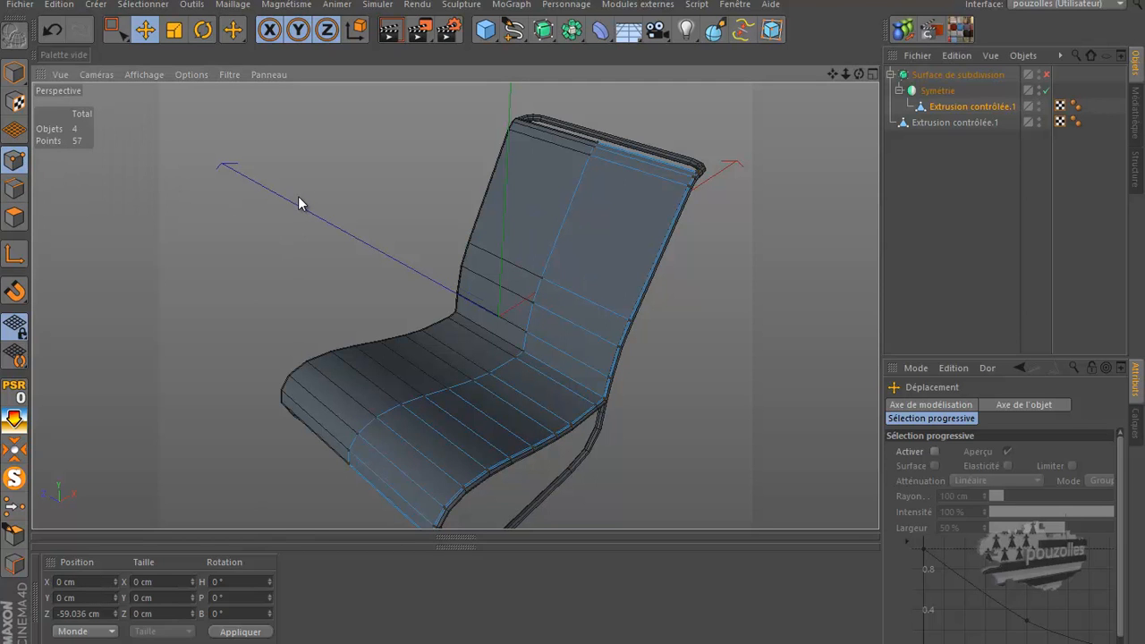
pyautogui.press('k')
pyautogui.press('l')
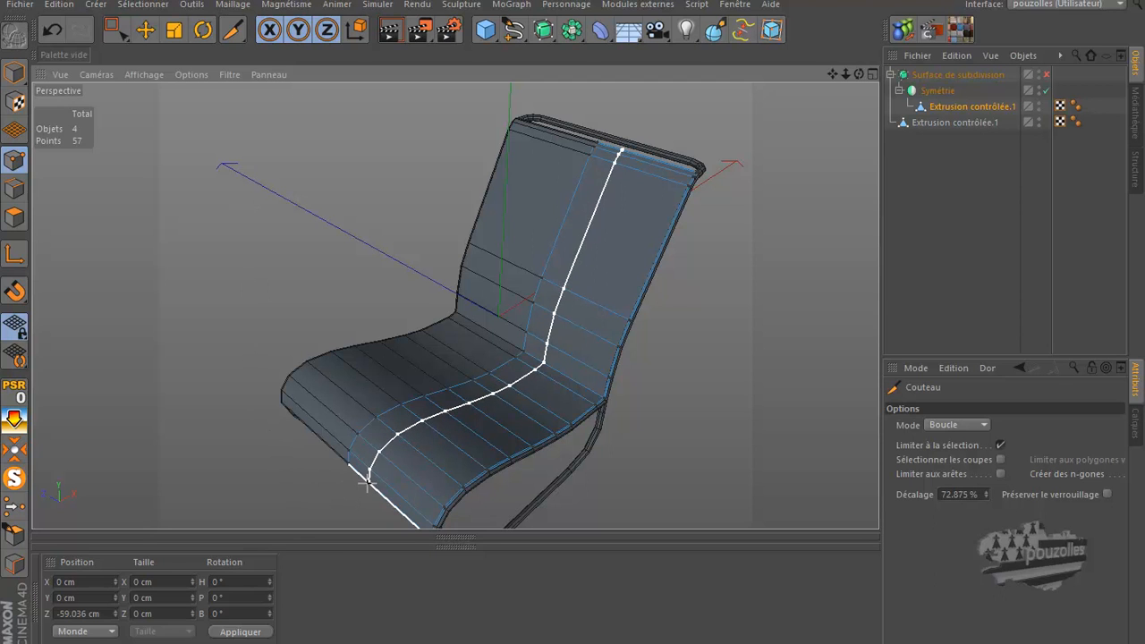
pyautogui.click(395, 493)
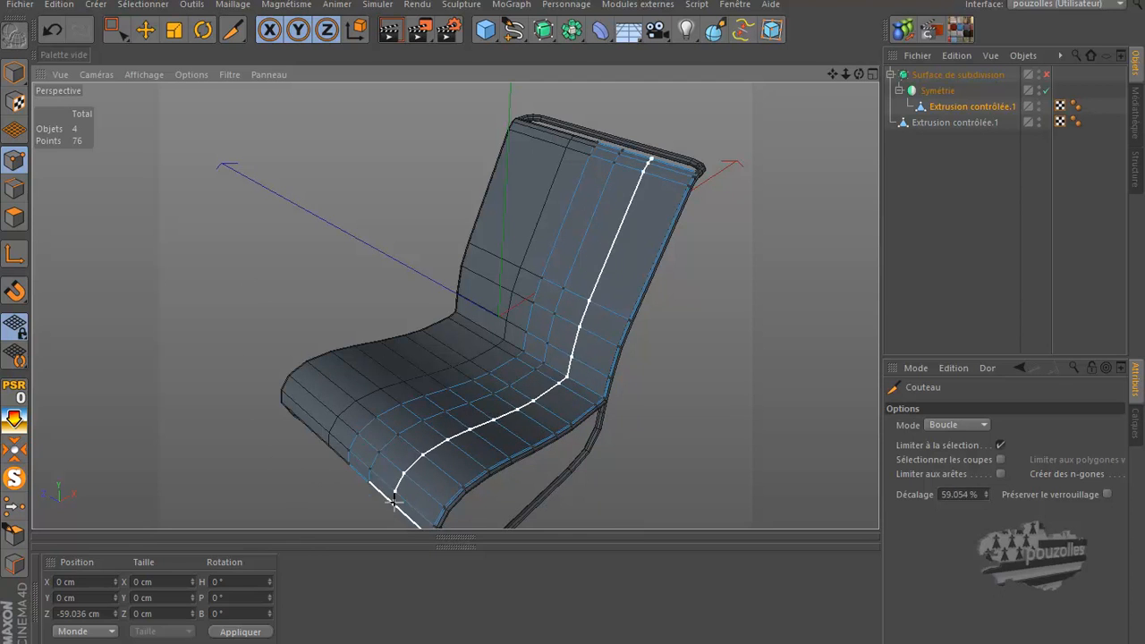
pyautogui.click(405, 503)
pyautogui.click(415, 507)
# Brush-select 15 points in the middle of the seat cushion and lower them about 1.1 cm along Y.
pyautogui.moveTo(117, 33); pyautogui.dragTo(193, 51)
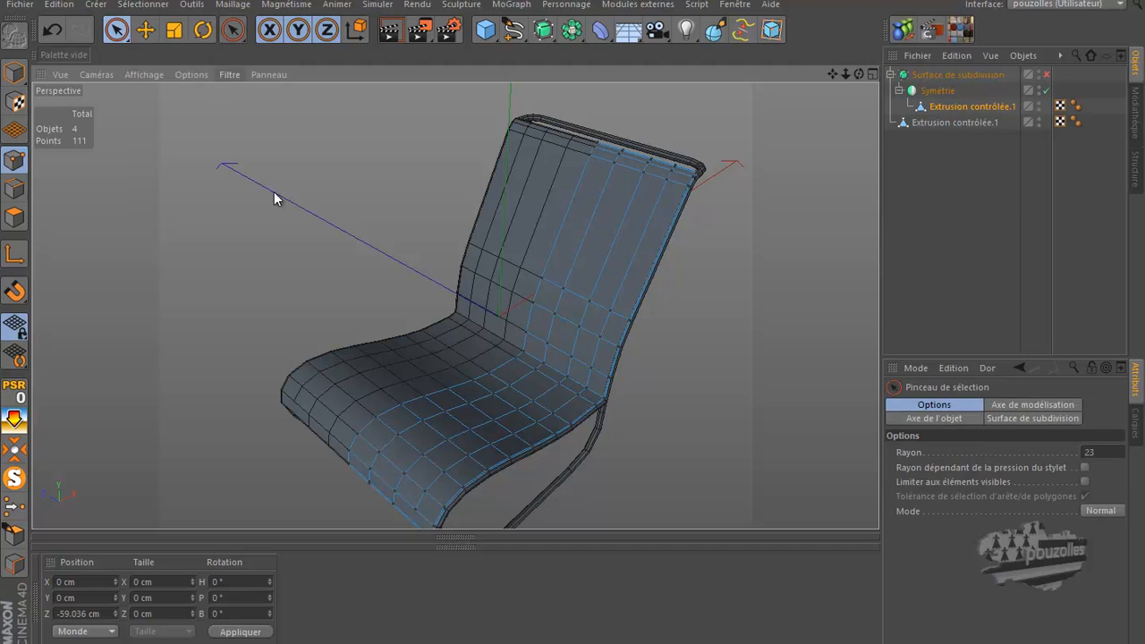
pyautogui.click(446, 397)
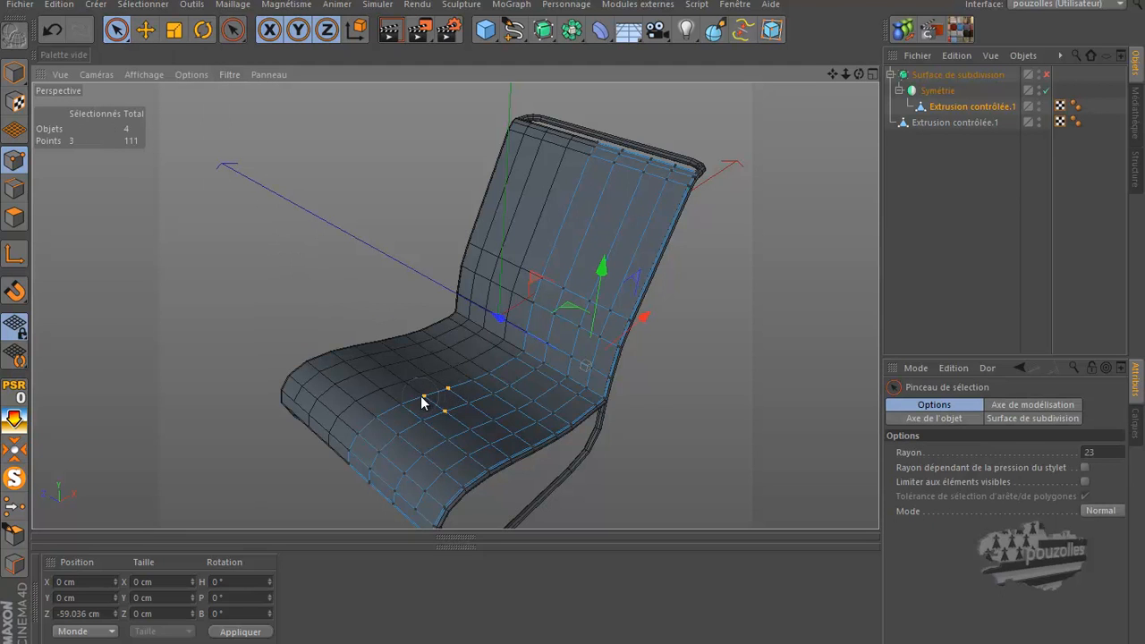
pyautogui.moveTo(468, 431)
pyautogui.mouseDown()
pyautogui.moveTo(505, 416)
pyautogui.moveTo(498, 390)
pyautogui.moveTo(471, 407)
pyautogui.mouseUp()
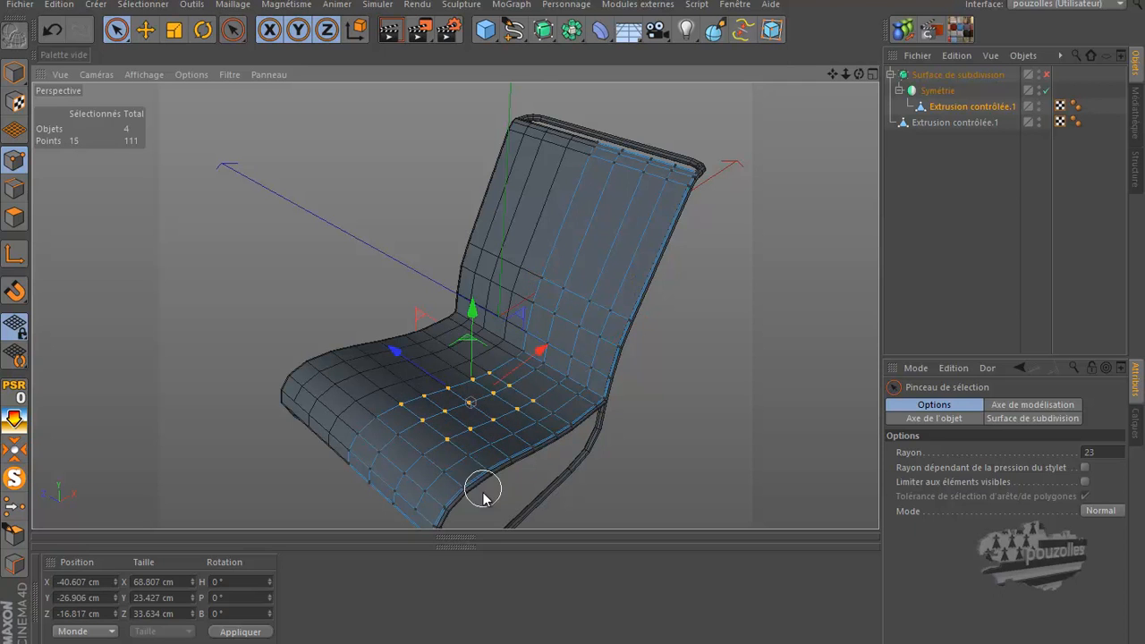
pyautogui.scroll(5, 483, 478)
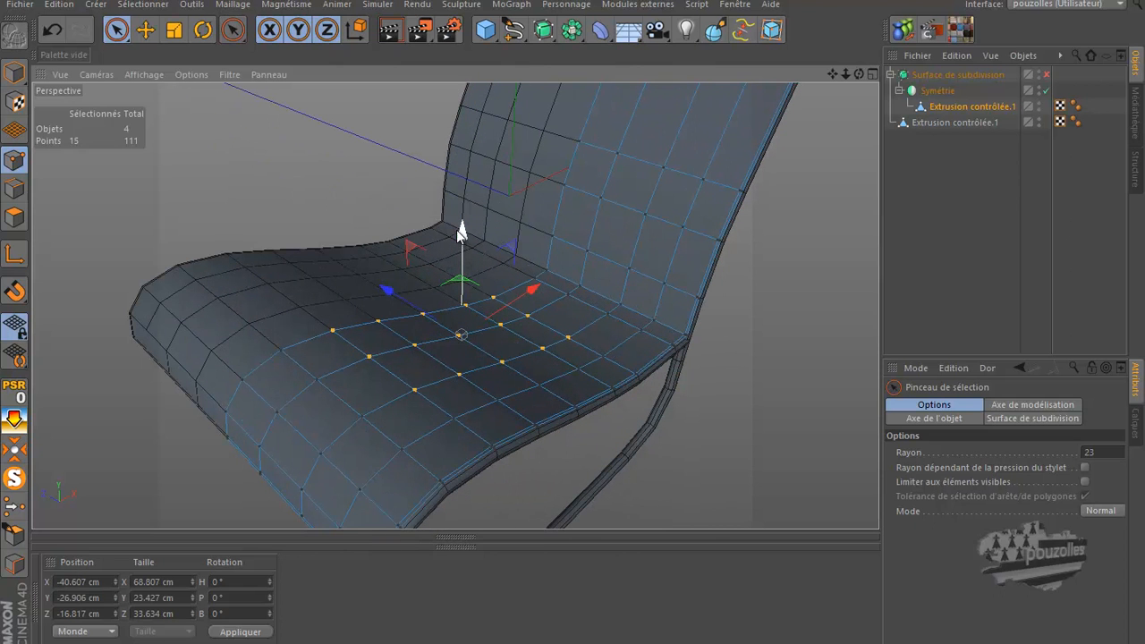
pyautogui.moveTo(462, 231); pyautogui.dragTo(461, 236)
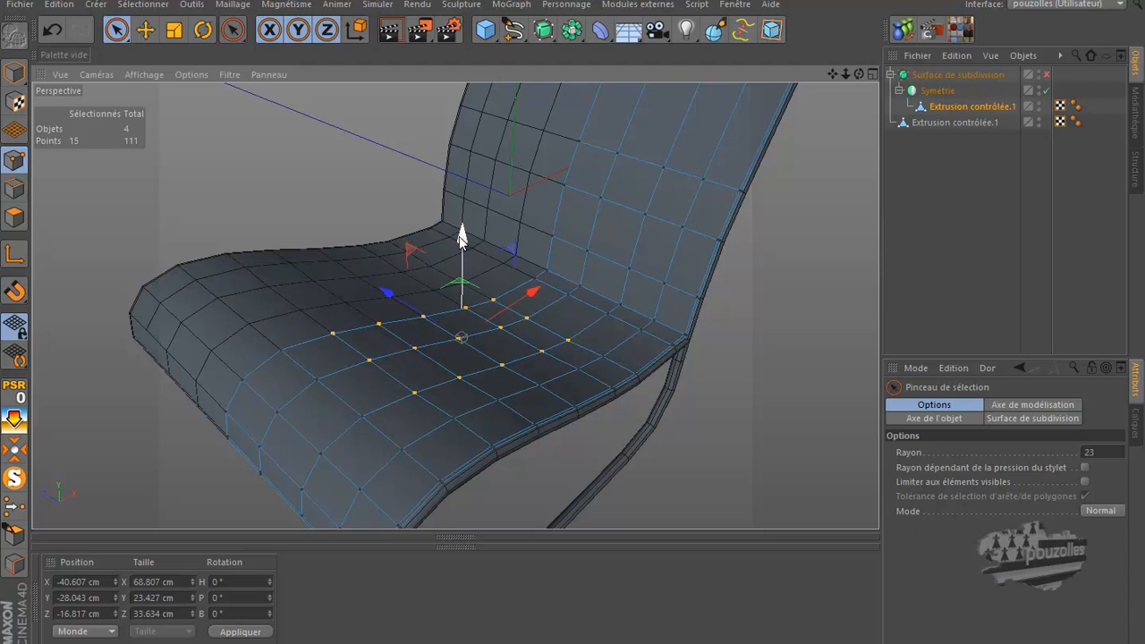
# Remove the outer ring from the seat point selection and lower the six remaining inner points about 0.9 cm more.
pyautogui.keyDown('ctrl'); pyautogui.click(498, 288); pyautogui.keyUp('ctrl')
pyautogui.keyDown('ctrl'); pyautogui.click(560, 347); pyautogui.keyUp('ctrl')
pyautogui.keyDown('ctrl'); pyautogui.click(352, 364); pyautogui.keyUp('ctrl')
pyautogui.keyDown('ctrl'); pyautogui.click(330, 340); pyautogui.keyUp('ctrl')
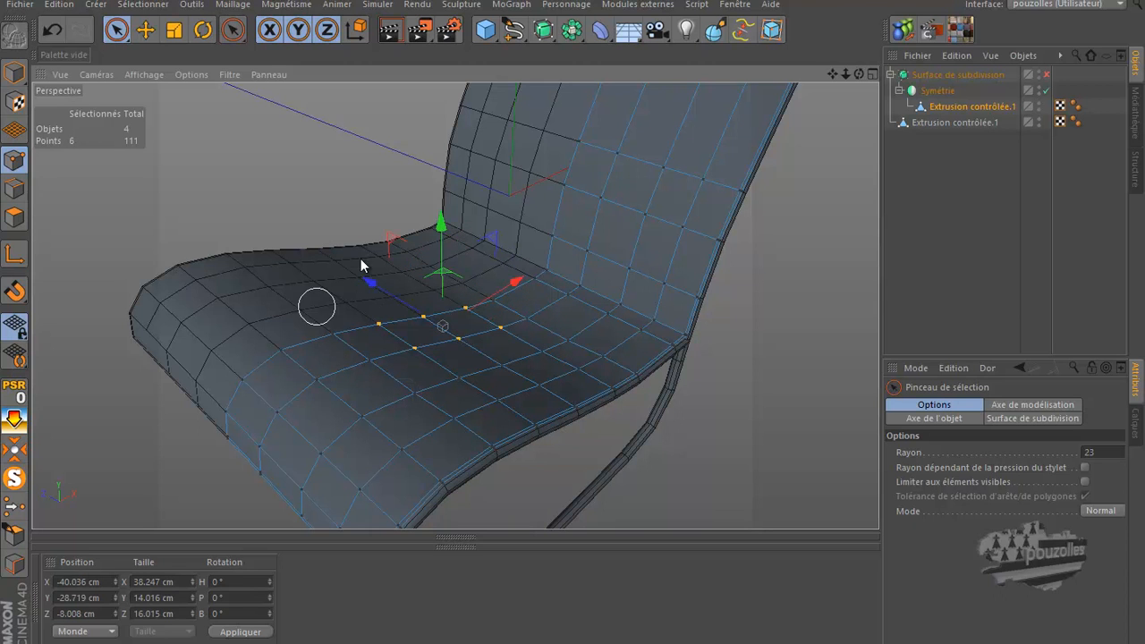
pyautogui.moveTo(440, 226); pyautogui.dragTo(441, 232)
# Render the whole chair with the subdivision surface on to examine the seat hollow, and turn the subdivision surface off again.
pyautogui.keyDown('alt'); pyautogui.moveTo(597, 306); pyautogui.dragTo(801, 254, button='right'); pyautogui.keyUp('alt')
pyautogui.click(1046, 74)
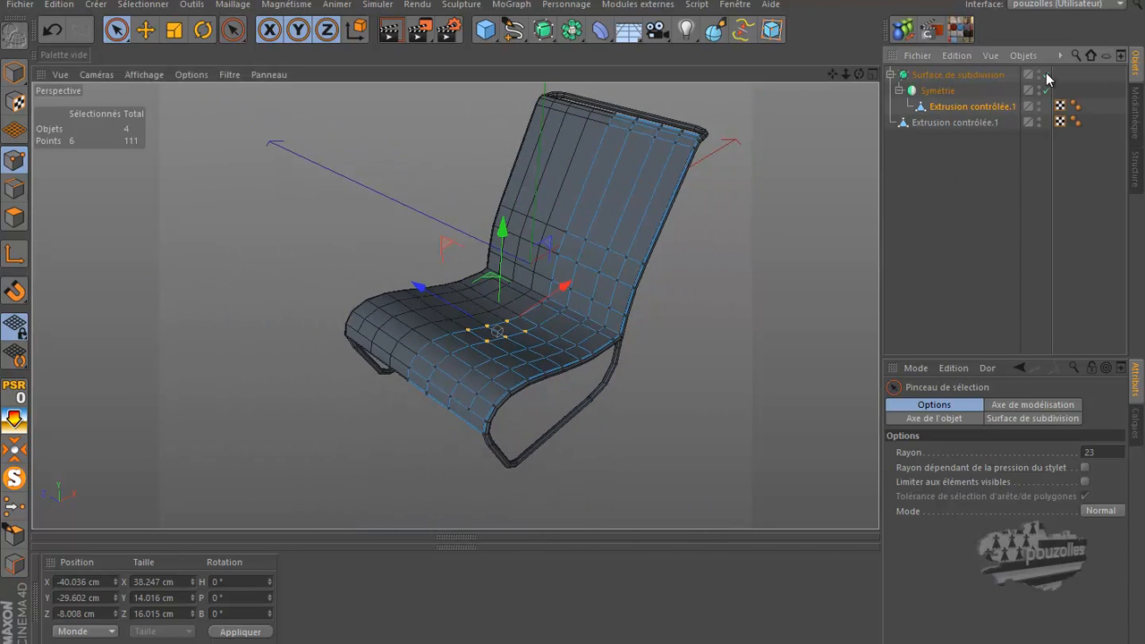
pyautogui.click(389, 30)
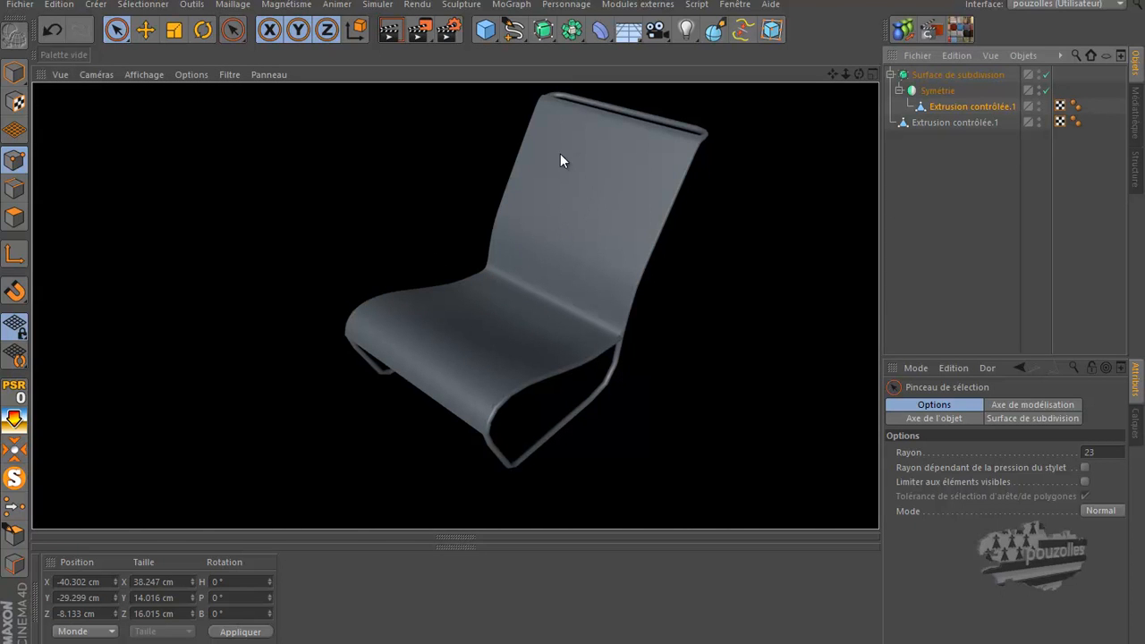
pyautogui.click(1047, 74)
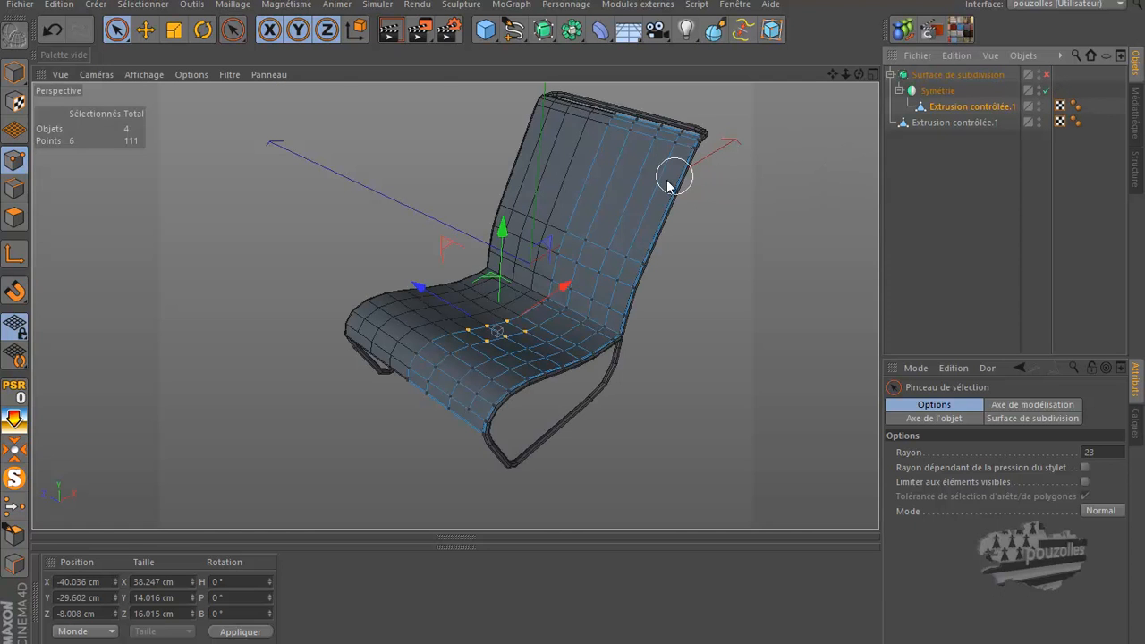
# Select the backrest points of the centre line and the neighbouring column, from the lower back up to the top edge.
pyautogui.click(581, 235)
pyautogui.click(579, 238)
pyautogui.scroll(4, 575, 237)
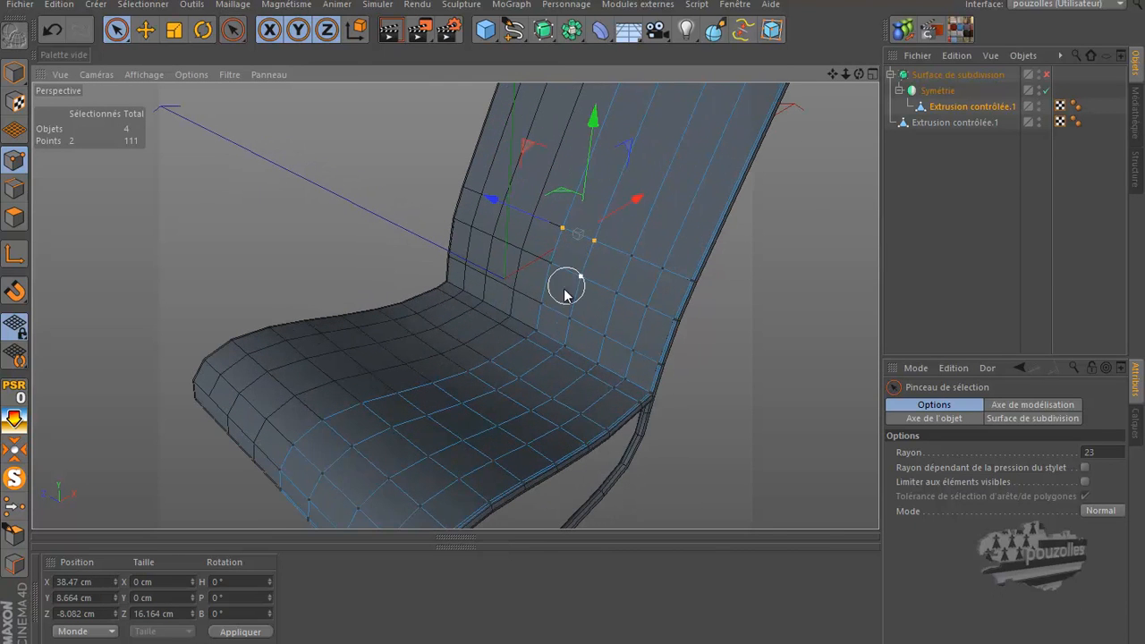
pyautogui.moveTo(567, 266); pyautogui.dragTo(596, 230)
pyautogui.scroll(-4, 563, 295)
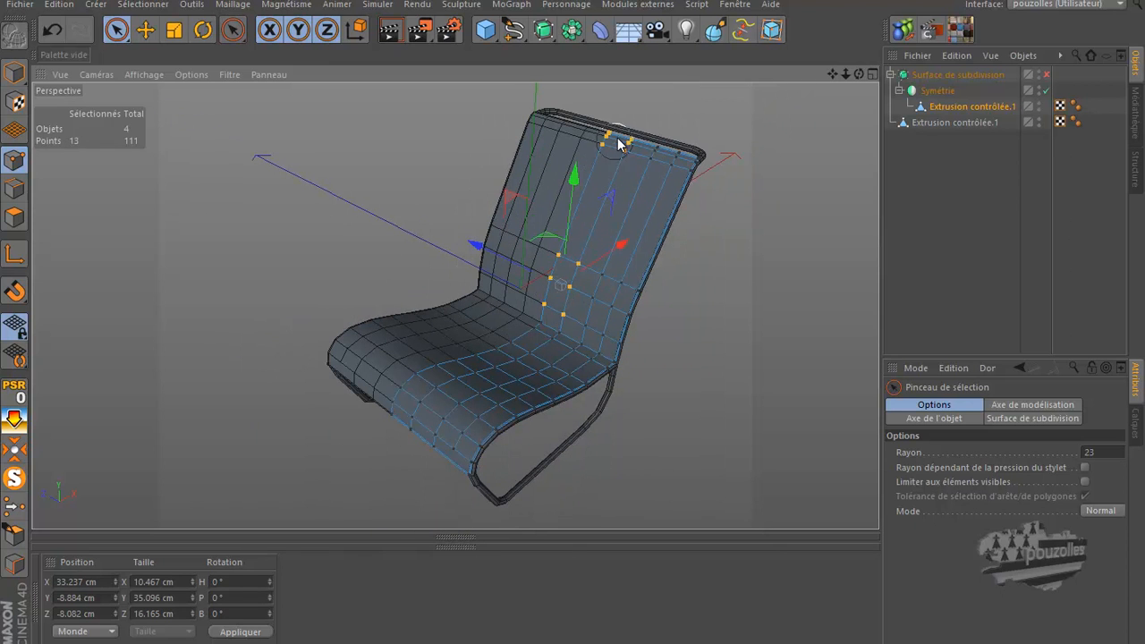
pyautogui.keyDown('shift'); pyautogui.moveTo(605, 135); pyautogui.dragTo(632, 141); pyautogui.keyUp('shift')
# Test a backward X shift of the selected backrest points in a smoothed render and undo it.
pyautogui.moveTo(625, 198); pyautogui.dragTo(646, 193)
pyautogui.click(1046, 74)
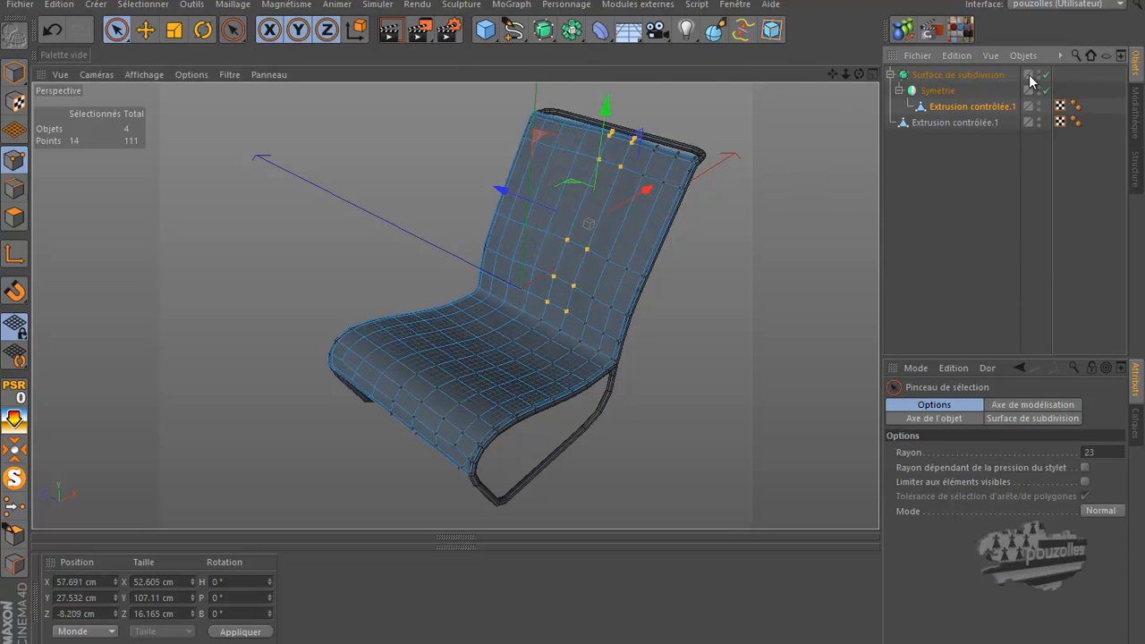
pyautogui.click(390, 32)
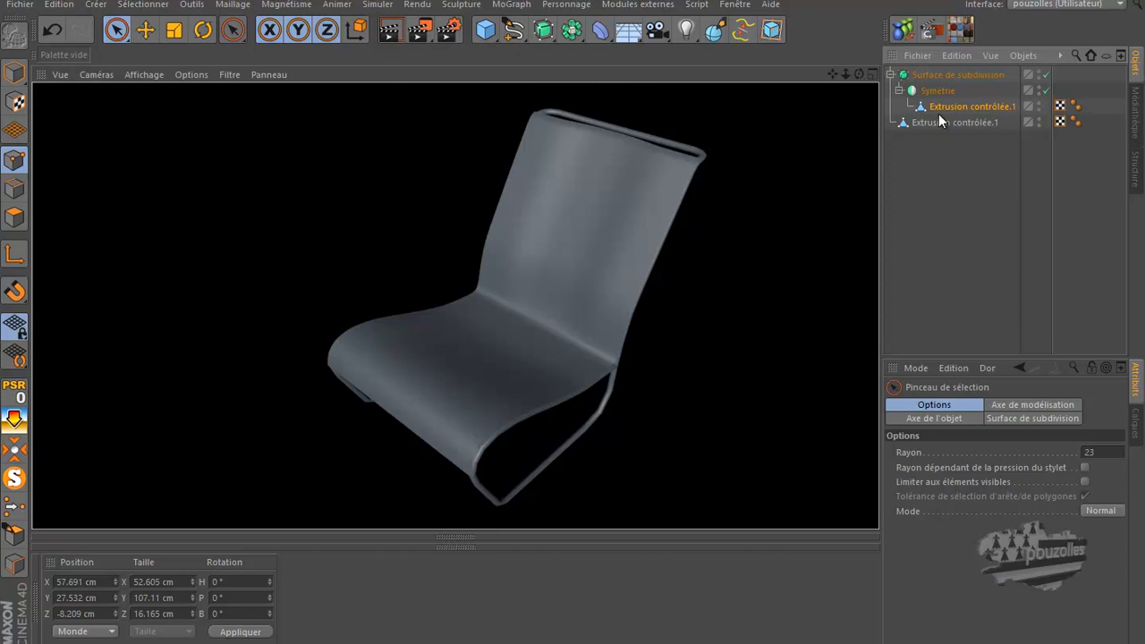
pyautogui.click(52, 31)
pyautogui.click(52, 32)
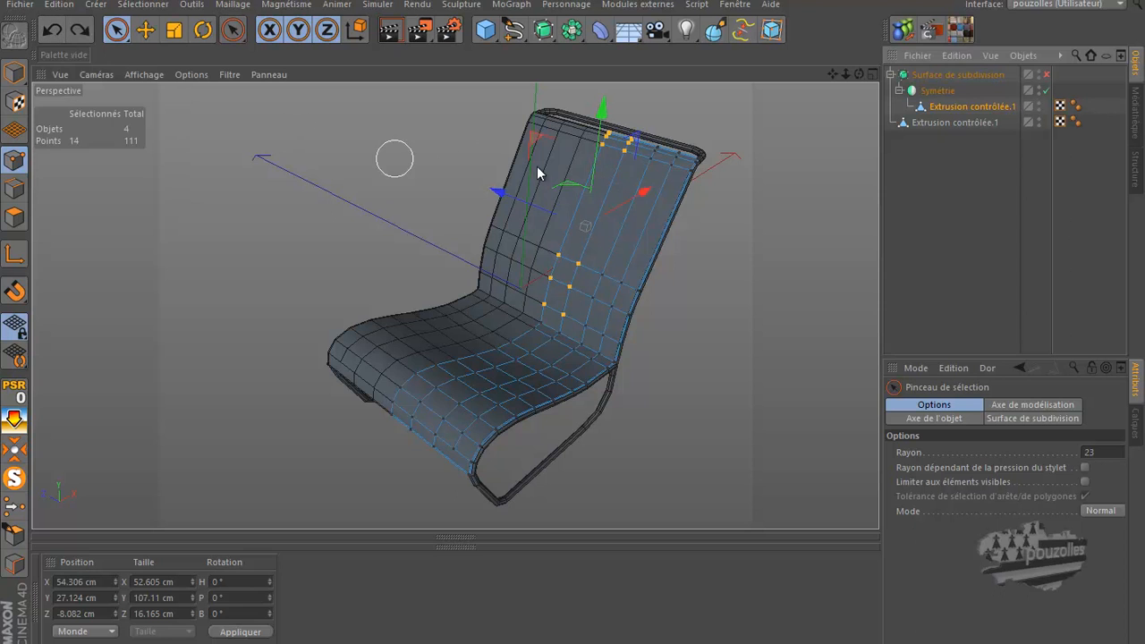
# Add the third column of backrest points to the selection, push all three back about 0.55 cm along X, and deselect the third column.
pyautogui.scroll(5, 652, 163)
pyautogui.moveTo(650, 158)
pyautogui.mouseDown()
pyautogui.moveTo(659, 146)
pyautogui.moveTo(644, 161)
pyautogui.mouseUp()
pyautogui.moveTo(574, 349); pyautogui.dragTo(550, 401)
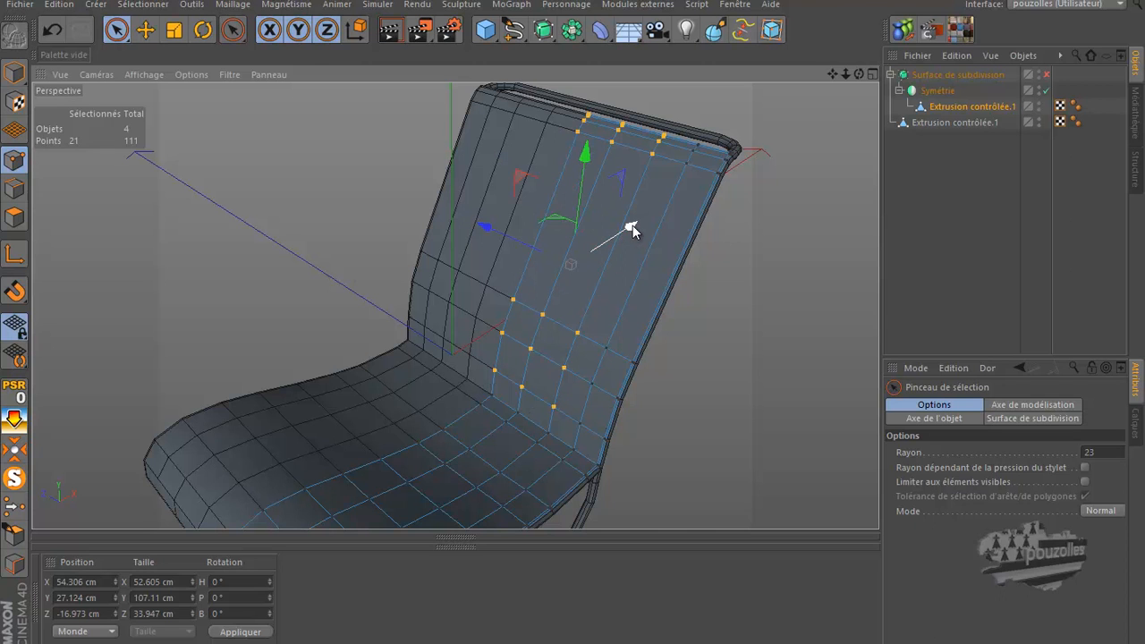
pyautogui.moveTo(631, 228)
pyautogui.mouseDown()
pyautogui.moveTo(672, 134)
pyautogui.moveTo(621, 236)
pyautogui.moveTo(557, 430)
pyautogui.moveTo(553, 416)
pyautogui.mouseUp()
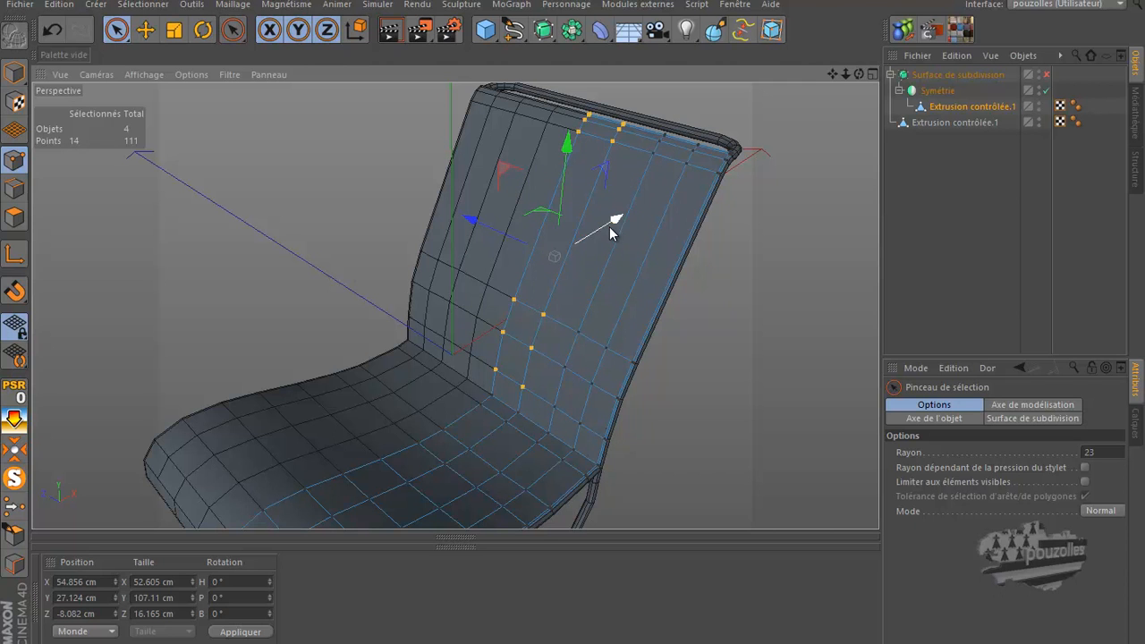
# Push the two inner backrest columns back about 1.2 cm along X, and the centre column alone about 0.5 cm more.
pyautogui.moveTo(614, 225); pyautogui.dragTo(610, 223)
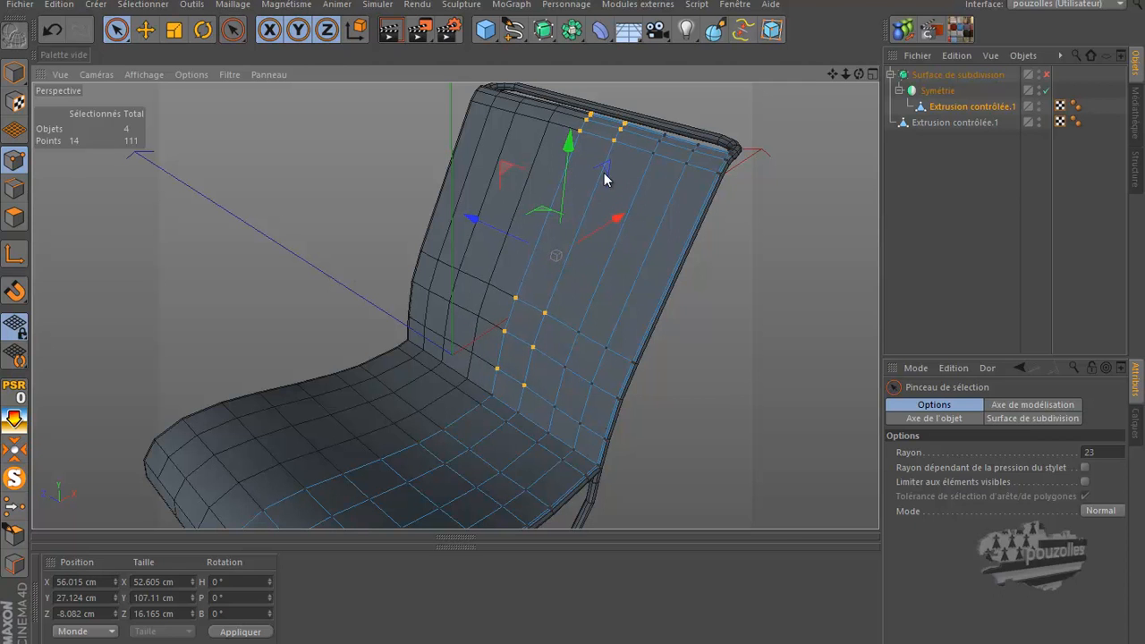
pyautogui.keyDown('ctrl'); pyautogui.moveTo(559, 280); pyautogui.dragTo(519, 404); pyautogui.keyUp('ctrl')
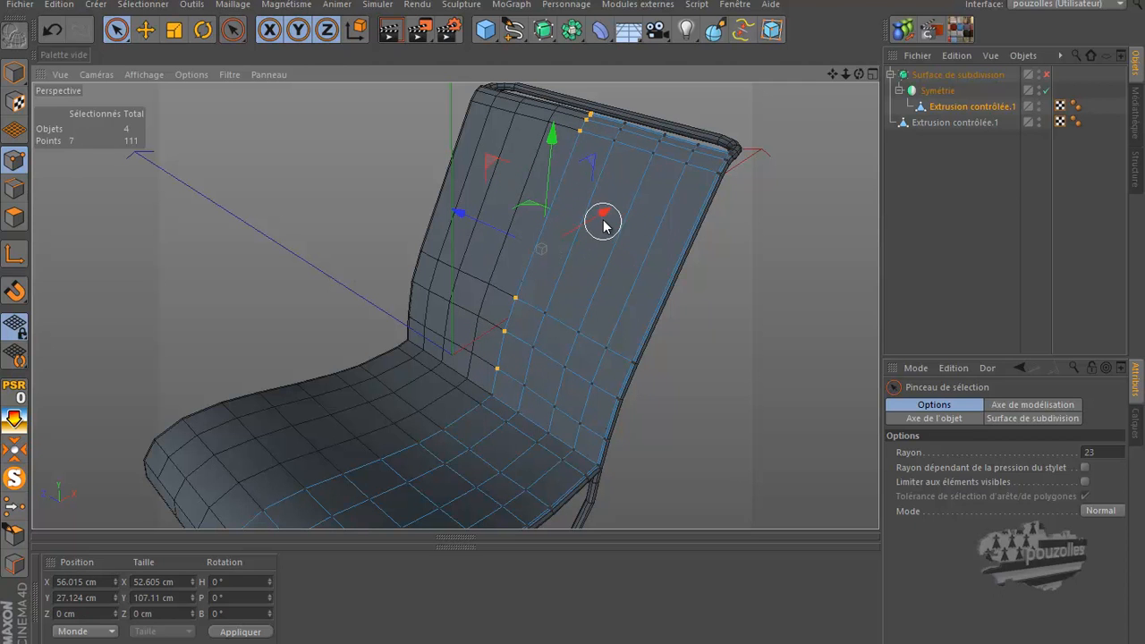
pyautogui.moveTo(602, 215); pyautogui.dragTo(604, 217)
# Turn on the subdivision surface and render the chair from two viewpoints to examine the hollowed backrest.
pyautogui.click(1047, 75)
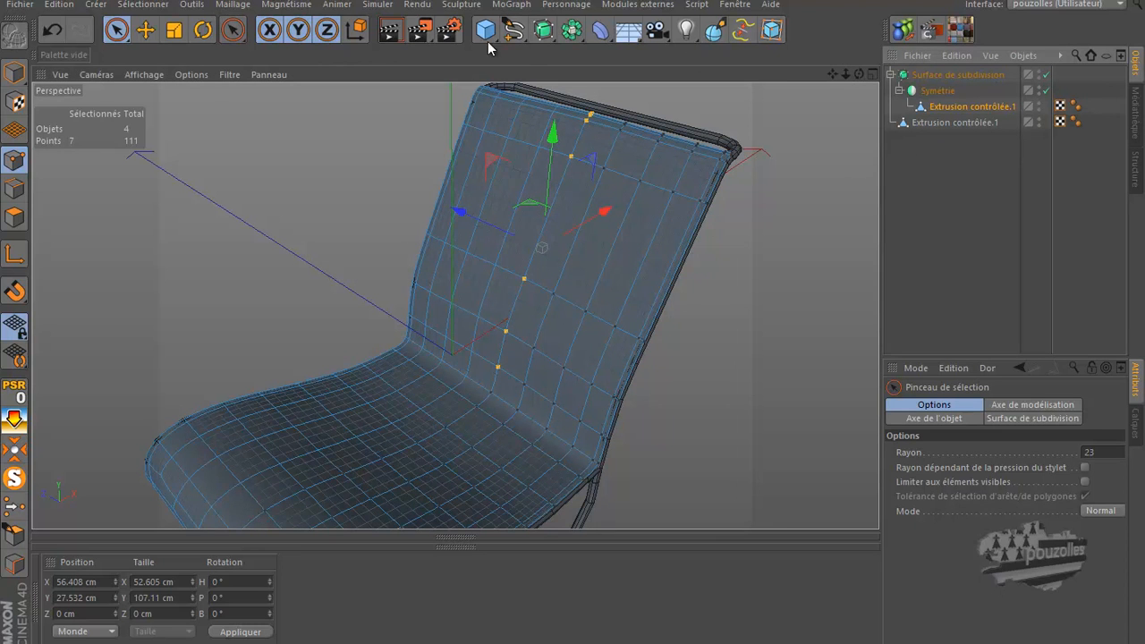
pyautogui.click(387, 36)
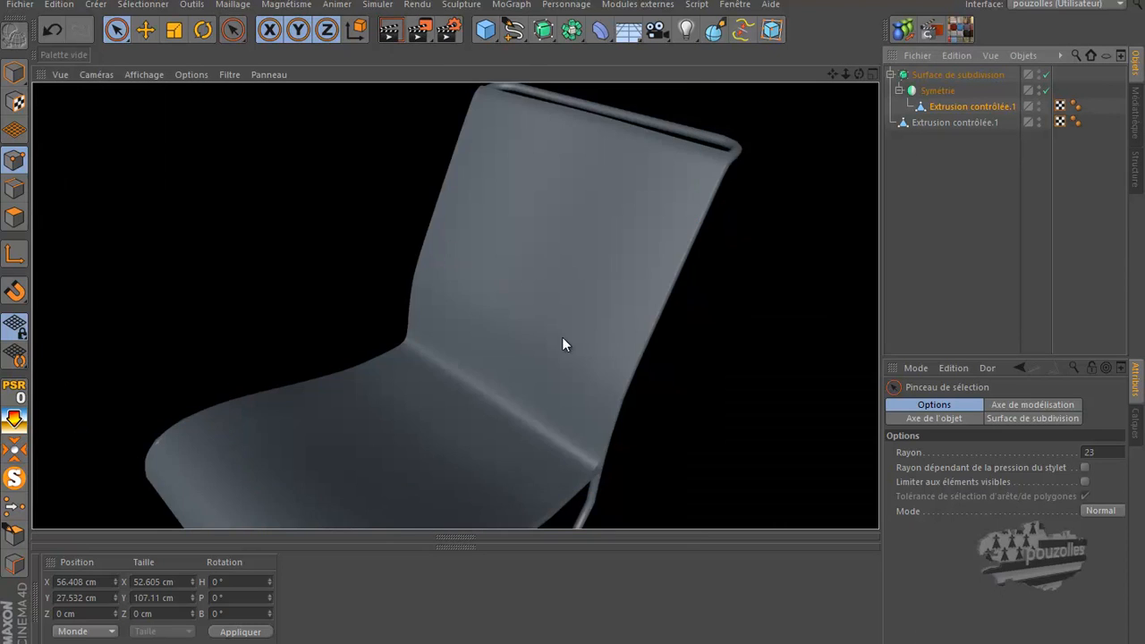
pyautogui.scroll(-2, 446, 284)
pyautogui.scroll(-2, 475, 277)
pyautogui.keyDown('alt'); pyautogui.moveTo(475, 278); pyautogui.dragTo(566, 327); pyautogui.keyUp('alt')
pyautogui.click(390, 29)
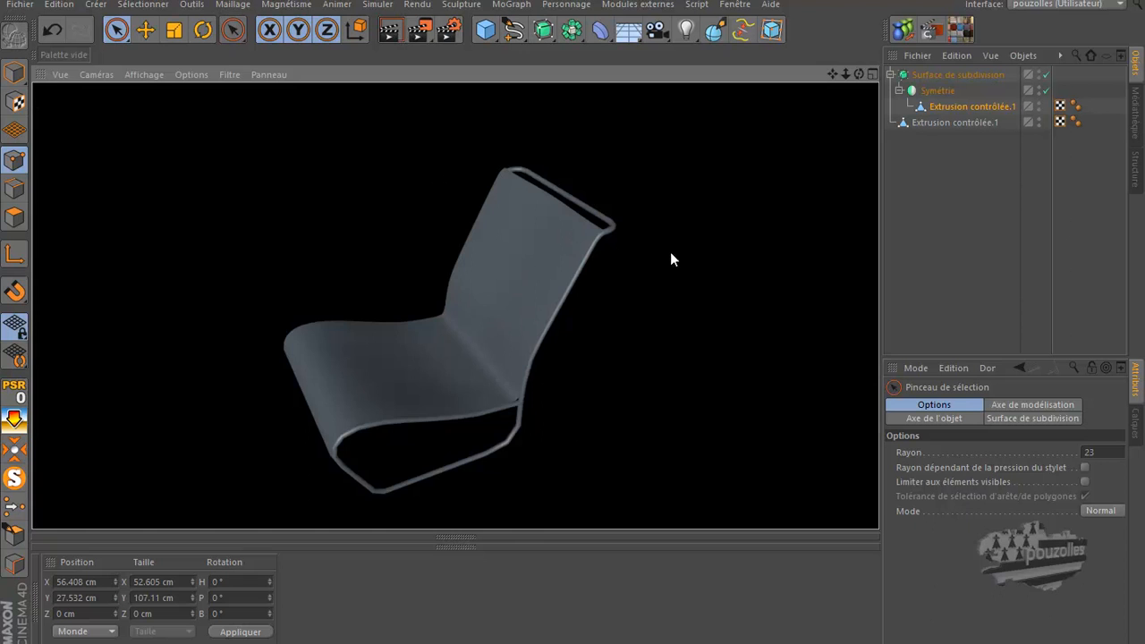
# Turn off the subdivision surface to inspect the chair mesh, and clear the point selection of the mirrored seat object.
pyautogui.scroll(-3, 718, 284)
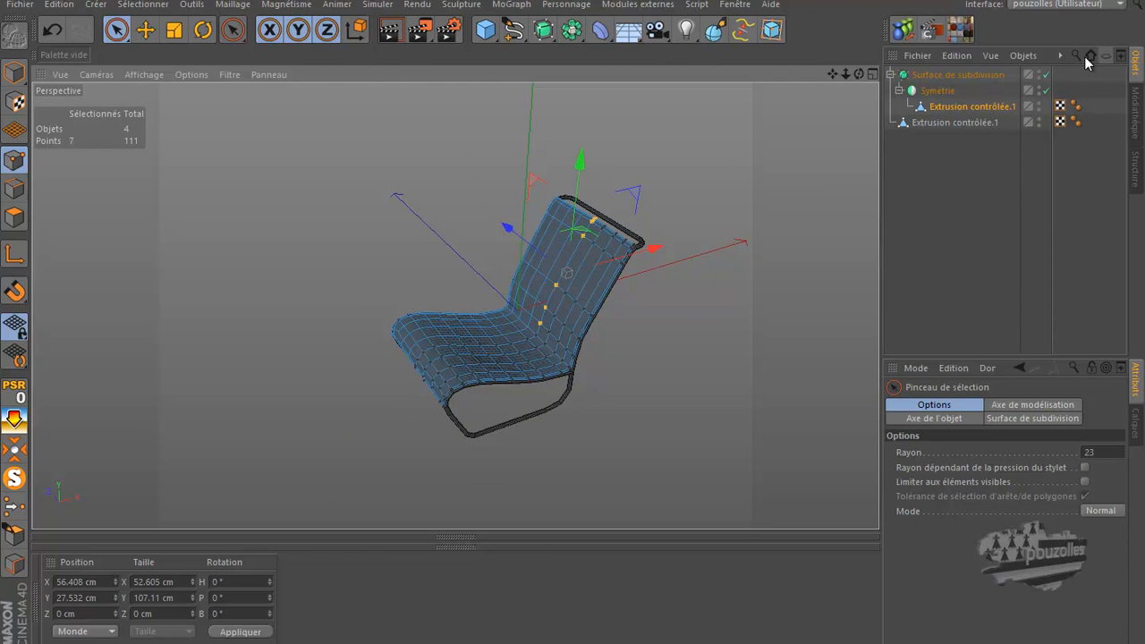
pyautogui.click(952, 255)
pyautogui.moveTo(539, 307)
pyautogui.keyDown('alt'); pyautogui.mouseDown()
pyautogui.moveTo(532, 323)
pyautogui.moveTo(545, 313)
pyautogui.mouseUp(); pyautogui.keyUp('alt')
pyautogui.click(1047, 75)
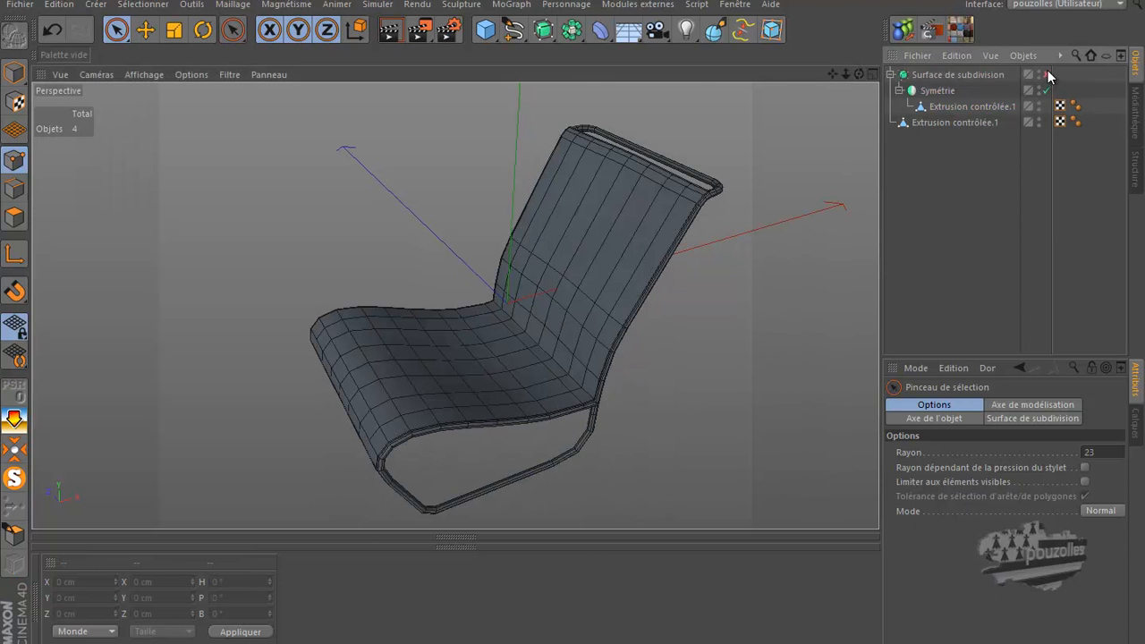
pyautogui.scroll(2, 566, 407)
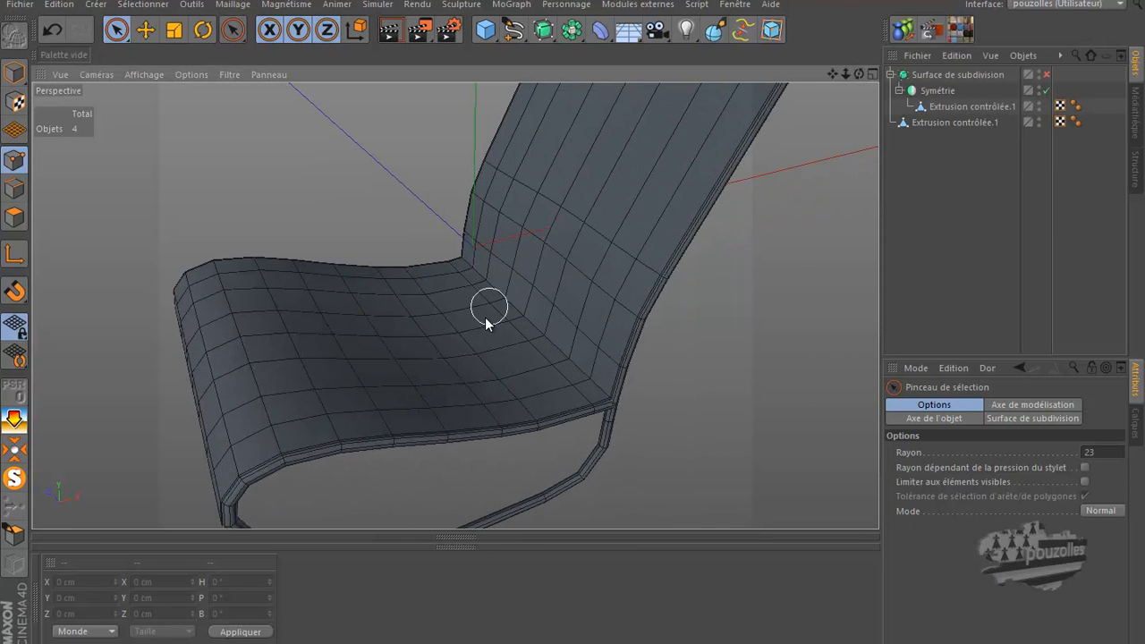
pyautogui.scroll(-2, 436, 322)
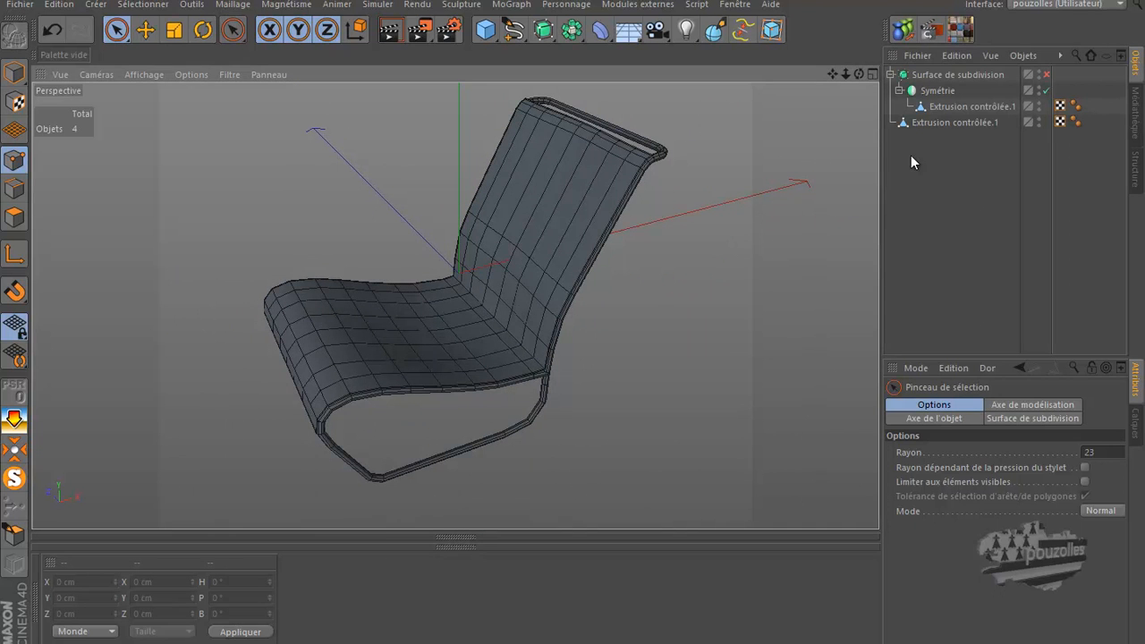
pyautogui.click(961, 106)
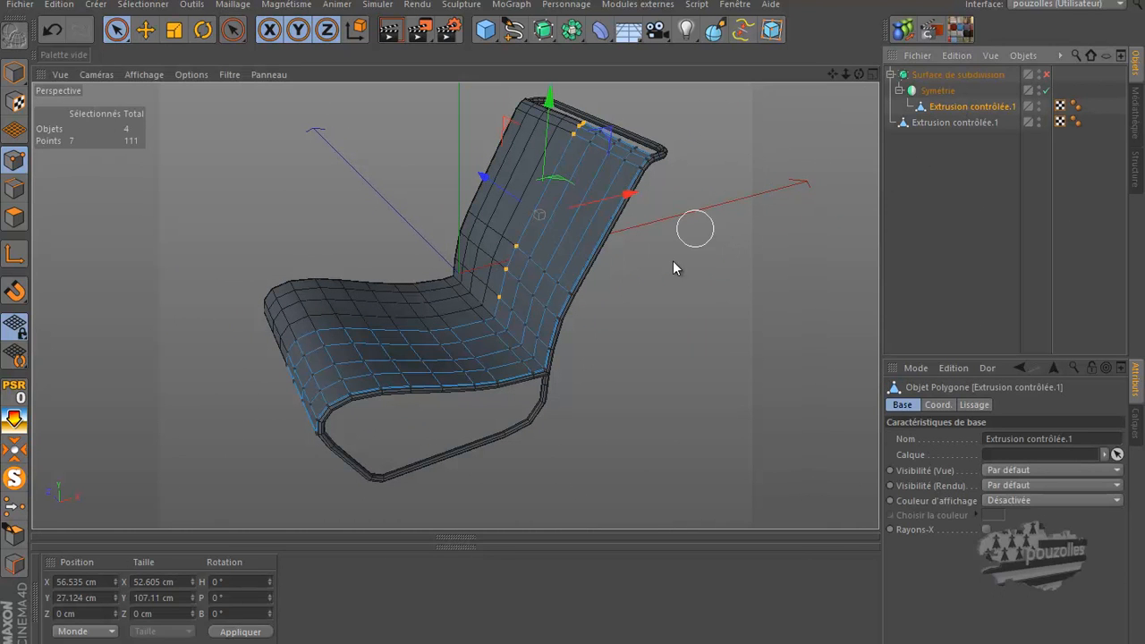
pyautogui.click(655, 301)
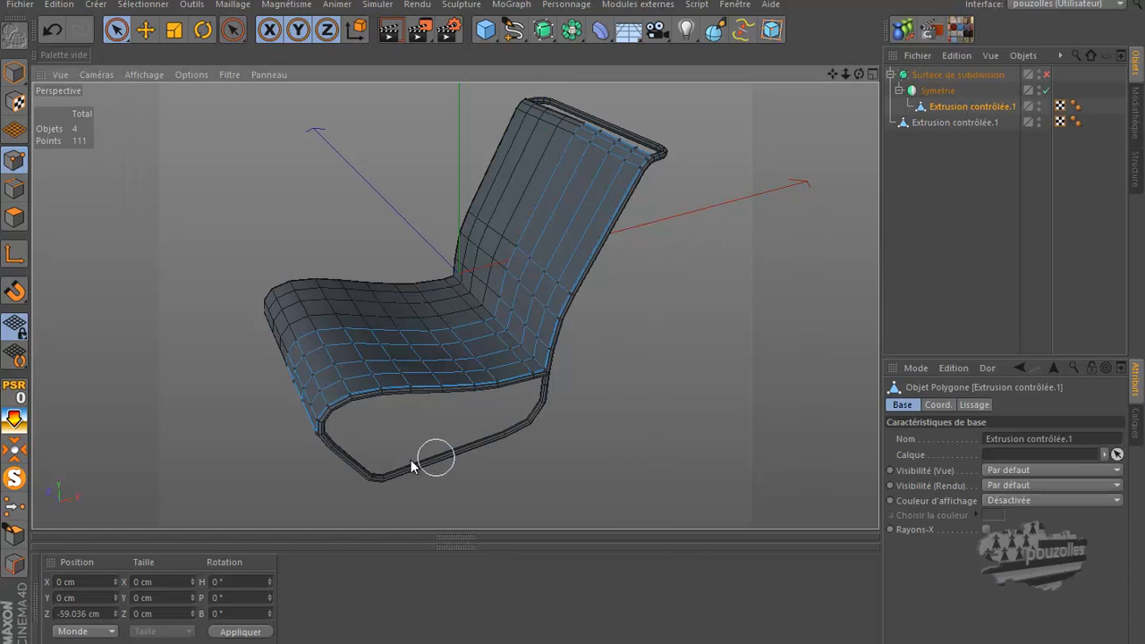
# Create a new material and disable its specularity in the material editor.
pyautogui.click(38, 614)
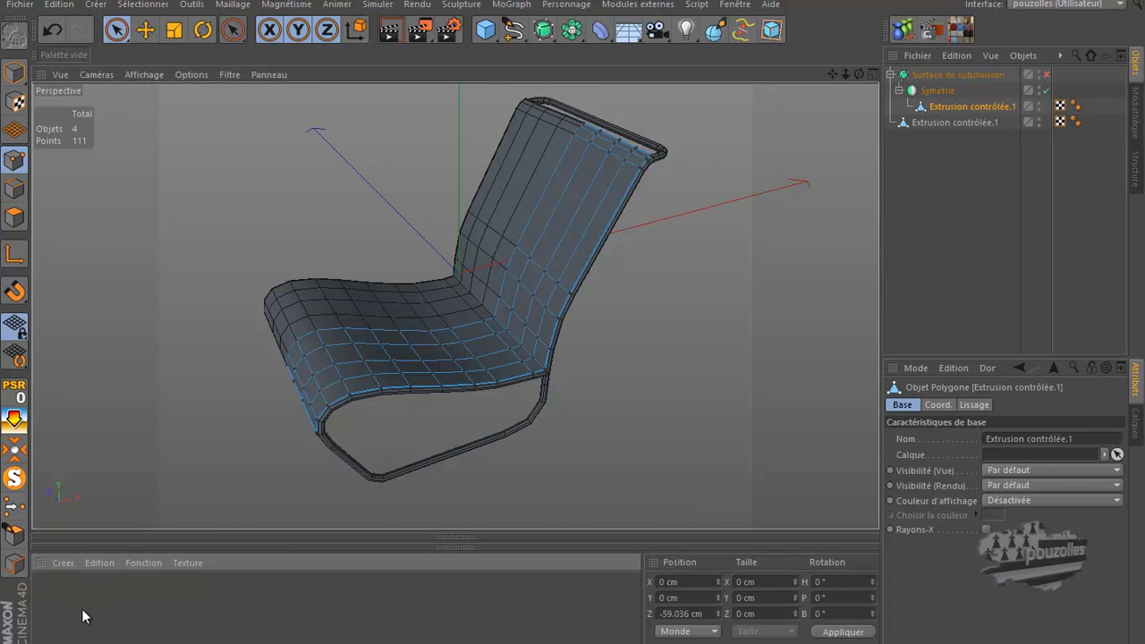
pyautogui.doubleClick(140, 601)
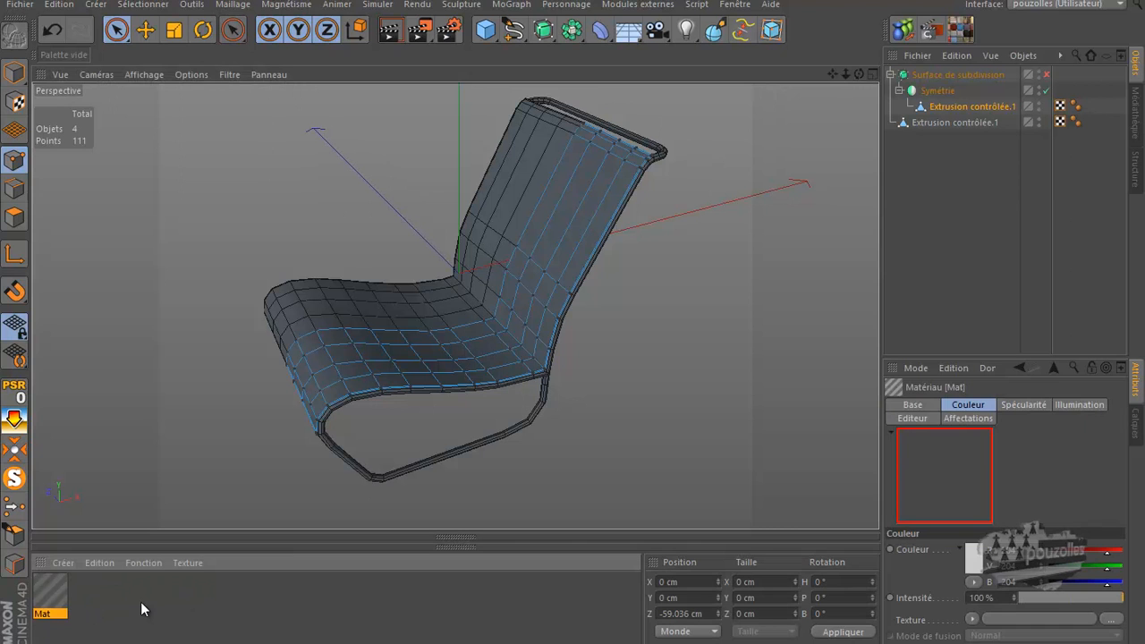
pyautogui.doubleClick(51, 600)
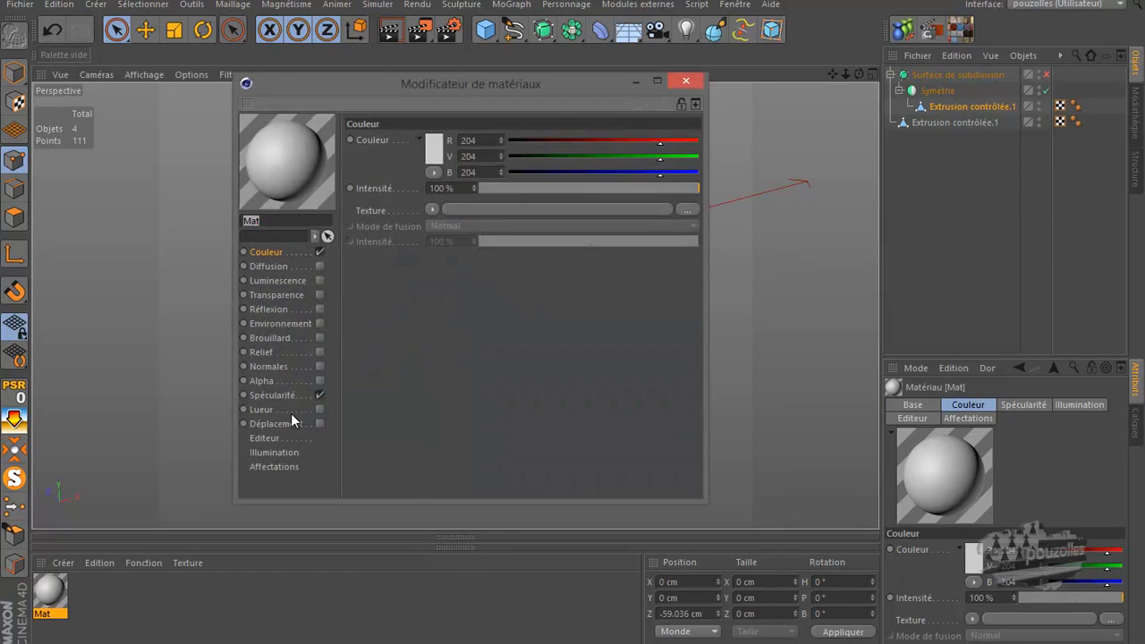
pyautogui.click(320, 394)
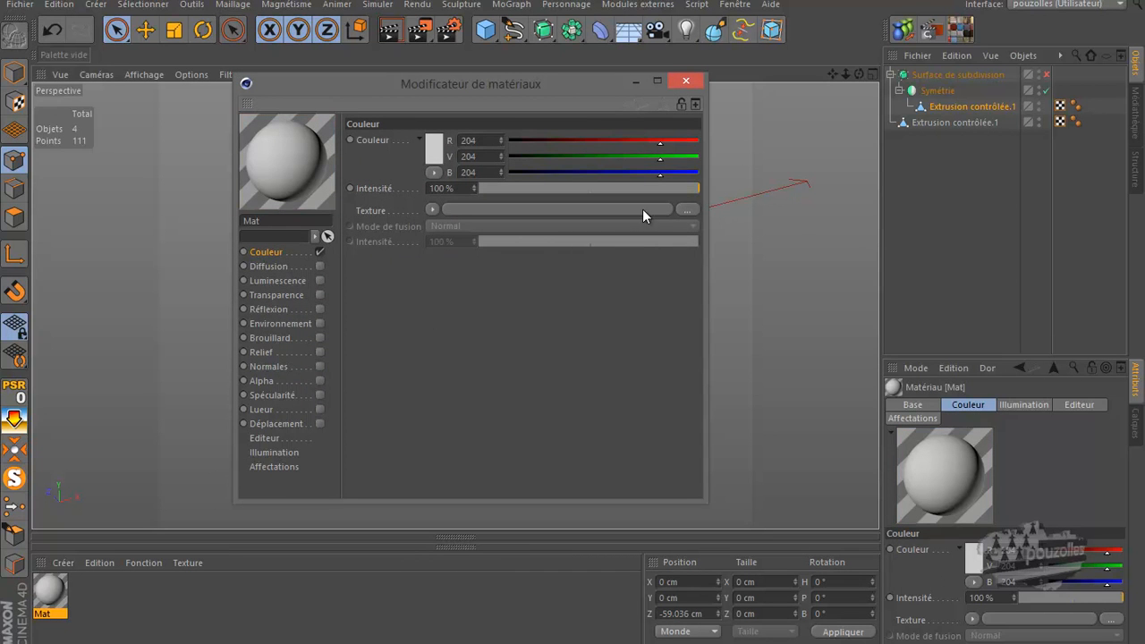
# Load jeans 2.png as the material's colour texture, and replace it with texture siège 2cv Seamless 2.png, without copying either image to the project.
pyautogui.click(686, 210)
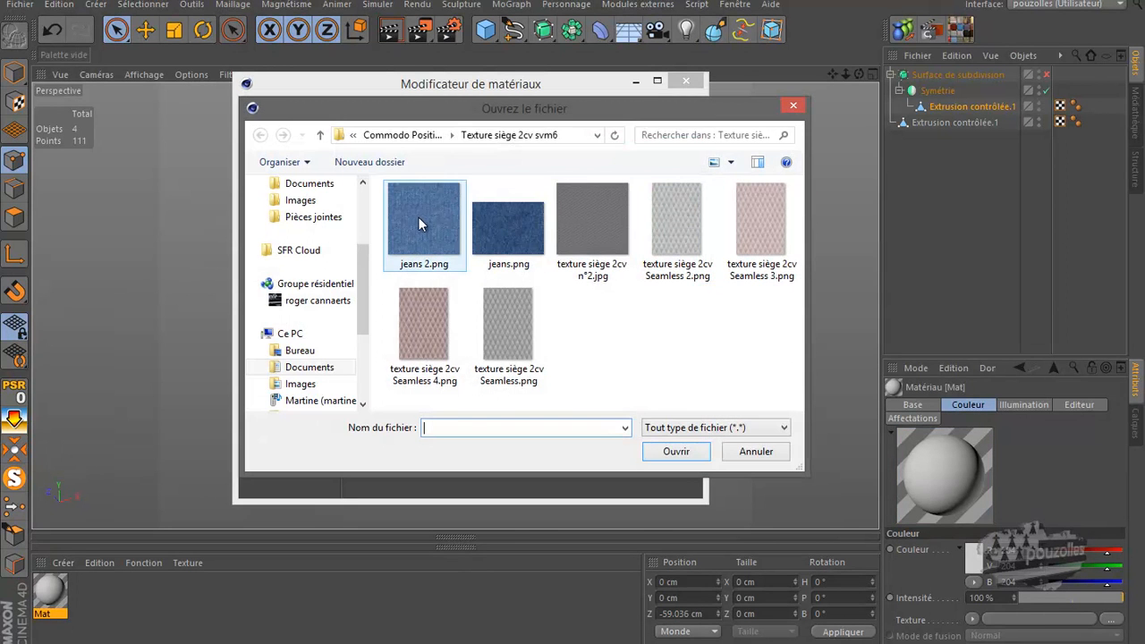
pyautogui.doubleClick(414, 219)
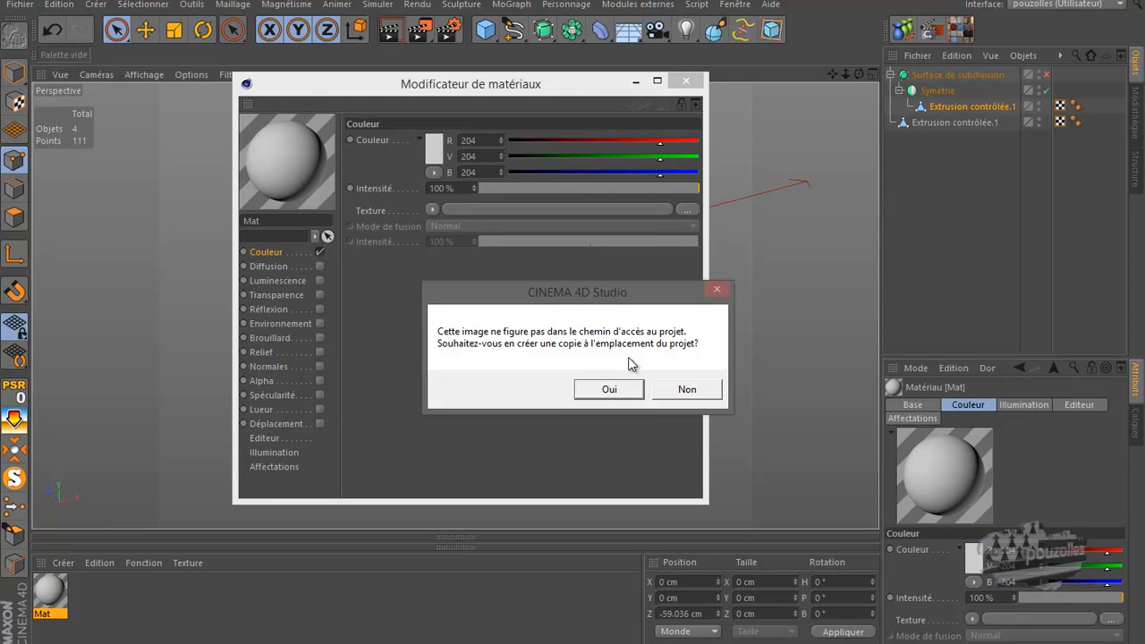
pyautogui.click(696, 392)
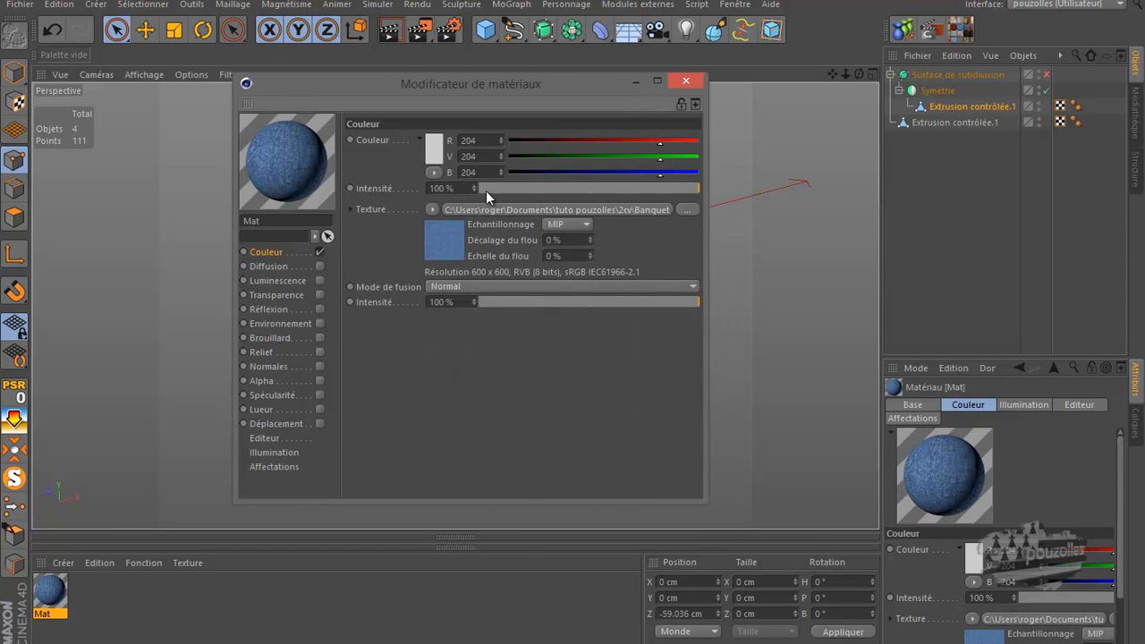
pyautogui.click(689, 210)
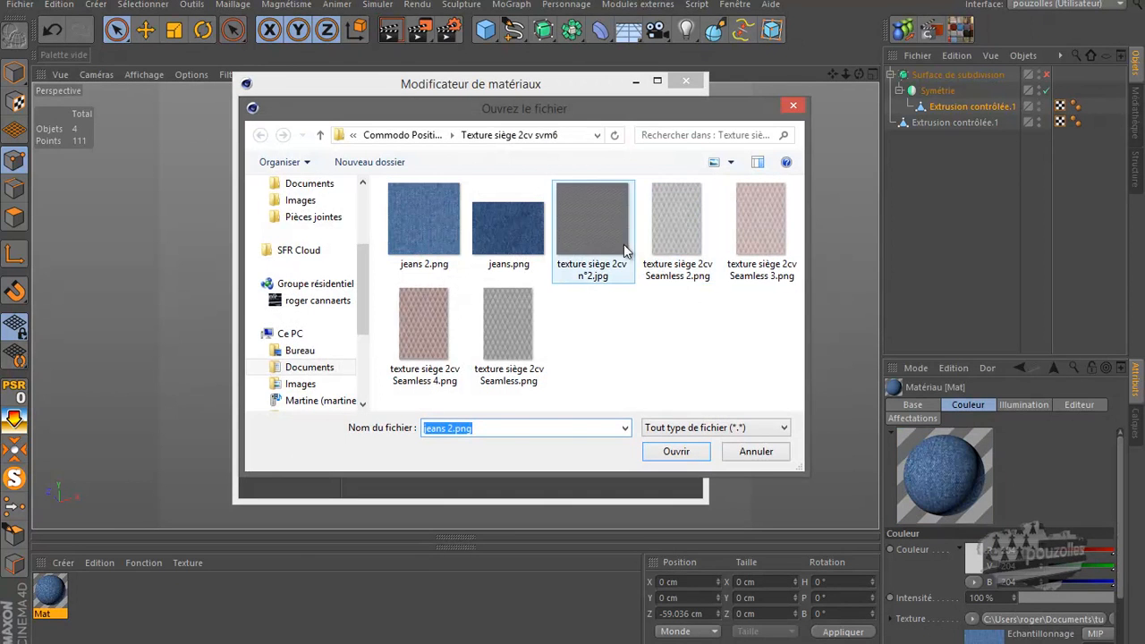
pyautogui.doubleClick(676, 230)
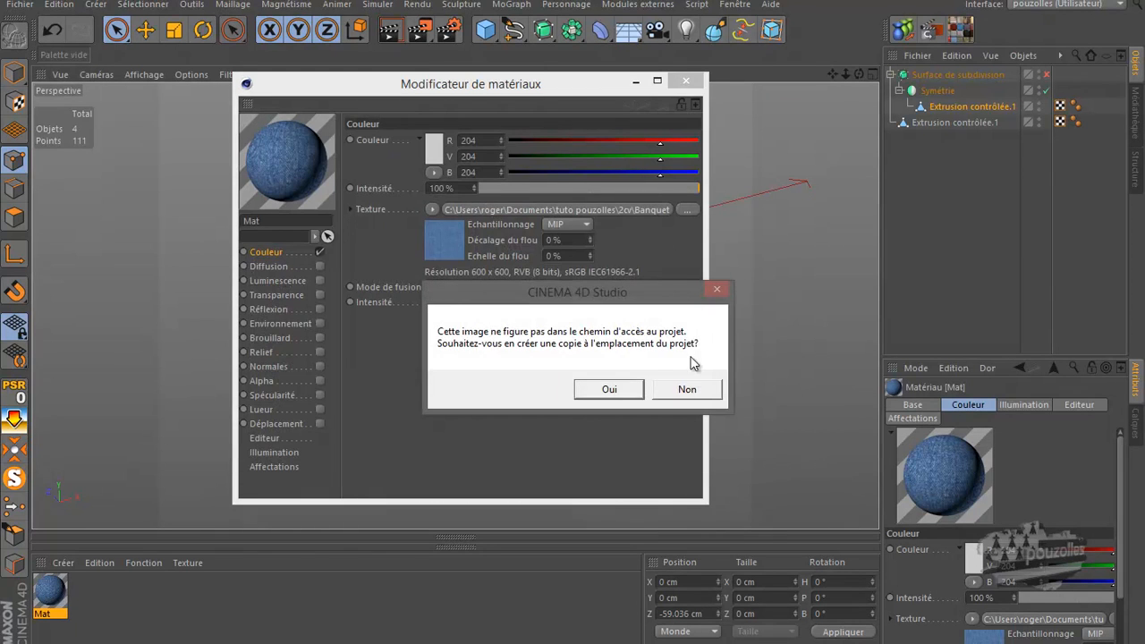
pyautogui.click(687, 390)
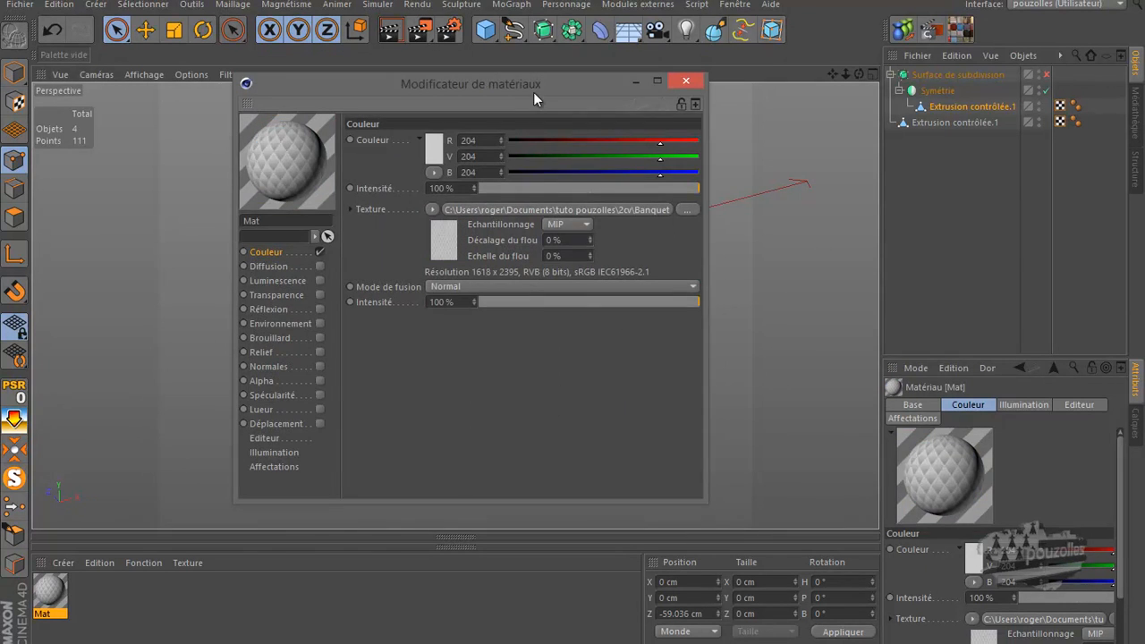
# Apply the quilted material to the mirrored seat object and render a close view of the chair.
pyautogui.moveTo(282, 156); pyautogui.dragTo(981, 102)
pyautogui.click(685, 81)
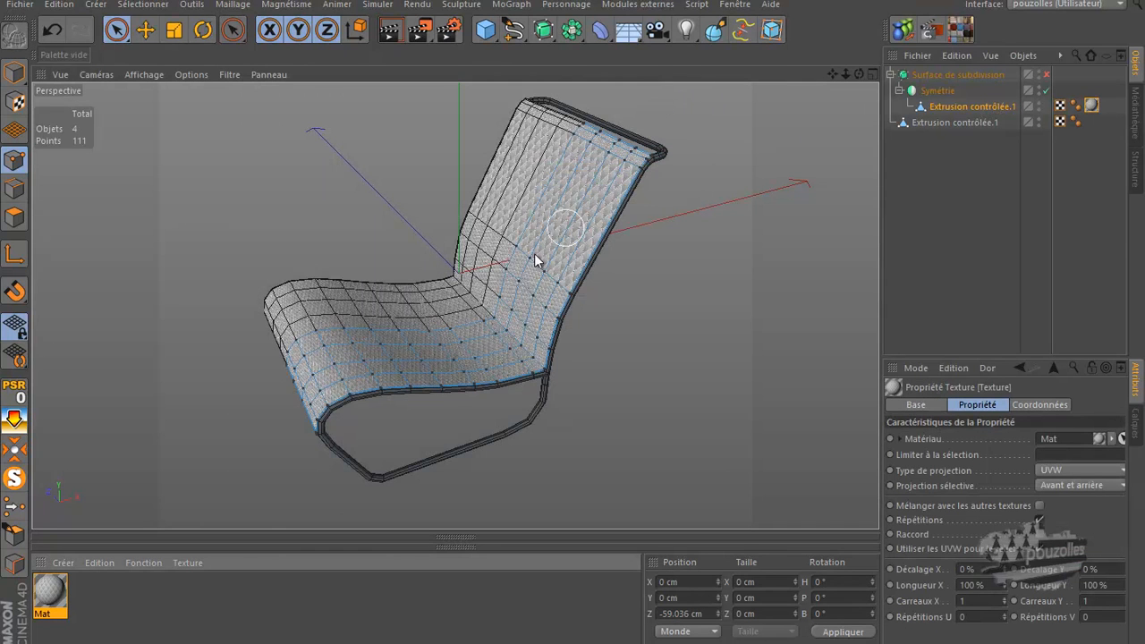
pyautogui.scroll(3, 423, 349)
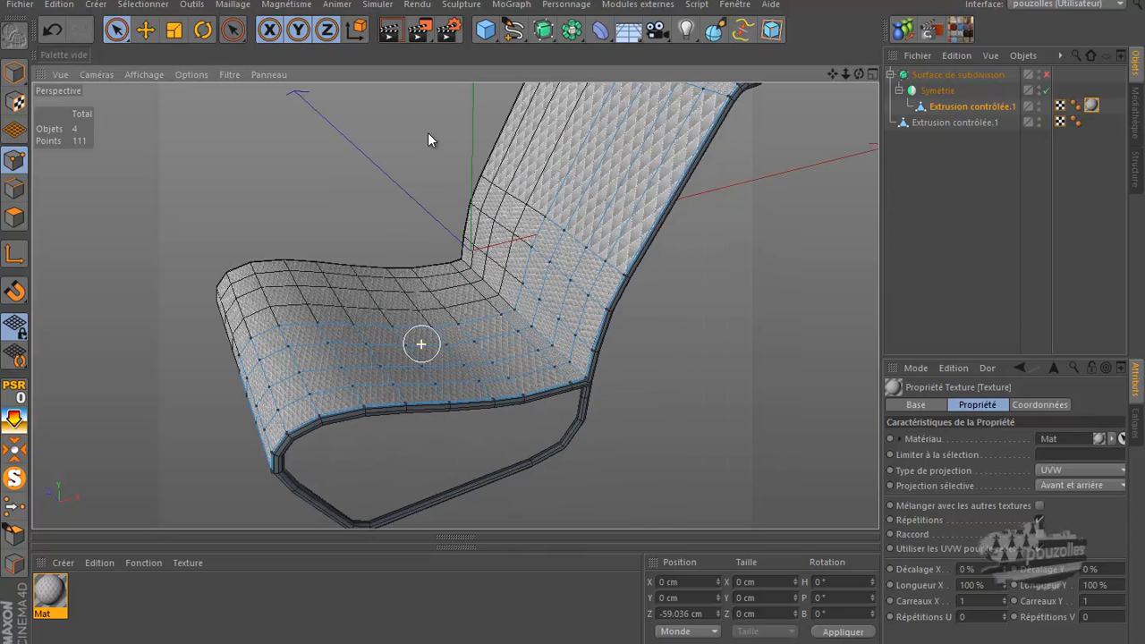
pyautogui.click(394, 30)
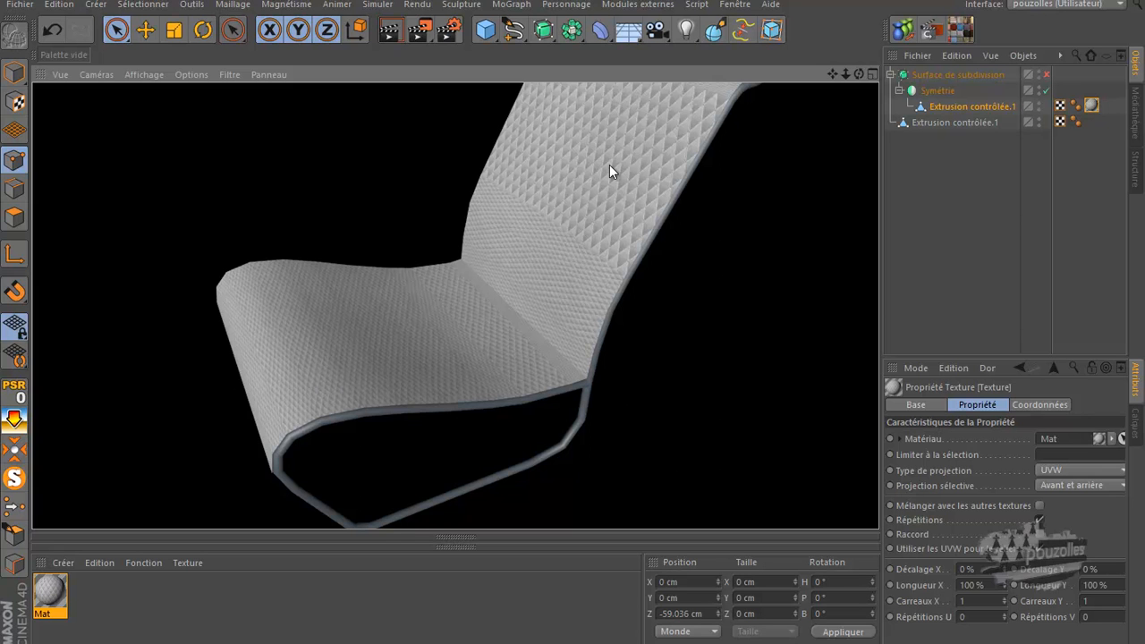
# Change the seat texture's projection type to Cubique and render the chair close up and from farther away.
pyautogui.click(1091, 105)
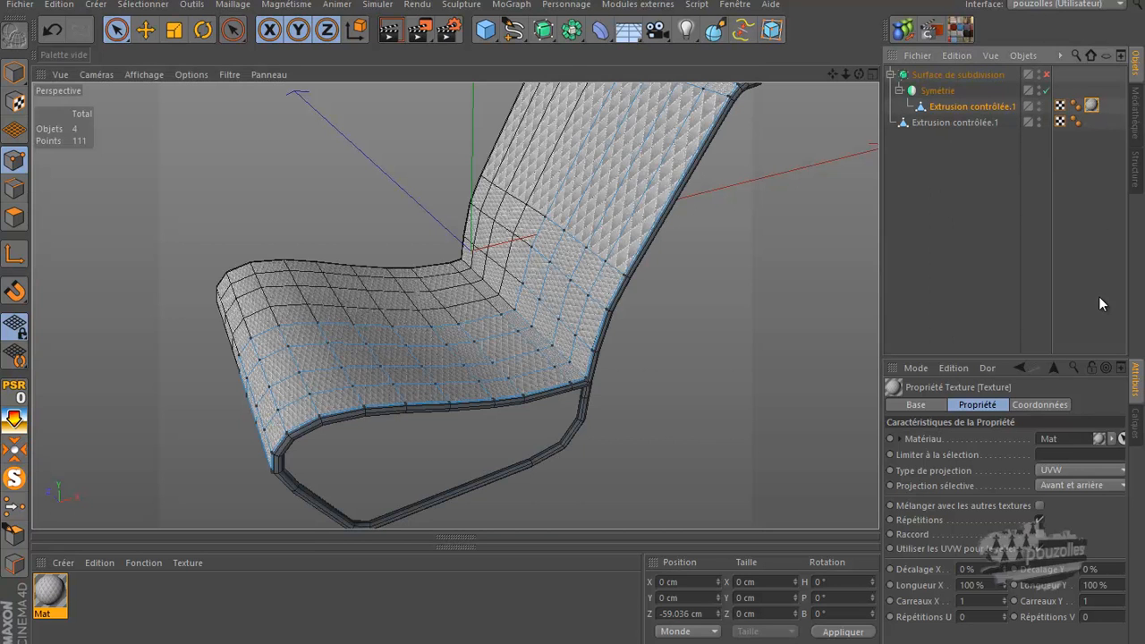
pyautogui.click(1059, 472)
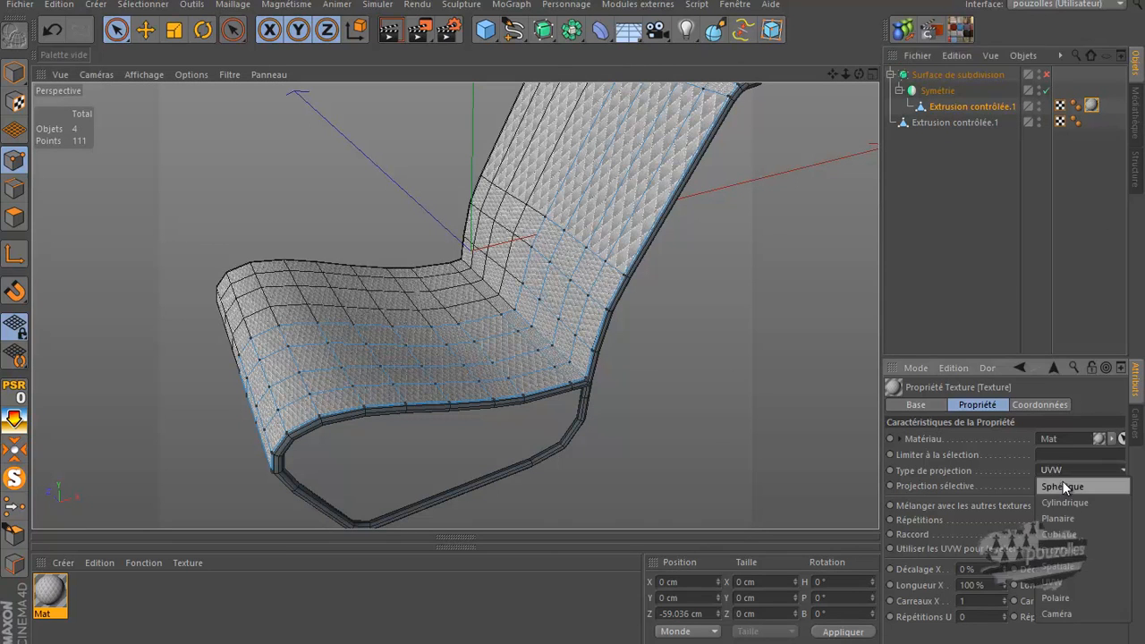
pyautogui.click(1073, 535)
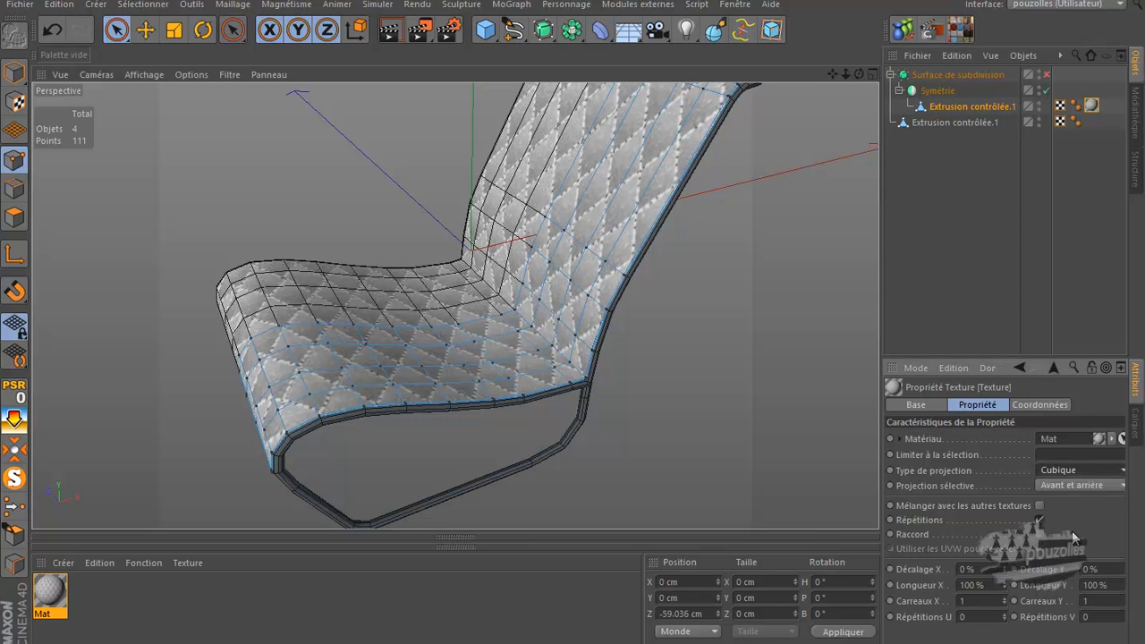
pyautogui.click(389, 29)
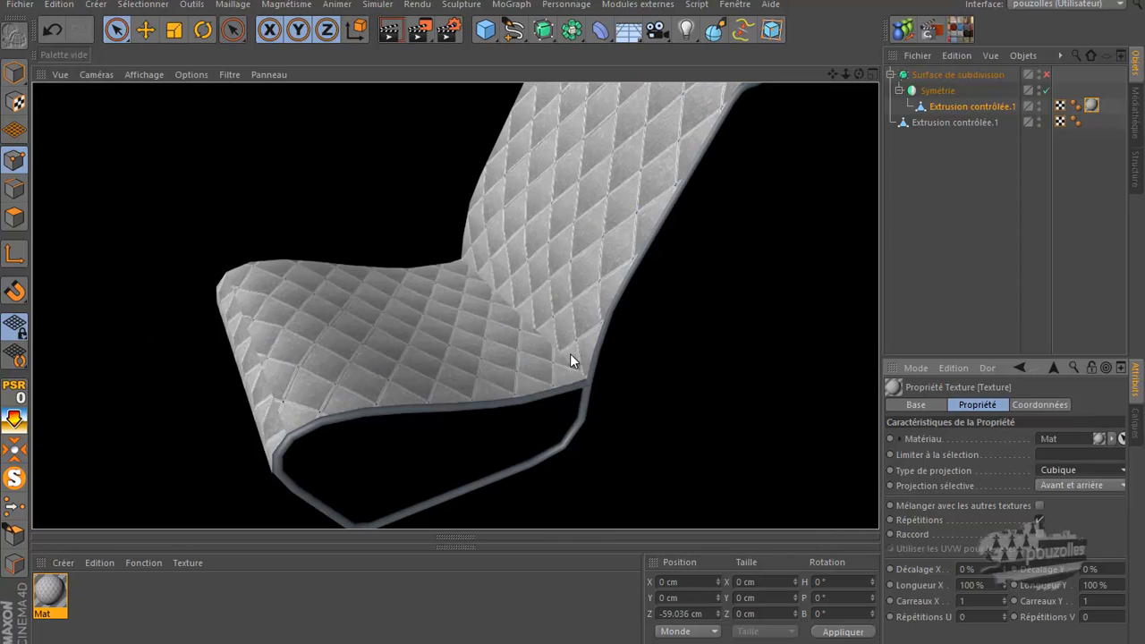
pyautogui.keyDown('alt'); pyautogui.moveTo(518, 347); pyautogui.dragTo(379, 363, button='right'); pyautogui.keyUp('alt')
pyautogui.click(395, 27)
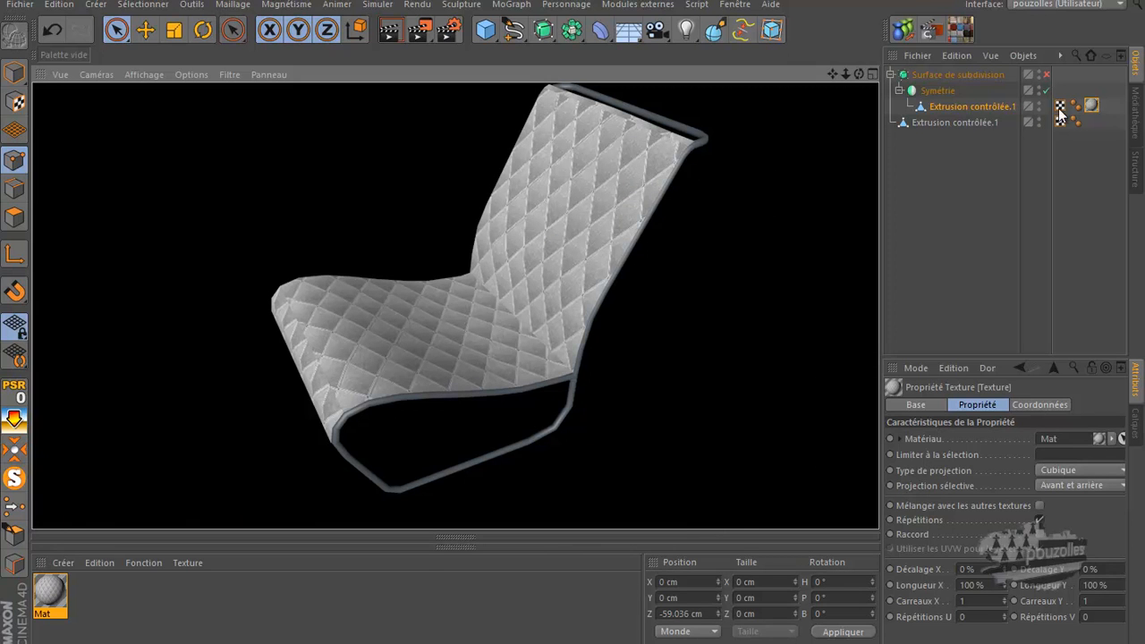
# Delete the texture tag from the mirrored seat object and remove the material Mat from the scene.
pyautogui.click(1091, 106)
pyautogui.press('Delete')
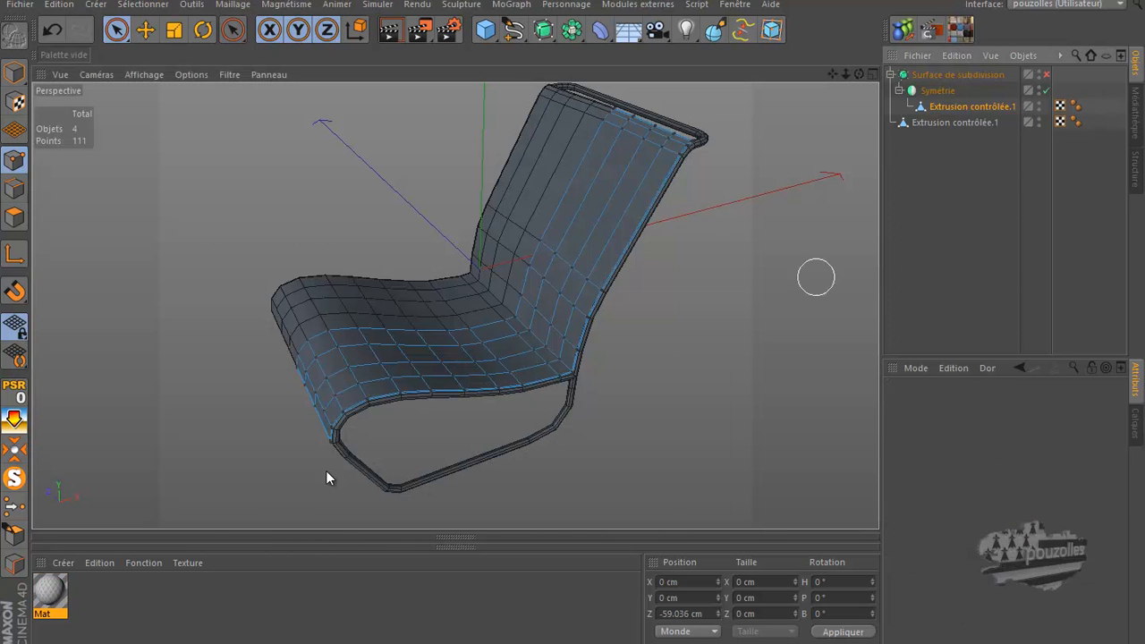
pyautogui.click(59, 597)
pyautogui.press('Delete')
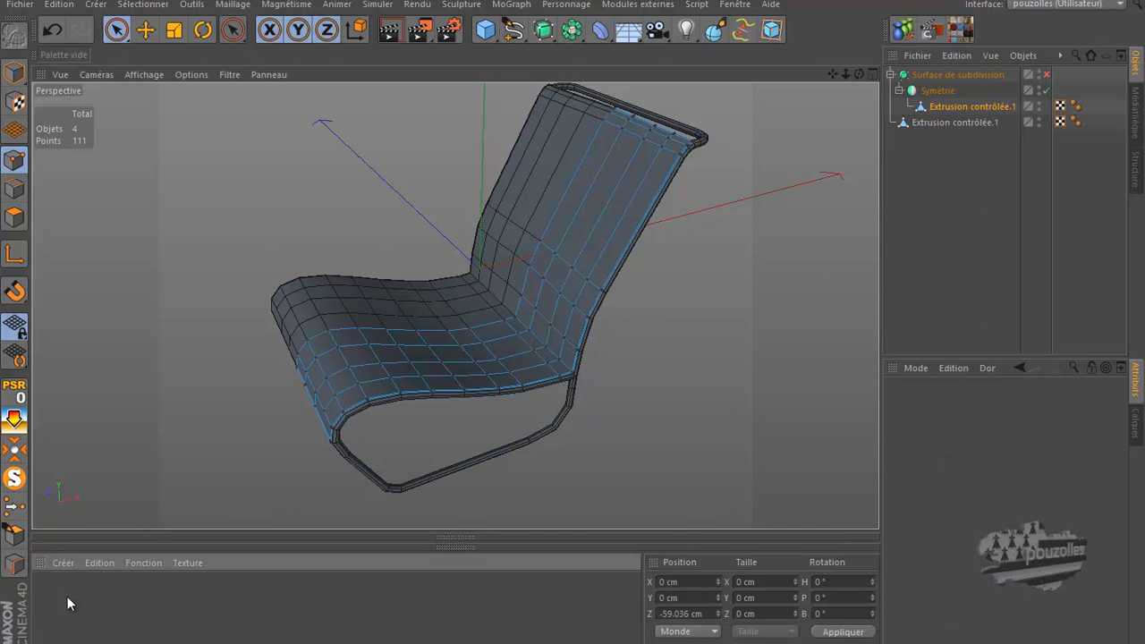
# Switch to the BP UV Edit layout and enlarge the perspective and UV views vertically.
pyautogui.click(1068, 4)
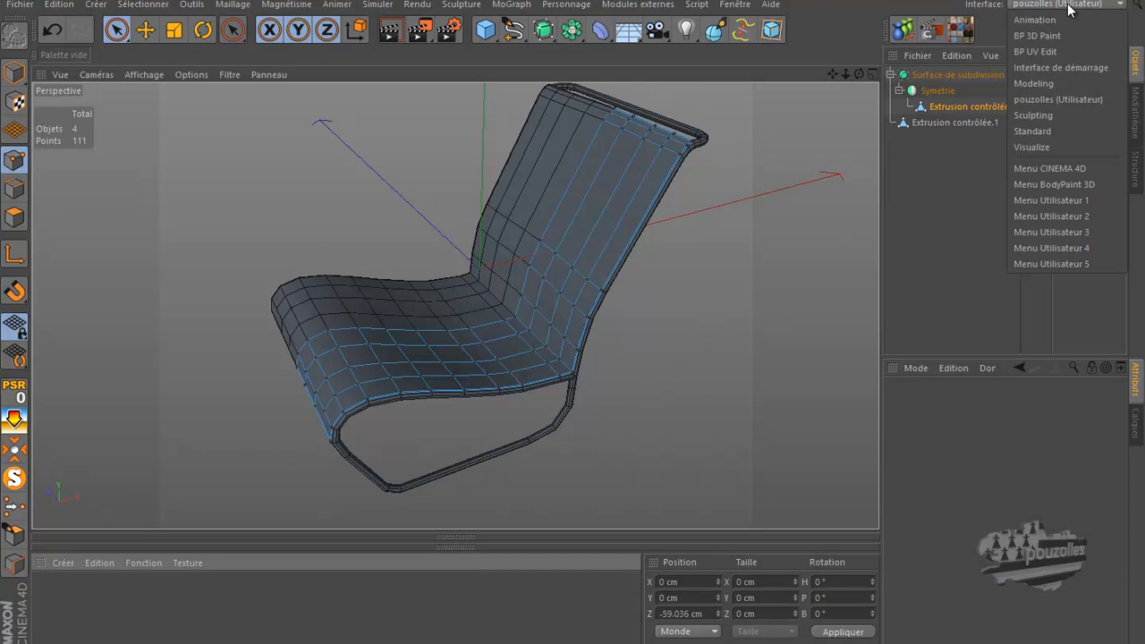
pyautogui.click(1045, 51)
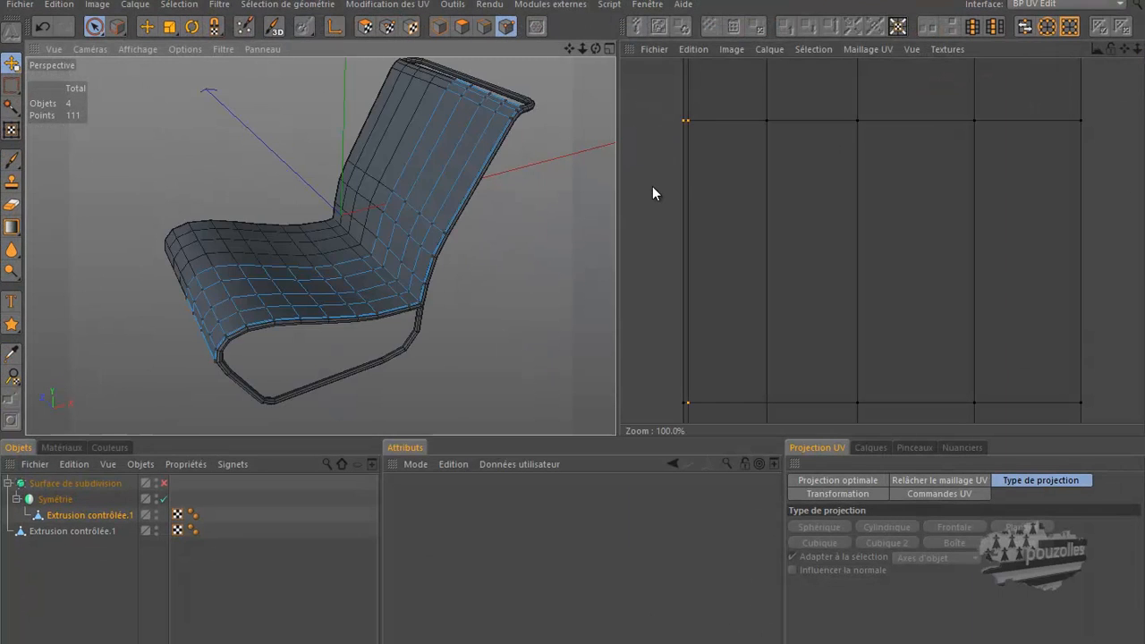
pyautogui.click(1048, 5)
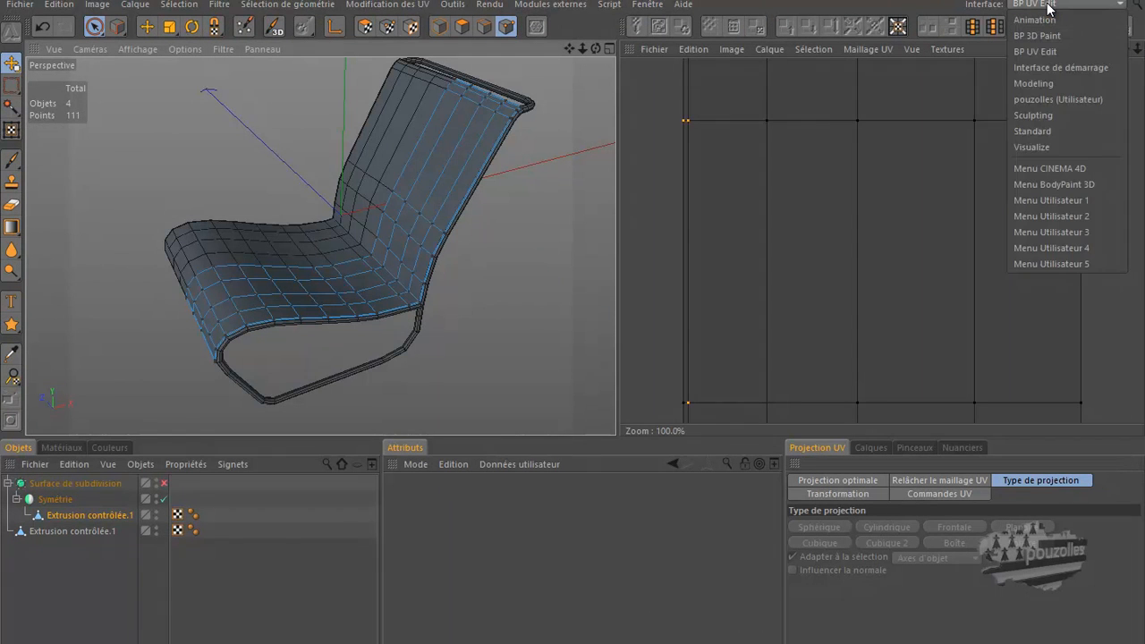
pyautogui.click(1047, 5)
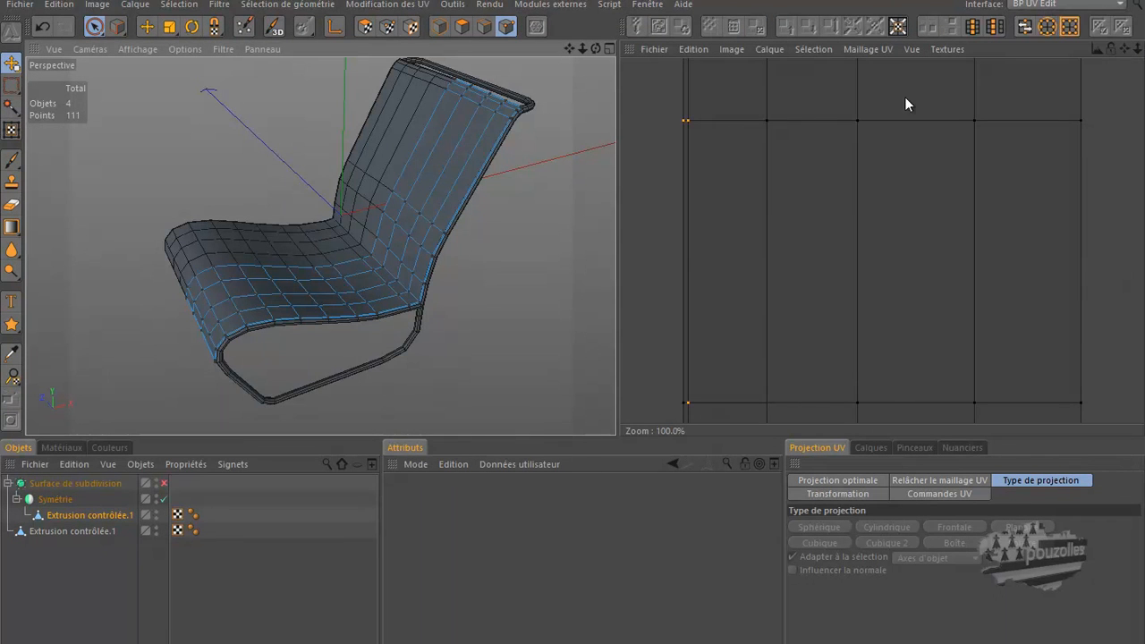
pyautogui.moveTo(523, 435); pyautogui.dragTo(532, 513)
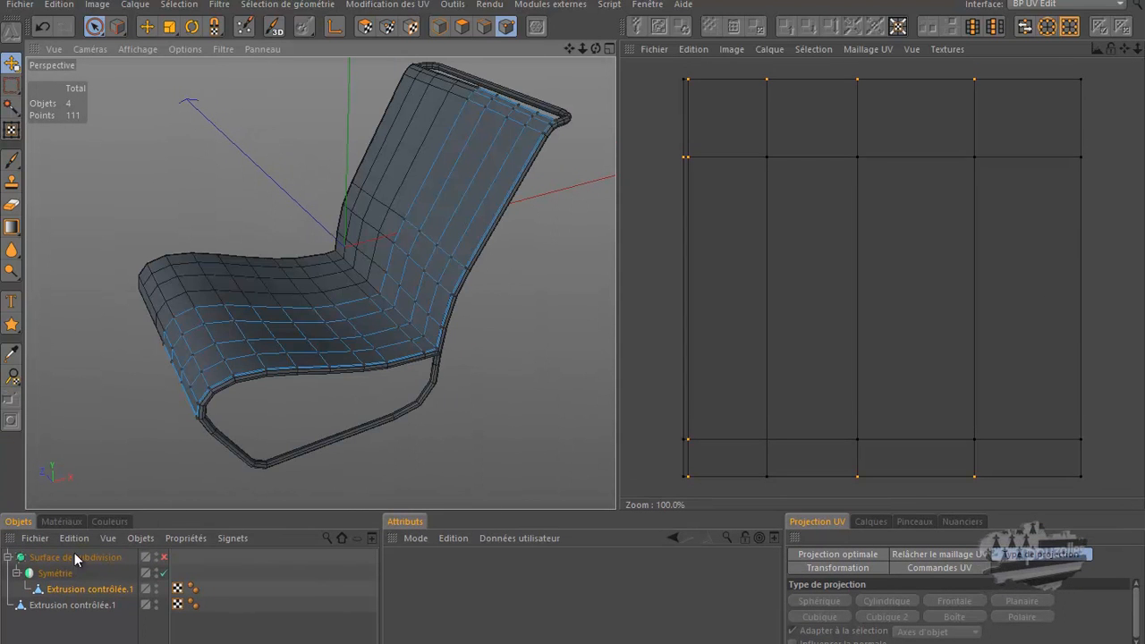
# Start the paint setup wizard and exclude the tubular frame object, leaving only the mirrored seat mesh under Symétrie included.
pyautogui.click(245, 28)
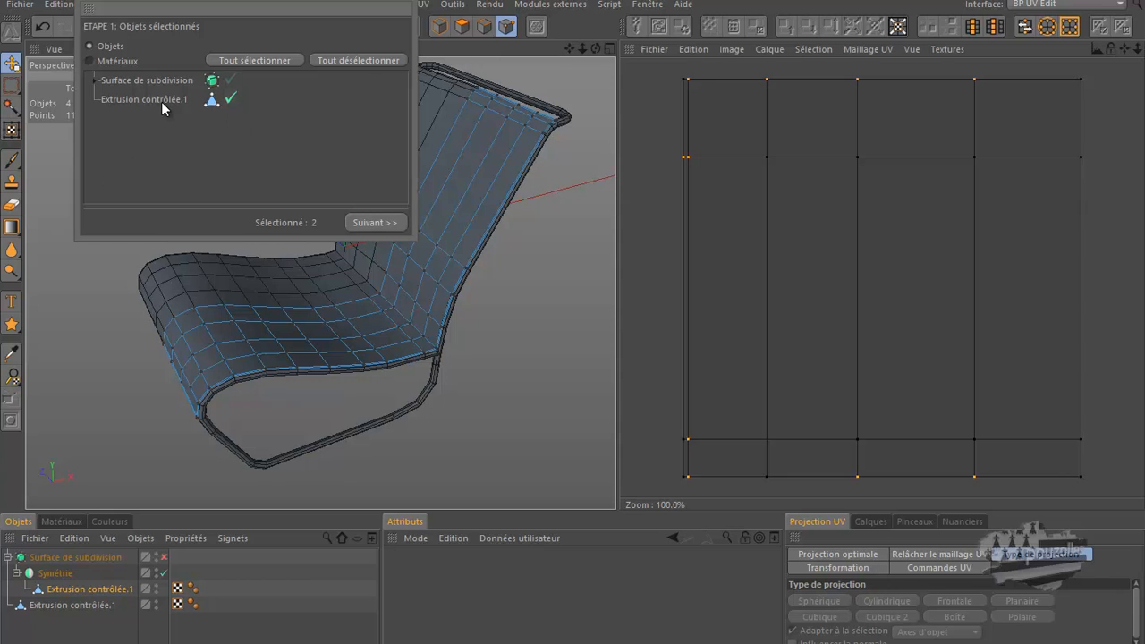
pyautogui.click(96, 83)
pyautogui.click(230, 119)
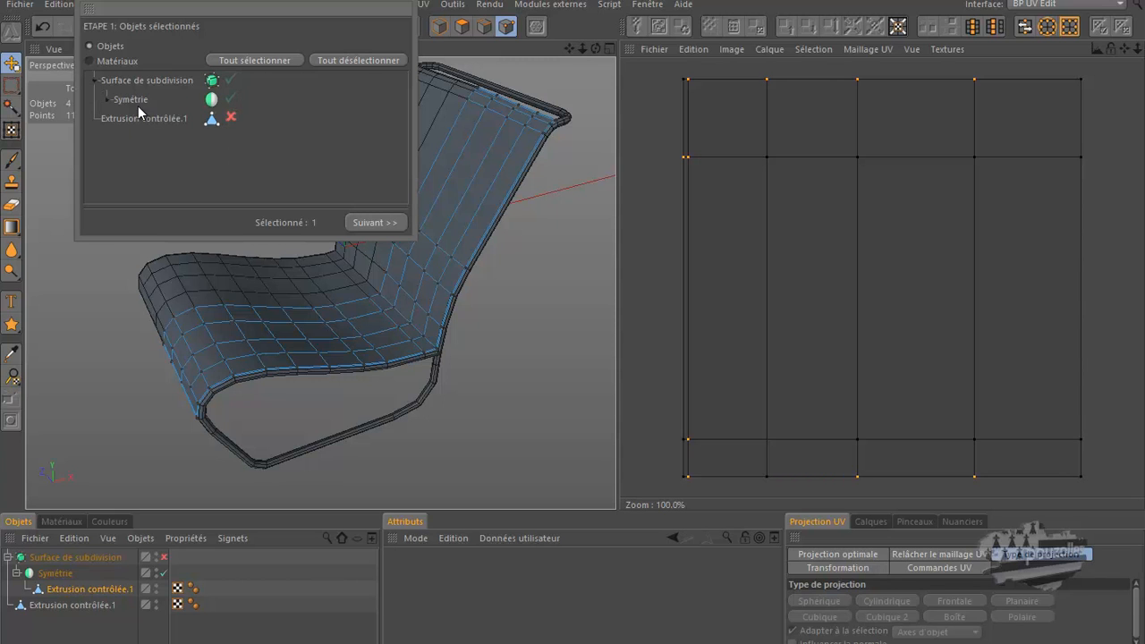
pyautogui.click(108, 100)
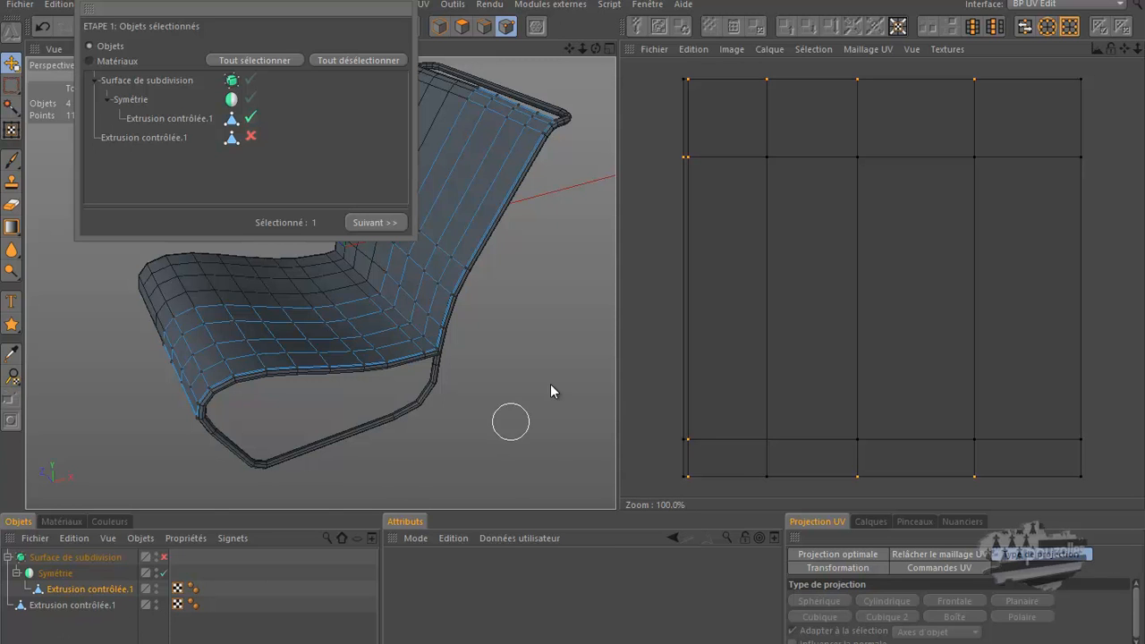
# Recalculate the seat's UVs with Projection cubique optimale and create a material with a 1024 x 1024 colour texture.
pyautogui.click(377, 223)
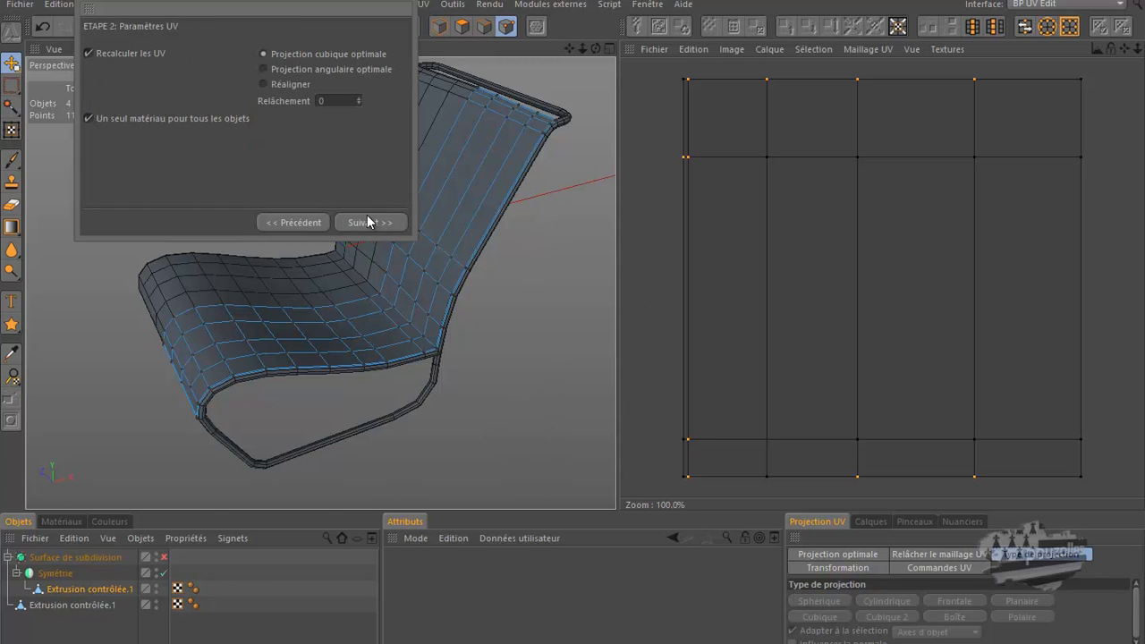
pyautogui.click(370, 223)
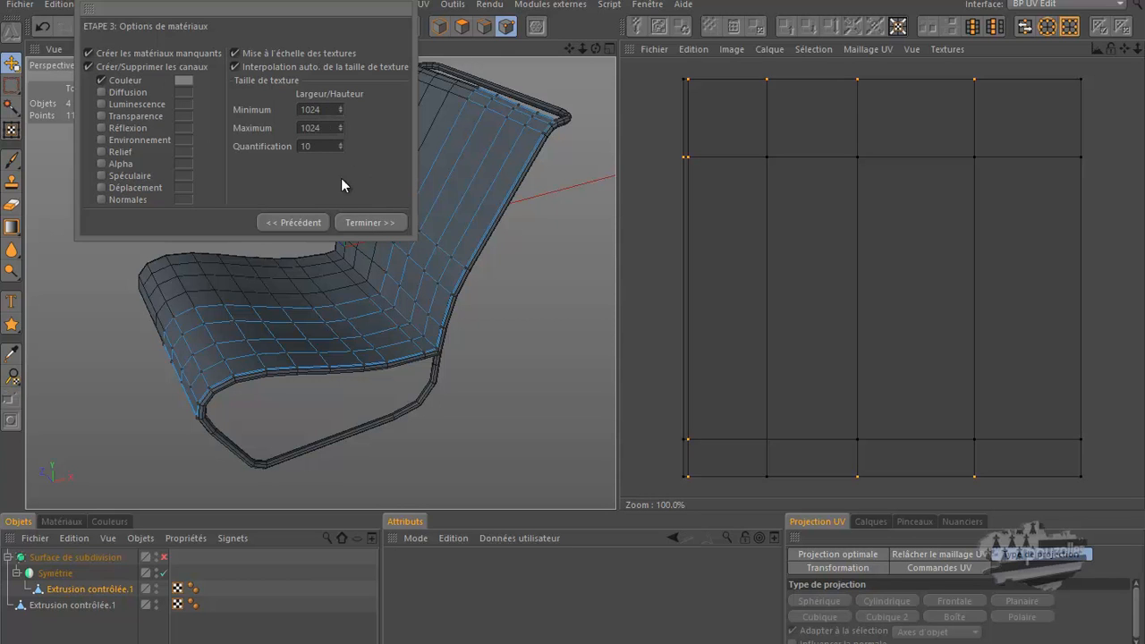
pyautogui.click(373, 222)
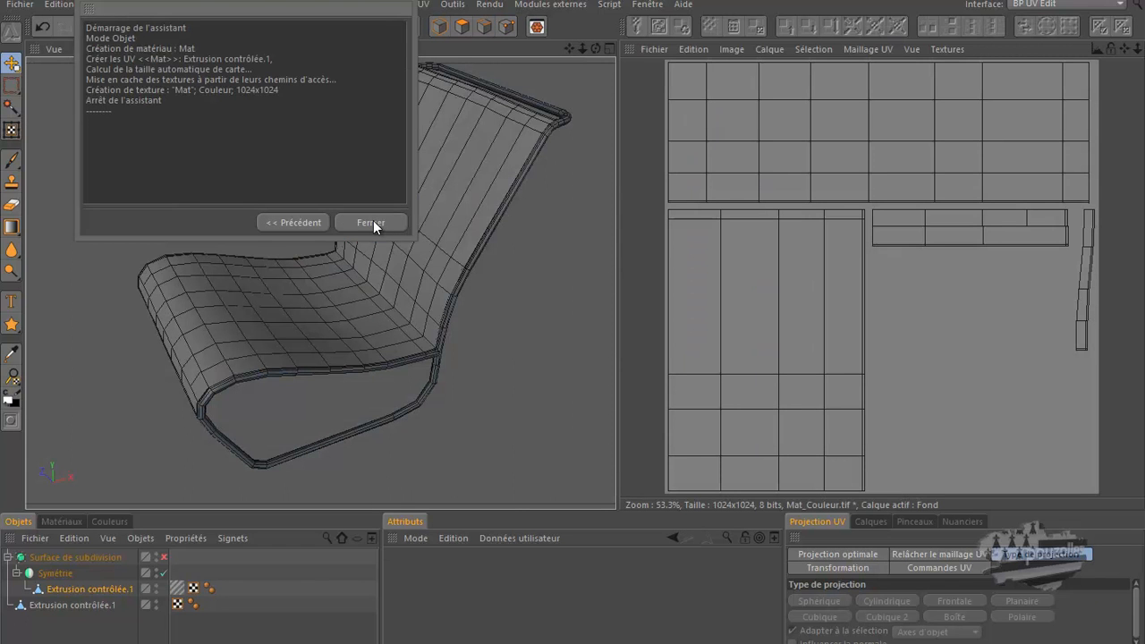
pyautogui.click(372, 222)
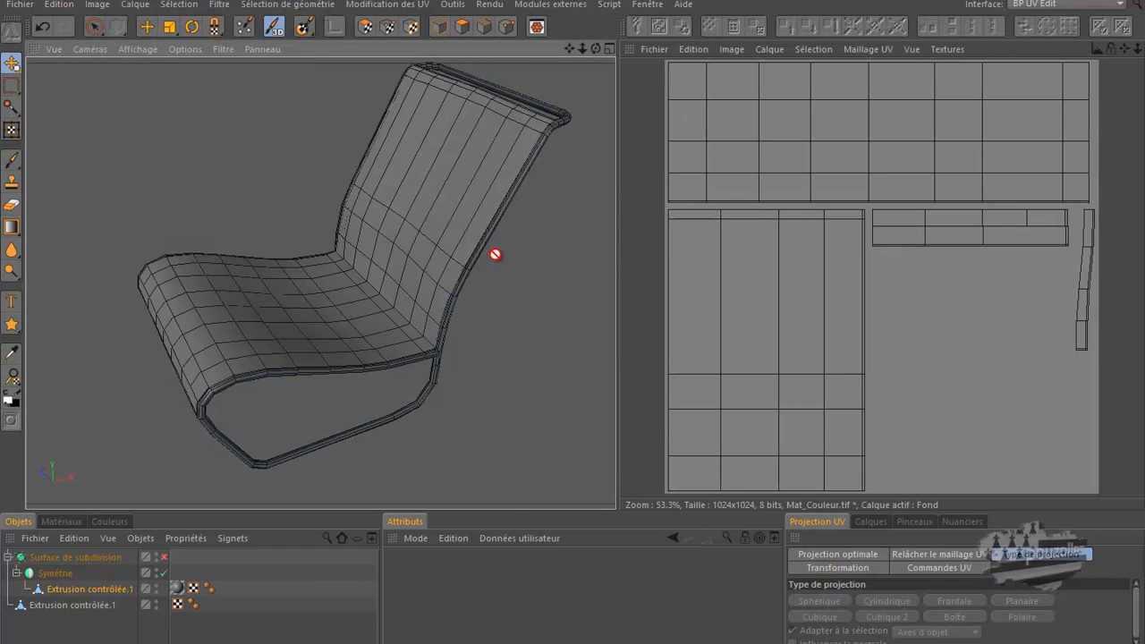
# Activate UV polygon editing with live selection and select the narrow slanted UV strip to locate it along the backrest's upper edge.
pyautogui.scroll(-2, 760, 226)
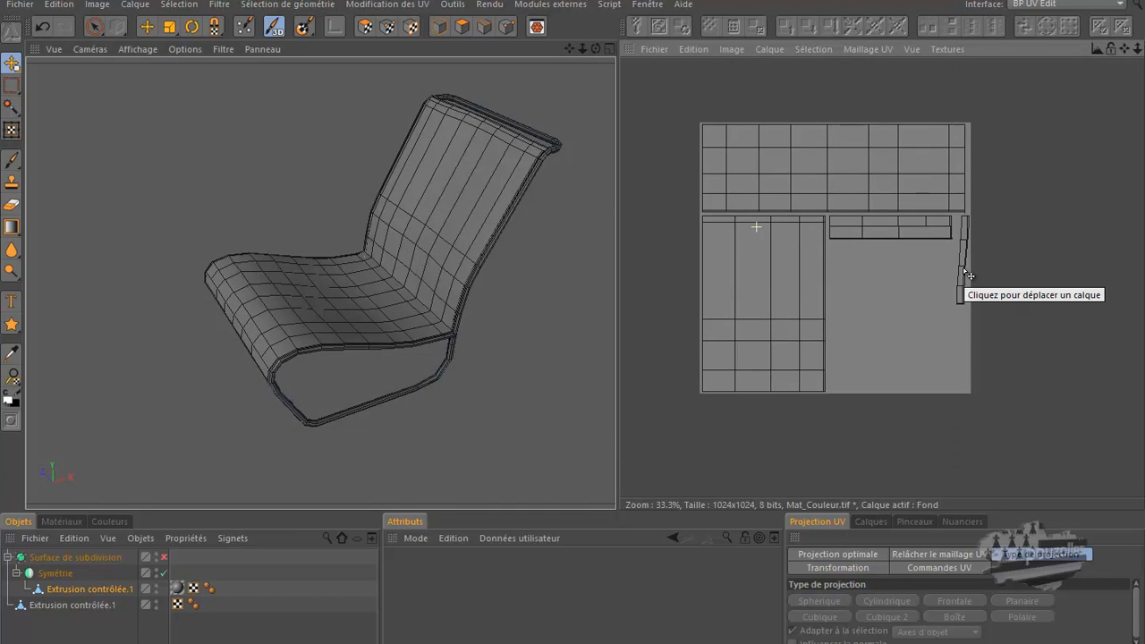
pyautogui.click(365, 26)
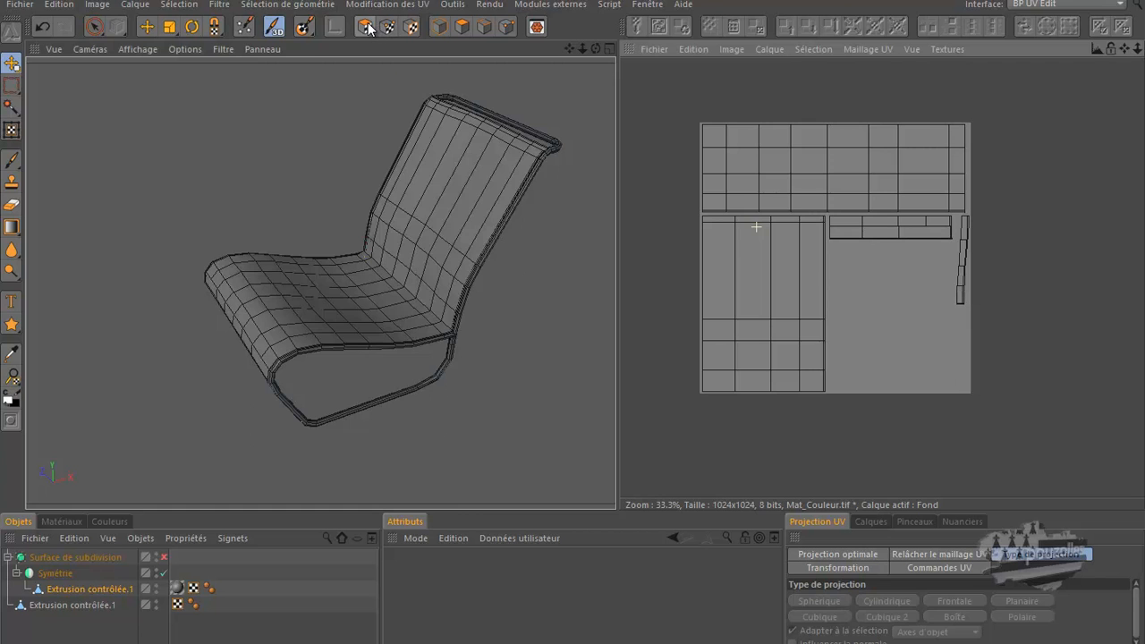
pyautogui.click(94, 26)
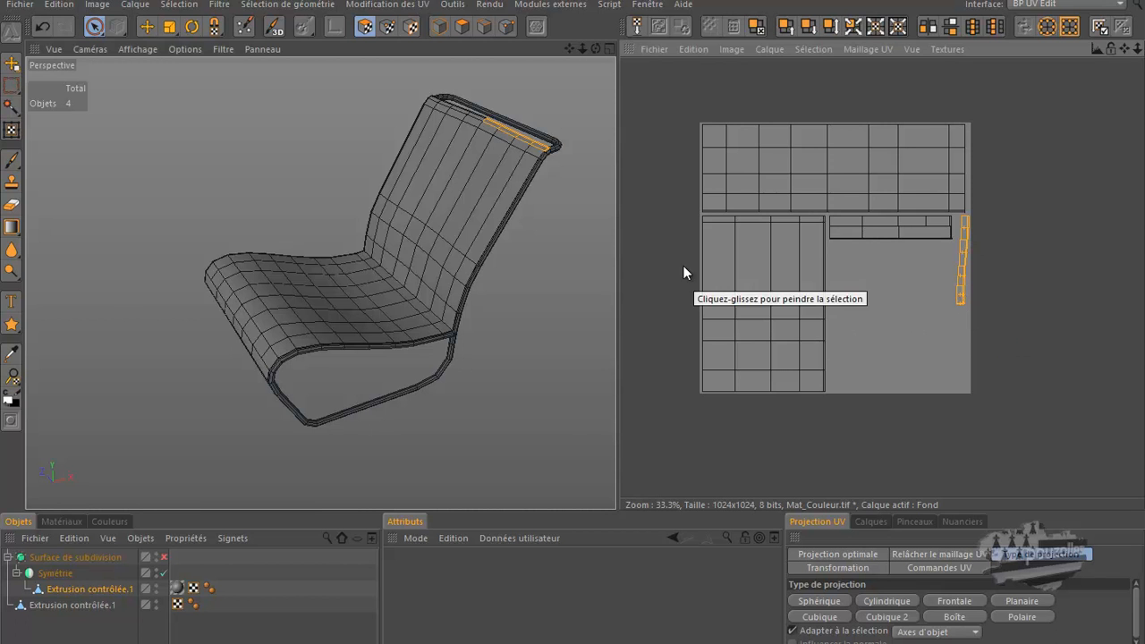
pyautogui.scroll(3, 548, 114)
pyautogui.scroll(2, 547, 113)
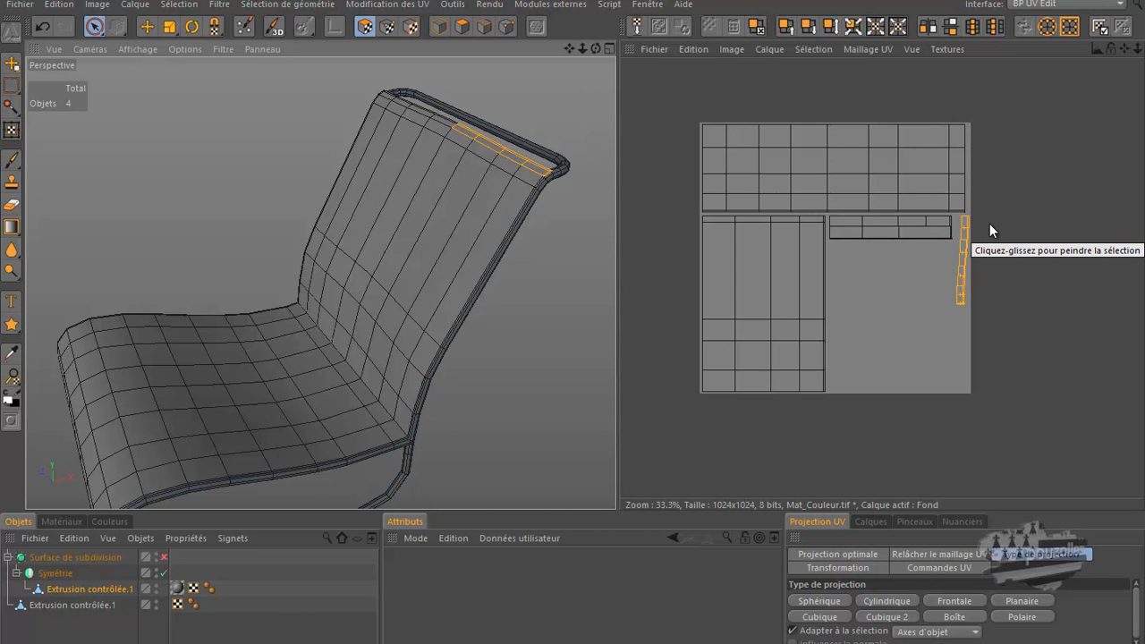
pyautogui.scroll(2, 963, 270)
pyautogui.scroll(1, 973, 269)
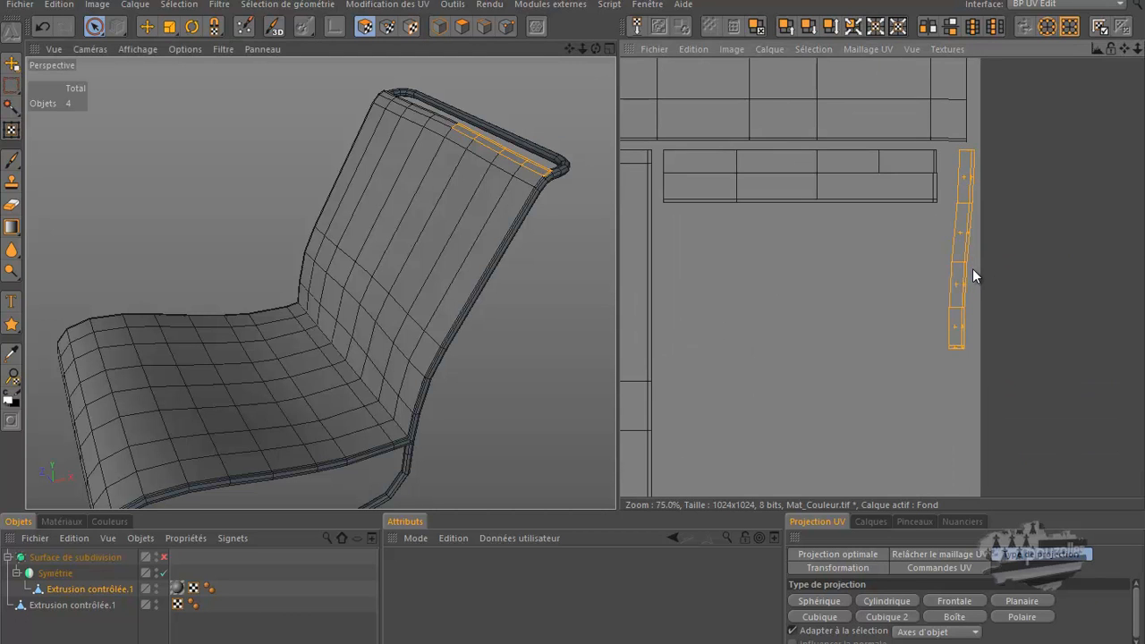
# Select the end polygons of the small horizontal UV strip to locate them on the seat's front edge.
pyautogui.click(937, 185)
pyautogui.keyDown('alt'); pyautogui.moveTo(501, 268); pyautogui.dragTo(475, 224); pyautogui.keyUp('alt')
pyautogui.moveTo(596, 48); pyautogui.dragTo(553, 81)
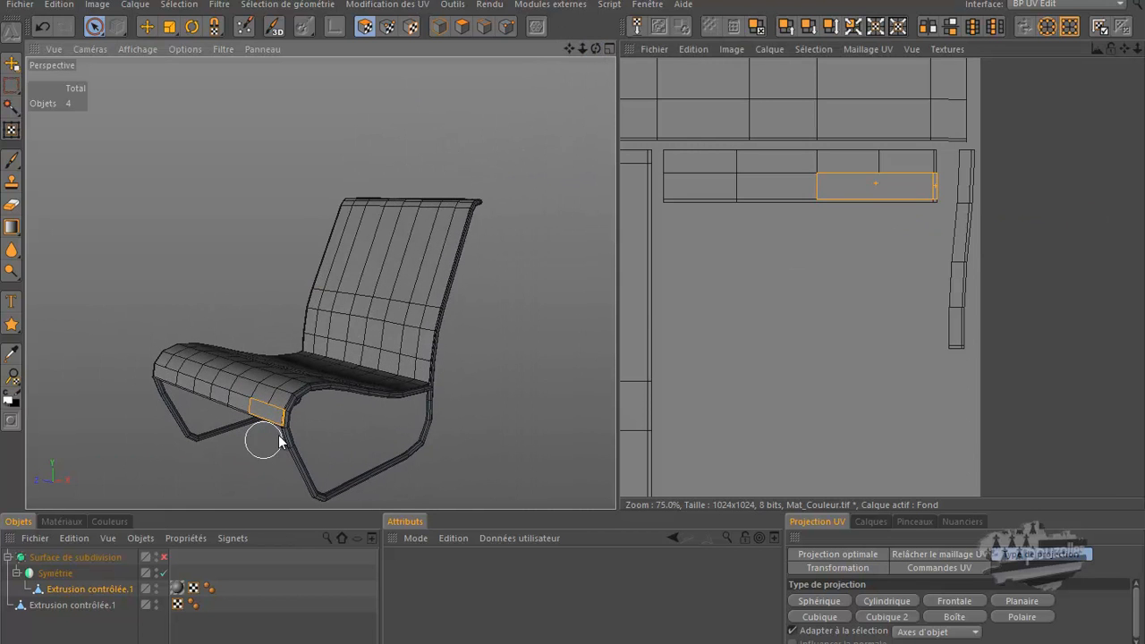
pyautogui.scroll(-4, 776, 317)
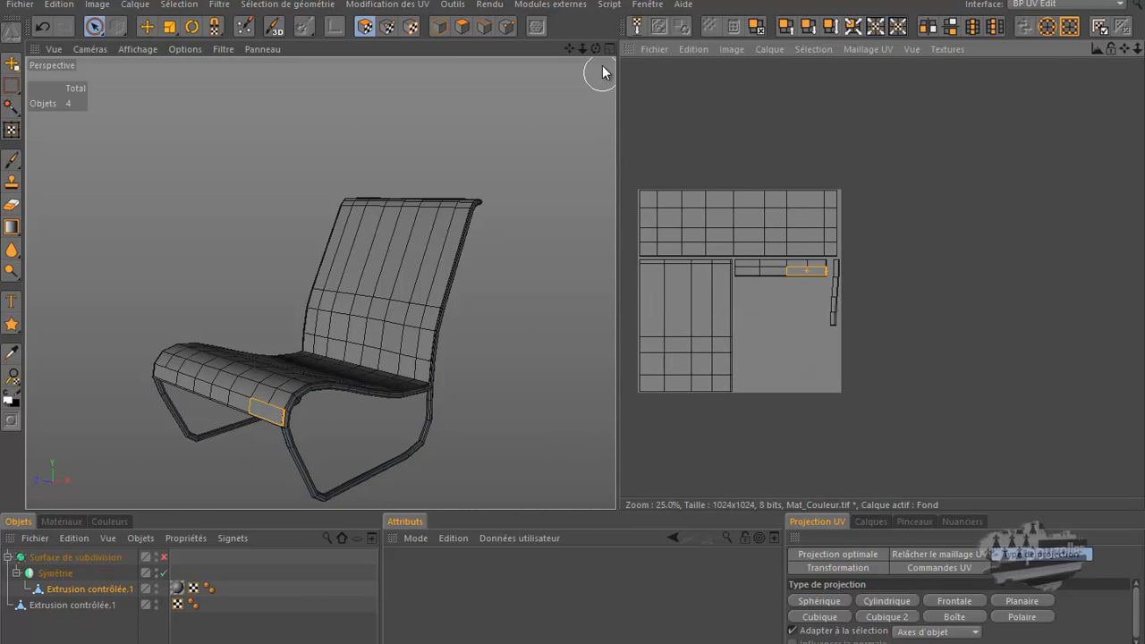
# Select all polygons of the backrest on the editable half of the chair in polygon mode.
pyautogui.moveTo(596, 47); pyautogui.dragTo(572, 323)
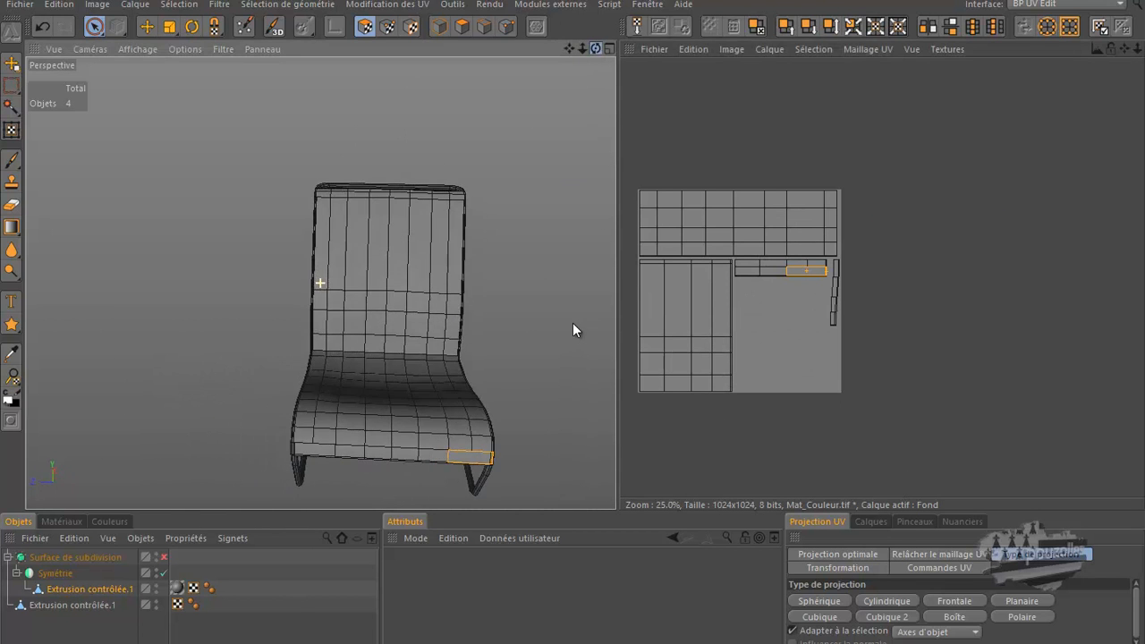
pyautogui.click(339, 199)
pyautogui.click(388, 199)
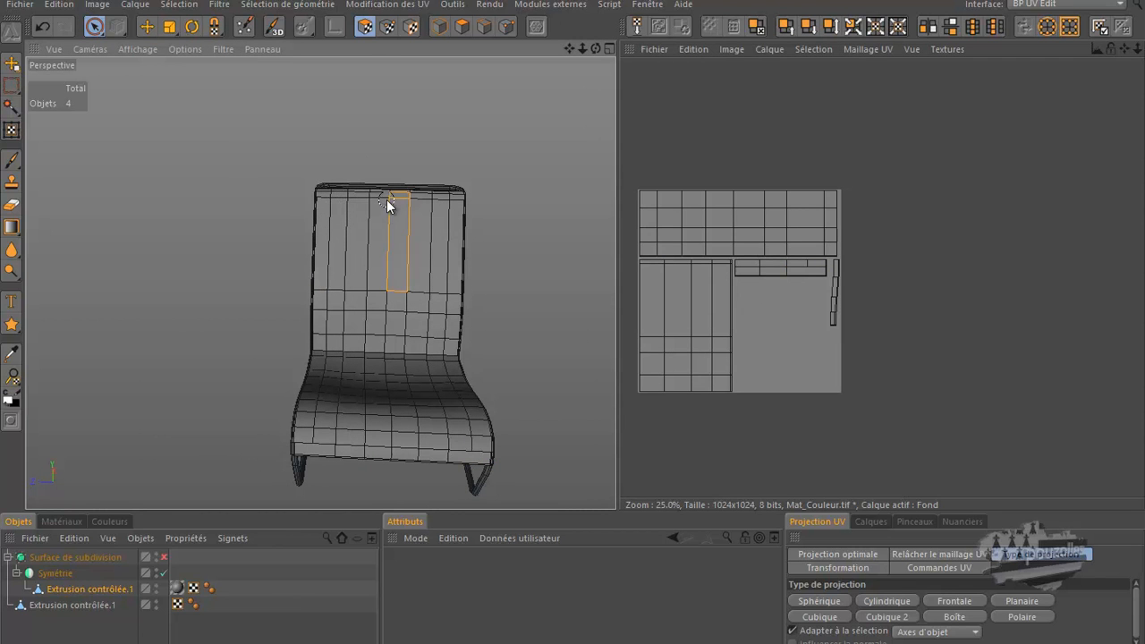
pyautogui.click(461, 26)
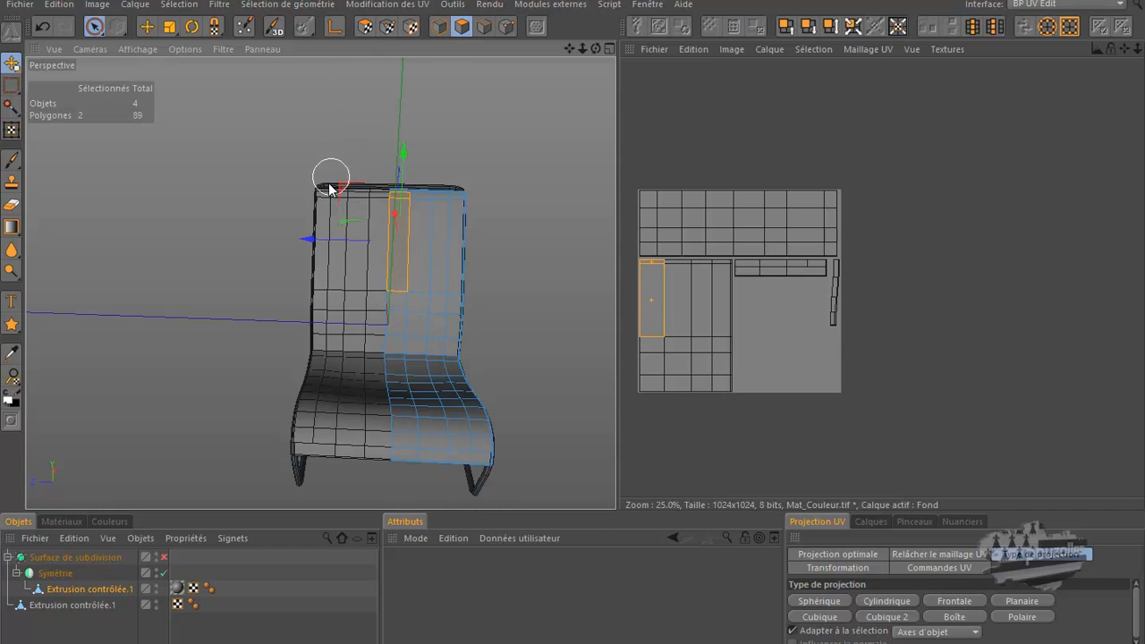
pyautogui.moveTo(417, 187)
pyautogui.mouseDown()
pyautogui.moveTo(413, 204)
pyautogui.moveTo(455, 205)
pyautogui.moveTo(452, 337)
pyautogui.mouseUp()
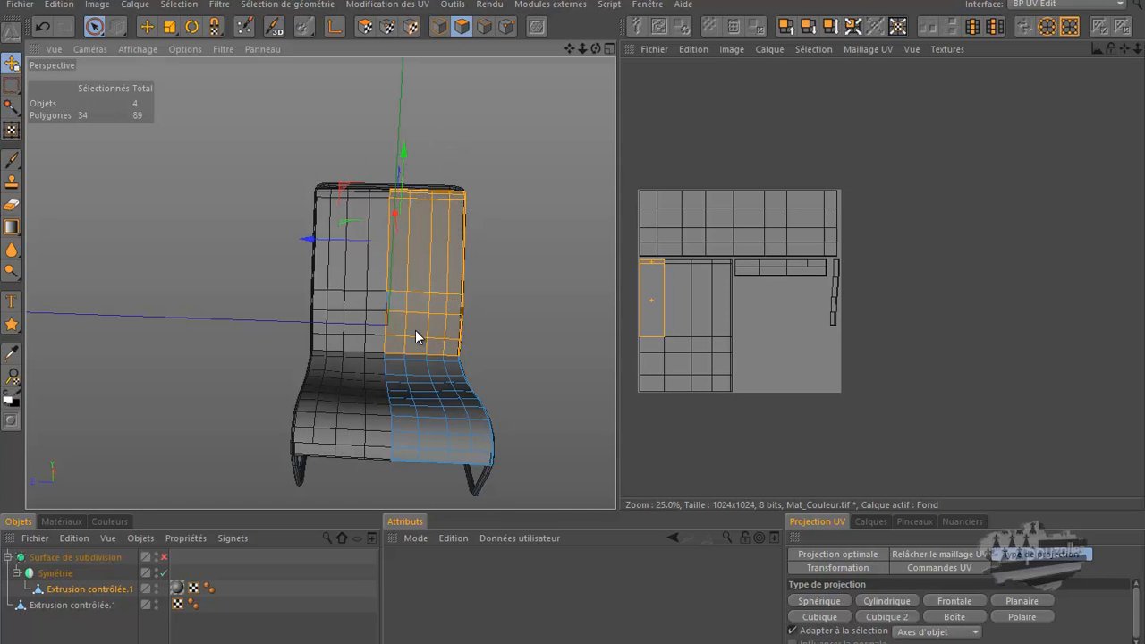
pyautogui.click(462, 268)
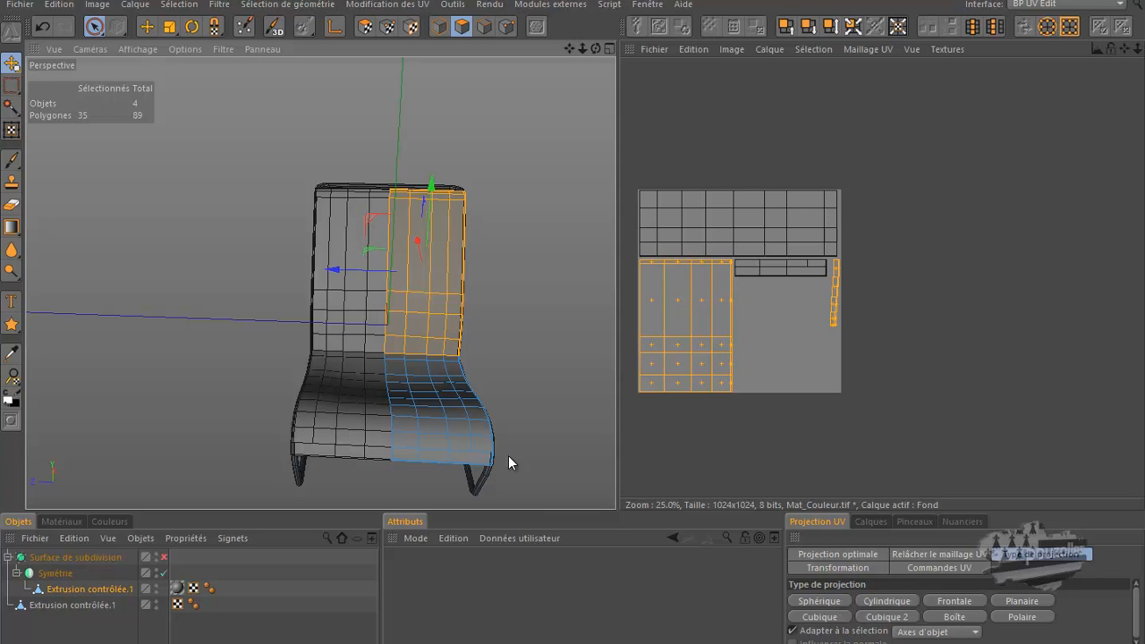
# Reproject the selected backrest UVs with the Frontale projection from the Droite view.
pyautogui.middleClick(467, 429)
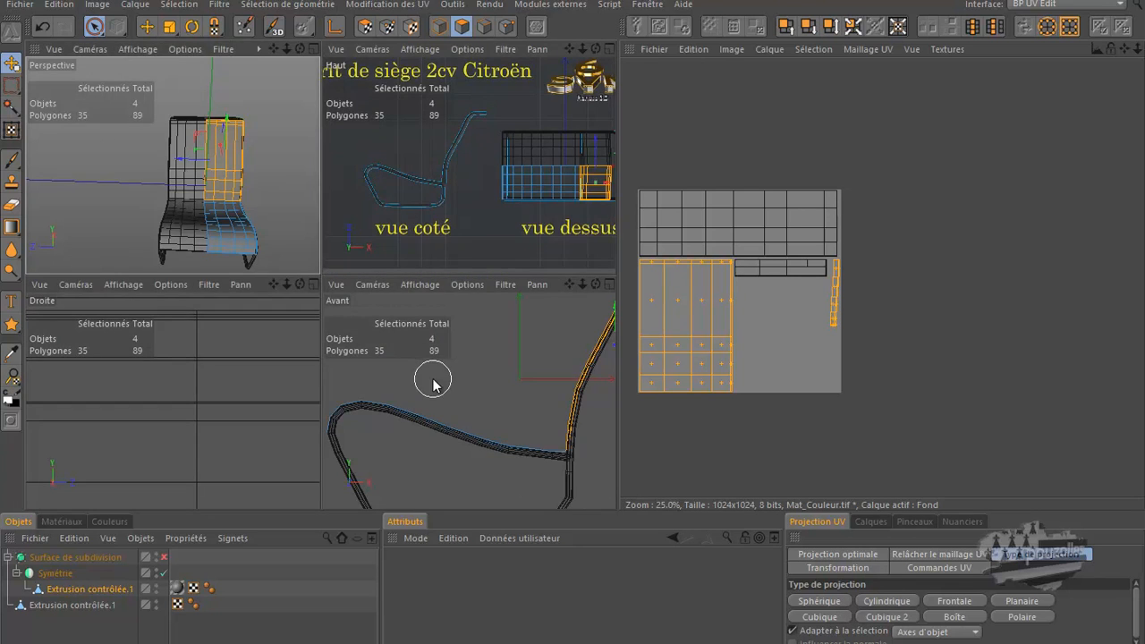
pyautogui.middleClick(248, 390)
pyautogui.scroll(-8, 271, 383)
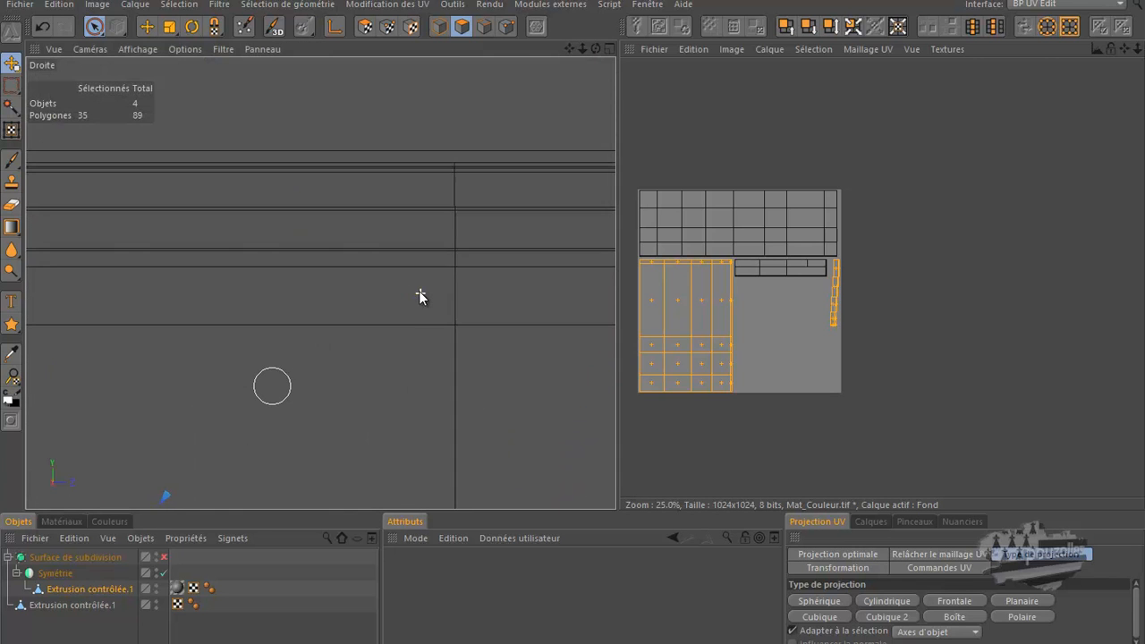
pyautogui.scroll(-5, 422, 257)
pyautogui.scroll(-5, 438, 166)
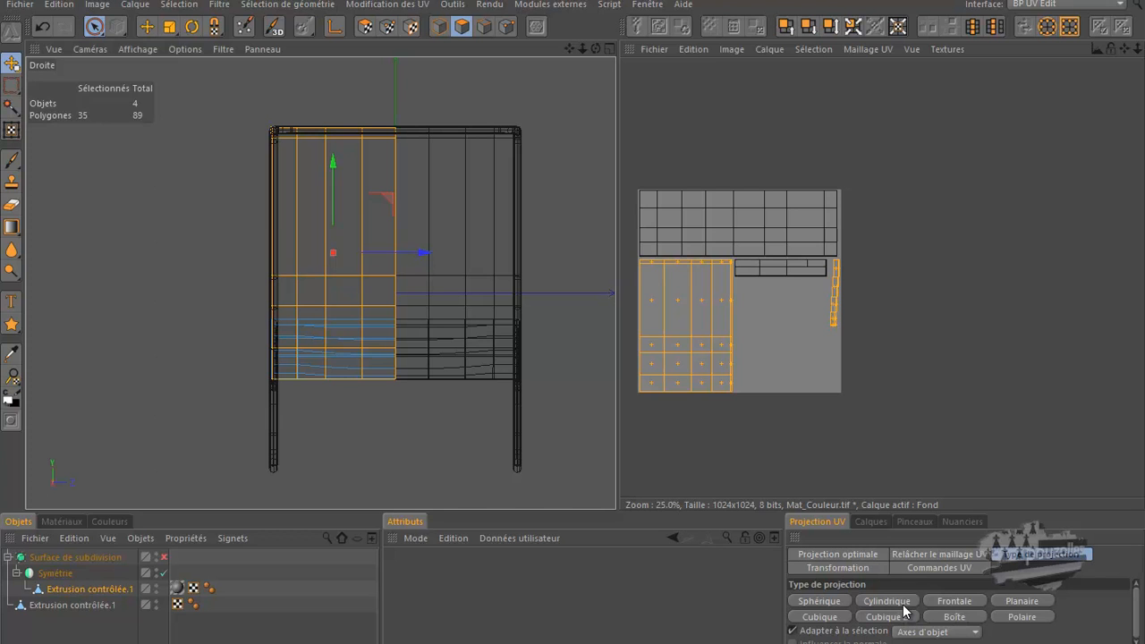
pyautogui.click(954, 602)
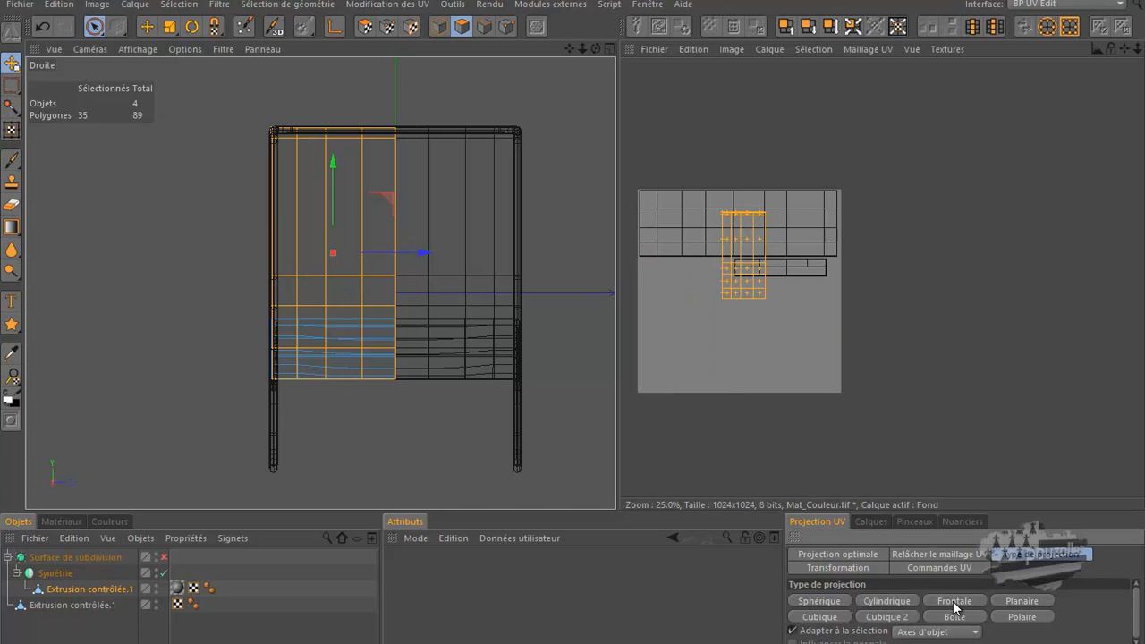
pyautogui.scroll(3, 763, 239)
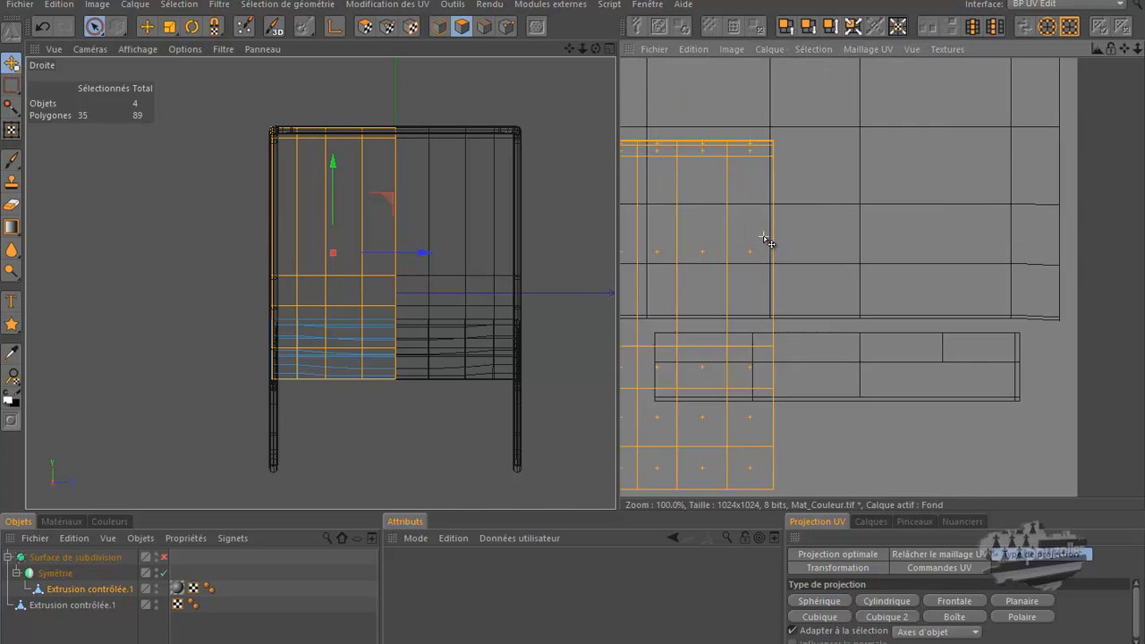
pyautogui.scroll(-1, 763, 237)
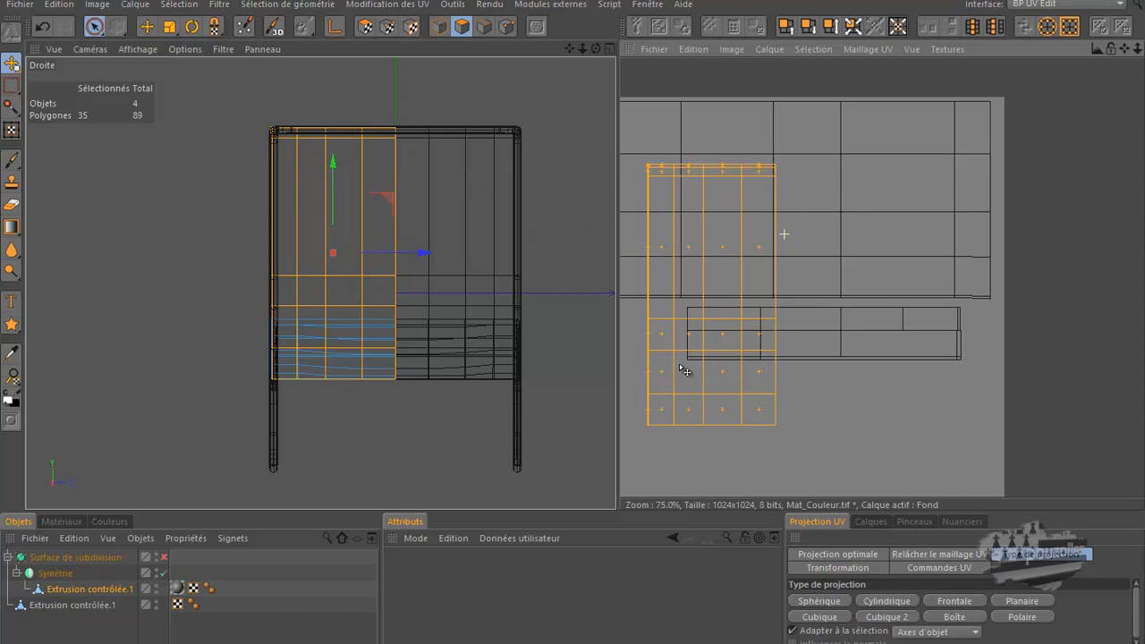
# Extend the polygon selection in the perspective view from the backrest to the entire editable half, including the seat.
pyautogui.middleClick(204, 232)
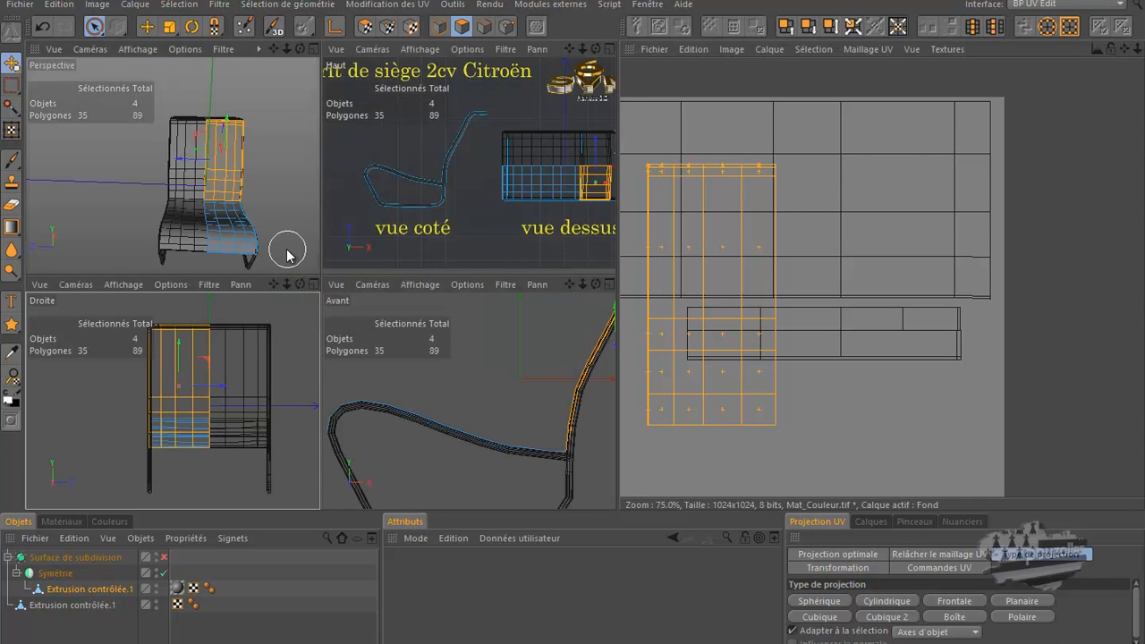
pyautogui.middleClick(288, 248)
pyautogui.click(486, 152)
pyautogui.moveTo(478, 169); pyautogui.dragTo(443, 203)
pyautogui.moveTo(449, 286)
pyautogui.mouseDown()
pyautogui.moveTo(467, 429)
pyautogui.moveTo(486, 439)
pyautogui.mouseUp()
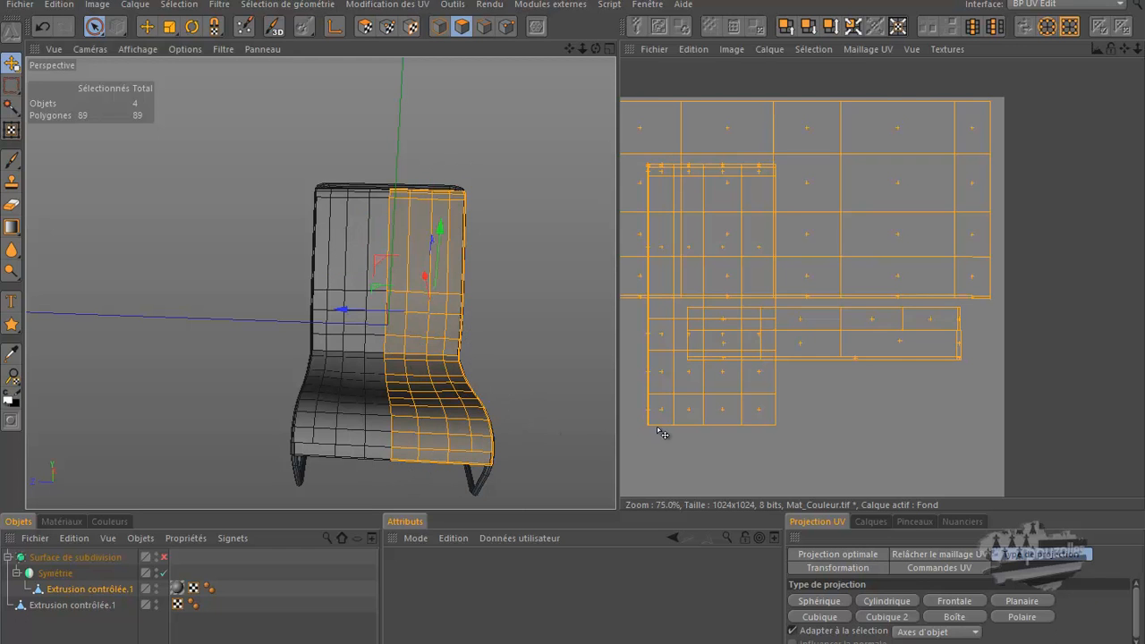
pyautogui.scroll(-1, 1014, 421)
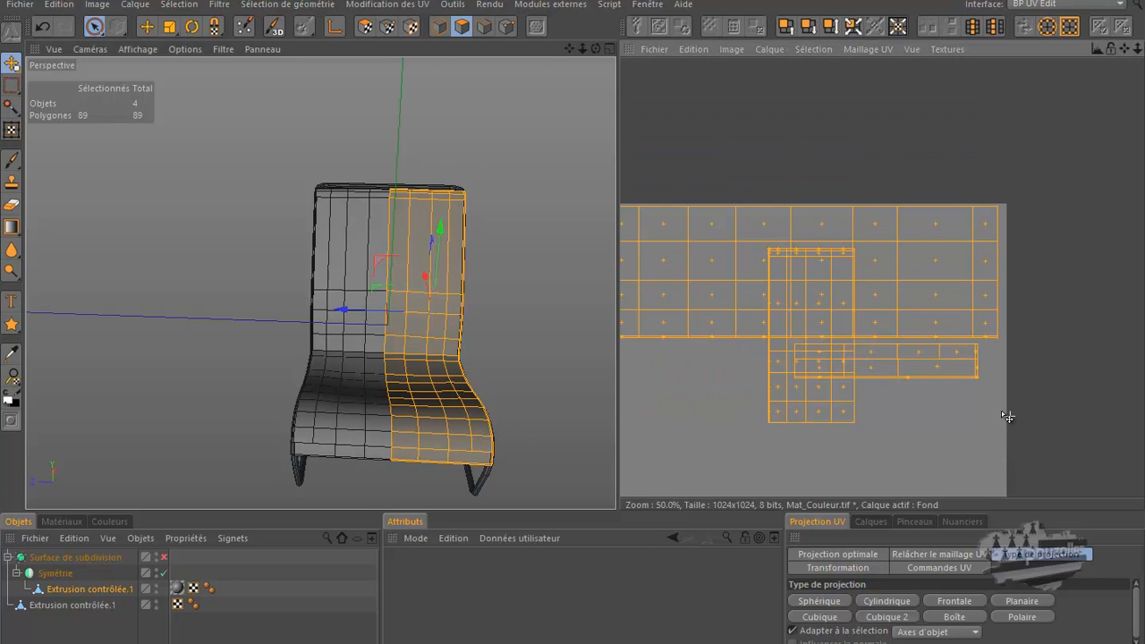
# Examine the options of Relâcher le maillage UV and Projection optimale.
pyautogui.click(938, 553)
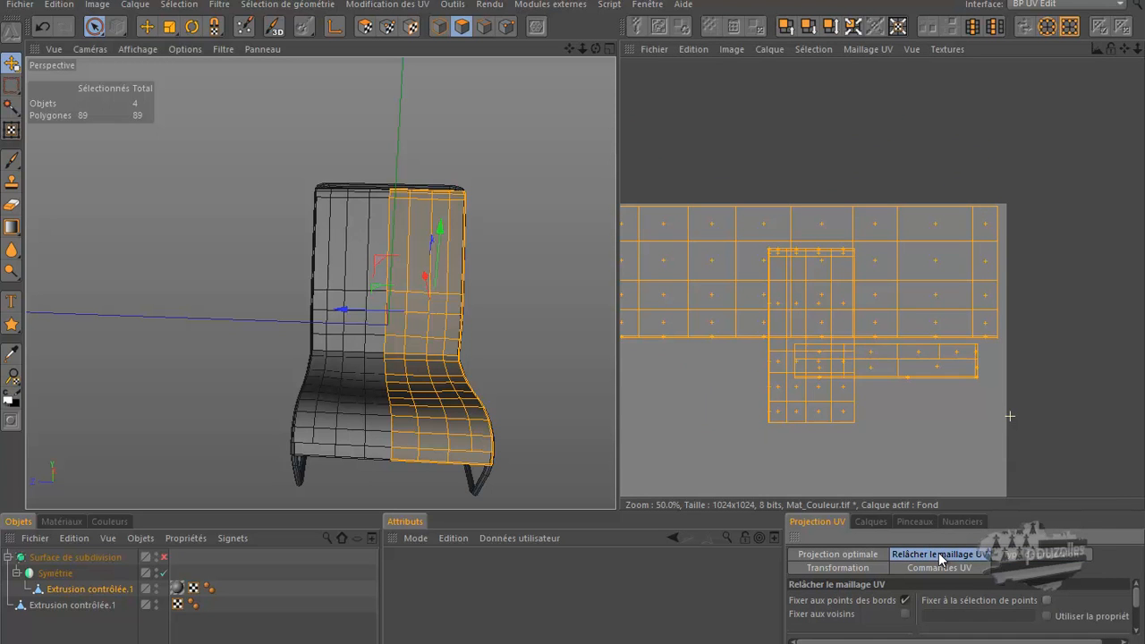
pyautogui.click(860, 557)
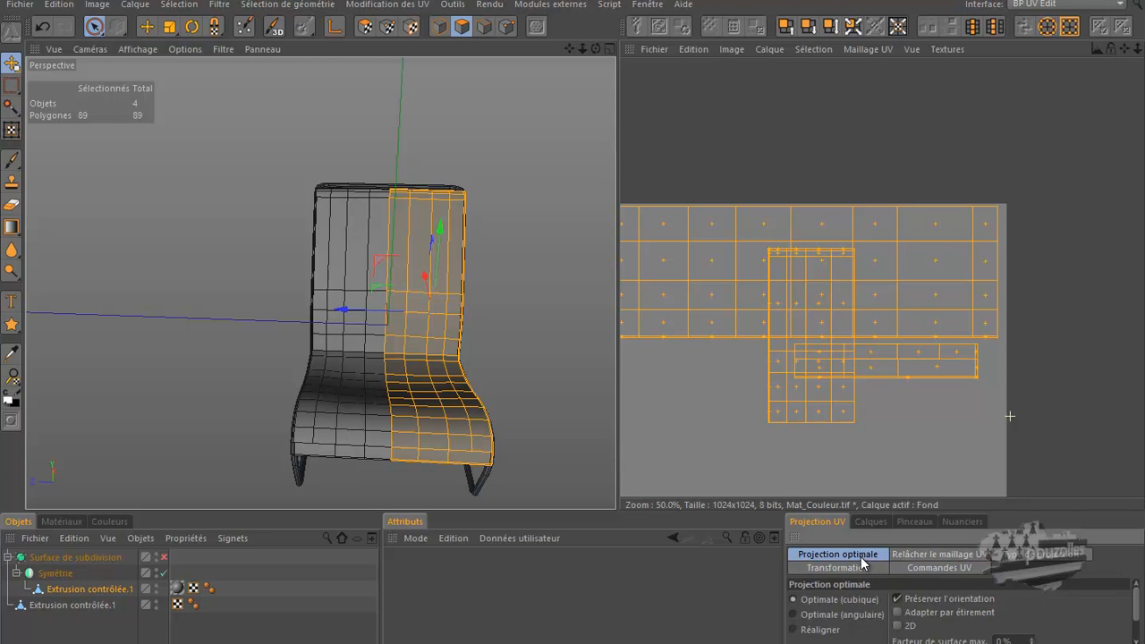
pyautogui.click(928, 557)
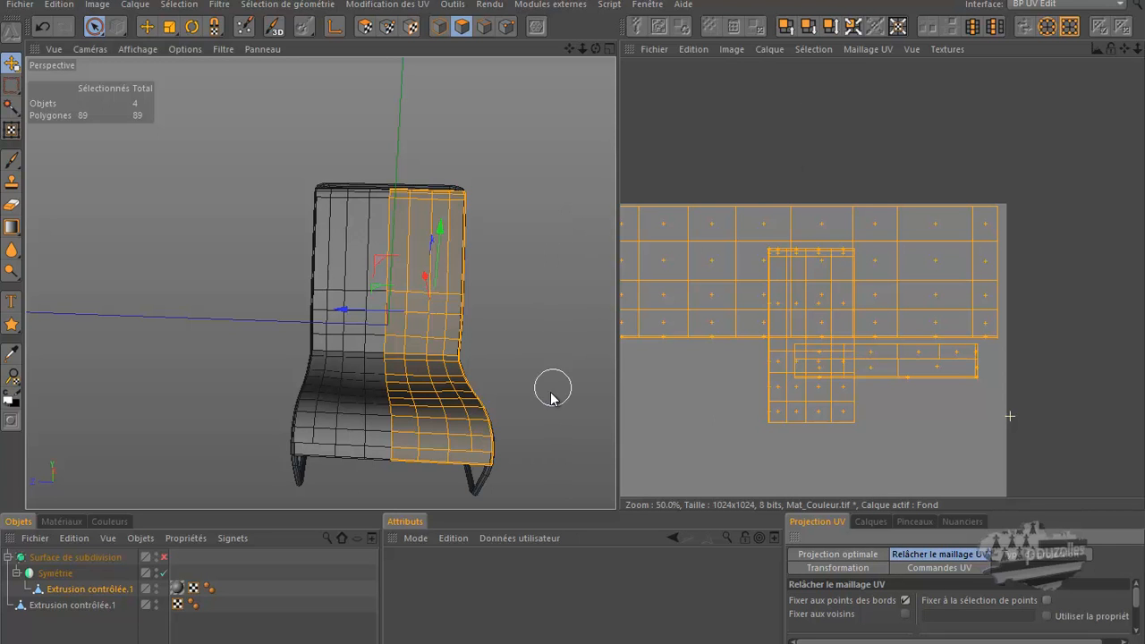
# Remove the seat polygons from the selection, keeping only those of the backrest.
pyautogui.scroll(1, 780, 446)
pyautogui.moveTo(483, 322); pyautogui.dragTo(447, 333)
pyautogui.moveTo(396, 307)
pyautogui.mouseDown()
pyautogui.moveTo(396, 210)
pyautogui.moveTo(439, 194)
pyautogui.moveTo(455, 306)
pyautogui.mouseUp()
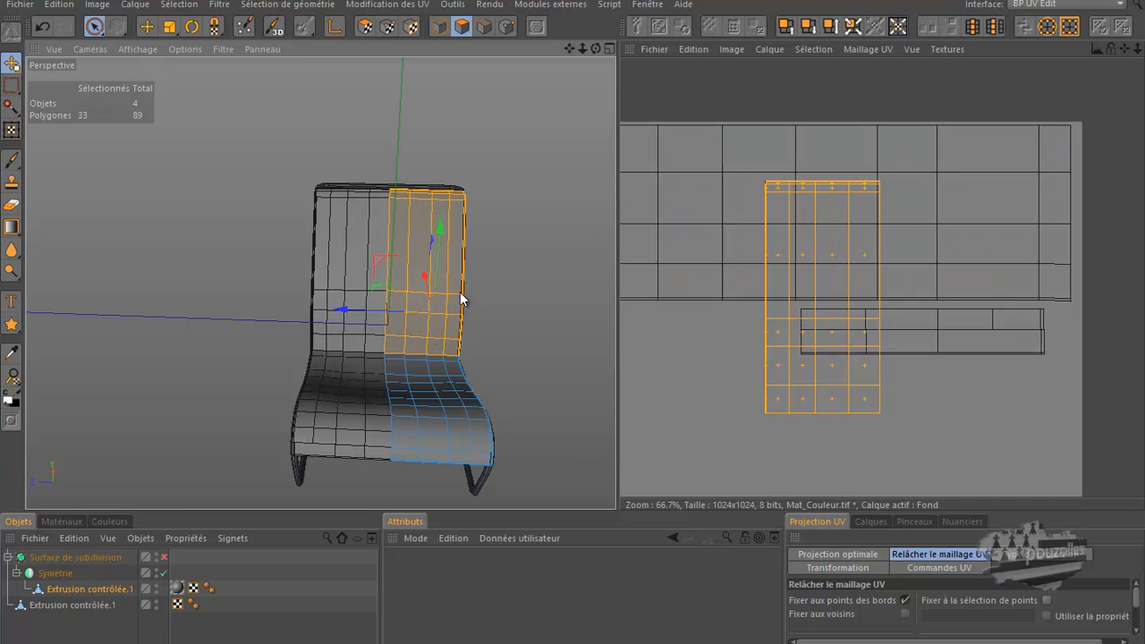
# Switch to UV polygon editing and move the backrest's UV island outside the texture square, to its right.
pyautogui.scroll(-3, 796, 289)
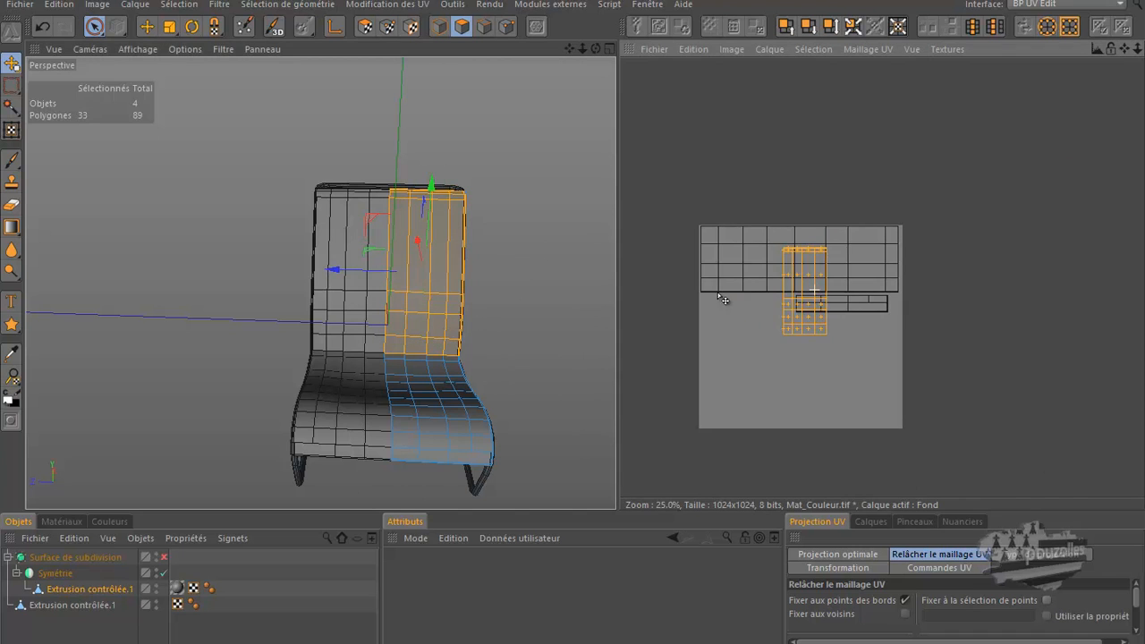
pyautogui.scroll(1, 734, 300)
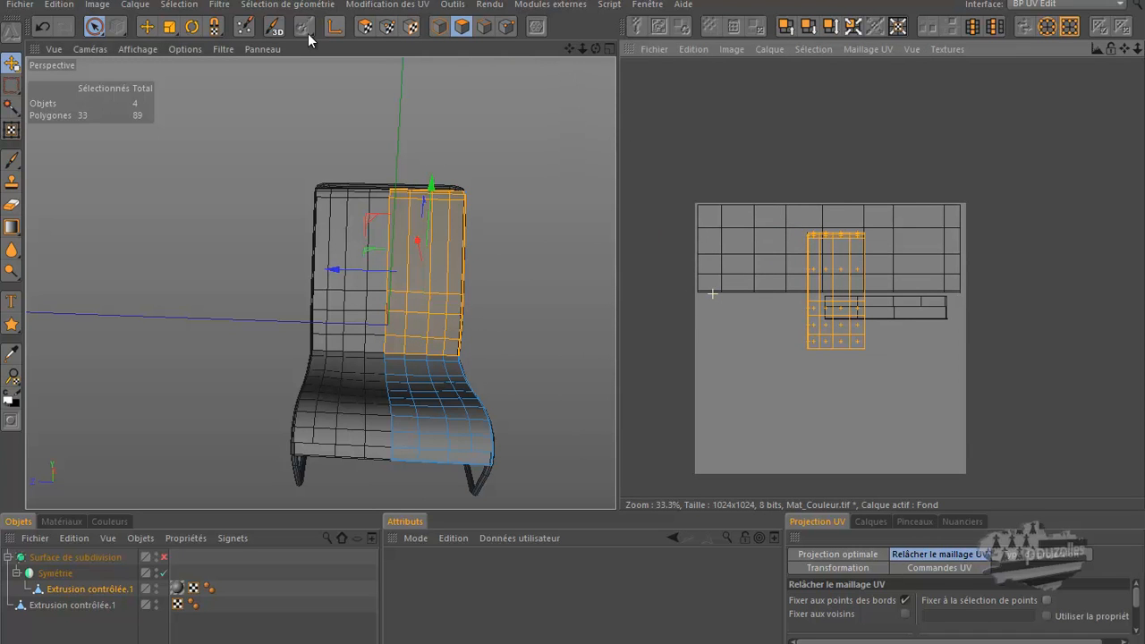
pyautogui.click(147, 27)
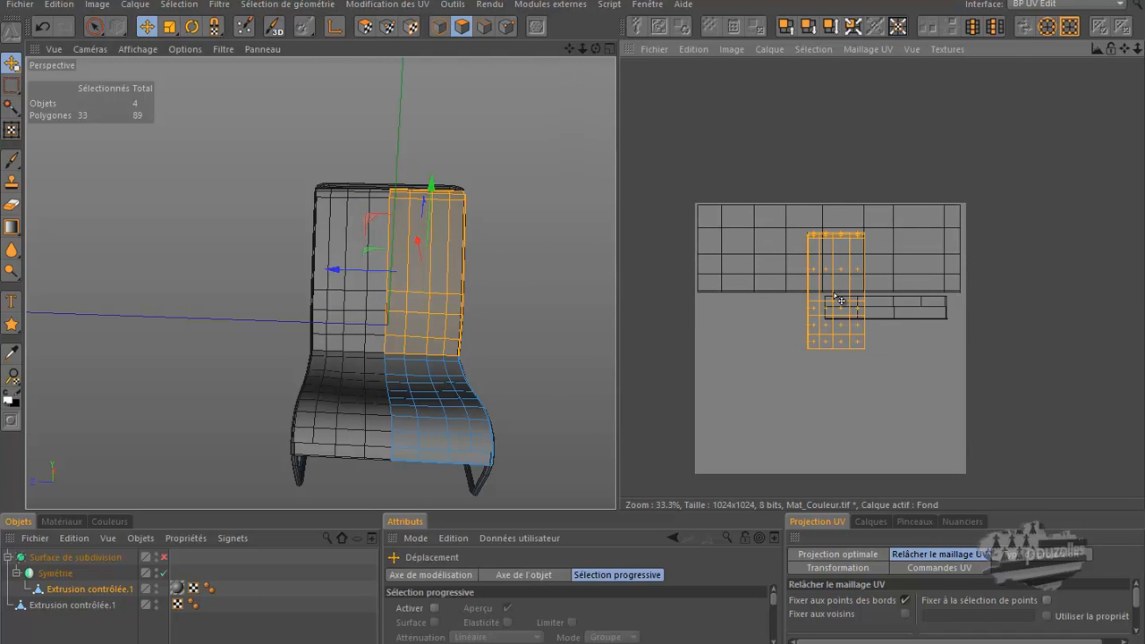
pyautogui.click(872, 302)
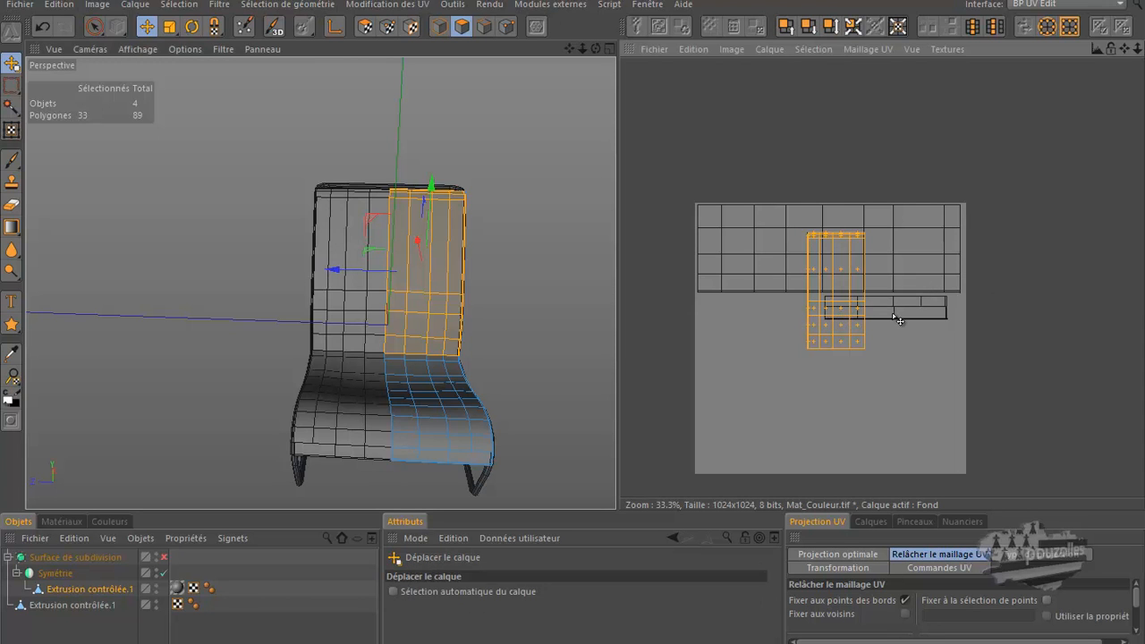
pyautogui.click(365, 26)
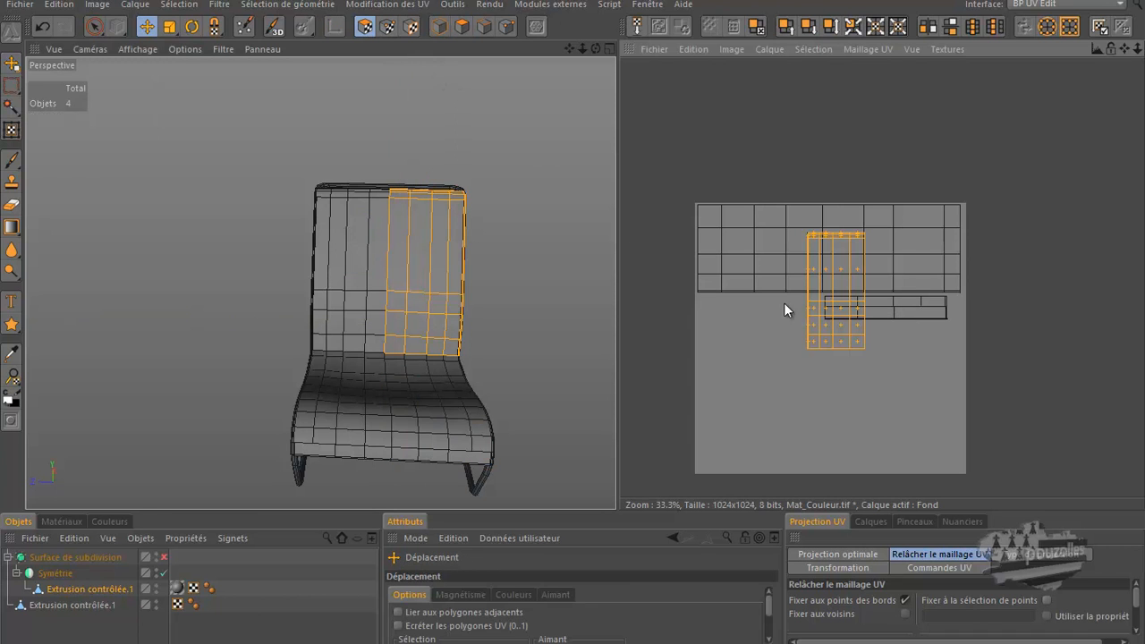
pyautogui.moveTo(842, 313); pyautogui.dragTo(1064, 284)
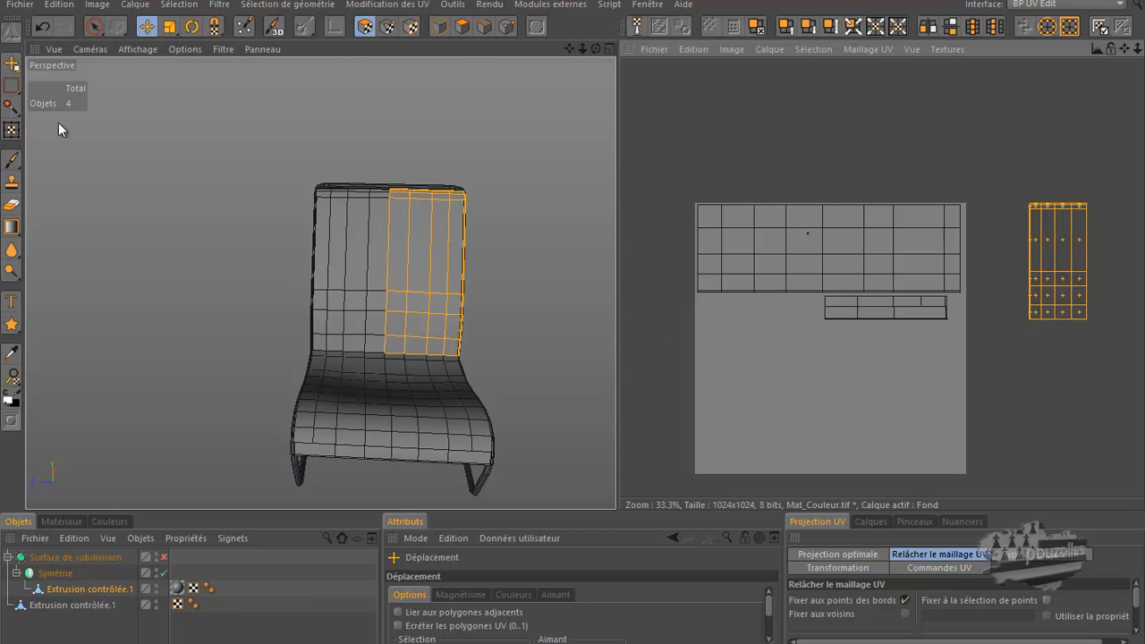
# Select all the seat polygons on the editable half with the live selection brush.
pyautogui.click(95, 26)
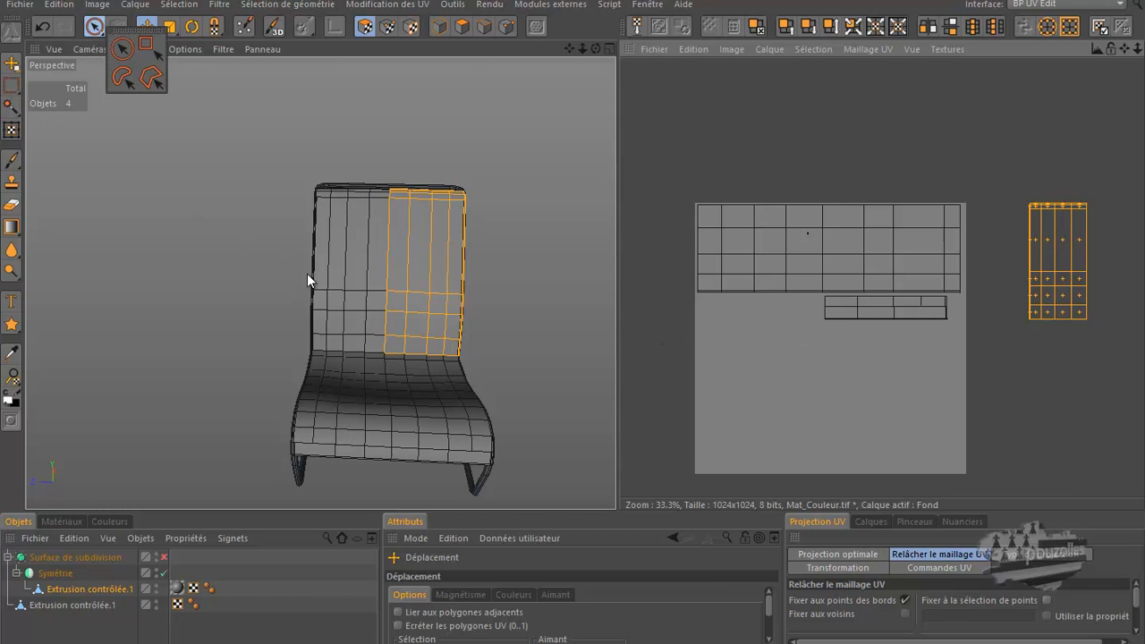
pyautogui.click(122, 50)
pyautogui.click(374, 391)
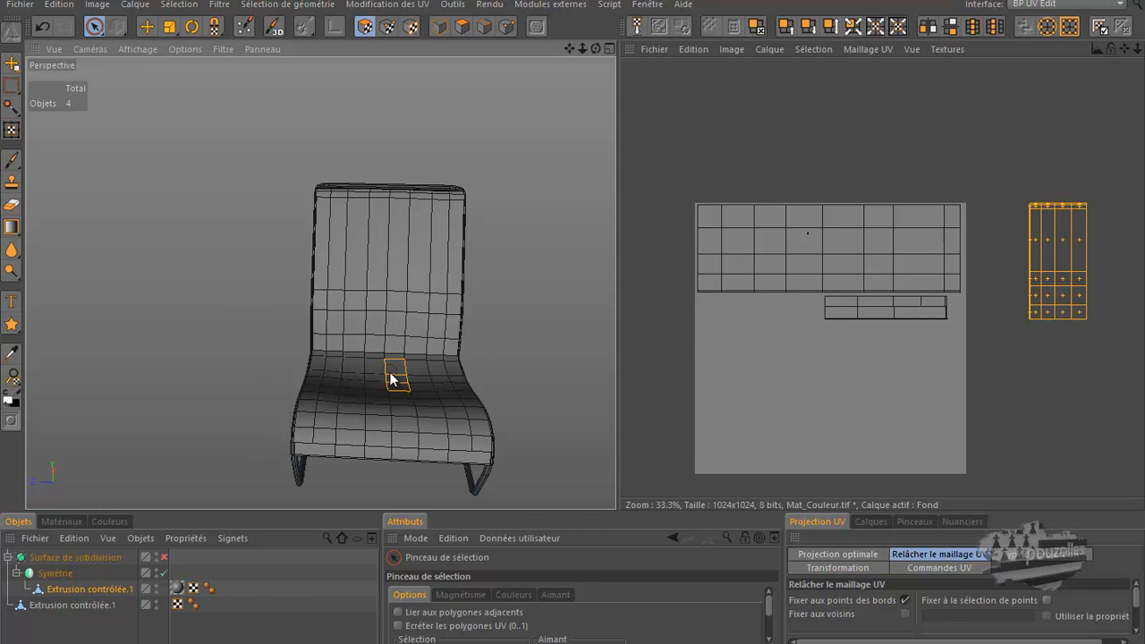
pyautogui.moveTo(407, 374); pyautogui.dragTo(477, 411)
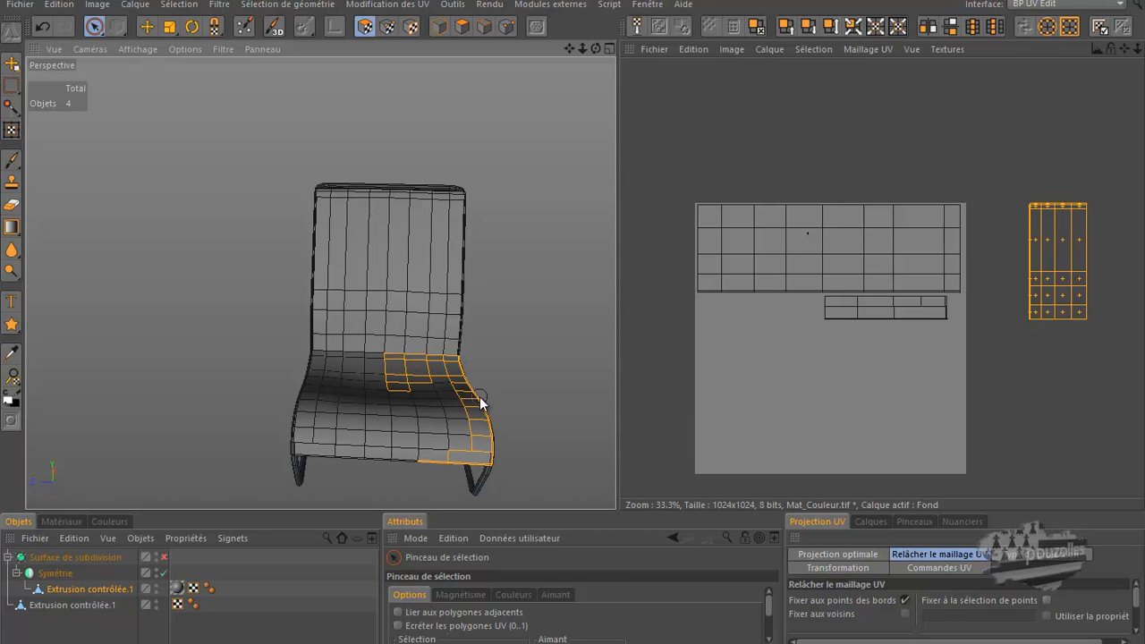
pyautogui.moveTo(417, 445)
pyautogui.mouseDown()
pyautogui.moveTo(404, 397)
pyautogui.moveTo(443, 390)
pyautogui.mouseUp()
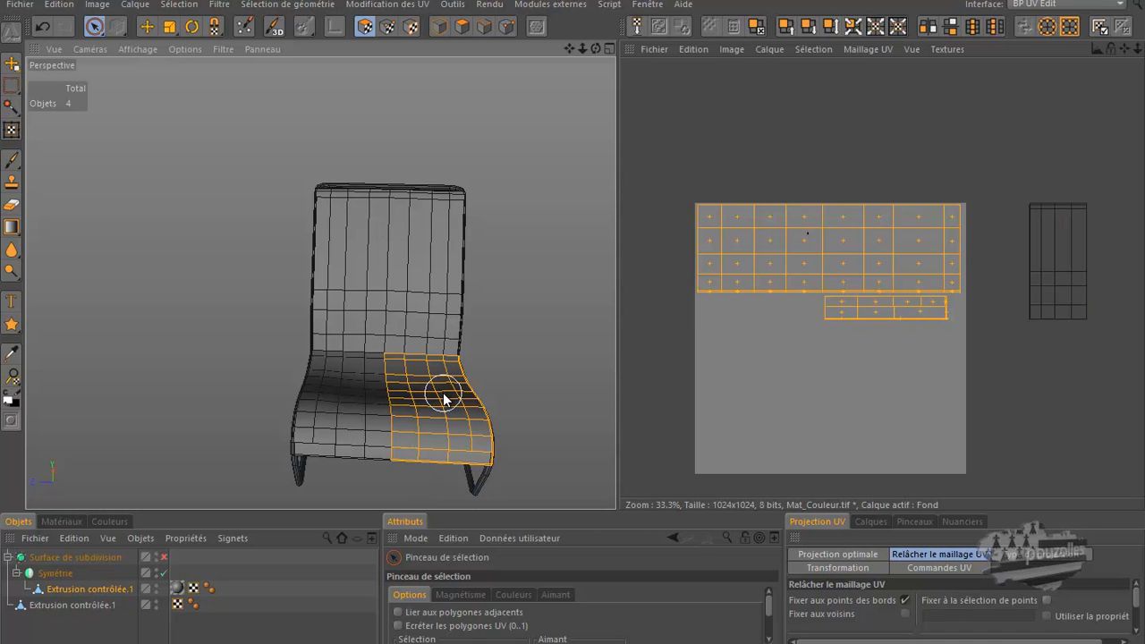
# Reproject the seat UVs with the Frontale projection from the Haut view and move the island to the texture's upper middle.
pyautogui.middleClick(543, 301)
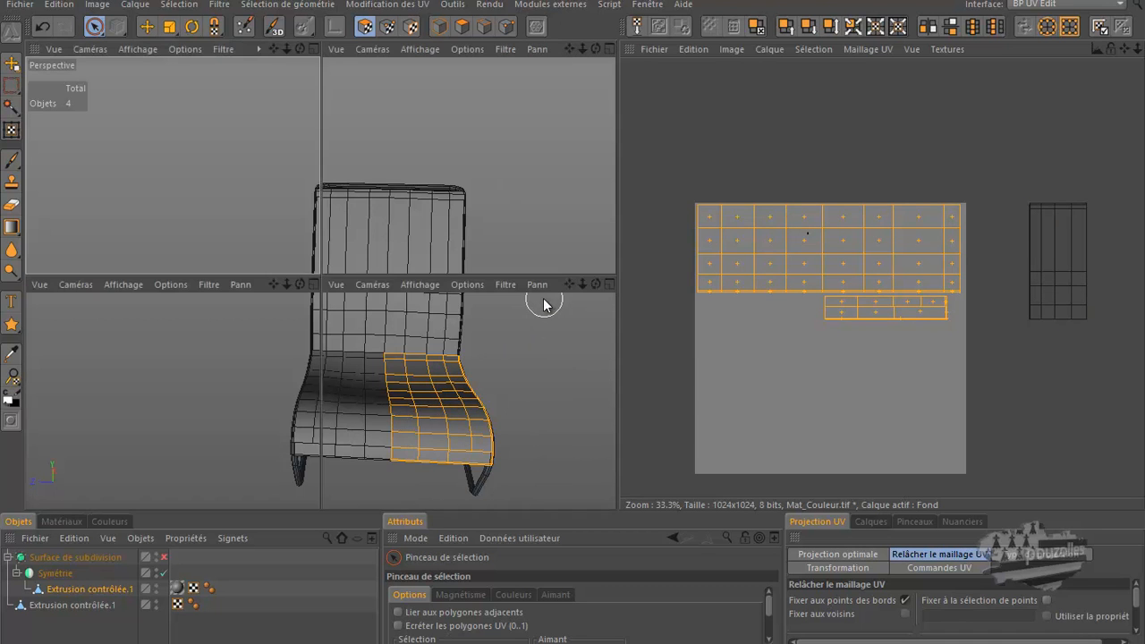
pyautogui.middleClick(474, 225)
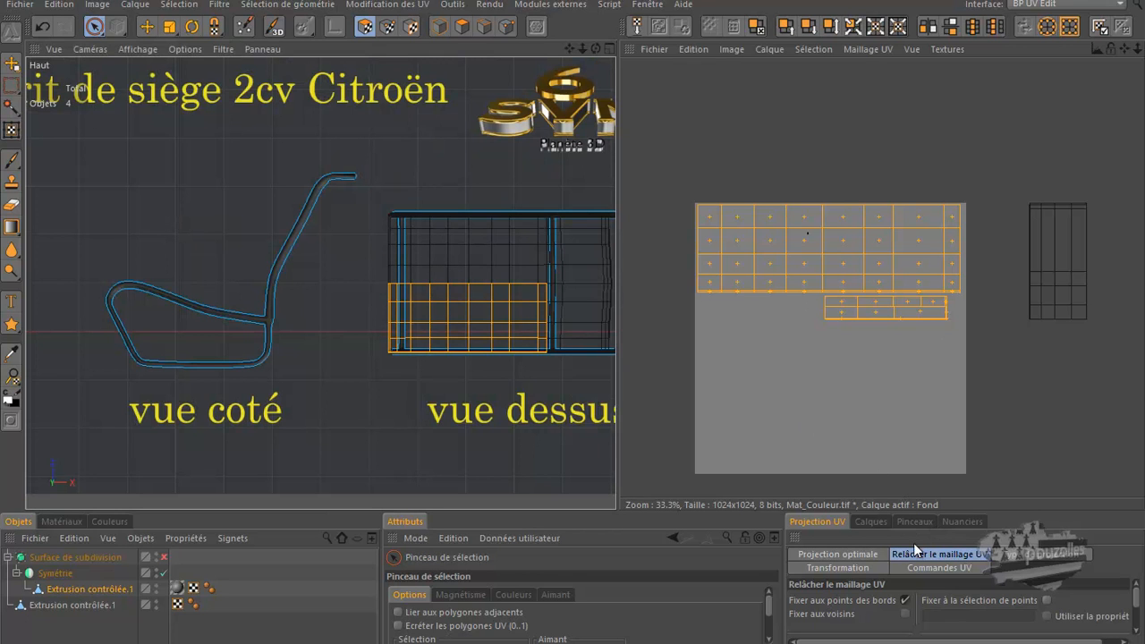
pyautogui.click(1038, 554)
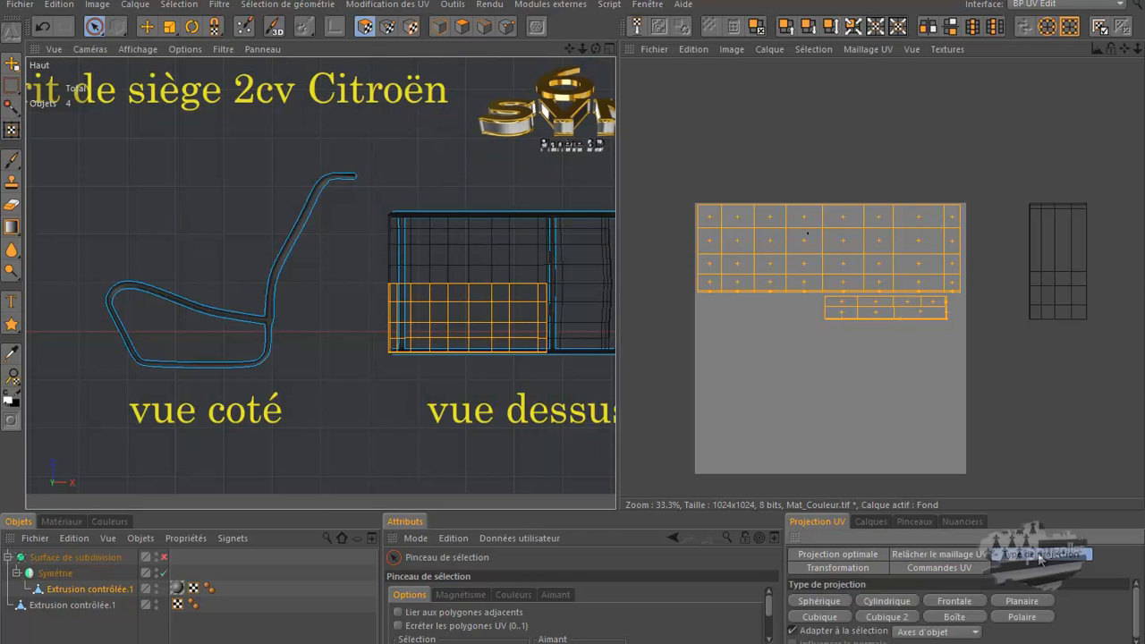
pyautogui.click(956, 602)
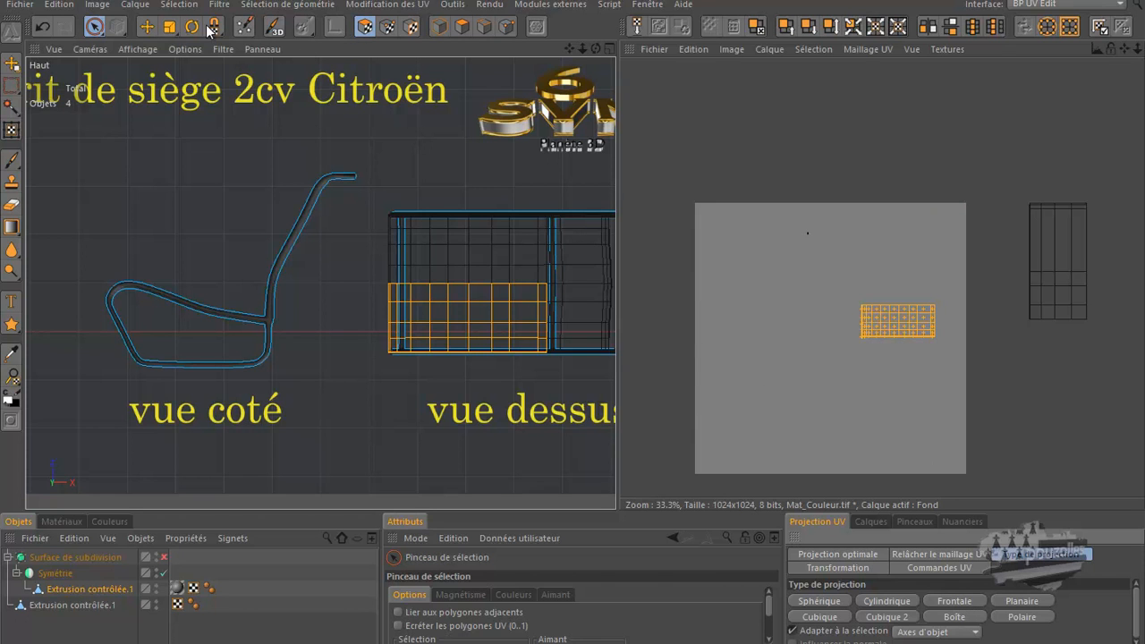
pyautogui.click(146, 26)
pyautogui.moveTo(894, 319); pyautogui.dragTo(808, 258)
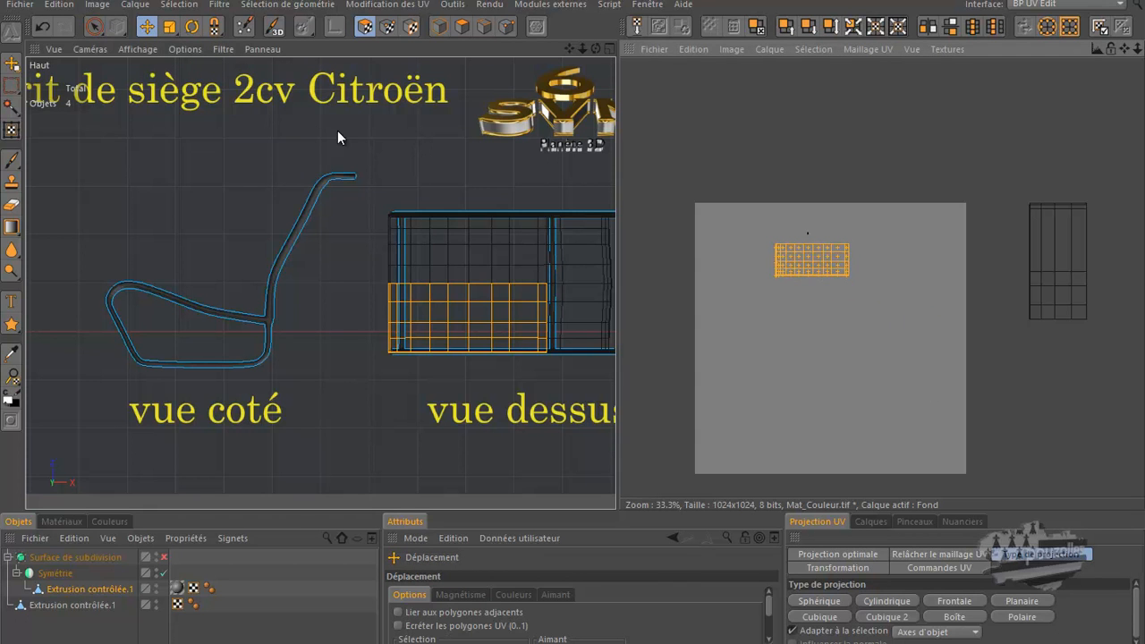
# Select all polygons of the backrest's UV island and move it onto the texture square, below and slightly left of the seat island.
pyautogui.click(94, 27)
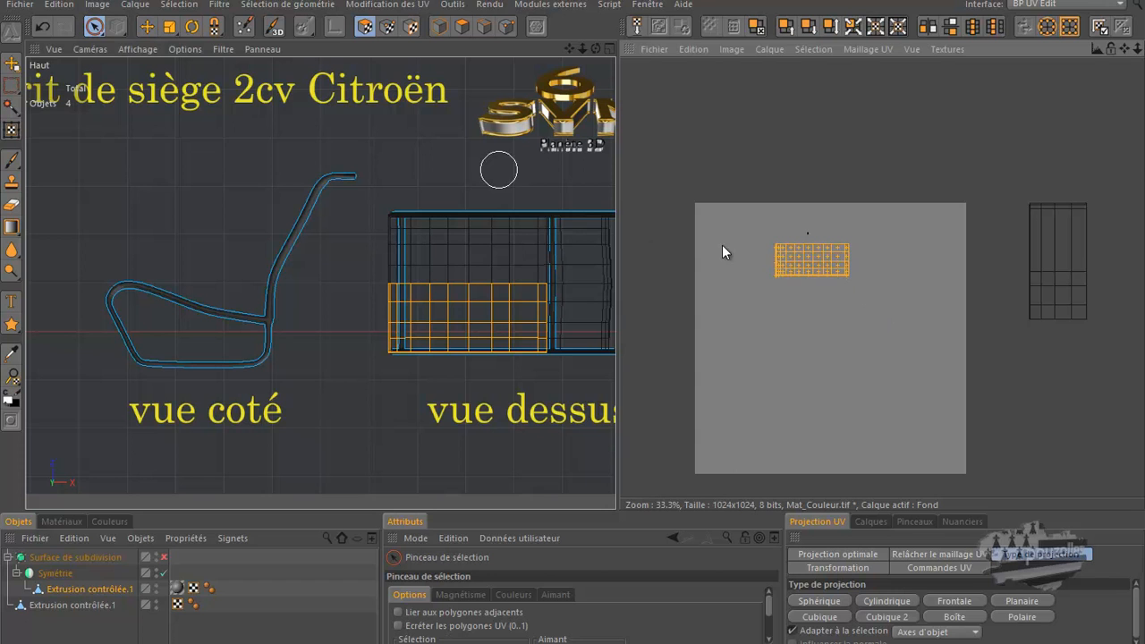
pyautogui.click(1093, 212)
pyautogui.moveTo(1093, 212)
pyautogui.mouseDown()
pyautogui.moveTo(1039, 208)
pyautogui.moveTo(1034, 315)
pyautogui.mouseUp()
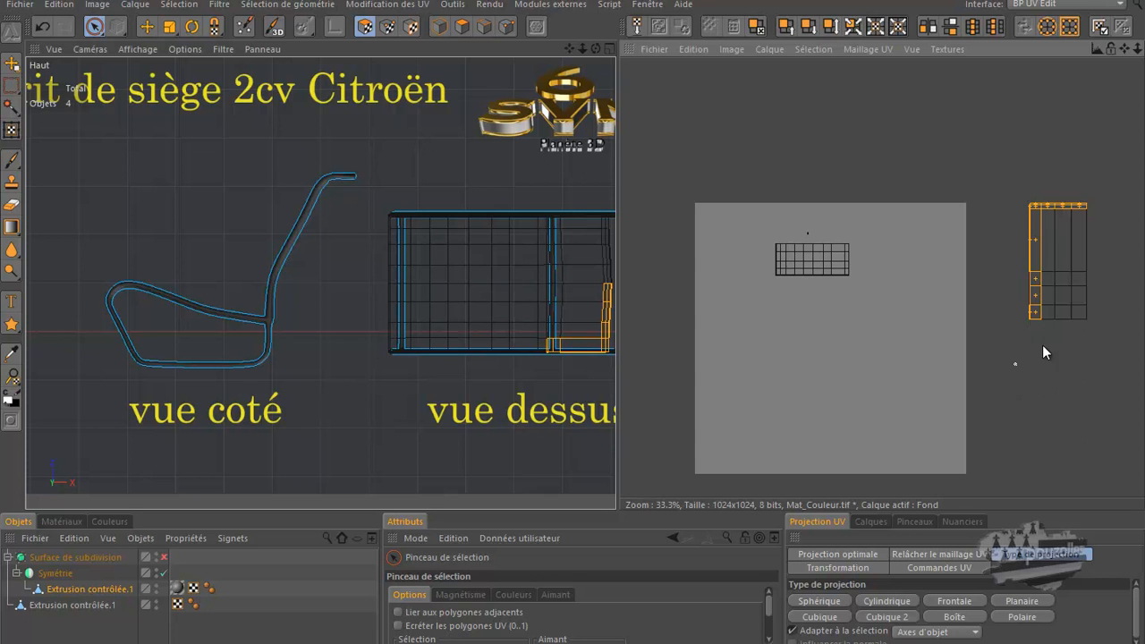
pyautogui.moveTo(1038, 313)
pyautogui.mouseDown()
pyautogui.moveTo(1078, 309)
pyautogui.moveTo(1046, 263)
pyautogui.moveTo(1085, 199)
pyautogui.moveTo(1097, 250)
pyautogui.moveTo(1078, 291)
pyautogui.mouseUp()
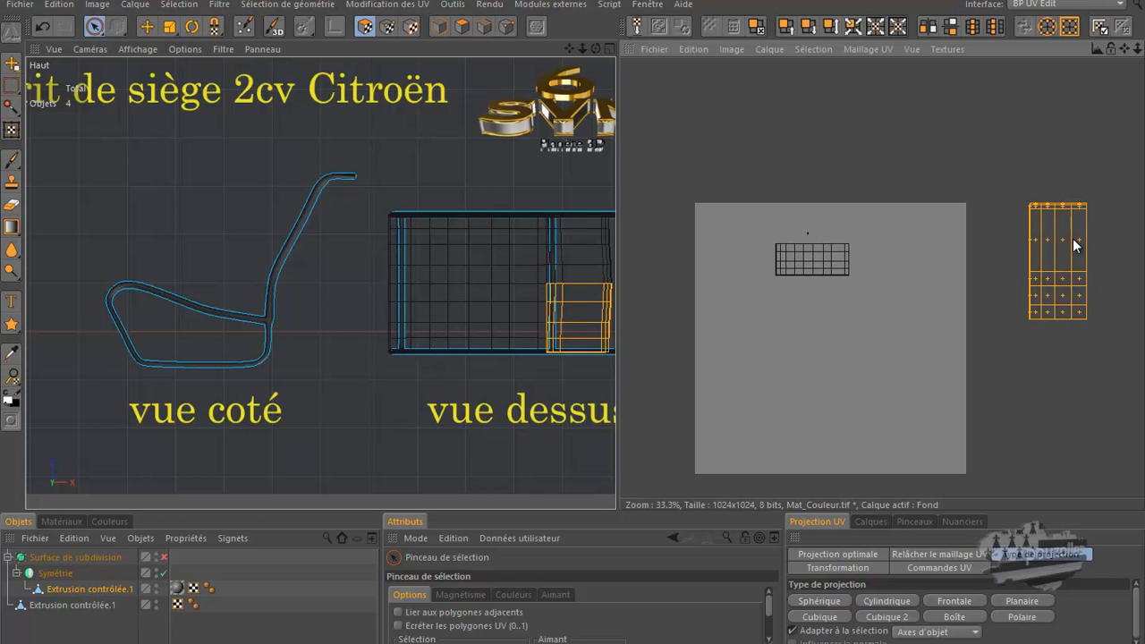
pyautogui.click(146, 26)
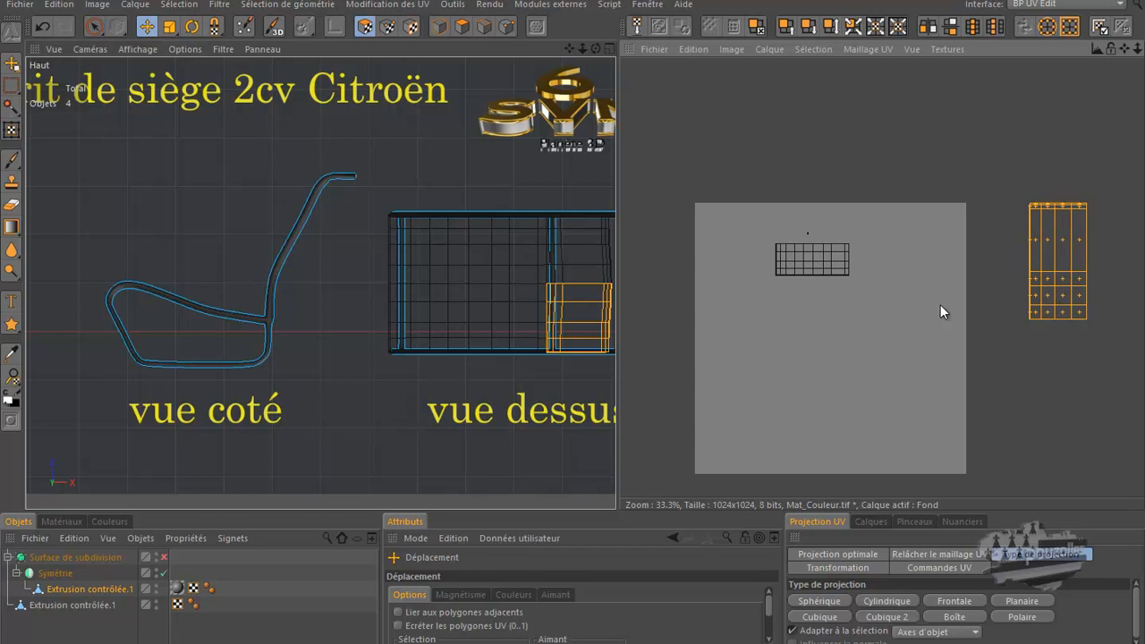
pyautogui.moveTo(1057, 276); pyautogui.dragTo(773, 389)
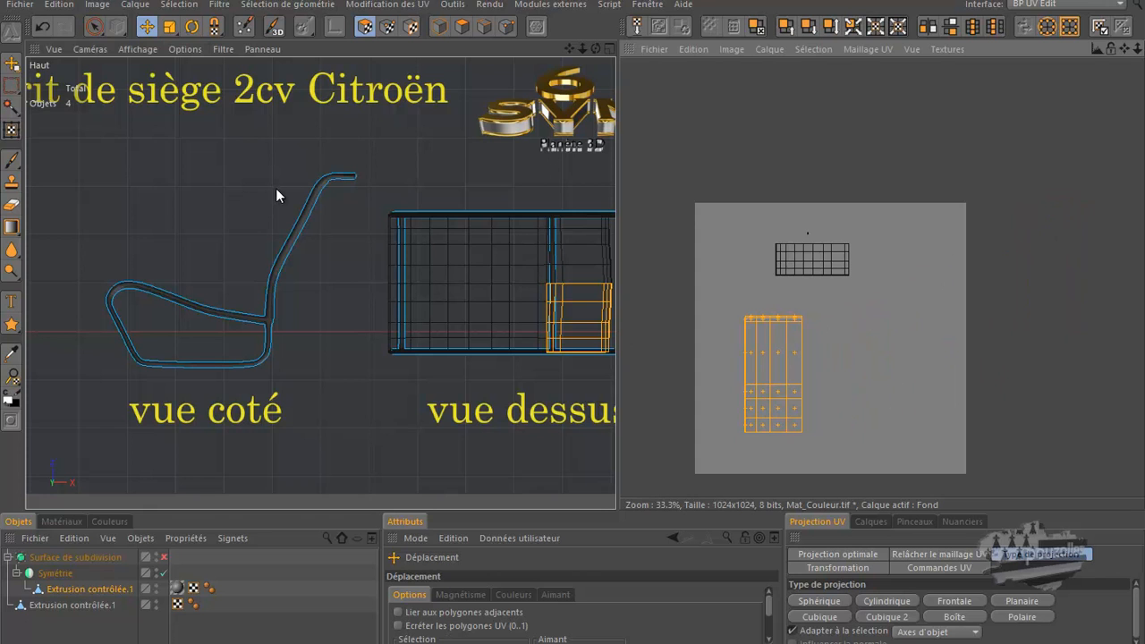
# Reduce the live selection brush to a size of 23.
pyautogui.click(94, 26)
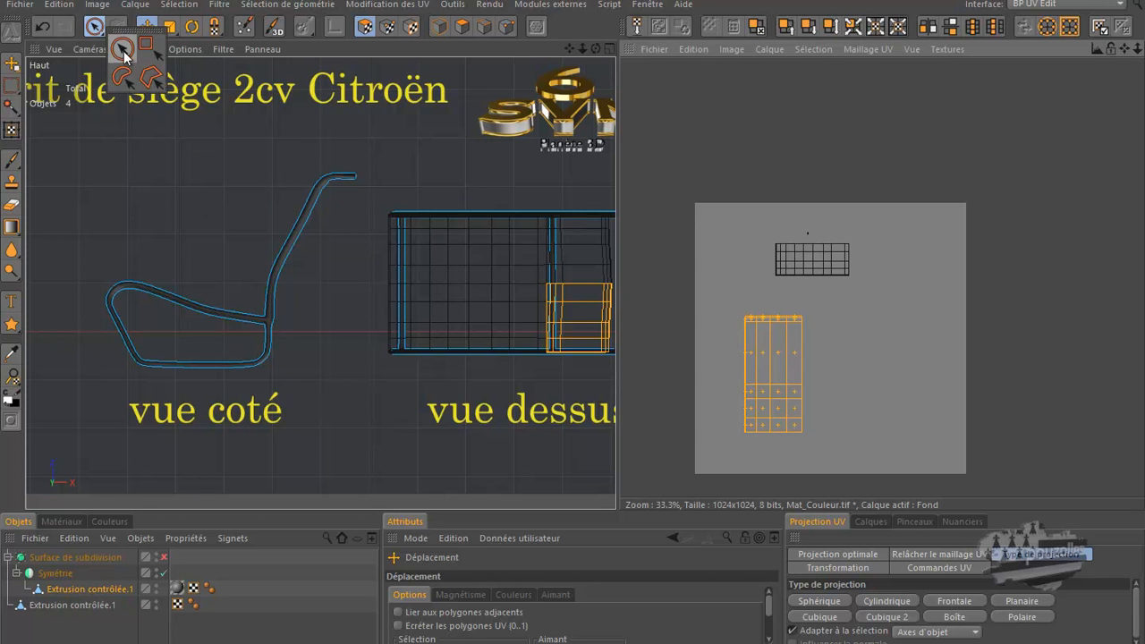
pyautogui.click(125, 52)
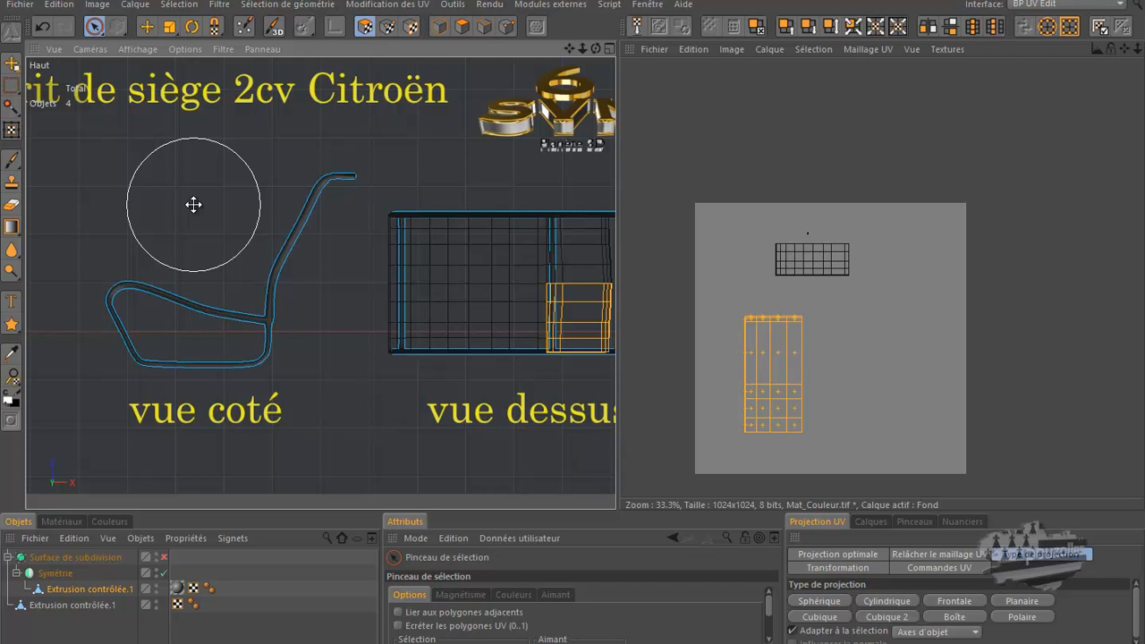
pyautogui.moveTo(194, 205)
pyautogui.mouseDown(button='middle')
pyautogui.moveTo(212, 205)
pyautogui.moveTo(167, 221)
pyautogui.mouseUp(button='middle')
pyautogui.scroll(3, 763, 368)
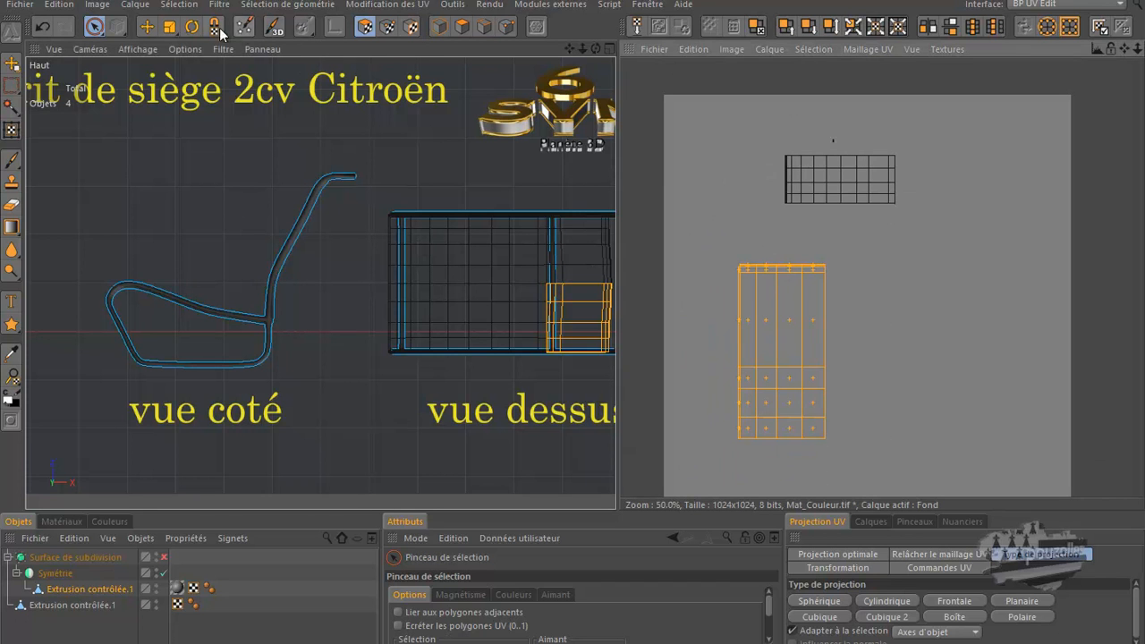
pyautogui.click(169, 26)
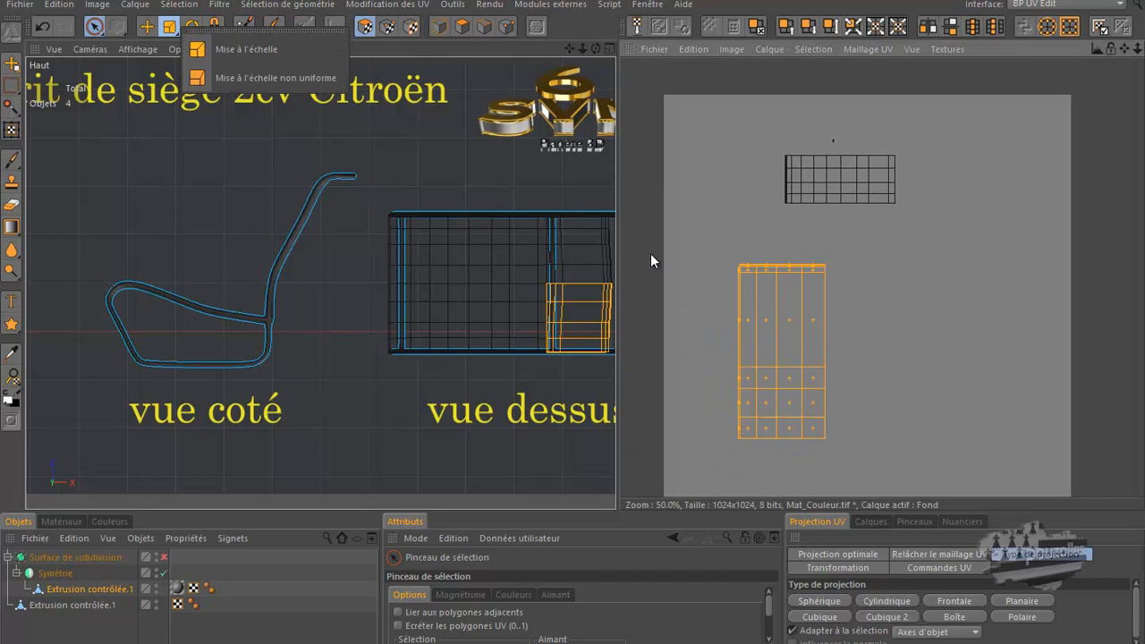
pyautogui.click(825, 267)
pyautogui.click(822, 275)
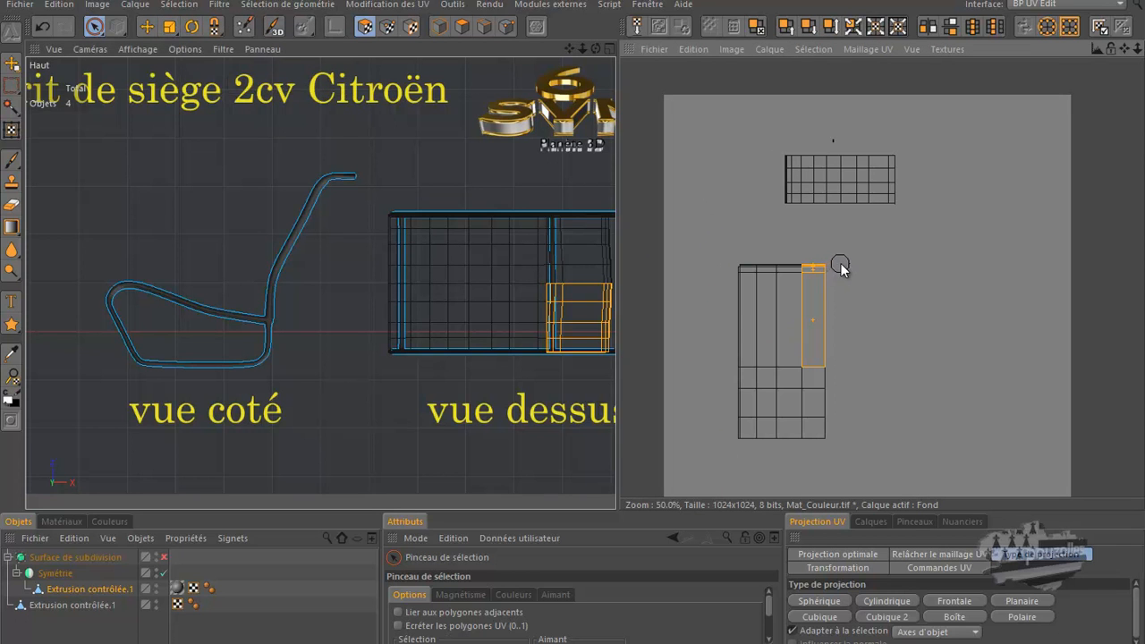
pyautogui.click(58, 7)
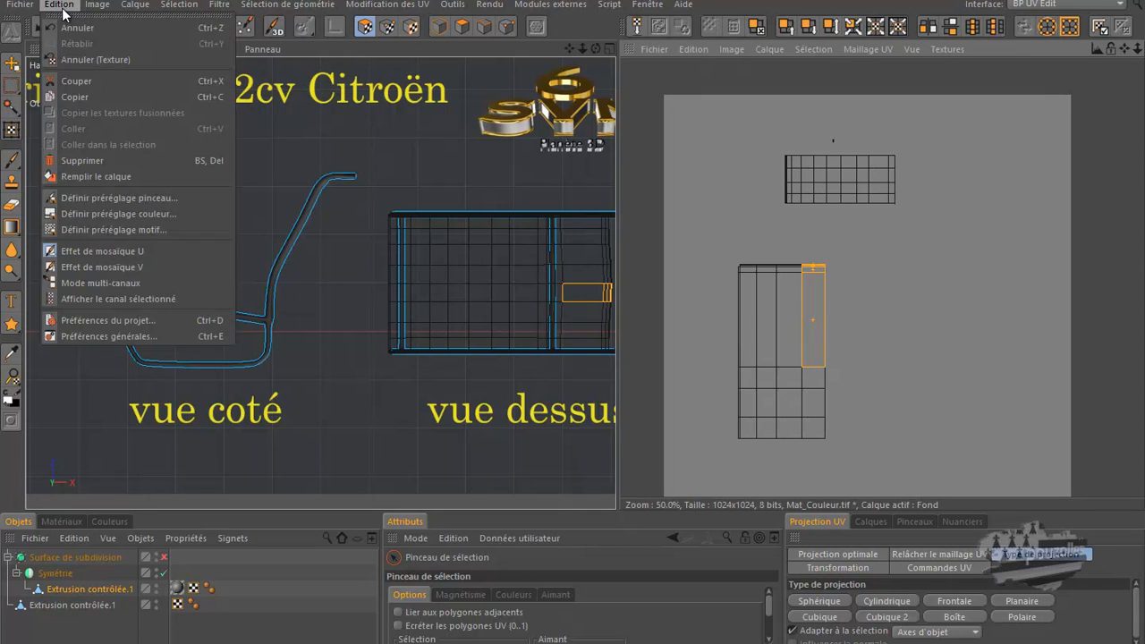
pyautogui.click(116, 29)
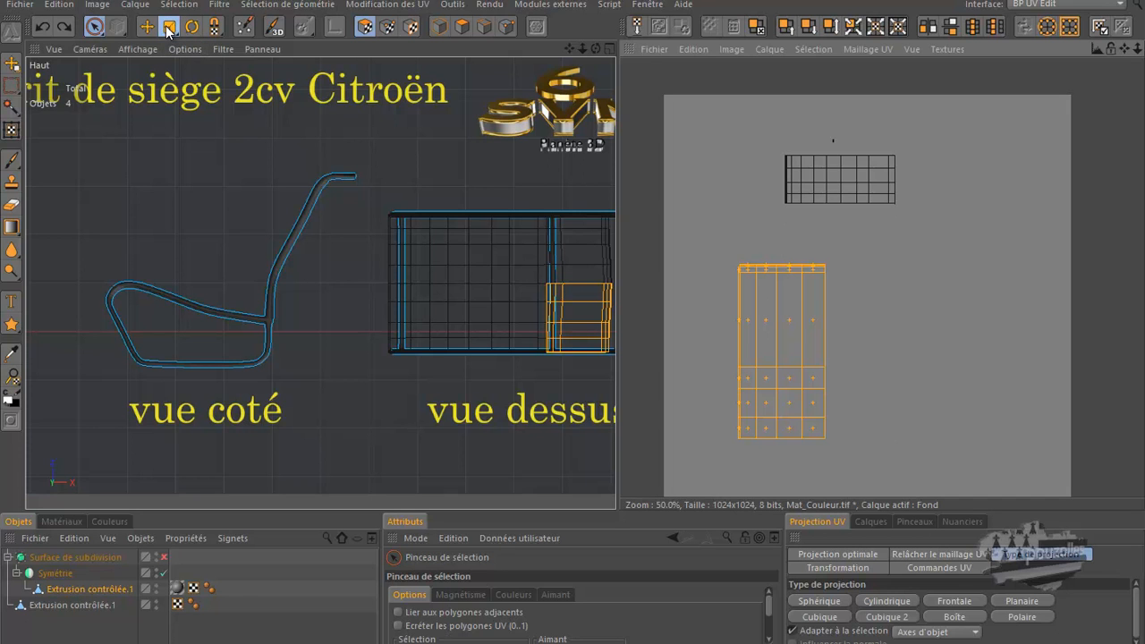
# Scale the backrest's UV island up to nearly twice its size and move it over the texture square's left edge.
pyautogui.click(167, 28)
pyautogui.moveTo(824, 271); pyautogui.dragTo(620, 322)
pyautogui.press('e')
pyautogui.moveTo(719, 265); pyautogui.dragTo(618, 322)
# Select all polygons of the seat's UV island with the live selection brush, leaving out the backrest island.
pyautogui.click(94, 26)
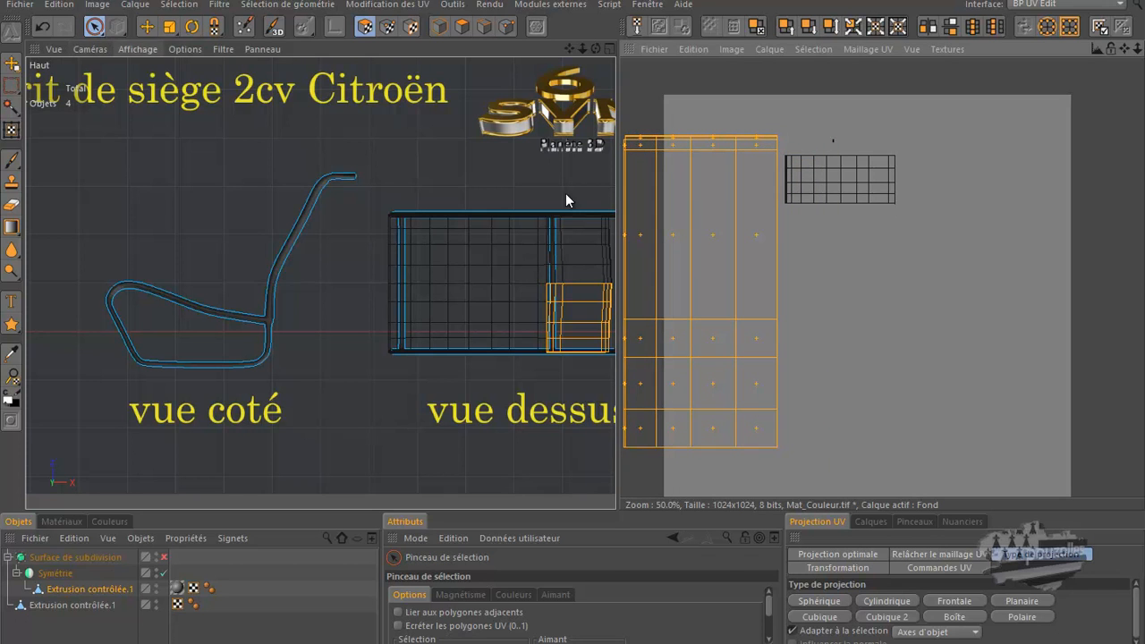
pyautogui.click(812, 140)
pyautogui.moveTo(813, 140)
pyautogui.mouseDown()
pyautogui.moveTo(795, 189)
pyautogui.moveTo(886, 208)
pyautogui.moveTo(881, 163)
pyautogui.moveTo(825, 165)
pyautogui.moveTo(820, 184)
pyautogui.moveTo(842, 144)
pyautogui.mouseUp()
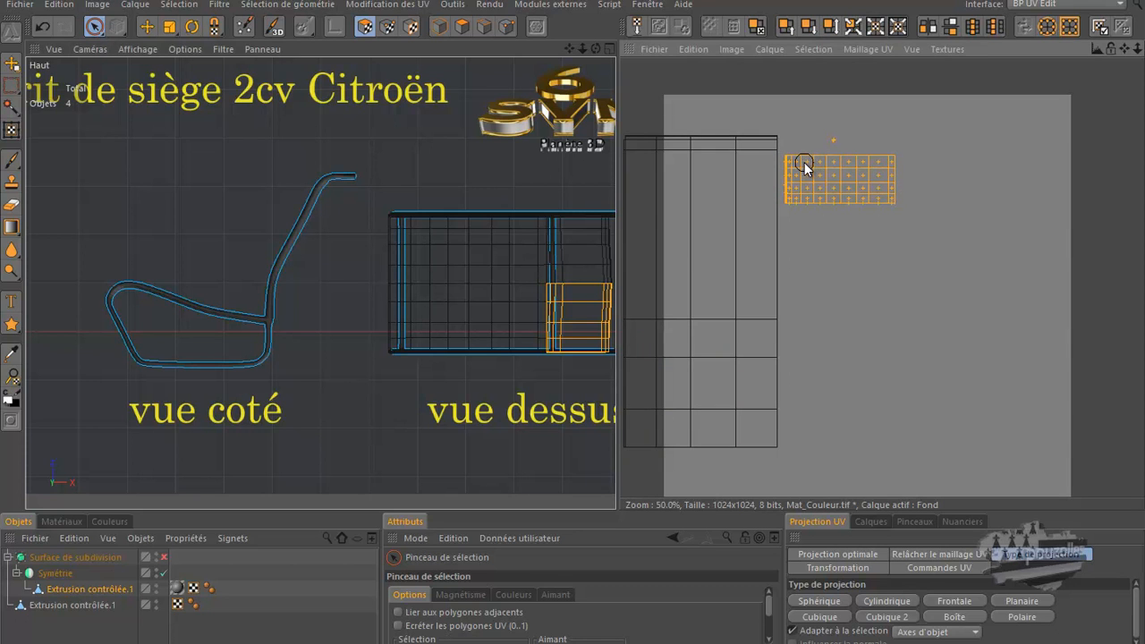
pyautogui.moveTo(894, 180); pyautogui.dragTo(907, 158)
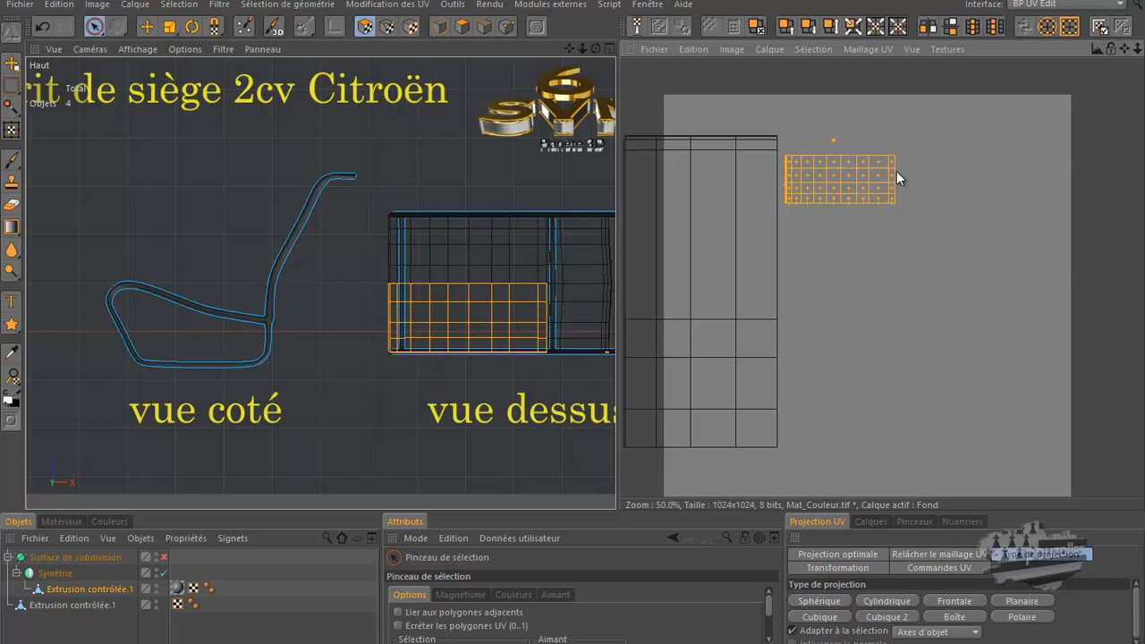
# Rotate the seat's UV island by 90° so it stands upright and move it to the middle of the texture's right half.
pyautogui.scroll(-1, 896, 171)
pyautogui.scroll(-1, 547, 361)
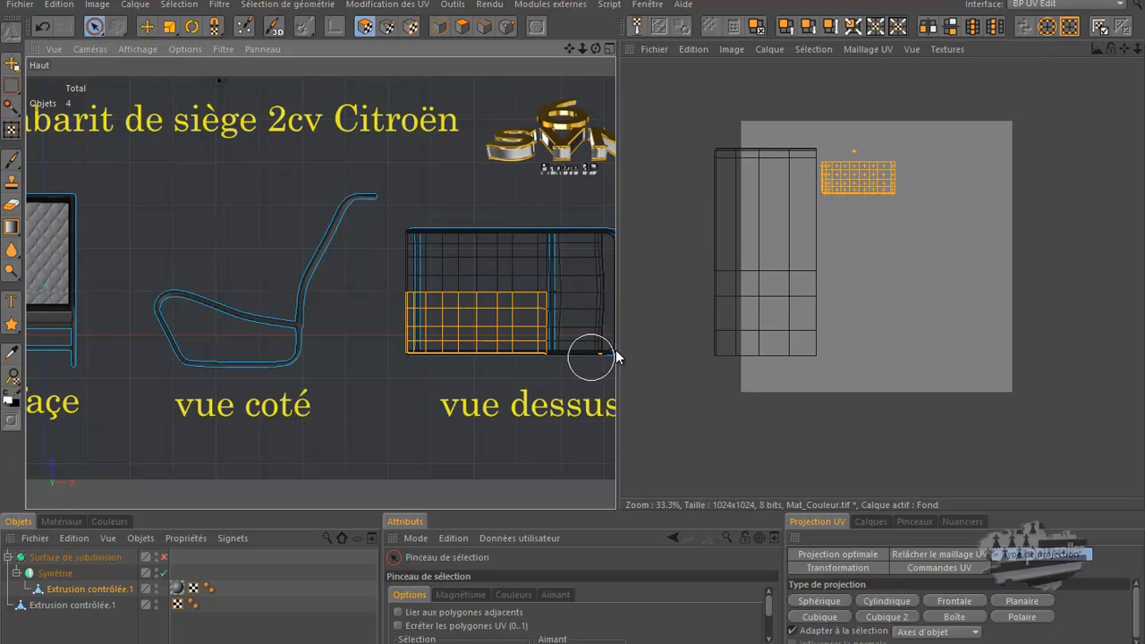
pyautogui.scroll(1, 876, 199)
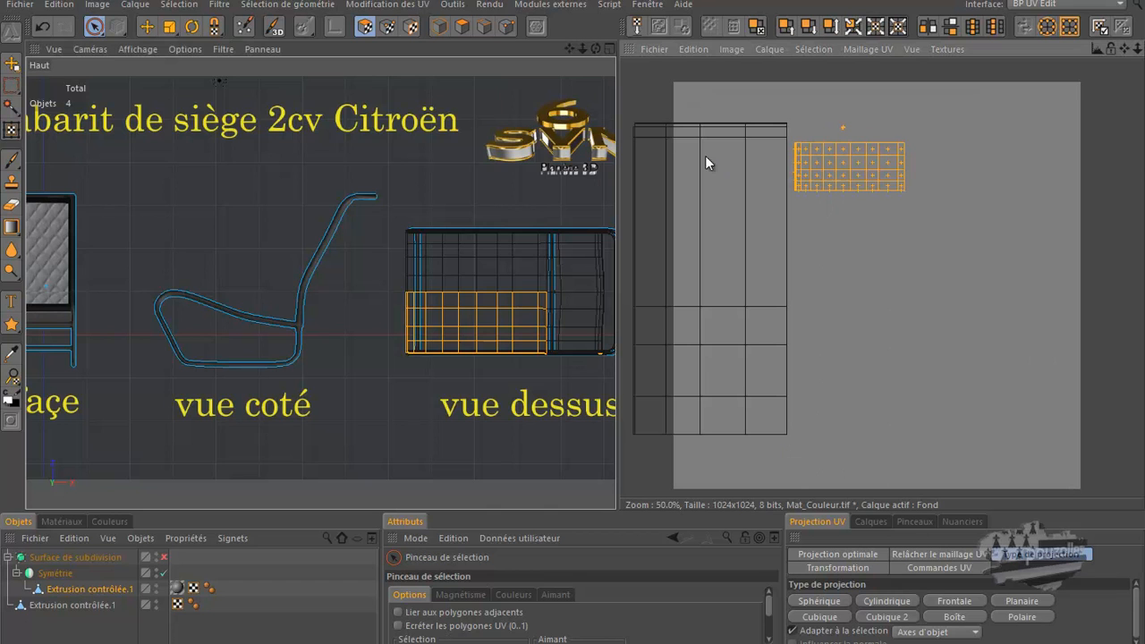
pyautogui.click(192, 26)
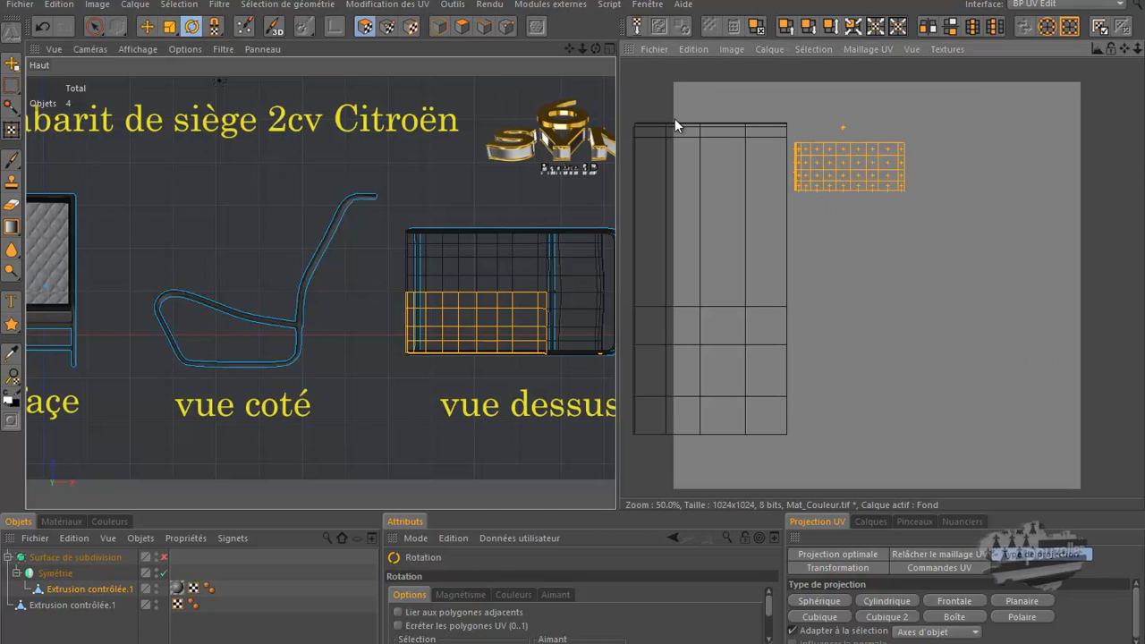
pyautogui.moveTo(903, 193); pyautogui.dragTo(620, 329)
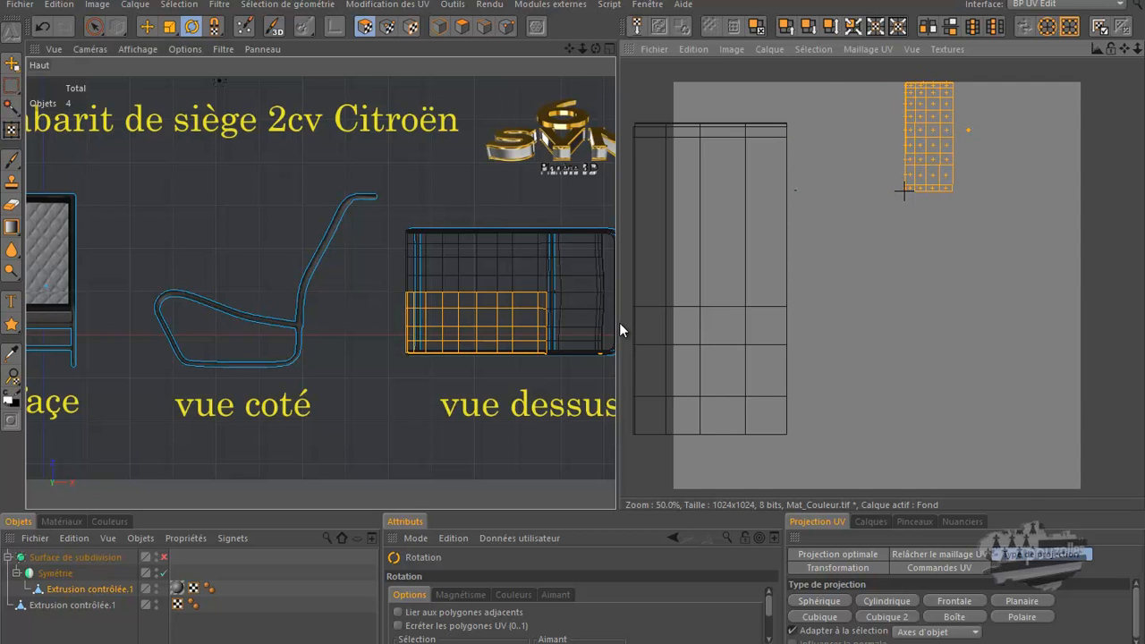
pyautogui.press('e')
pyautogui.moveTo(622, 339); pyautogui.dragTo(622, 342)
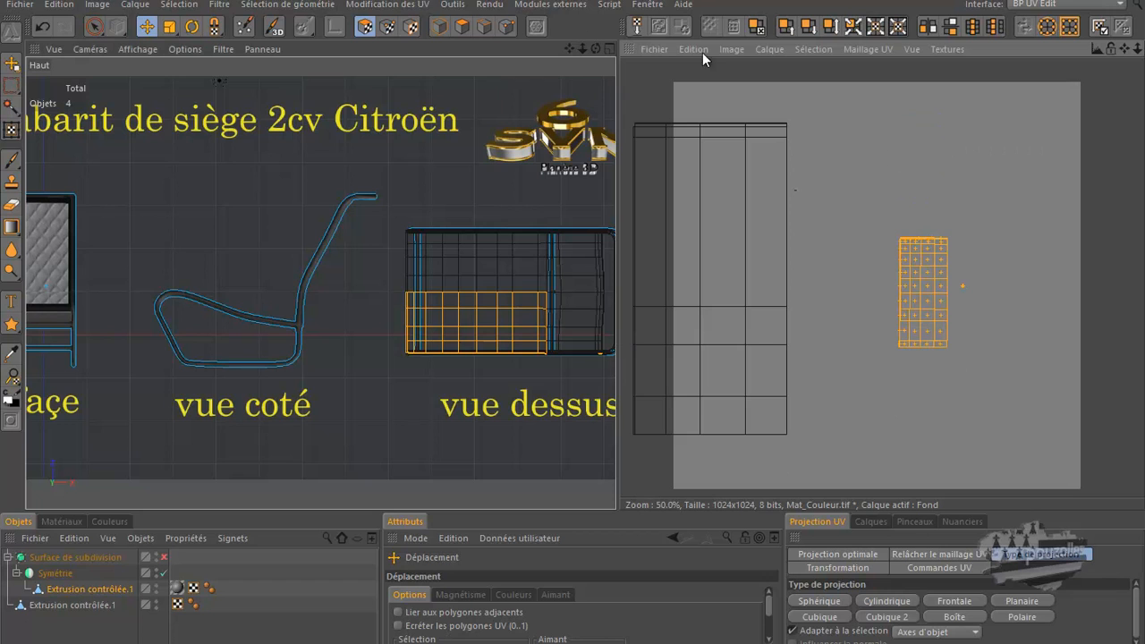
# Scale up the seat's UV island uniformly until it is as tall as the backrest island.
pyautogui.press('t')
pyautogui.moveTo(899, 236); pyautogui.dragTo(919, 236)
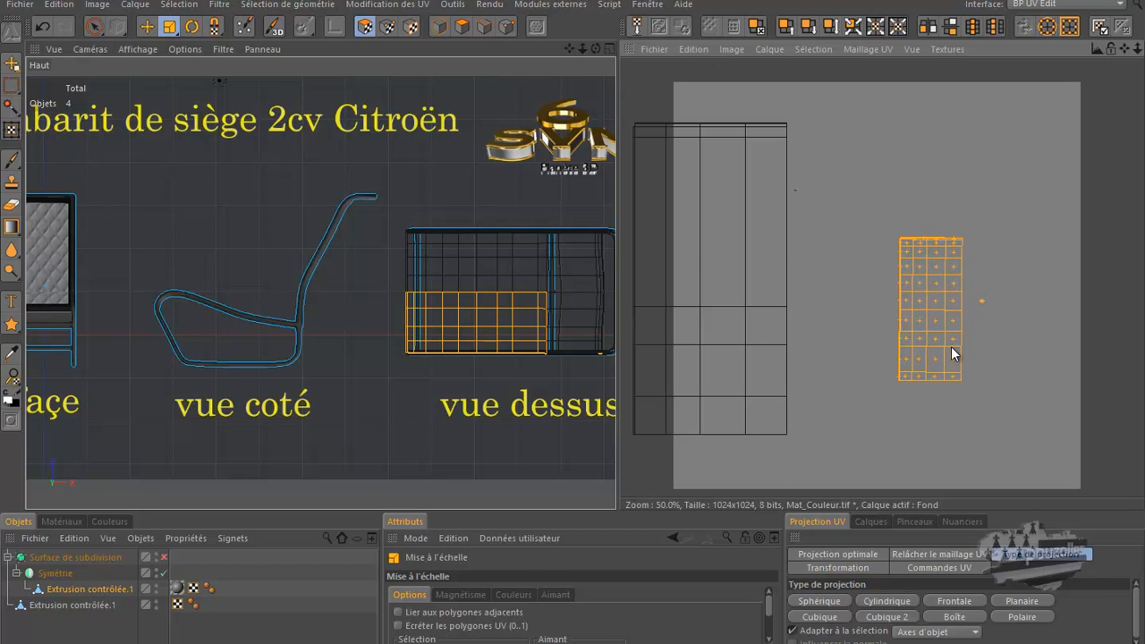
pyautogui.moveTo(959, 380); pyautogui.dragTo(624, 324)
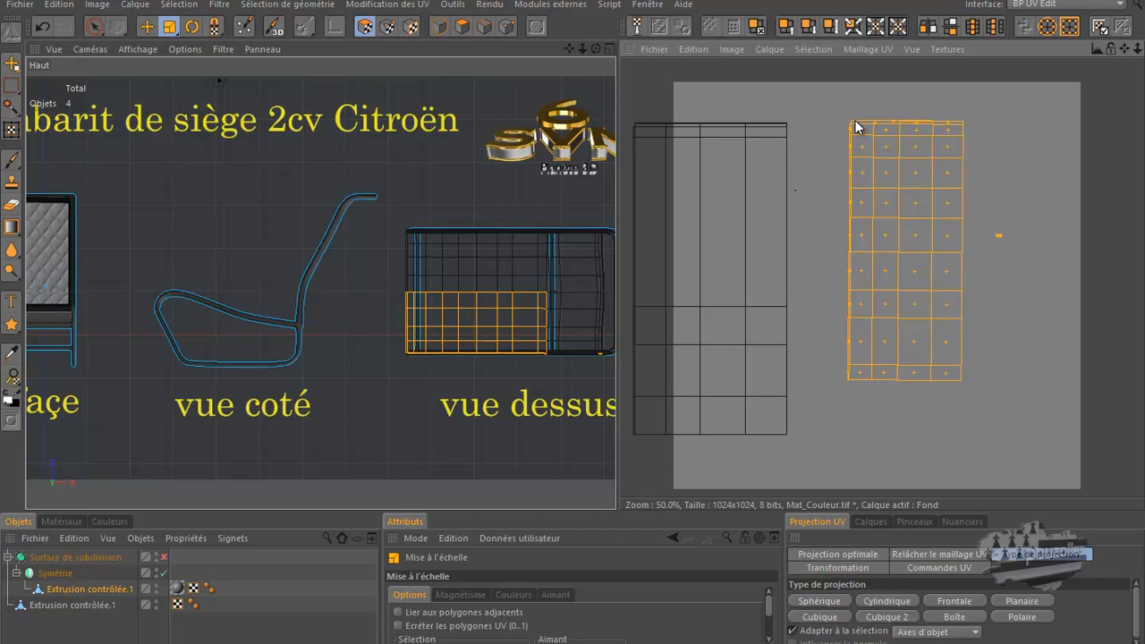
pyautogui.moveTo(851, 122); pyautogui.dragTo(620, 323)
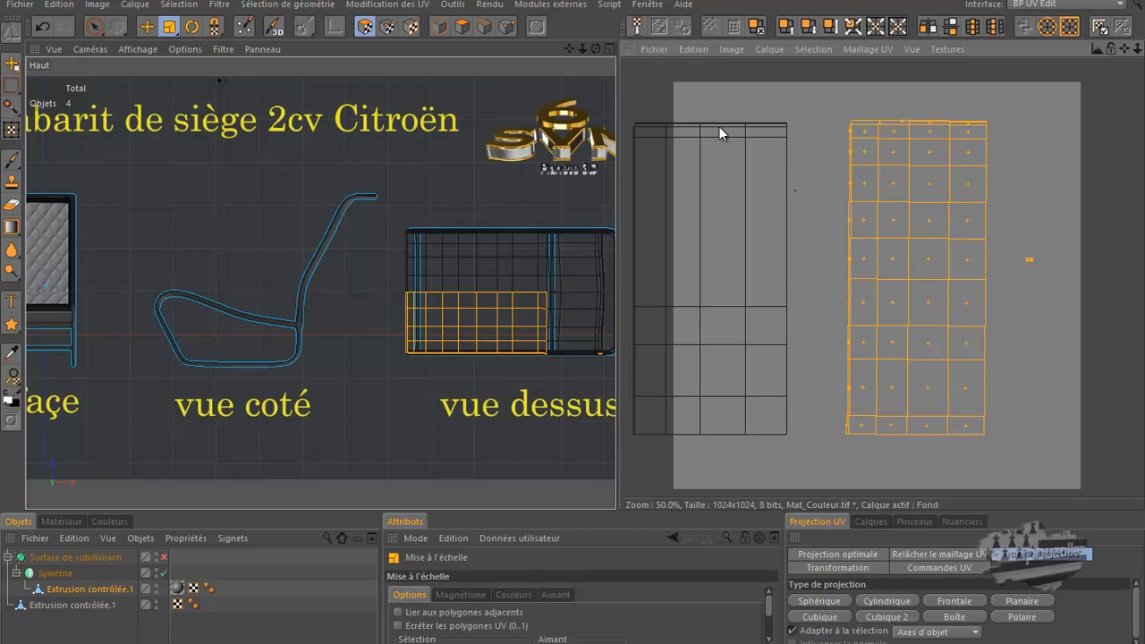
# Select the whole backrest UV island and move it over the seat island, aligning their left edges.
pyautogui.click(94, 26)
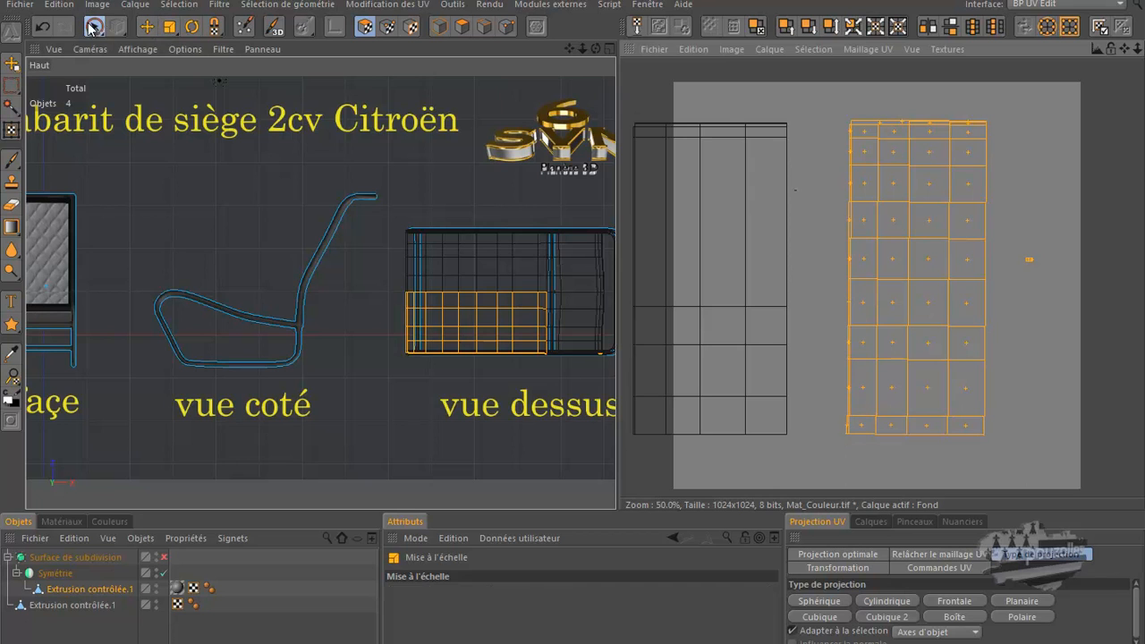
pyautogui.moveTo(718, 111)
pyautogui.mouseDown()
pyautogui.moveTo(670, 108)
pyautogui.moveTo(637, 138)
pyautogui.moveTo(635, 328)
pyautogui.moveTo(654, 436)
pyautogui.moveTo(784, 427)
pyautogui.moveTo(787, 233)
pyautogui.moveTo(719, 123)
pyautogui.moveTo(802, 149)
pyautogui.moveTo(742, 322)
pyautogui.moveTo(762, 384)
pyautogui.mouseUp()
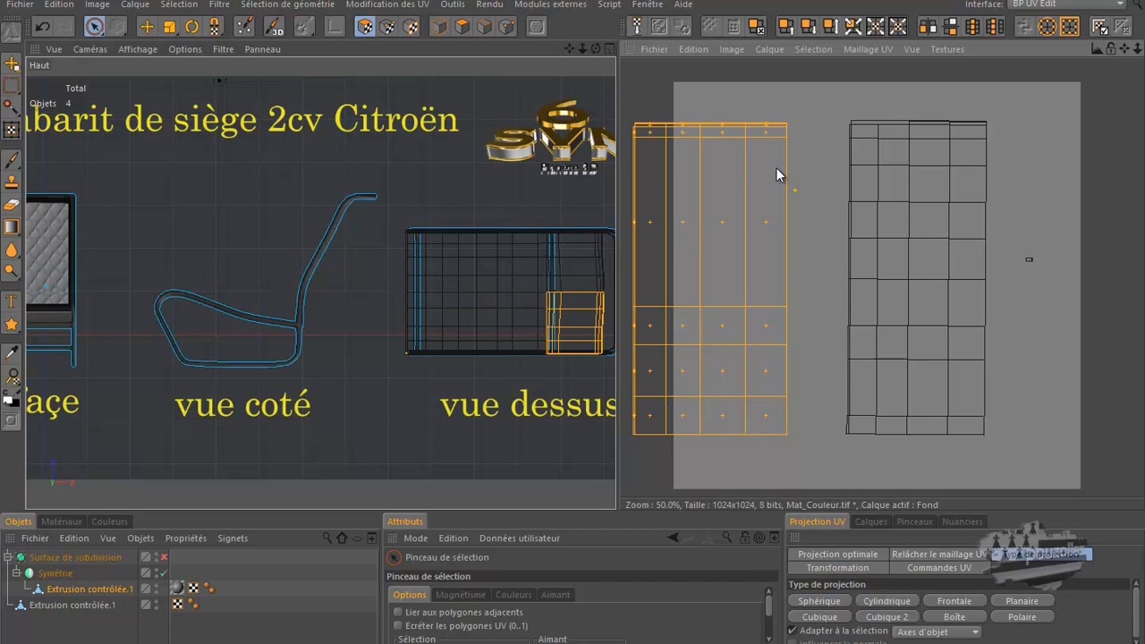
pyautogui.click(146, 25)
pyautogui.moveTo(746, 239); pyautogui.dragTo(619, 322)
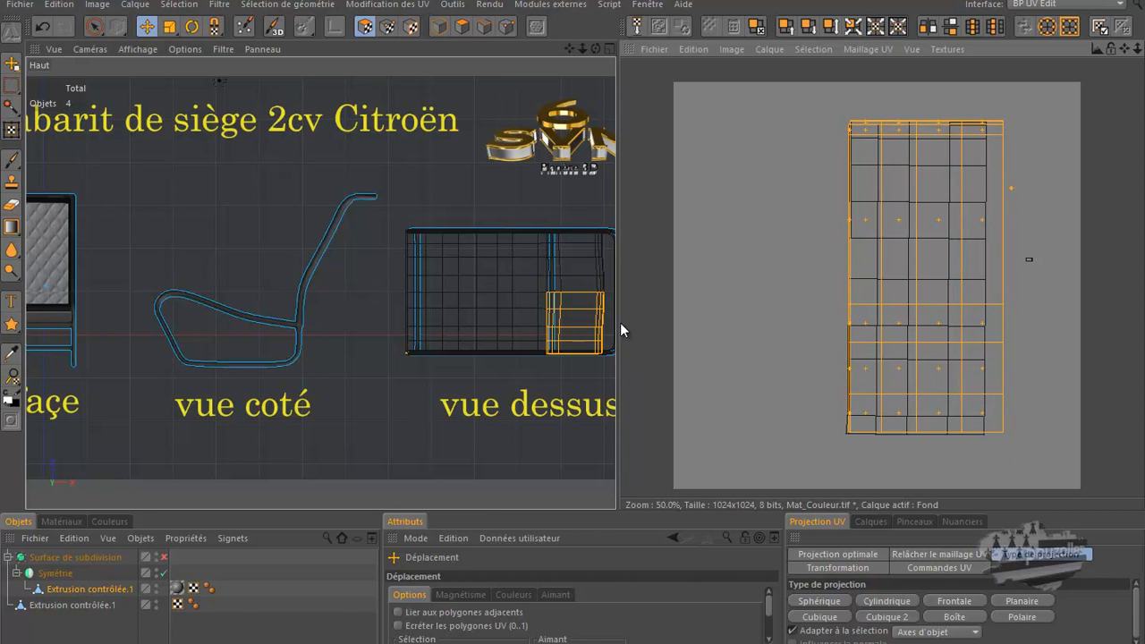
pyautogui.moveTo(620, 322); pyautogui.dragTo(620, 322)
# Scale the backrest's UV island down from its lower-left corner to match the seat island's width, and clear the selection.
pyautogui.scroll(3, 994, 352)
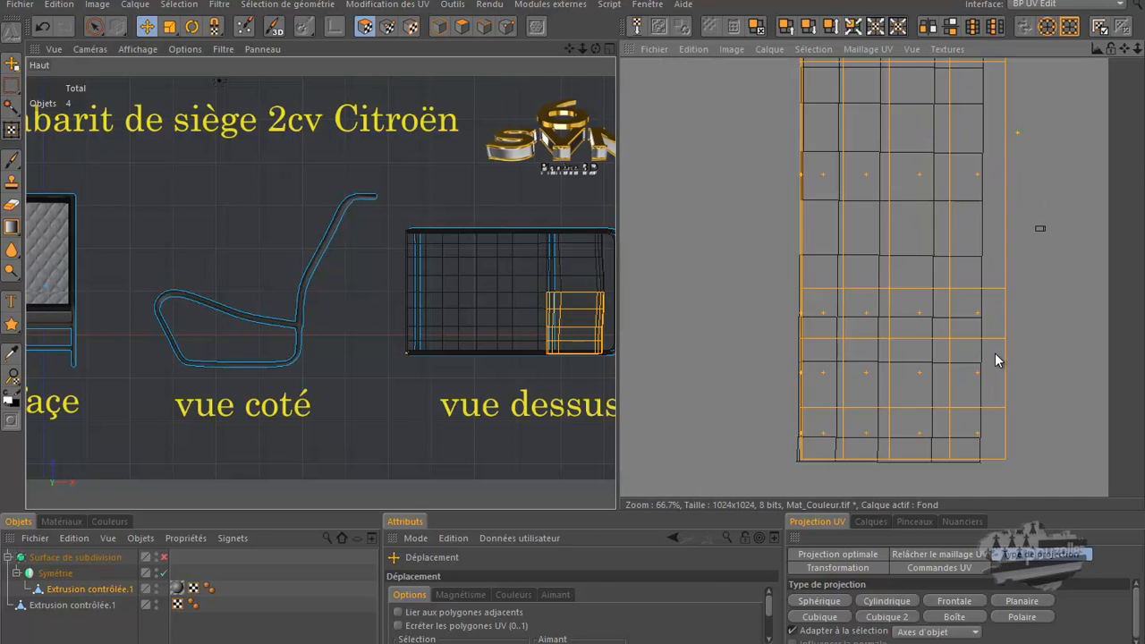
pyautogui.scroll(-2, 963, 373)
pyautogui.scroll(1, 961, 374)
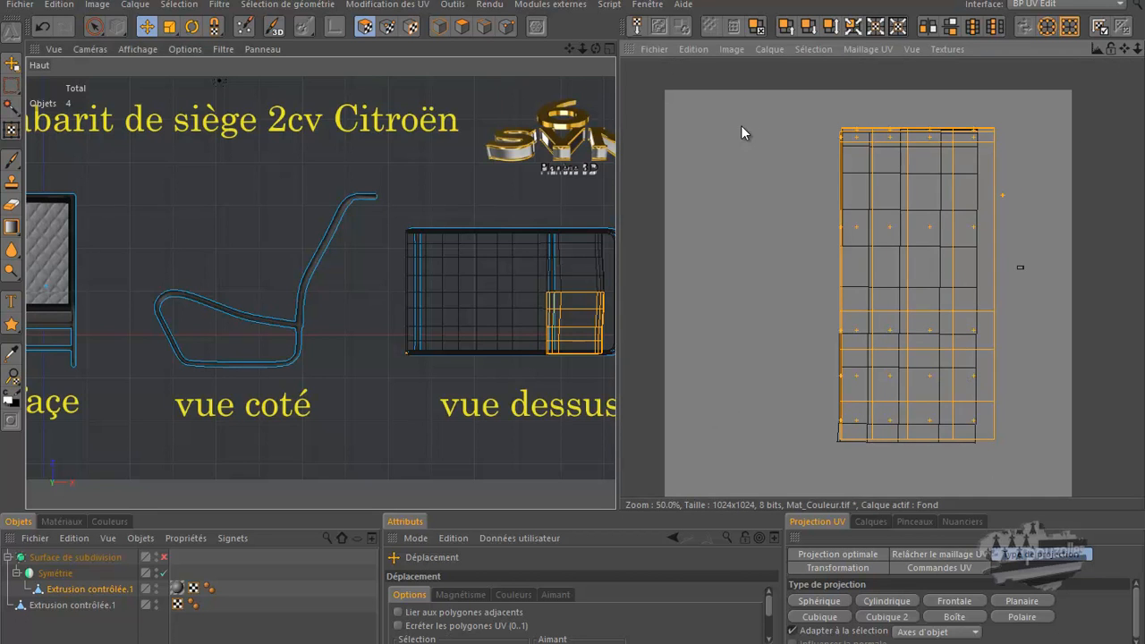
pyautogui.click(169, 26)
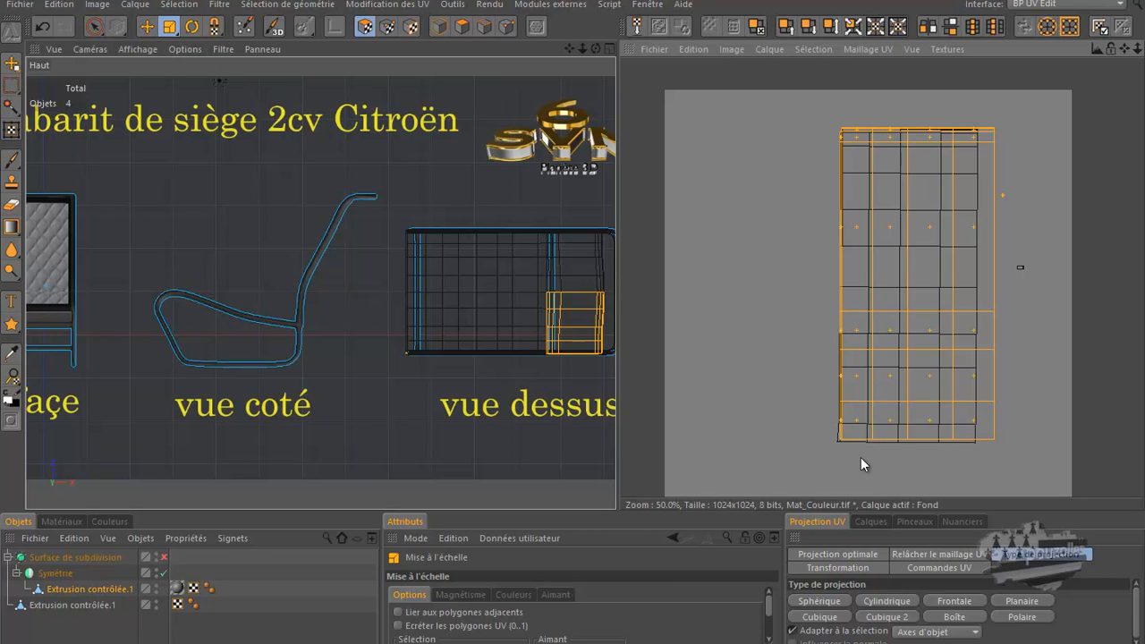
pyautogui.moveTo(843, 444); pyautogui.dragTo(619, 322)
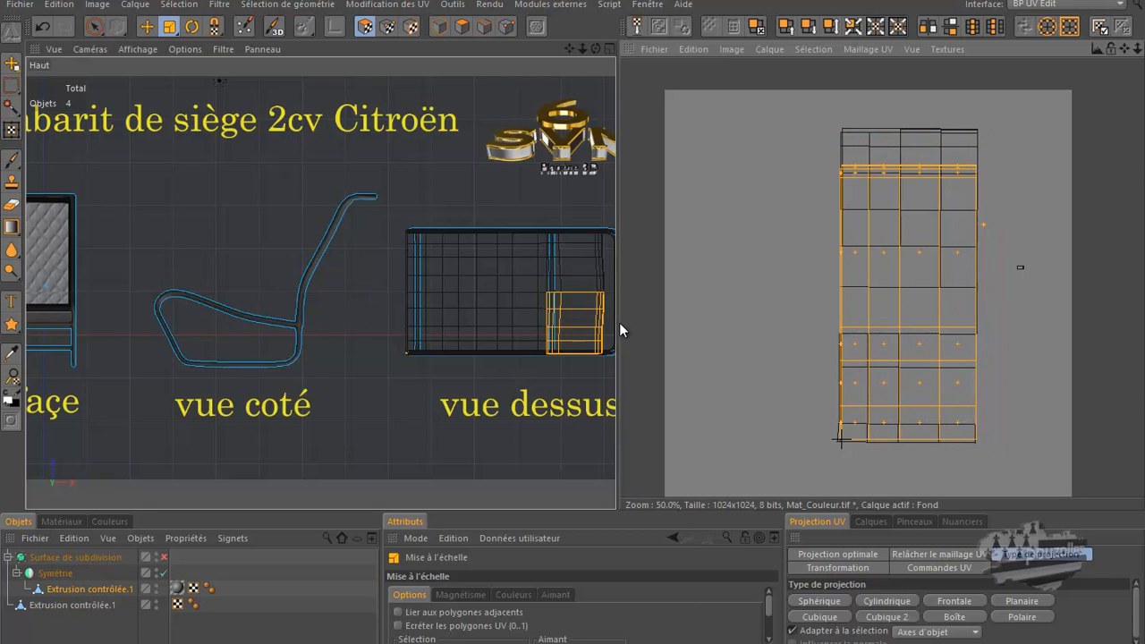
pyautogui.click(764, 381)
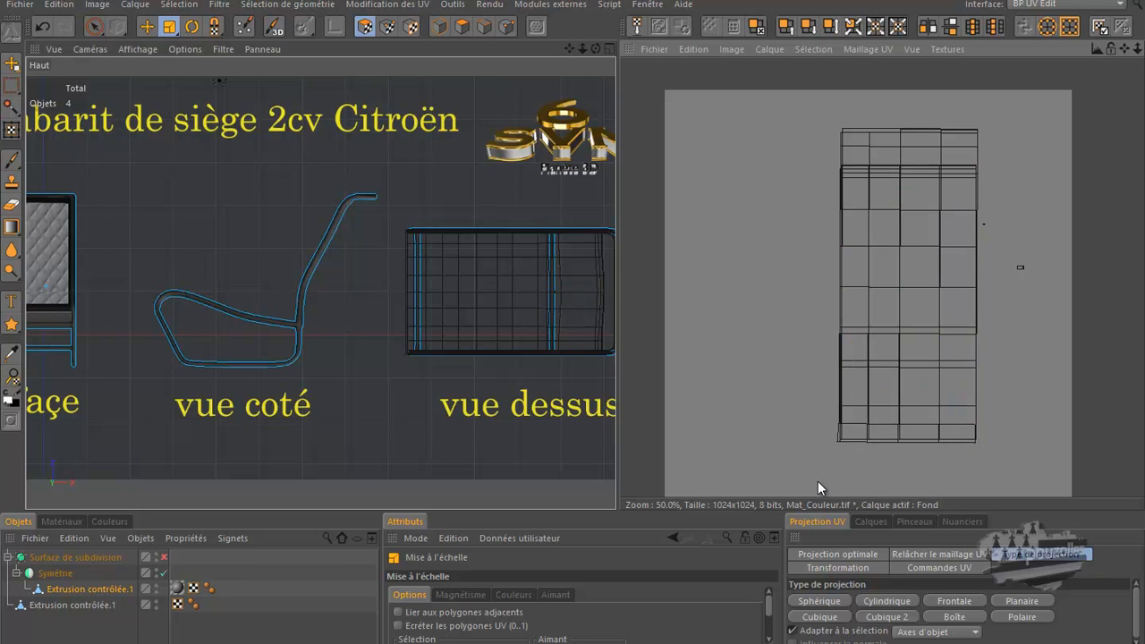
# Enlarge the lower panels and create a UV mesh layer (Calque maillage UV) above the Fond layer.
pyautogui.moveTo(1009, 510); pyautogui.dragTo(1000, 434)
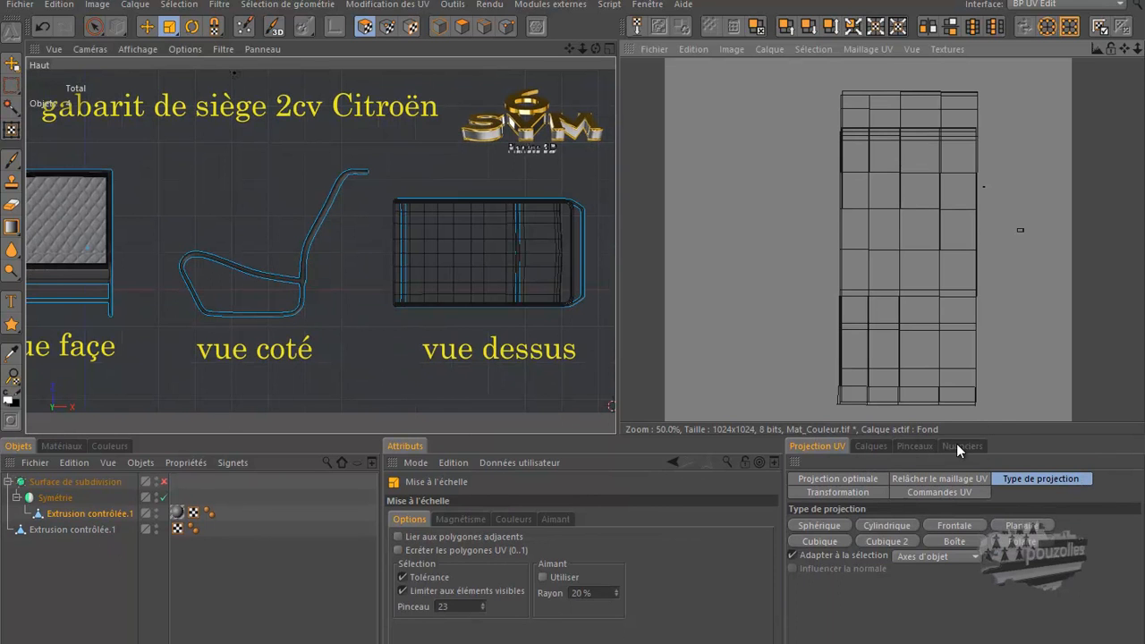
pyautogui.click(930, 492)
pyautogui.click(864, 492)
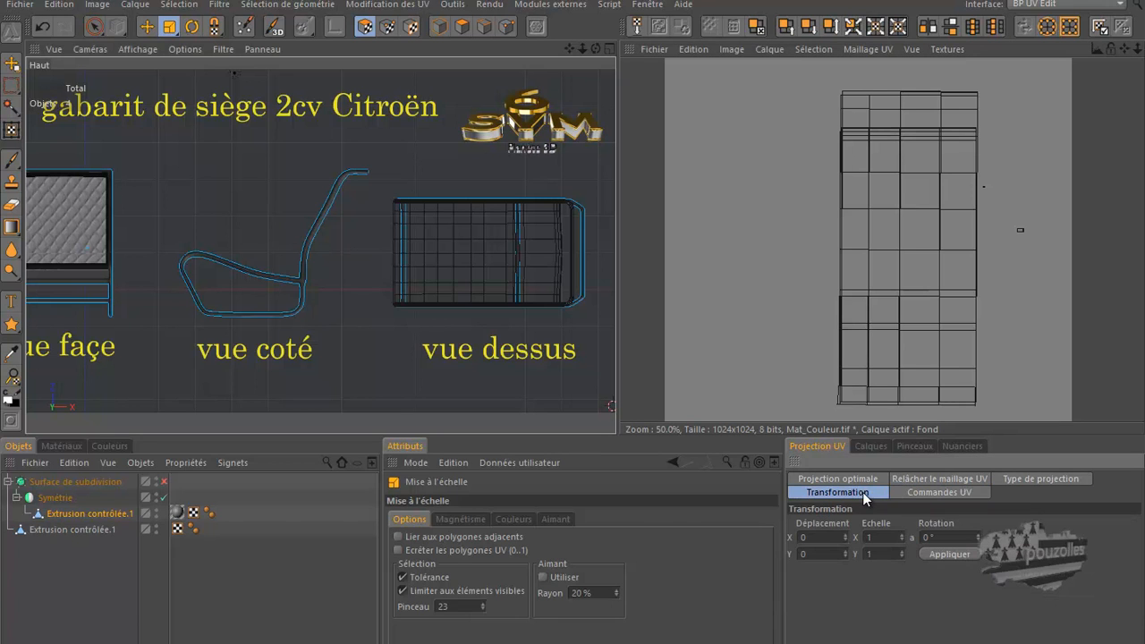
pyautogui.click(867, 446)
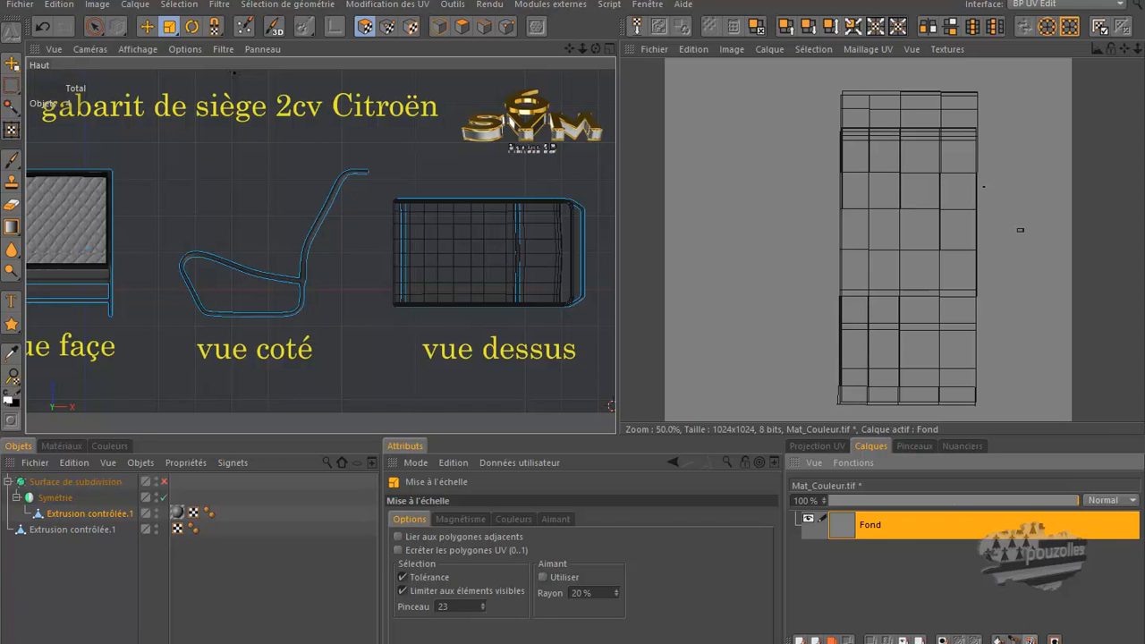
pyautogui.click(1031, 640)
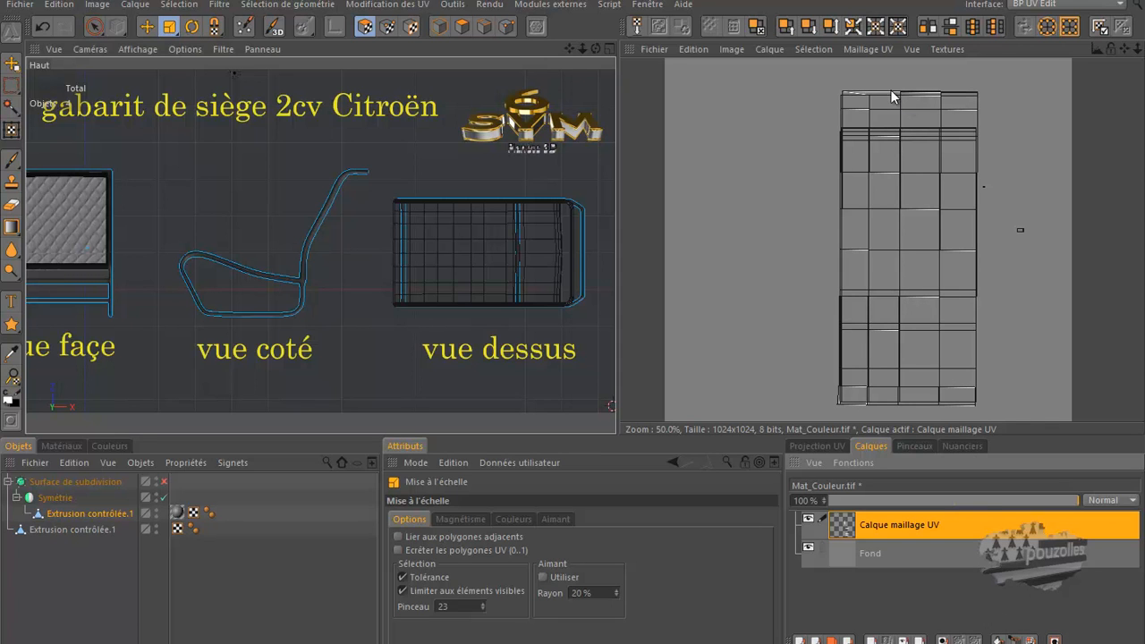
# Save the UV mesh texture in PNG format as Mat_Couleur.png in the 2cv tuto folder.
pyautogui.scroll(5, 886, 77)
pyautogui.scroll(-10, 899, 116)
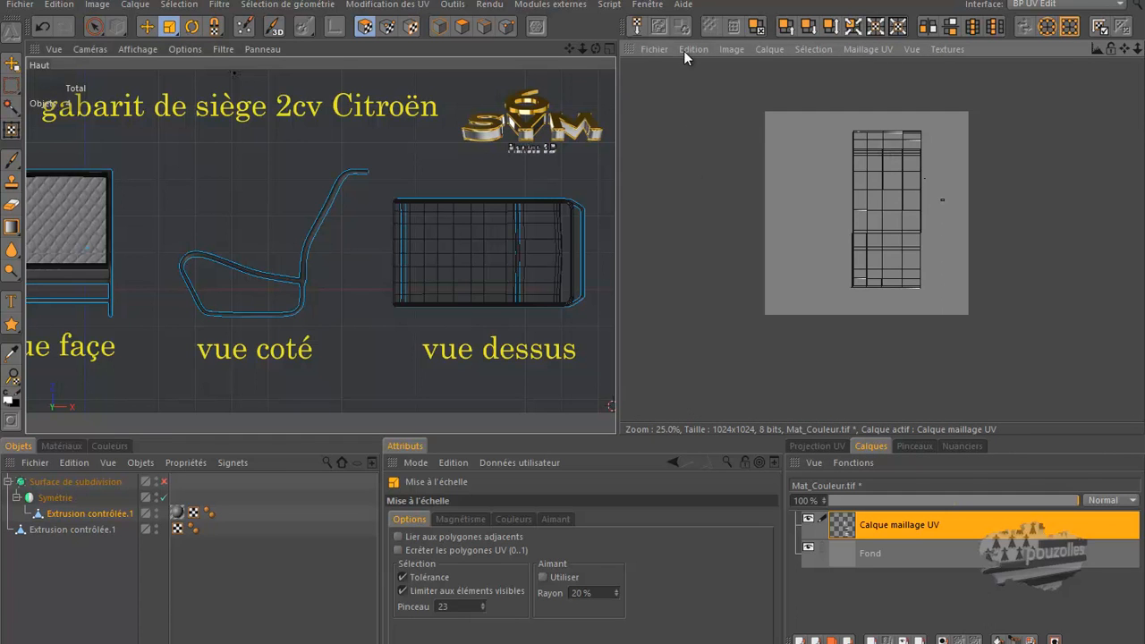
pyautogui.click(654, 50)
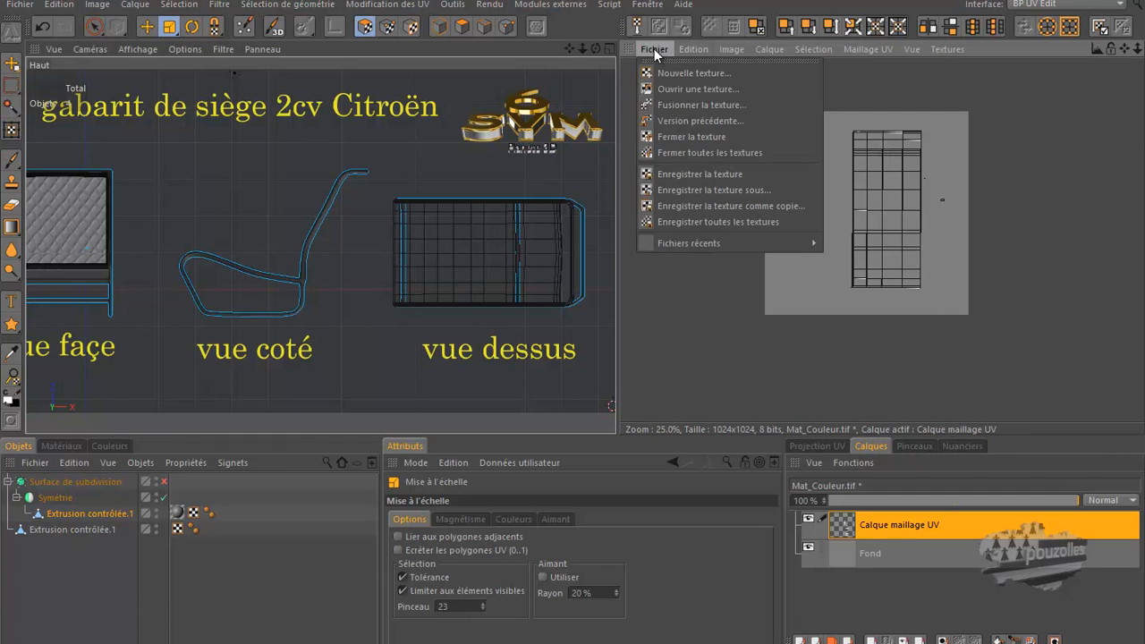
pyautogui.click(675, 189)
pyautogui.click(702, 145)
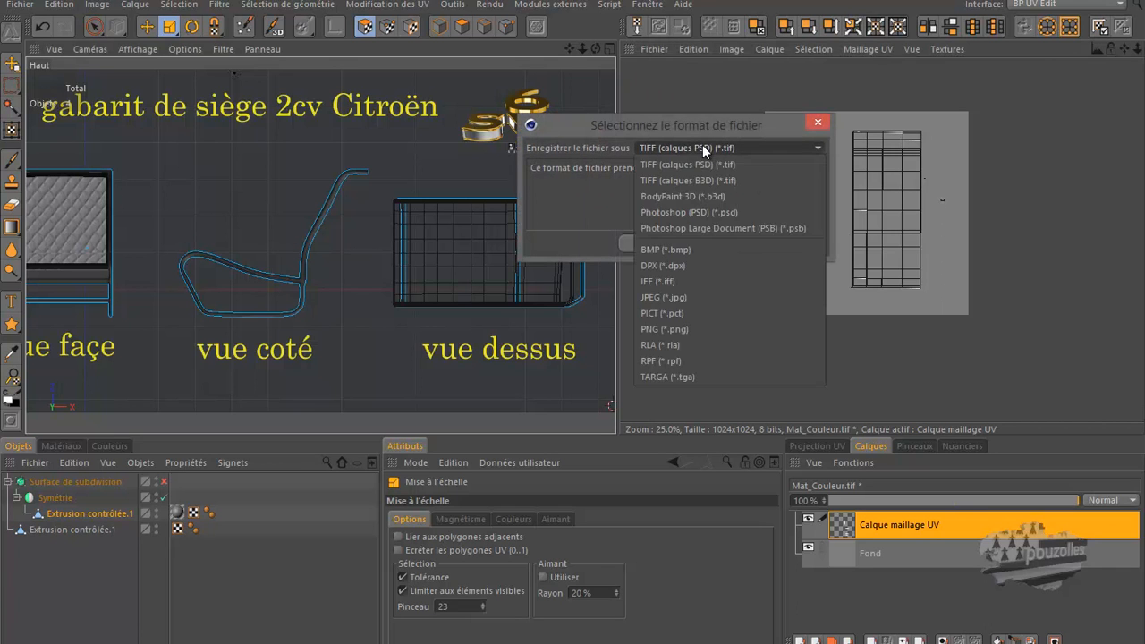
pyautogui.click(678, 329)
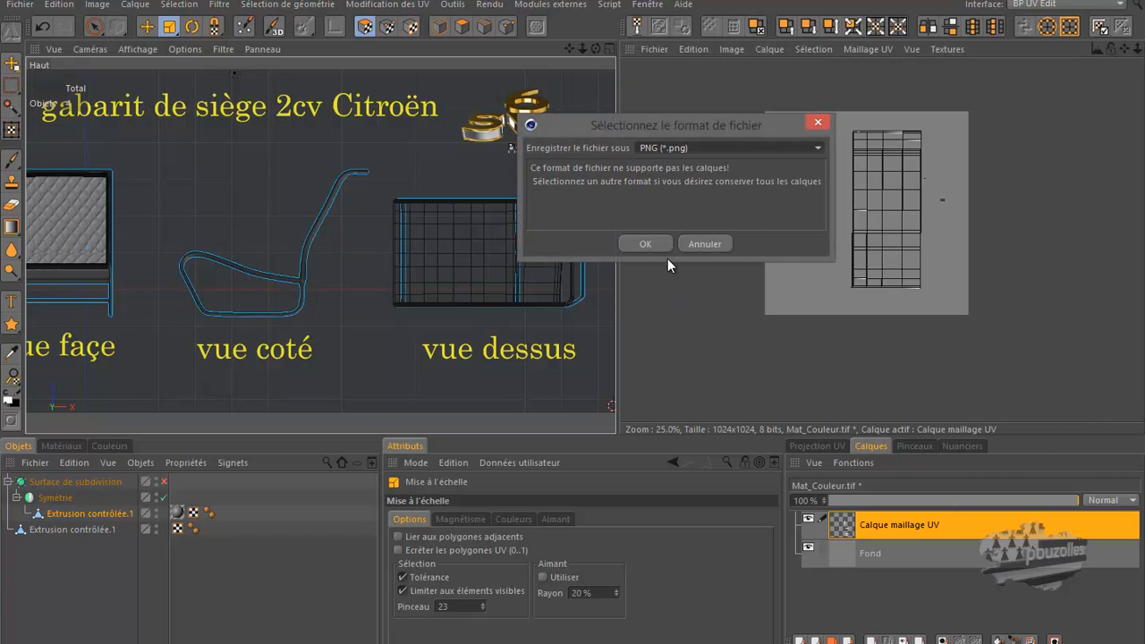
pyautogui.click(644, 243)
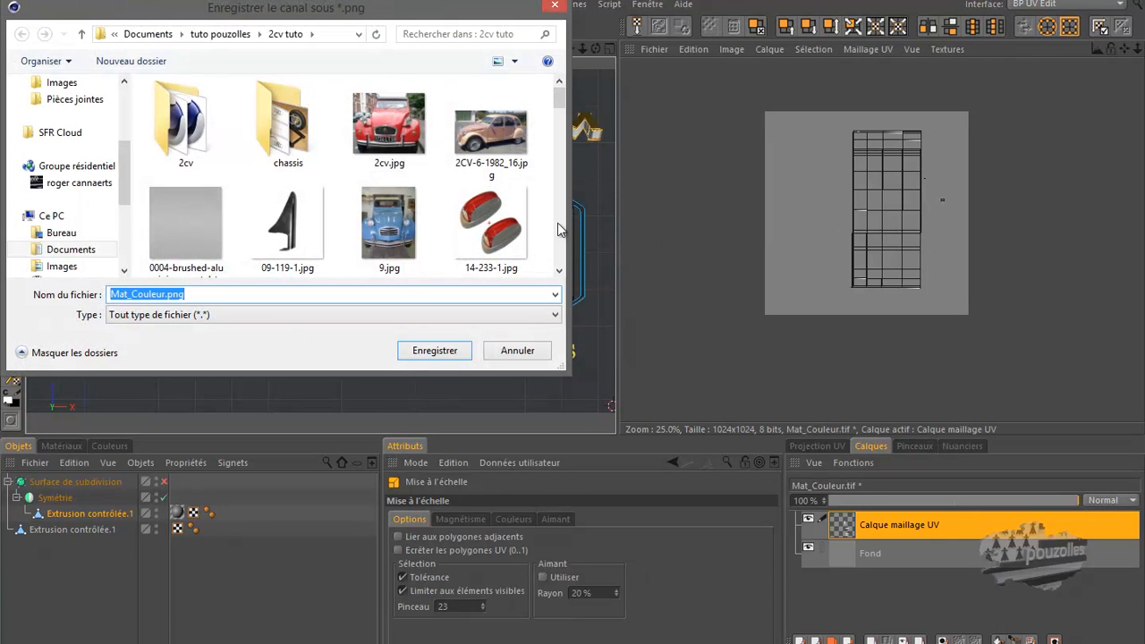
pyautogui.click(462, 353)
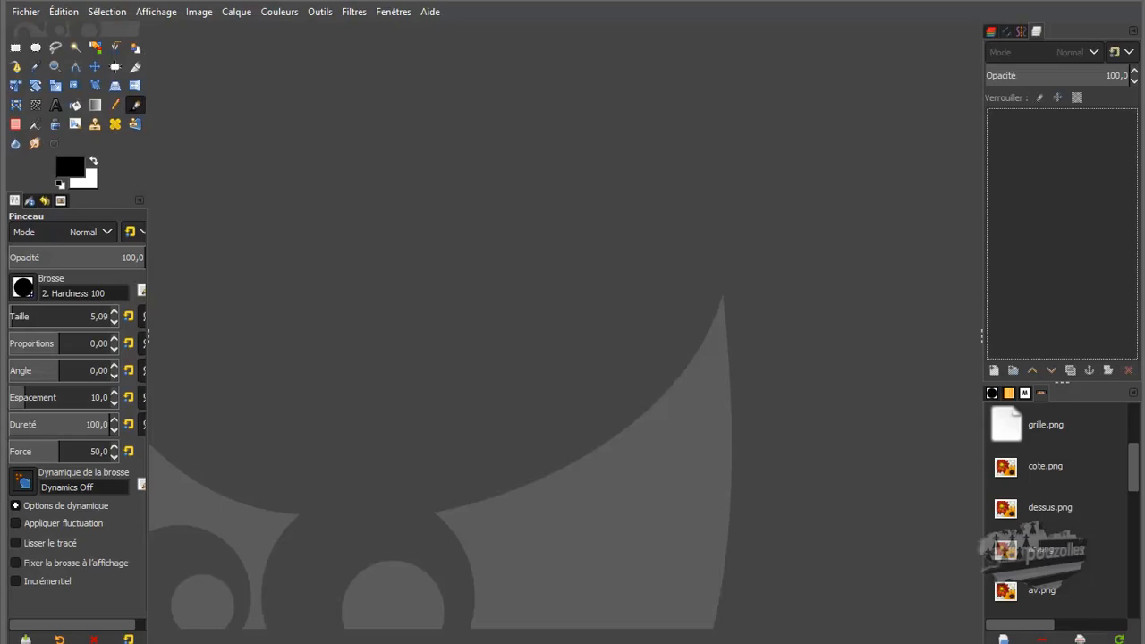
# With GIMP open, switch to File Explorer and go to the 2cv tuto folder inside tuto pouzolles.
pyautogui.click(104, 642)
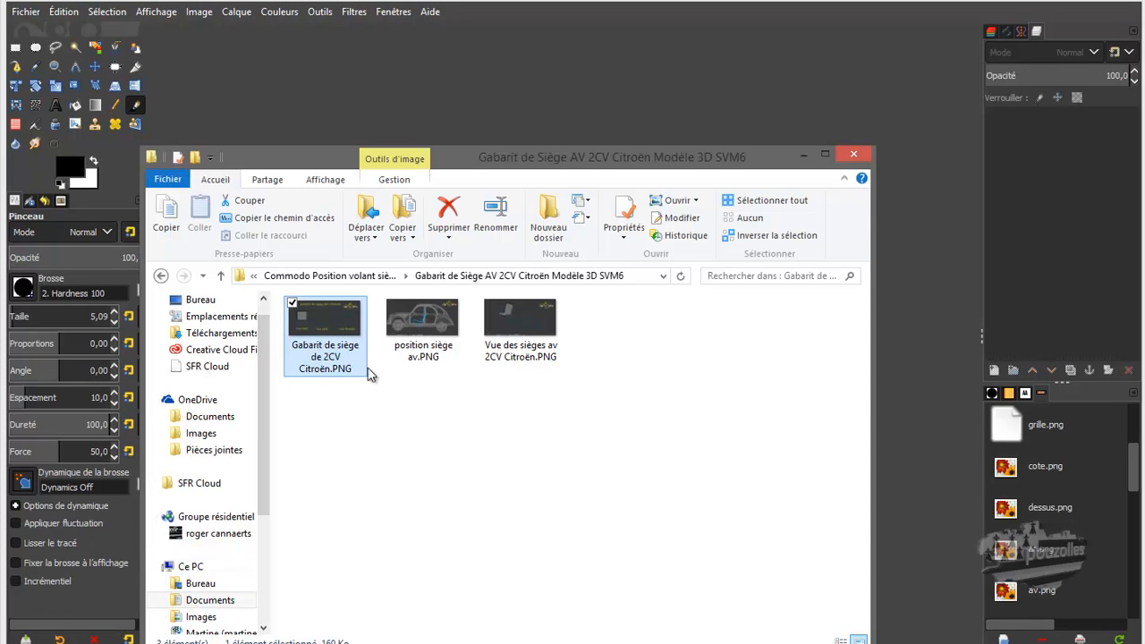
pyautogui.click(372, 279)
pyautogui.click(365, 277)
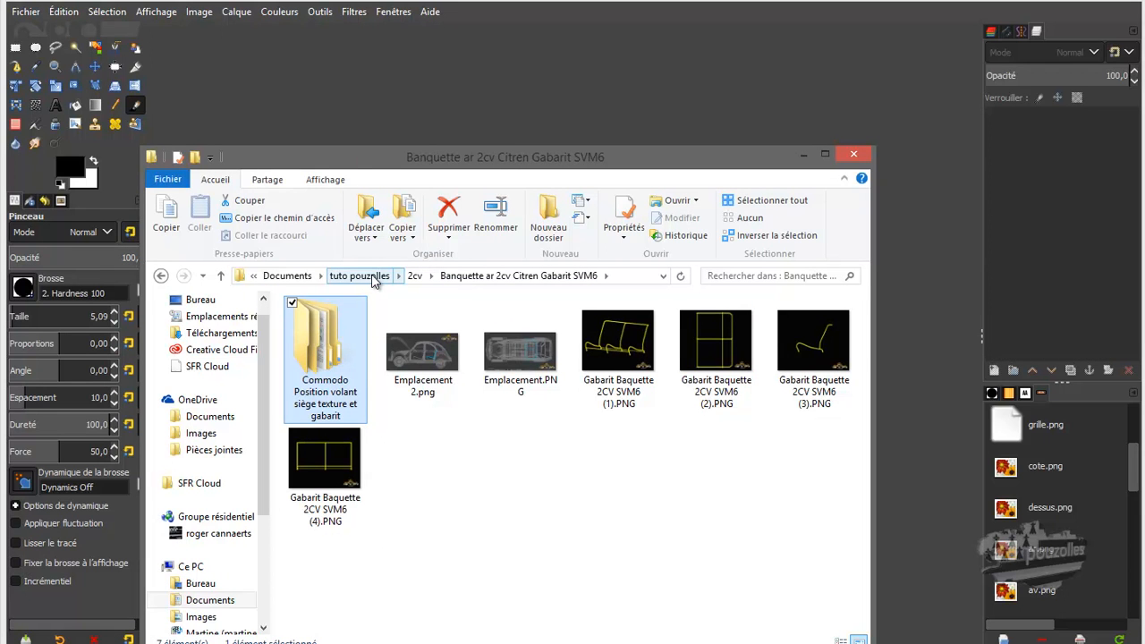
pyautogui.click(374, 277)
pyautogui.doubleClick(416, 356)
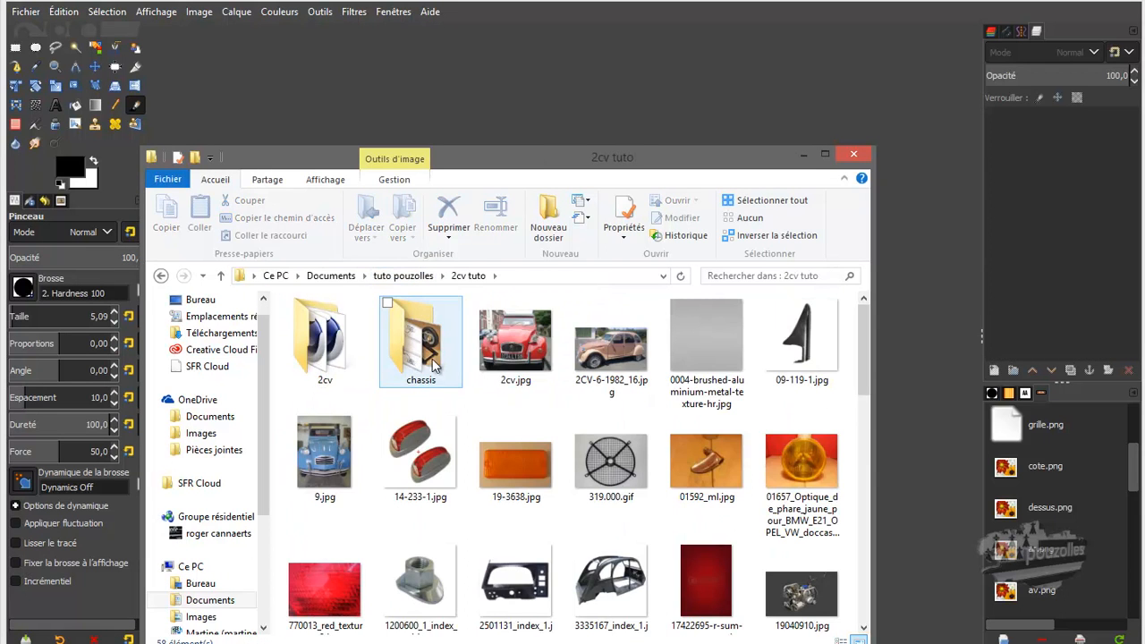
# Open Mat_Couleur.png from the 2cv tuto folder in GIMP and minimize the file window.
pyautogui.scroll(-1, 474, 368)
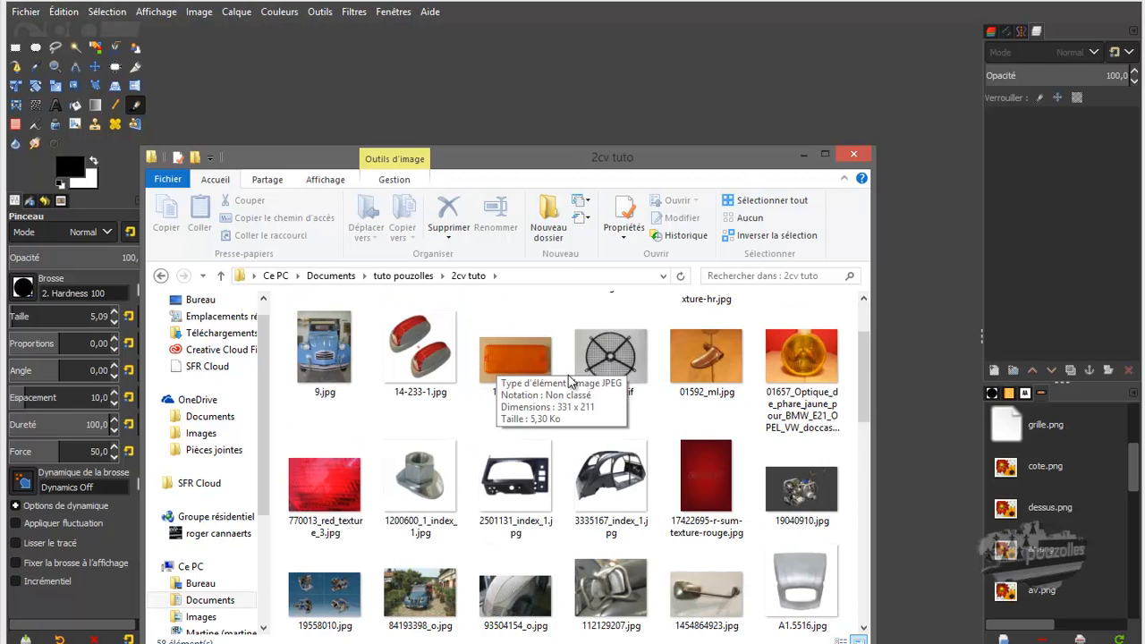
pyautogui.scroll(-1, 617, 390)
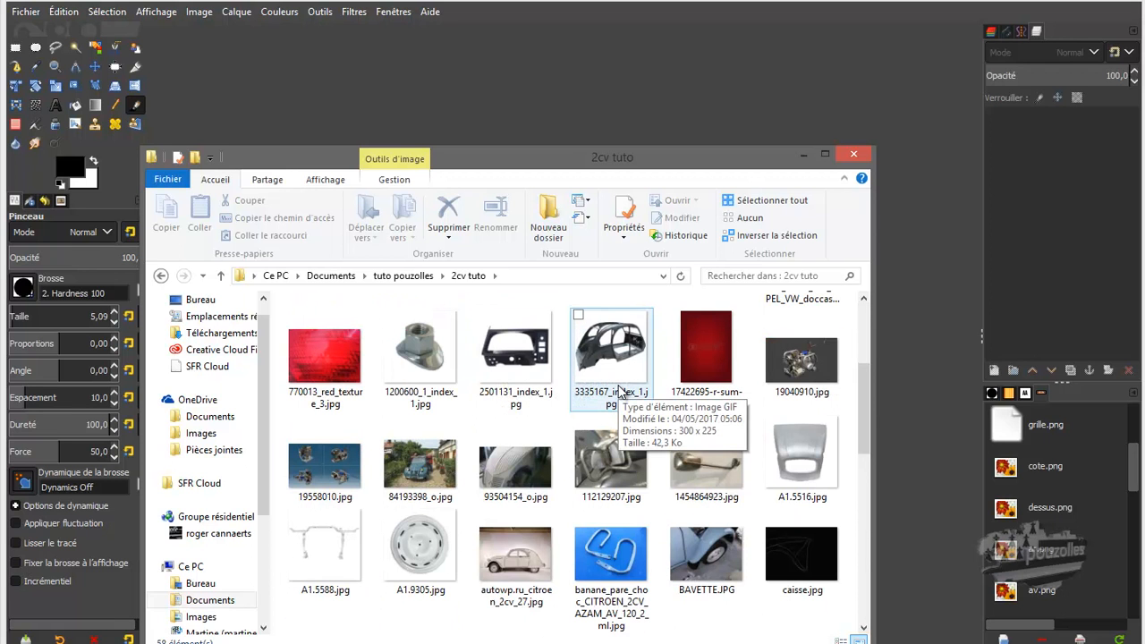
pyautogui.scroll(-3, 620, 392)
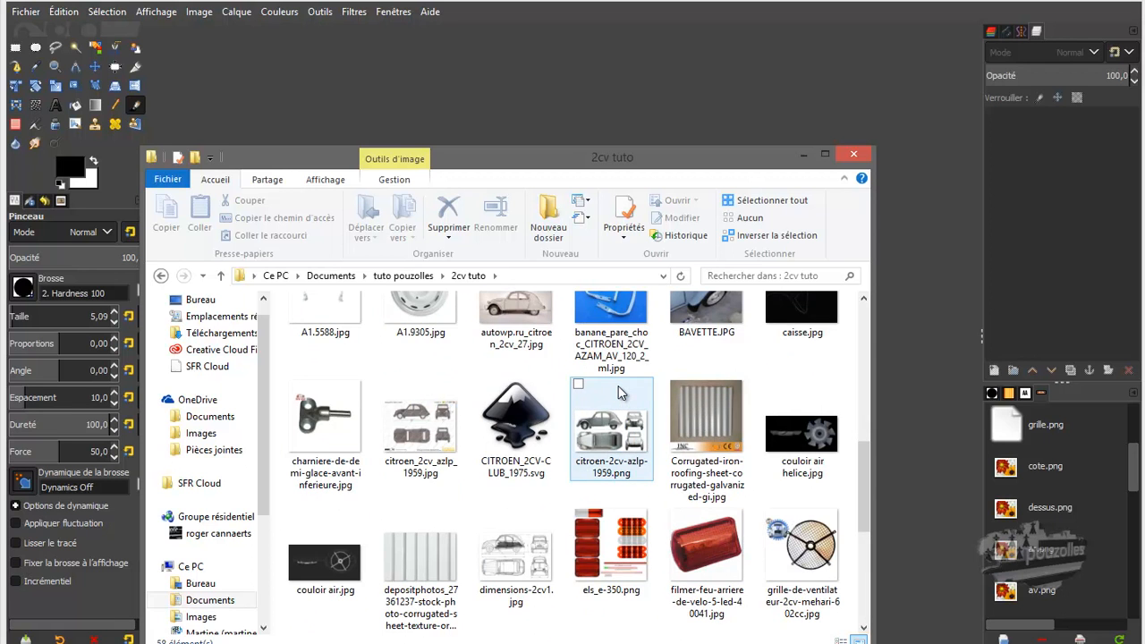
pyautogui.scroll(-3, 621, 392)
pyautogui.moveTo(427, 560); pyautogui.dragTo(515, 85)
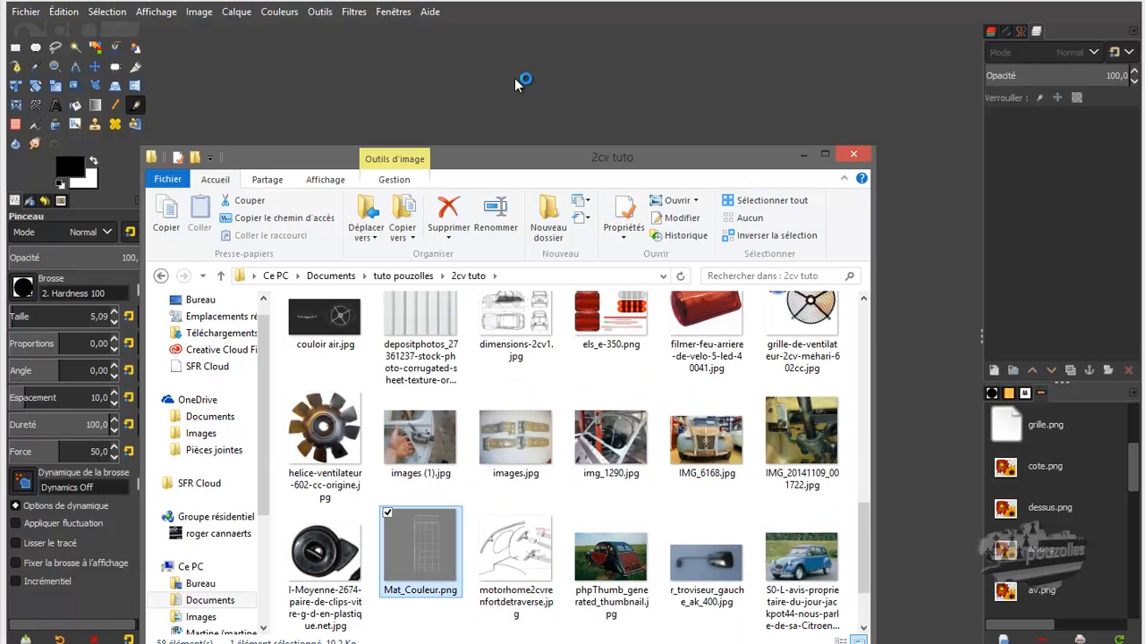
pyautogui.click(805, 155)
pyautogui.click(338, 317)
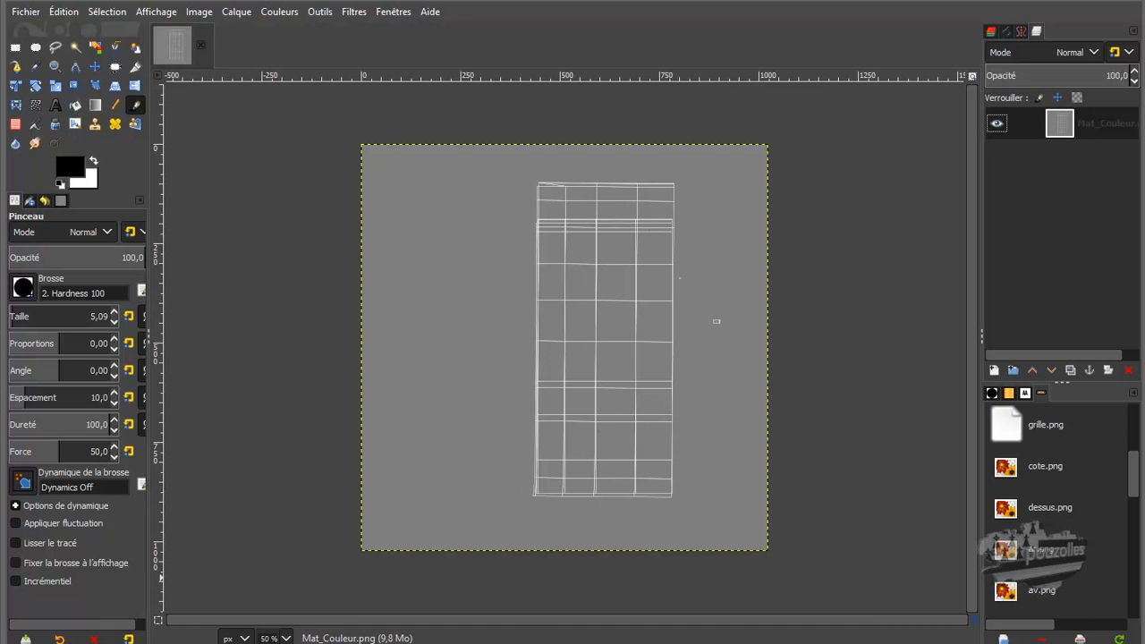
# Add texture siège 2cv Seamless 2.png from the Texture siège 2cv svm6 folder as a layer, converting it to GIMP built-in sRGB.
pyautogui.moveTo(104, 642)
pyautogui.click(103, 597)
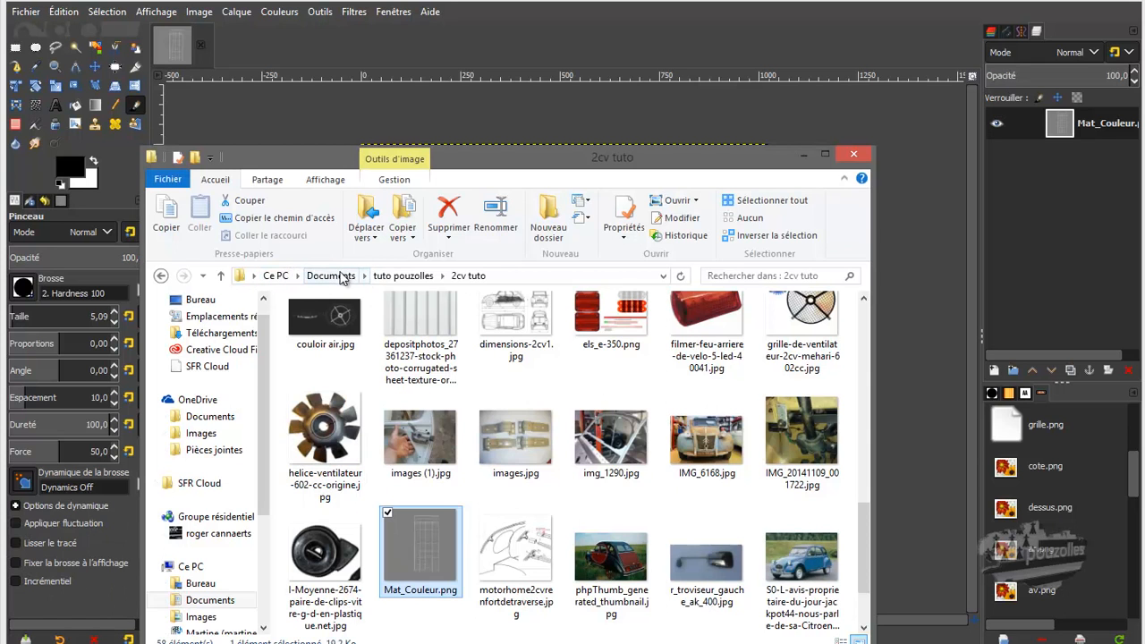
pyautogui.click(402, 276)
pyautogui.doubleClick(343, 347)
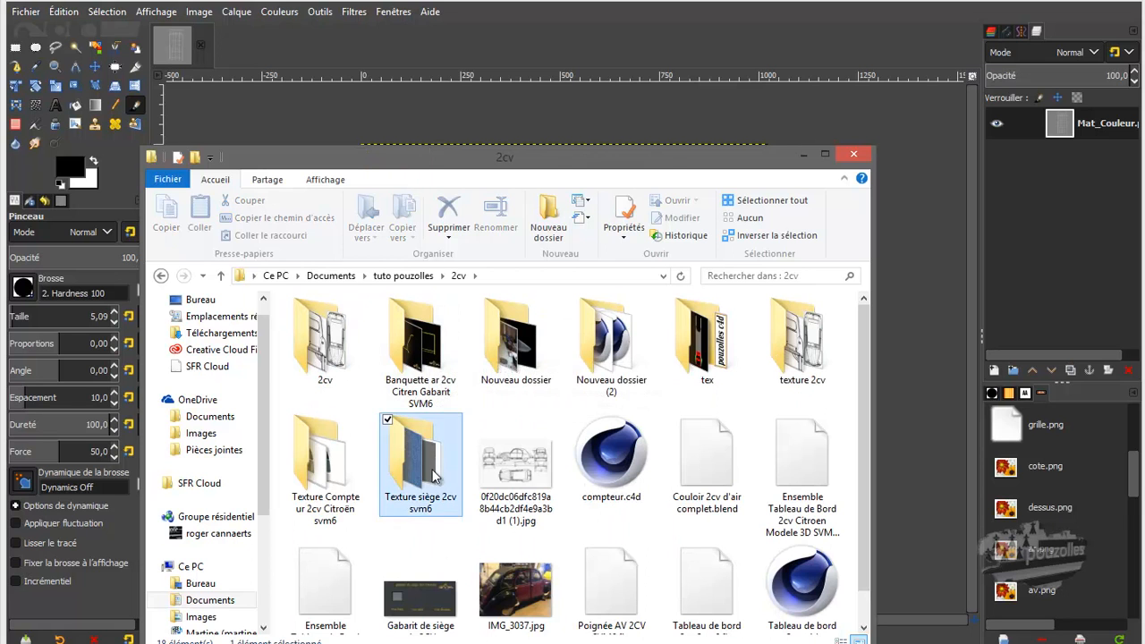
pyautogui.doubleClick(431, 470)
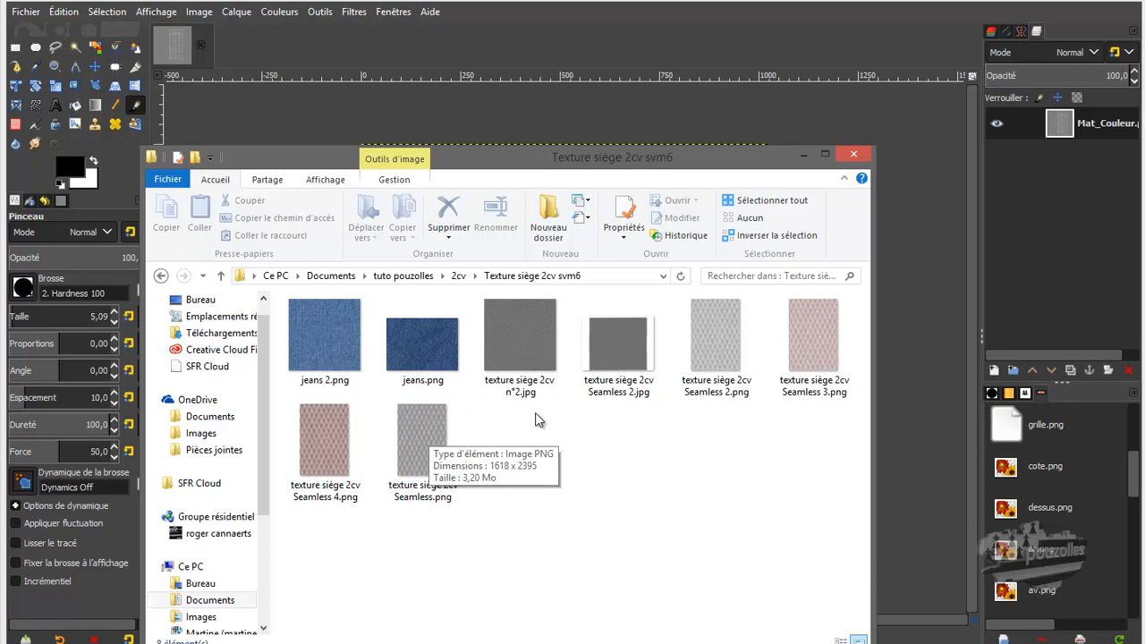
pyautogui.moveTo(713, 351); pyautogui.dragTo(884, 157)
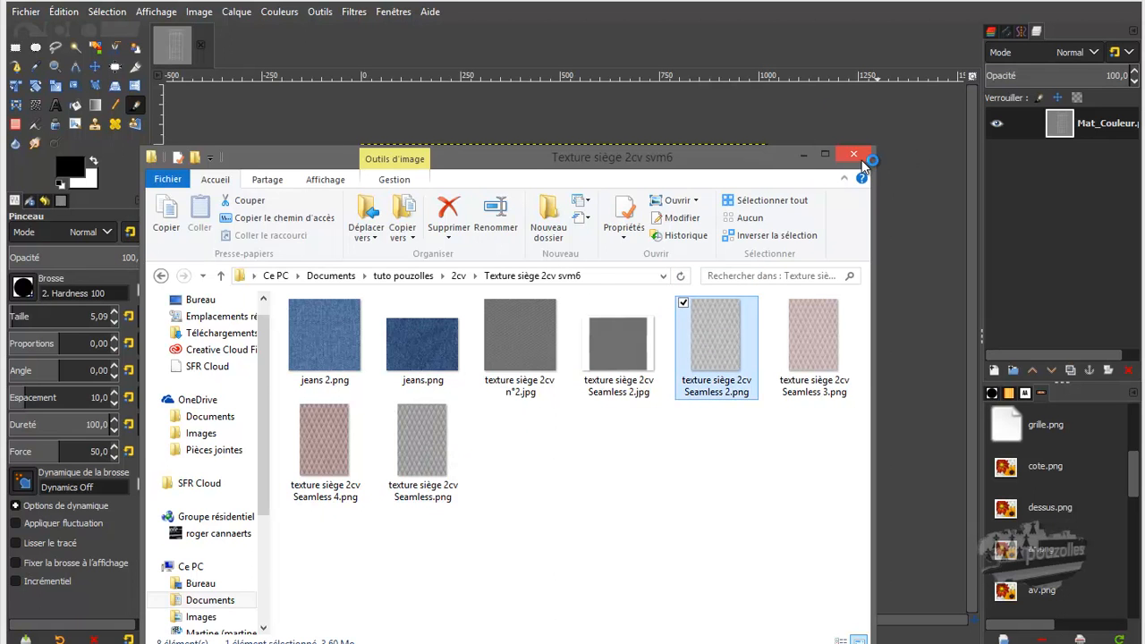
pyautogui.click(804, 157)
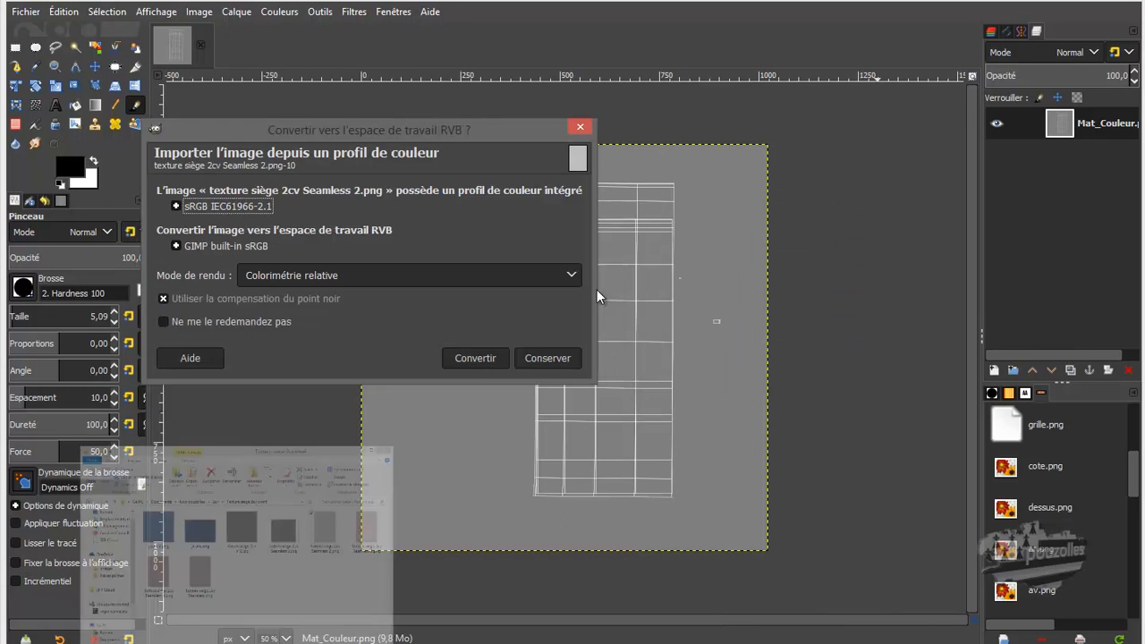
pyautogui.click(475, 358)
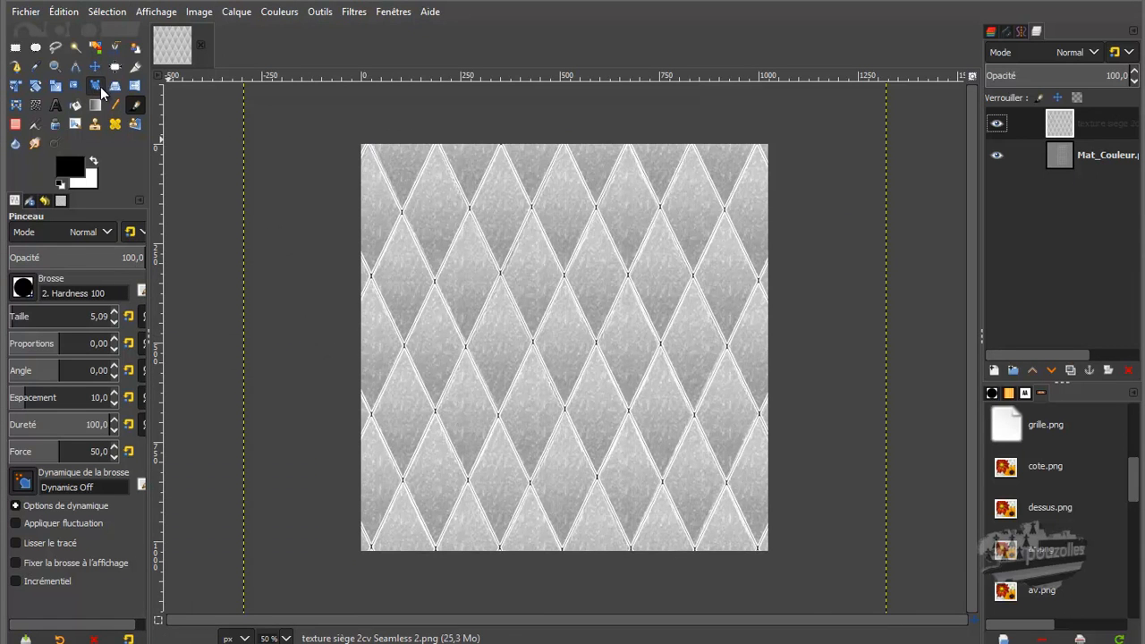
# Scale the quilted texture layer proportionally to 318 × 486 px and move it over the lower part of the UV mesh.
pyautogui.click(57, 89)
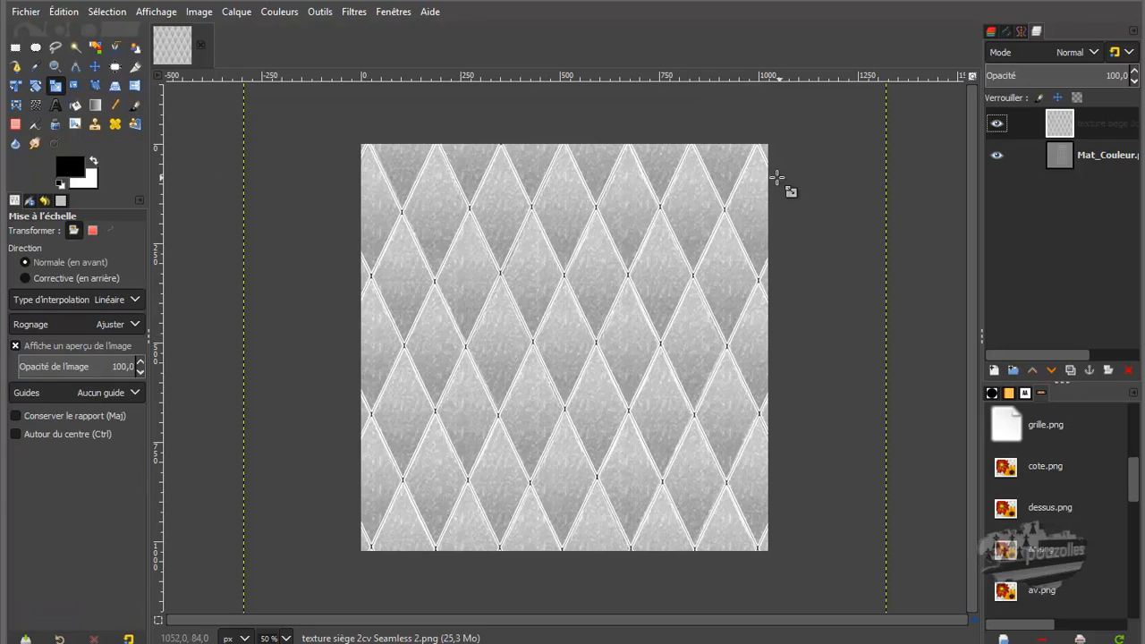
pyautogui.click(773, 177)
pyautogui.moveTo(772, 176); pyautogui.dragTo(736, 200)
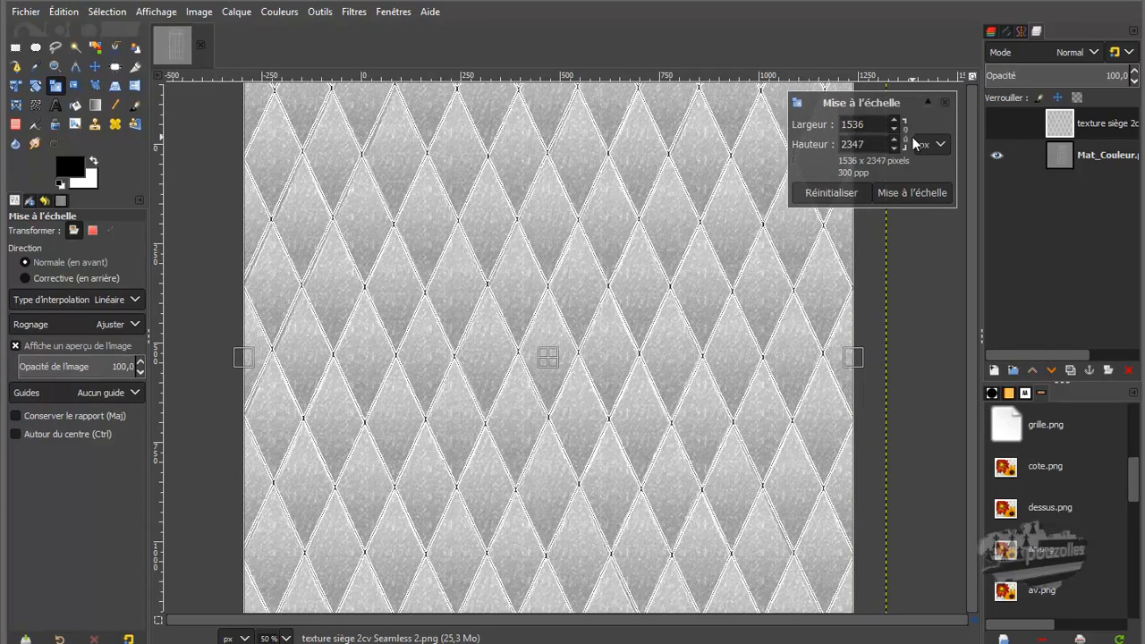
pyautogui.moveTo(718, 240); pyautogui.dragTo(199, 534)
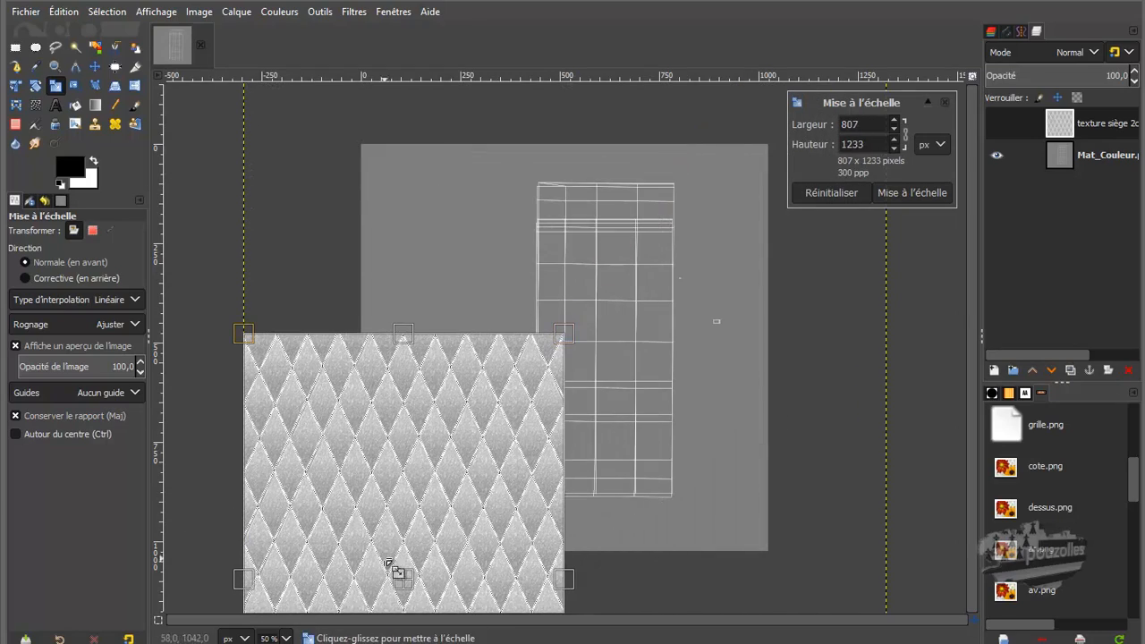
pyautogui.moveTo(417, 591); pyautogui.dragTo(604, 362)
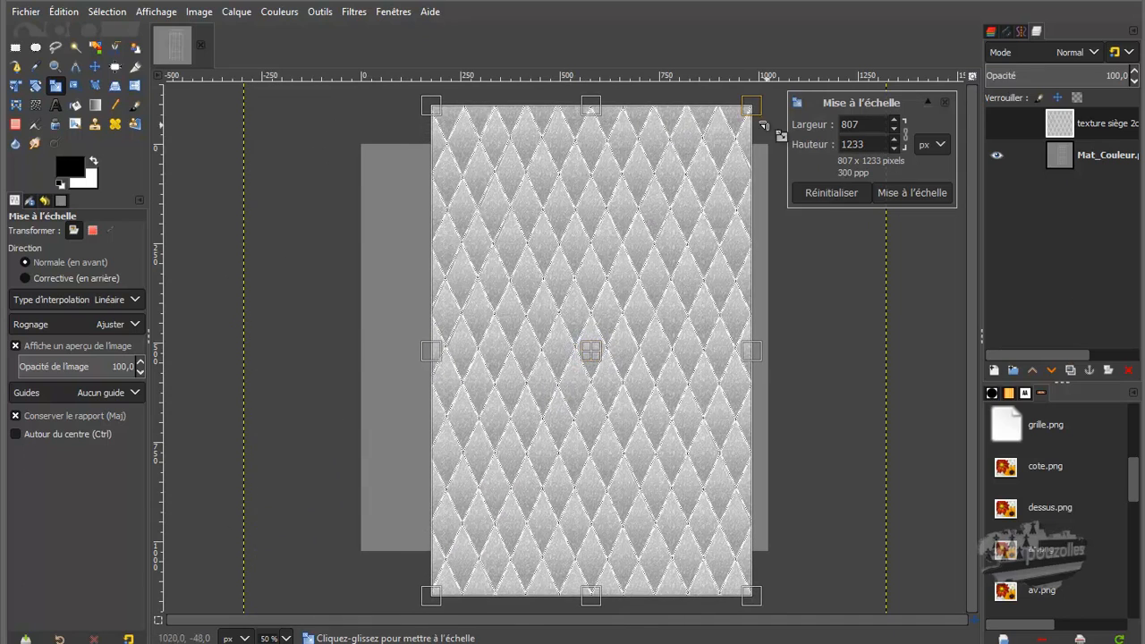
pyautogui.moveTo(751, 108); pyautogui.dragTo(485, 359)
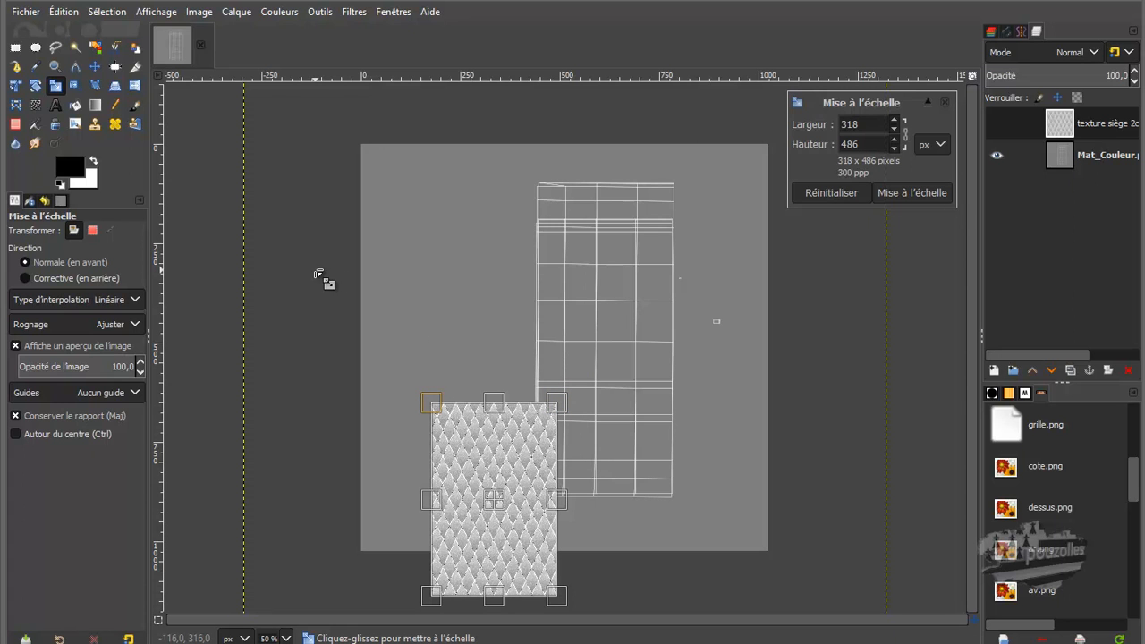
pyautogui.click(94, 66)
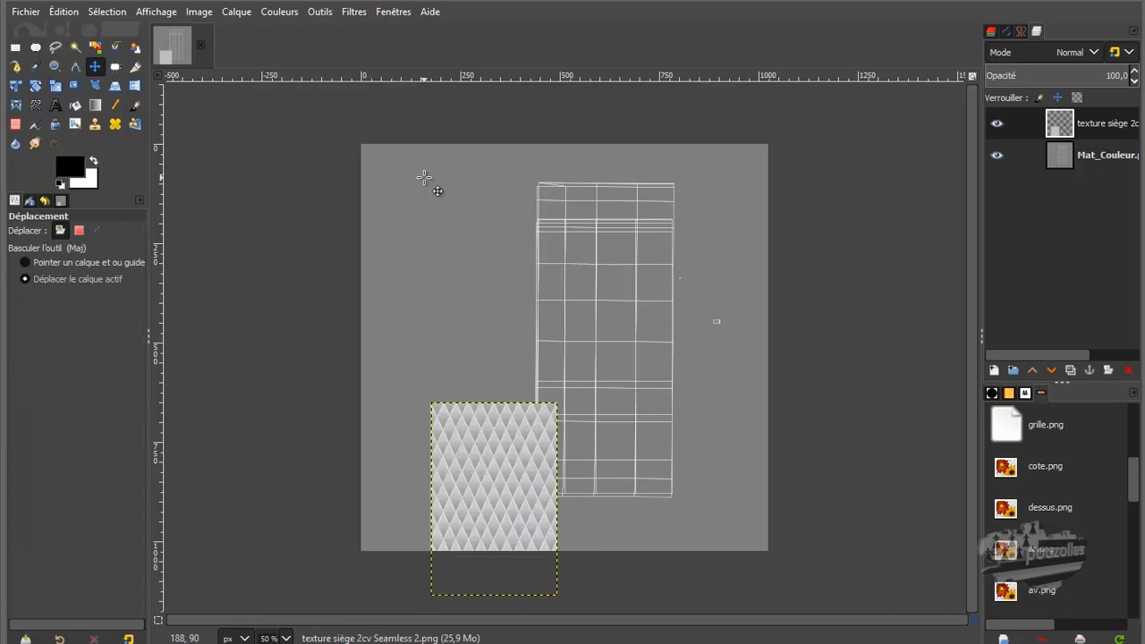
pyautogui.moveTo(514, 450); pyautogui.dragTo(606, 388)
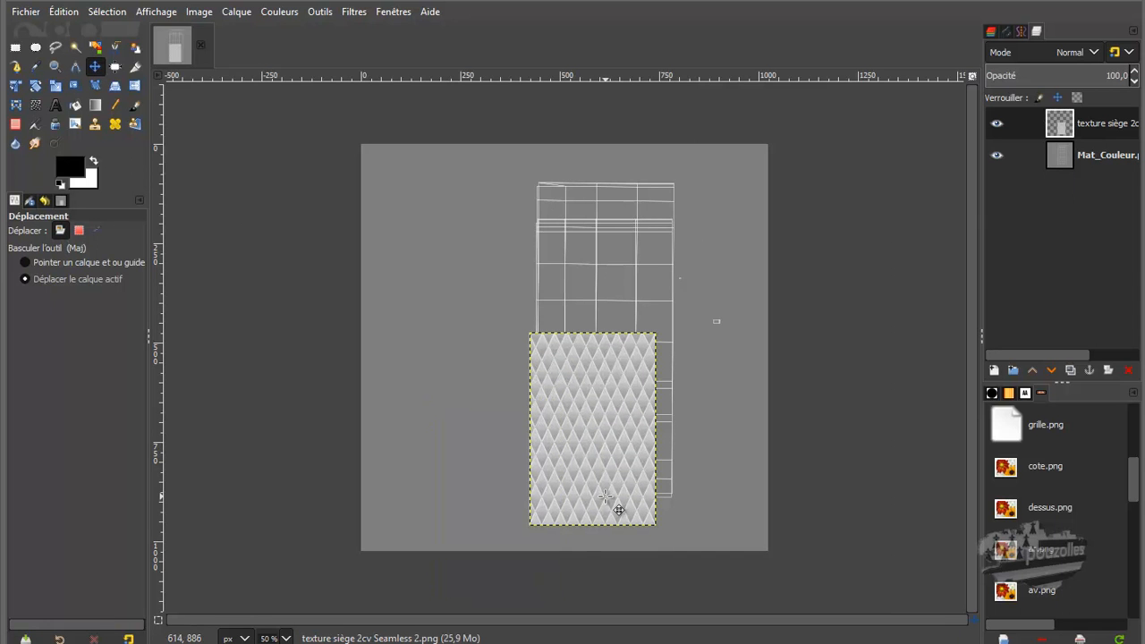
# Scale the quilted texture layer down proportionally to 219 × 334 px.
pyautogui.press('1')
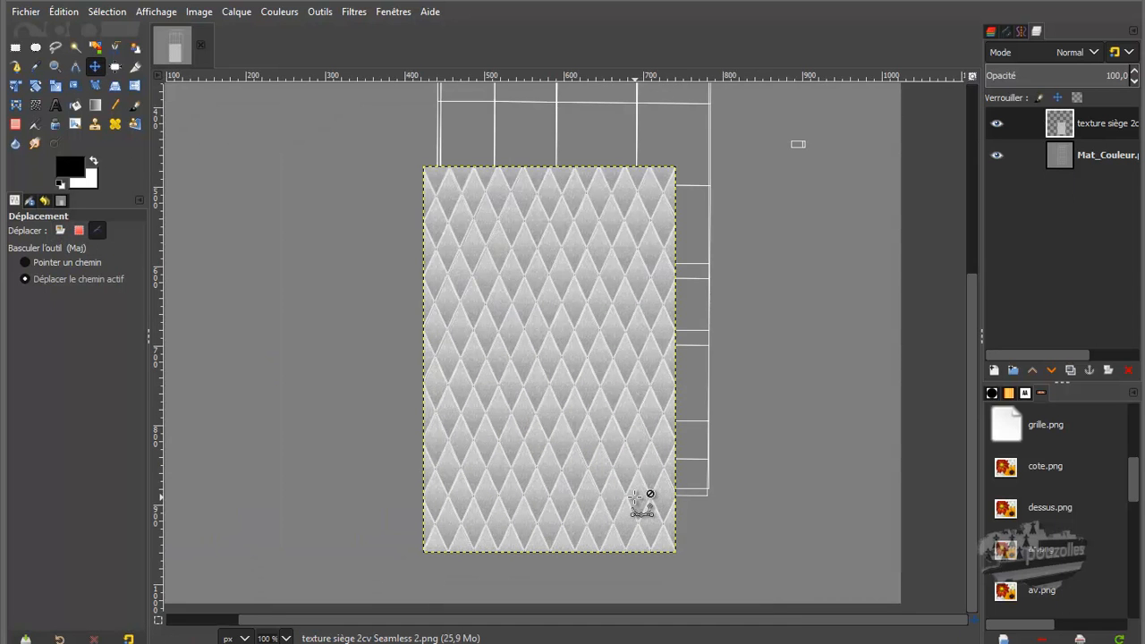
pyautogui.click(56, 87)
pyautogui.click(544, 257)
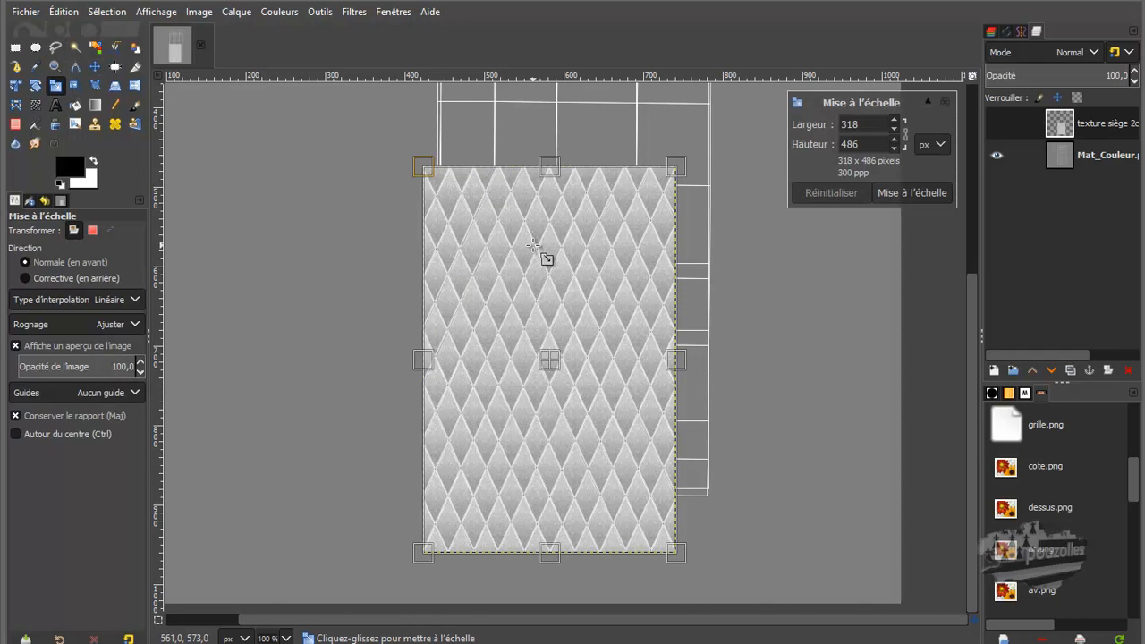
pyautogui.moveTo(677, 171); pyautogui.dragTo(583, 284)
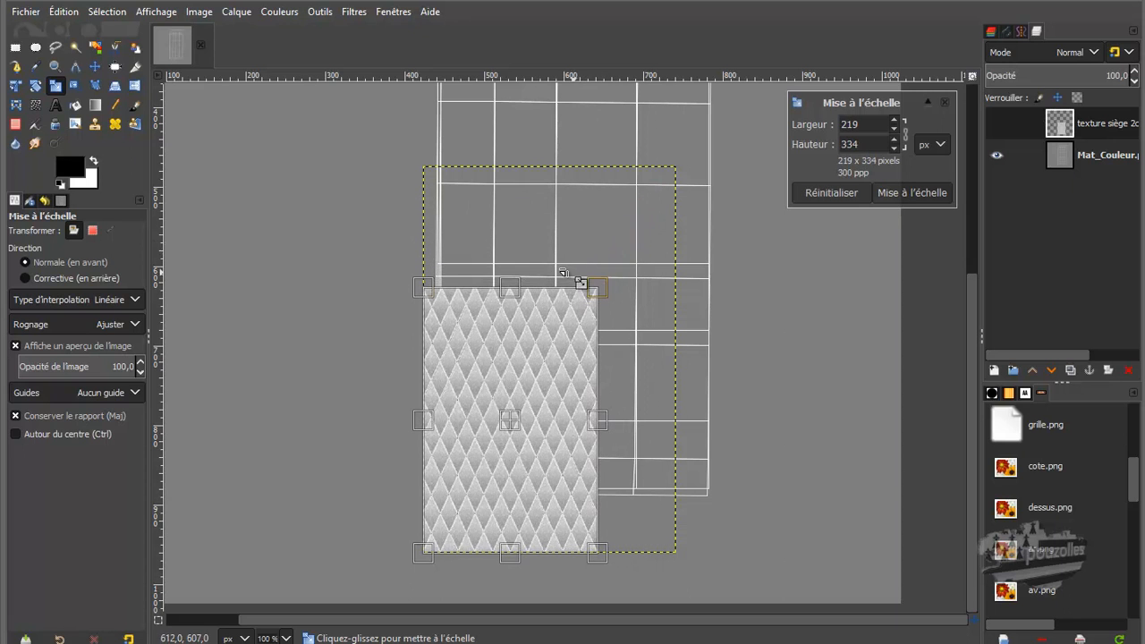
pyautogui.click(887, 195)
# Move the reduced texture layer up so it covers the lower-left corner of the UV mesh.
pyautogui.click(95, 66)
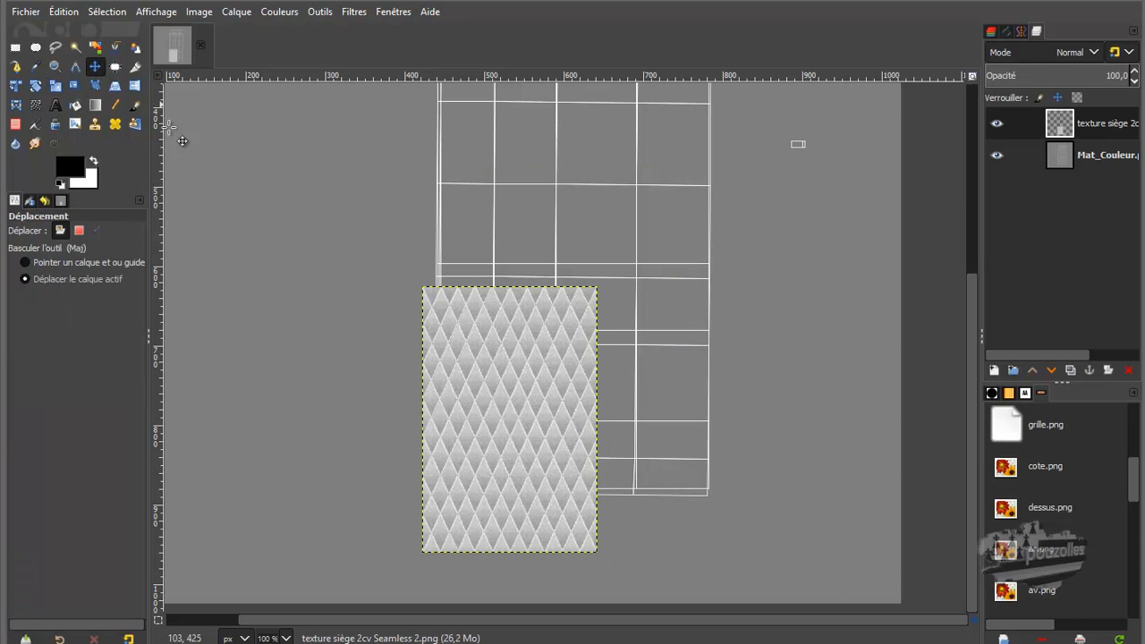
pyautogui.moveTo(515, 374); pyautogui.dragTo(523, 306)
pyautogui.moveTo(519, 314); pyautogui.dragTo(519, 314)
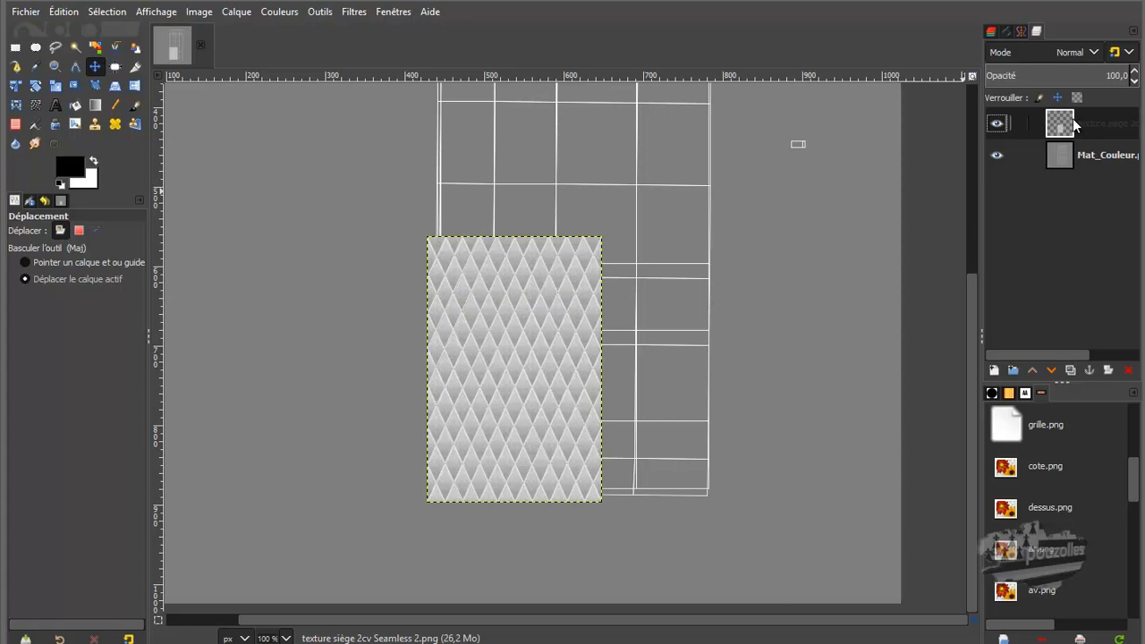
# Duplicate the quilted texture layer and place the copy against its right edge, aligning the diamond pattern at the seam.
pyautogui.click(1069, 370)
pyautogui.moveTo(559, 354); pyautogui.dragTo(732, 353)
pyautogui.scroll(5, 679, 384)
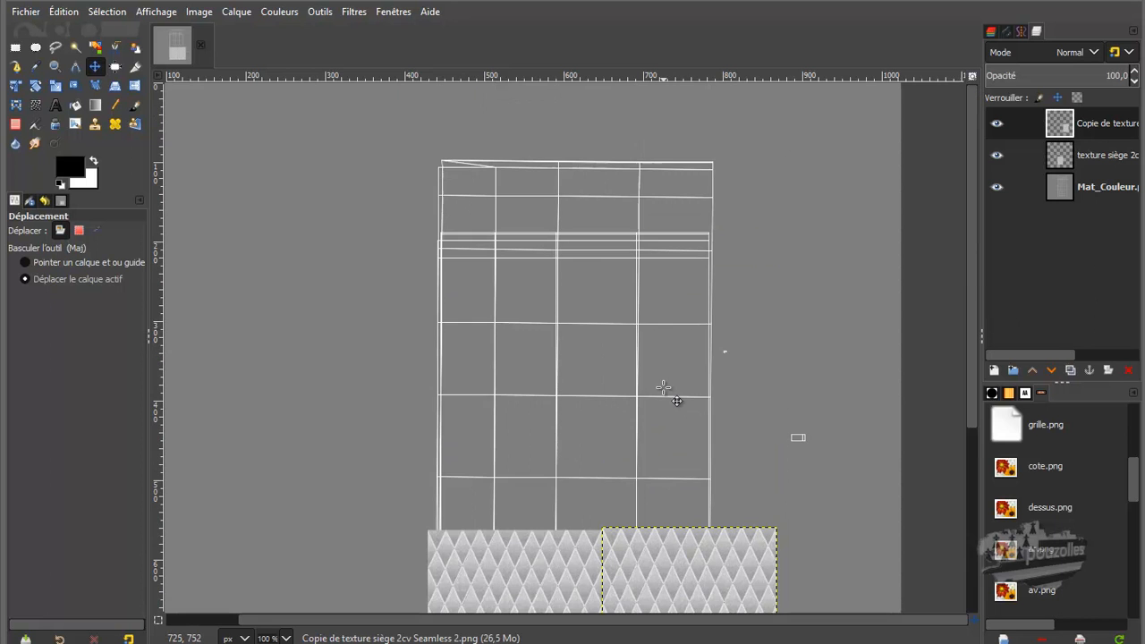
pyautogui.scroll(-5, 669, 394)
pyautogui.keyDown('ctrl'); pyautogui.scroll(2, 644, 410); pyautogui.keyUp('ctrl')
pyautogui.keyDown('ctrl'); pyautogui.scroll(2, 646, 418); pyautogui.keyUp('ctrl')
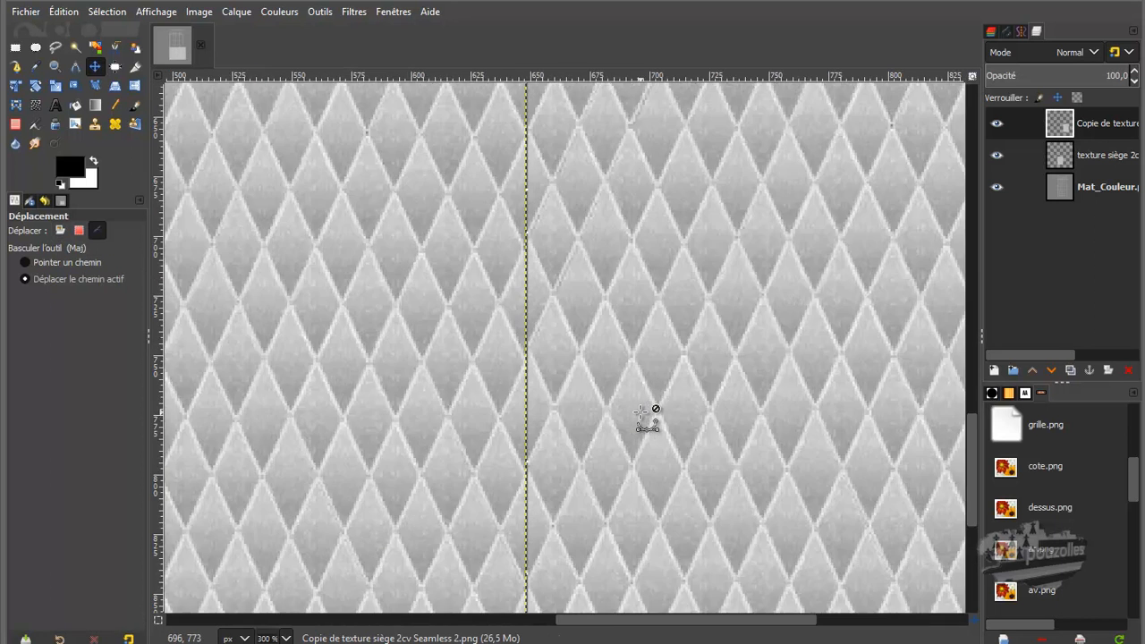
pyautogui.moveTo(599, 375); pyautogui.dragTo(595, 383)
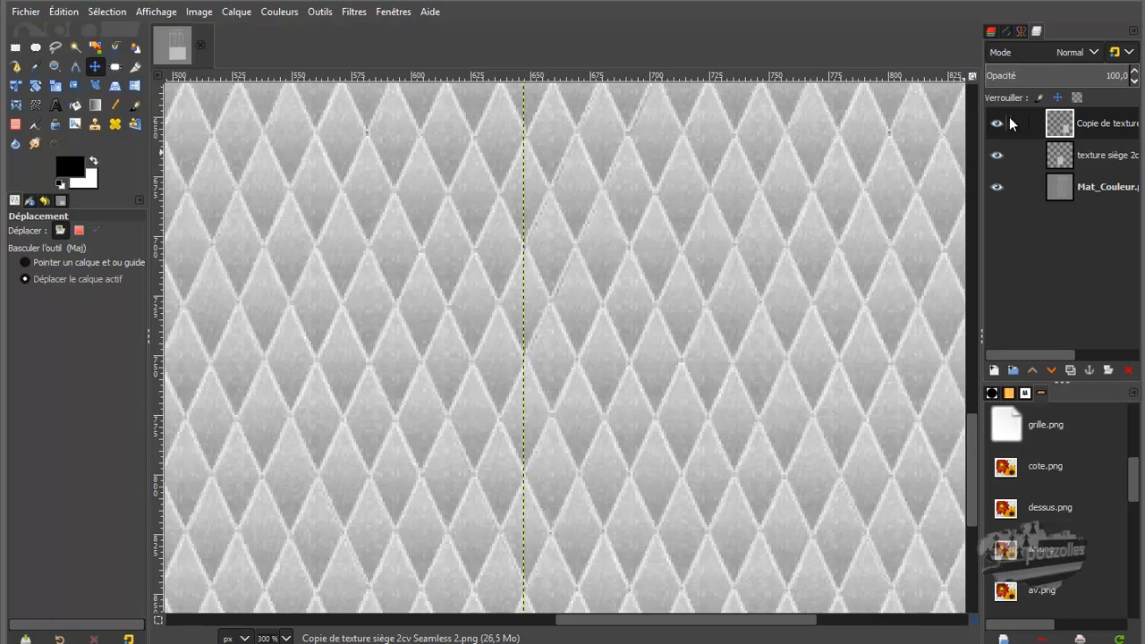
# Merge the two side-by-side quilted texture layers and place a duplicate of the merged block directly above, aligning the diamond pattern.
pyautogui.rightClick(1056, 123)
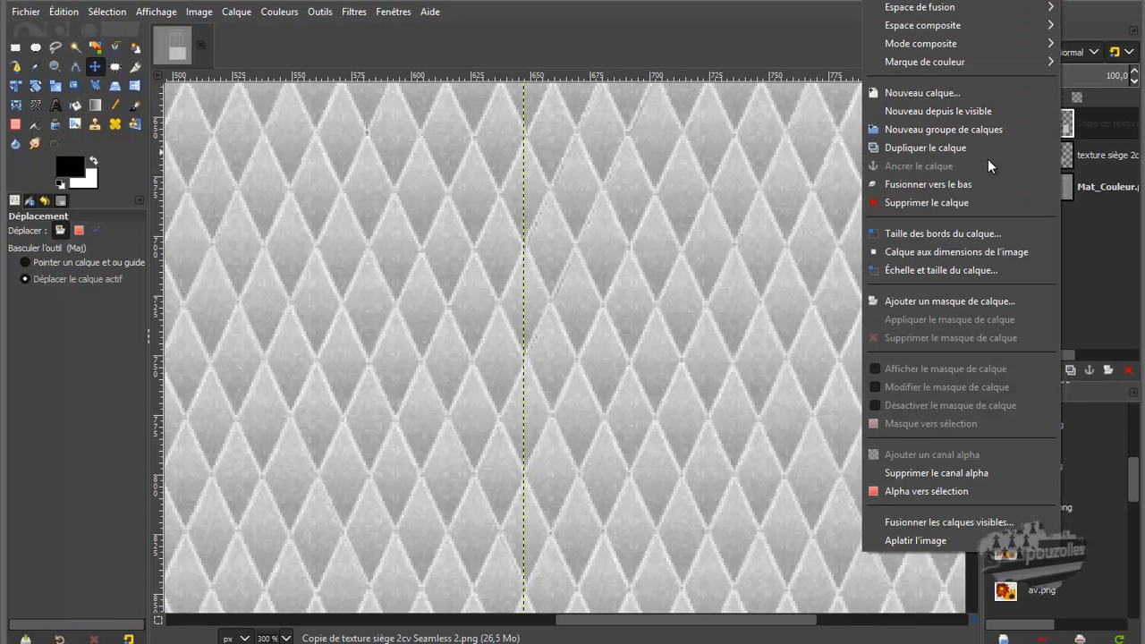
pyautogui.click(957, 184)
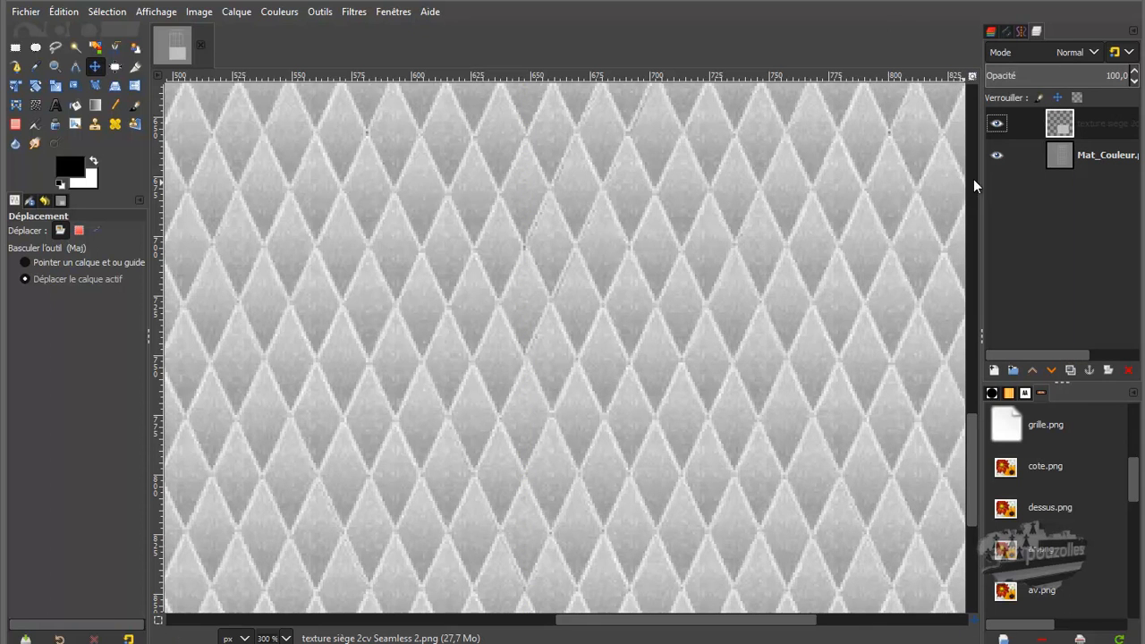
pyautogui.click(1070, 370)
pyautogui.keyDown('ctrl'); pyautogui.scroll(-4, 626, 376); pyautogui.keyUp('ctrl')
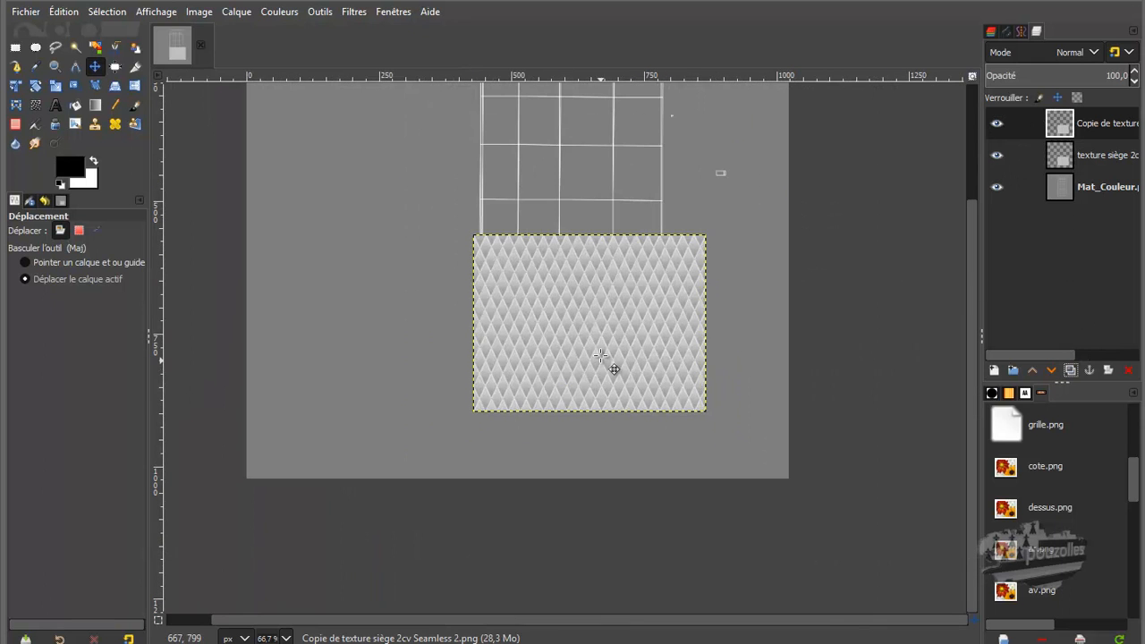
pyautogui.moveTo(590, 327); pyautogui.dragTo(583, 149)
pyautogui.press('1')
pyautogui.keyDown('ctrl'); pyautogui.scroll(3, 557, 209); pyautogui.keyUp('ctrl')
pyautogui.moveTo(473, 263)
pyautogui.mouseDown()
pyautogui.moveTo(498, 274)
pyautogui.moveTo(477, 230)
pyautogui.moveTo(475, 250)
pyautogui.mouseUp()
pyautogui.scroll(5, 462, 385)
pyautogui.keyDown('ctrl'); pyautogui.scroll(-1, 464, 401); pyautogui.keyUp('ctrl')
pyautogui.keyDown('ctrl'); pyautogui.scroll(-3, 463, 401); pyautogui.keyUp('ctrl')
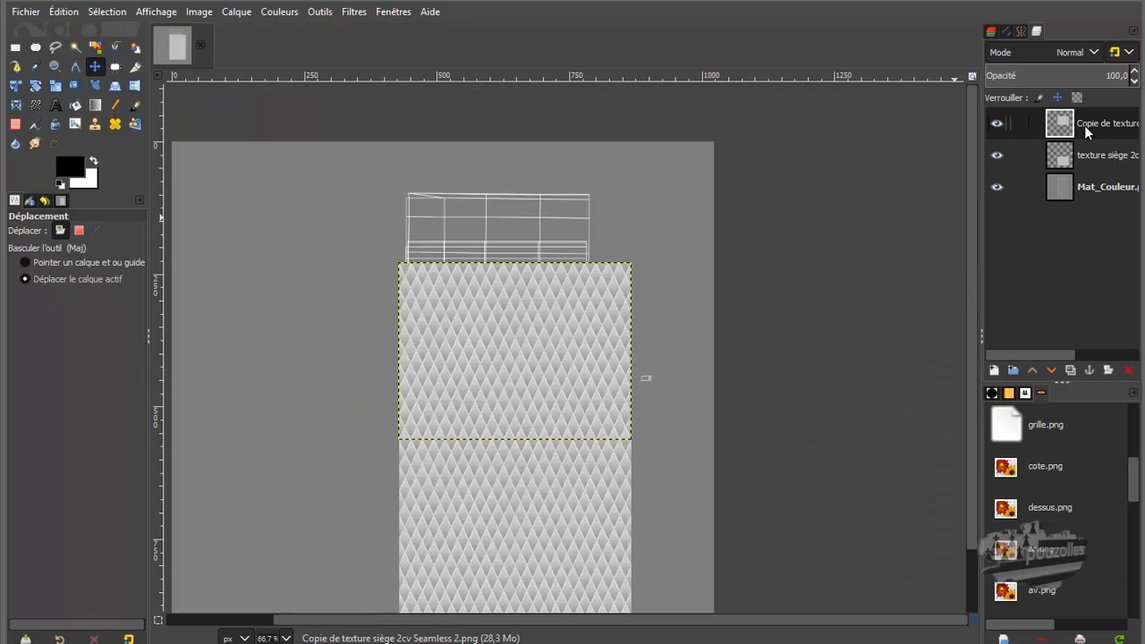
# Duplicate the quilted block again and place the copy above the second one, covering the top of the UV mesh with aligned diamonds.
pyautogui.click(1071, 370)
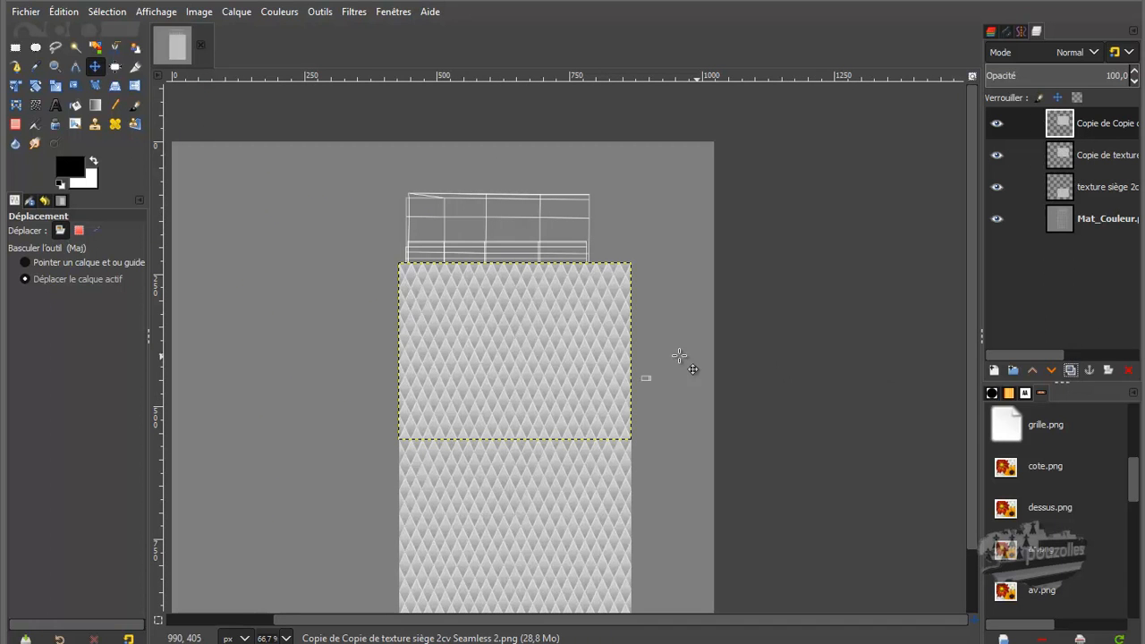
pyautogui.moveTo(530, 333); pyautogui.dragTo(526, 158)
pyautogui.keyDown('ctrl'); pyautogui.scroll(4, 475, 242); pyautogui.keyUp('ctrl')
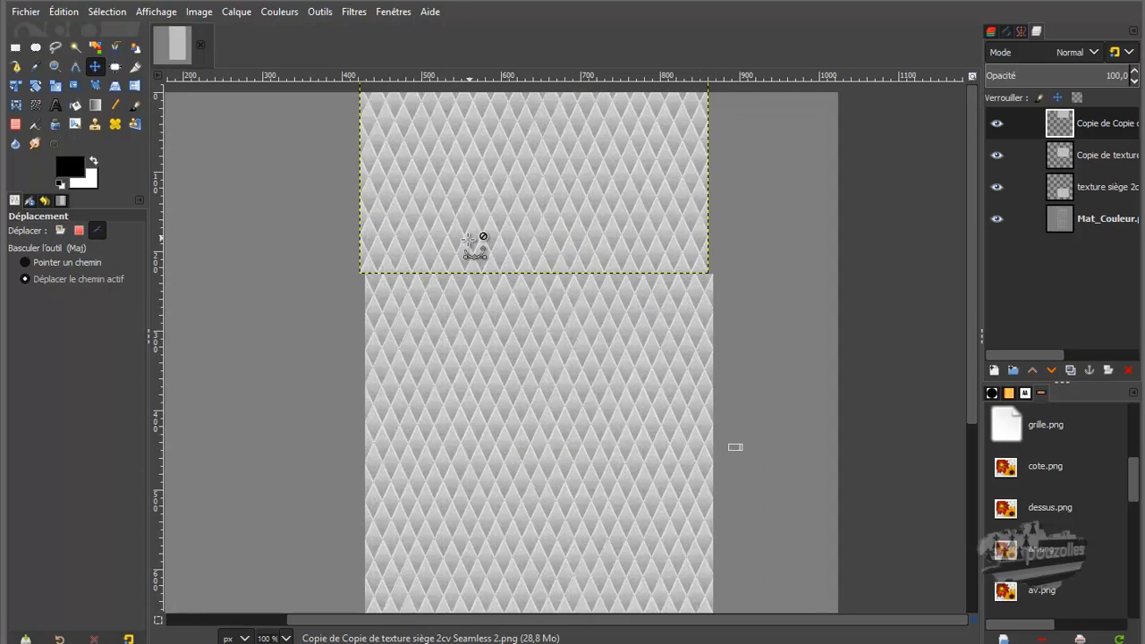
pyautogui.moveTo(478, 248)
pyautogui.mouseDown()
pyautogui.moveTo(474, 256)
pyautogui.moveTo(489, 217)
pyautogui.moveTo(484, 260)
pyautogui.mouseUp()
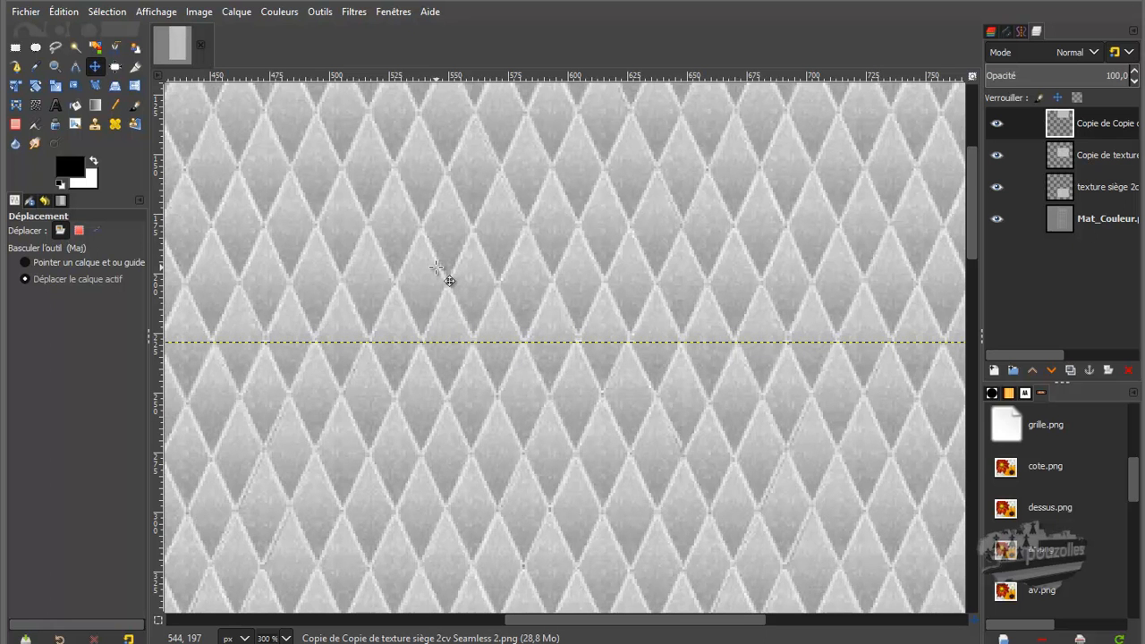
pyautogui.keyDown('ctrl'); pyautogui.scroll(-5, 439, 268); pyautogui.keyUp('ctrl')
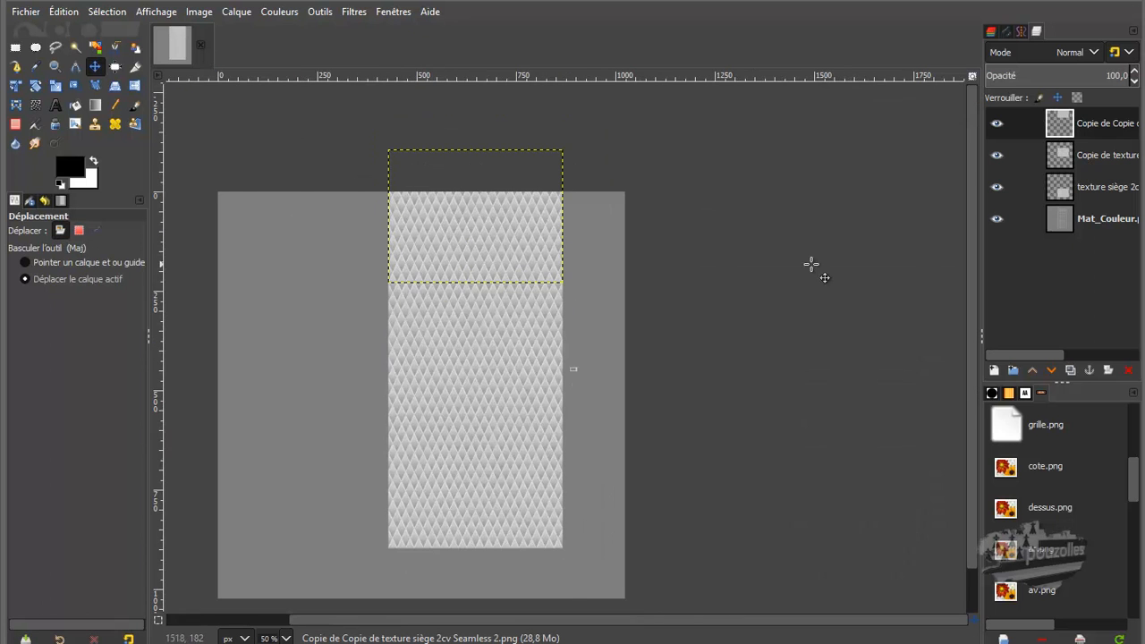
# Hide the Mat_Couleur.png layer and merge the visible quilted texture layers into one, expanded as necessary.
pyautogui.click(996, 219)
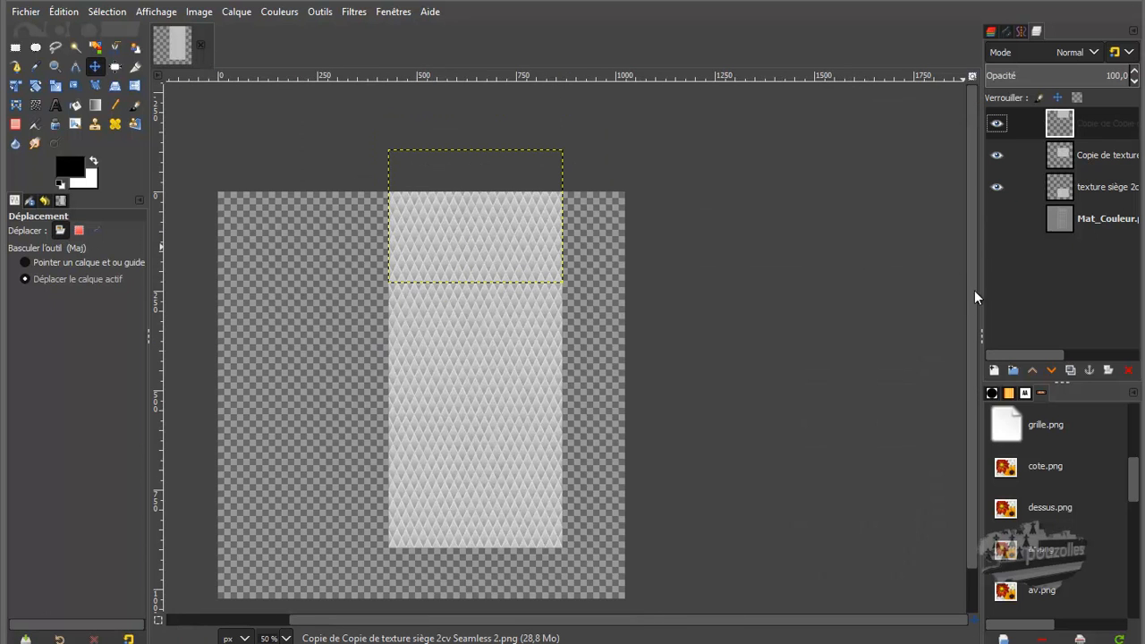
pyautogui.rightClick(1083, 126)
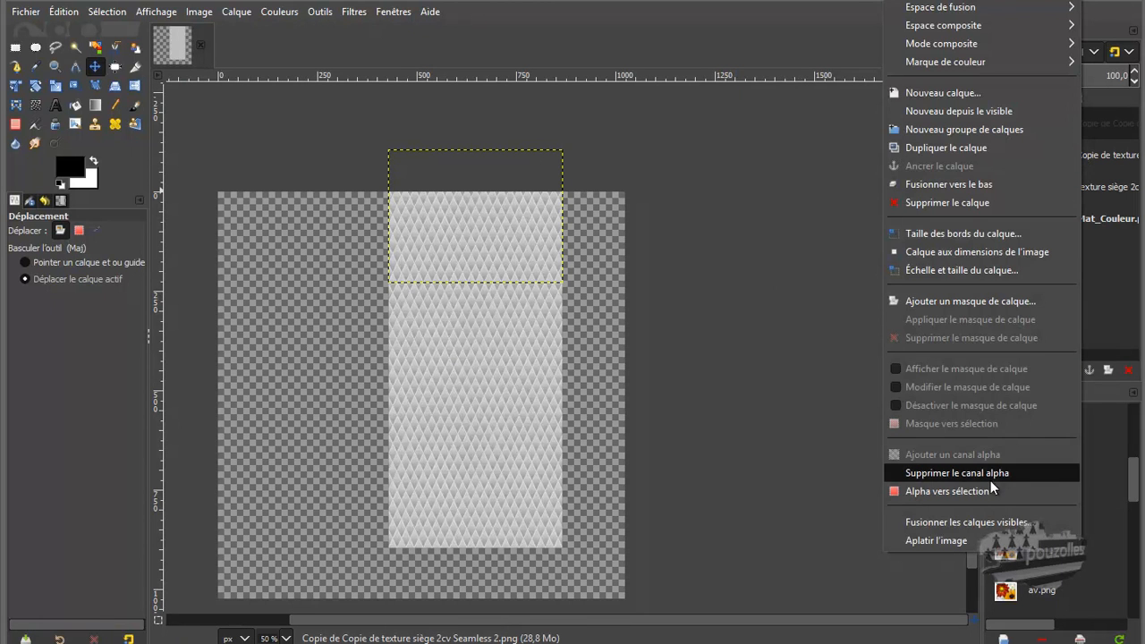
pyautogui.click(995, 521)
pyautogui.click(930, 520)
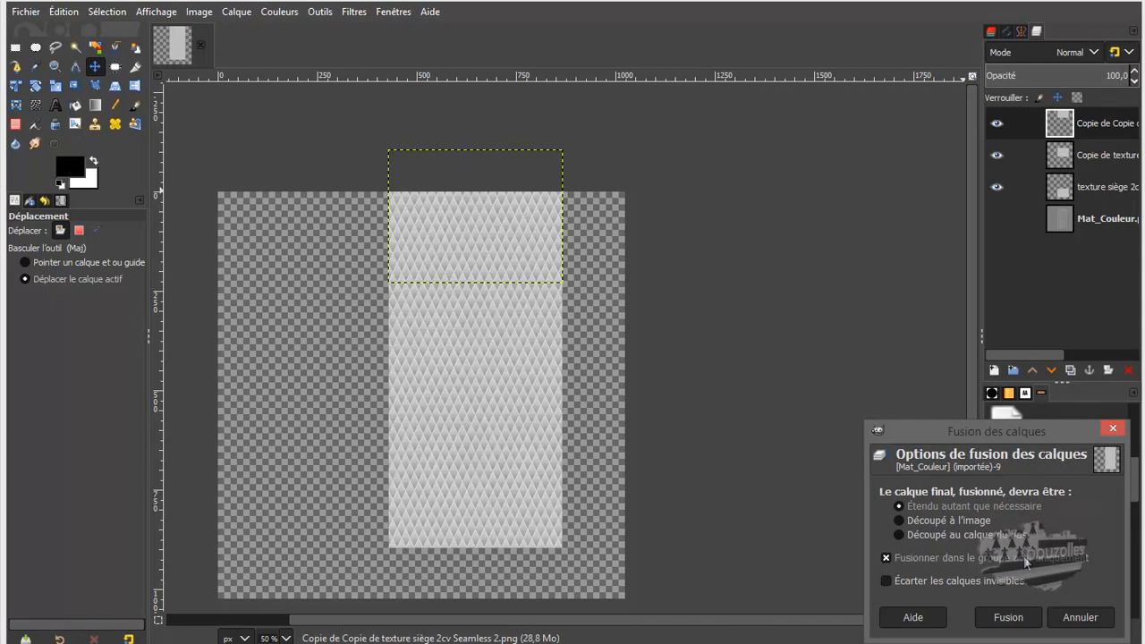
pyautogui.click(1011, 615)
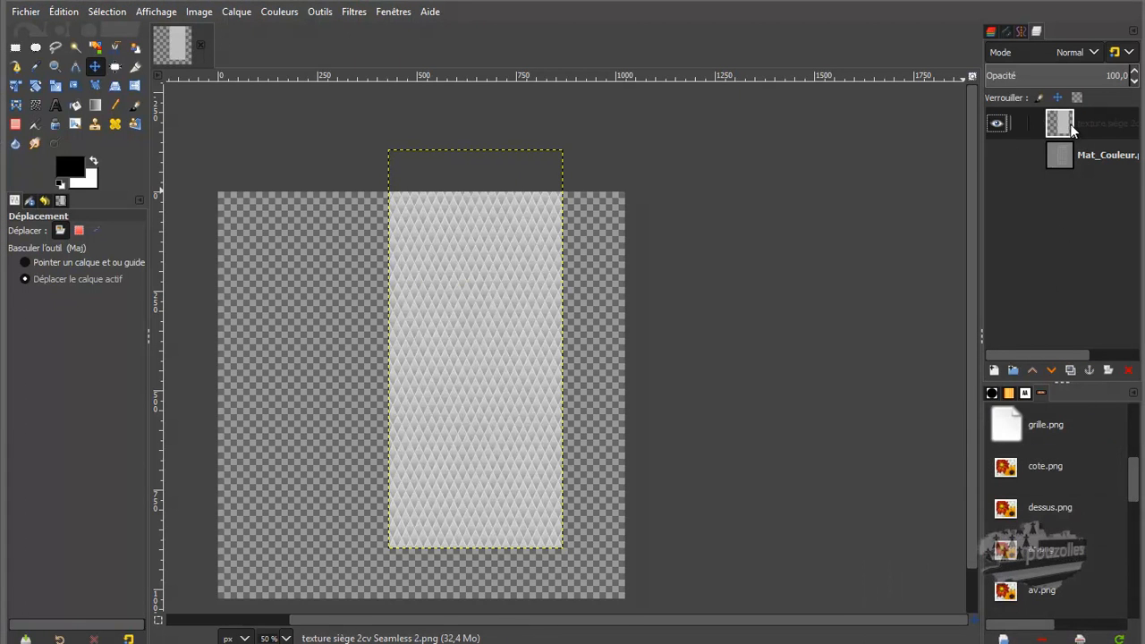
# Delete the hidden Mat_Couleur.png layer and overwrite the Mat_Couleur.png file with the quilted texture.
pyautogui.click(1066, 157)
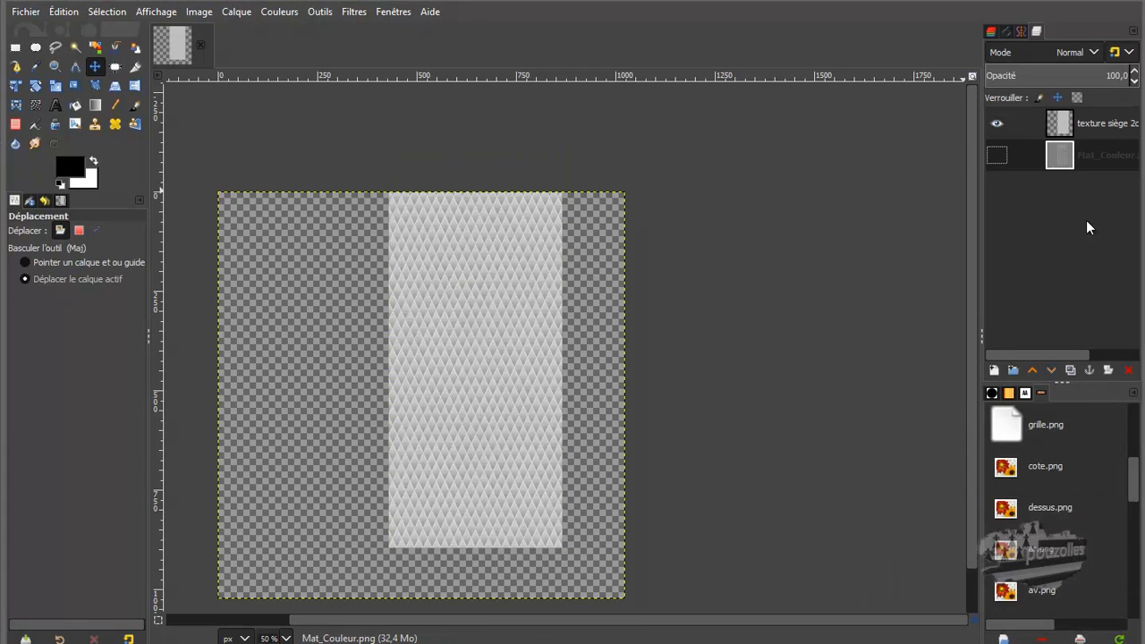
pyautogui.click(1128, 369)
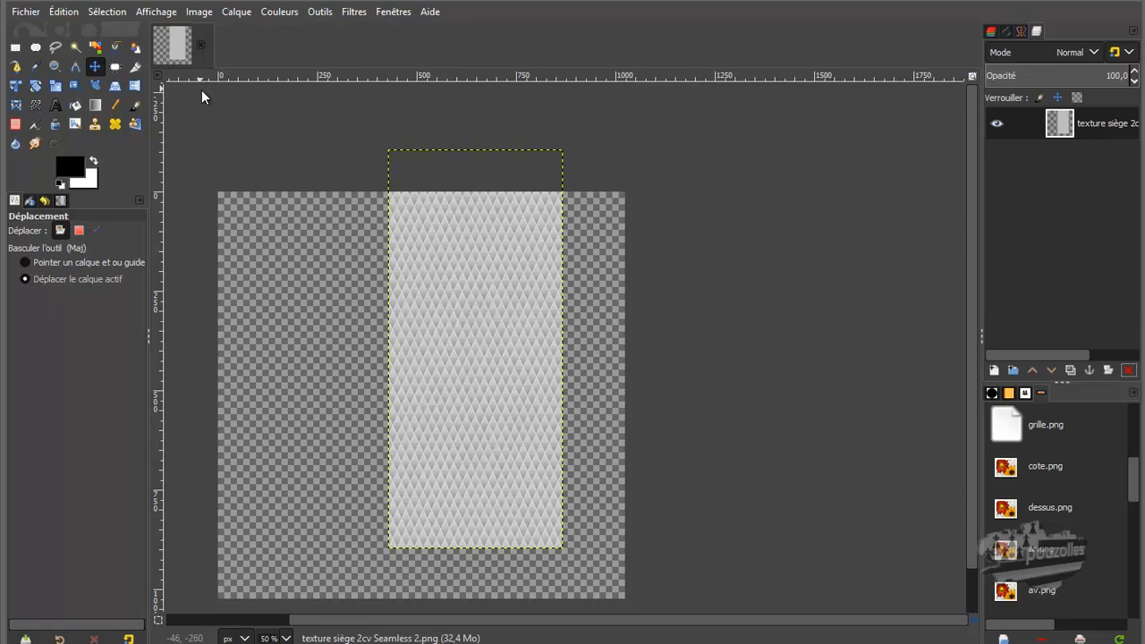
pyautogui.click(25, 12)
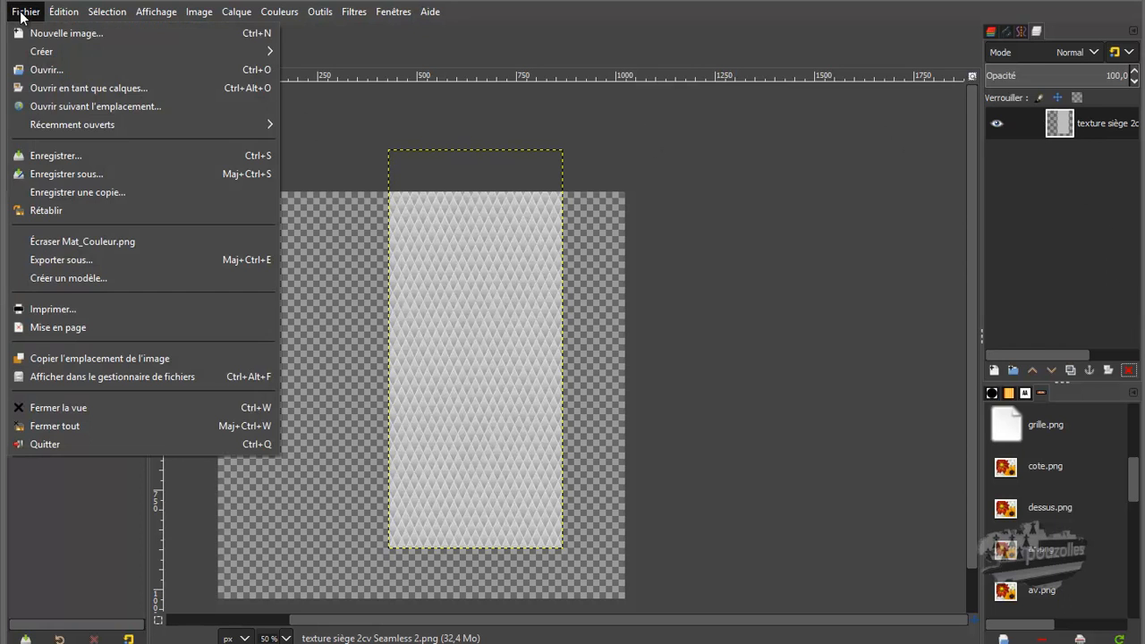
pyautogui.click(79, 241)
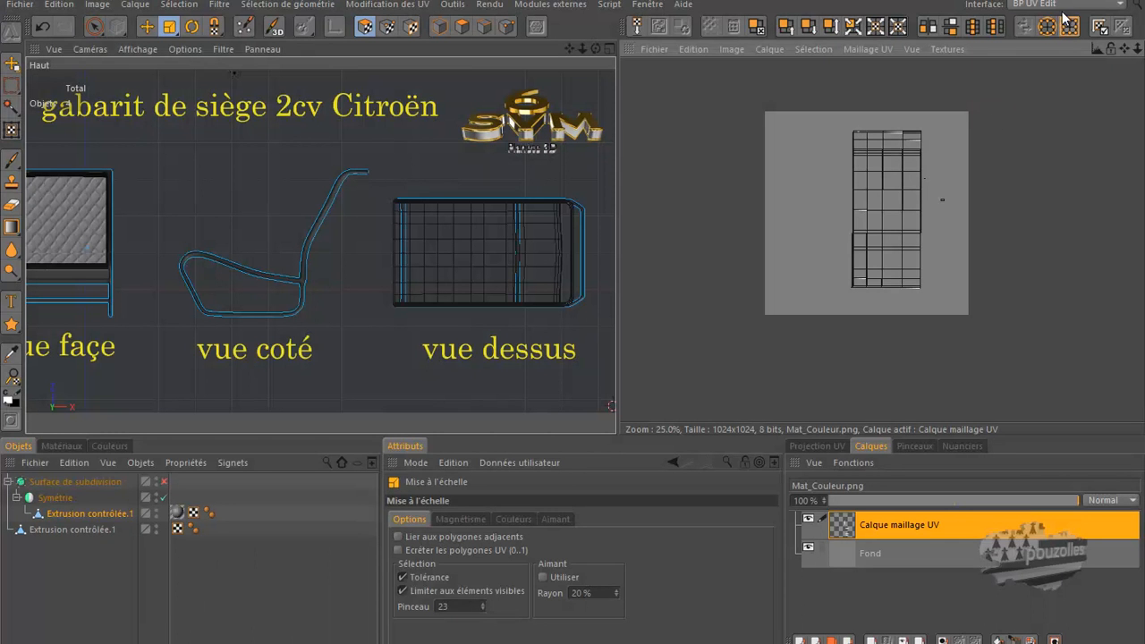
# Switch to Cinema 4D, choose the pouzolles (Utilisateur) layout, and reload the image in the Mat material's colour channel.
pyautogui.click(1061, 5)
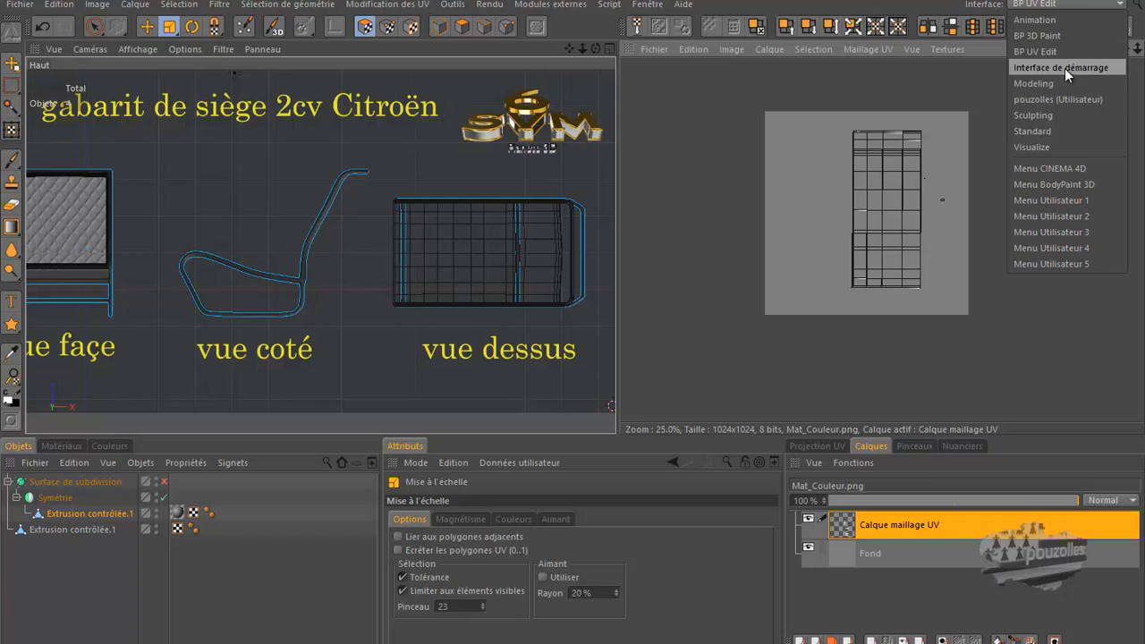
pyautogui.click(1062, 98)
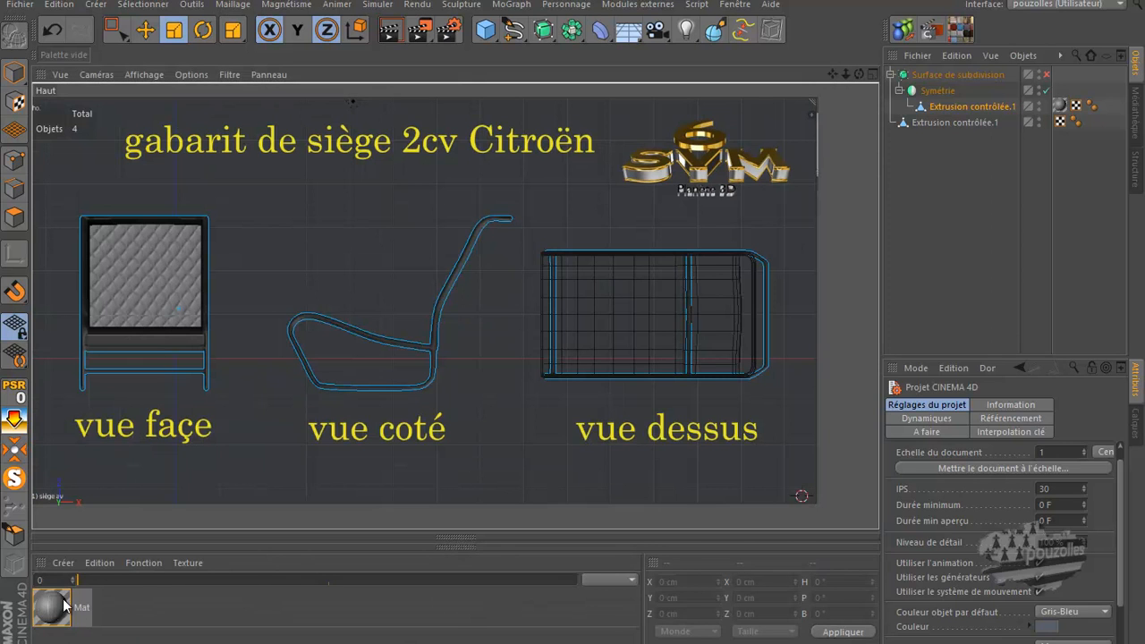
pyautogui.doubleClick(51, 592)
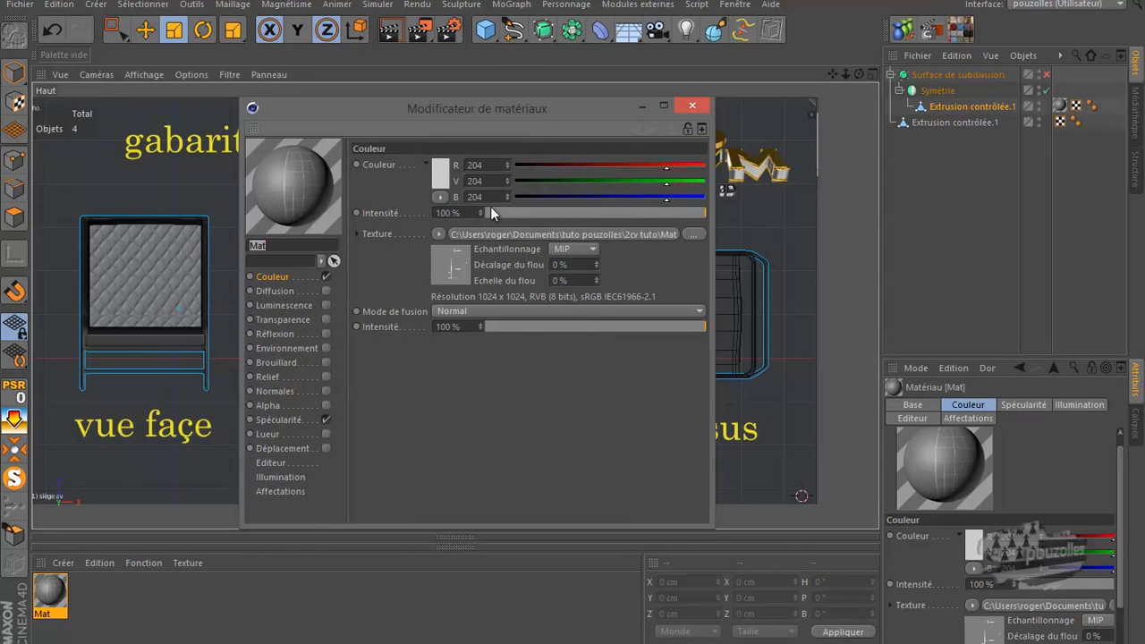
pyautogui.click(436, 232)
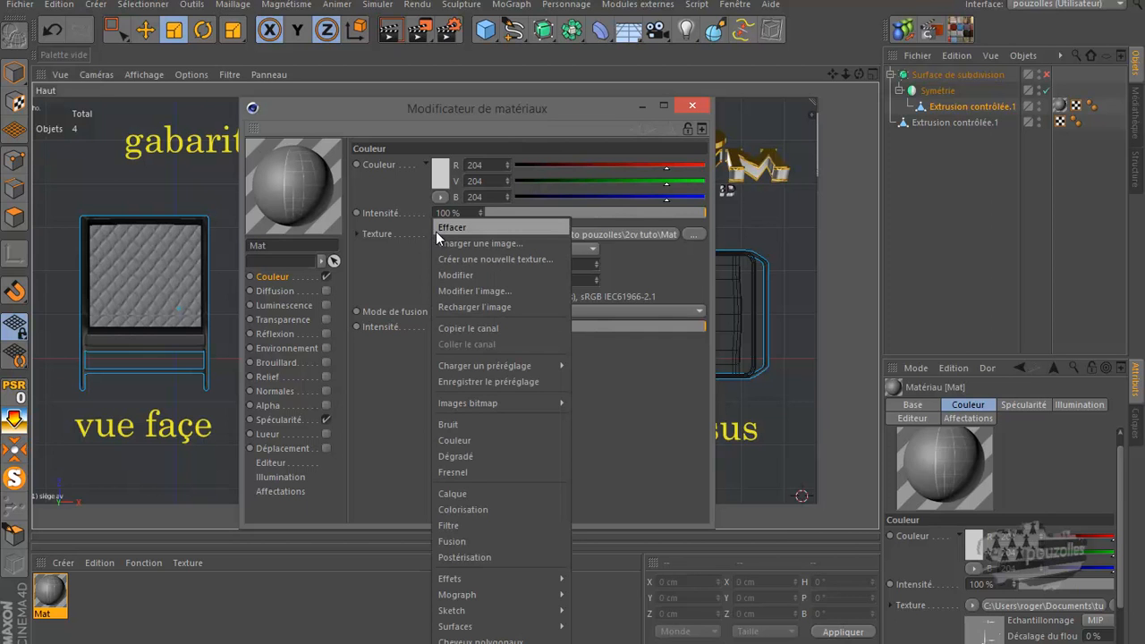
pyautogui.click(456, 306)
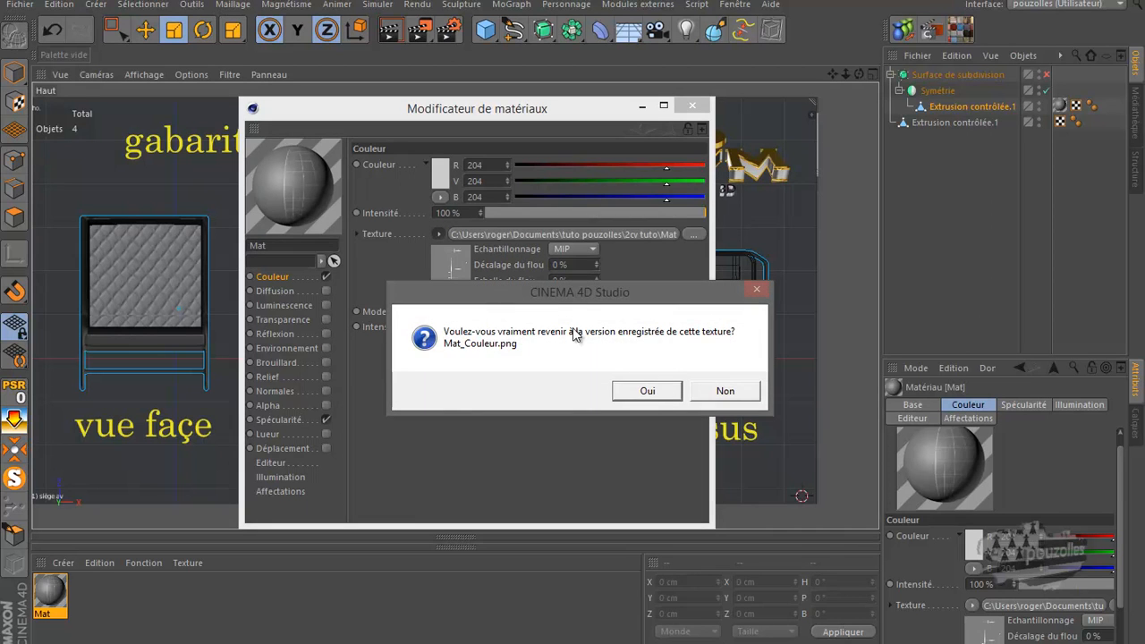
pyautogui.click(721, 391)
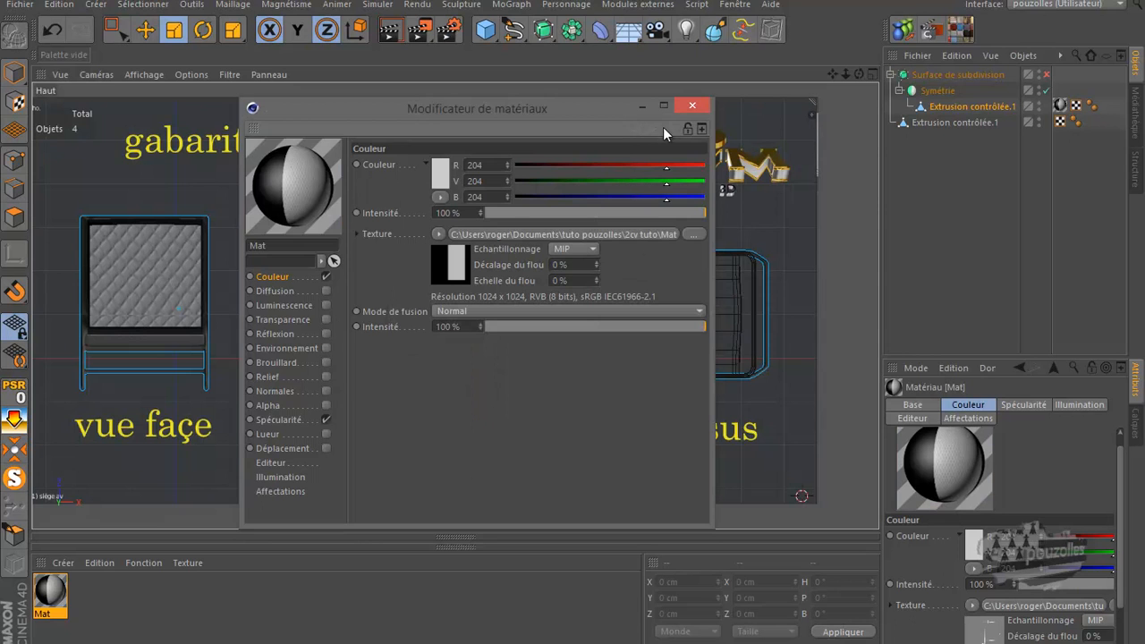
pyautogui.click(691, 106)
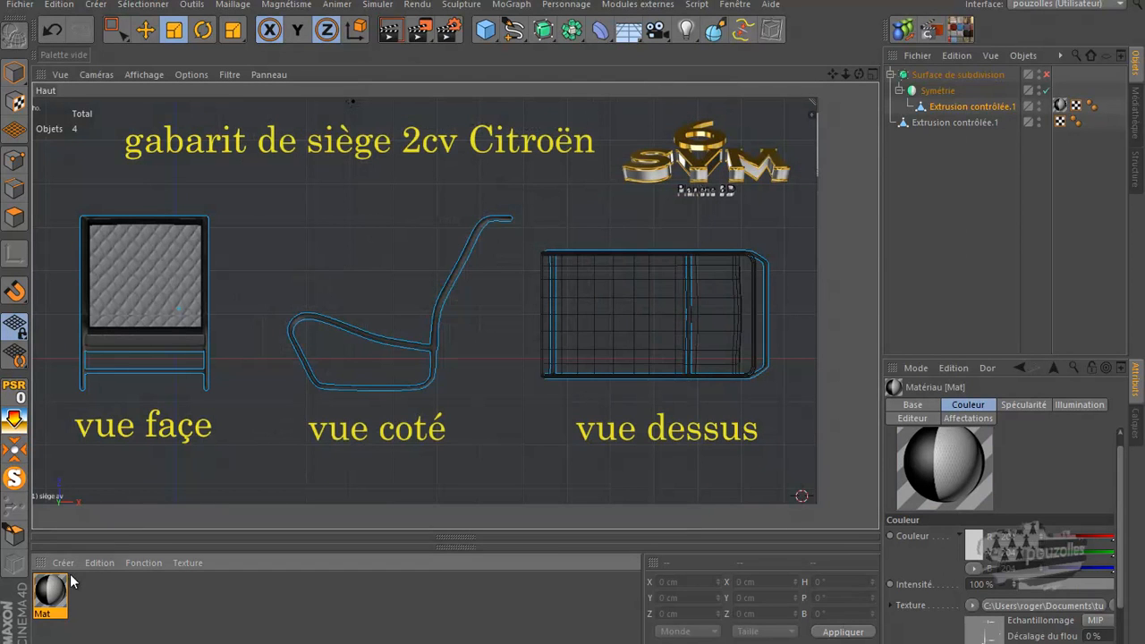
# Disable the specularity channel of the Mat material.
pyautogui.doubleClick(51, 592)
pyautogui.click(320, 395)
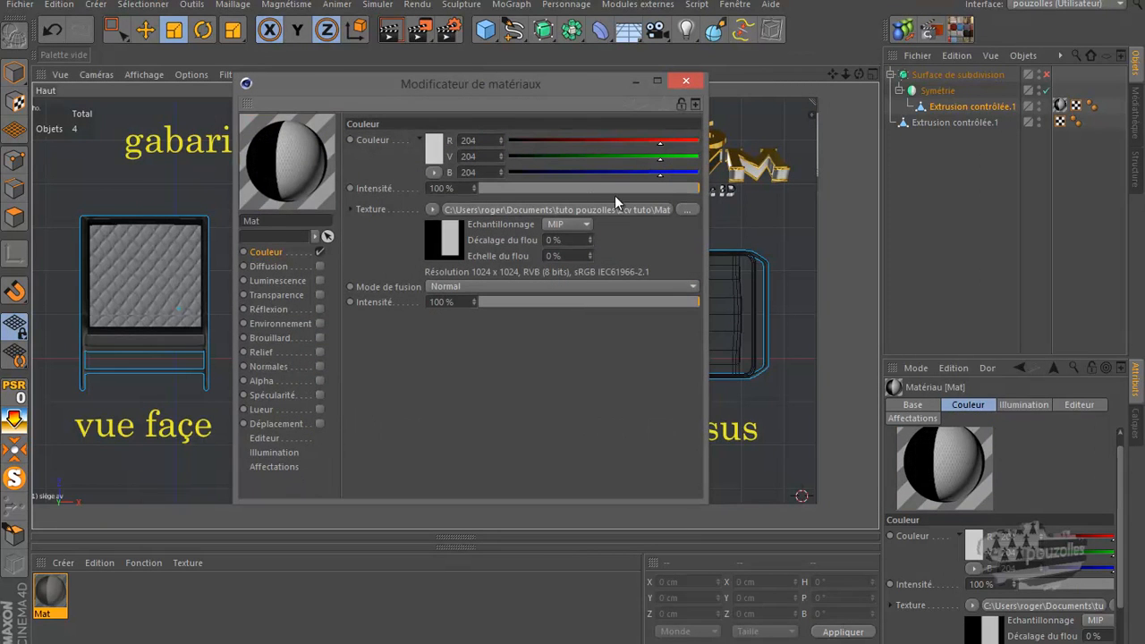
pyautogui.click(689, 81)
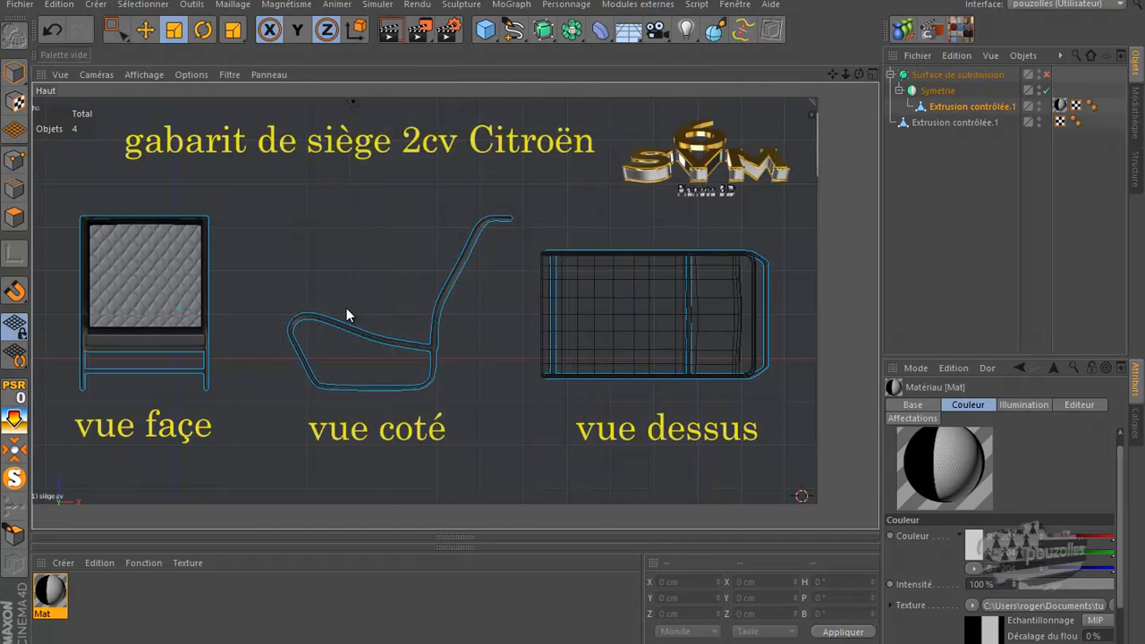
# Render a close perspective view of the chair's seat and backrest to check the quilted texture.
pyautogui.middleClick(354, 303)
pyautogui.middleClick(382, 239)
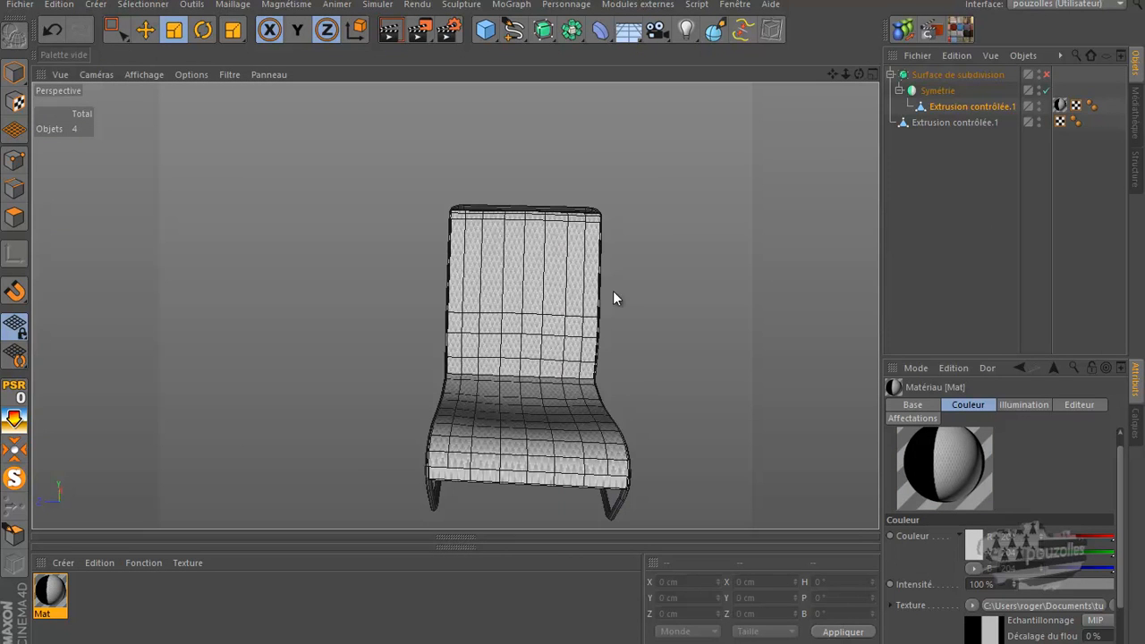
pyautogui.moveTo(861, 76); pyautogui.dragTo(467, 513)
pyautogui.scroll(3, 467, 512)
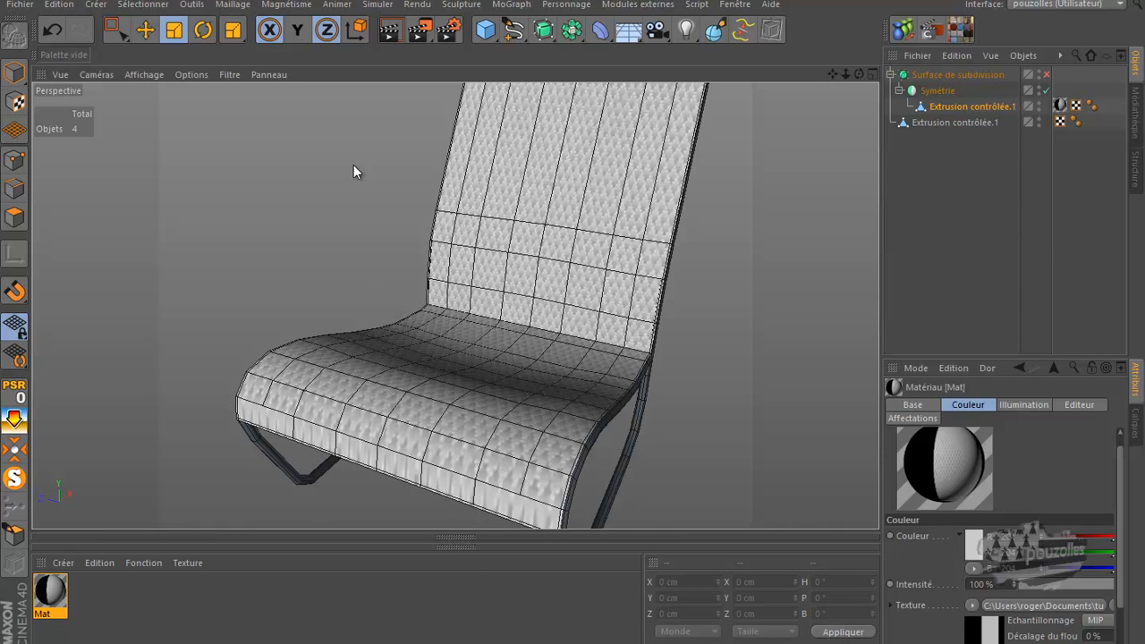
pyautogui.click(390, 33)
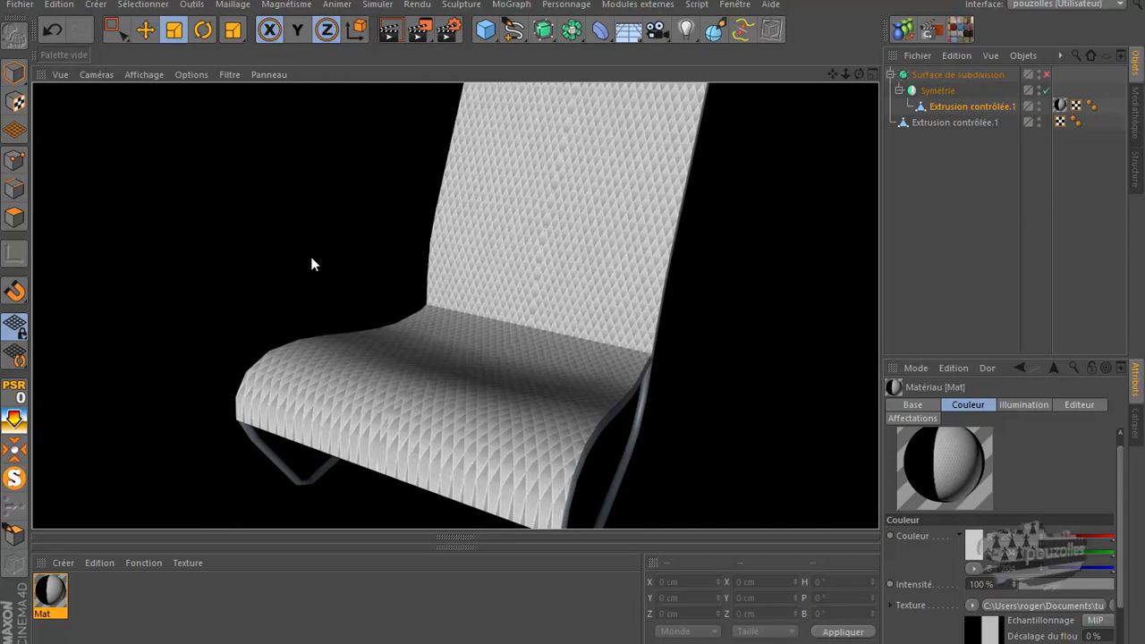
# Render the chair from a higher angle to inspect the quilting across the seat and backrest.
pyautogui.click(299, 326)
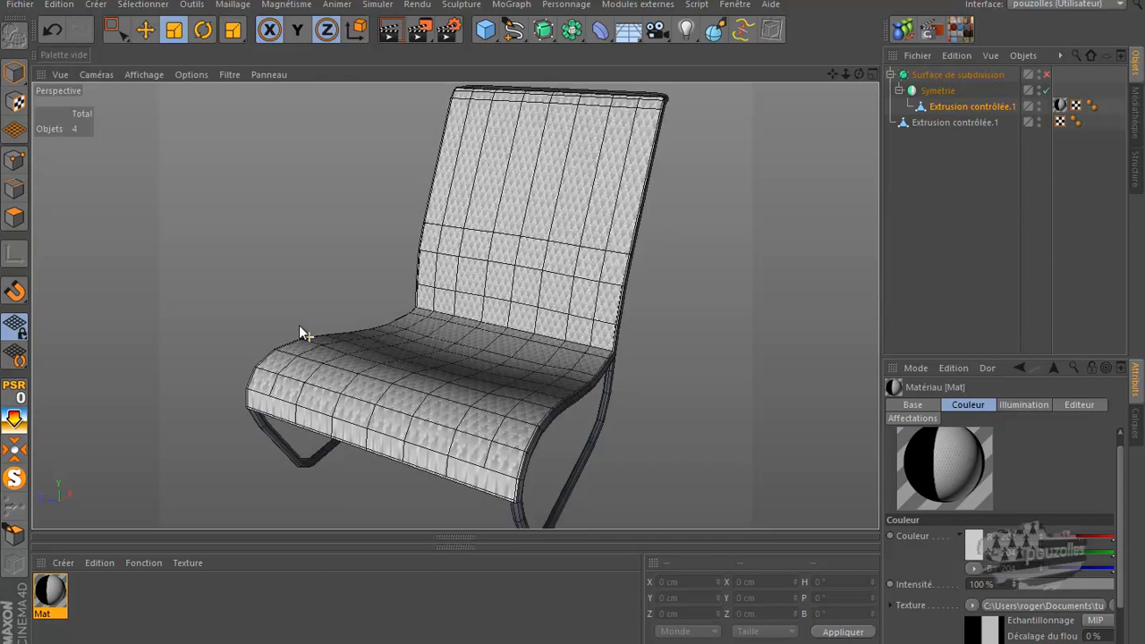
pyautogui.keyDown('alt'); pyautogui.moveTo(566, 343); pyautogui.dragTo(567, 335); pyautogui.keyUp('alt')
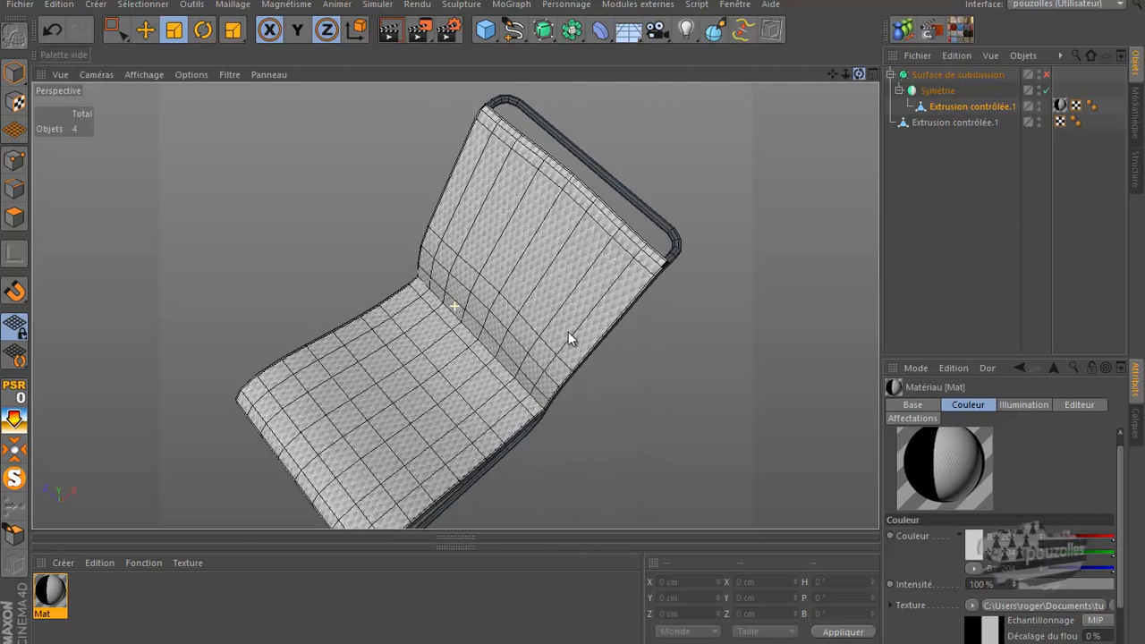
pyautogui.click(391, 33)
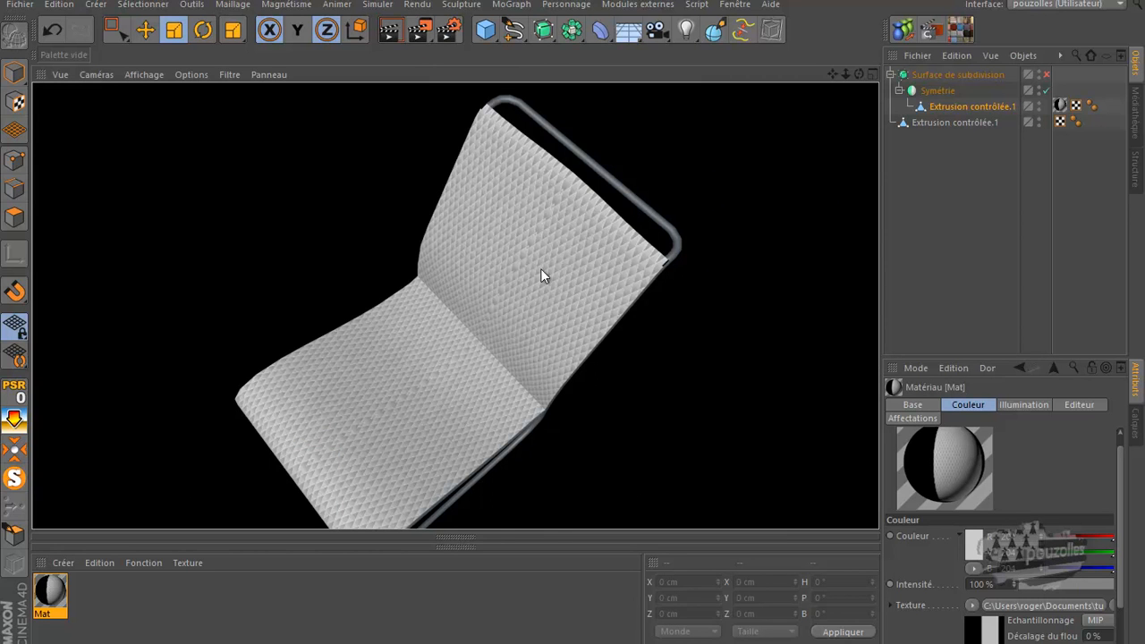
# Create a new default material and apply it to the chair's tubular frame, the lower Extrusion contrôlée.1 object.
pyautogui.keyDown('alt'); pyautogui.moveTo(540, 229); pyautogui.dragTo(420, 342); pyautogui.keyUp('alt')
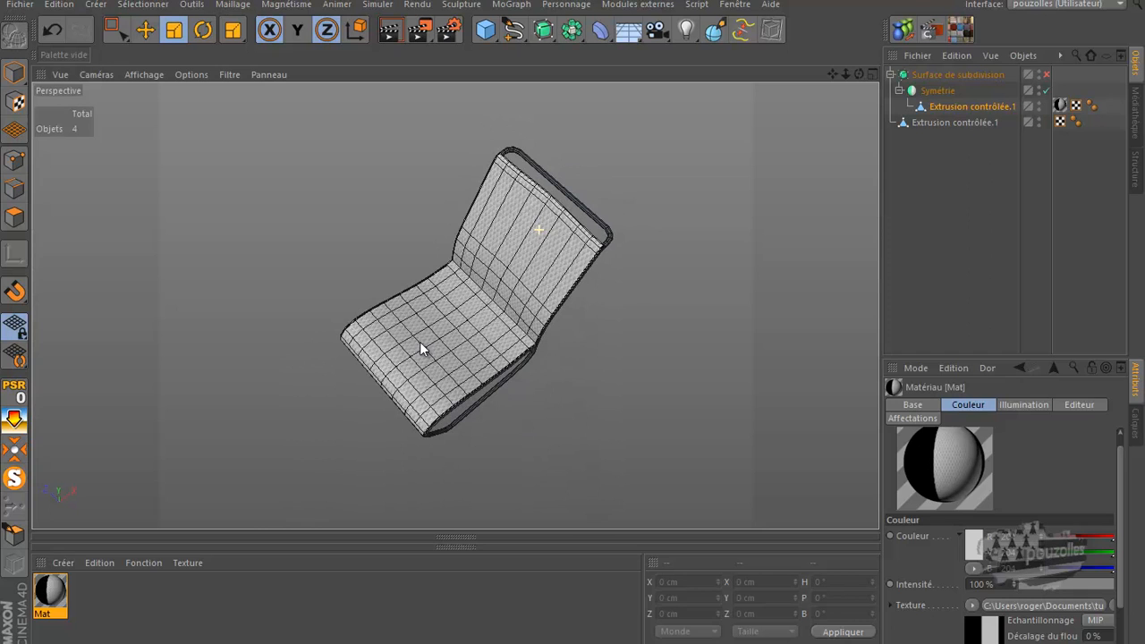
pyautogui.doubleClick(131, 601)
pyautogui.moveTo(50, 594); pyautogui.dragTo(943, 122)
pyautogui.moveTo(859, 75)
pyautogui.mouseDown()
pyautogui.moveTo(571, 320)
pyautogui.moveTo(846, 75)
pyautogui.mouseUp()
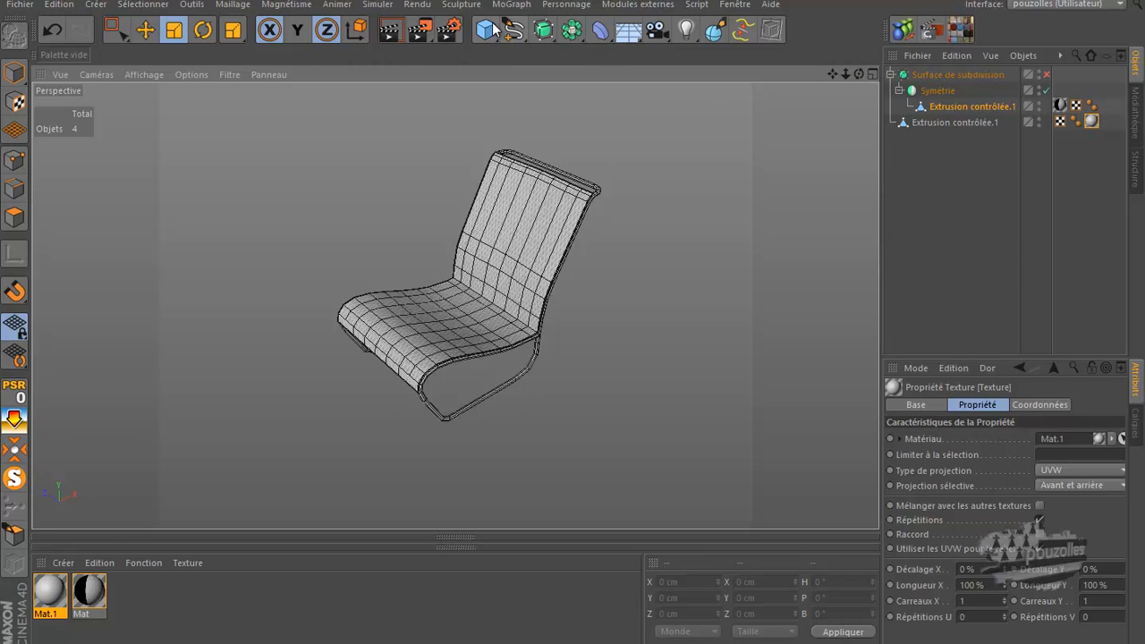
# Render the whole chair to check the frame material, and switch to the browser page with the 2CV reference images.
pyautogui.click(389, 30)
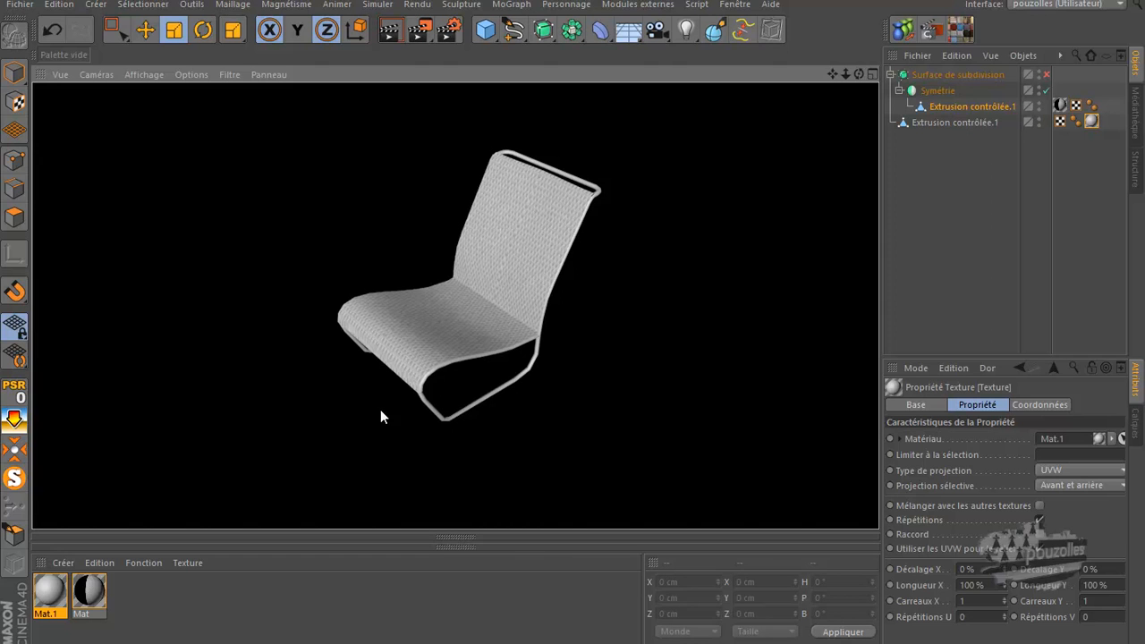
pyautogui.moveTo(102, 643)
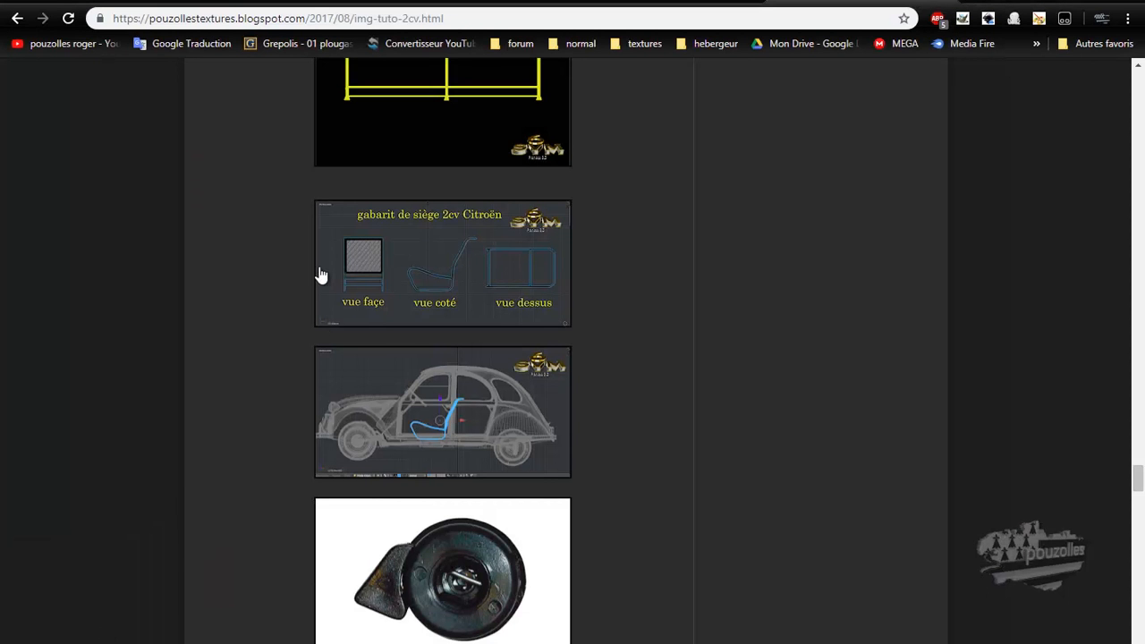
# Look through the 2CV image page for the seat fabric textures, from the coloured cloths up to the grey quilted images.
pyautogui.scroll(-3, 303, 284)
pyautogui.scroll(10, 296, 295)
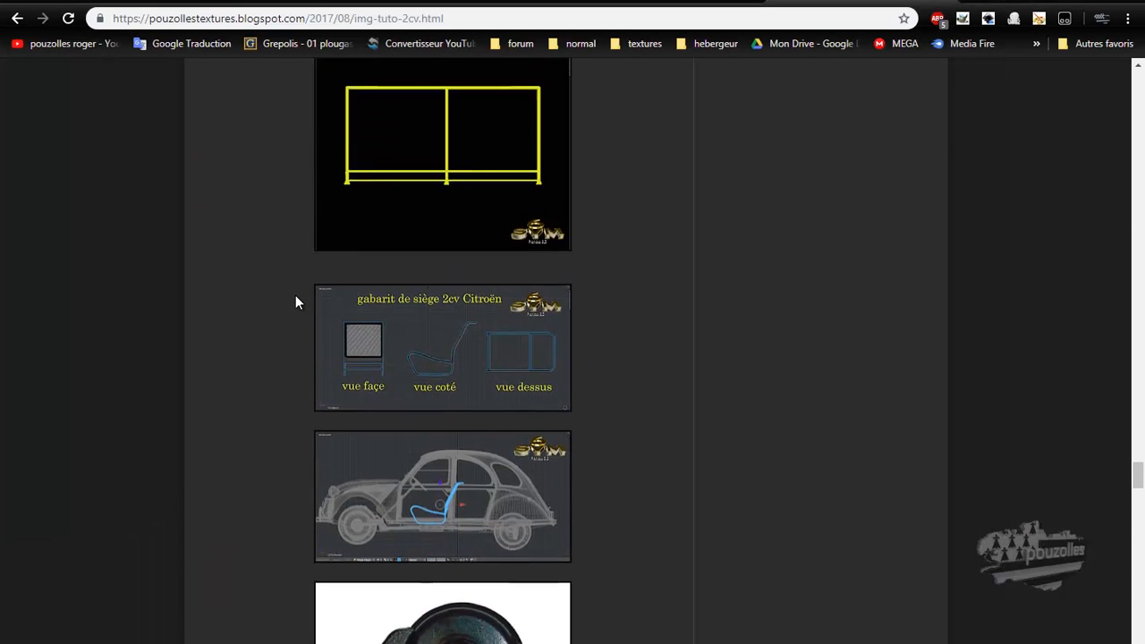
pyautogui.scroll(15, 296, 302)
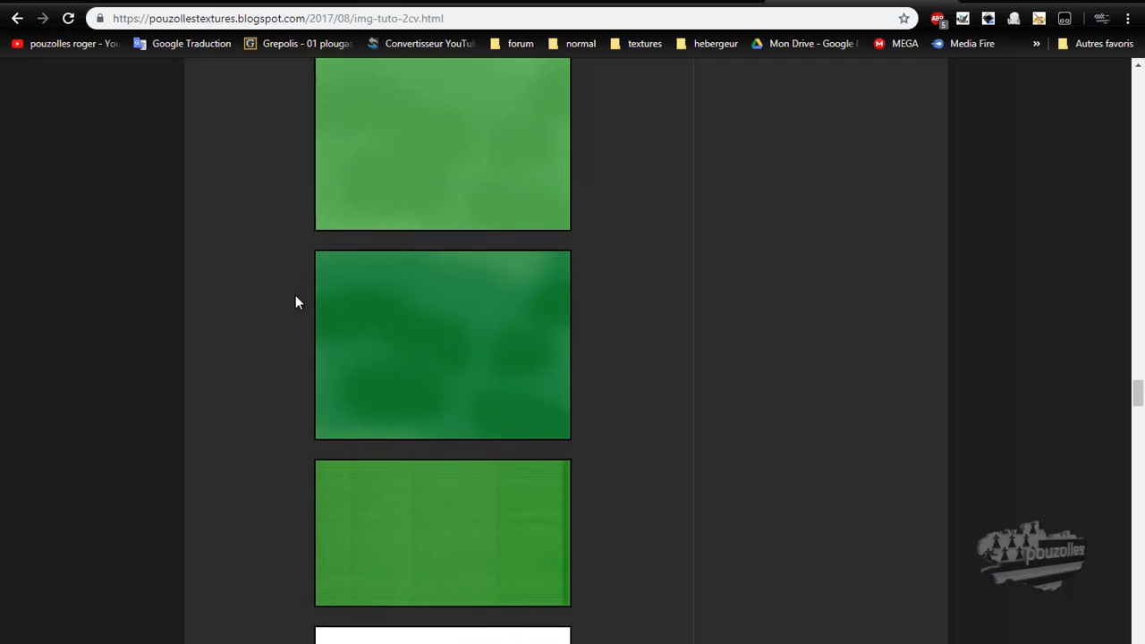
pyautogui.scroll(10, 295, 302)
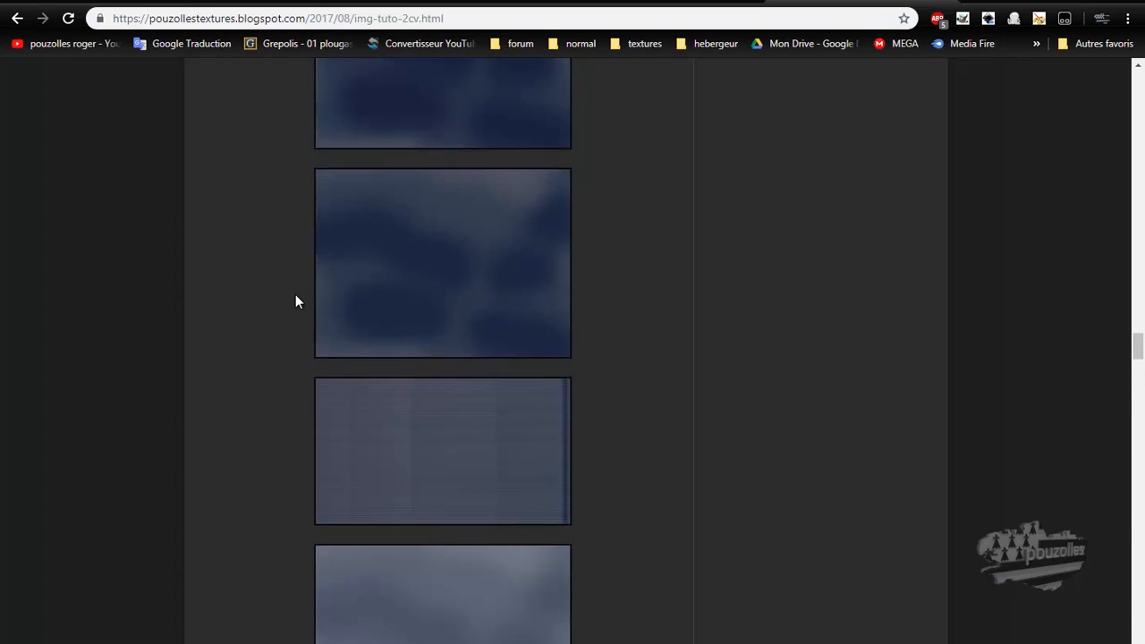
pyautogui.scroll(10, 298, 301)
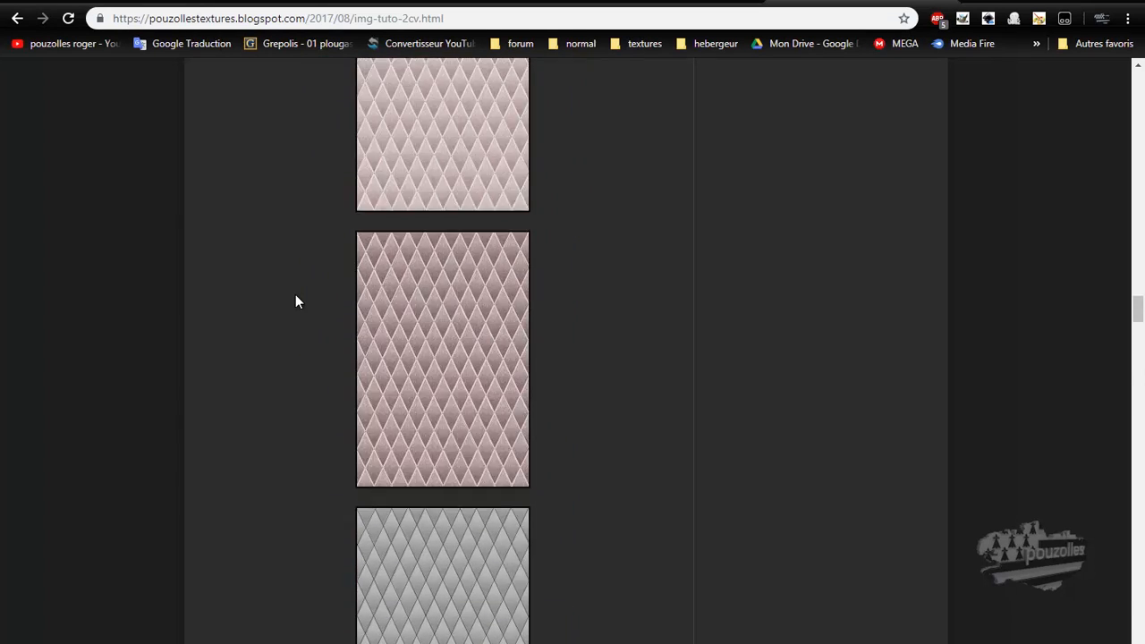
pyautogui.scroll(8, 298, 302)
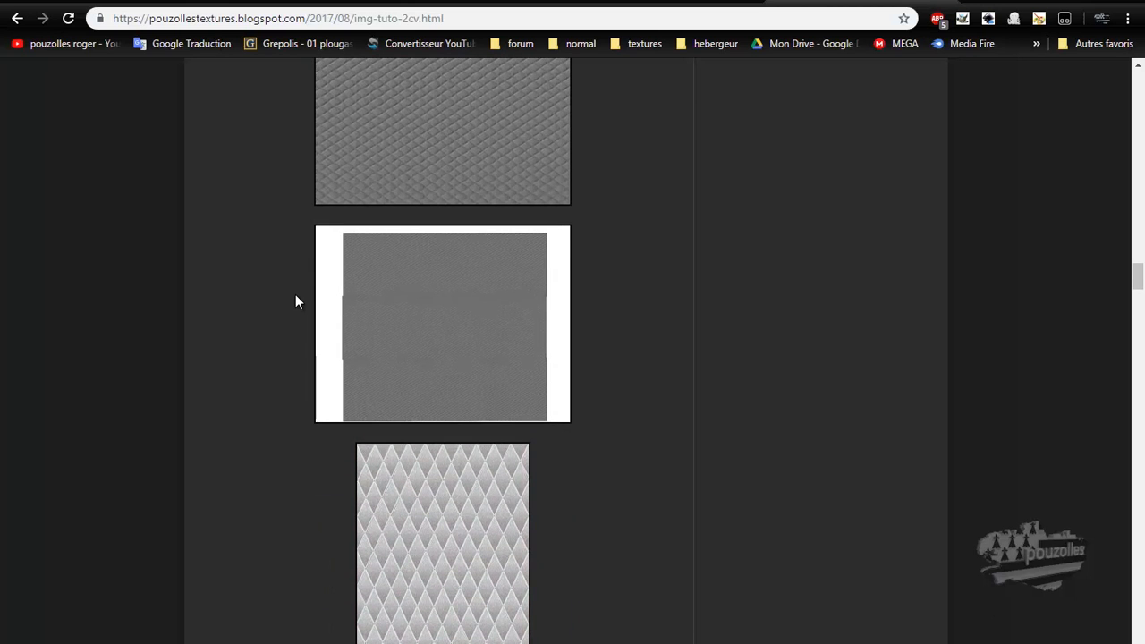
# Examine enlarged views of the grey quilted, diamond-quilted and blue denim seat textures, and review the other fabric images on the page.
pyautogui.click(427, 338)
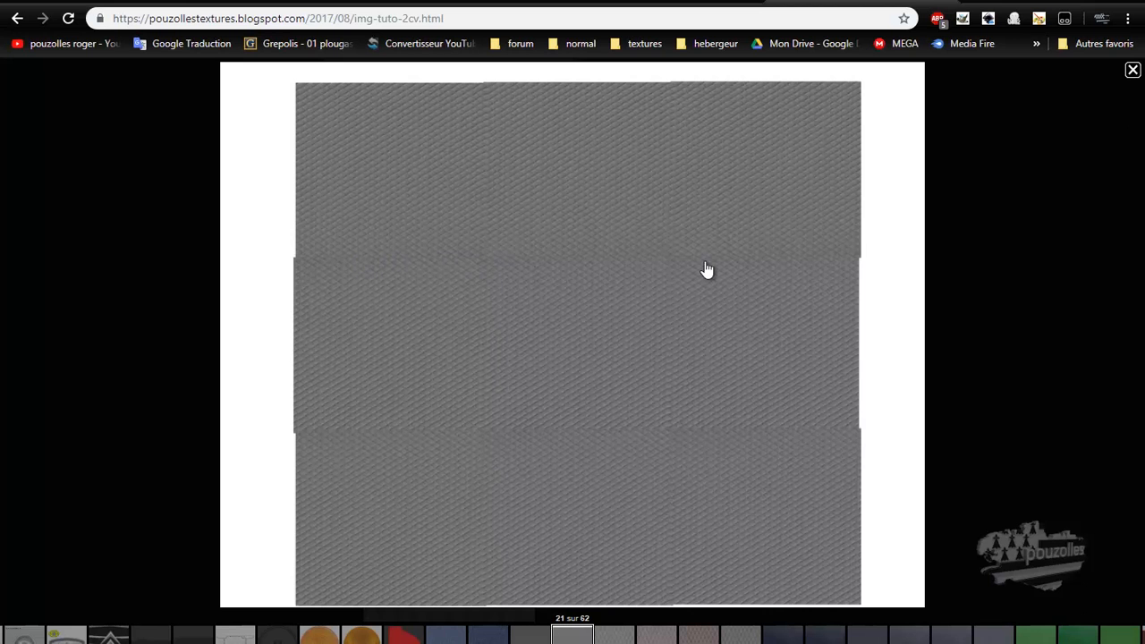
pyautogui.click(500, 352)
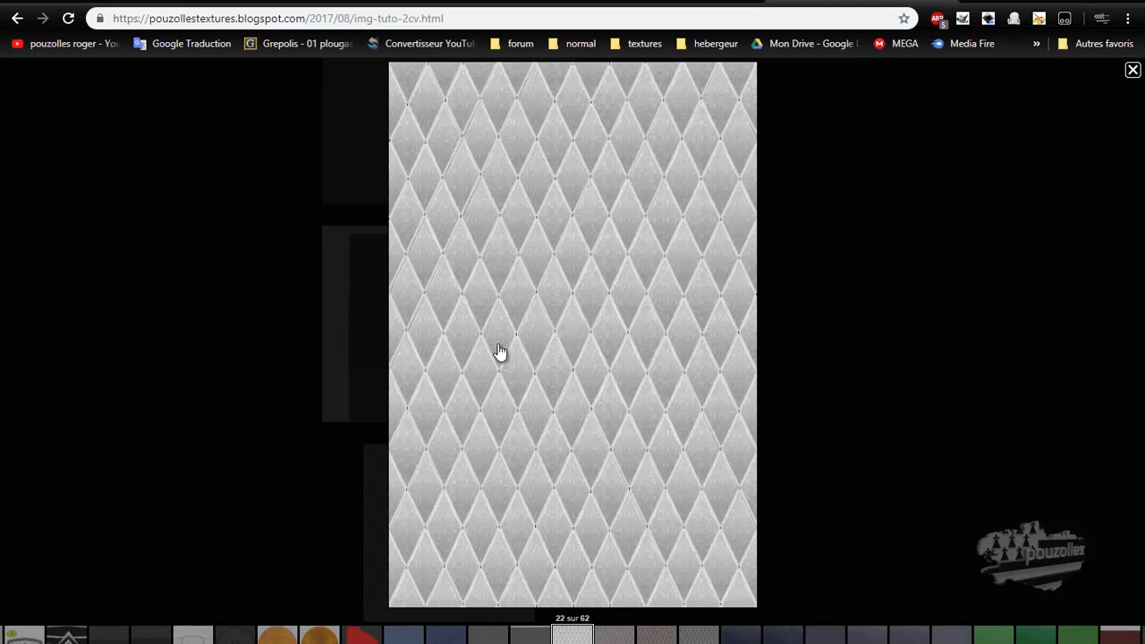
pyautogui.press('Left')
pyautogui.press('Left')
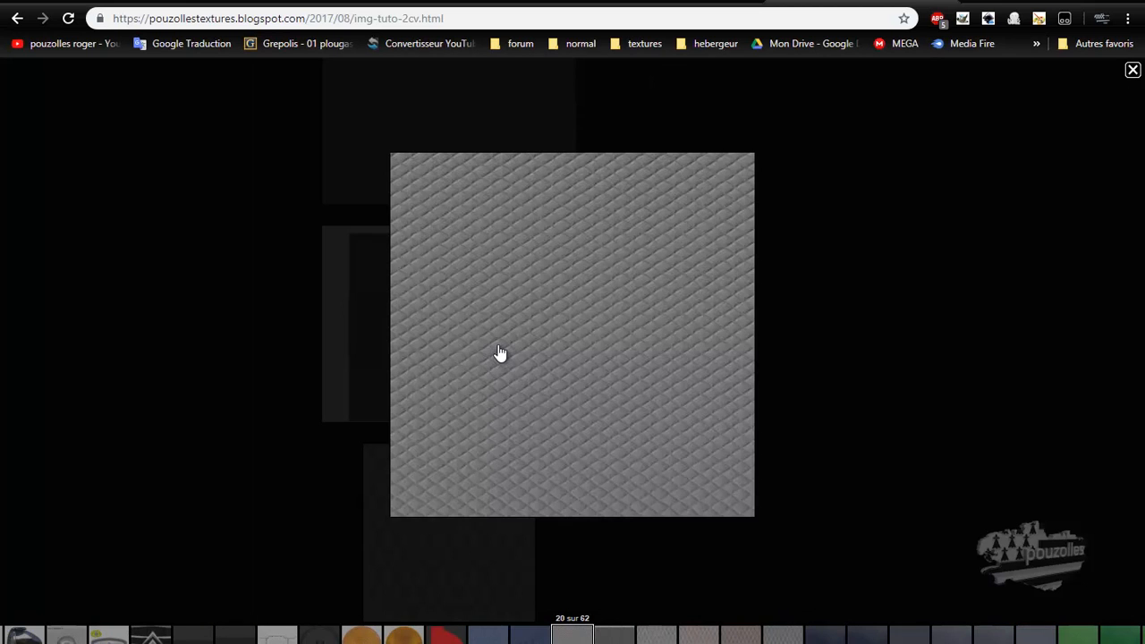
pyautogui.press('Left')
pyautogui.press('Left')
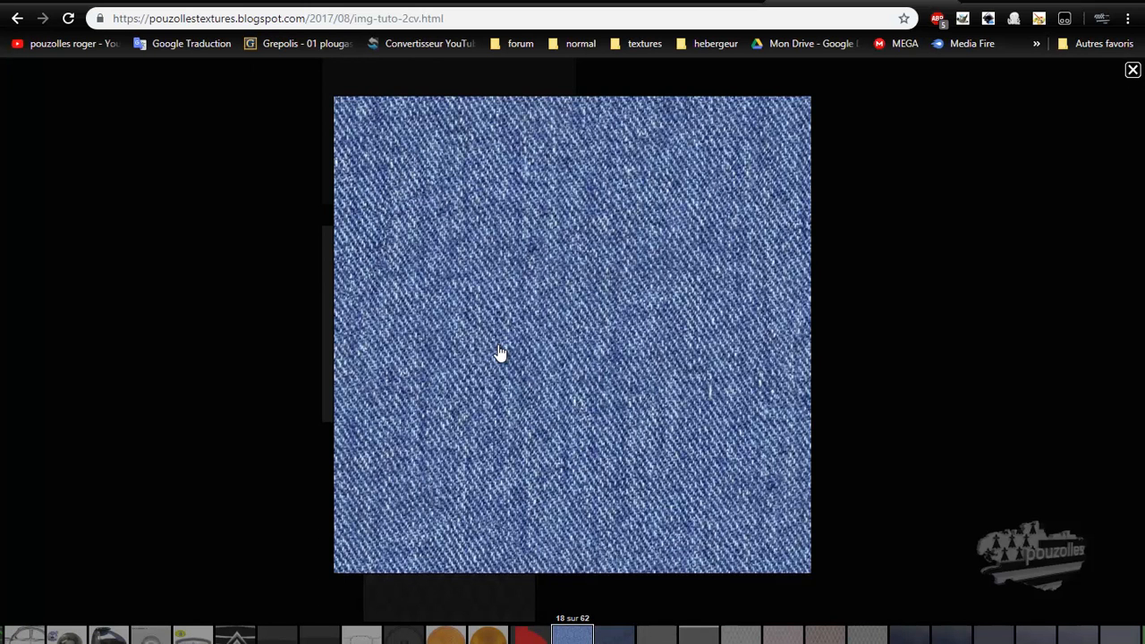
pyautogui.click(205, 282)
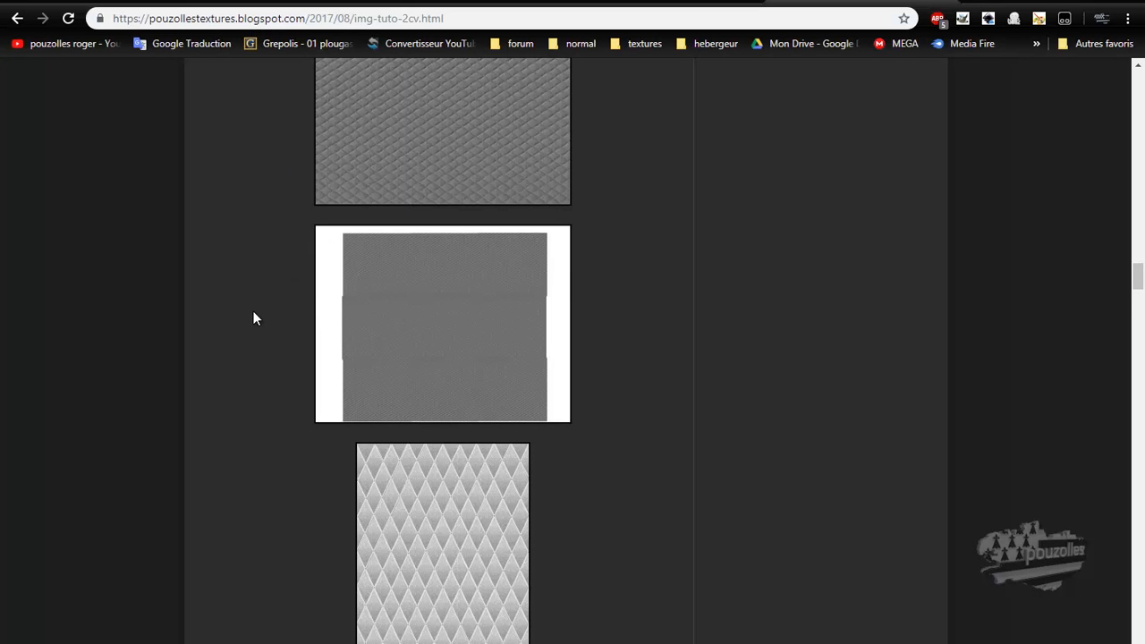
pyautogui.scroll(3, 254, 316)
pyautogui.scroll(7, 255, 313)
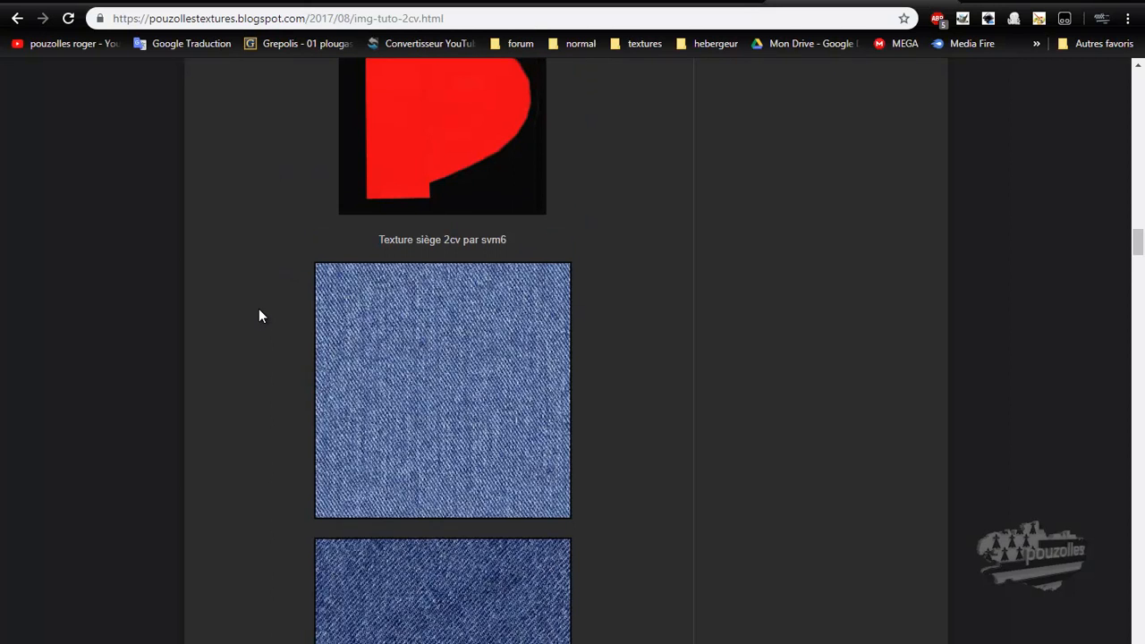
pyautogui.scroll(-17, 260, 314)
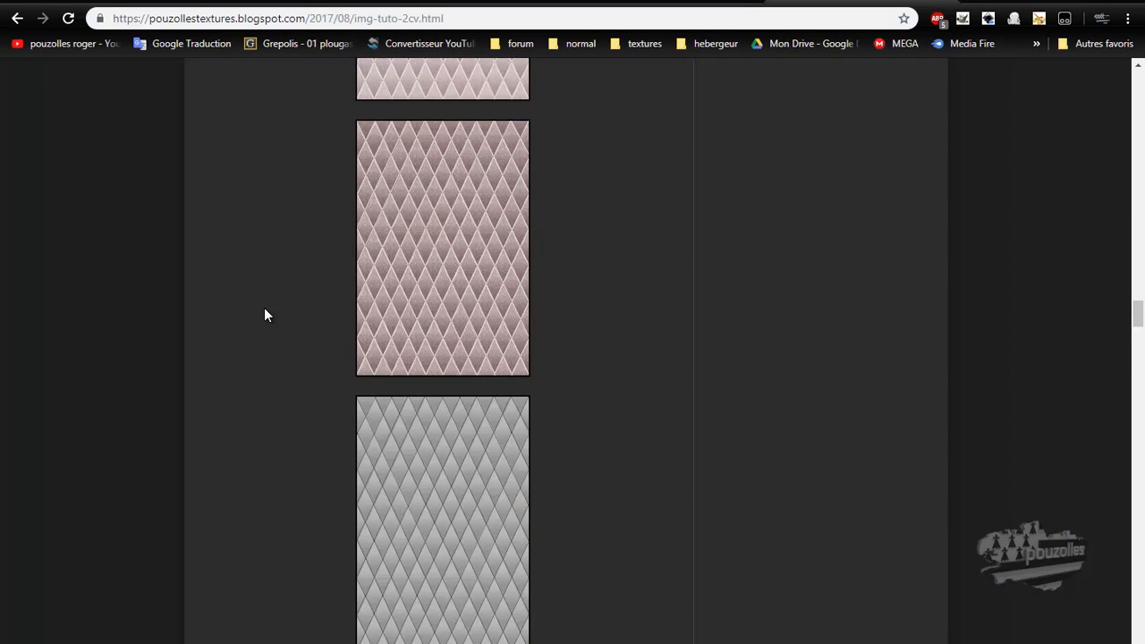
pyautogui.scroll(-8, 265, 314)
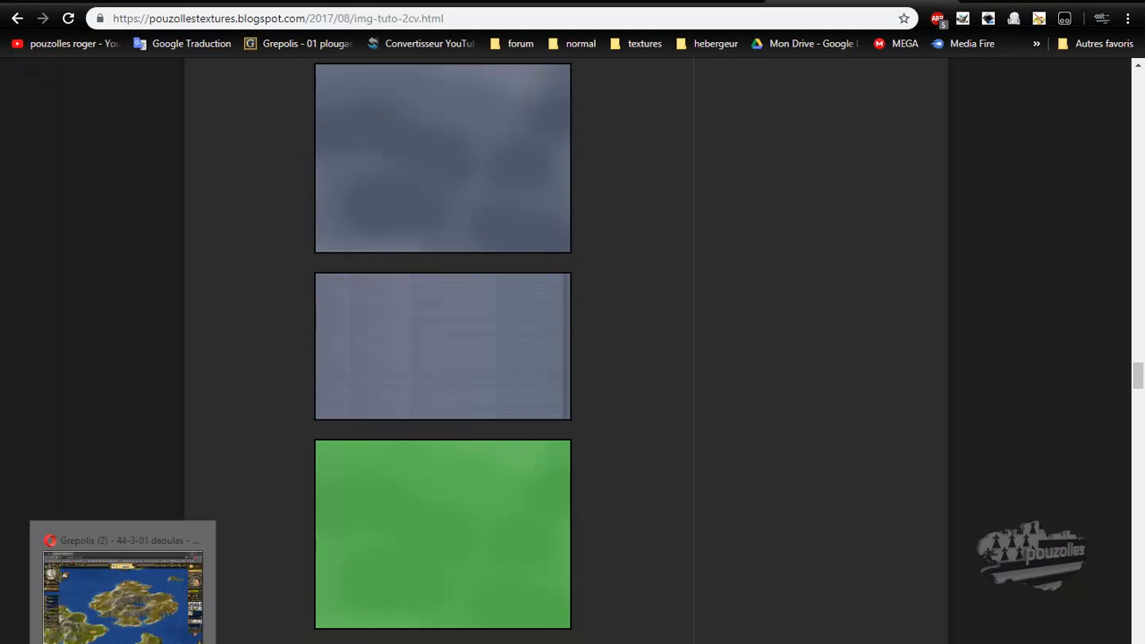
# Switch to GIMP and paint five straight vertical black stripes down the quilted texture with the Paintbrush, Hardness 100 brush at size 5.09.
pyautogui.click(211, 598)
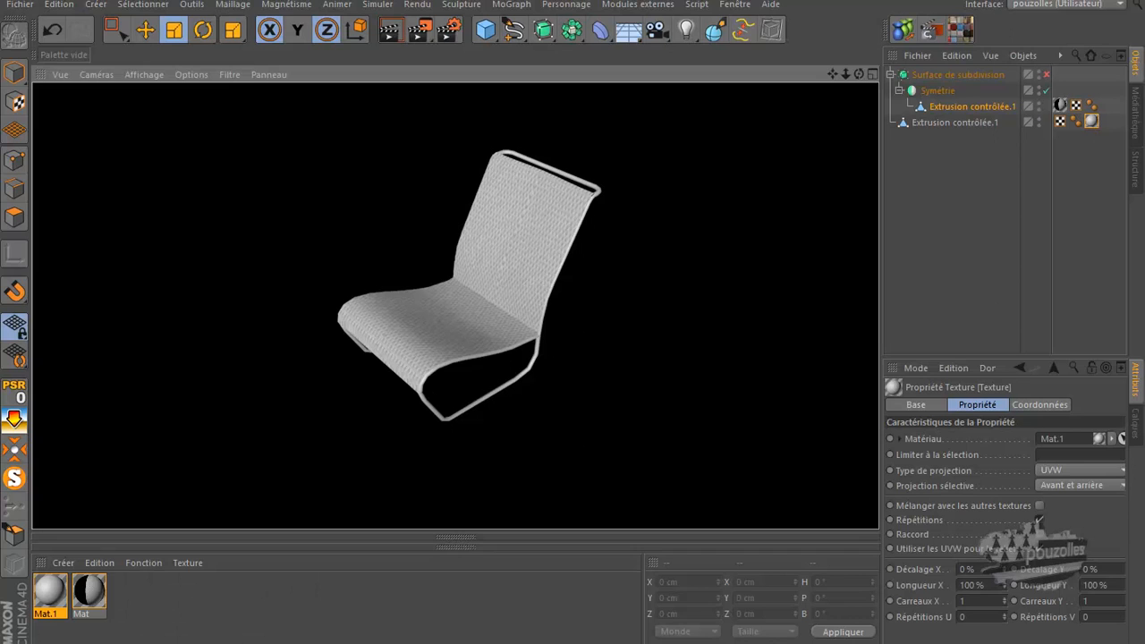
pyautogui.click(309, 642)
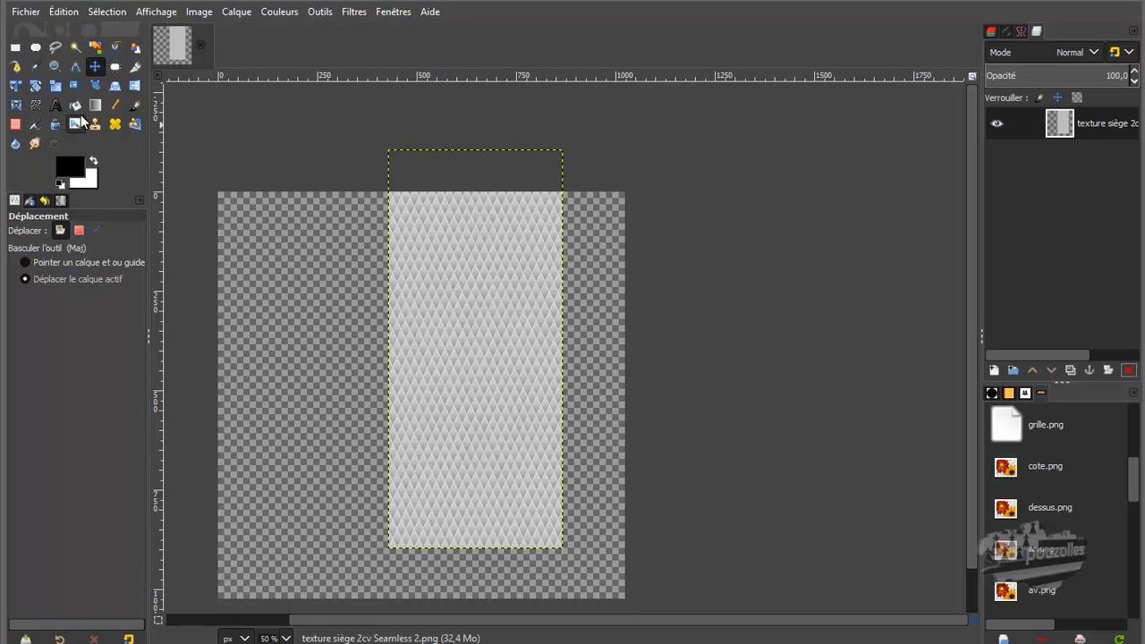
pyautogui.click(132, 107)
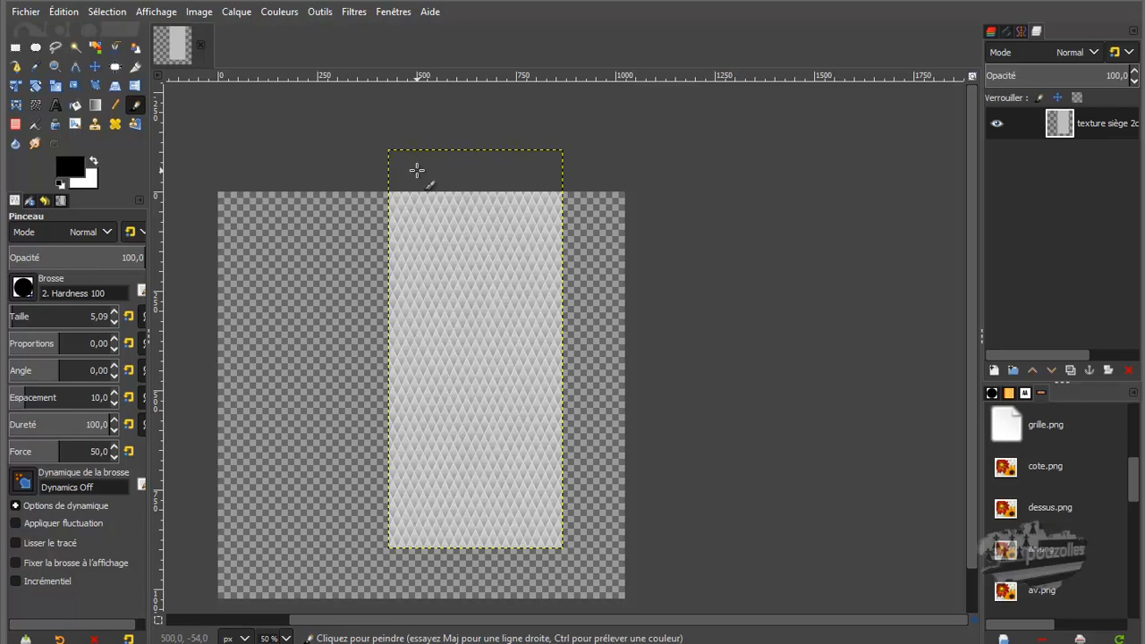
pyautogui.click(418, 177)
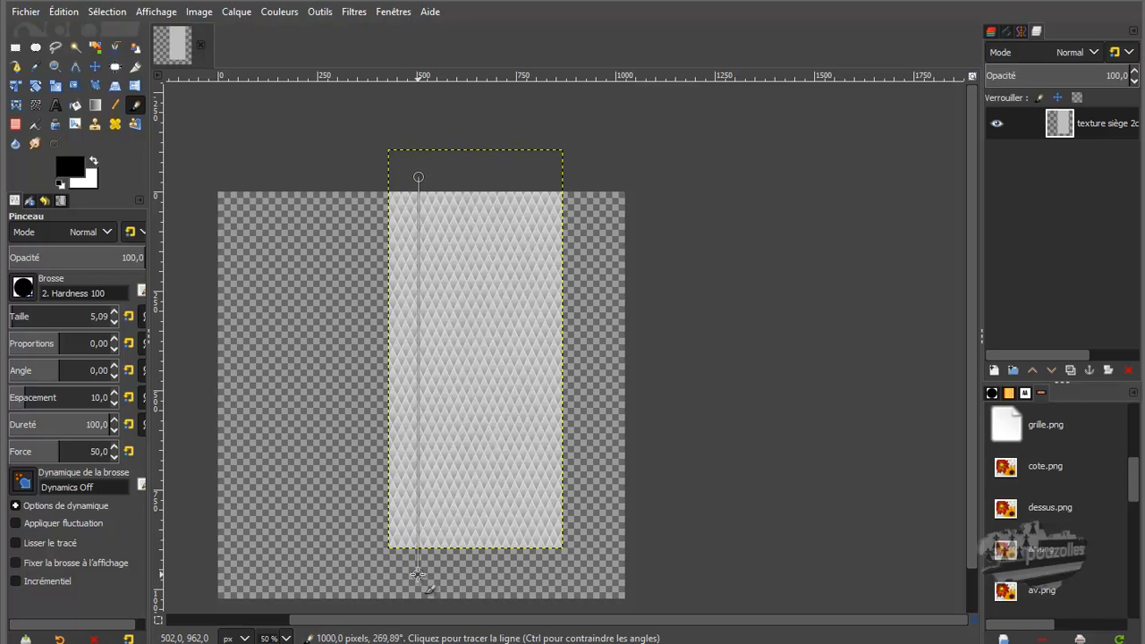
pyautogui.keyDown('shift'); pyautogui.click(420, 570); pyautogui.keyUp('shift')
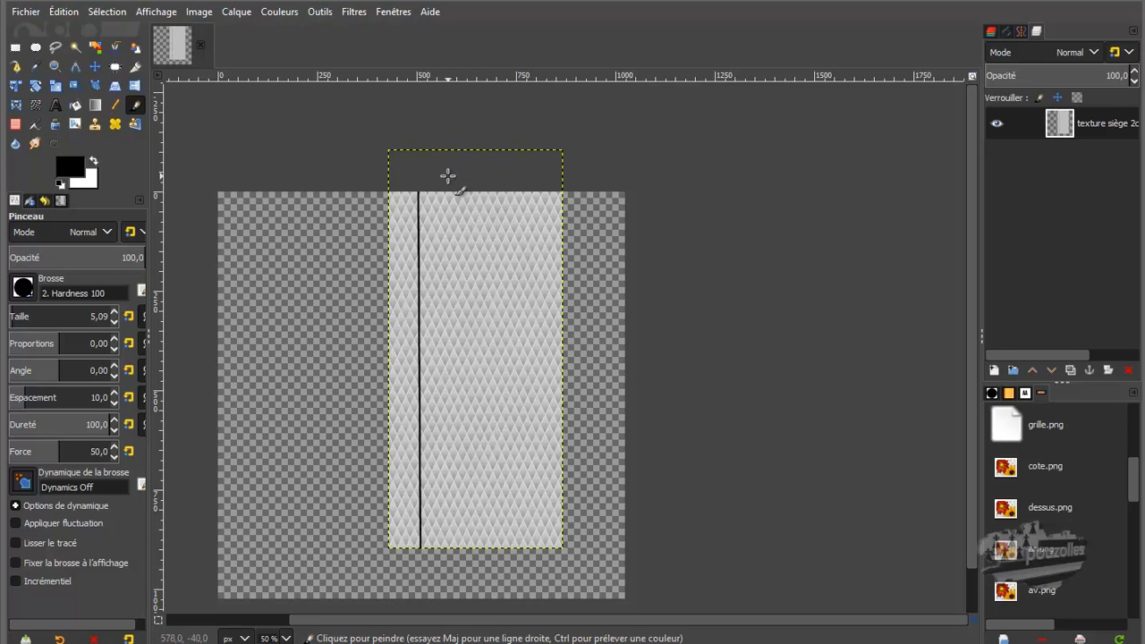
pyautogui.click(447, 176)
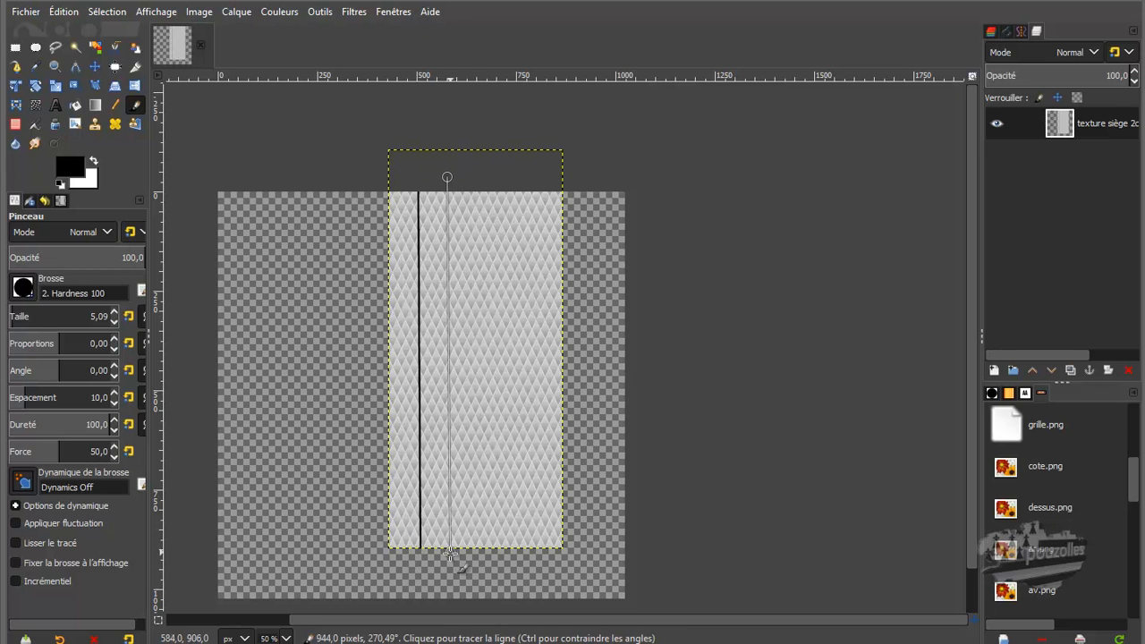
pyautogui.keyDown('shift'); pyautogui.click(451, 566); pyautogui.keyUp('shift')
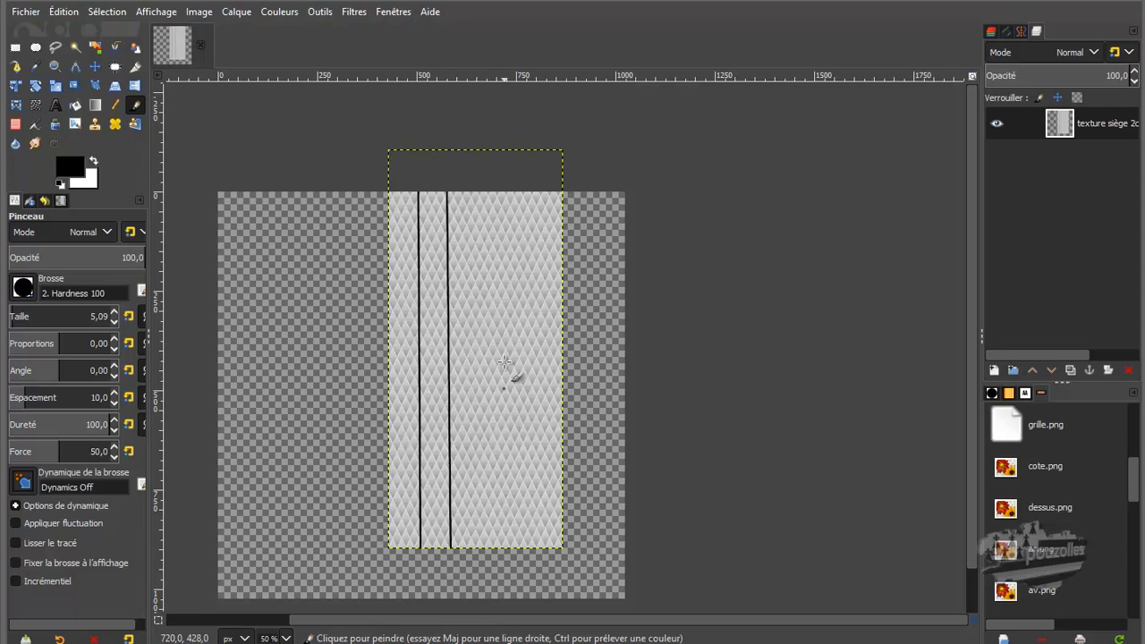
pyautogui.click(476, 183)
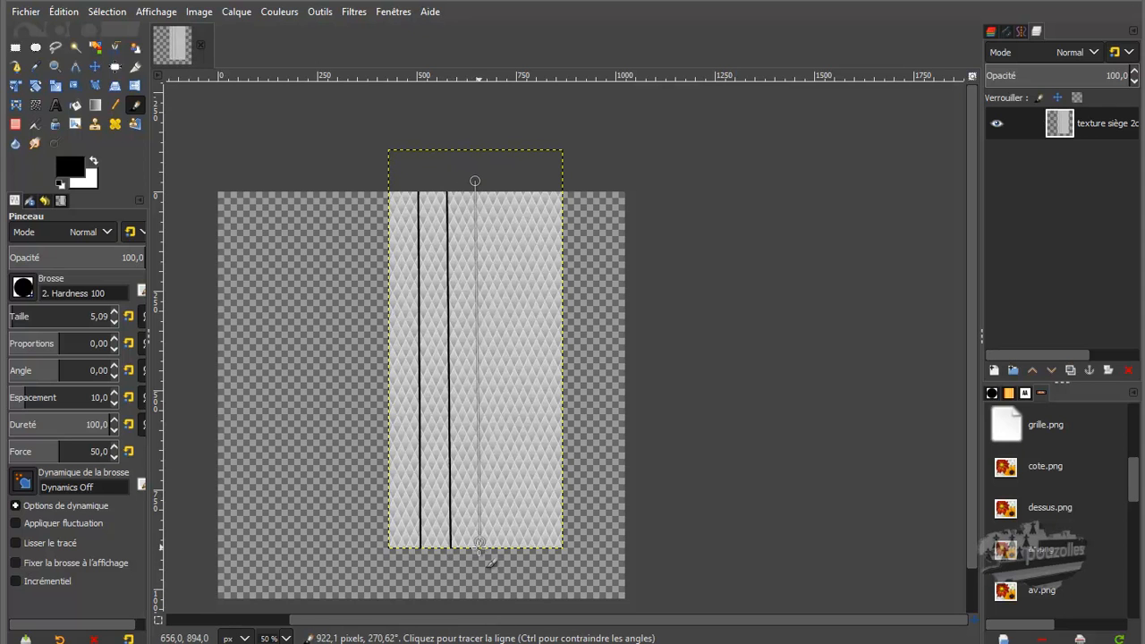
pyautogui.keyDown('shift'); pyautogui.click(475, 565); pyautogui.keyUp('shift')
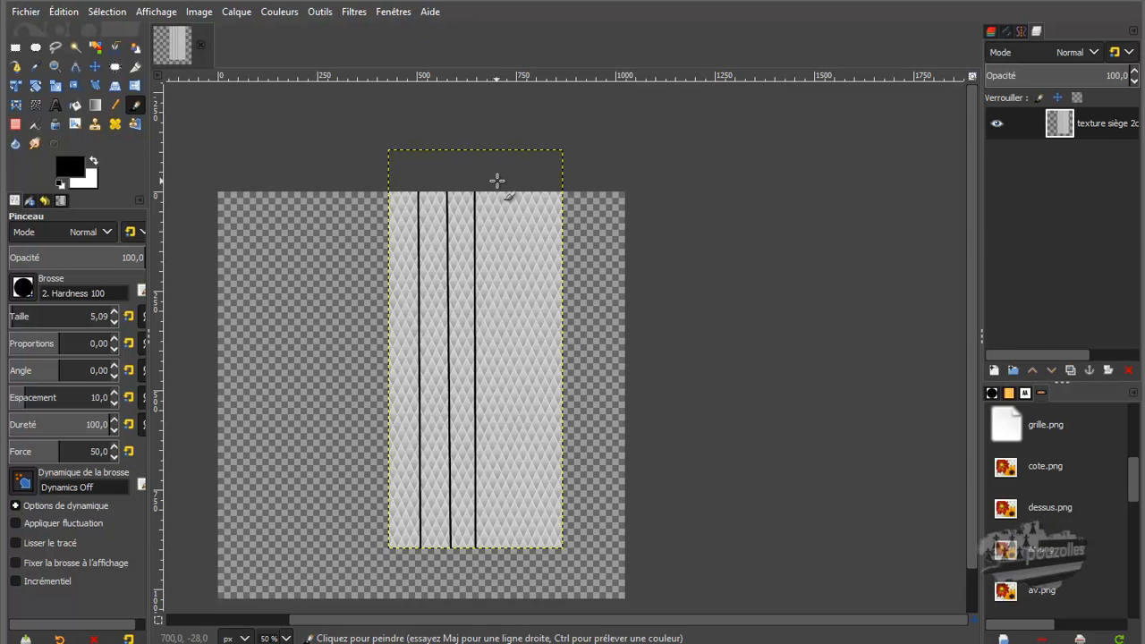
pyautogui.click(497, 181)
pyautogui.keyDown('shift'); pyautogui.click(498, 563); pyautogui.keyUp('shift')
pyautogui.click(518, 182)
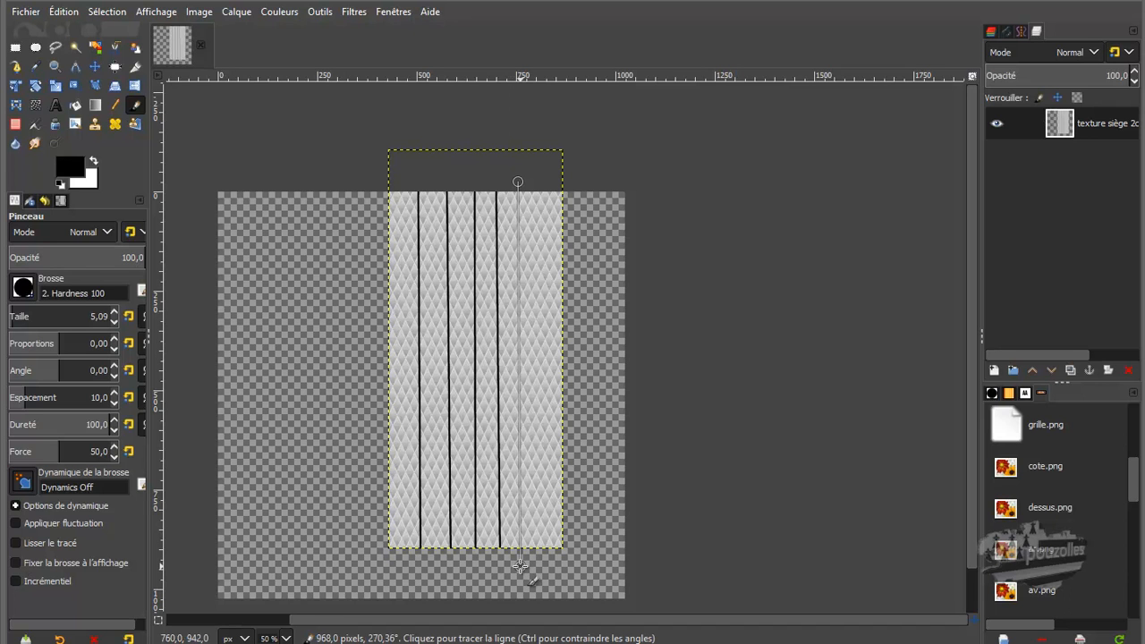
pyautogui.keyDown('shift'); pyautogui.click(520, 565); pyautogui.keyUp('shift')
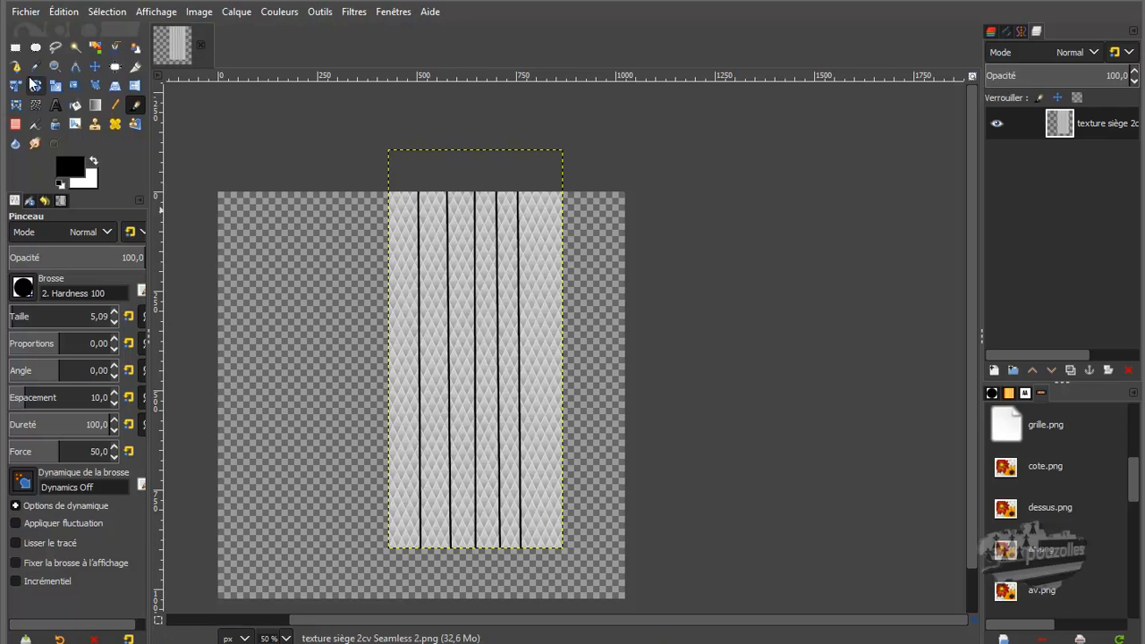
# Export the striped texture as Mat_Couleur1.png in the 2cv tuto folder with the default PNG options.
pyautogui.click(22, 11)
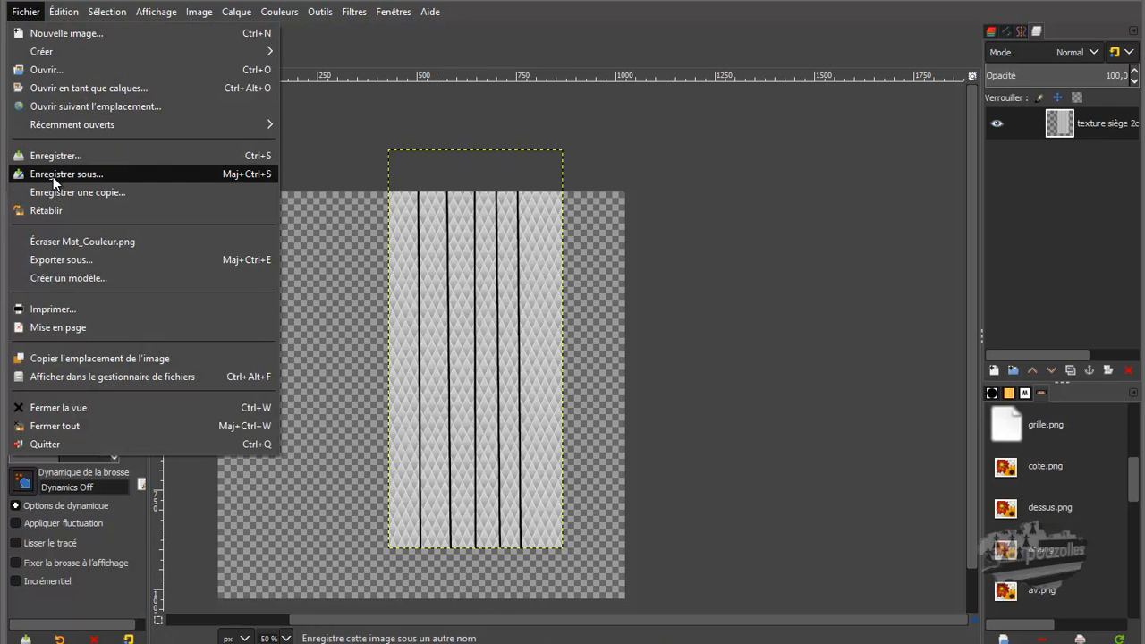
pyautogui.click(56, 262)
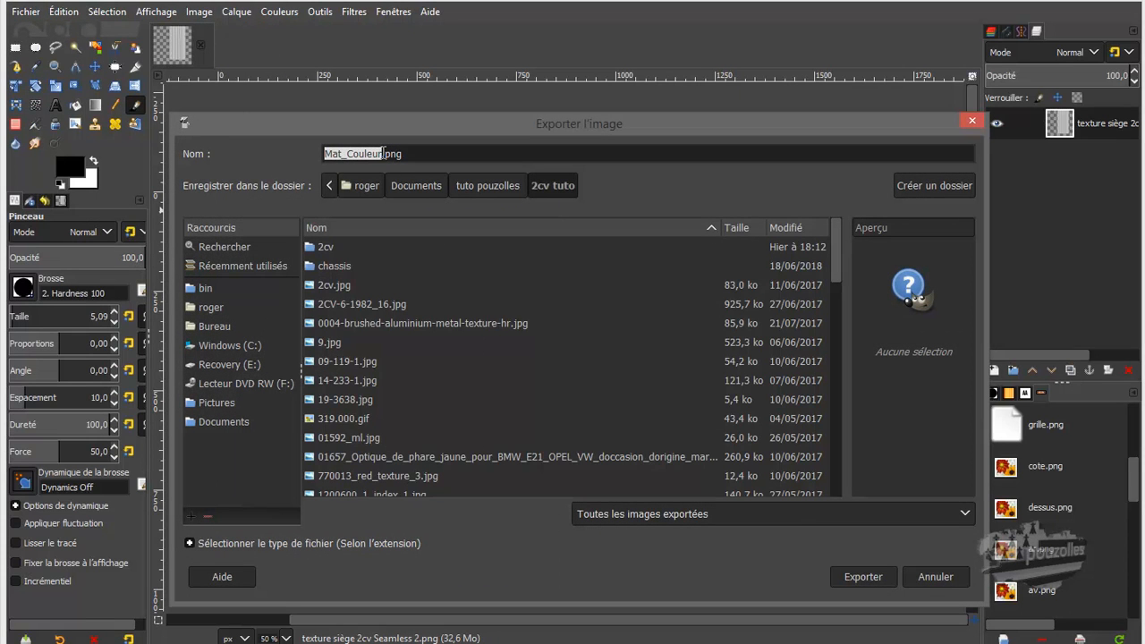
pyautogui.click(384, 153)
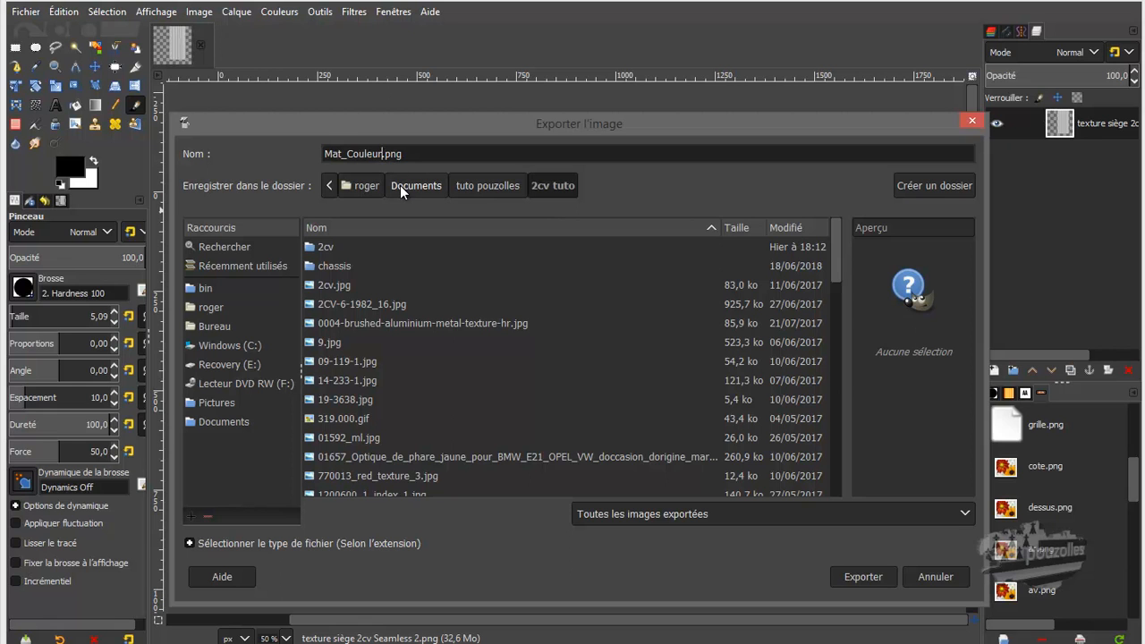
pyautogui.click(856, 577)
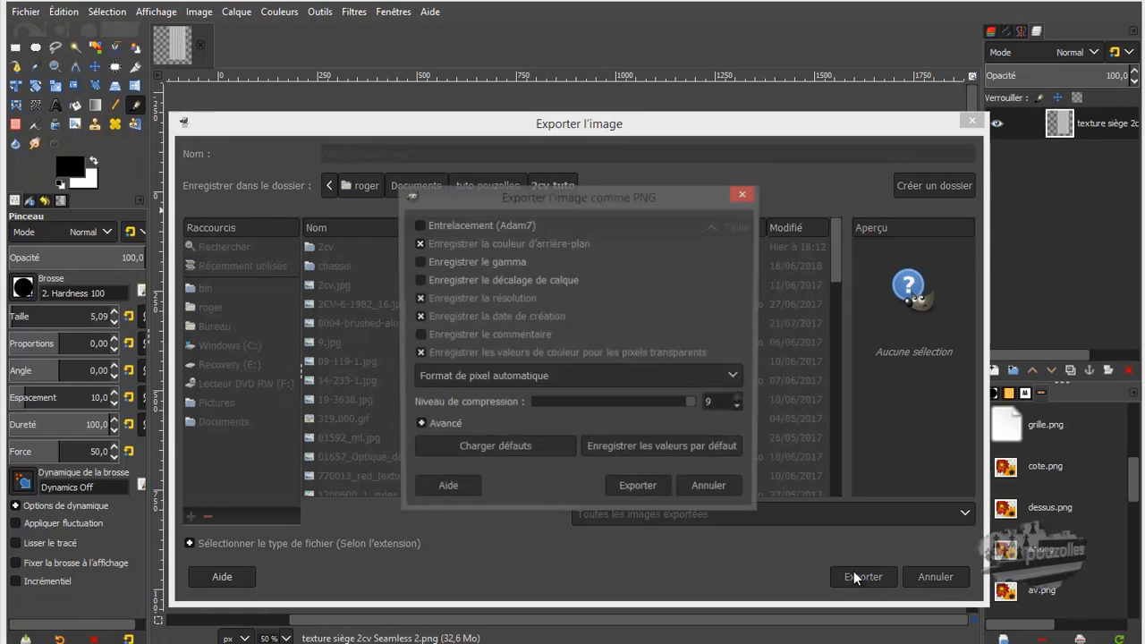
pyautogui.click(640, 494)
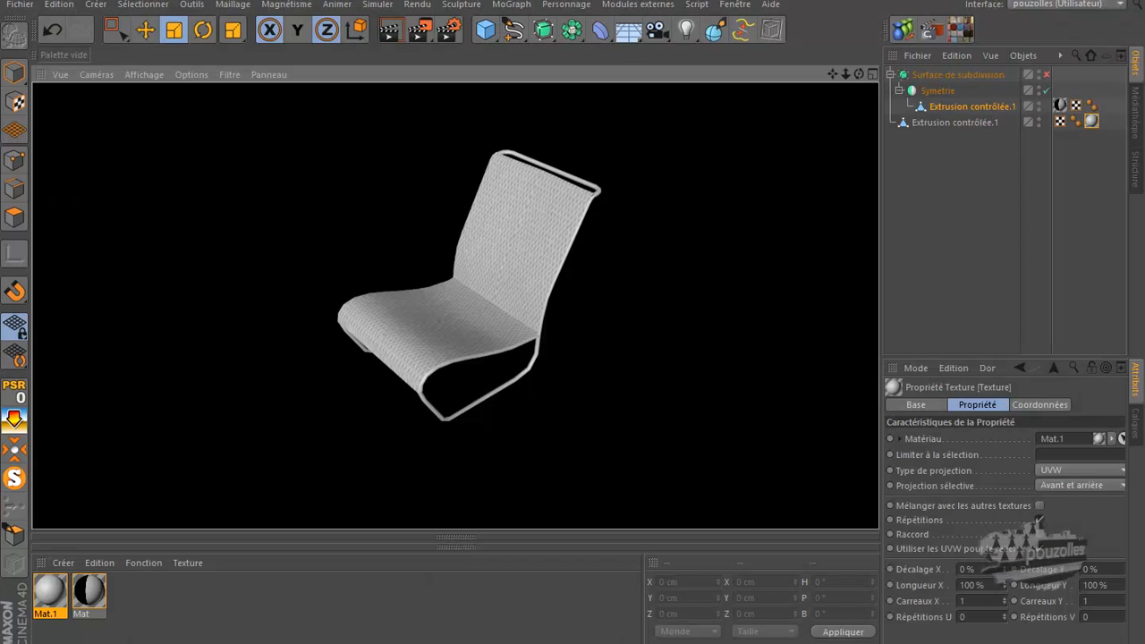
# Switch to Cinema 4D, load Mat_Couleur1.png as the Mat material's colour texture without copying it to the project, and render the view.
pyautogui.click(96, 608)
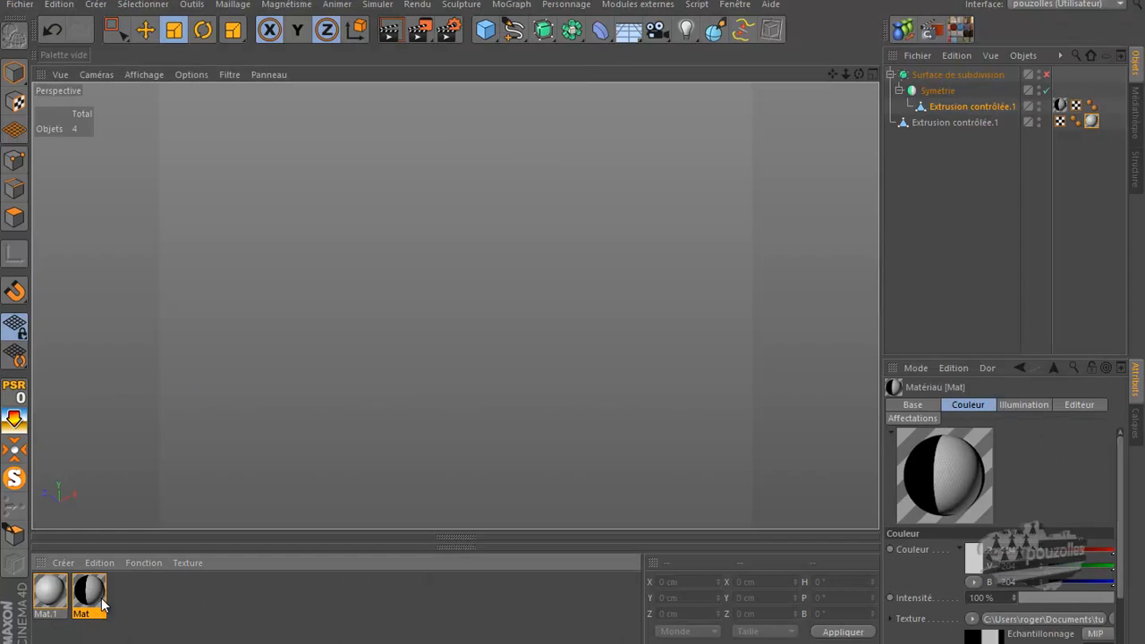
pyautogui.doubleClick(93, 596)
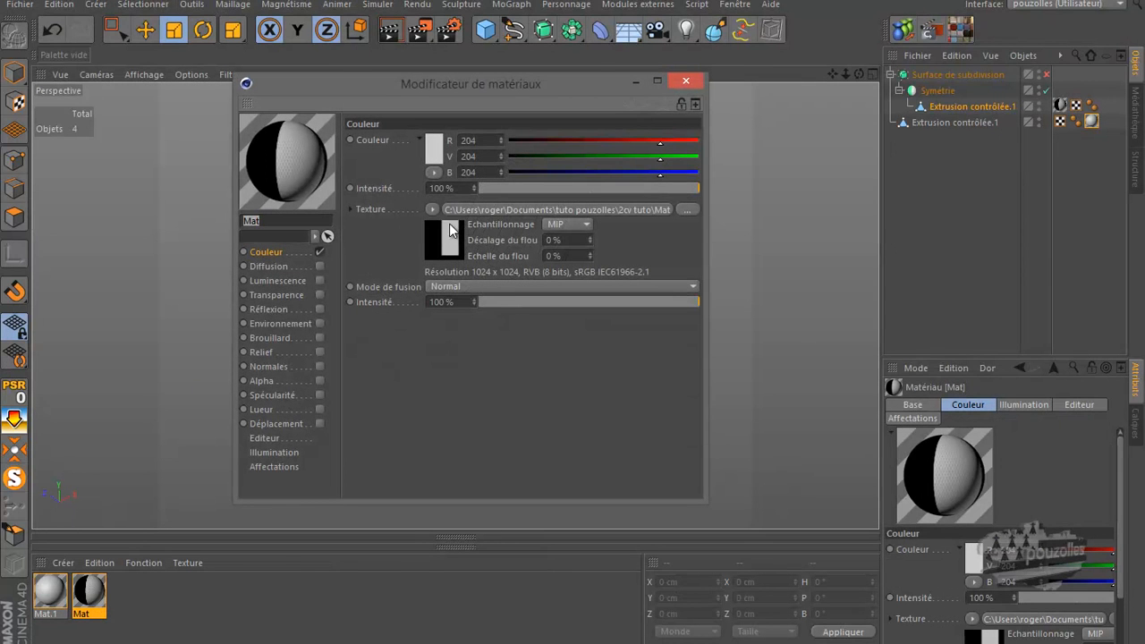
pyautogui.click(685, 209)
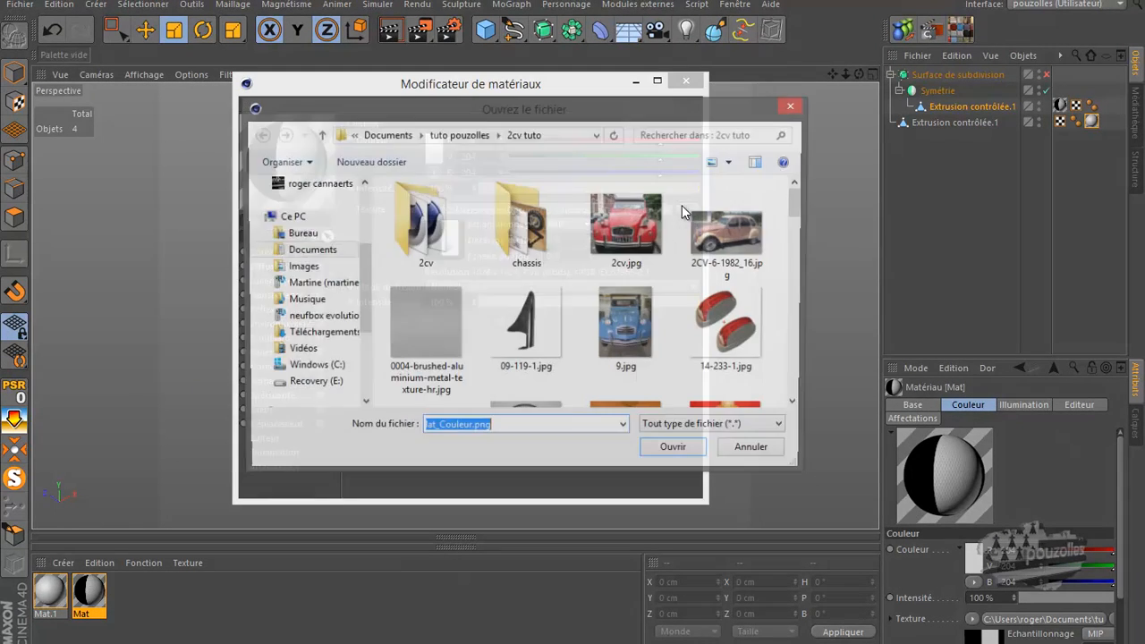
pyautogui.click(559, 288)
pyautogui.scroll(-8, 563, 294)
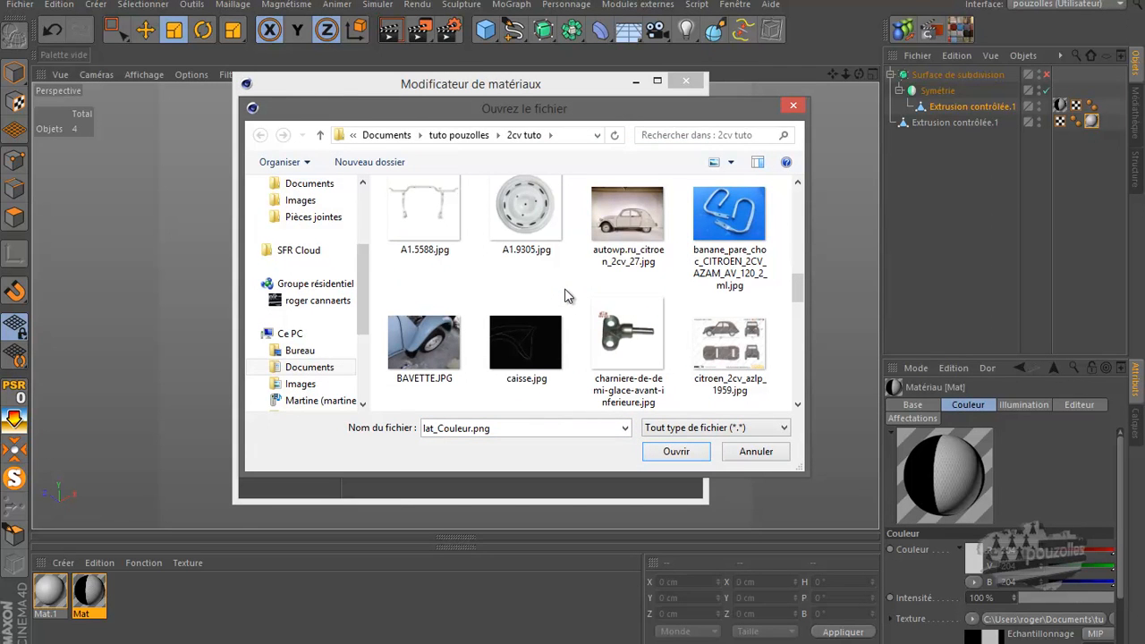
pyautogui.scroll(-3, 565, 295)
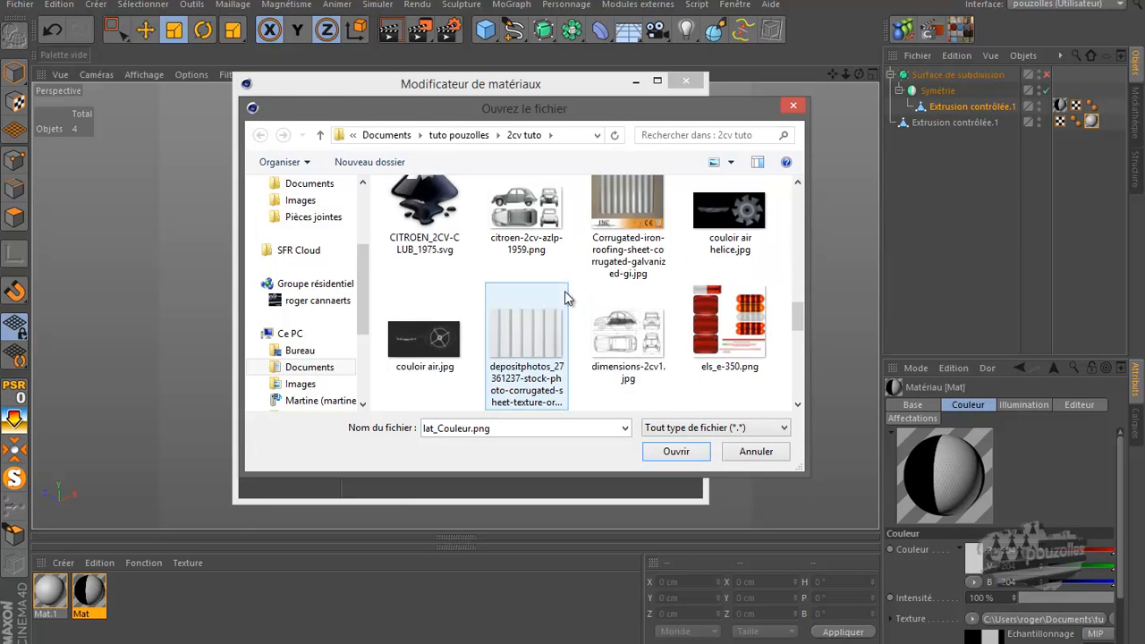
pyautogui.scroll(-5, 564, 290)
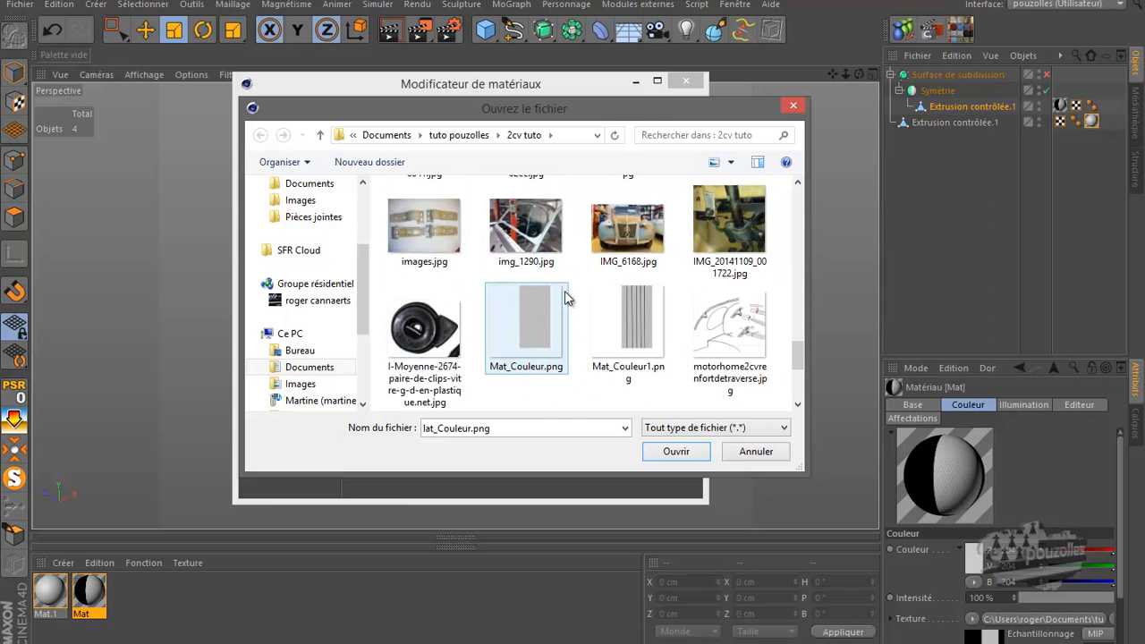
pyautogui.doubleClick(634, 331)
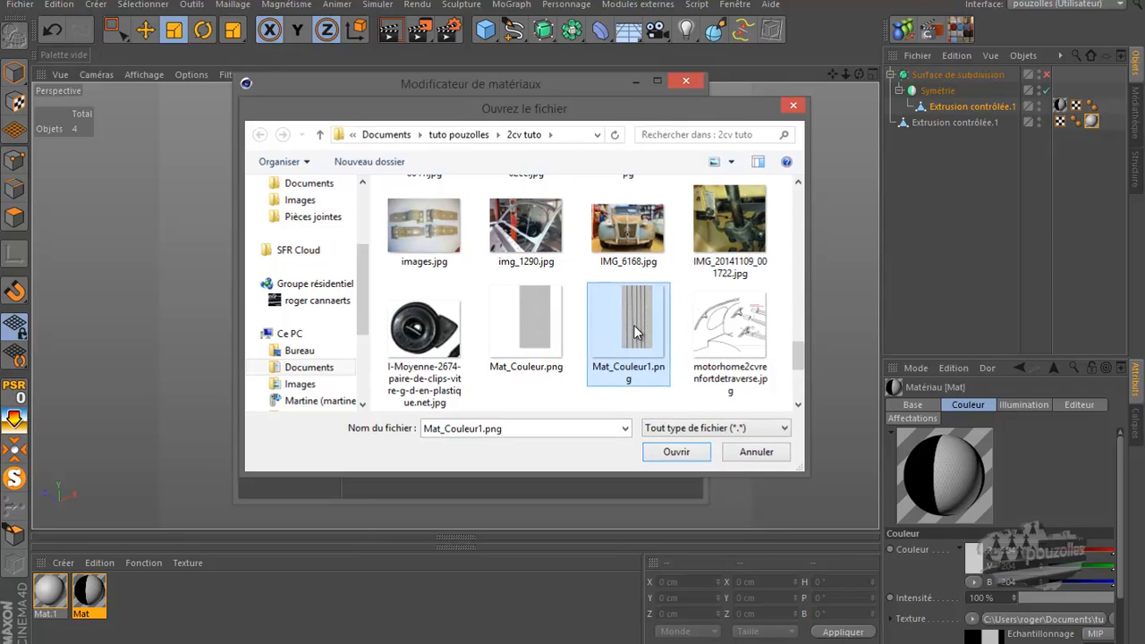
pyautogui.click(687, 390)
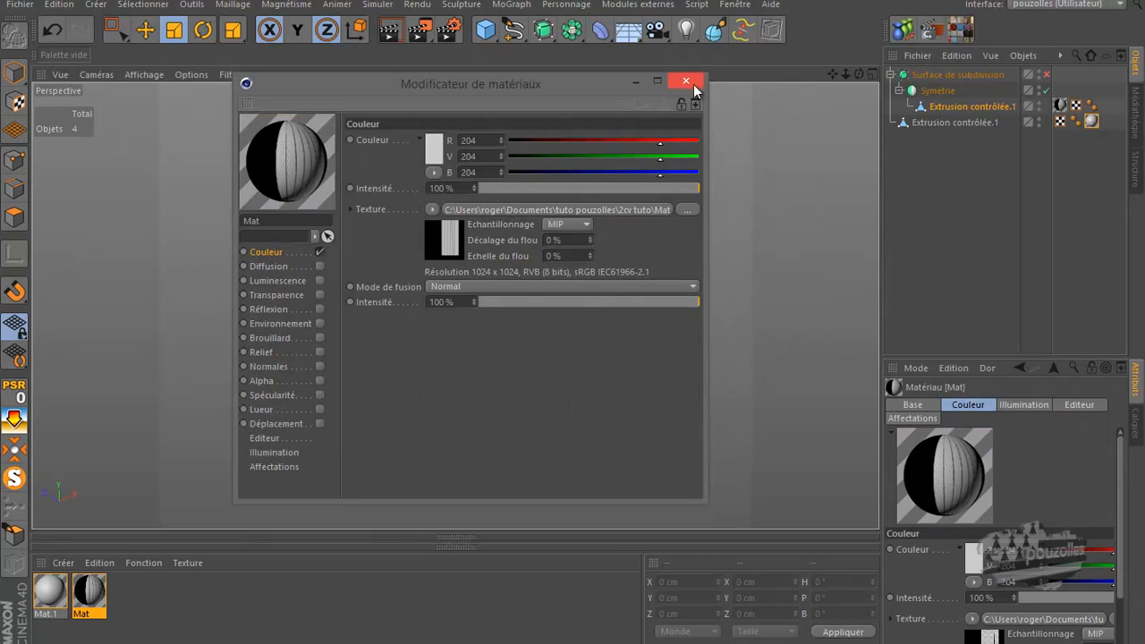
pyautogui.click(685, 81)
pyautogui.hotkey('ctrl', 'r')
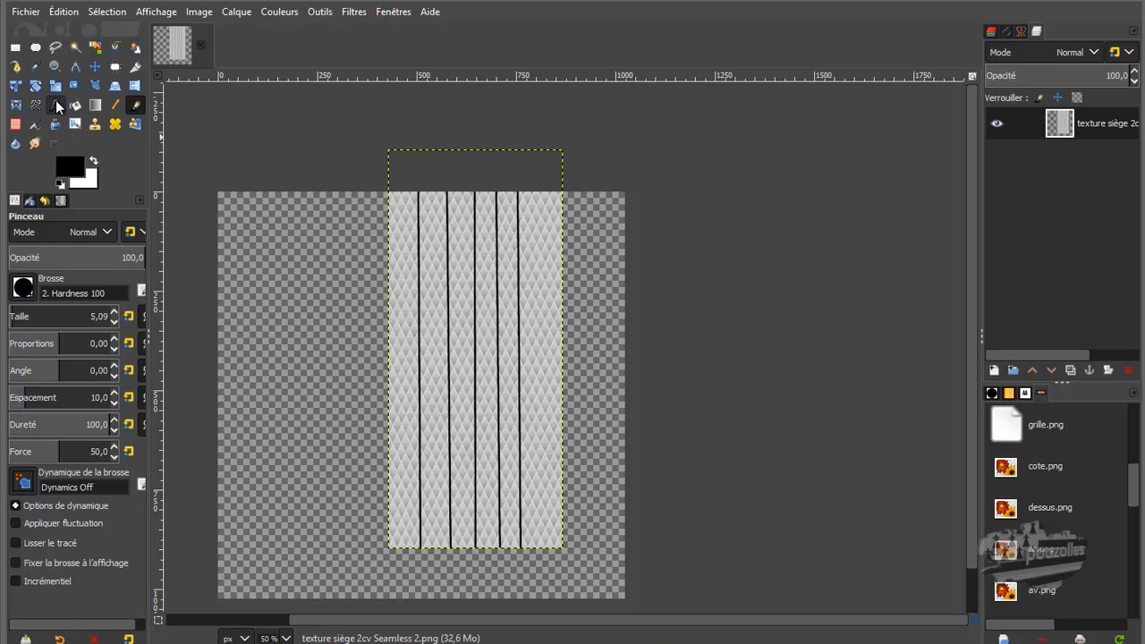
# Switch to GIMP and set the Paintbrush to the Hardness 075 brush at size 159.49.
pyautogui.click(25, 288)
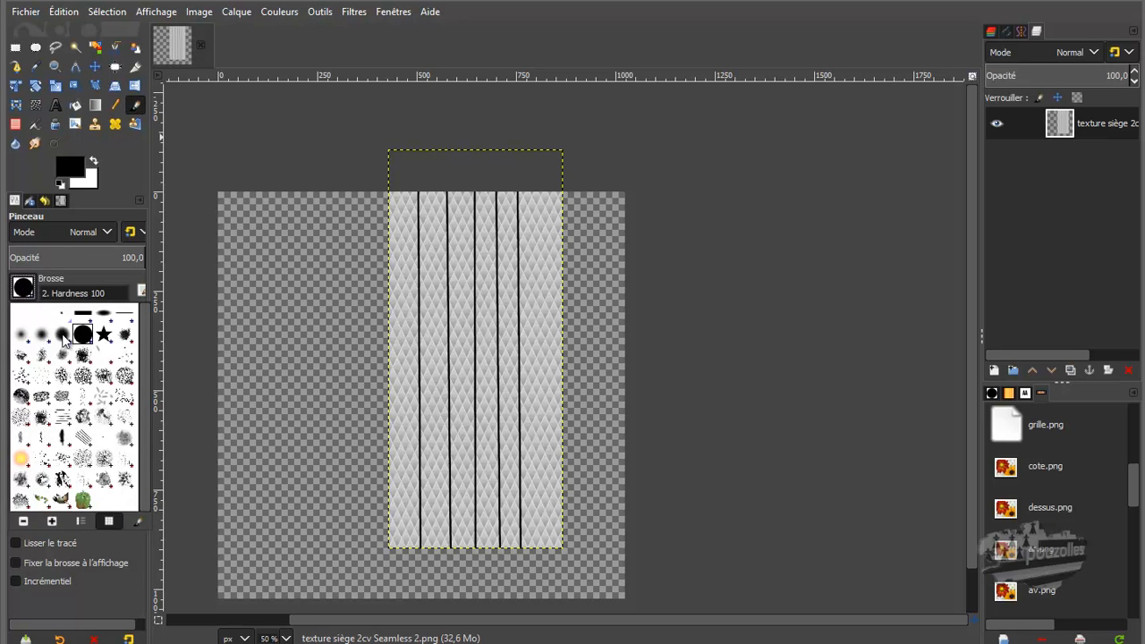
pyautogui.click(65, 338)
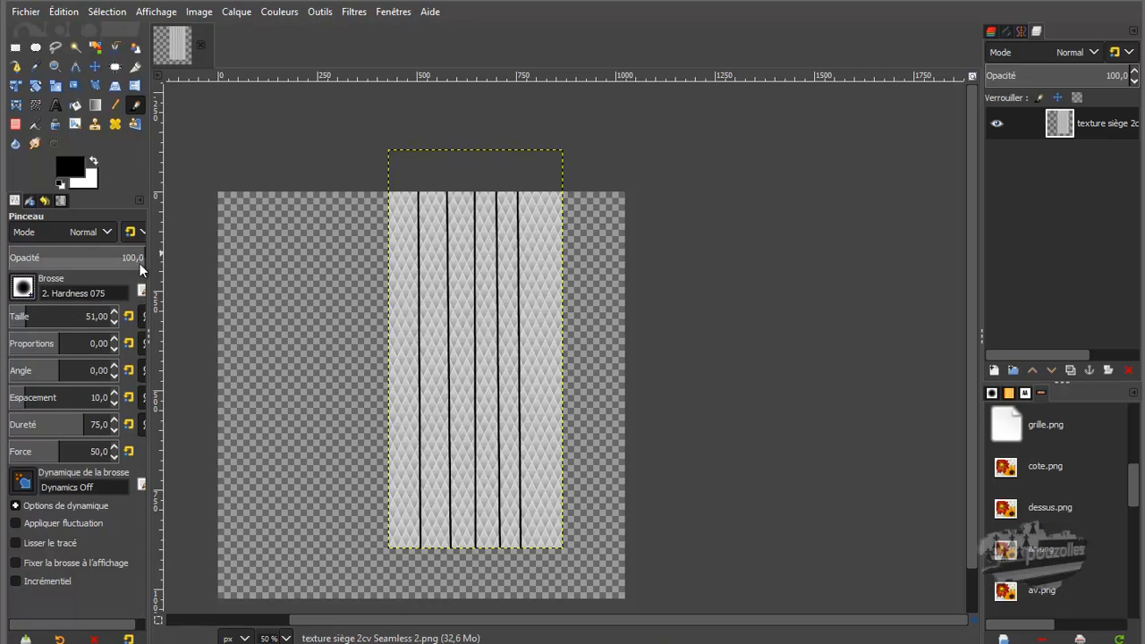
pyautogui.click(42, 318)
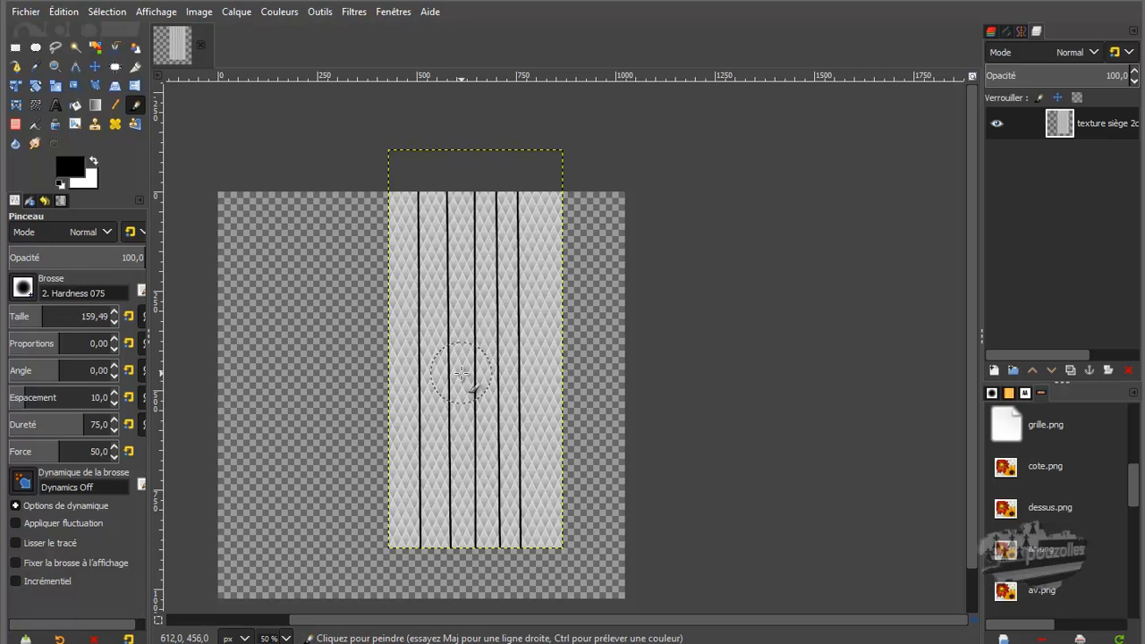
pyautogui.moveTo(459, 363)
pyautogui.mouseDown()
pyautogui.moveTo(449, 407)
pyautogui.moveTo(475, 454)
pyautogui.moveTo(498, 381)
pyautogui.moveTo(480, 350)
pyautogui.moveTo(463, 399)
pyautogui.moveTo(488, 418)
pyautogui.mouseUp()
pyautogui.click(63, 12)
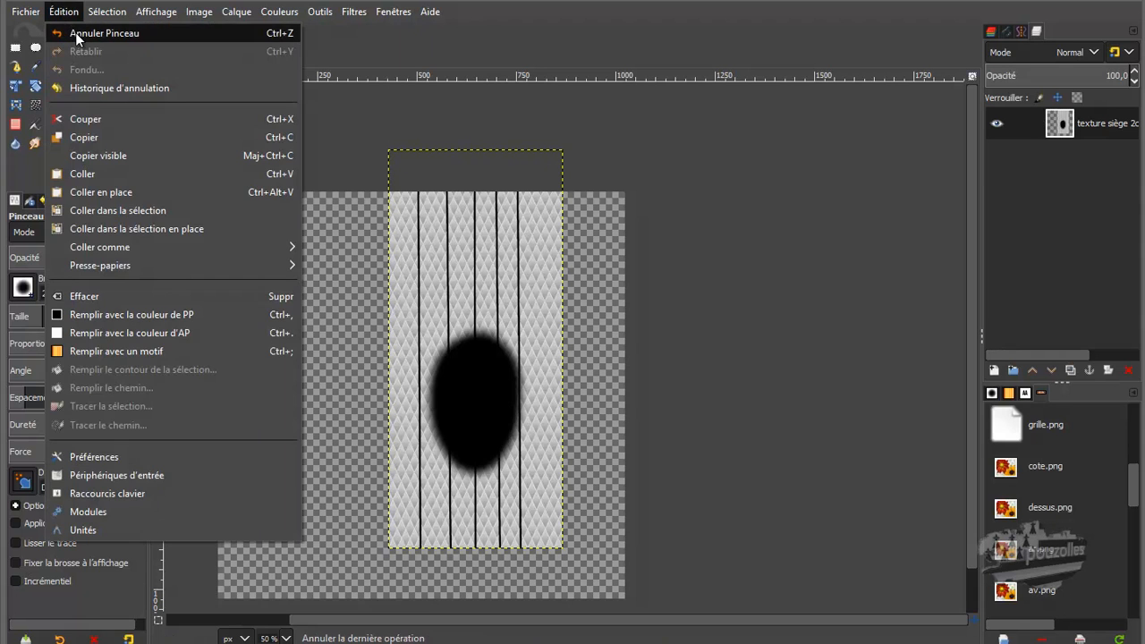
pyautogui.click(67, 30)
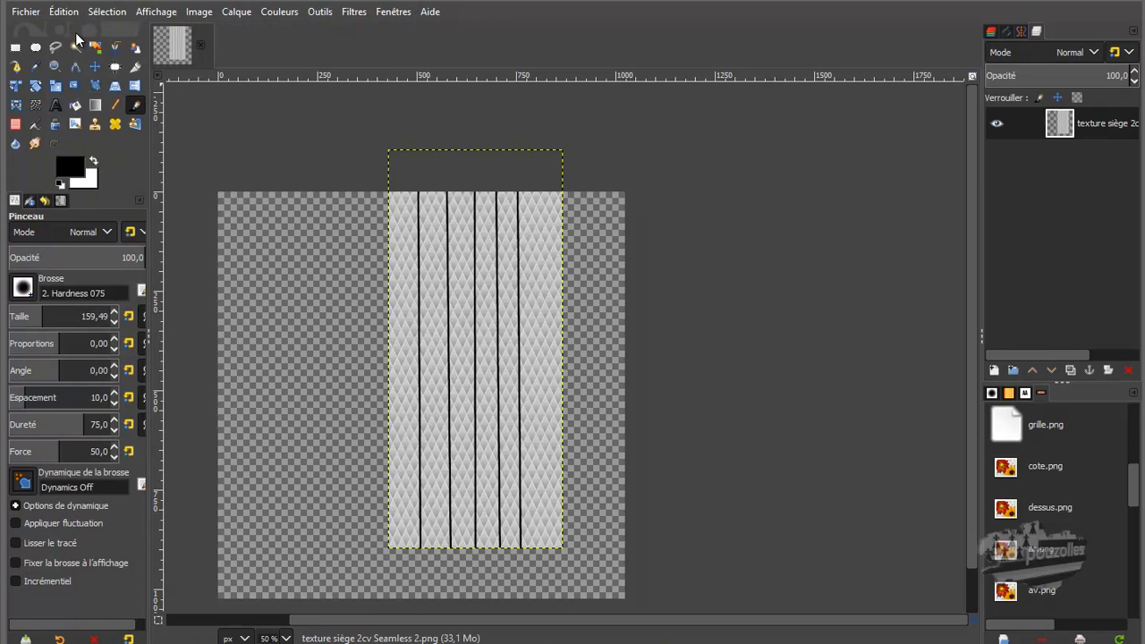
# Add a transparent 1024 x 1024 px layer and paint a large black blob on it over the lower half of the striped fabric.
pyautogui.click(993, 369)
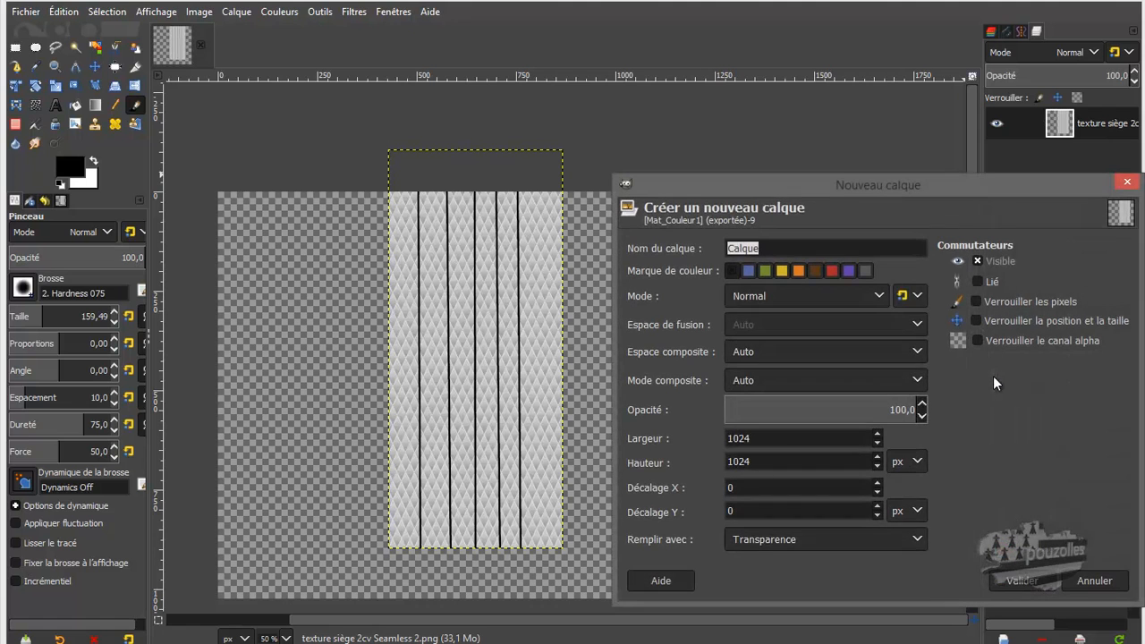
pyautogui.click(1022, 581)
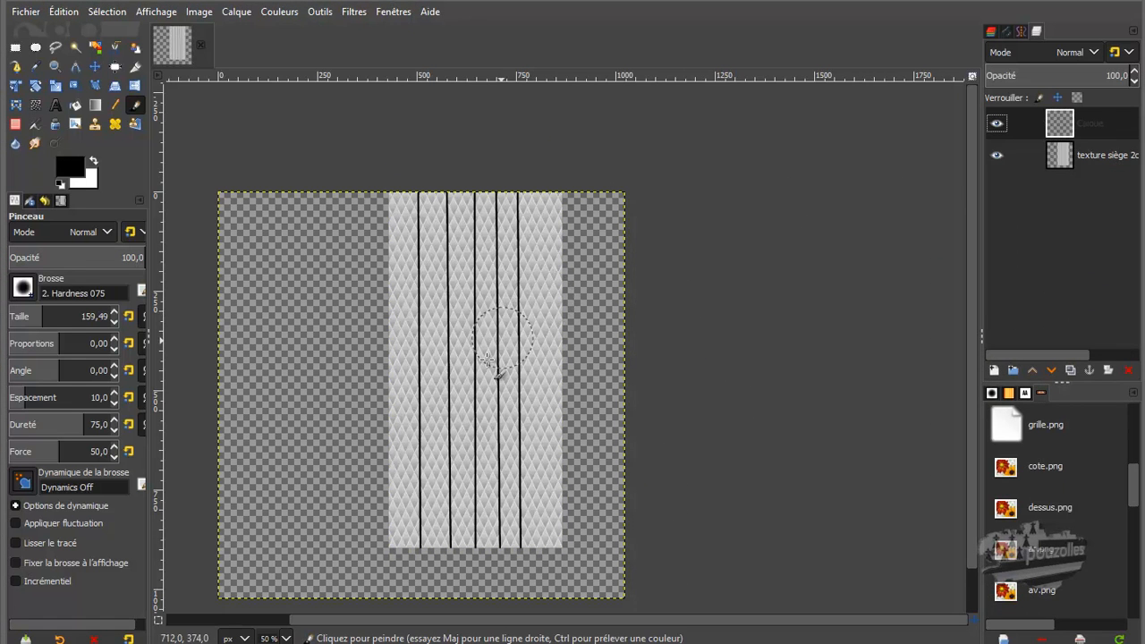
pyautogui.click(447, 400)
pyautogui.moveTo(447, 401)
pyautogui.mouseDown()
pyautogui.moveTo(438, 455)
pyautogui.moveTo(498, 506)
pyautogui.moveTo(501, 409)
pyautogui.moveTo(474, 425)
pyautogui.moveTo(488, 460)
pyautogui.moveTo(456, 475)
pyautogui.moveTo(452, 413)
pyautogui.mouseUp()
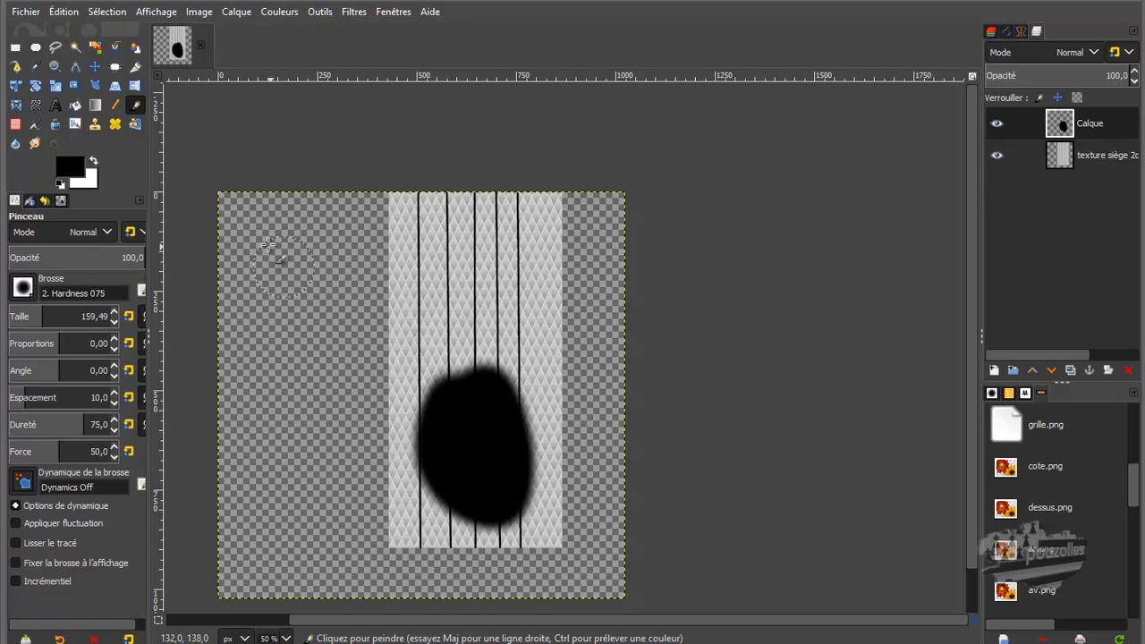
# Hide the fabric texture layer and export the black blob alone as Mat_Couleur2.png in the 2cv tuto folder with the default PNG options.
pyautogui.click(998, 156)
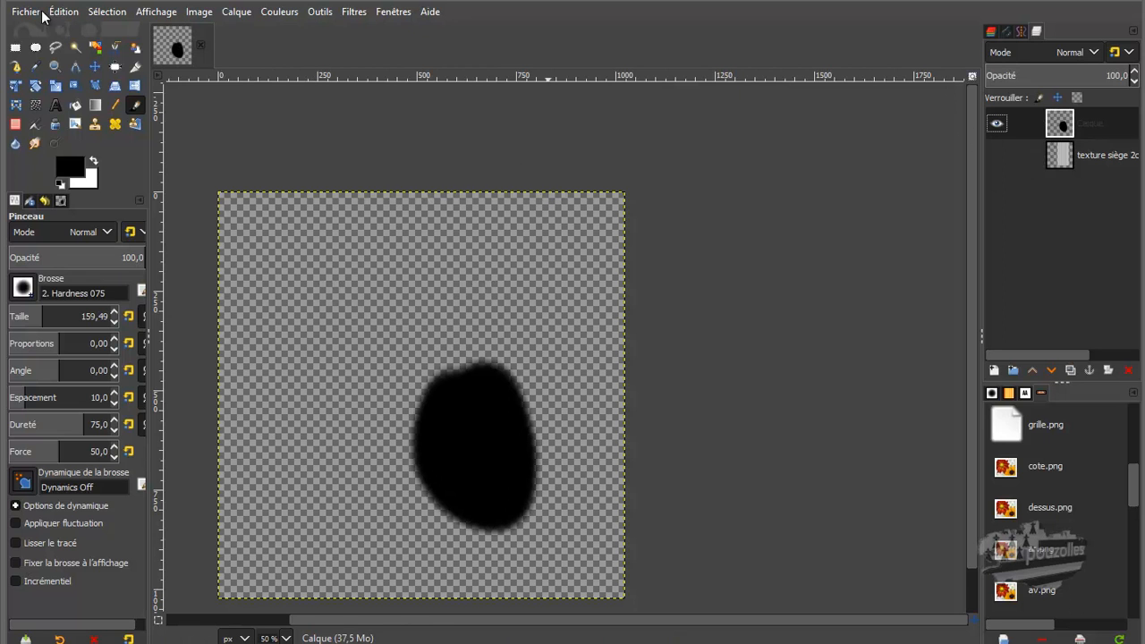
pyautogui.click(25, 12)
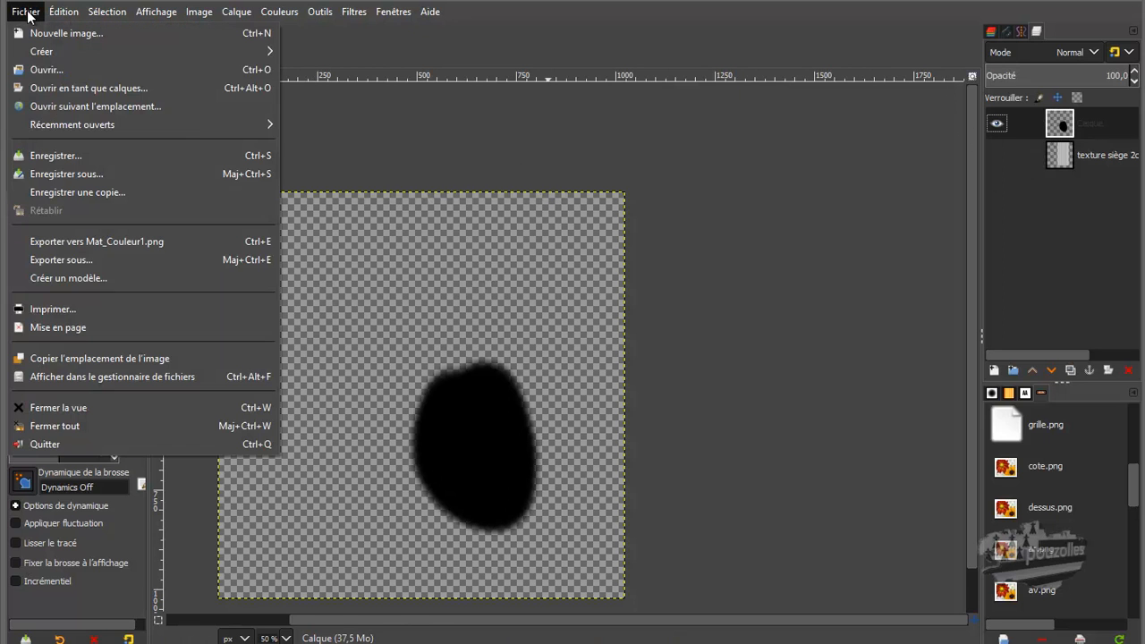
pyautogui.click(55, 261)
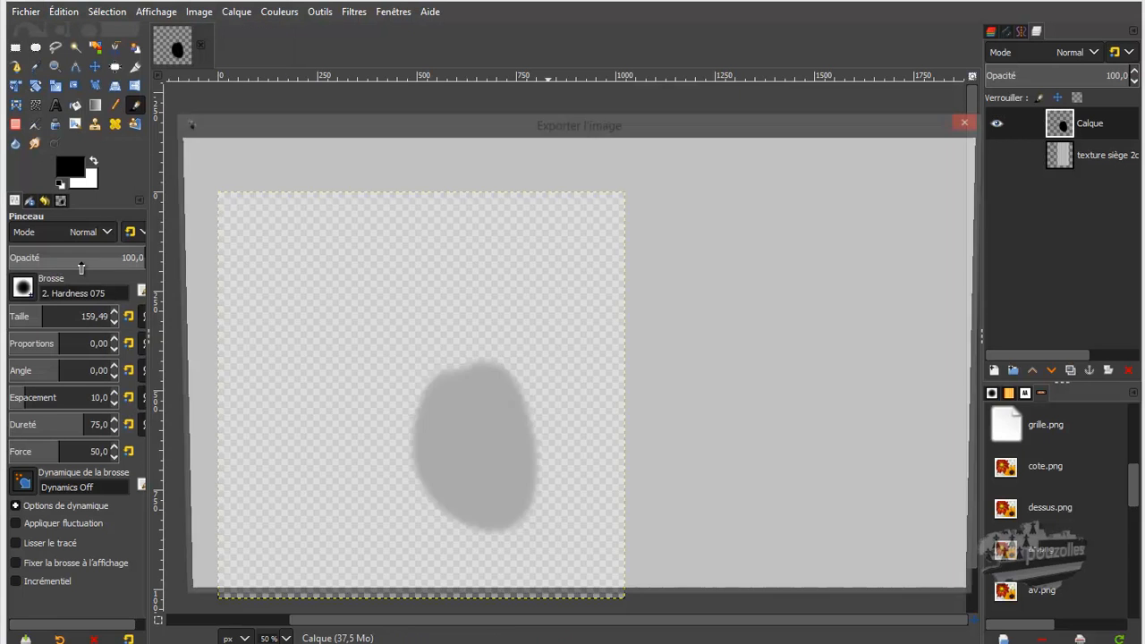
pyautogui.click(389, 153)
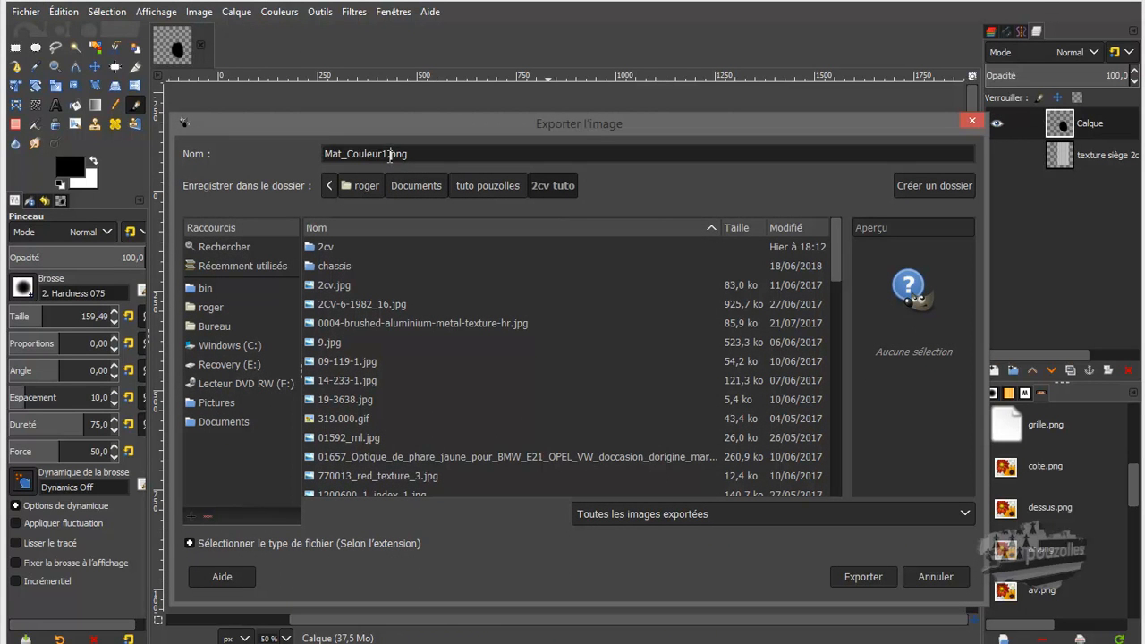
pyautogui.press('BackSpace')
pyautogui.write('2')
pyautogui.click(855, 578)
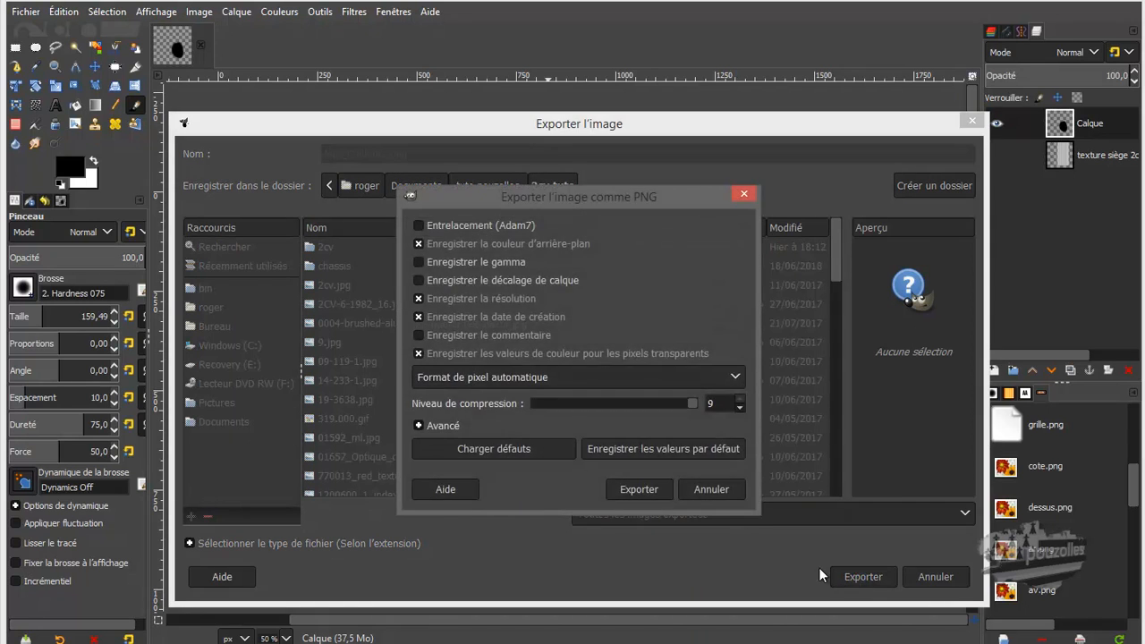
pyautogui.click(658, 490)
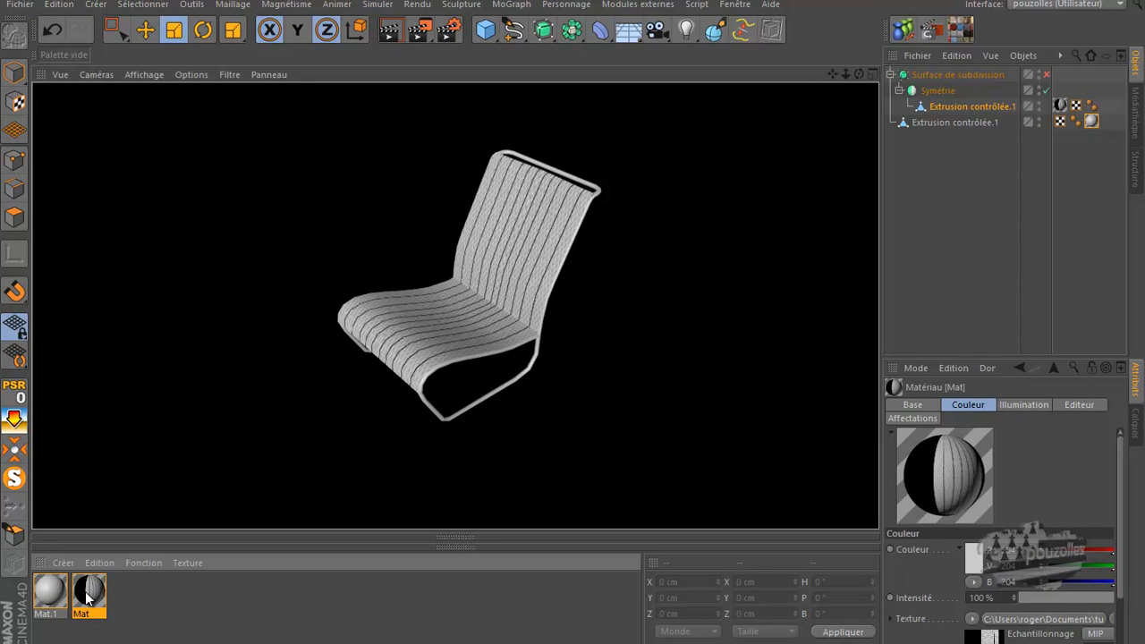
# In Cinema 4D, enable Relief on the Mat material, load Mat_Couleur2.png as its texture without copying it to the project, and render the view.
pyautogui.doubleClick(87, 594)
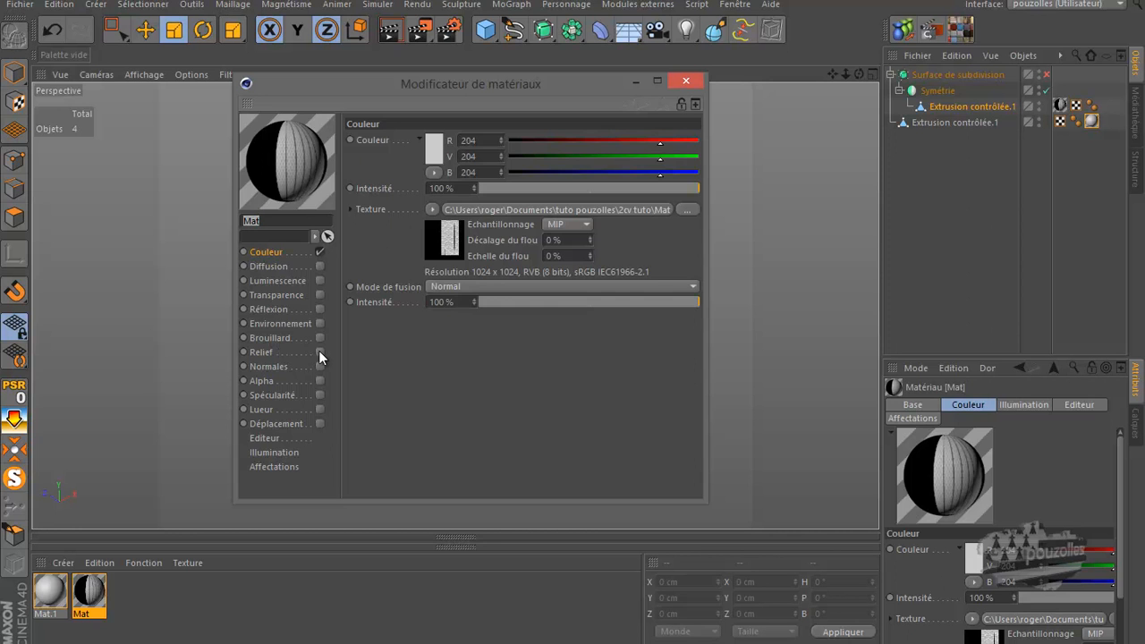
pyautogui.click(319, 352)
pyautogui.click(689, 177)
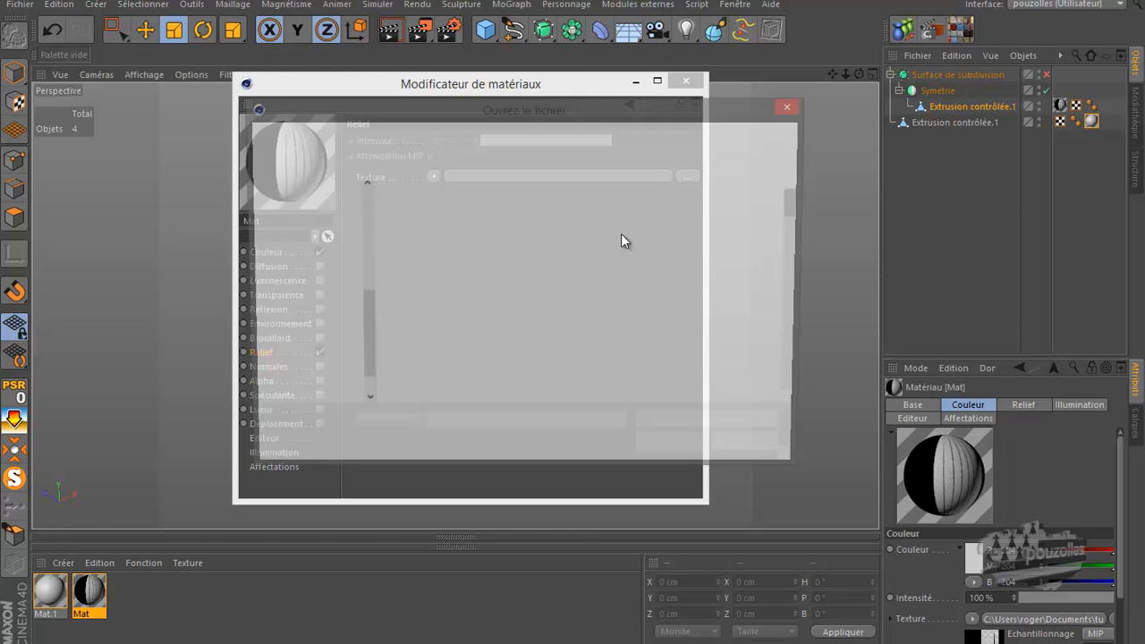
pyautogui.click(562, 349)
pyautogui.scroll(-3, 569, 352)
pyautogui.scroll(-6, 573, 353)
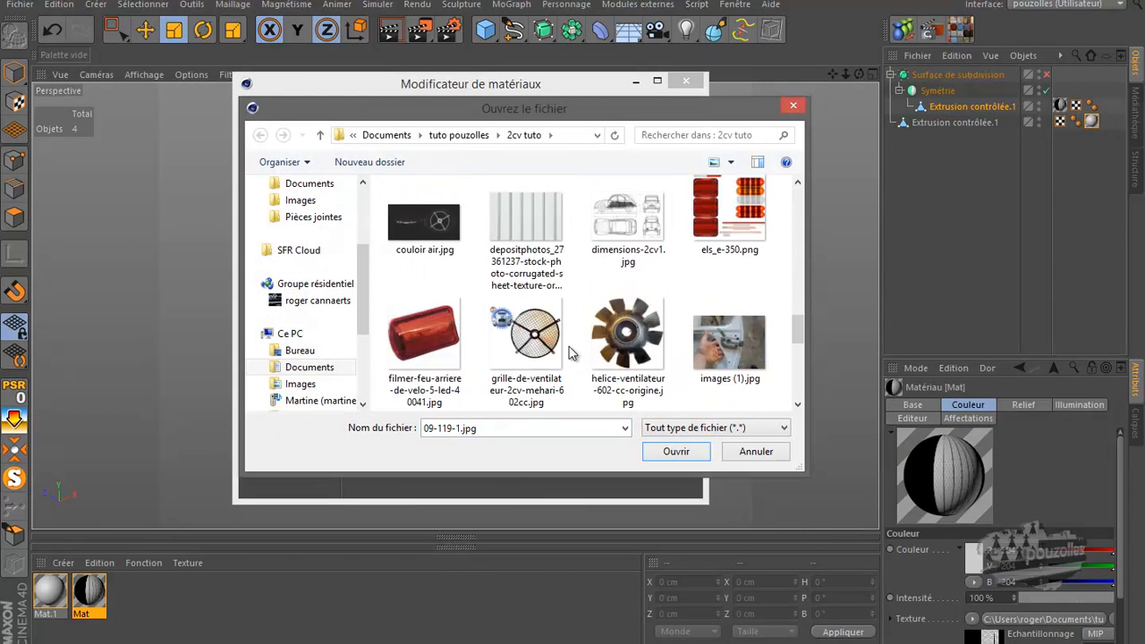
pyautogui.scroll(2, 583, 353)
pyautogui.doubleClick(703, 265)
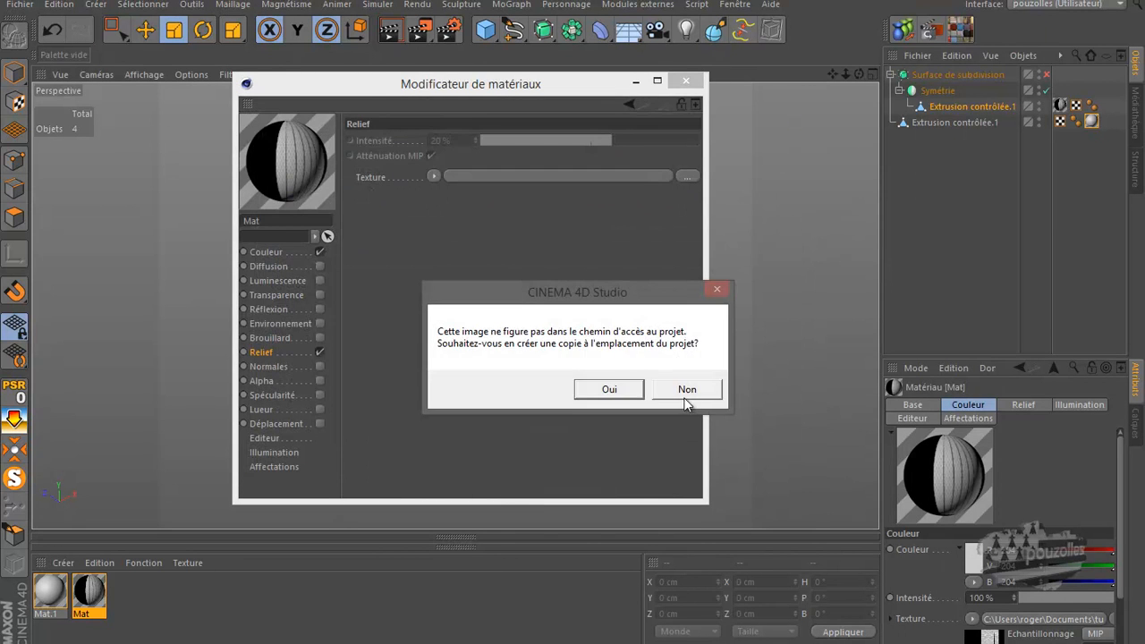
pyautogui.click(686, 396)
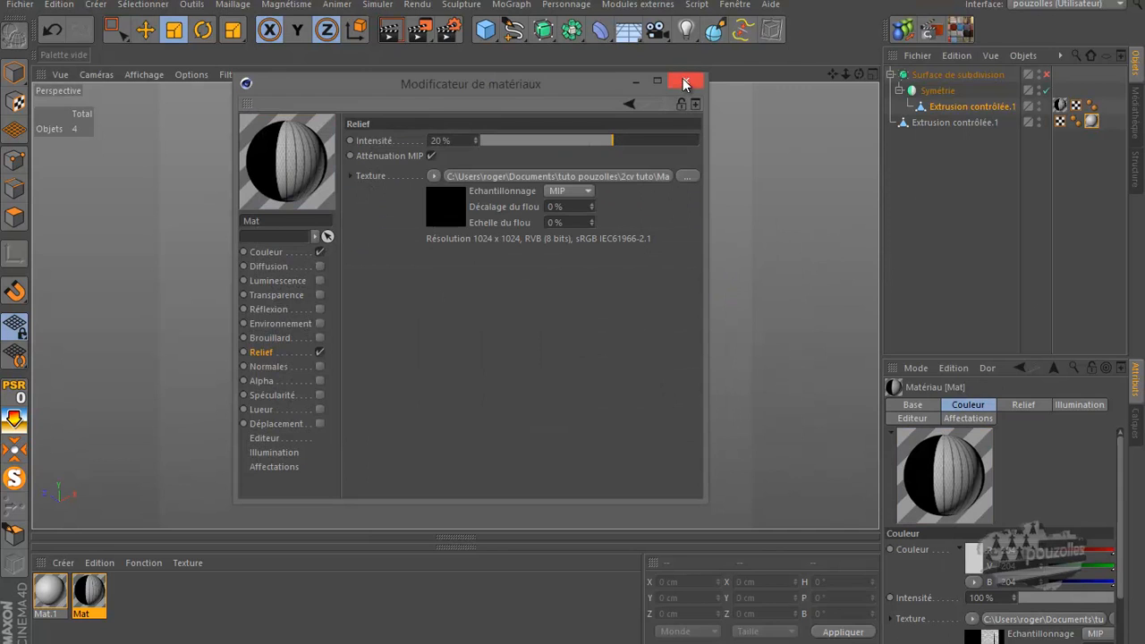
pyautogui.click(685, 82)
pyautogui.click(390, 30)
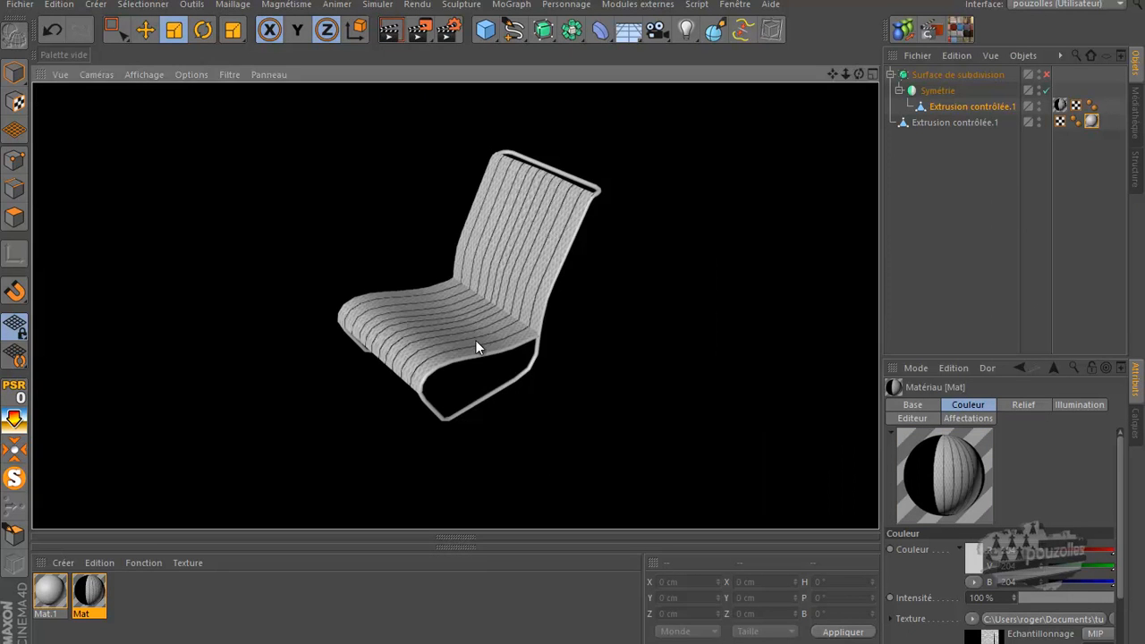
# Raise the Mat material's Relief intensity to 95 % and render a closer view of the seat.
pyautogui.scroll(5, 475, 340)
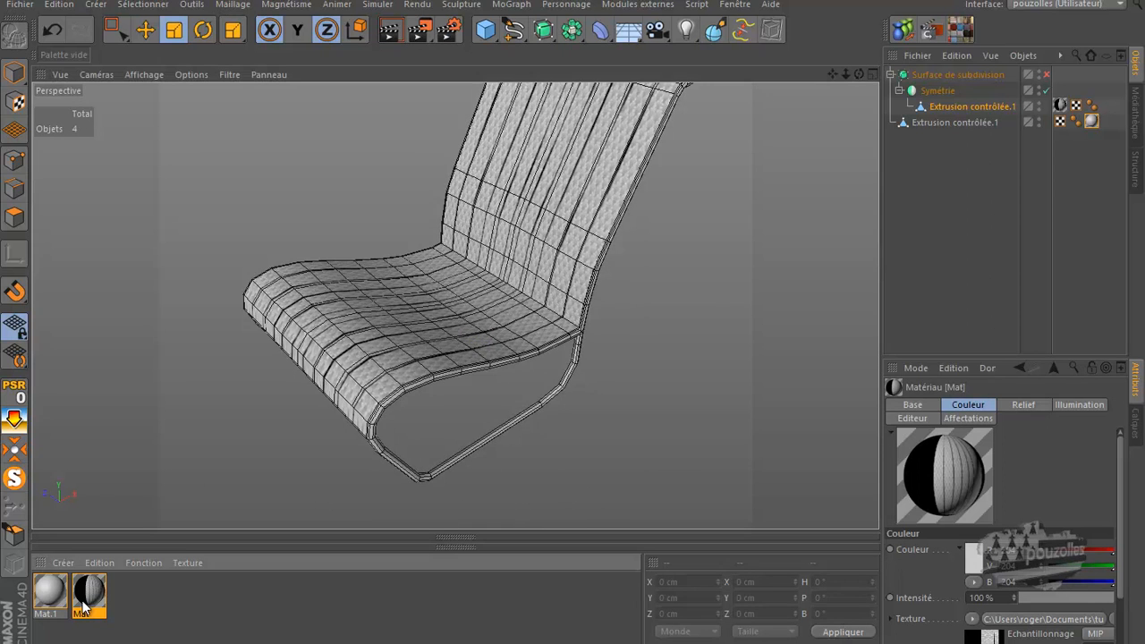
pyautogui.doubleClick(85, 602)
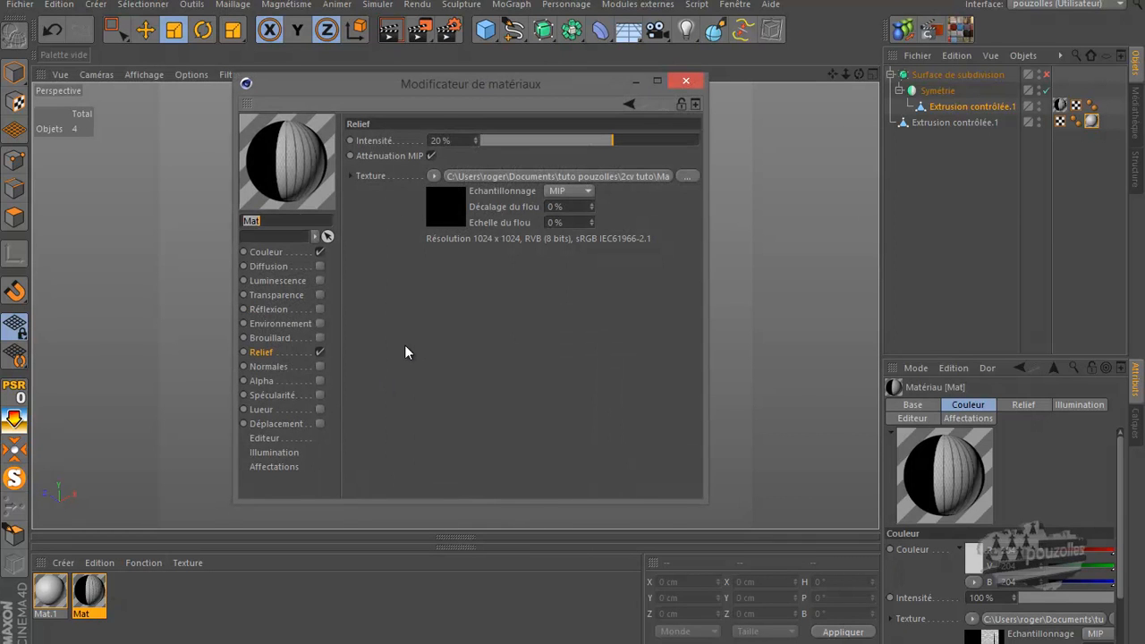
pyautogui.moveTo(615, 142); pyautogui.dragTo(695, 135)
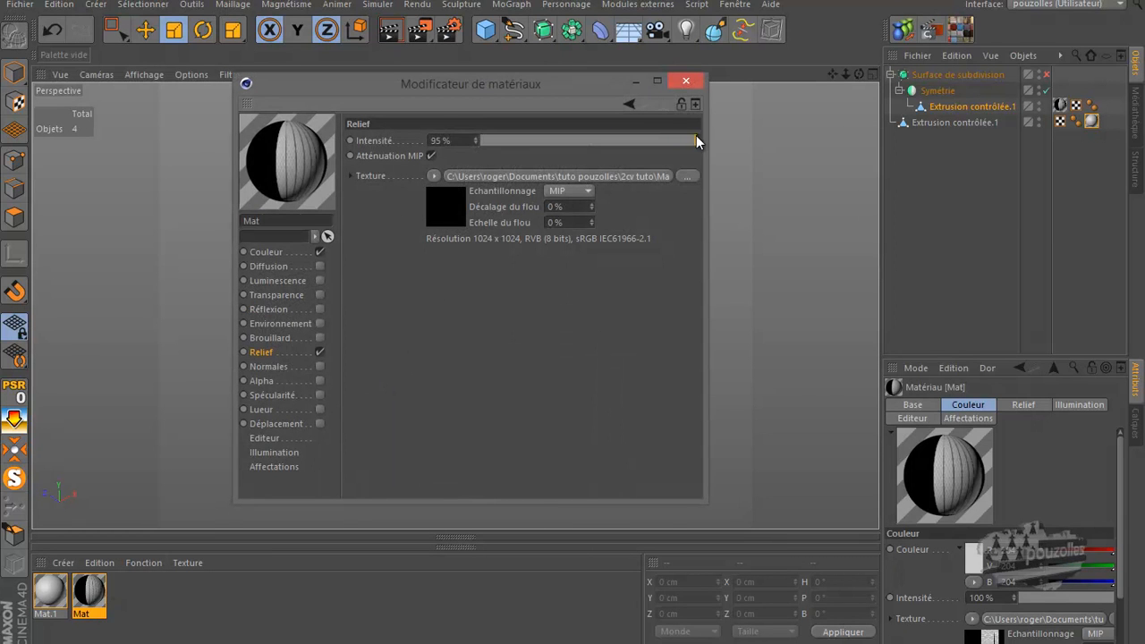
pyautogui.click(686, 81)
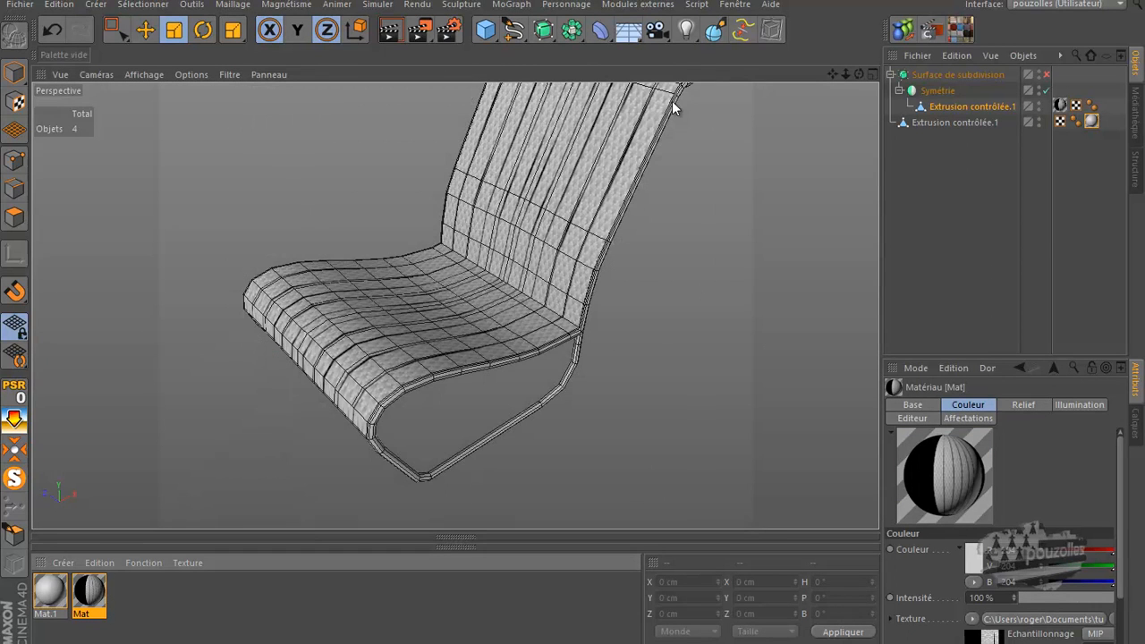
pyautogui.click(391, 32)
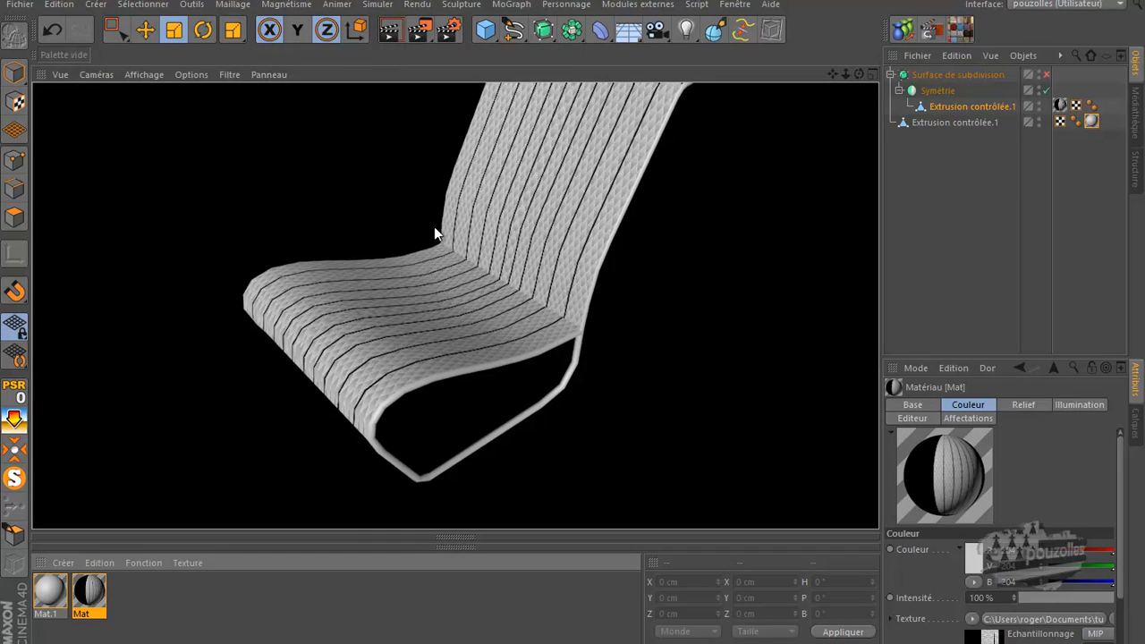
pyautogui.scroll(5, 450, 255)
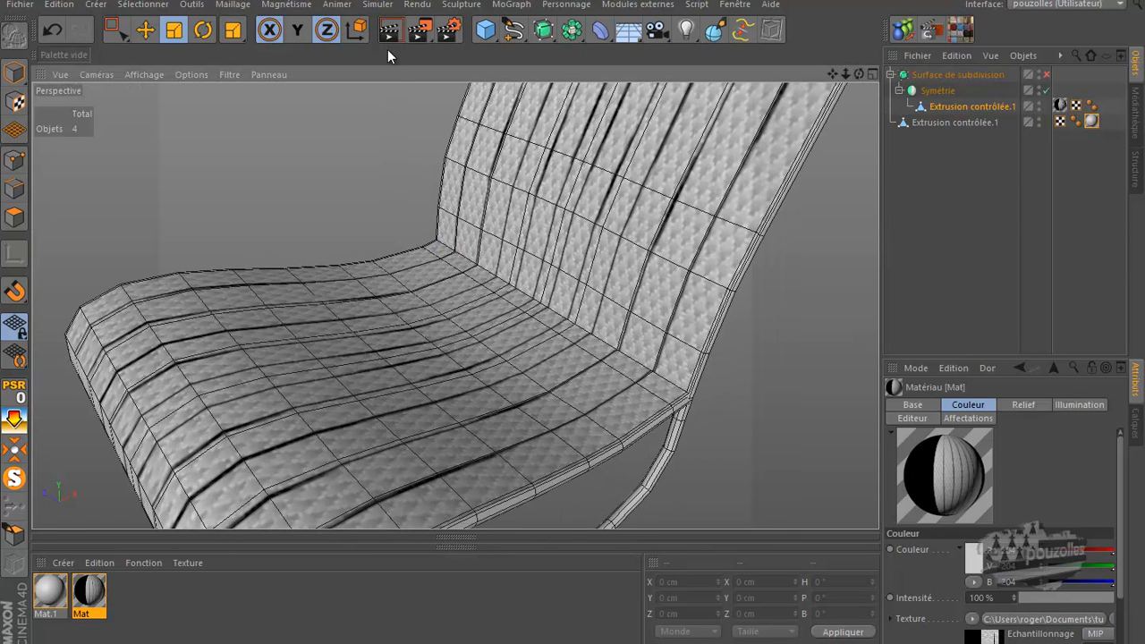
# Render the current close-up view of the chair seat.
pyautogui.click(390, 30)
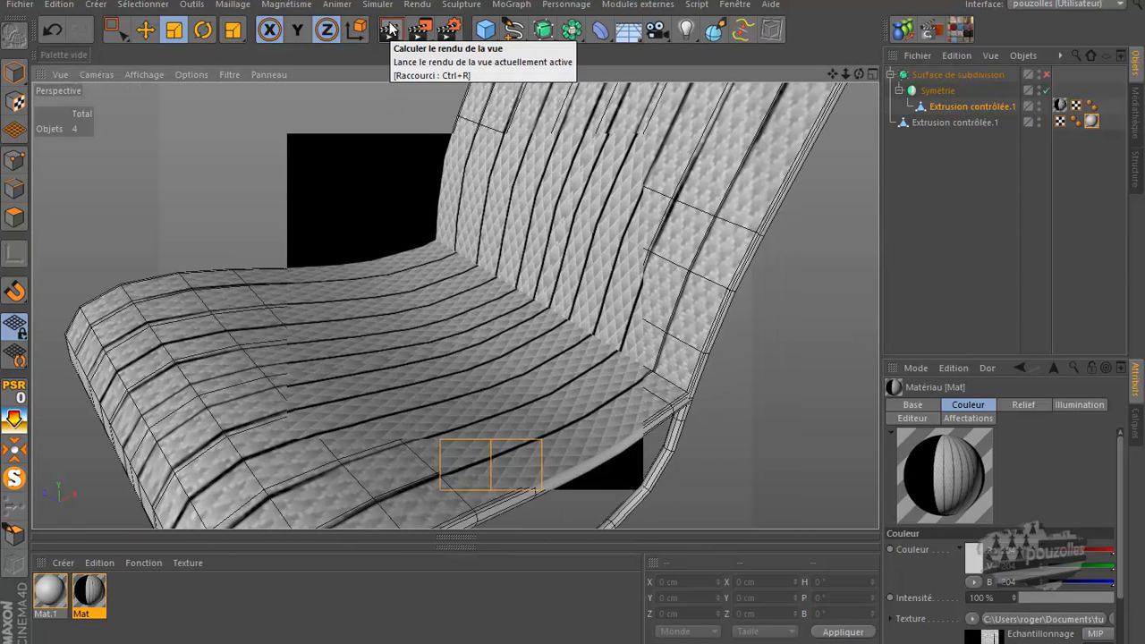
pyautogui.click(331, 360)
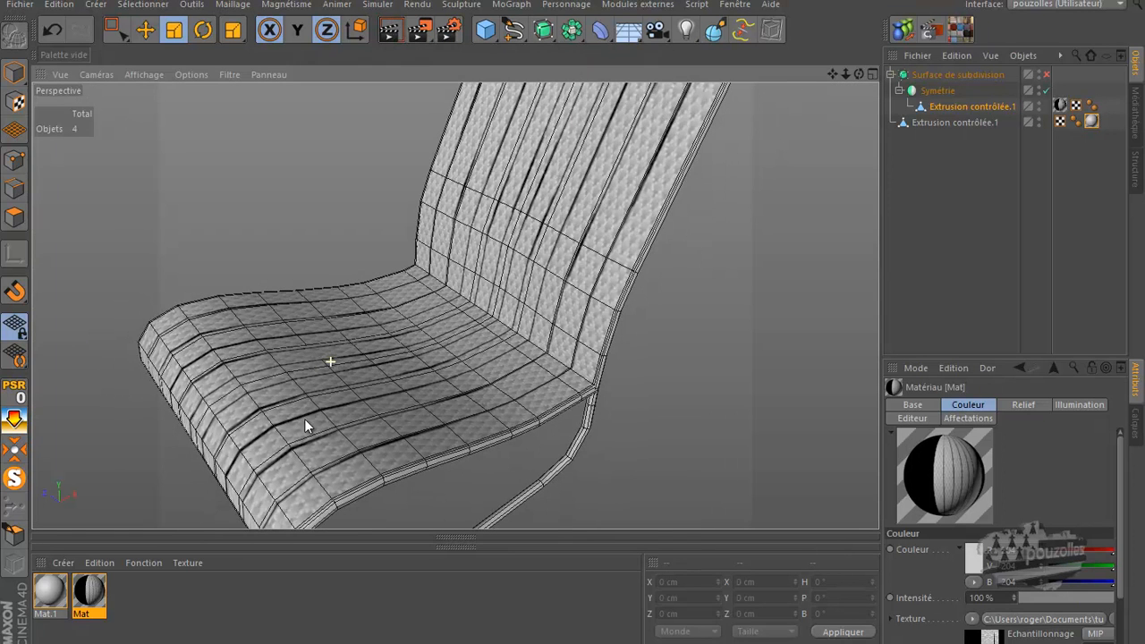
# Copy the Relief texture channel of the Mat material and disable Relief.
pyautogui.doubleClick(98, 602)
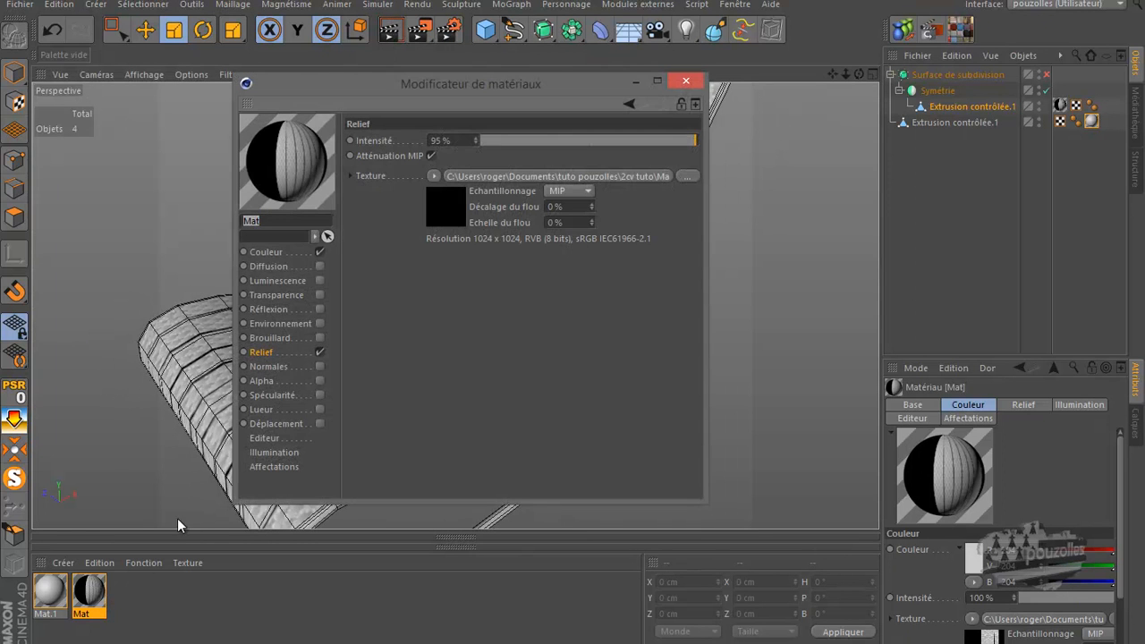
pyautogui.click(433, 176)
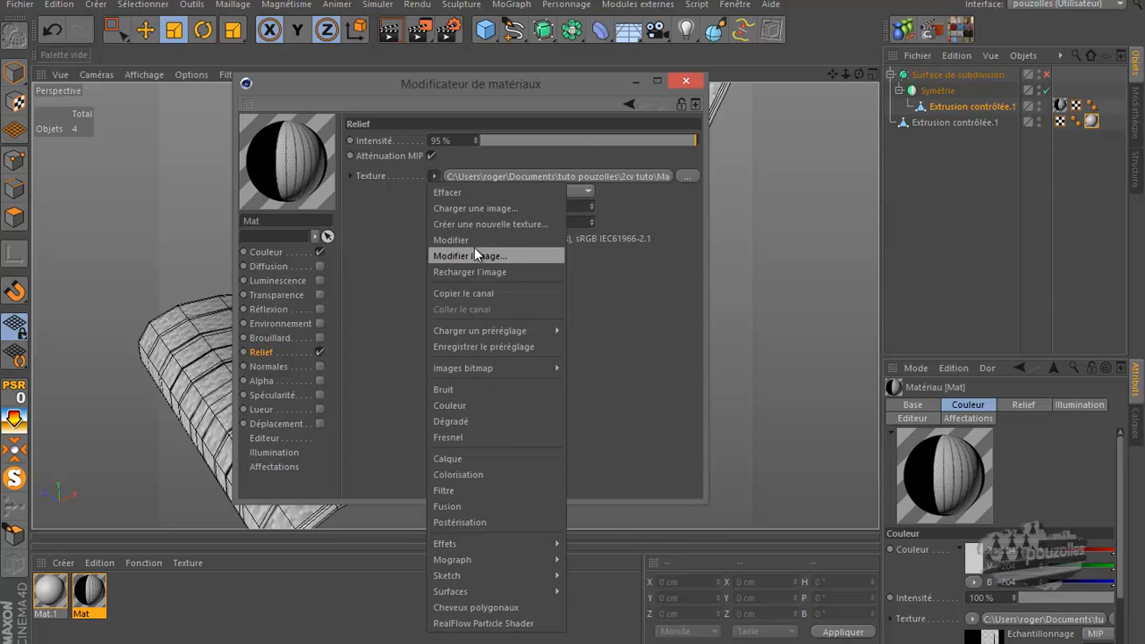
pyautogui.click(463, 292)
pyautogui.click(319, 350)
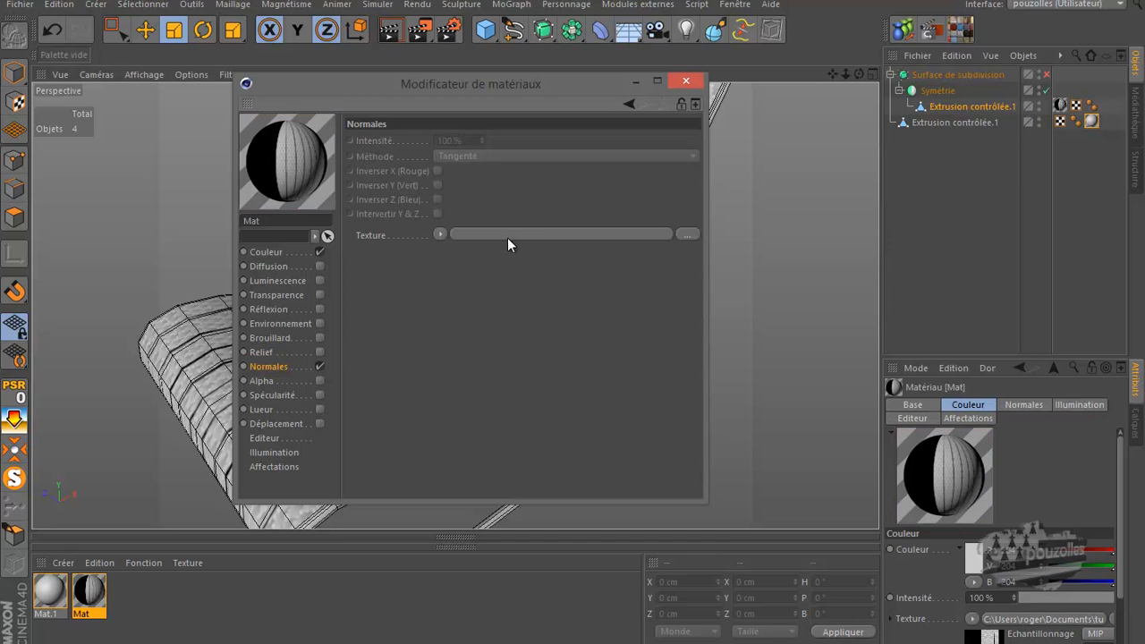
# Paste the copied texture into the Mat material's enabled Normales channel and render the whole chair.
pyautogui.click(440, 234)
pyautogui.click(459, 315)
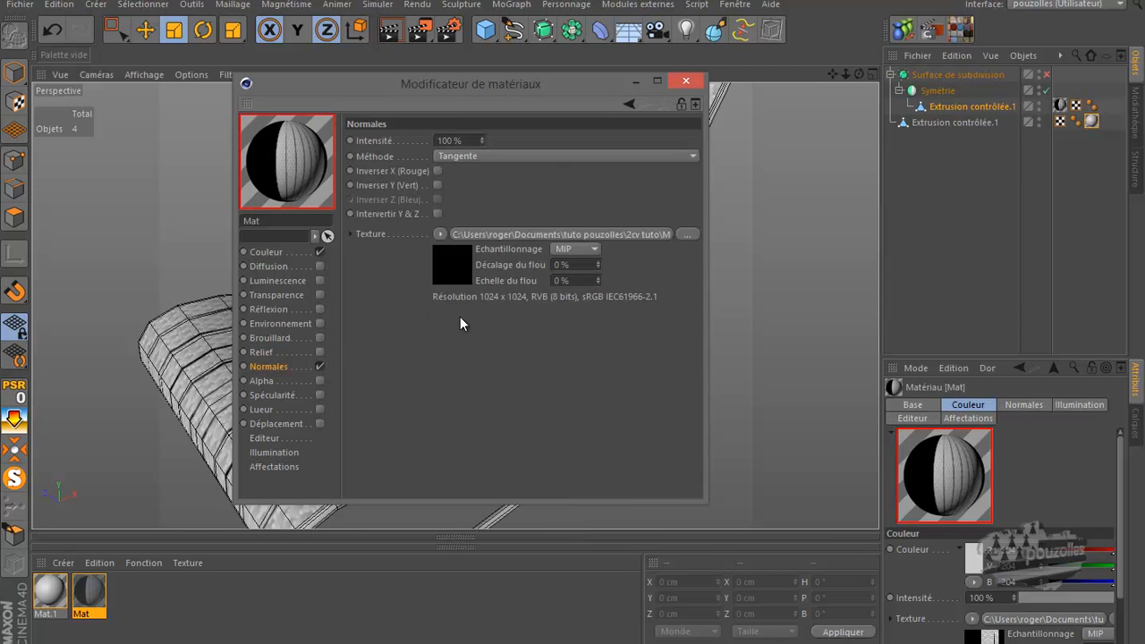
pyautogui.moveTo(601, 81); pyautogui.dragTo(863, 419)
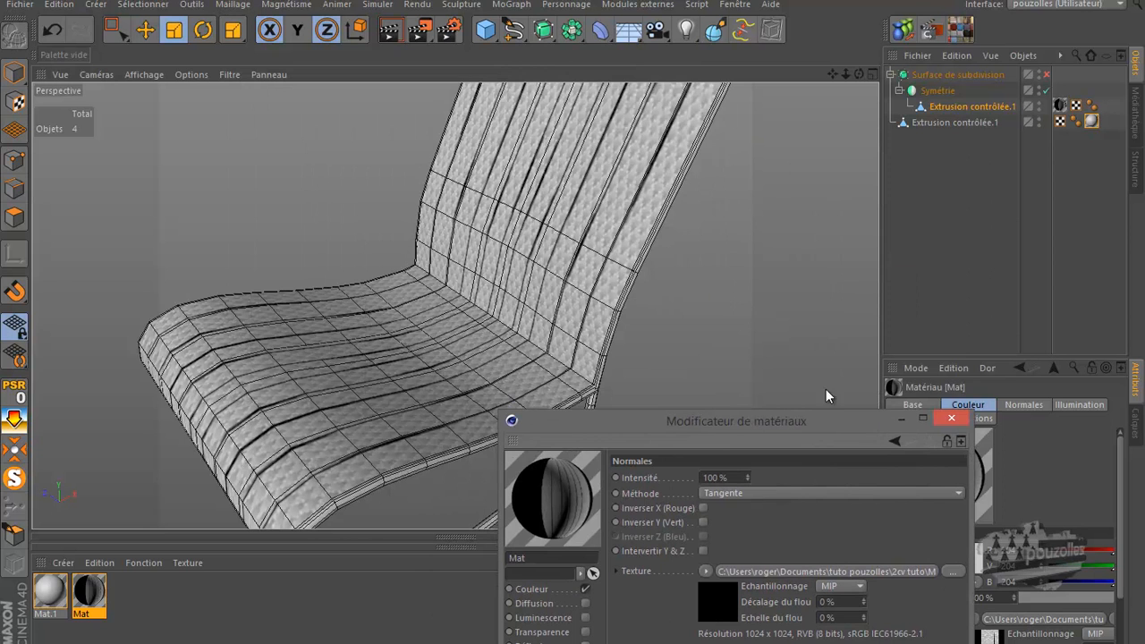
pyautogui.click(389, 32)
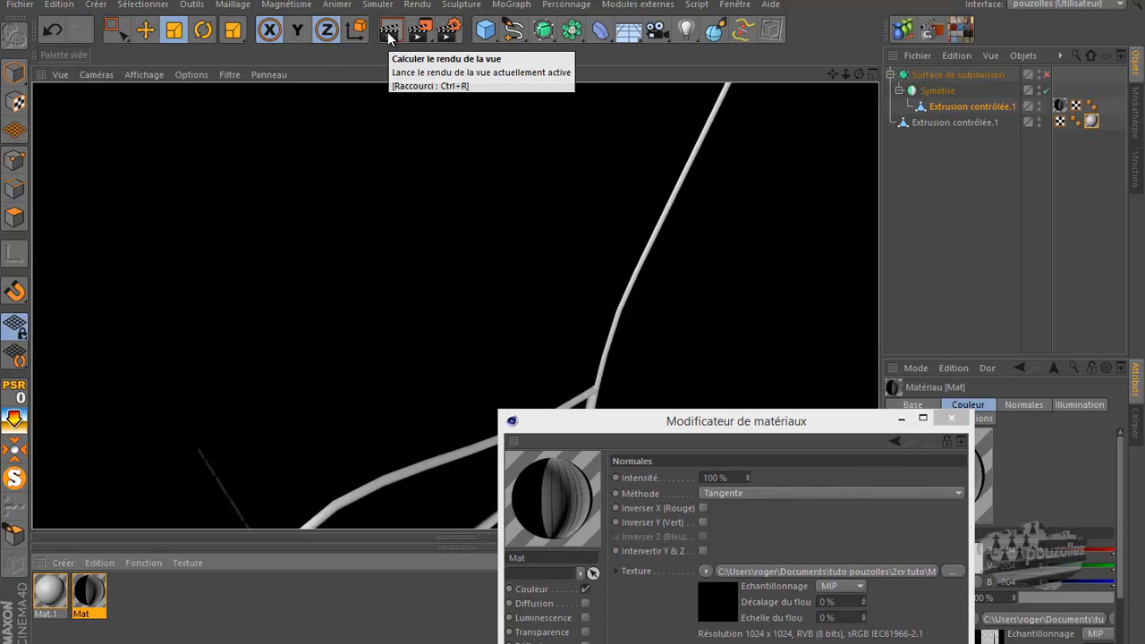
pyautogui.keyDown('alt'); pyautogui.moveTo(396, 229); pyautogui.dragTo(420, 418, button='right'); pyautogui.keyUp('alt')
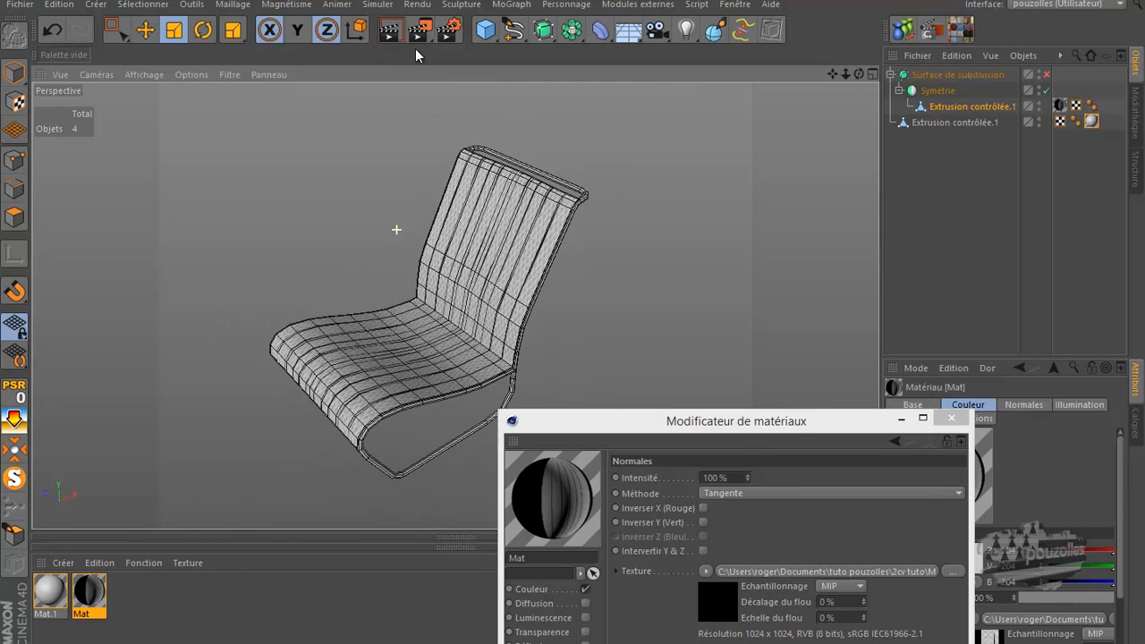
pyautogui.click(391, 32)
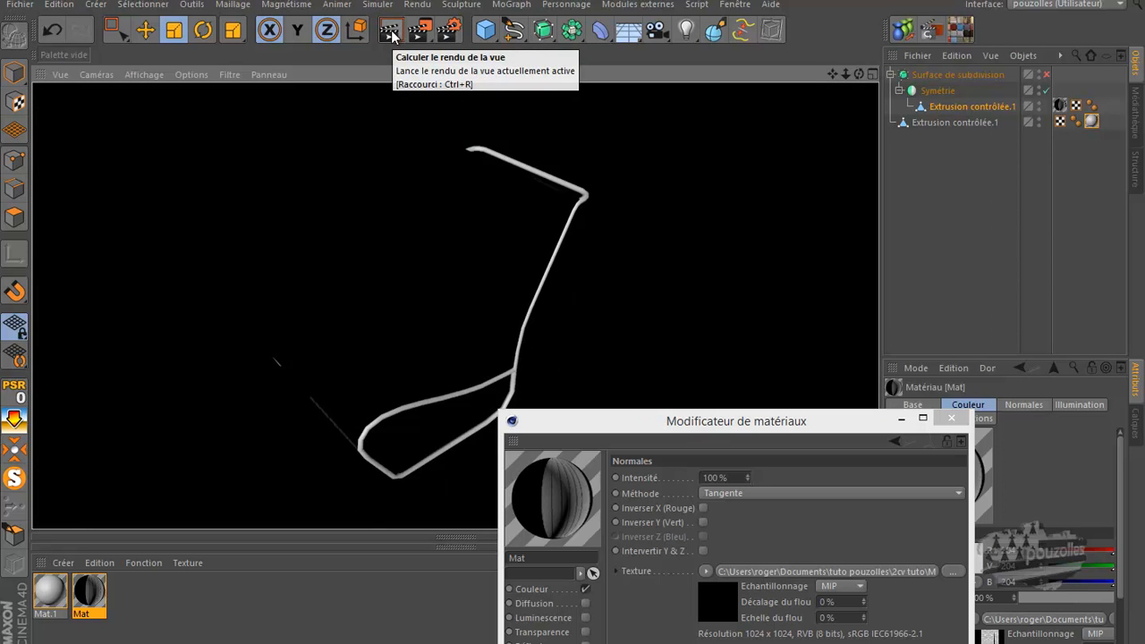
pyautogui.moveTo(678, 421); pyautogui.dragTo(626, 146)
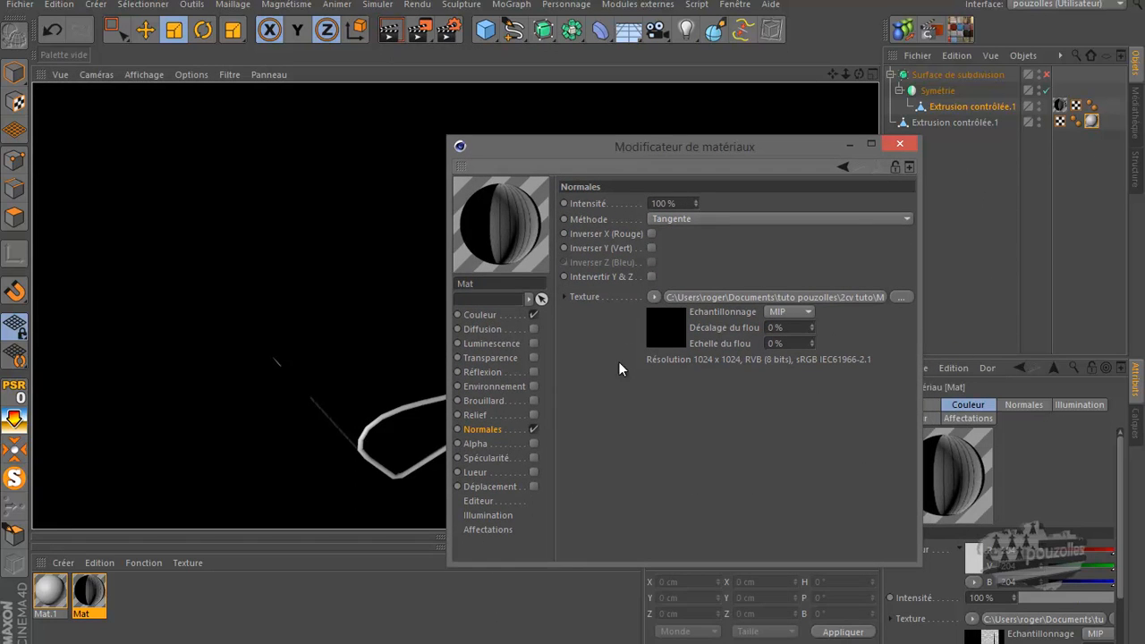
# Disable Normales on the Mat material, enable Déplacement with the copied texture pasted in, and render the view.
pyautogui.click(533, 429)
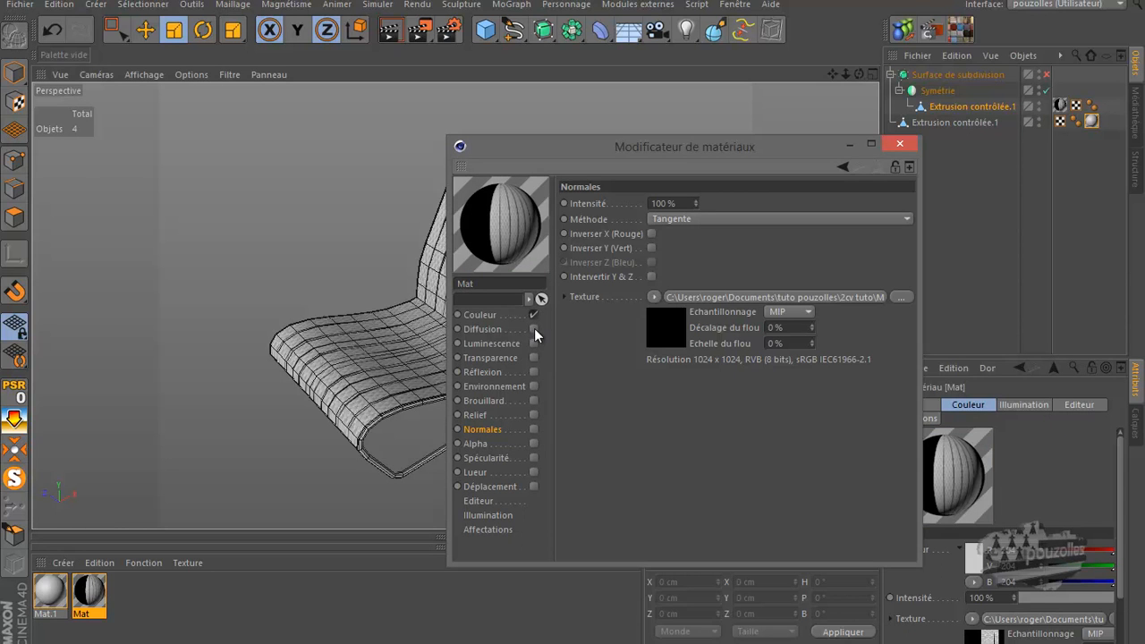
pyautogui.click(532, 487)
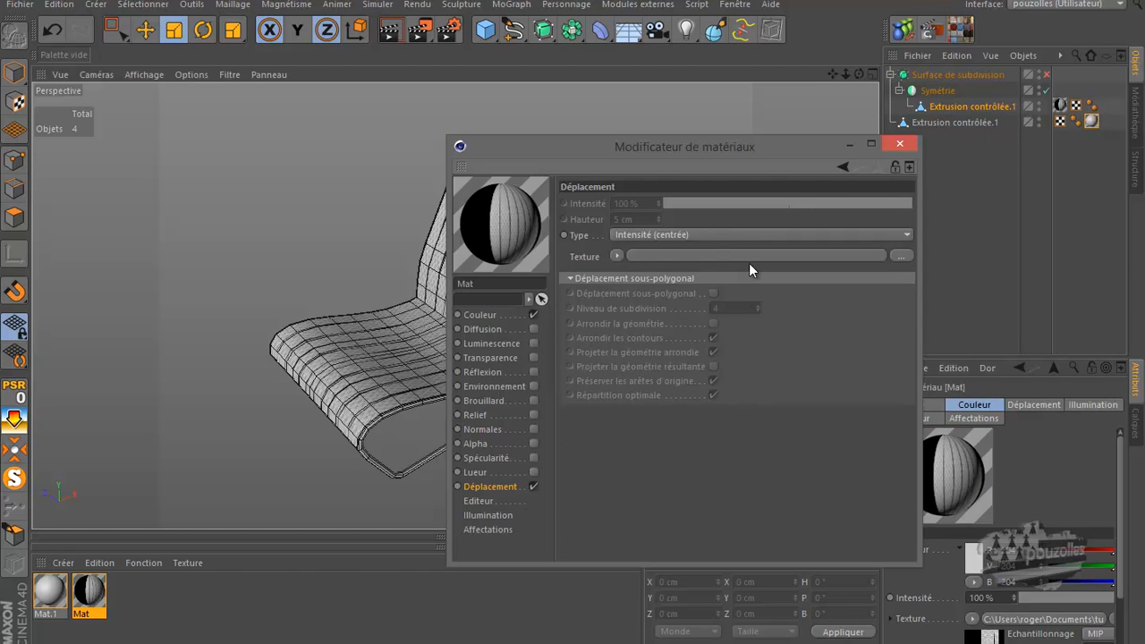
pyautogui.rightClick(727, 251)
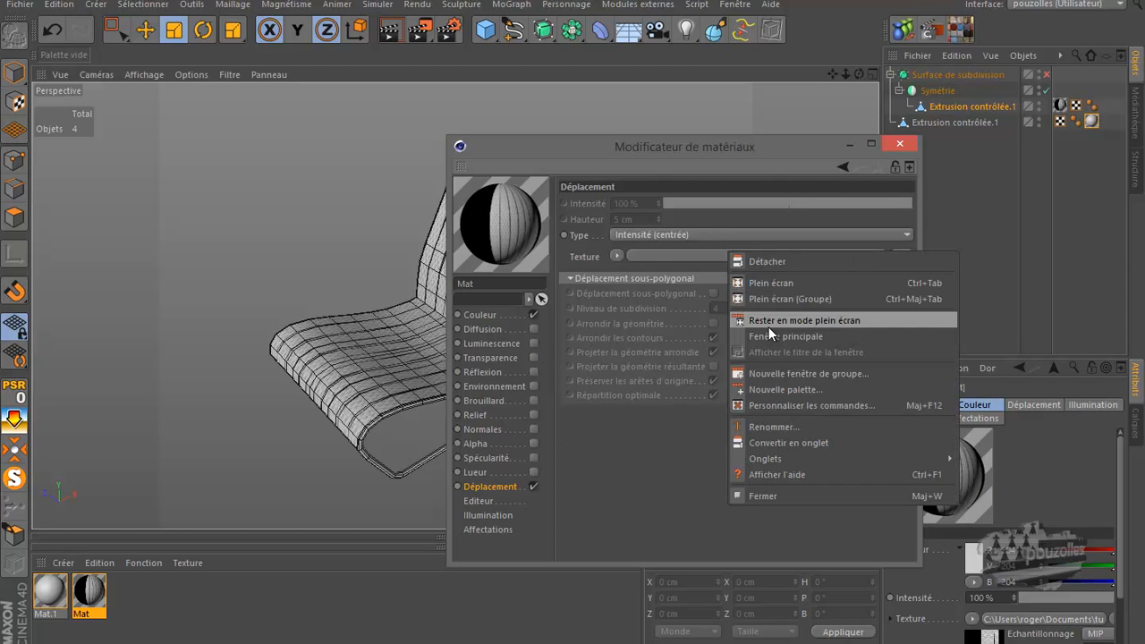
pyautogui.click(619, 254)
pyautogui.click(618, 254)
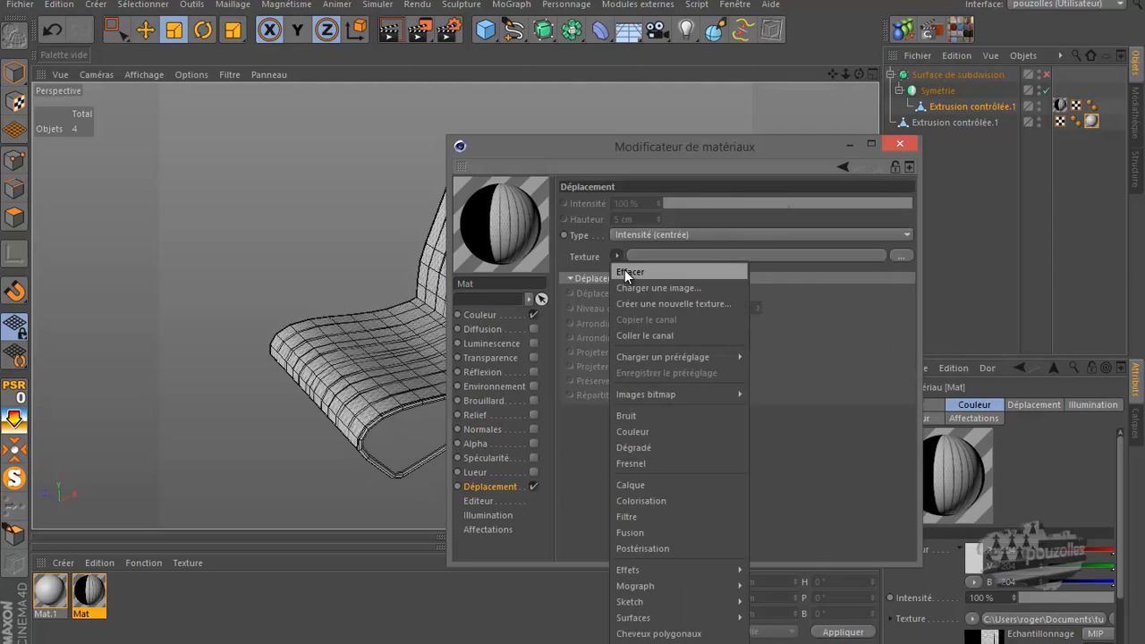
pyautogui.click(640, 336)
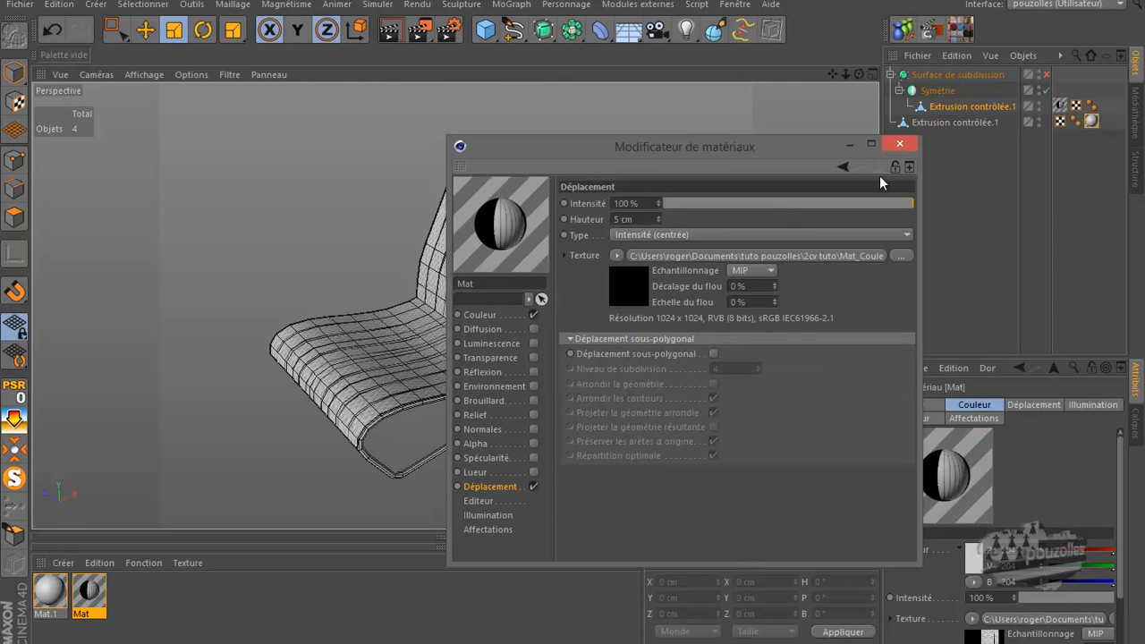
pyautogui.click(899, 143)
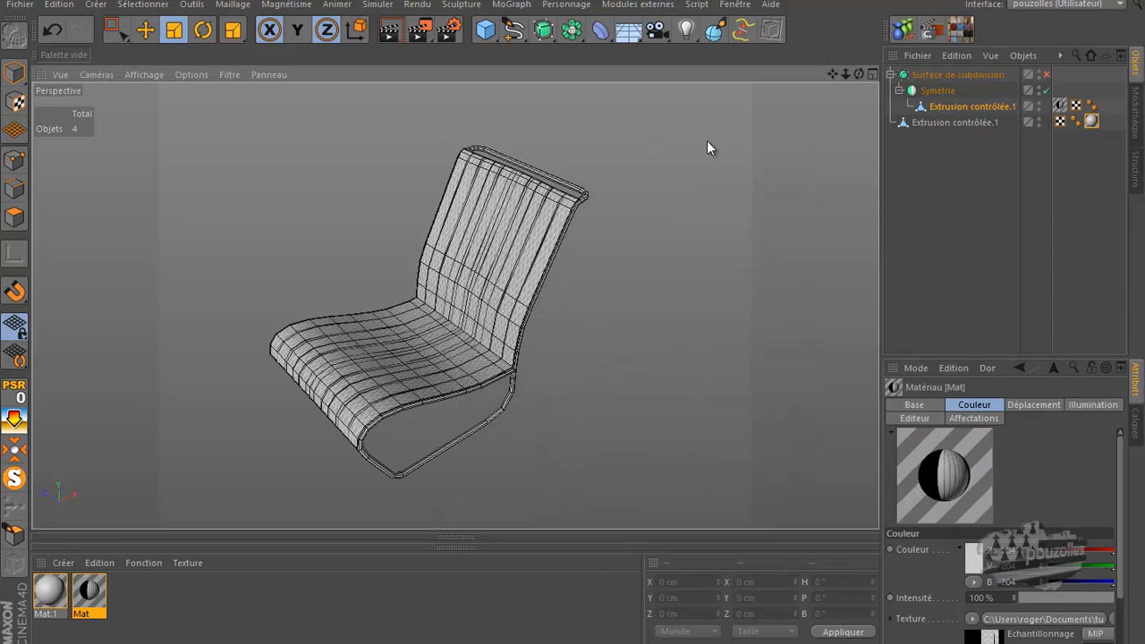
pyautogui.click(389, 29)
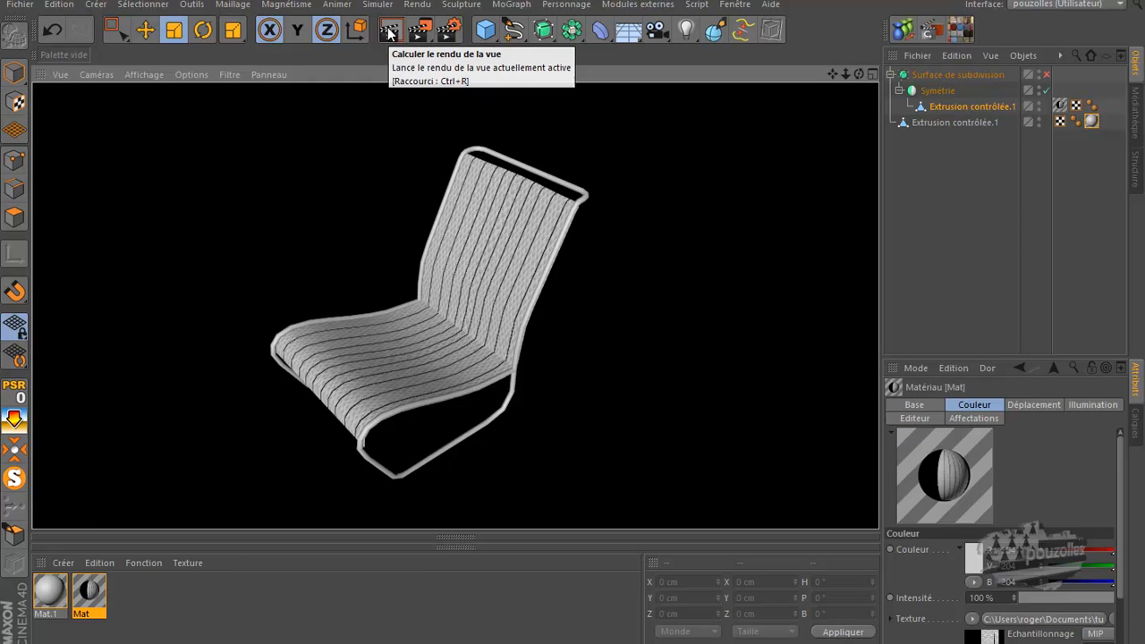
pyautogui.click(416, 355)
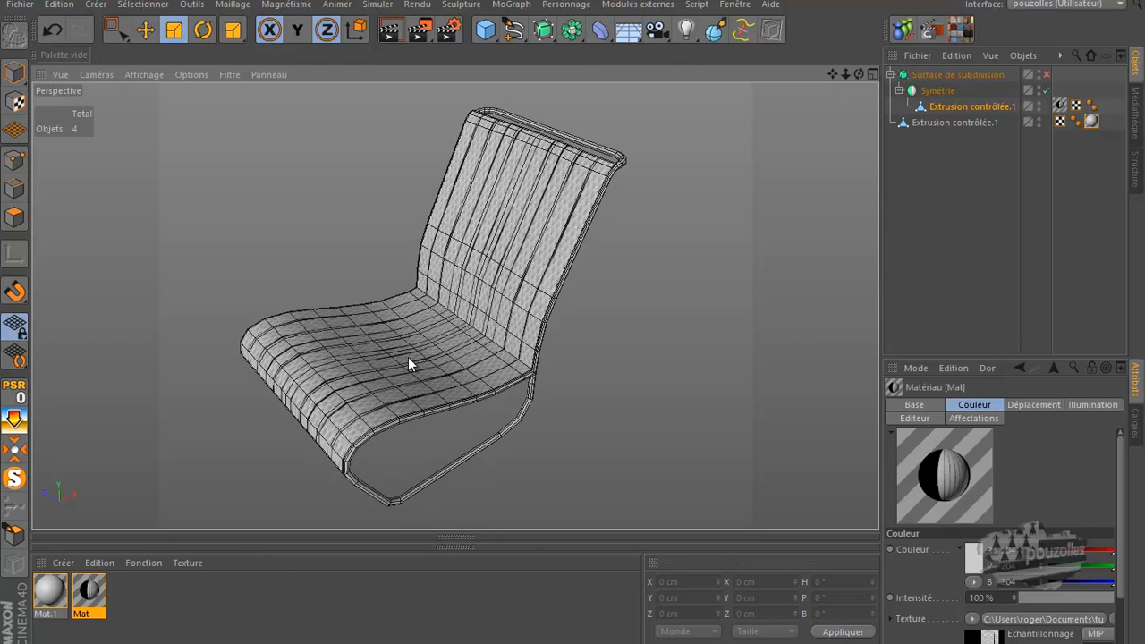
# Disable Déplacement on the Mat material and render the chair.
pyautogui.doubleClick(89, 591)
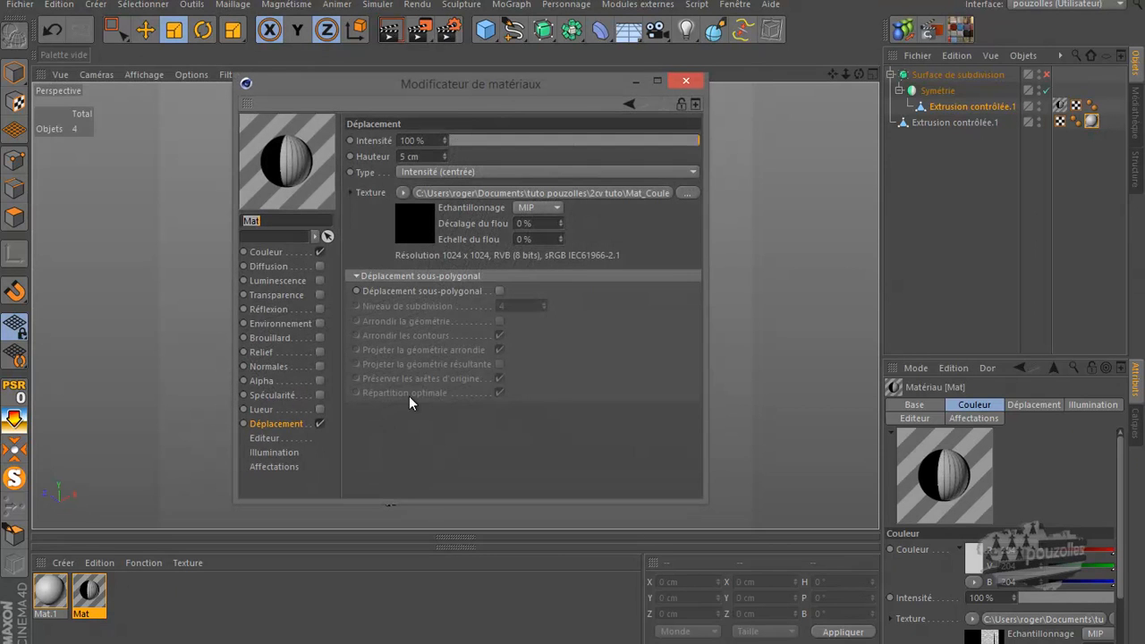
pyautogui.click(319, 423)
pyautogui.click(685, 80)
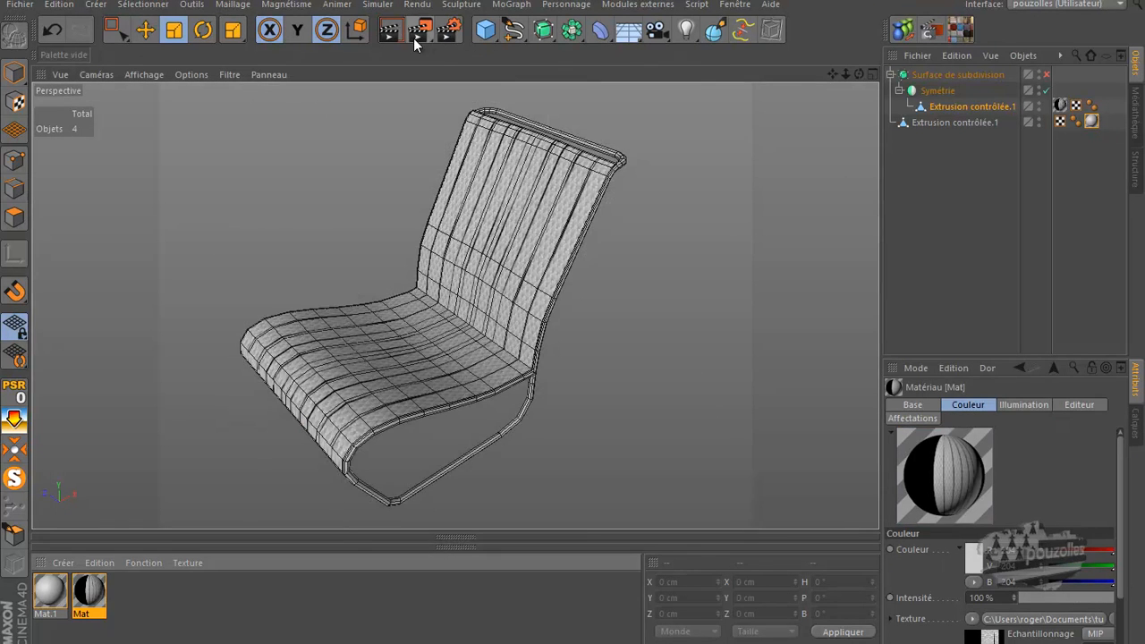
pyautogui.hotkey('ctrl', 'r')
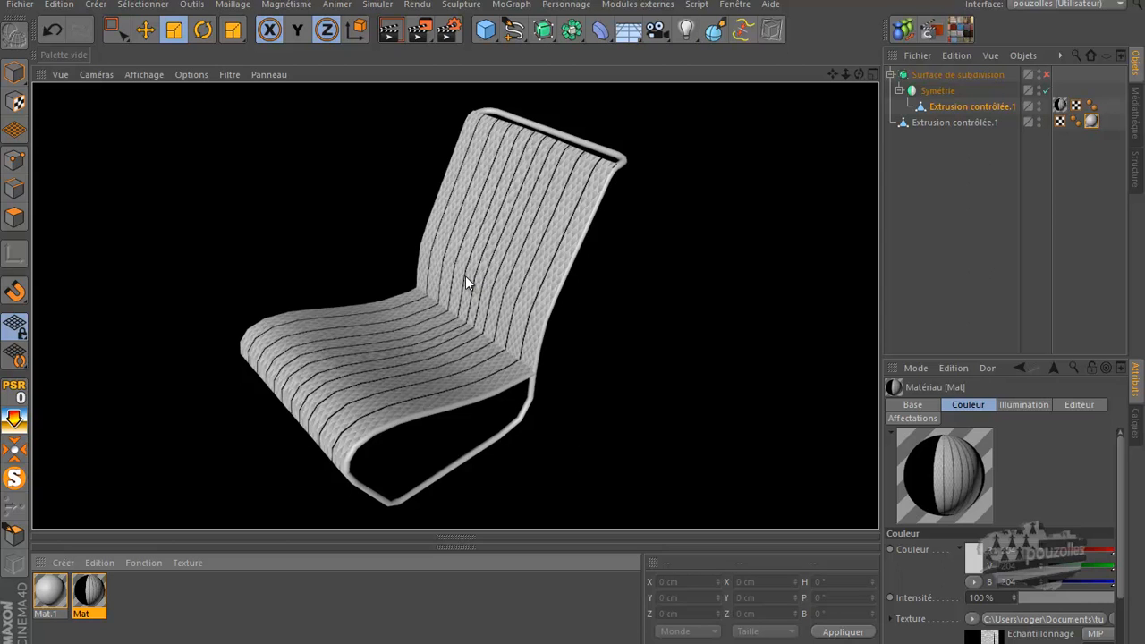
pyautogui.scroll(-2, 483, 252)
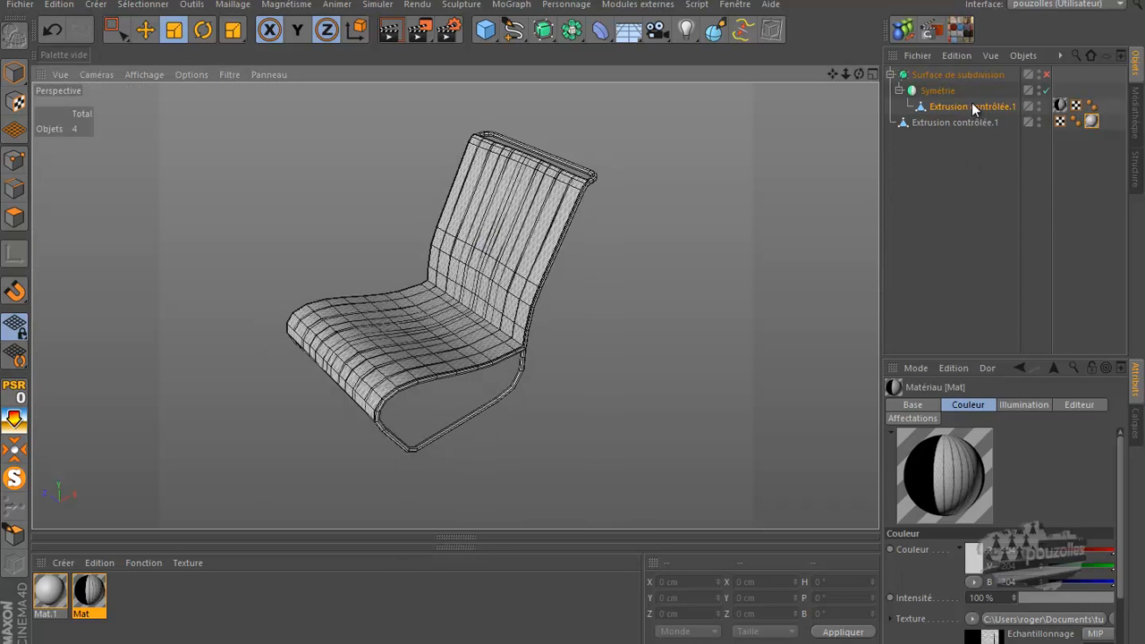
# Enable Surface de subdivision for the seat, keeping the frame object outside its hierarchy, and render the view.
pyautogui.moveTo(954, 124); pyautogui.dragTo(978, 110)
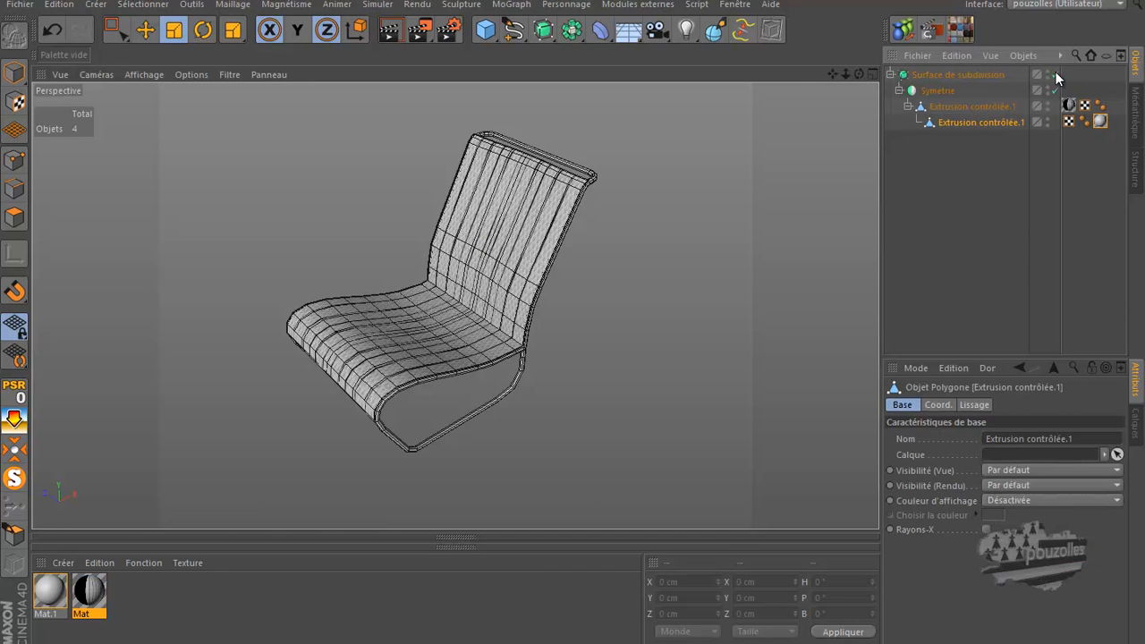
pyautogui.click(1055, 75)
pyautogui.moveTo(966, 126); pyautogui.dragTo(966, 139)
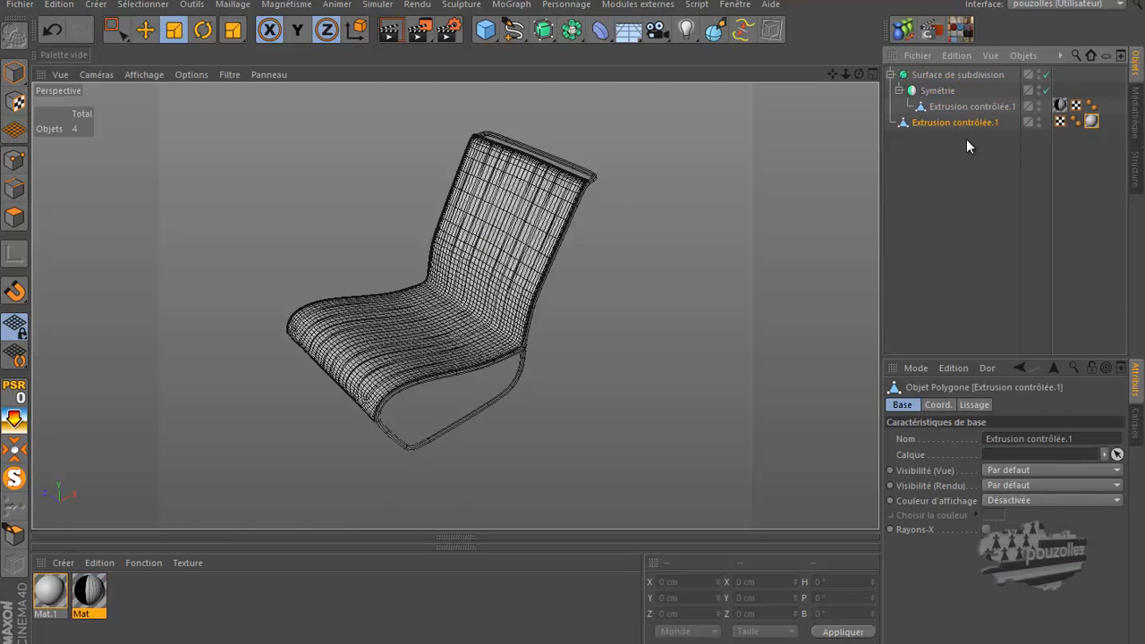
pyautogui.click(388, 34)
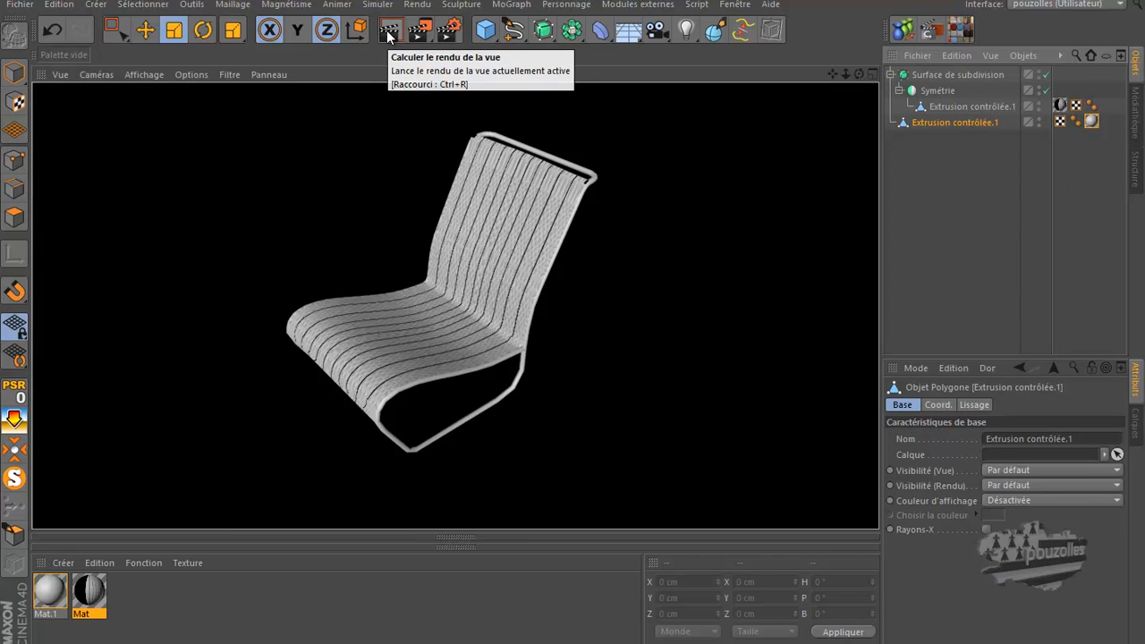
# Examine the upper corner of the backrest where the fabric meets the frame tube.
pyautogui.scroll(3, 512, 147)
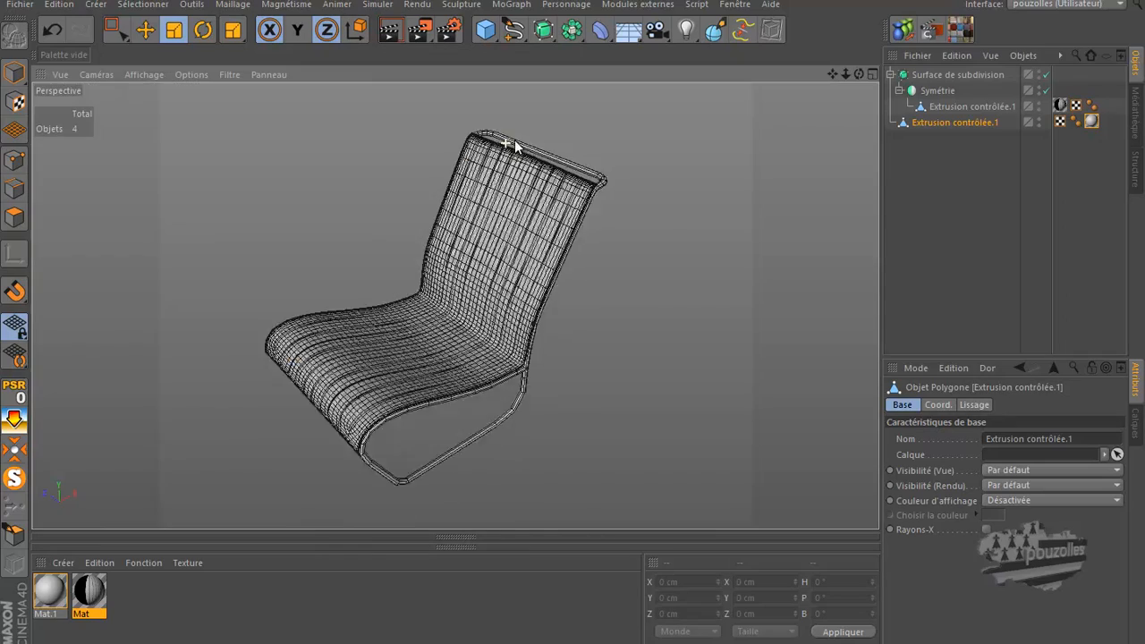
pyautogui.moveTo(858, 73); pyautogui.dragTo(704, 246)
pyautogui.scroll(5, 704, 246)
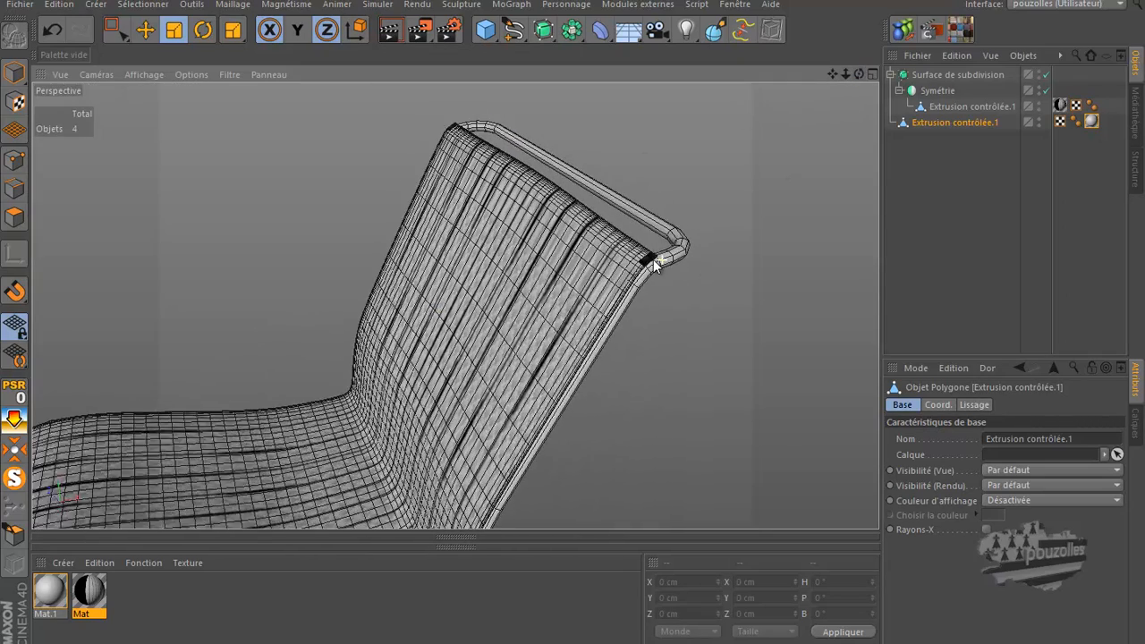
pyautogui.scroll(2, 657, 262)
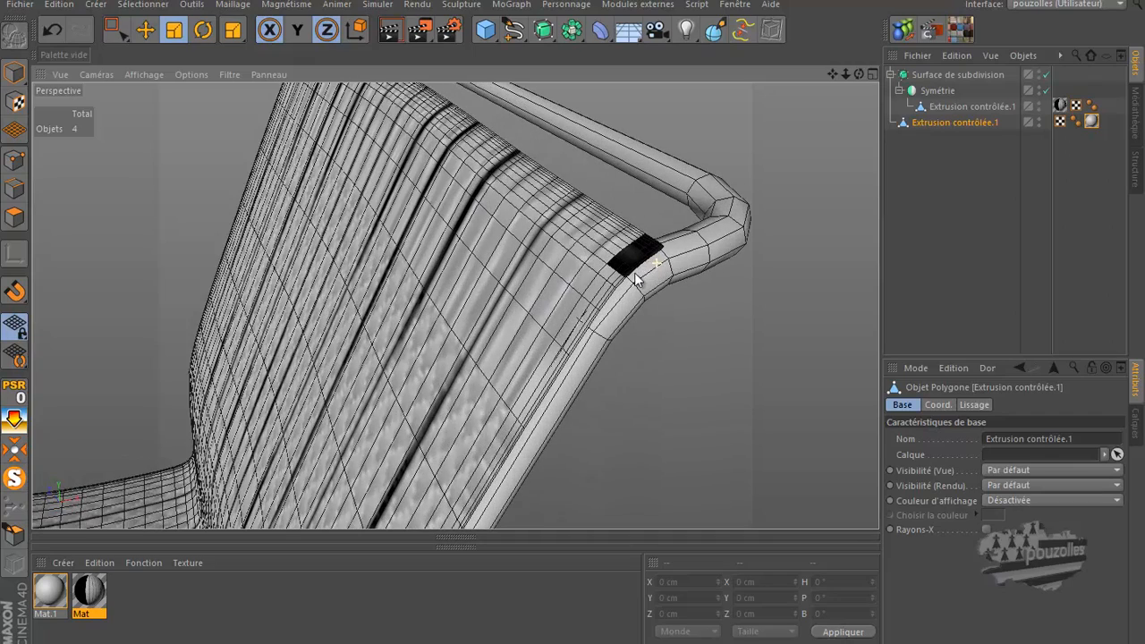
pyautogui.scroll(-3, 674, 233)
pyautogui.scroll(-5, 671, 228)
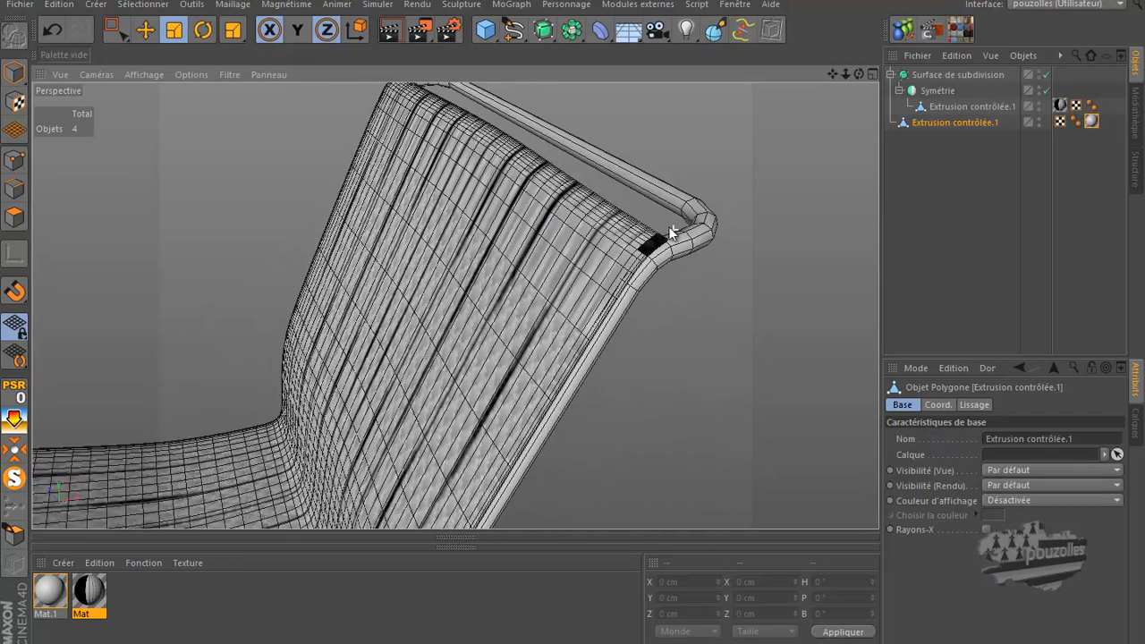
pyautogui.scroll(-1, 664, 231)
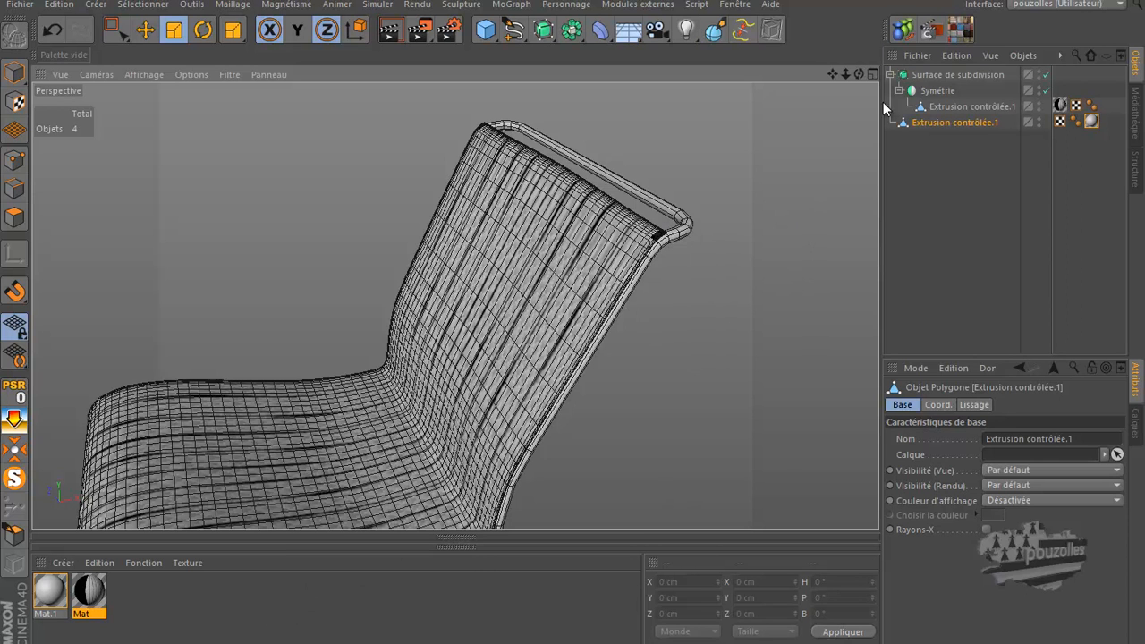
pyautogui.moveTo(857, 73); pyautogui.dragTo(573, 327)
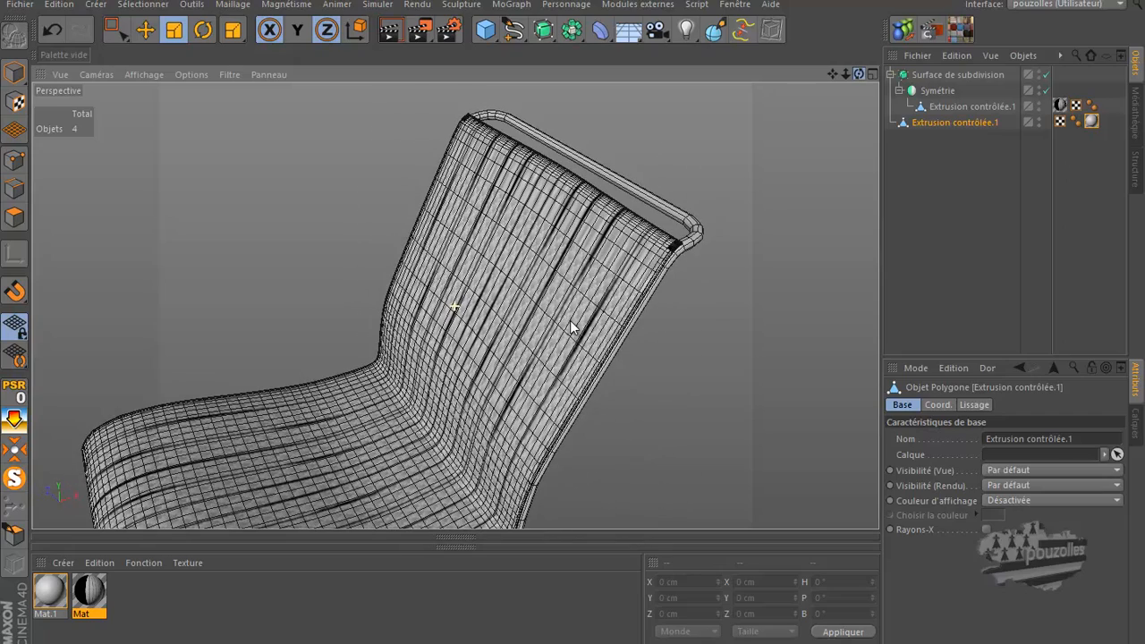
pyautogui.scroll(8, 715, 234)
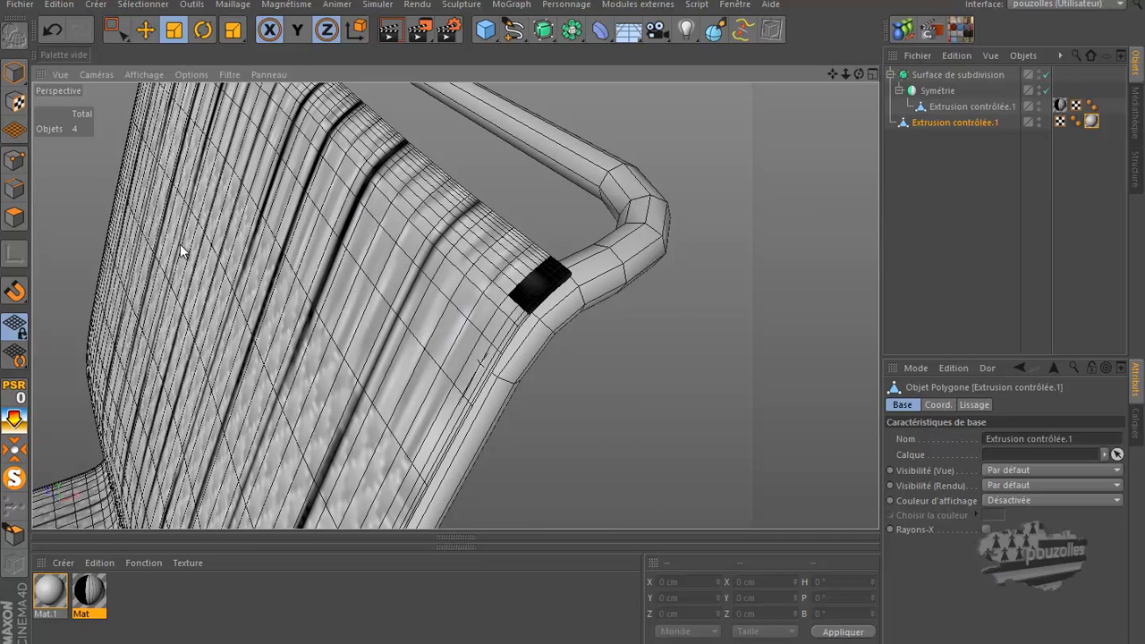
# Disable Surface de subdivision and select the larger black polygon at the backrest corner of the fabric object.
pyautogui.click(1042, 72)
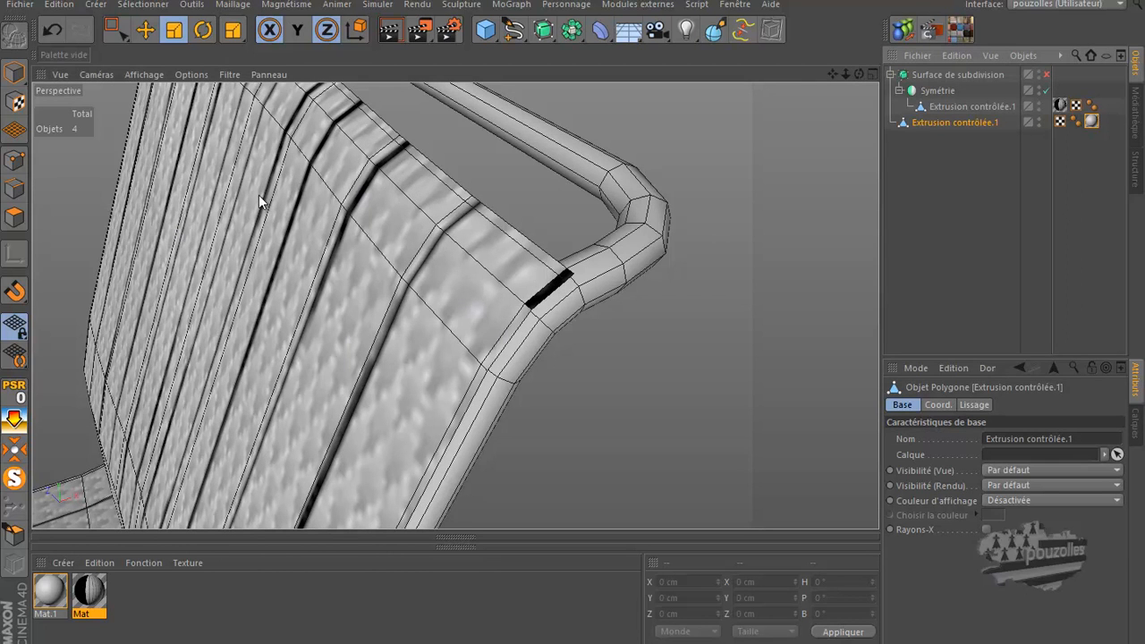
pyautogui.click(15, 217)
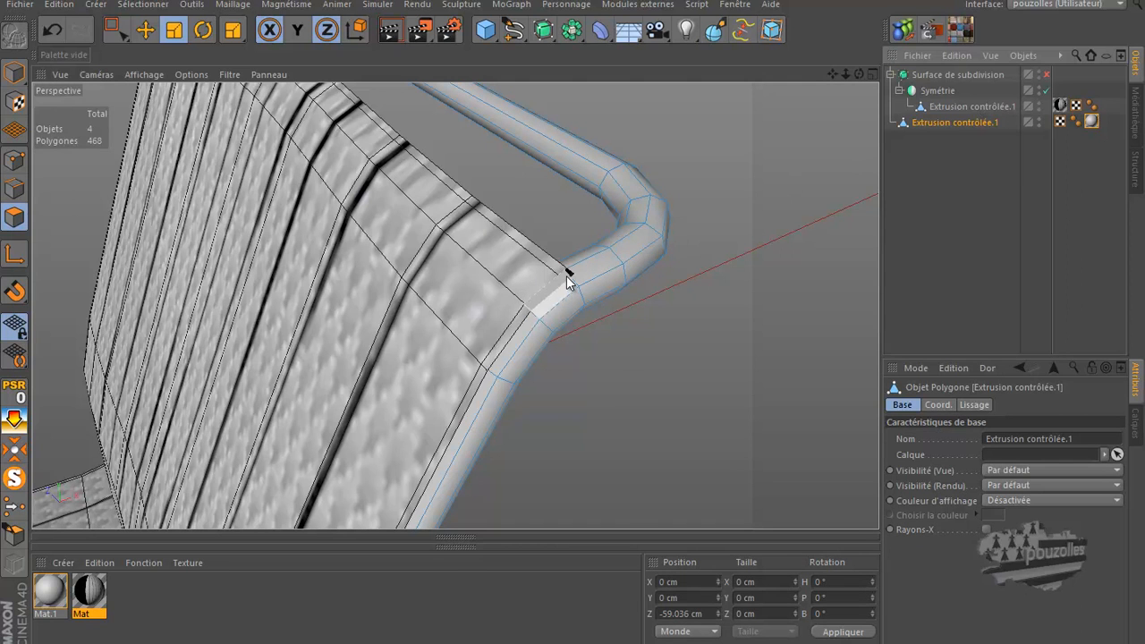
pyautogui.click(961, 109)
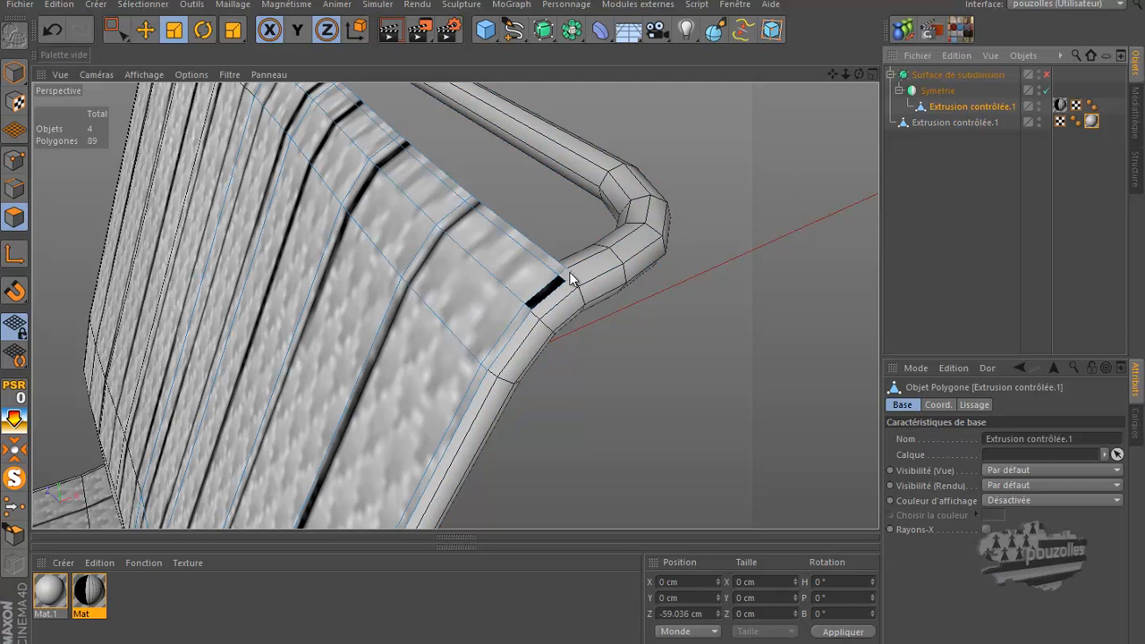
pyautogui.click(548, 296)
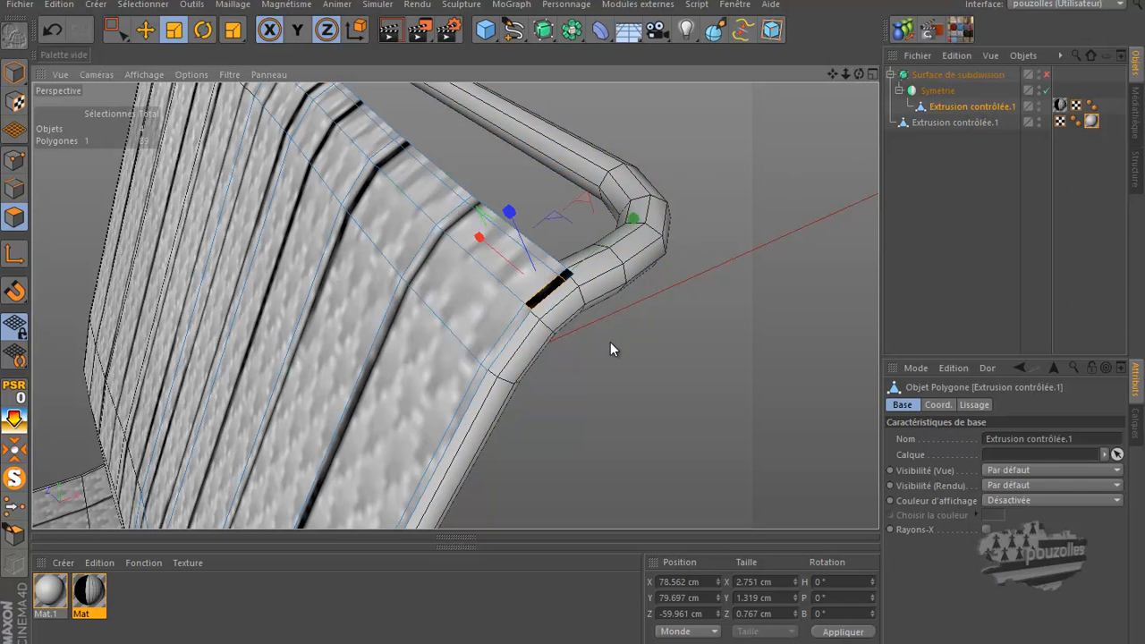
# Create a new material with Spécularité disabled and its colour set to grey R 150, V 147, B 147.
pyautogui.doubleClick(198, 617)
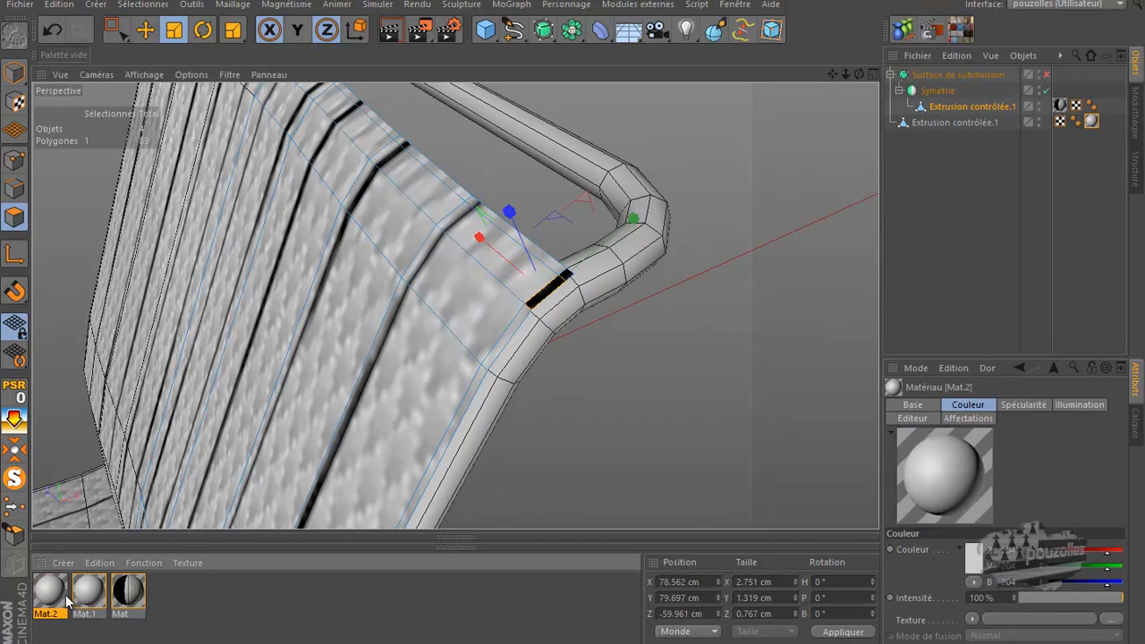
pyautogui.doubleClick(53, 594)
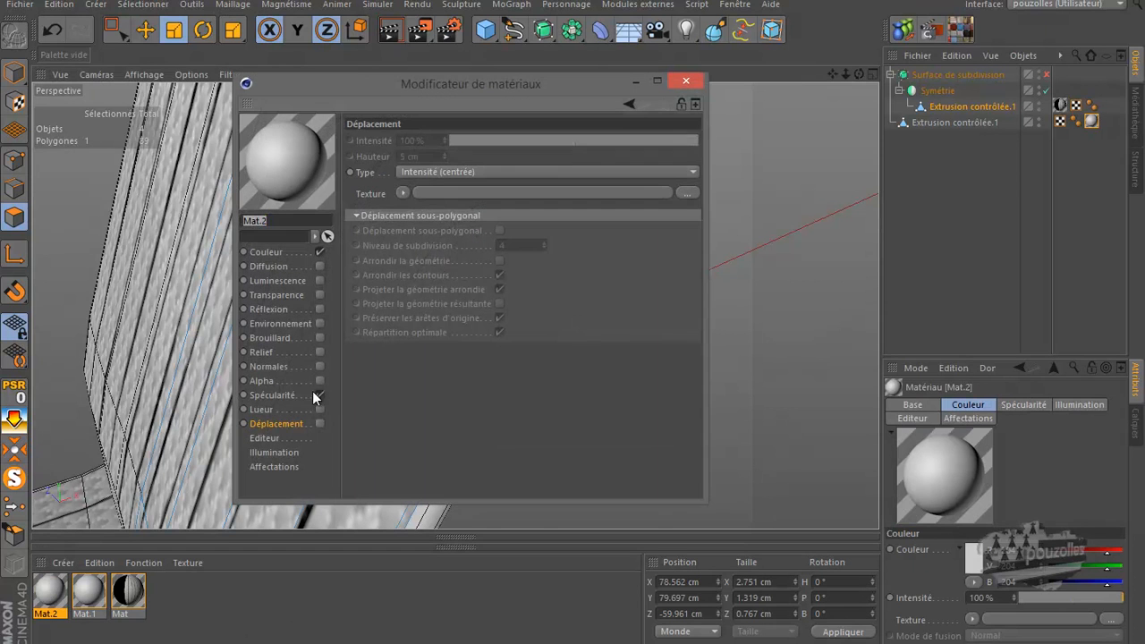
pyautogui.click(320, 396)
pyautogui.click(267, 252)
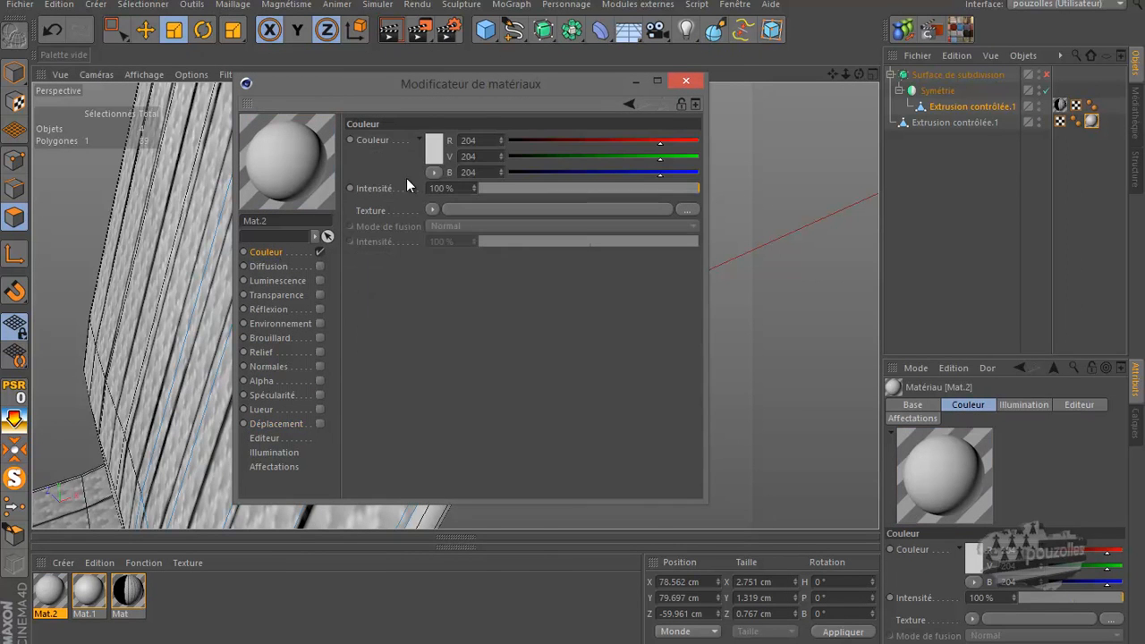
pyautogui.click(431, 146)
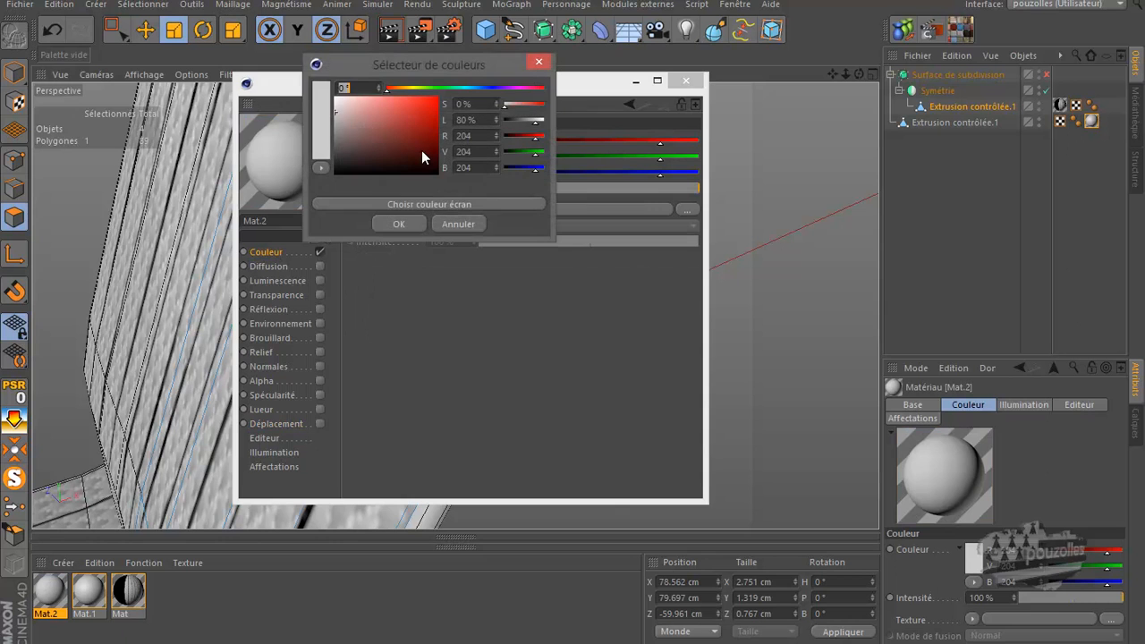
pyautogui.click(337, 129)
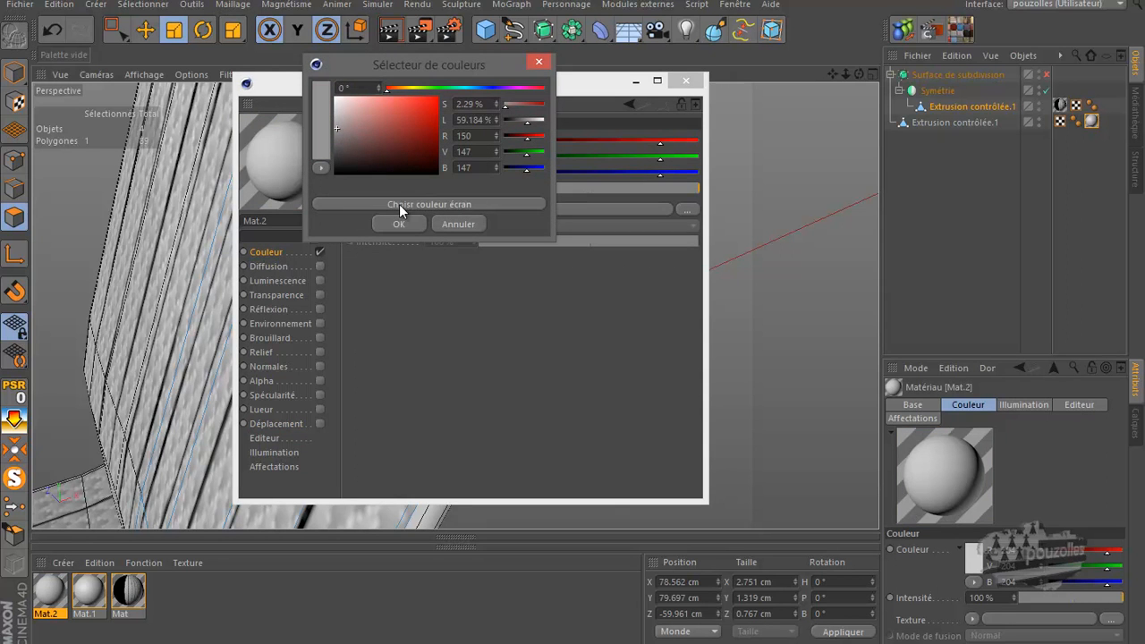
pyautogui.press('Return')
pyautogui.moveTo(495, 87); pyautogui.dragTo(838, 337)
pyautogui.moveTo(600, 331); pyautogui.dragTo(554, 295)
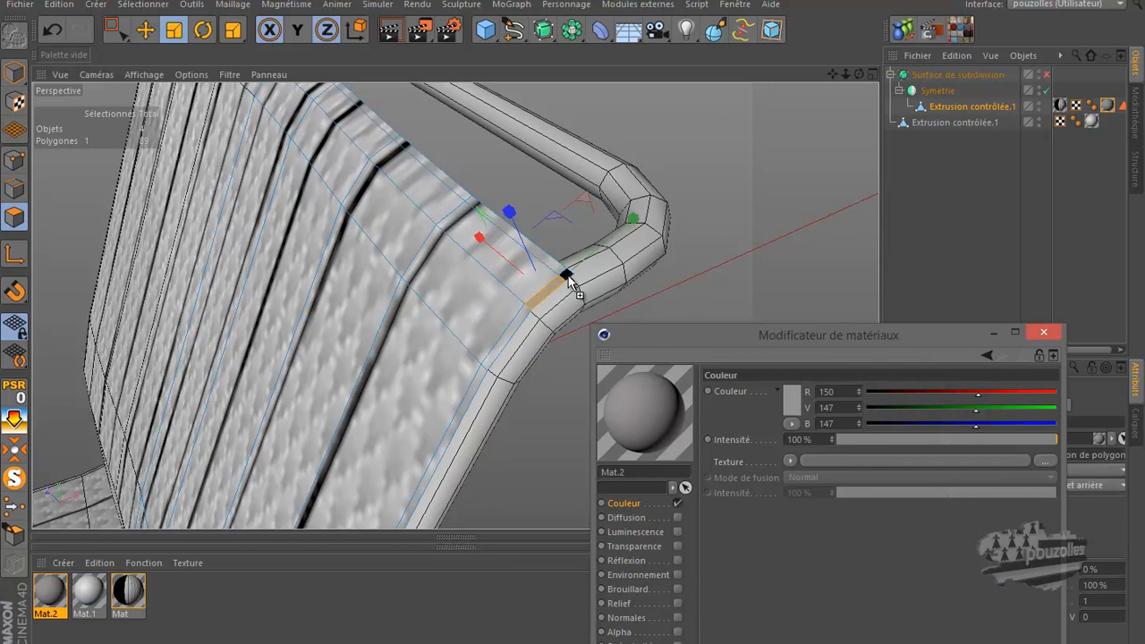
pyautogui.click(390, 31)
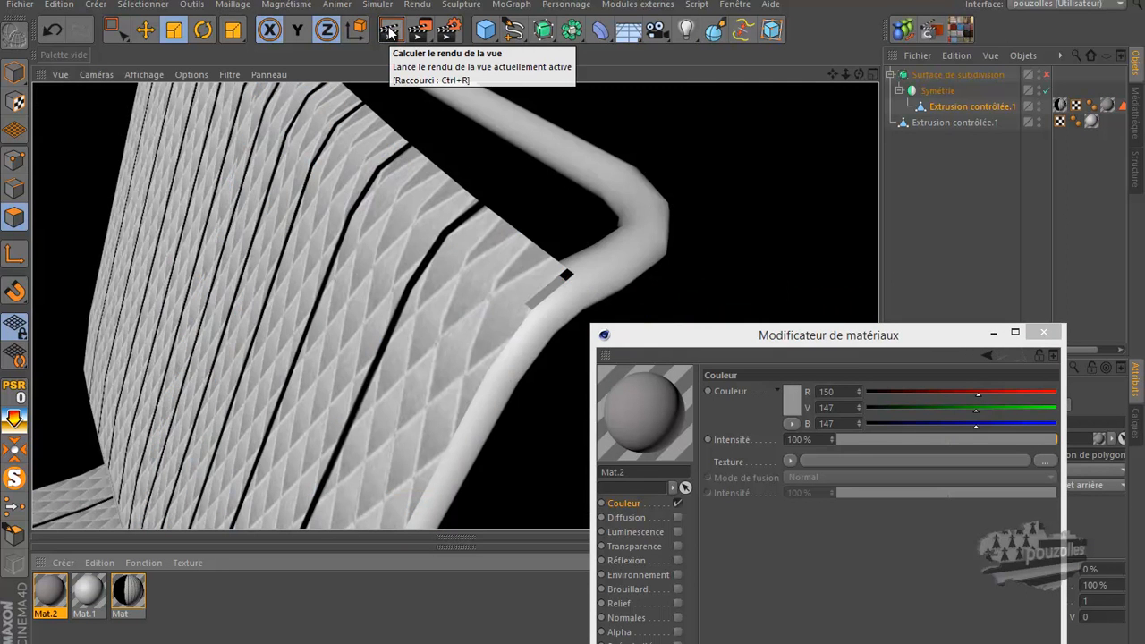
pyautogui.click(52, 29)
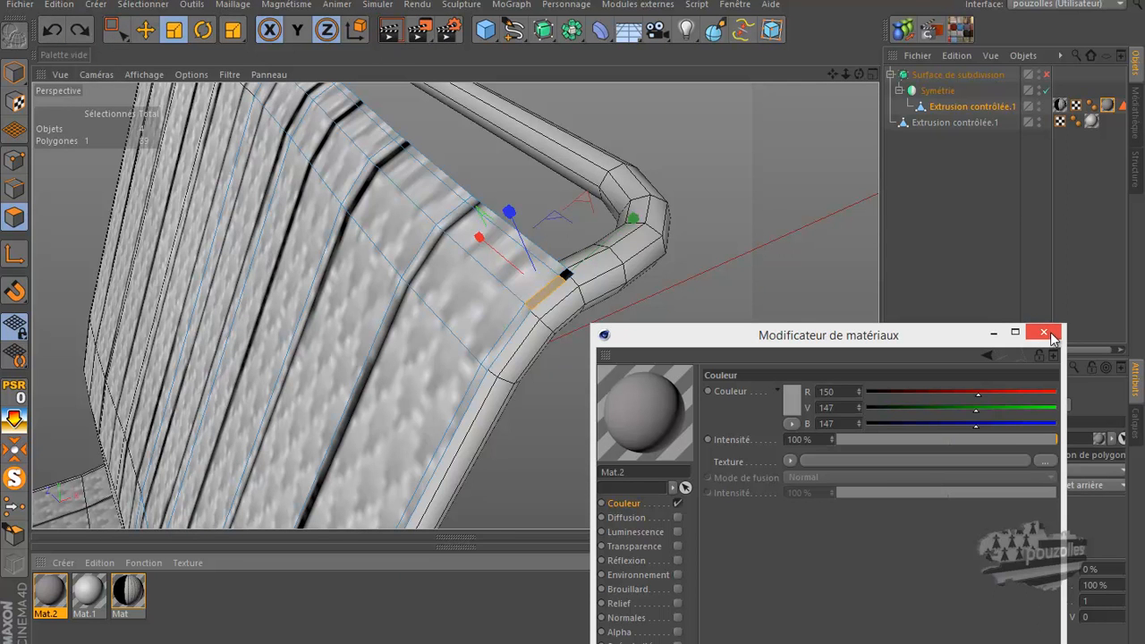
pyautogui.click(51, 31)
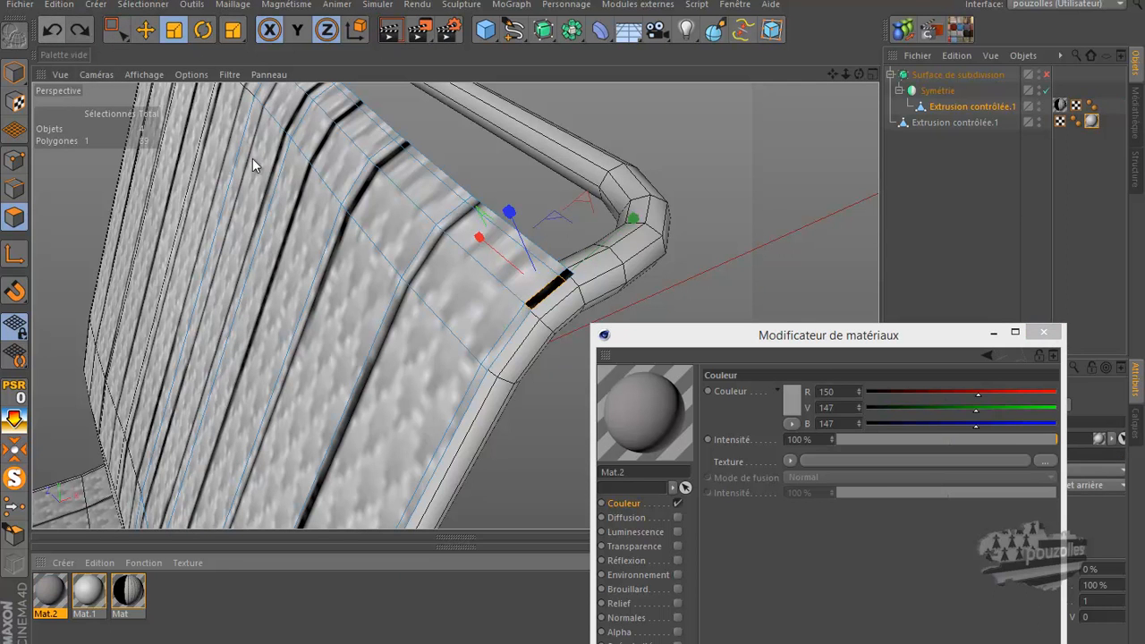
# Add the small adjoining black polygon to the selection, apply Mat.2 to both polygons, and render the view.
pyautogui.keyDown('shift'); pyautogui.click(565, 280); pyautogui.keyUp('shift')
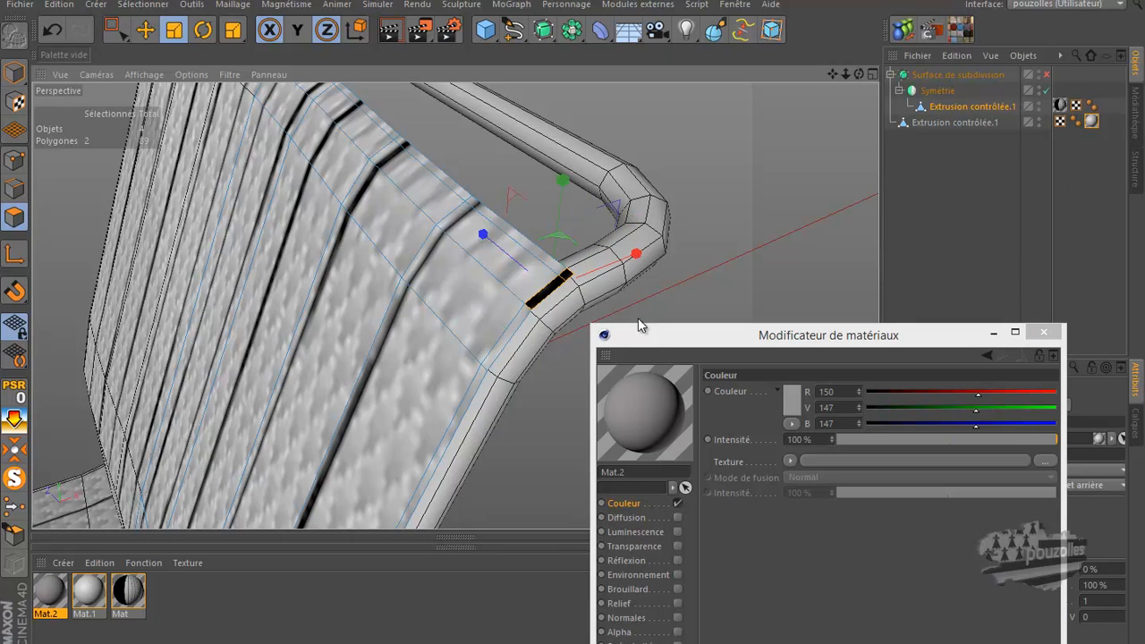
pyautogui.moveTo(624, 417); pyautogui.dragTo(554, 294)
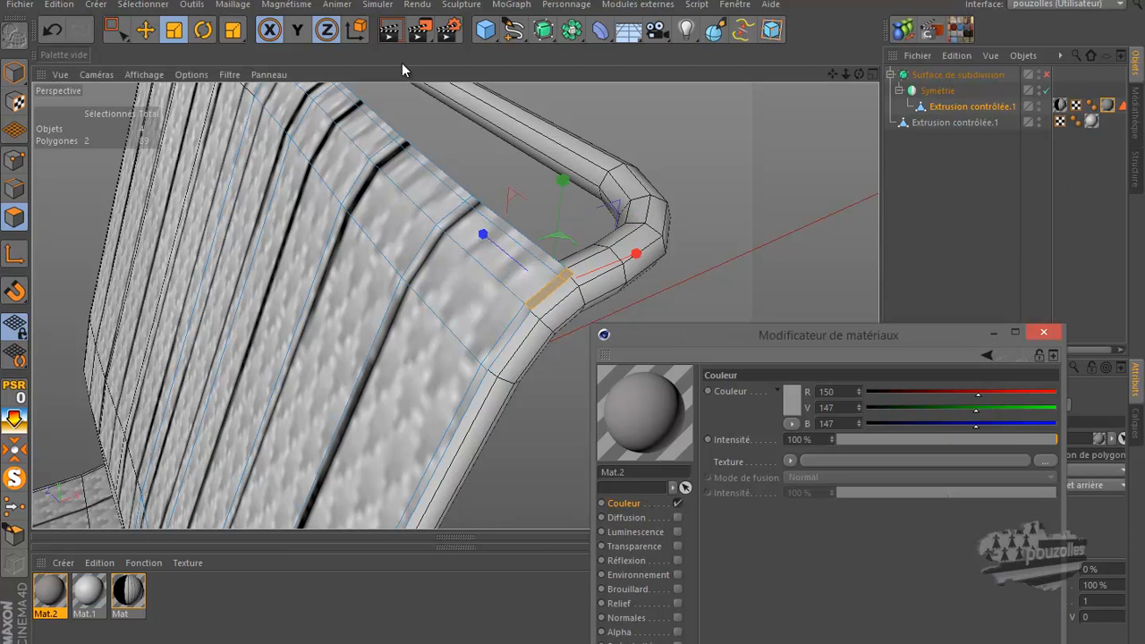
pyautogui.click(391, 29)
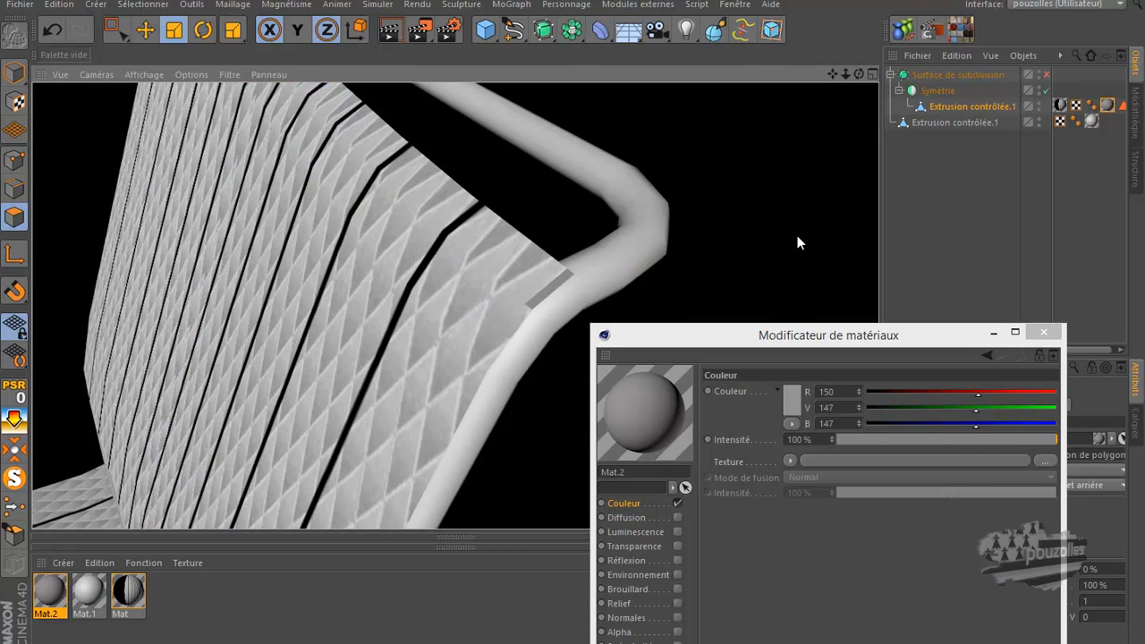
# Set the Mat.2 colour to a neutral grey with R, V and B at 145.
pyautogui.click(653, 410)
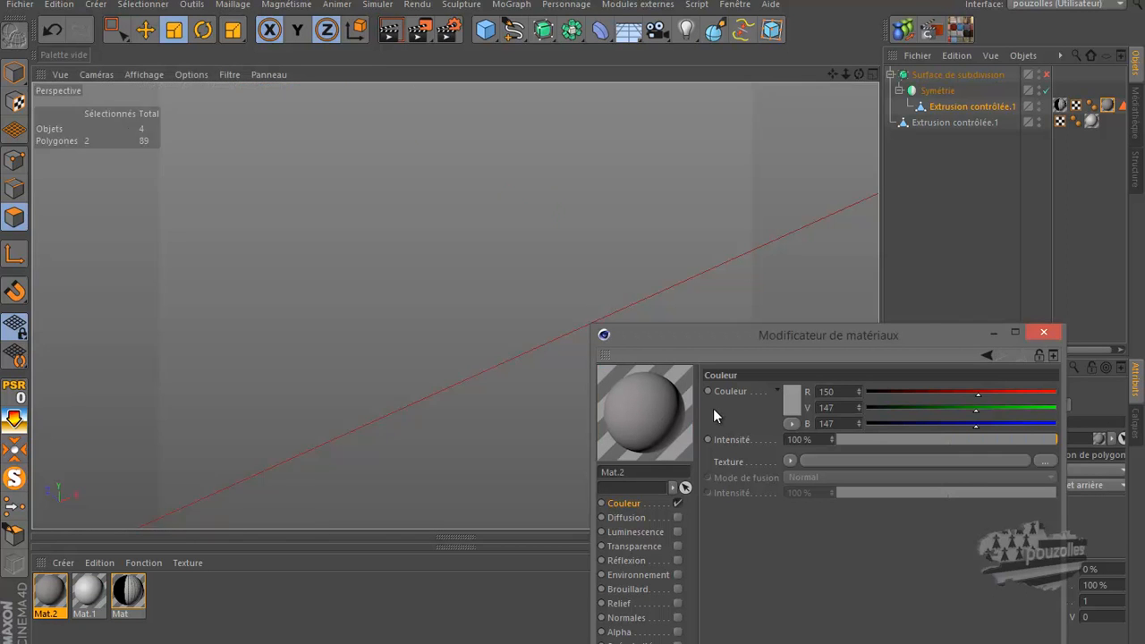
pyautogui.click(792, 405)
pyautogui.click(702, 399)
pyautogui.moveTo(702, 399); pyautogui.dragTo(696, 391)
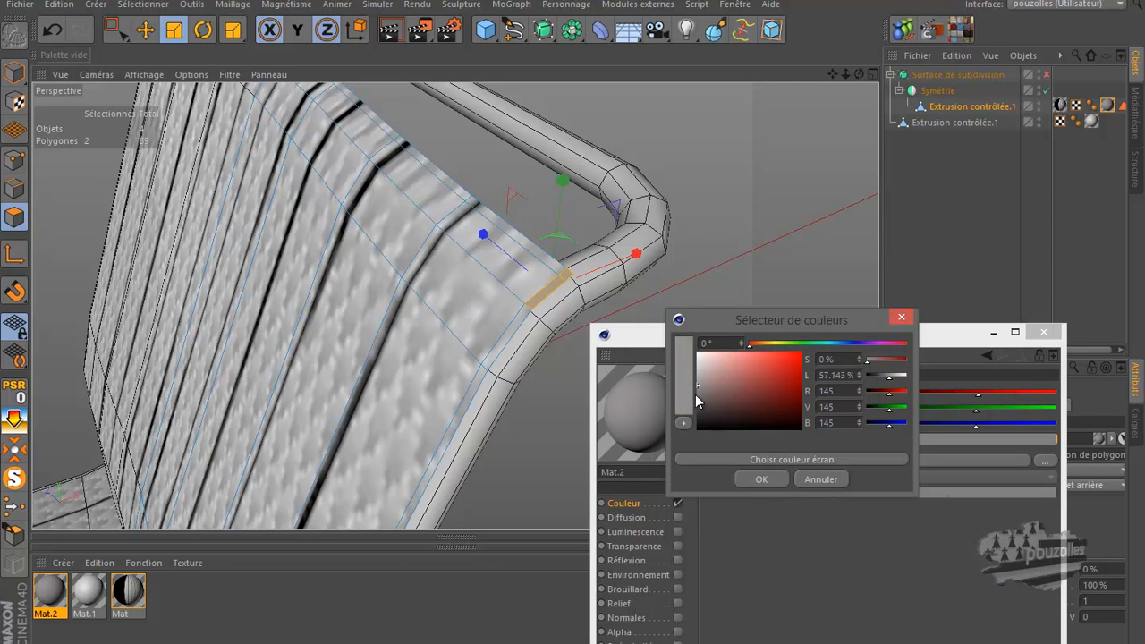
pyautogui.click(763, 479)
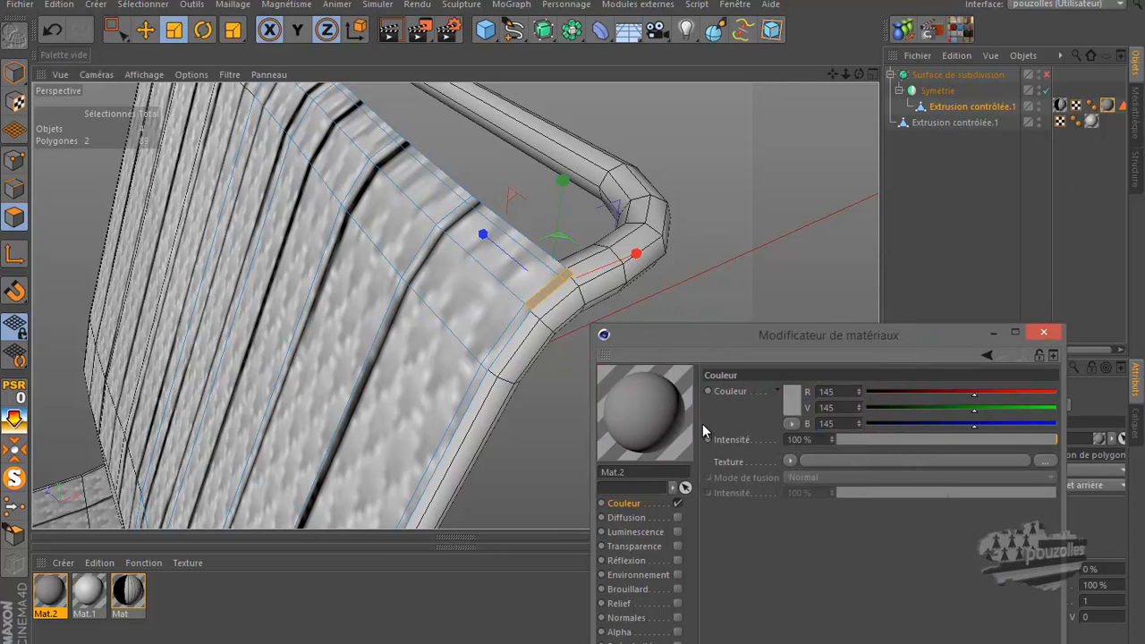
# Lighten the Mat.2 colour to grey 169 for R, V and B, render the view, and close the material editor.
pyautogui.click(793, 400)
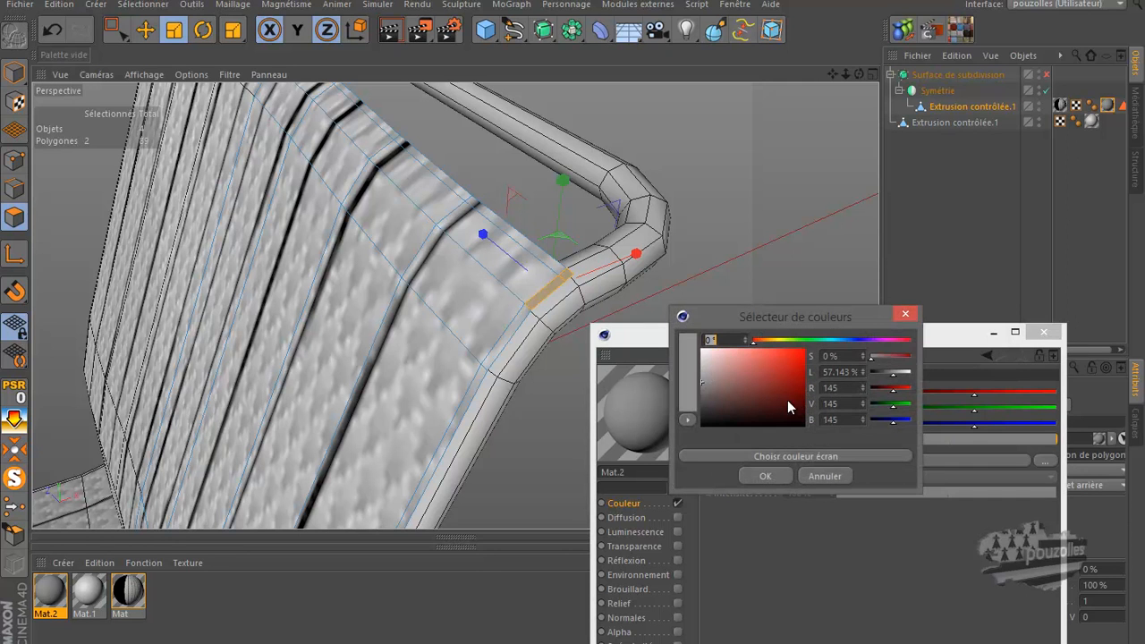
pyautogui.moveTo(709, 379); pyautogui.dragTo(701, 376)
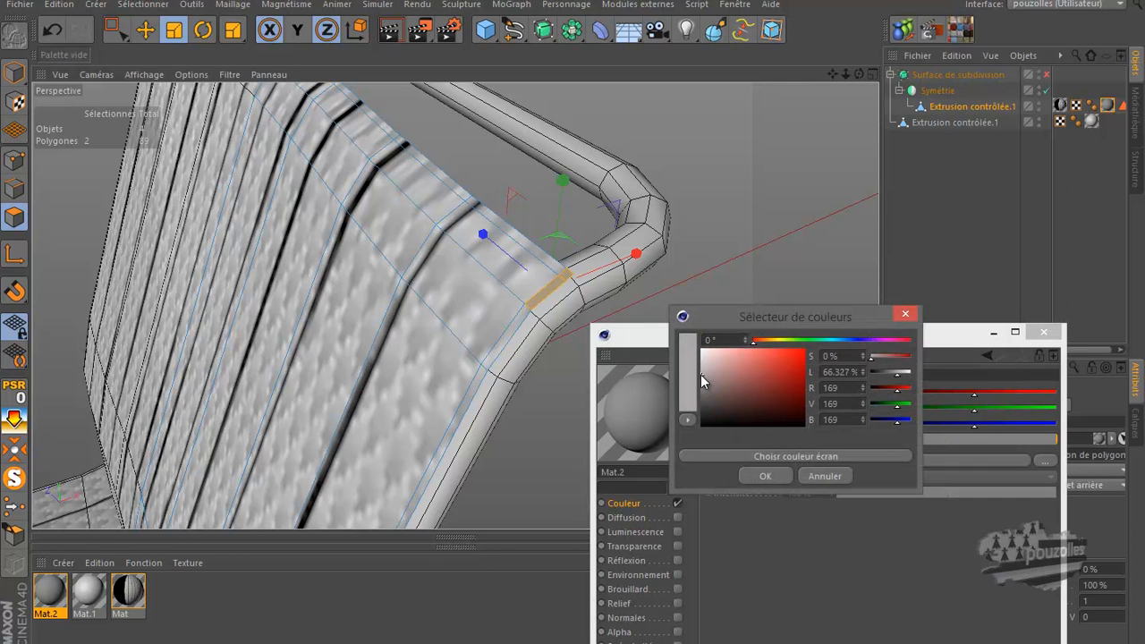
pyautogui.click(746, 474)
pyautogui.click(391, 31)
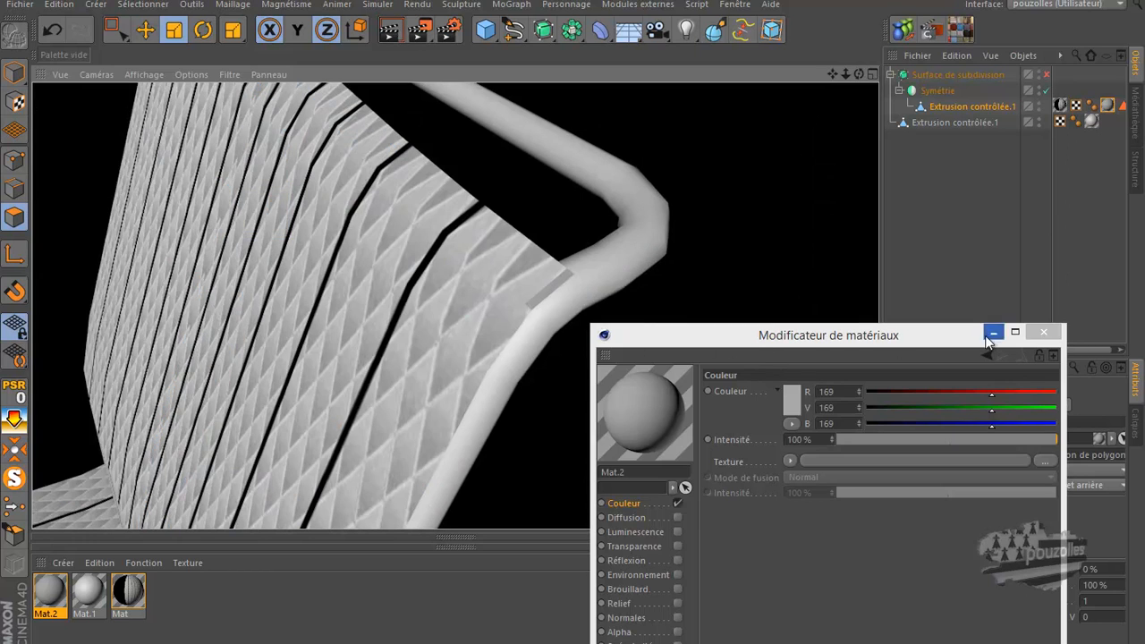
pyautogui.click(1043, 333)
# Bring the whole chair into view from the front and deselect the two corner polygons.
pyautogui.scroll(-10, 577, 277)
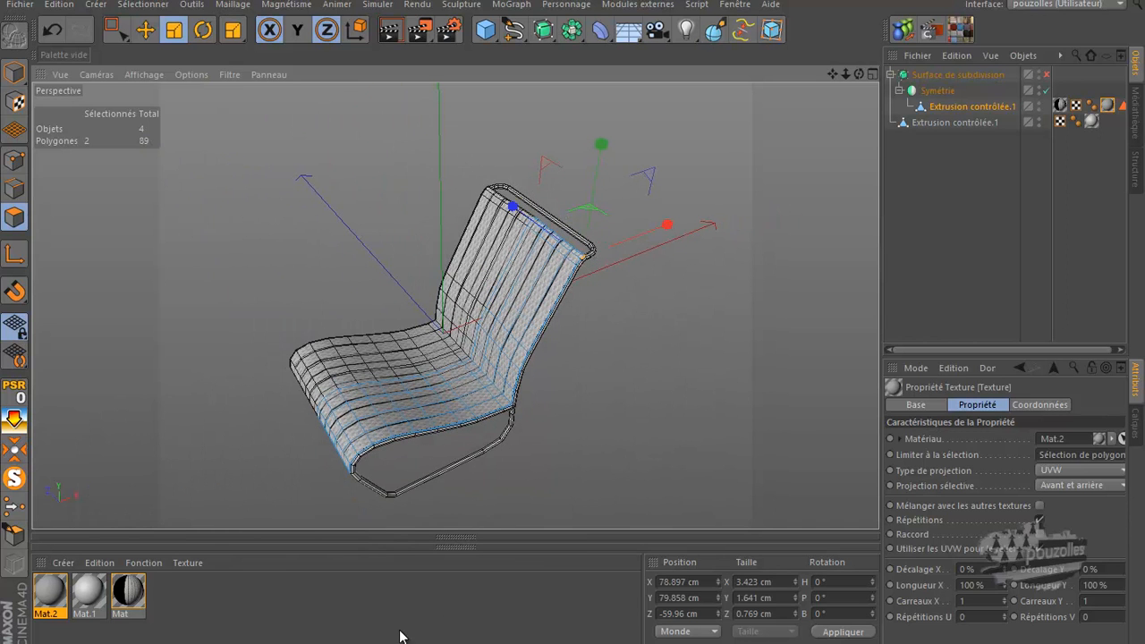
pyautogui.click(729, 643)
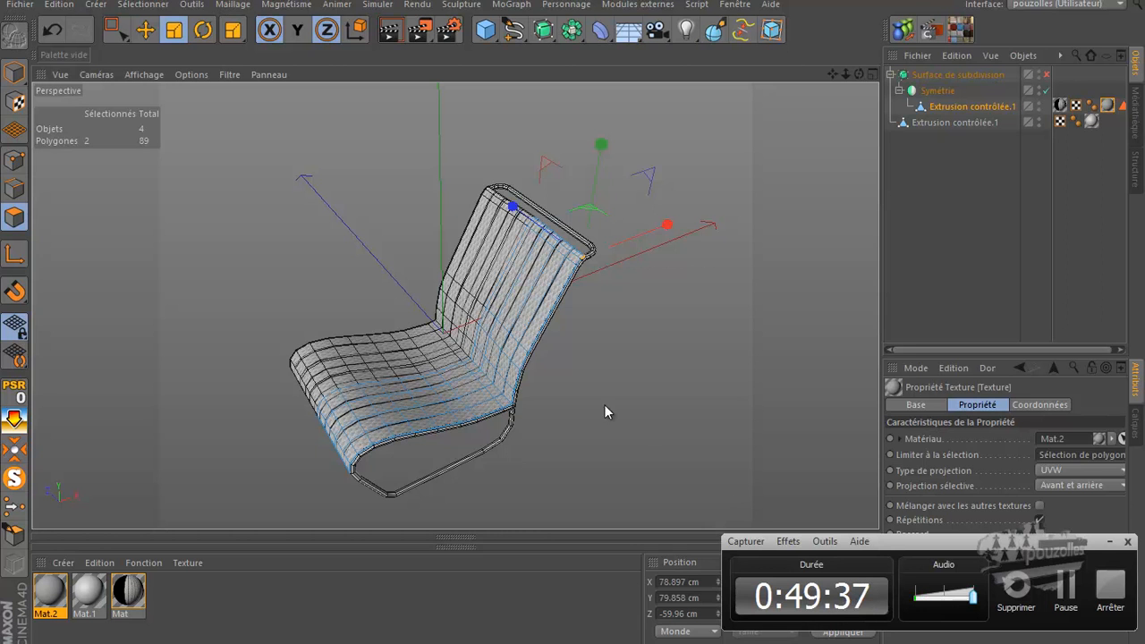
pyautogui.moveTo(859, 75); pyautogui.dragTo(573, 324)
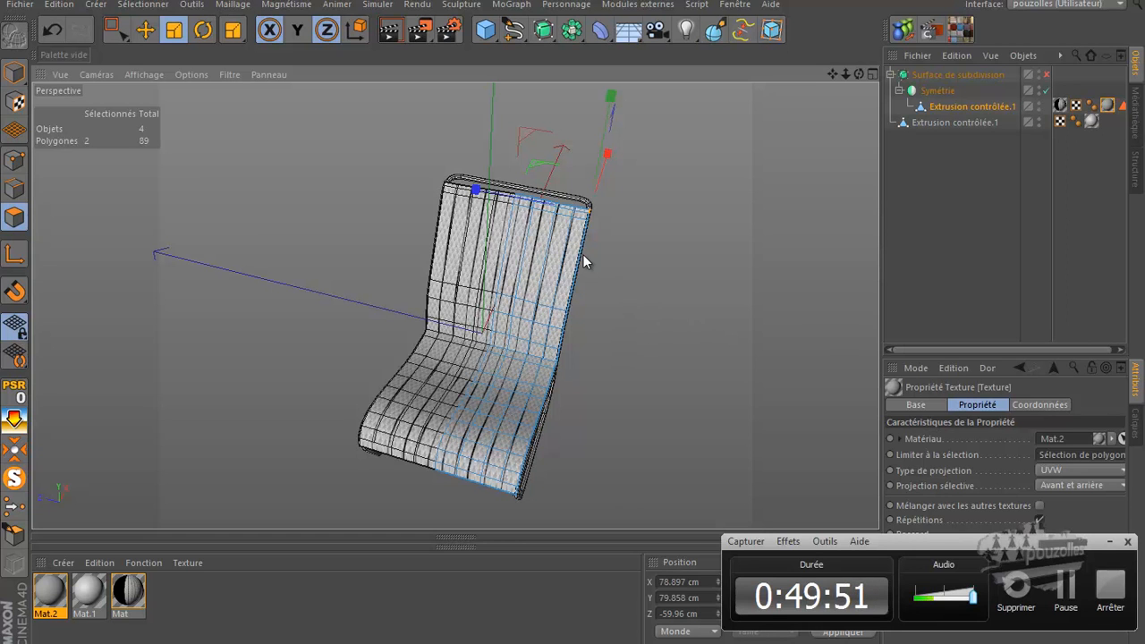
pyautogui.click(672, 214)
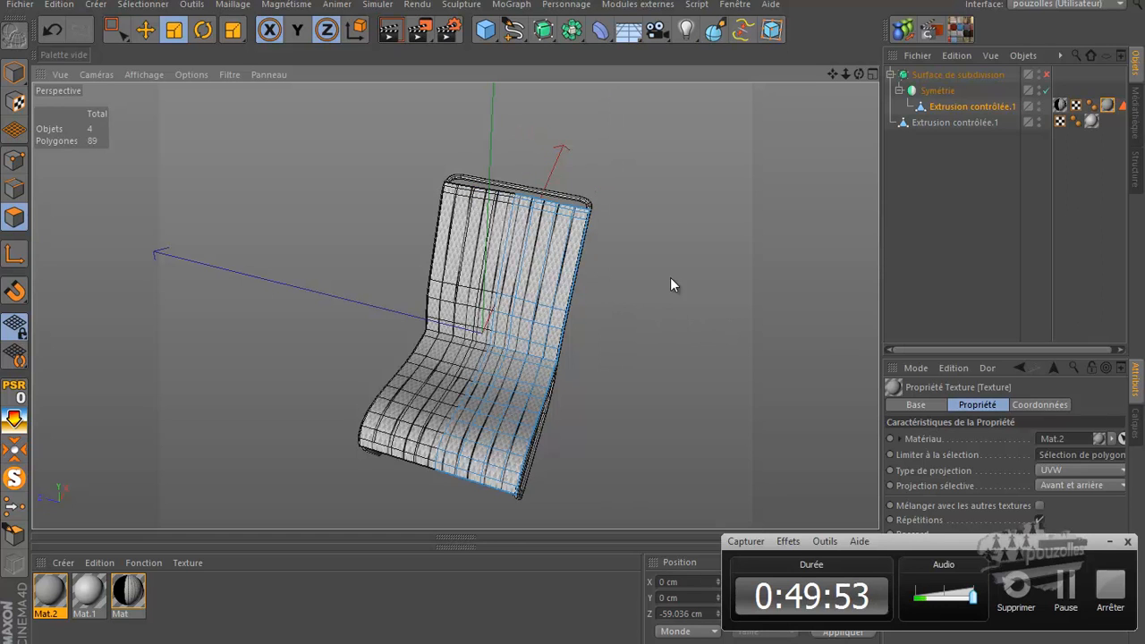